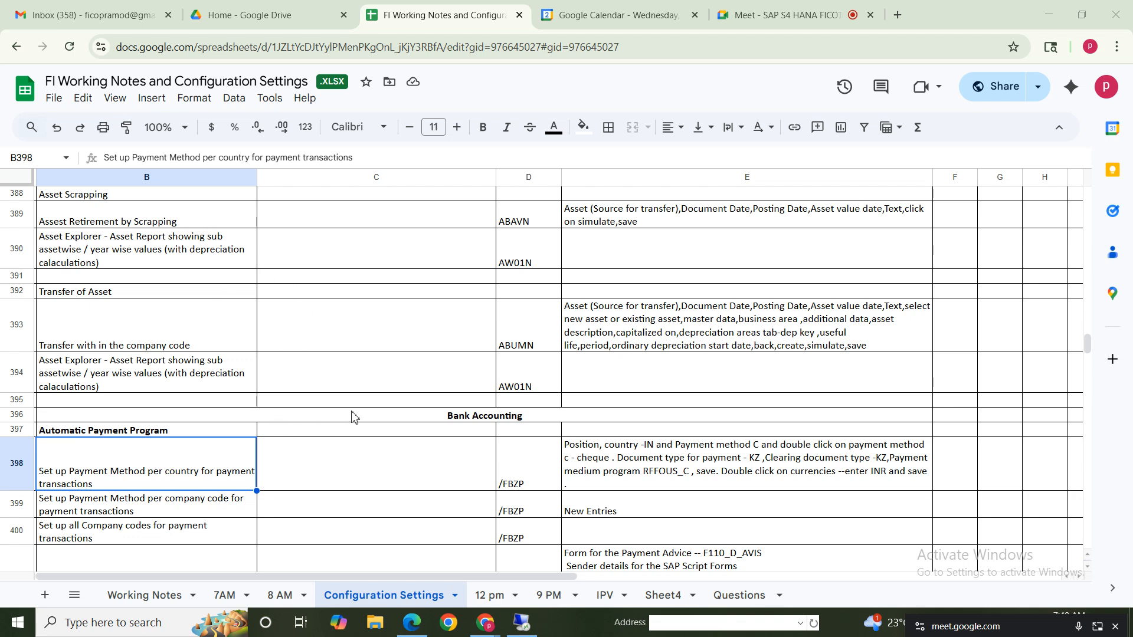
# Step: Review the Bank Accounting notes from the Automatic Payment Program heading down to the Electronic Bank Reconciliation section
pyautogui.click(163, 387)
pyautogui.moveTo(147, 432); pyautogui.dragTo(671, 503)
pyautogui.click(64, 452)
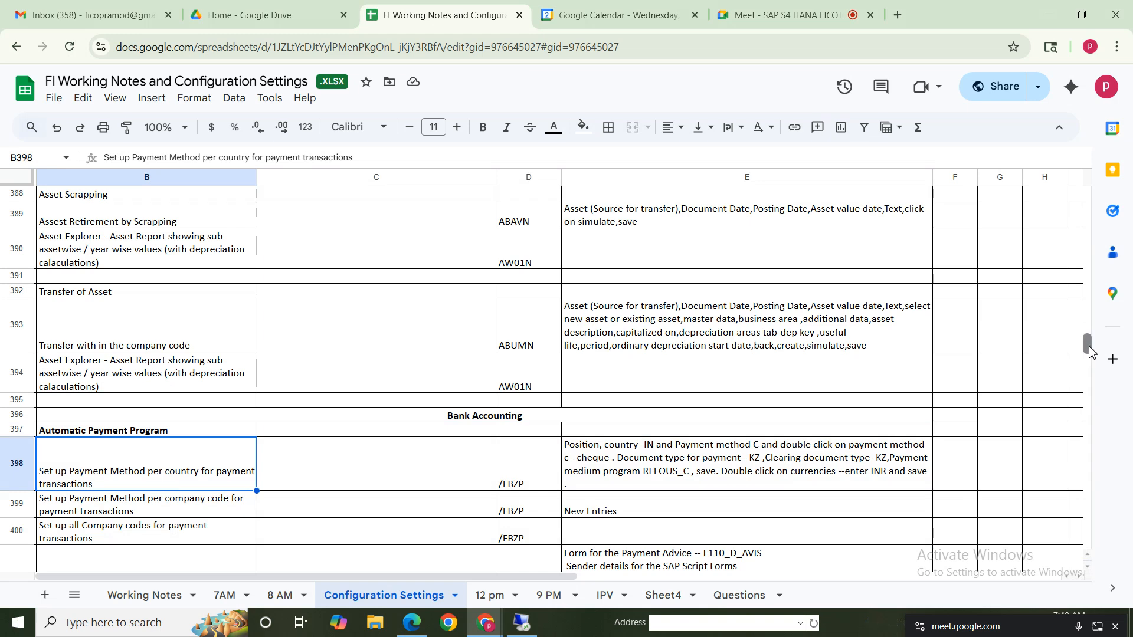
pyautogui.scroll(-1, 1090, 353)
pyautogui.scroll(-1, 1089, 353)
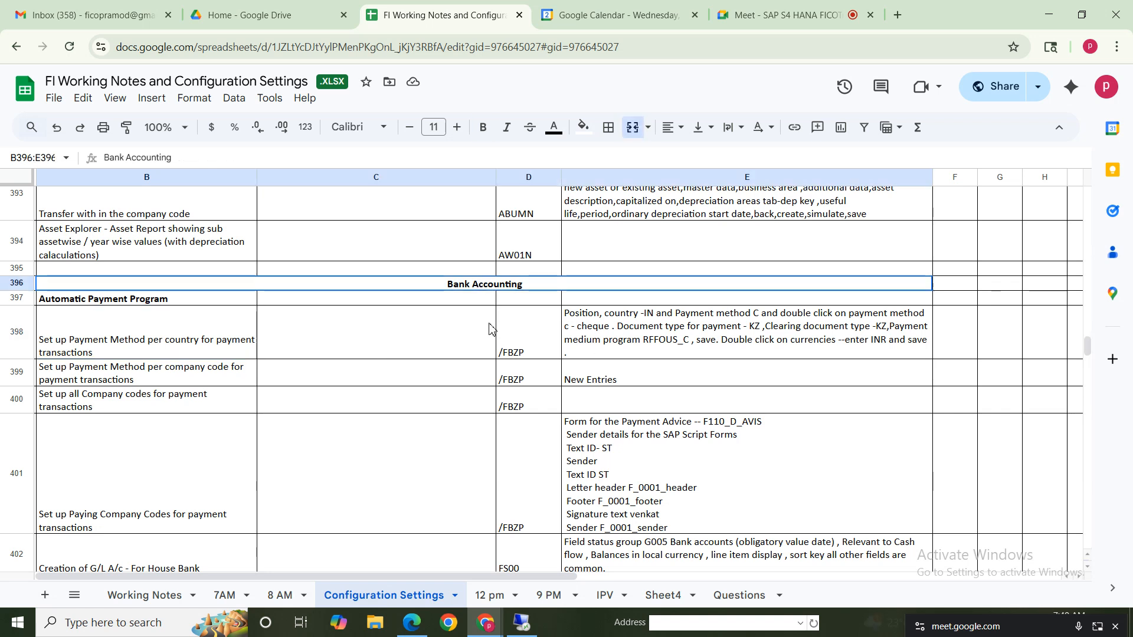
pyautogui.click(481, 286)
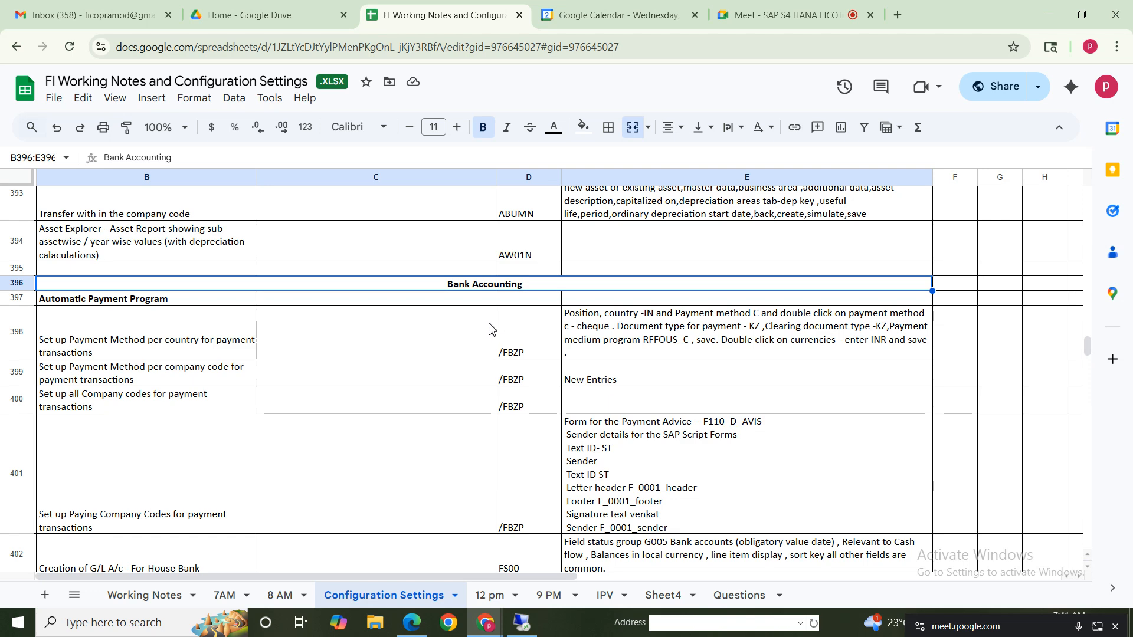
pyautogui.click(129, 493)
pyautogui.press('Down')
pyautogui.press('Down')
pyautogui.press('Down')
pyautogui.press('Down')
pyautogui.press('Down')
pyautogui.press('Down')
pyautogui.press('Down')
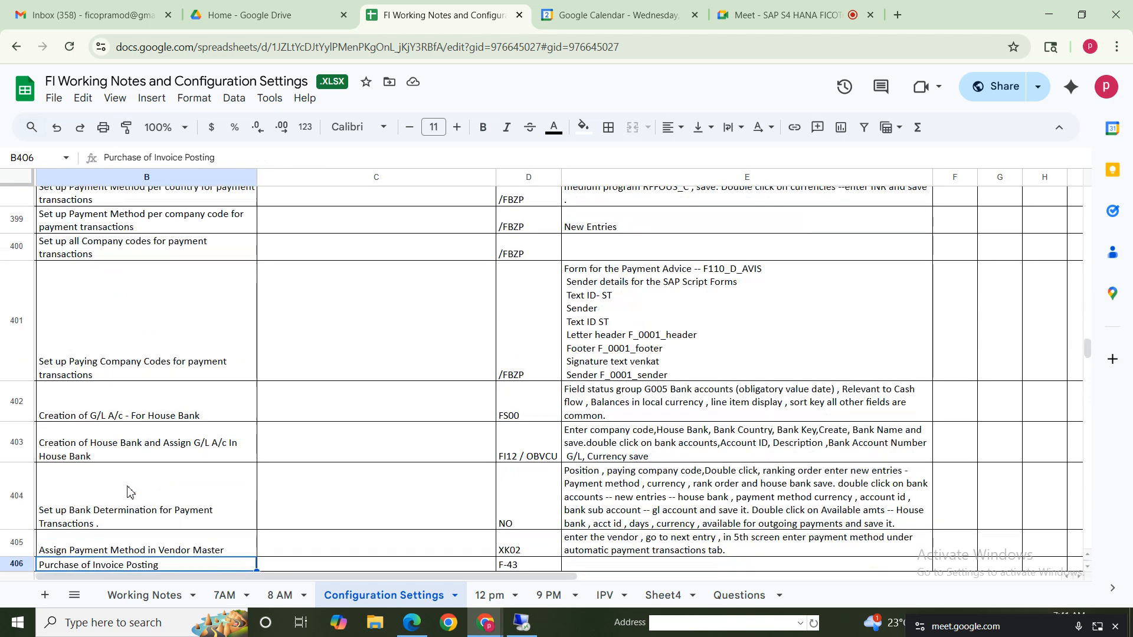
pyautogui.press('Down')
pyautogui.press('Down')
pyautogui.press('Down')
pyautogui.press('Down')
pyautogui.press('Down')
pyautogui.press('Down')
pyautogui.press('Down')
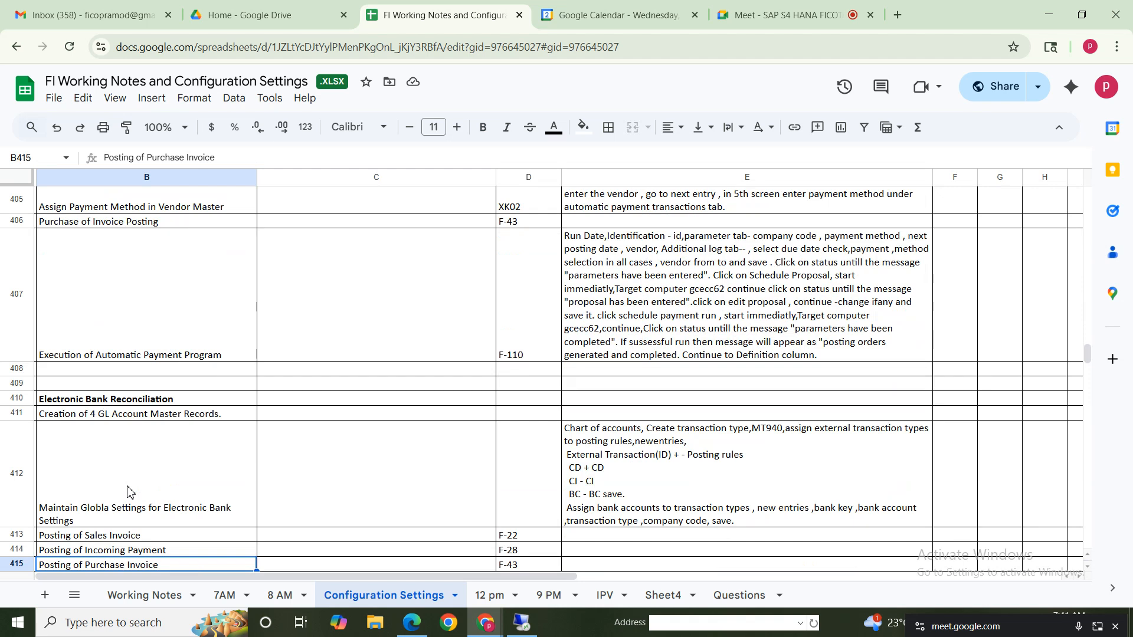
pyautogui.click(134, 402)
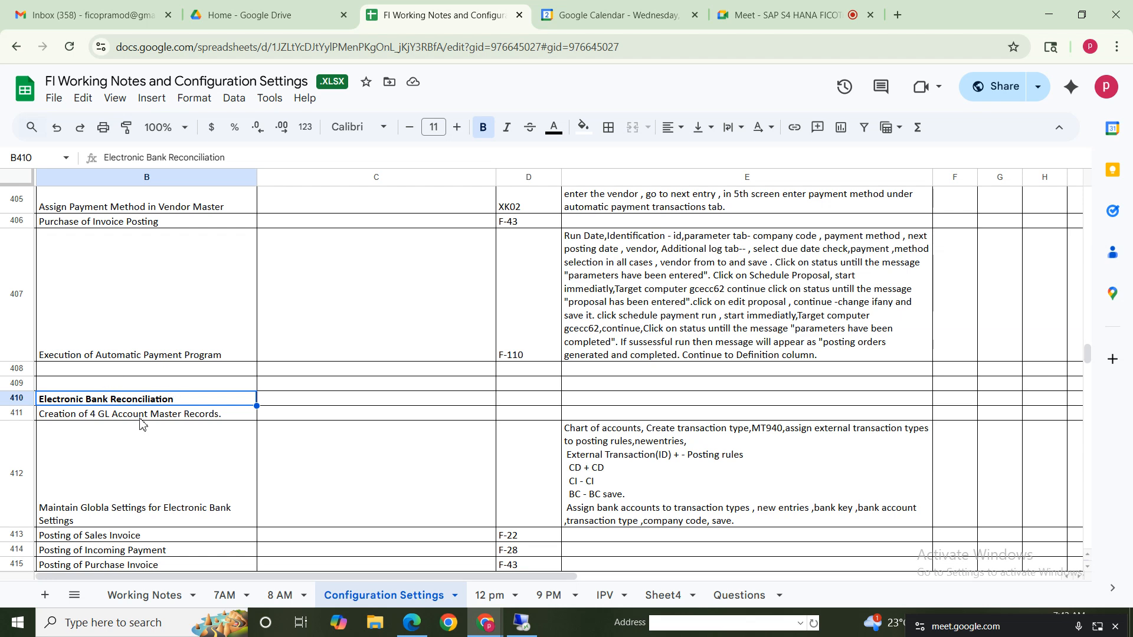
# Step: Return to the Automatic Payment Program section and examine its configuration steps, transaction codes and notes from row 397 down
pyautogui.click(159, 328)
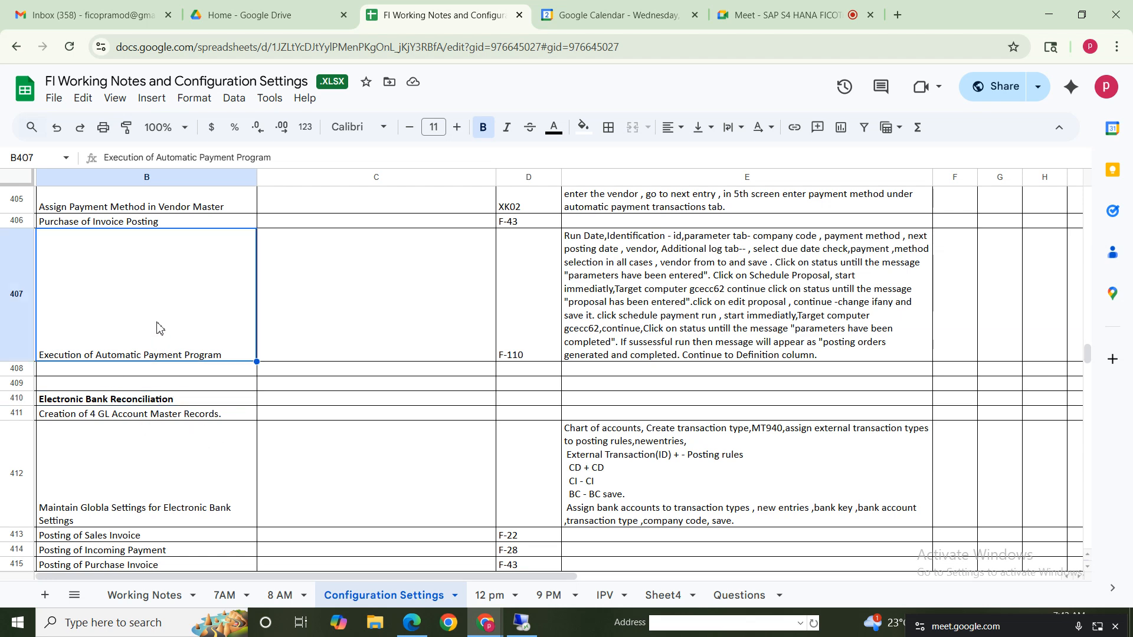
pyautogui.press('Up')
pyautogui.press('Up')
pyautogui.press('Up')
pyautogui.press('Up')
pyautogui.press('Up')
pyautogui.press('Up')
pyautogui.press('Up')
pyautogui.press('Up')
pyautogui.press('Up')
pyautogui.press('Up')
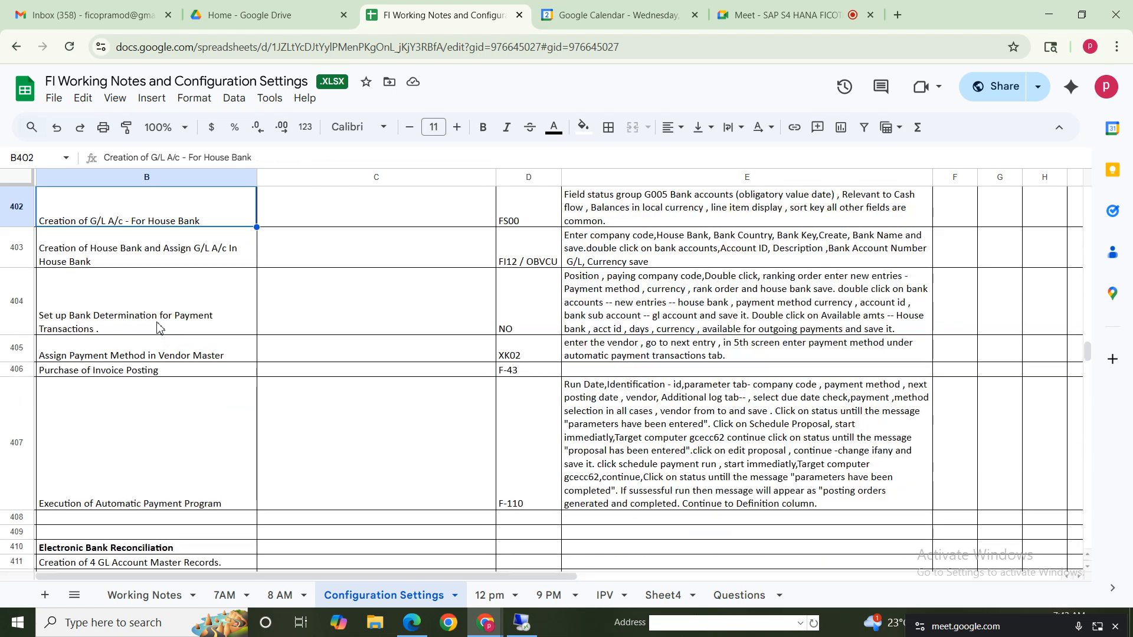
pyautogui.press('Up')
pyautogui.press('Up')
pyautogui.press('Up')
pyautogui.press('Up')
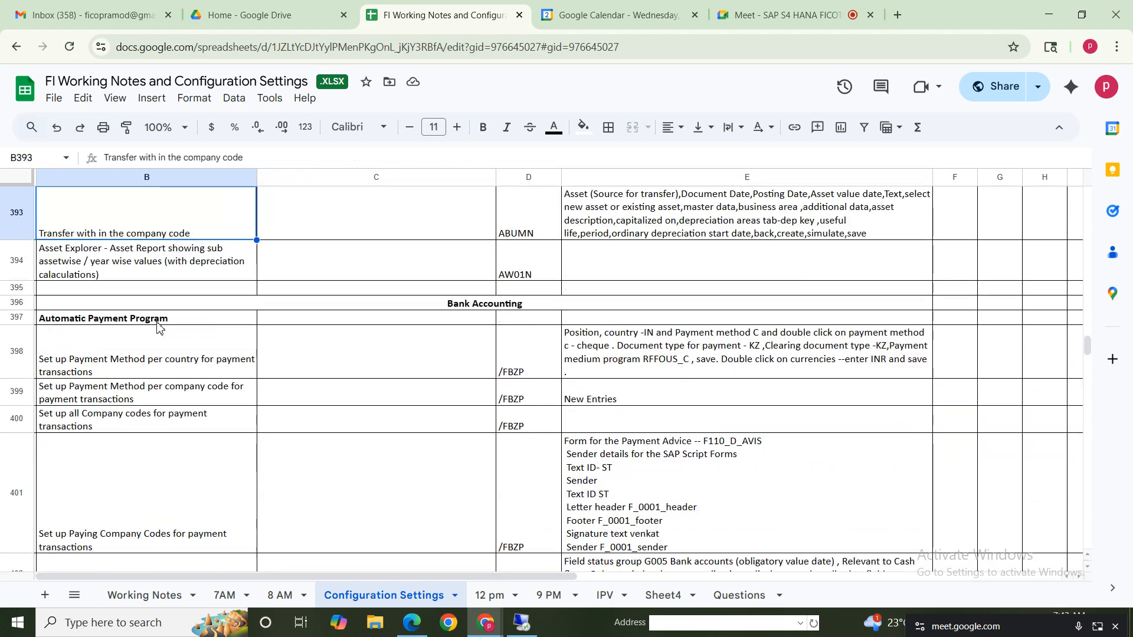
pyautogui.click(466, 307)
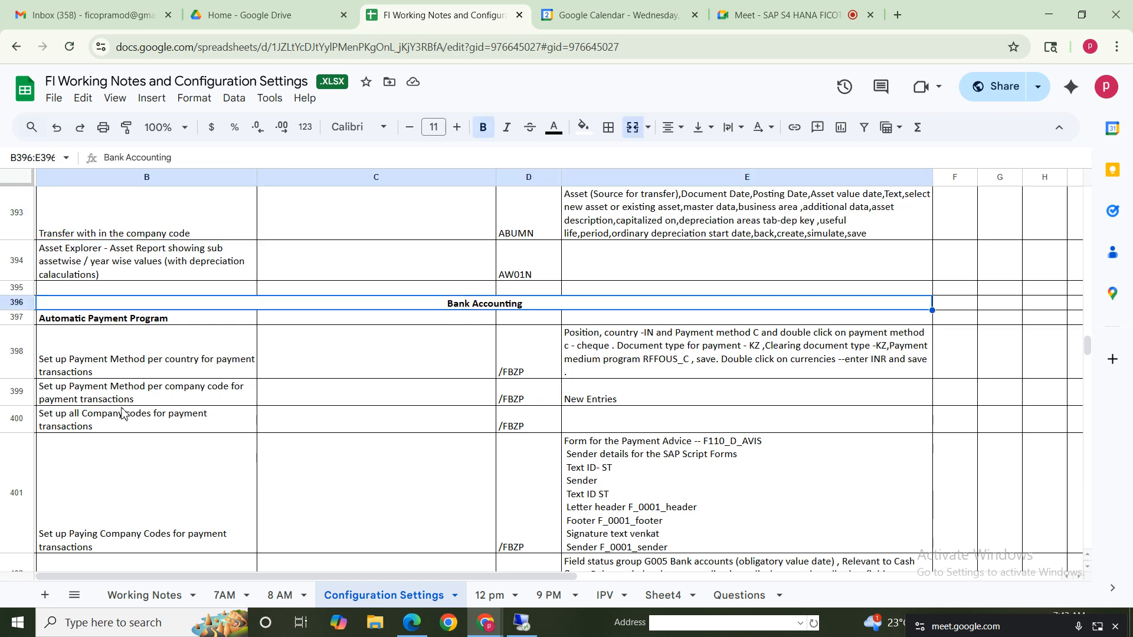
pyautogui.click(105, 322)
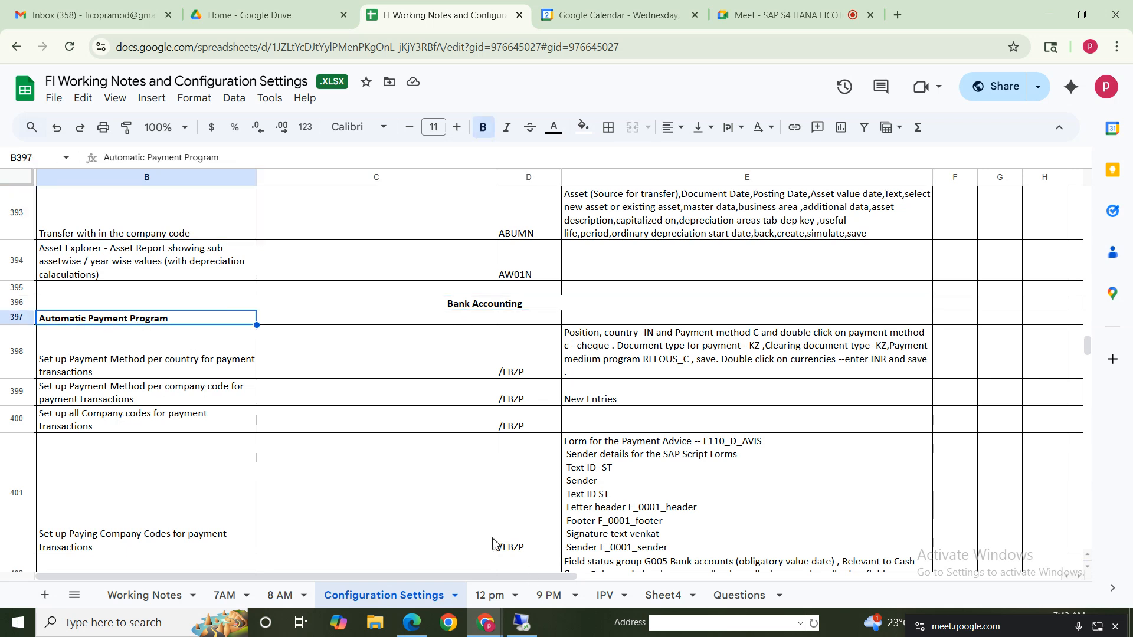
pyautogui.moveTo(122, 366); pyautogui.dragTo(776, 597)
pyautogui.scroll(-3, 590, 342)
pyautogui.moveTo(590, 342); pyautogui.dragTo(756, 397)
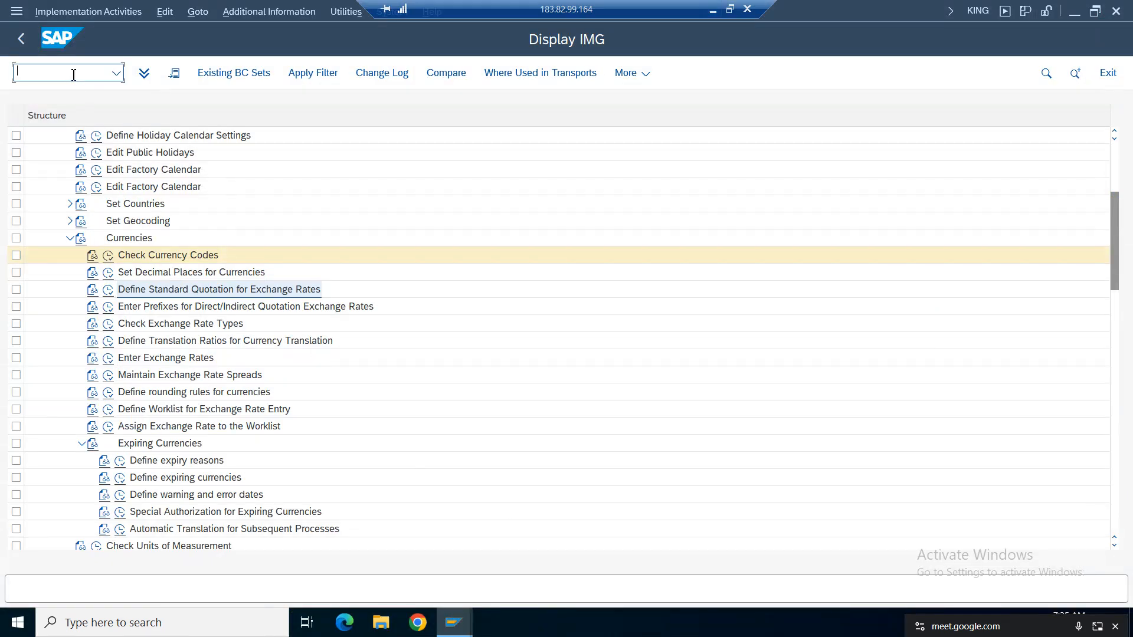
# Step: In SAP, run transaction /ofbzp and start a new entry in the all company codes settings
pyautogui.write('/ofbzp')
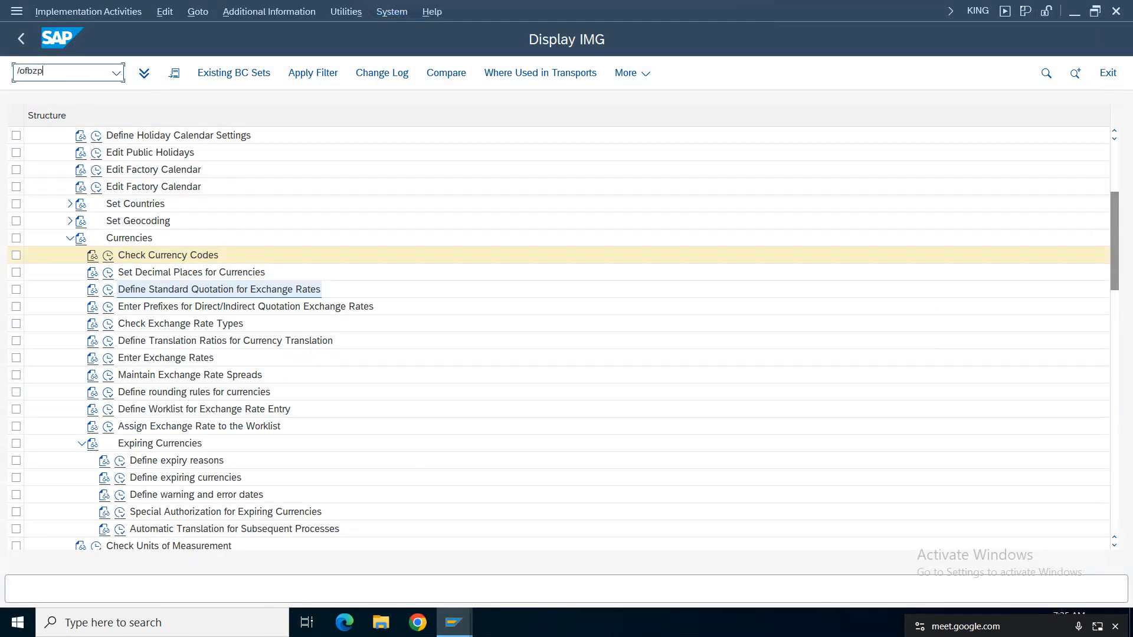
pyautogui.press('Return')
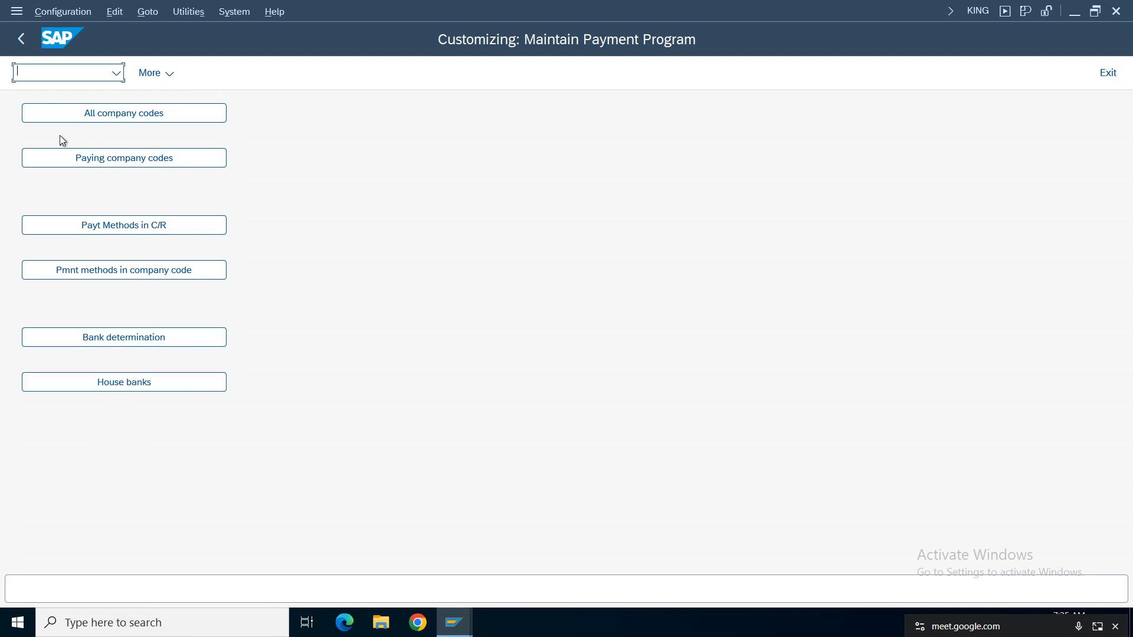
pyautogui.click(86, 118)
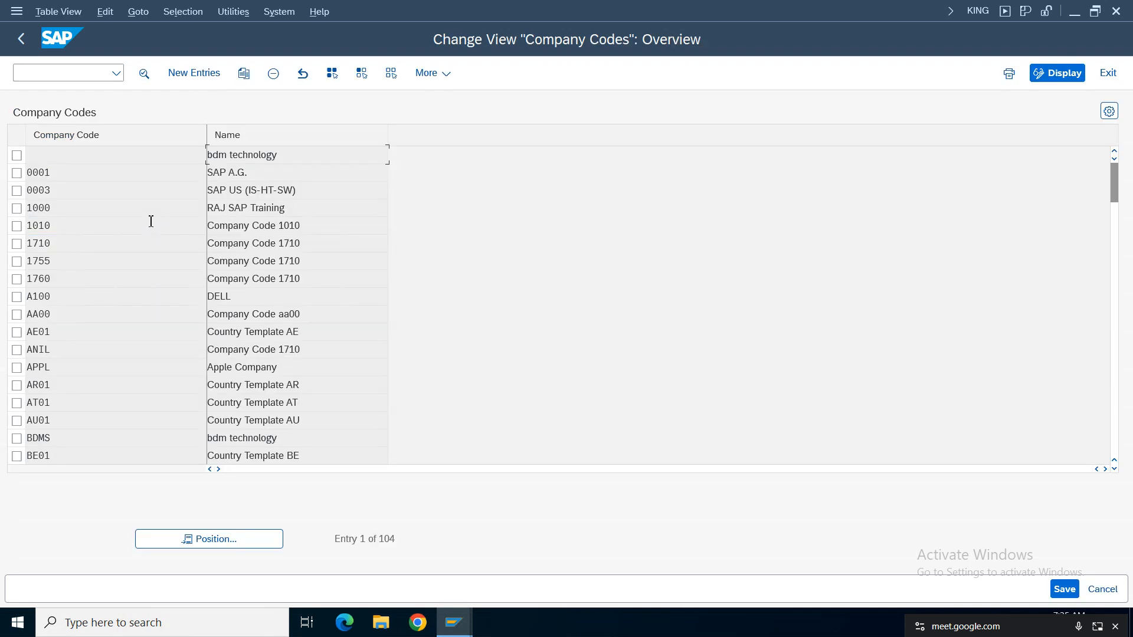
pyautogui.click(177, 73)
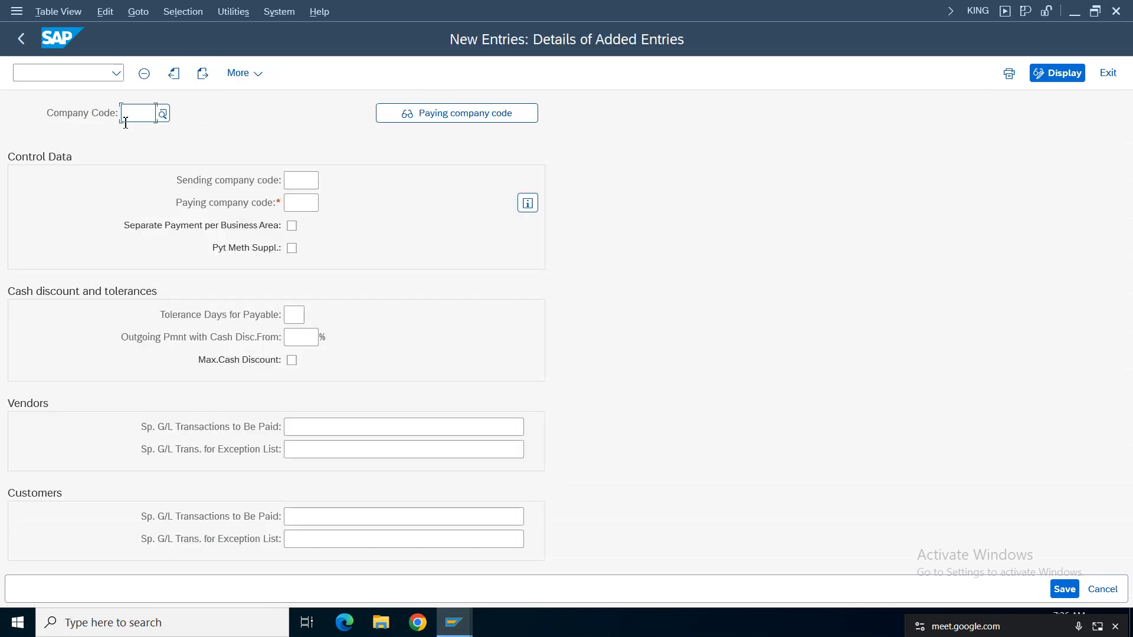
# Step: Enter TELU as the company code, the sending company code and the paying company code
pyautogui.write('telu')
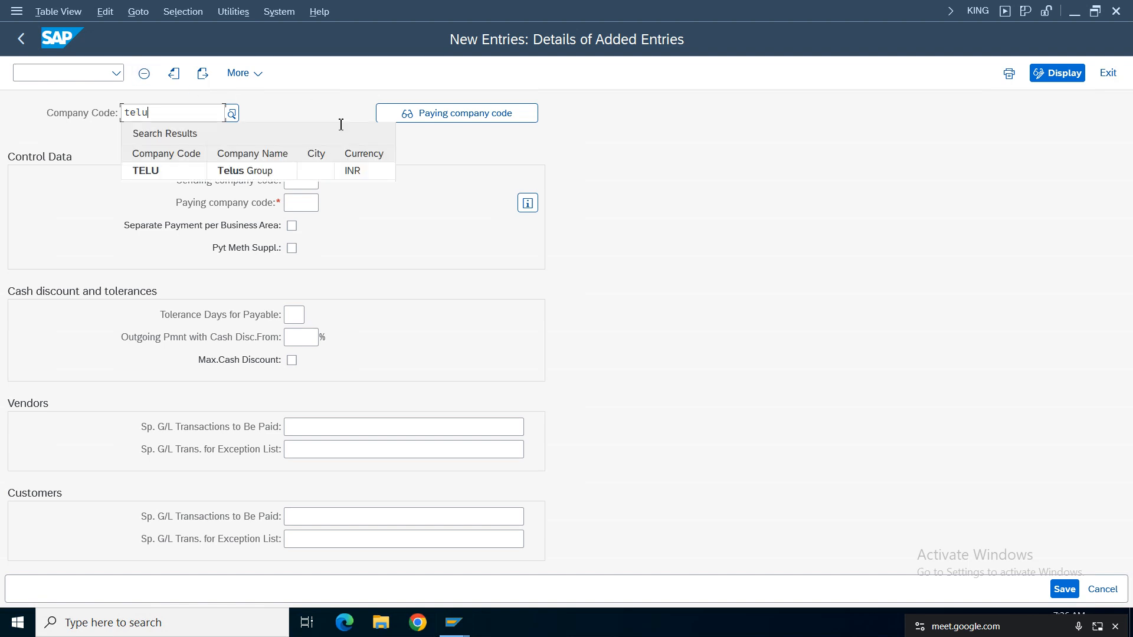
pyautogui.click(255, 174)
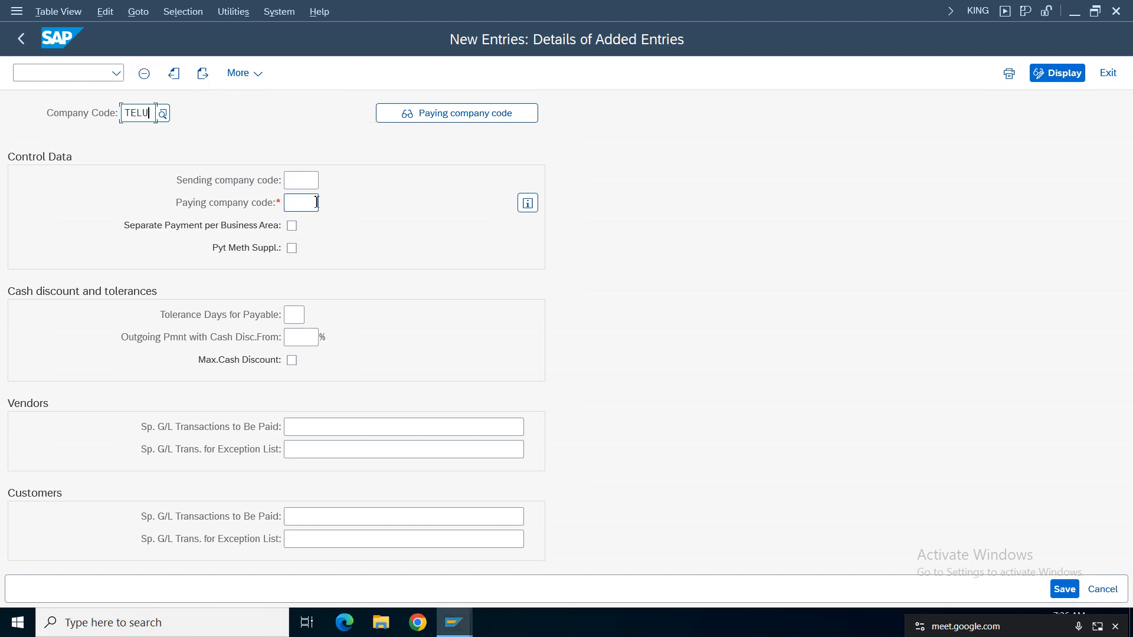
pyautogui.click(303, 182)
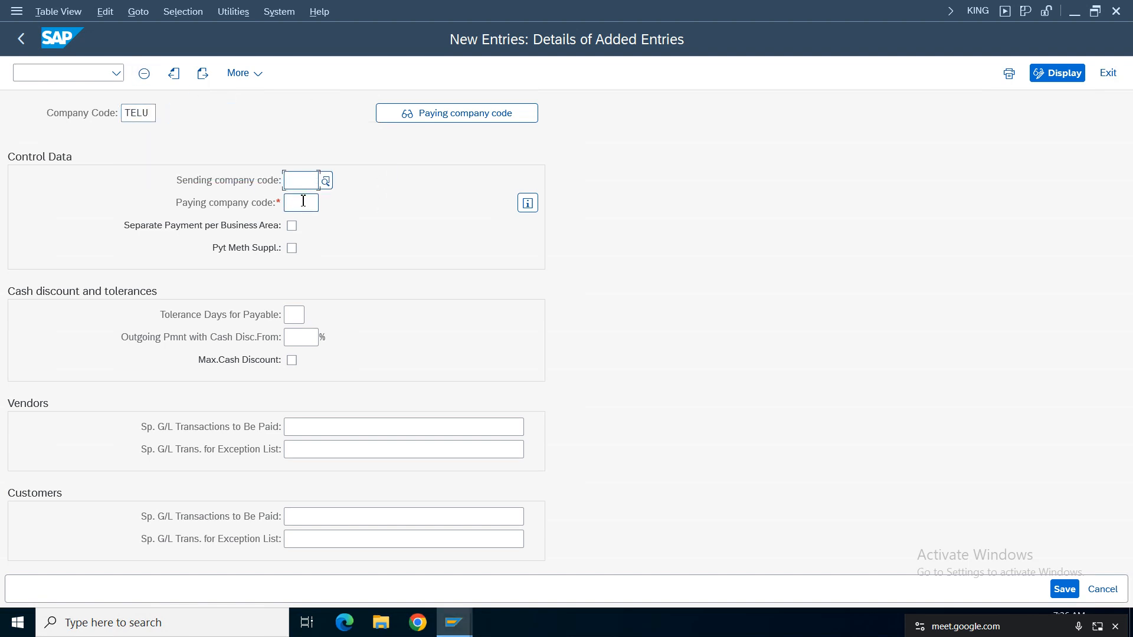
pyautogui.write('telu')
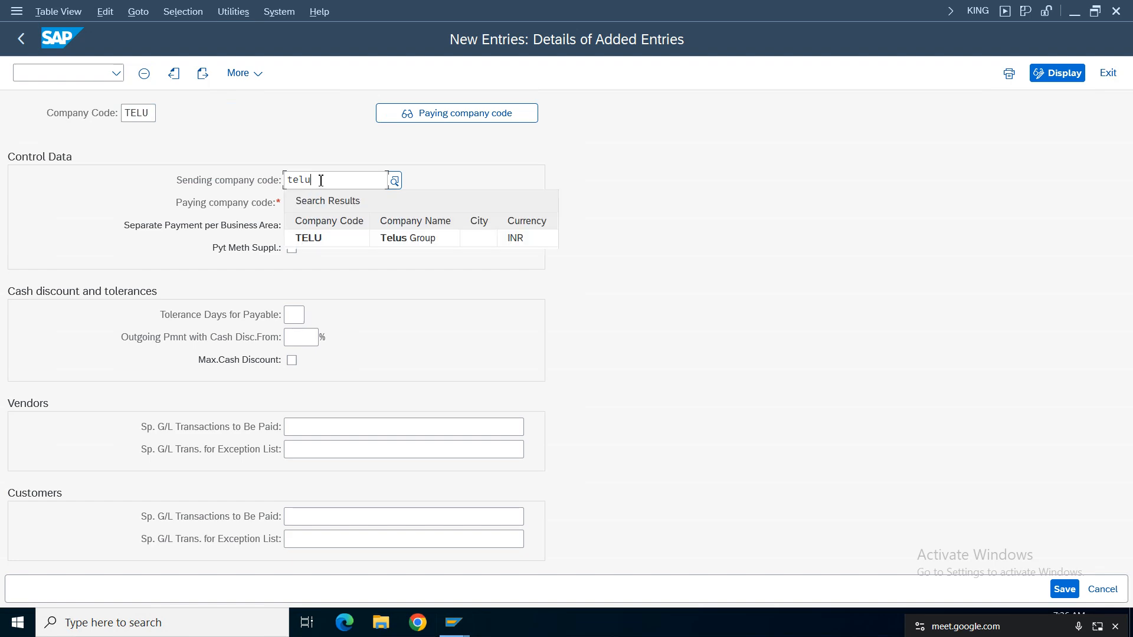
pyautogui.click(326, 240)
pyautogui.click(300, 206)
pyautogui.write('telu')
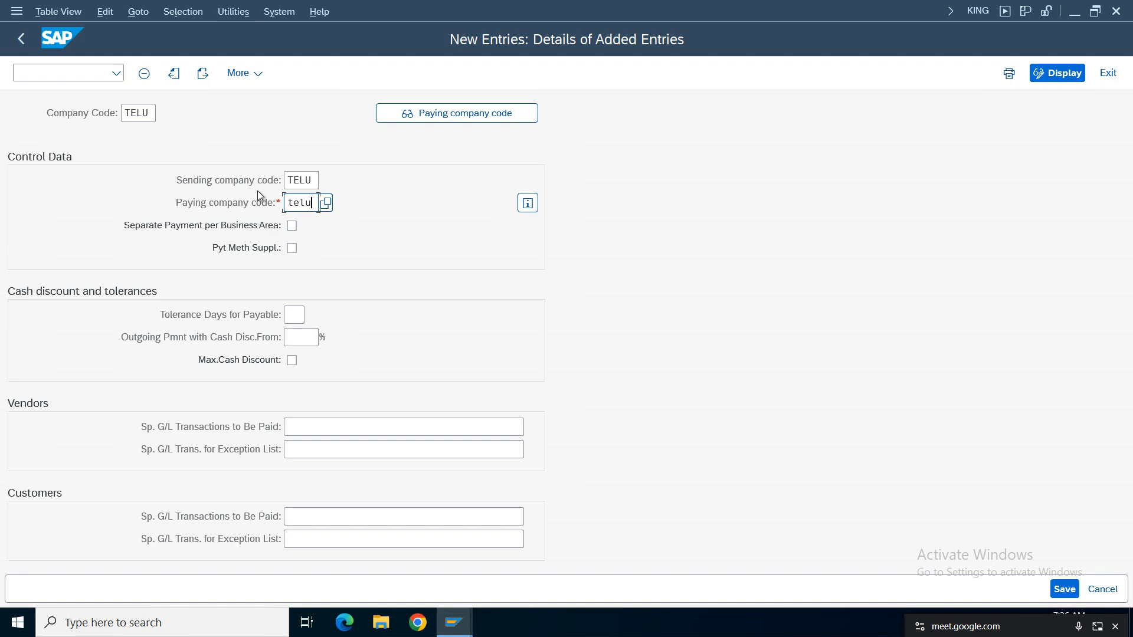
pyautogui.moveTo(311, 180); pyautogui.dragTo(286, 179)
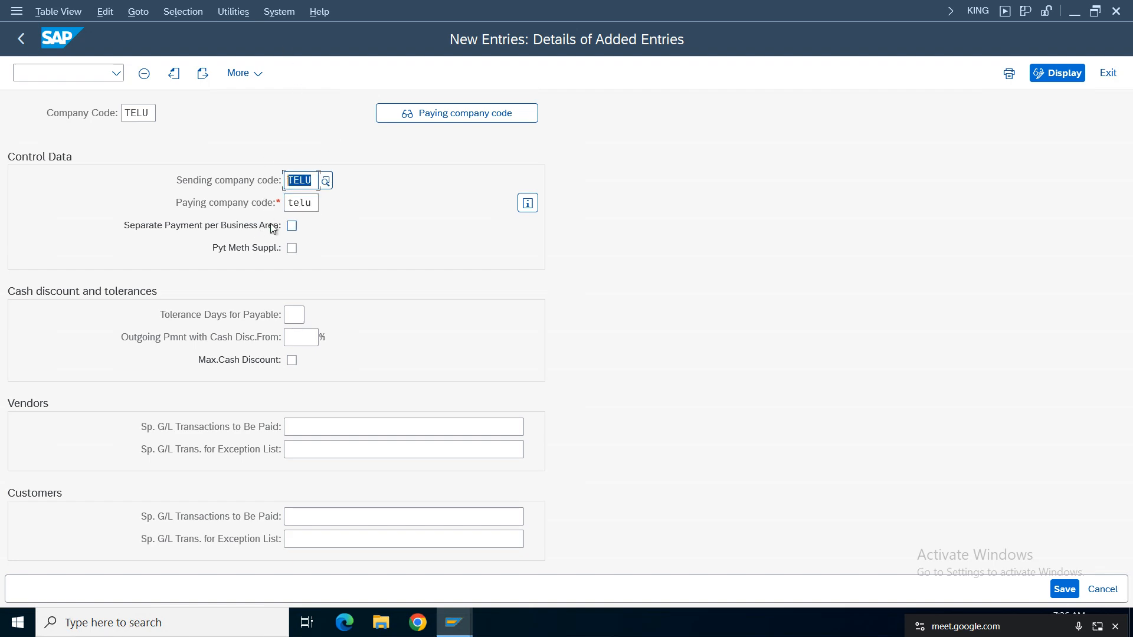
pyautogui.click(294, 202)
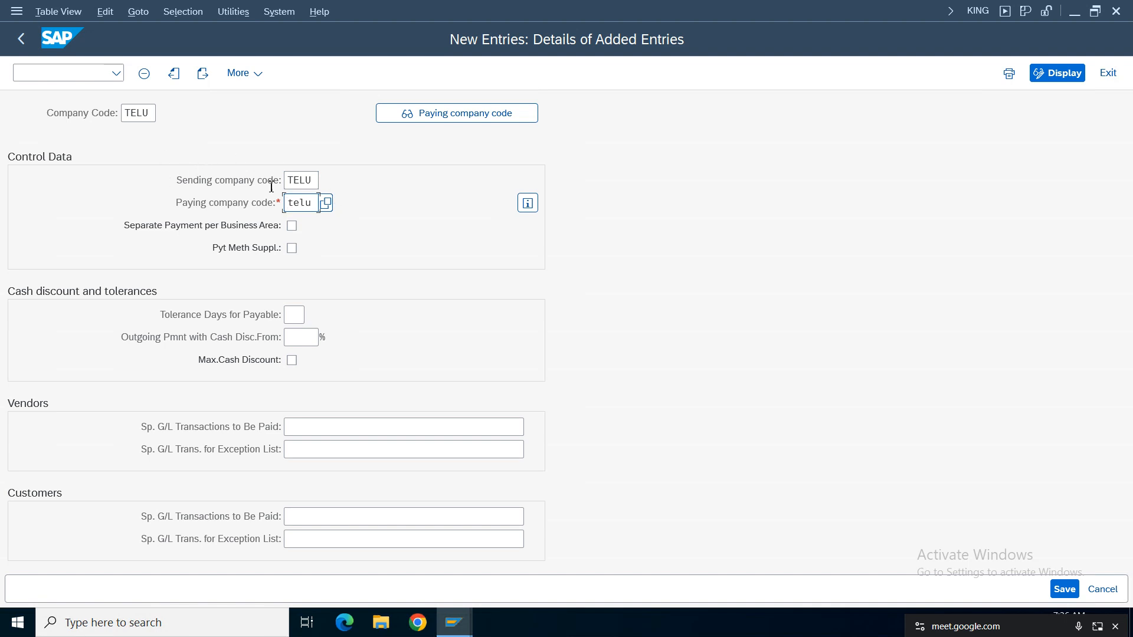
pyautogui.moveTo(288, 202); pyautogui.dragTo(316, 250)
pyautogui.click(288, 202)
# Step: Save the company code entry under the proposed customizing request and return to the company codes overview
pyautogui.click(1064, 590)
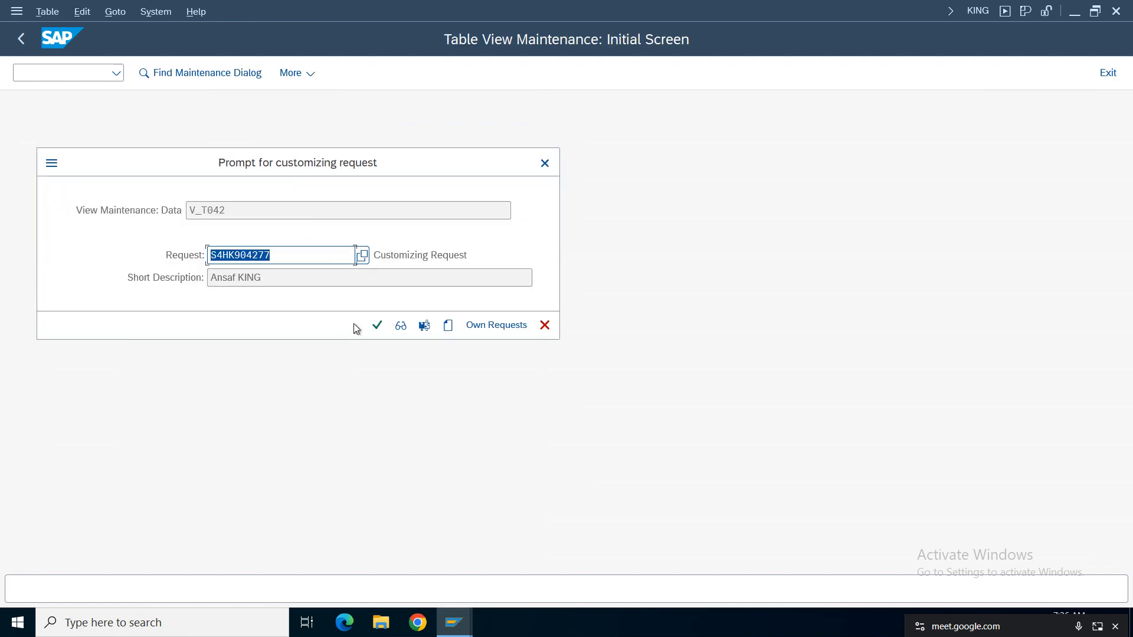
pyautogui.click(377, 325)
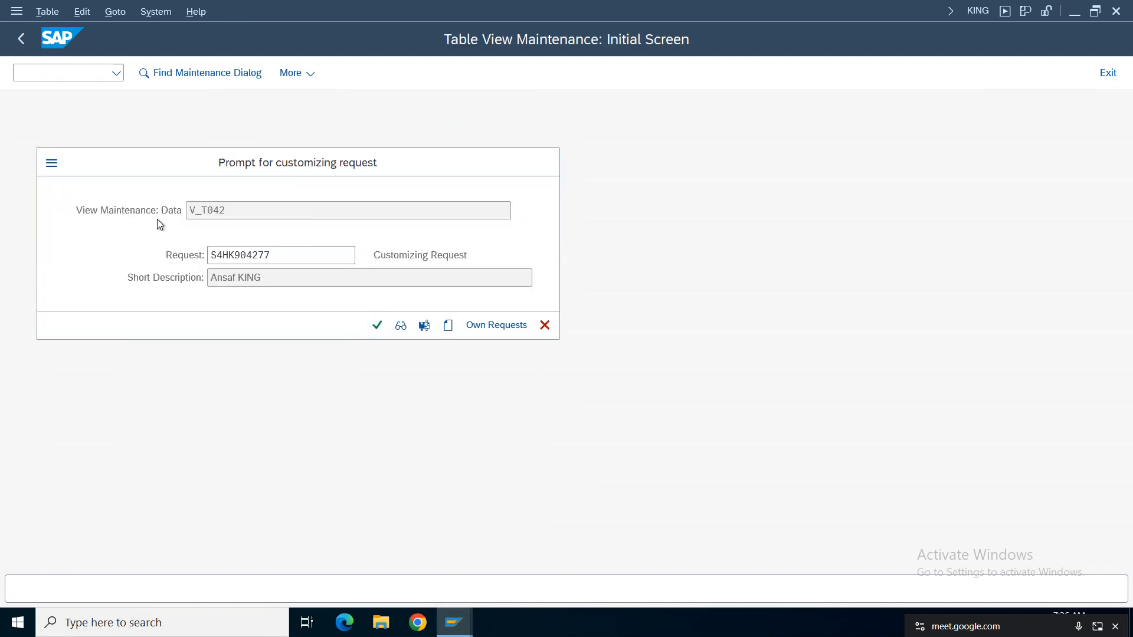
pyautogui.click(27, 41)
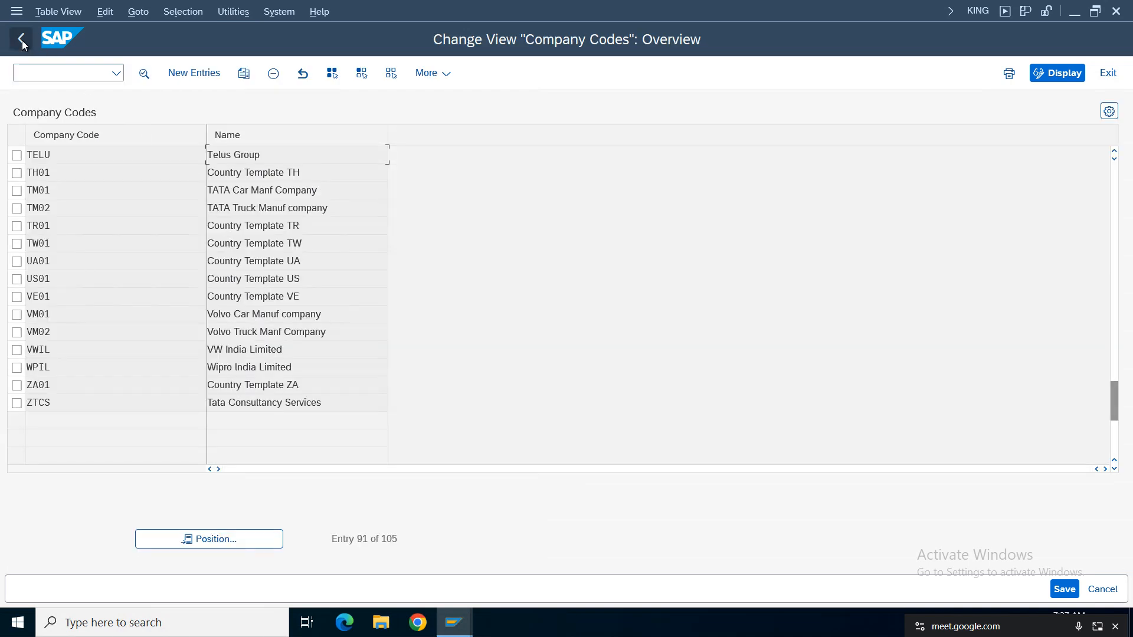
# Step: Start a new entry in the paying company codes settings with TELU as the paying company code
pyautogui.click(23, 44)
pyautogui.click(148, 159)
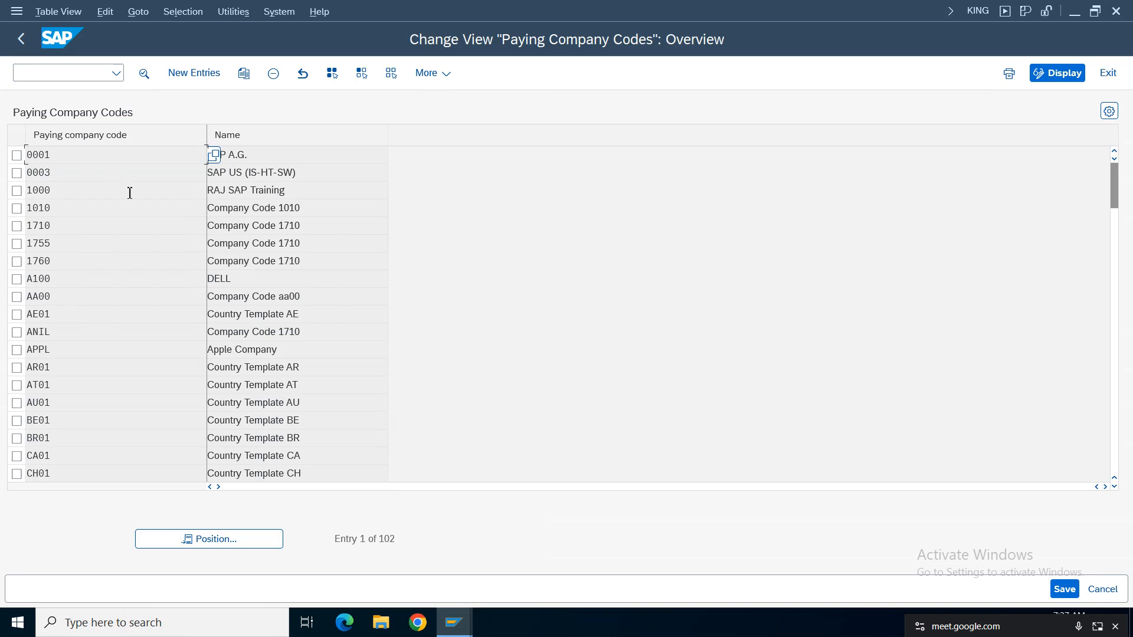
pyautogui.click(178, 73)
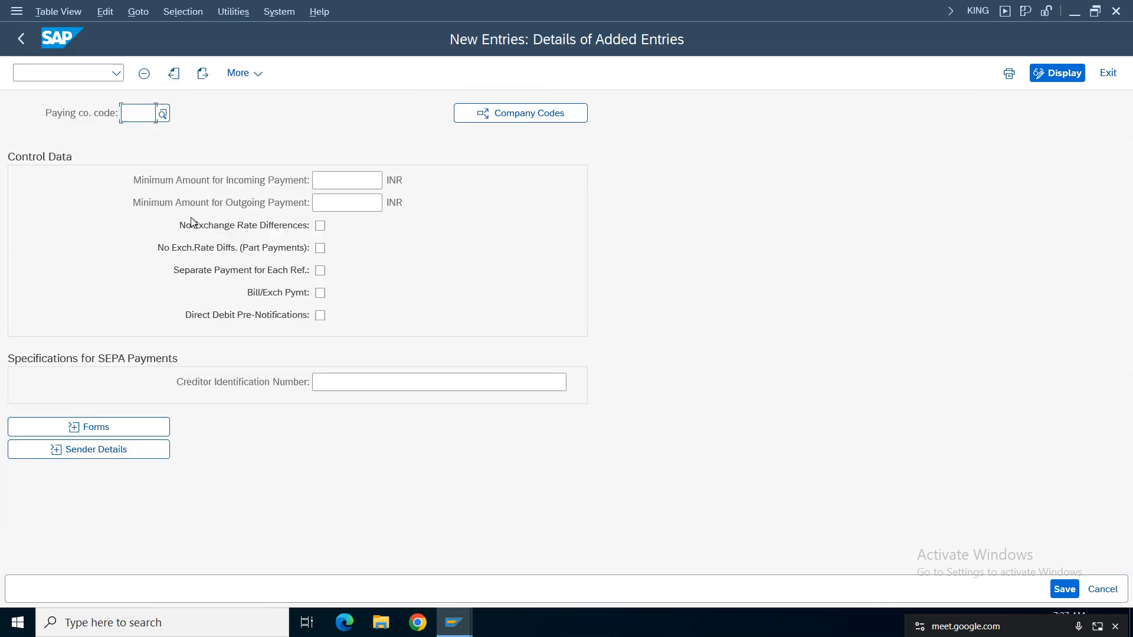
pyautogui.click(140, 115)
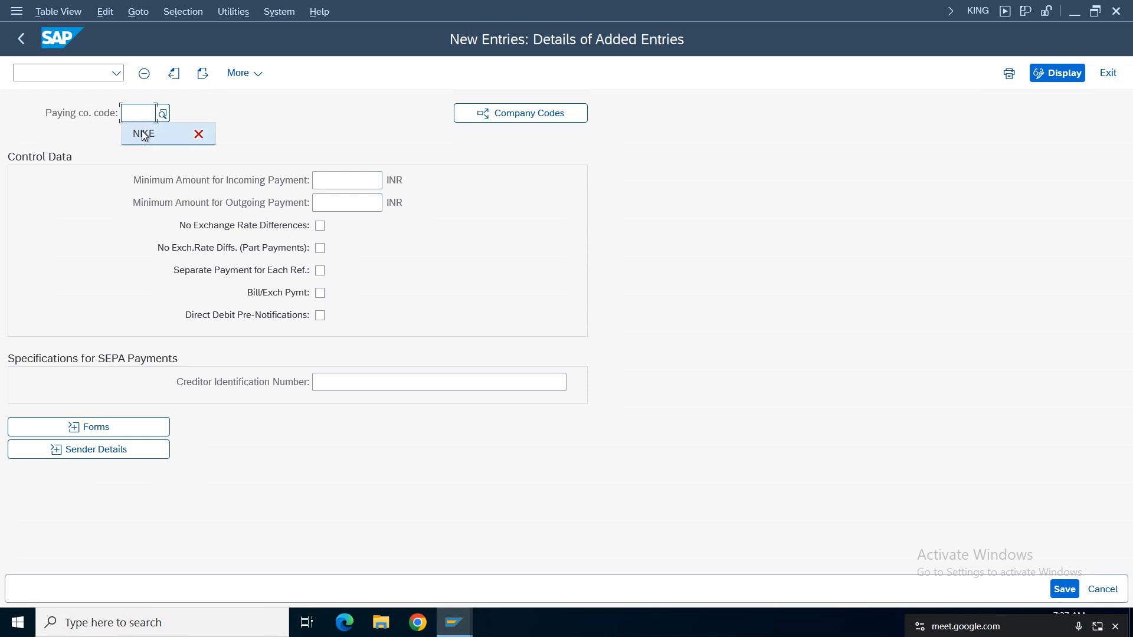
pyautogui.click(142, 116)
pyautogui.write('te')
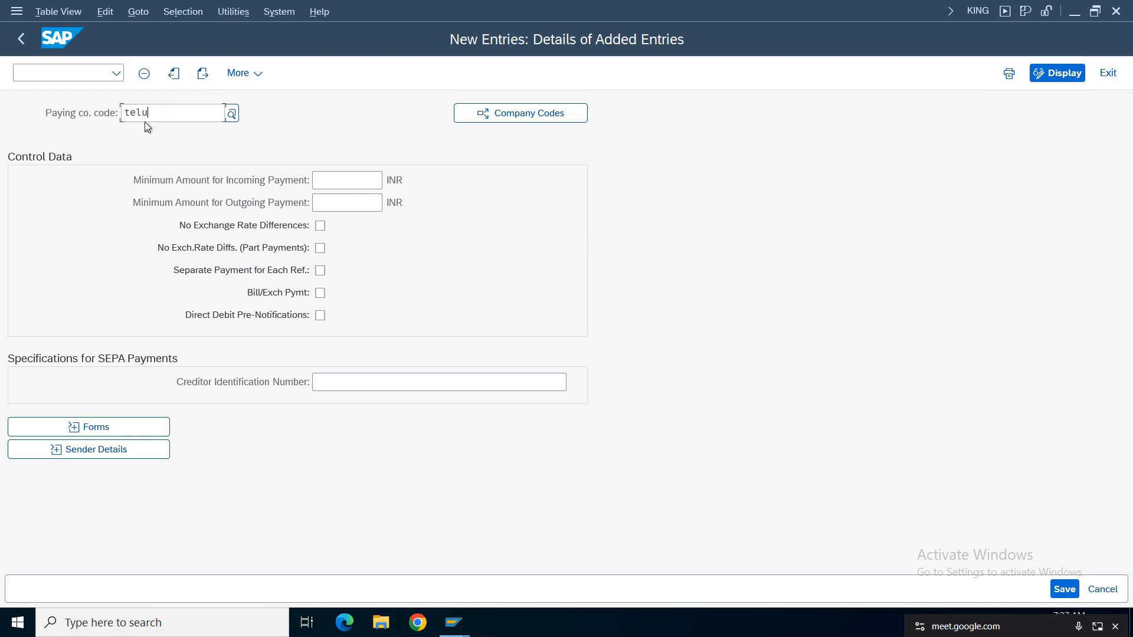
pyautogui.write('lu')
# Step: Set the minimum amount for outgoing payment to 10000 INR
pyautogui.click(283, 202)
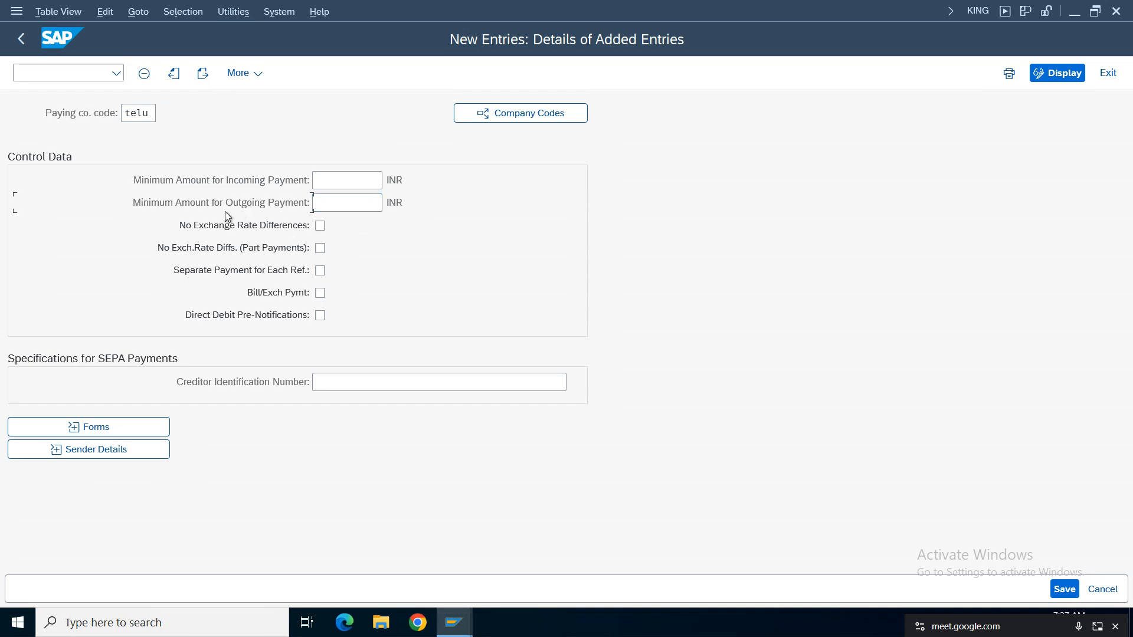
pyautogui.click(347, 204)
pyautogui.write('1000')
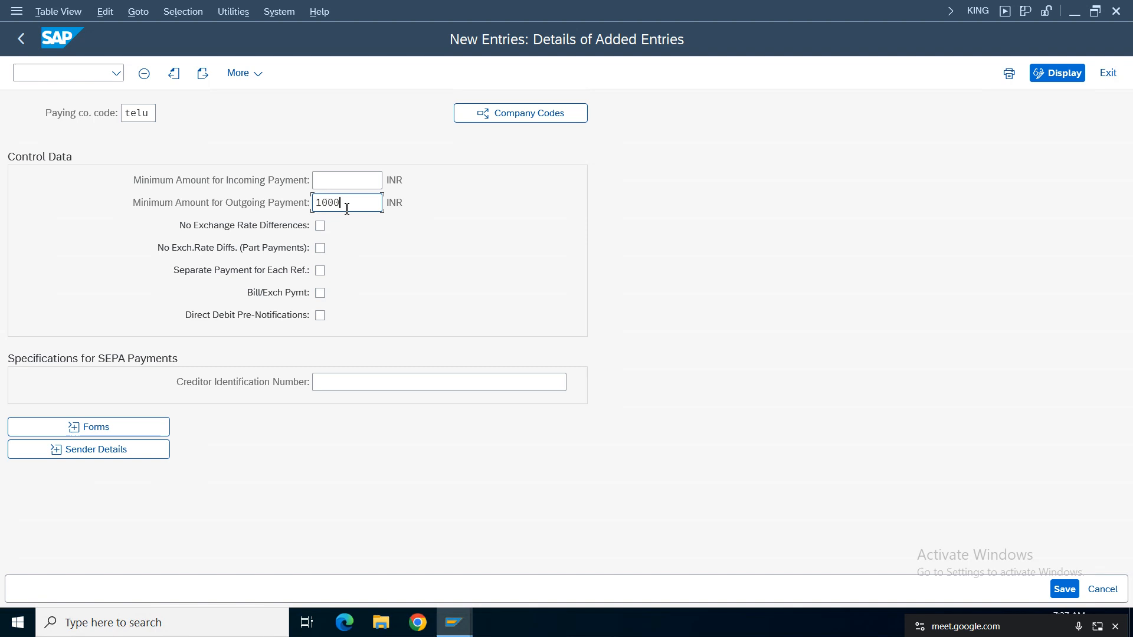
pyautogui.write('0')
# Step: Set the minimum amount for outgoing payment to 1 INR and save the paying company code entry under the proposed customizing request
pyautogui.moveTo(361, 207); pyautogui.dragTo(274, 197)
pyautogui.press('BackSpace')
pyautogui.write('1')
pyautogui.click(1065, 588)
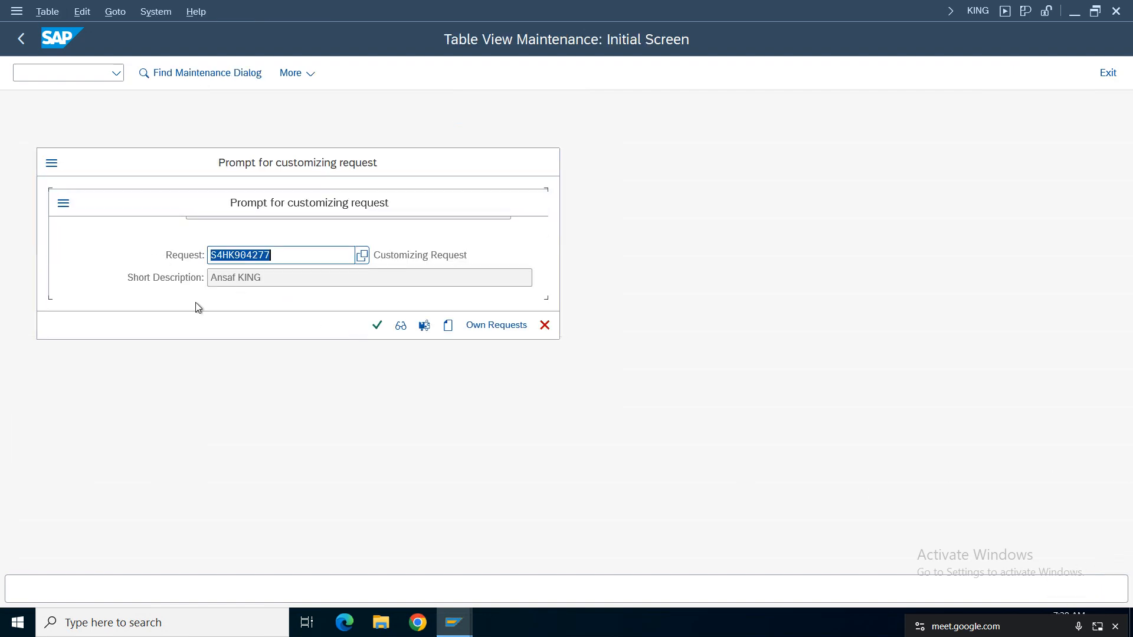
pyautogui.click(376, 325)
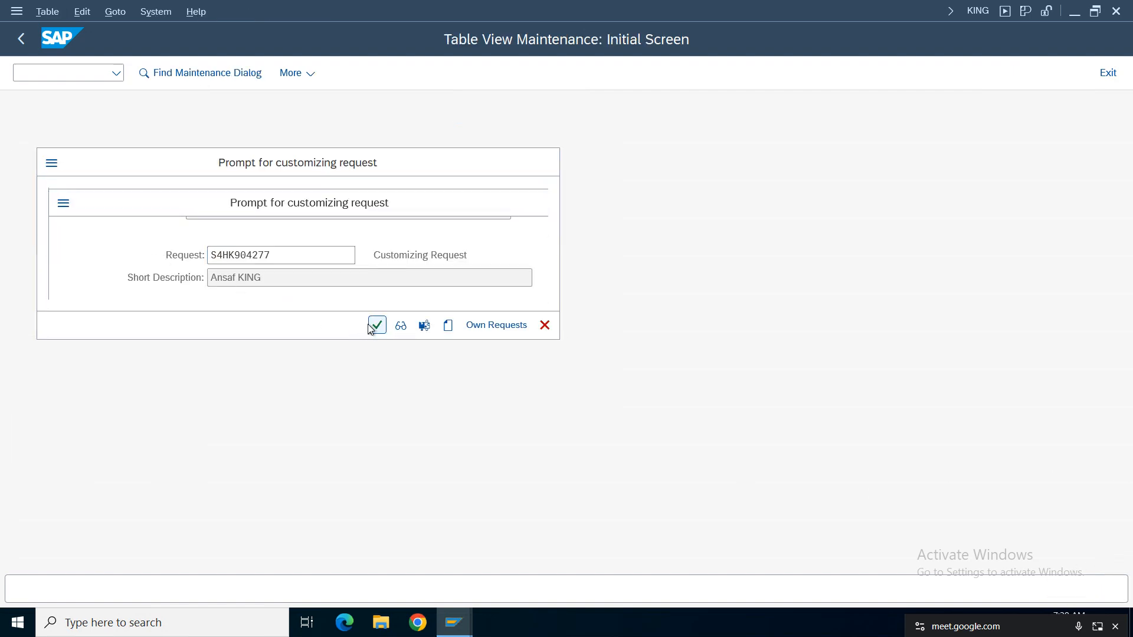
pyautogui.click(16, 47)
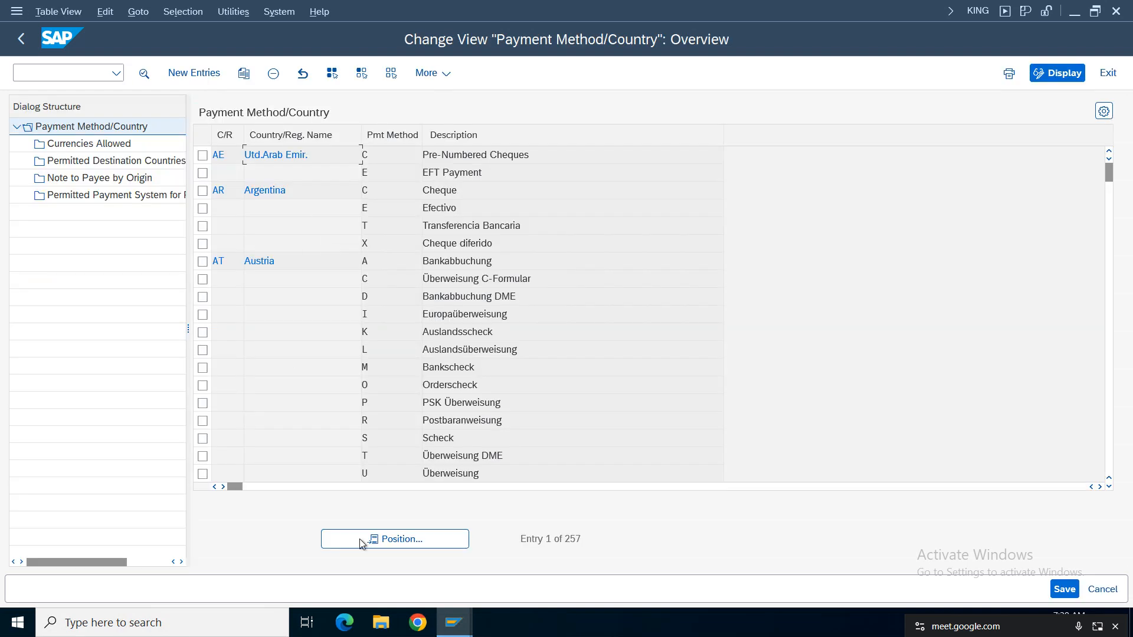
# Step: Locate the payment methods for country IN and start a copy of India's Bank Transfer method N
pyautogui.click(413, 543)
pyautogui.write('in')
pyautogui.press('Return')
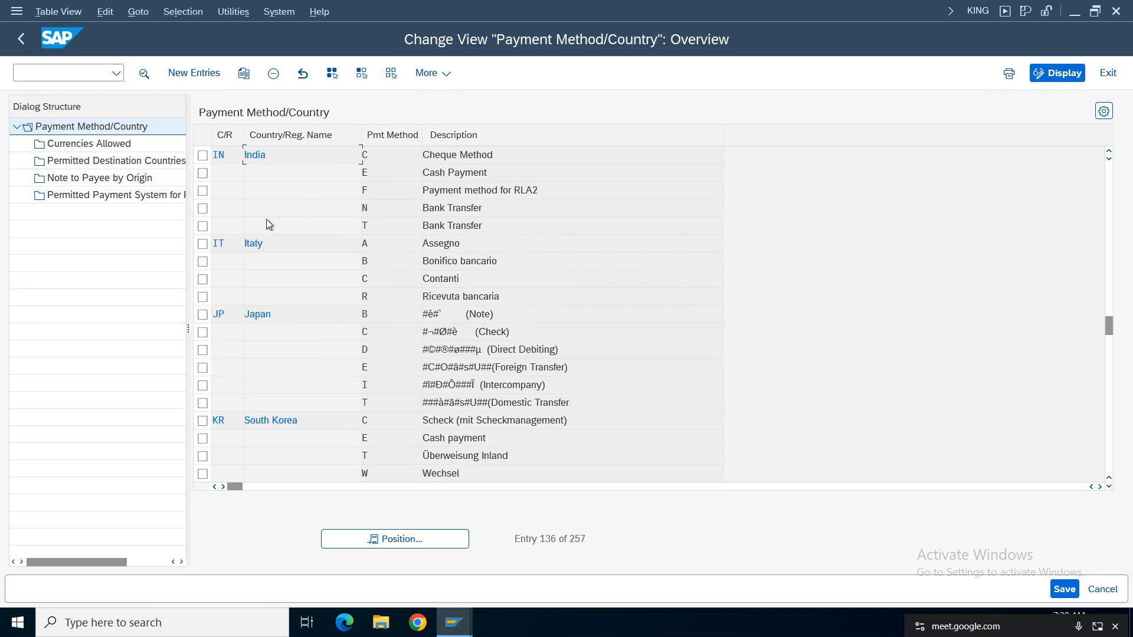
pyautogui.click(206, 211)
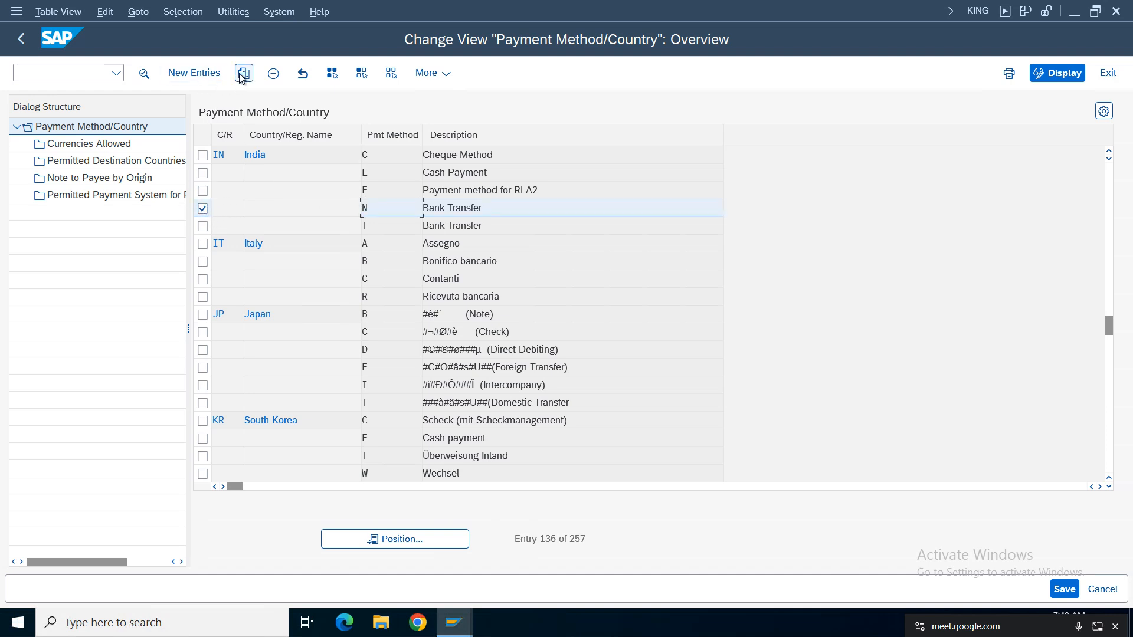
pyautogui.press('F2')
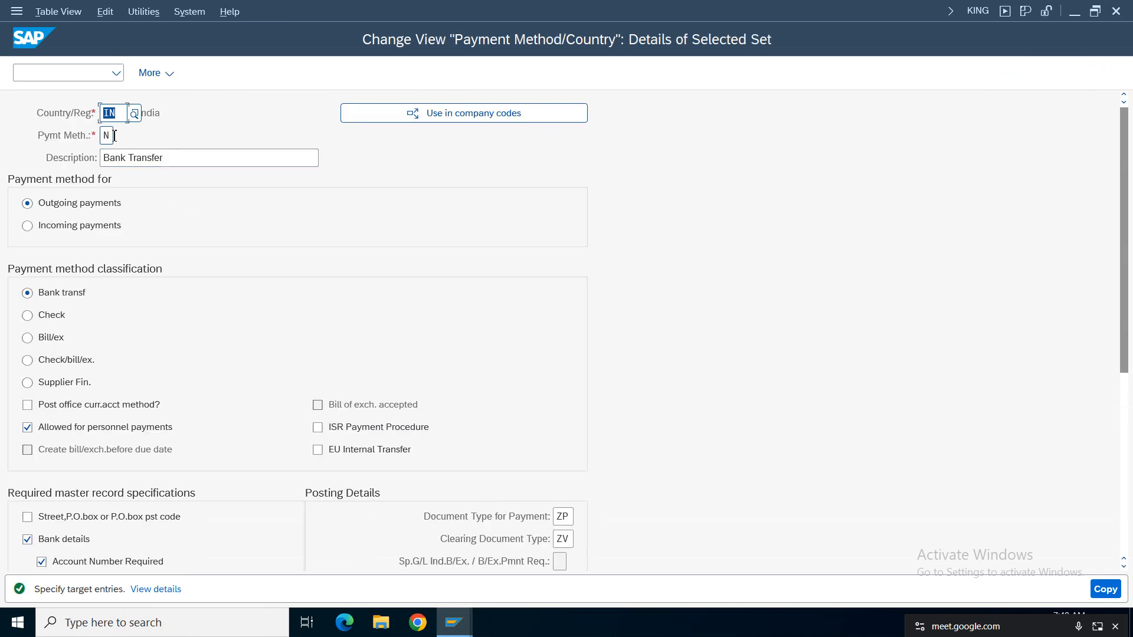
# Step: Try payment method key T for the copied entry and change the description to "Bank Transfer for Telu"
pyautogui.press('BackSpace')
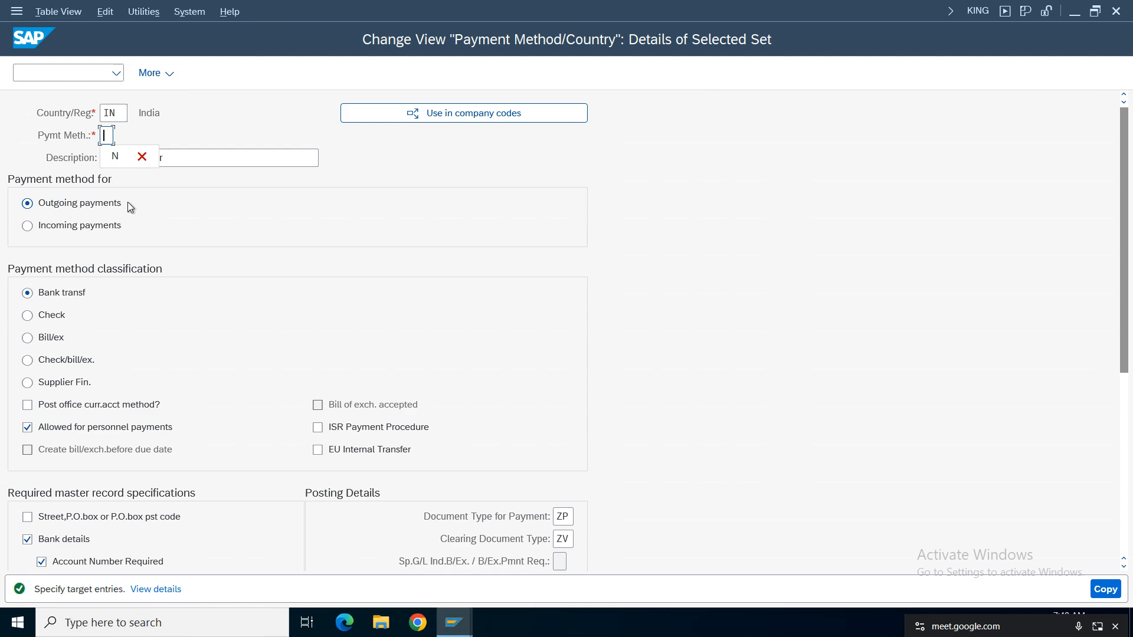
pyautogui.write('T')
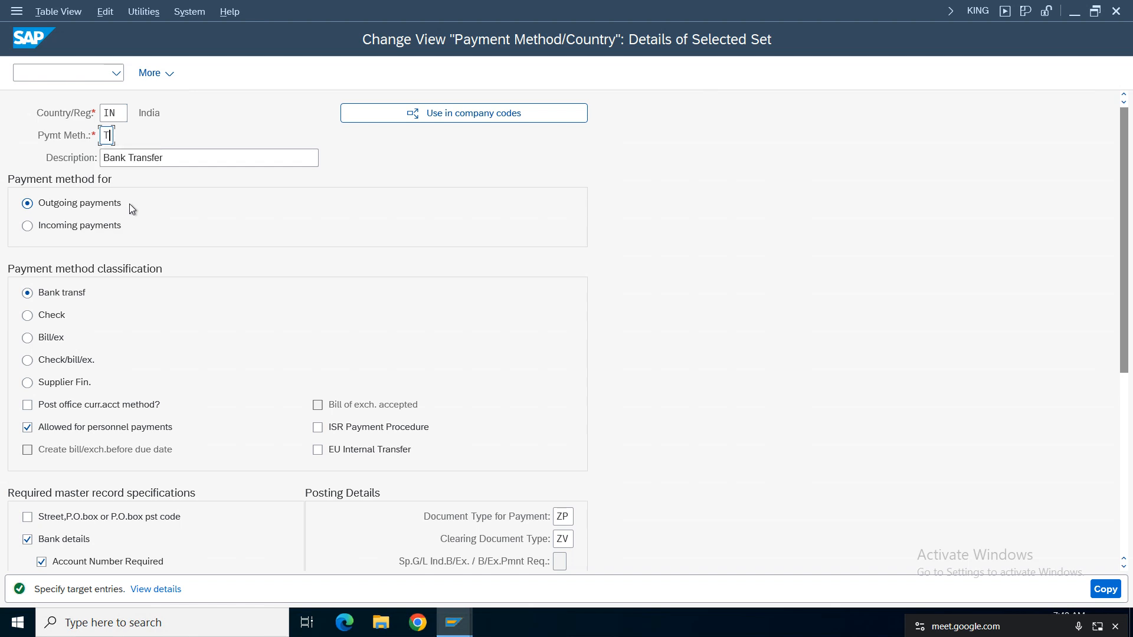
pyautogui.click(204, 165)
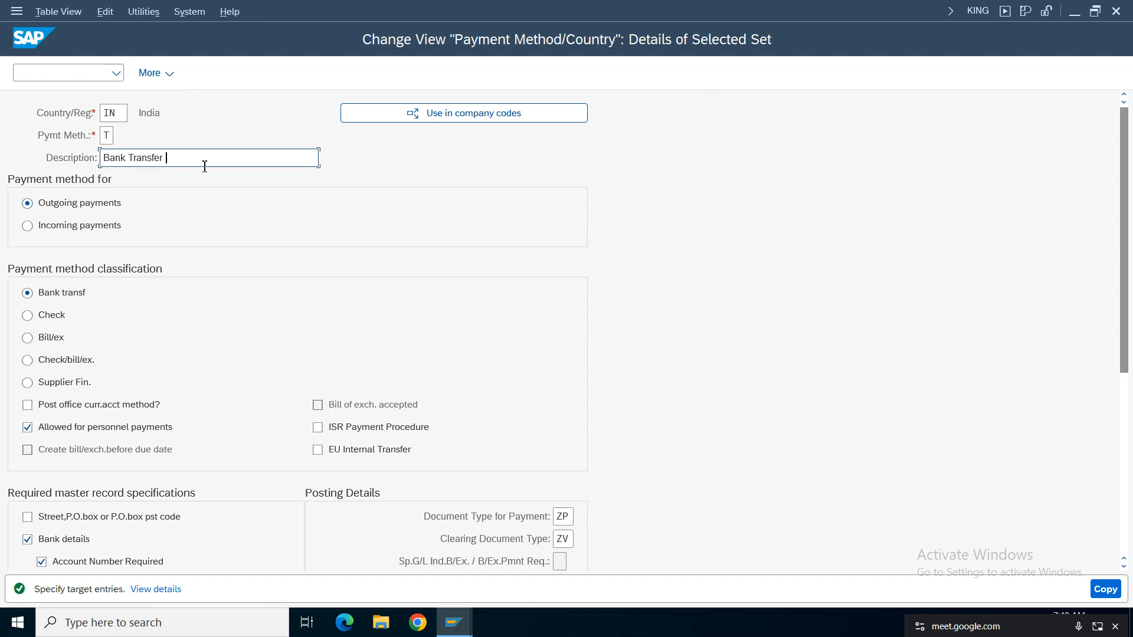
pyautogui.write('for Telu')
pyautogui.press('Return')
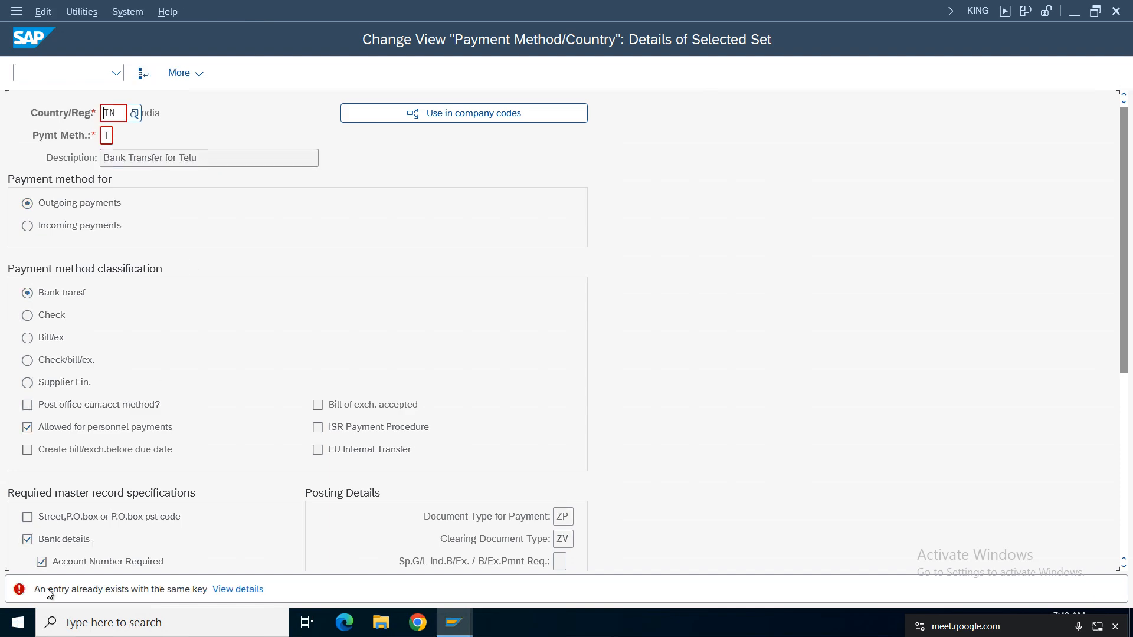
# Step: Try payment method key E for the copied India entry
pyautogui.moveTo(120, 112); pyautogui.dragTo(94, 118)
pyautogui.click(109, 136)
pyautogui.press('BackSpace')
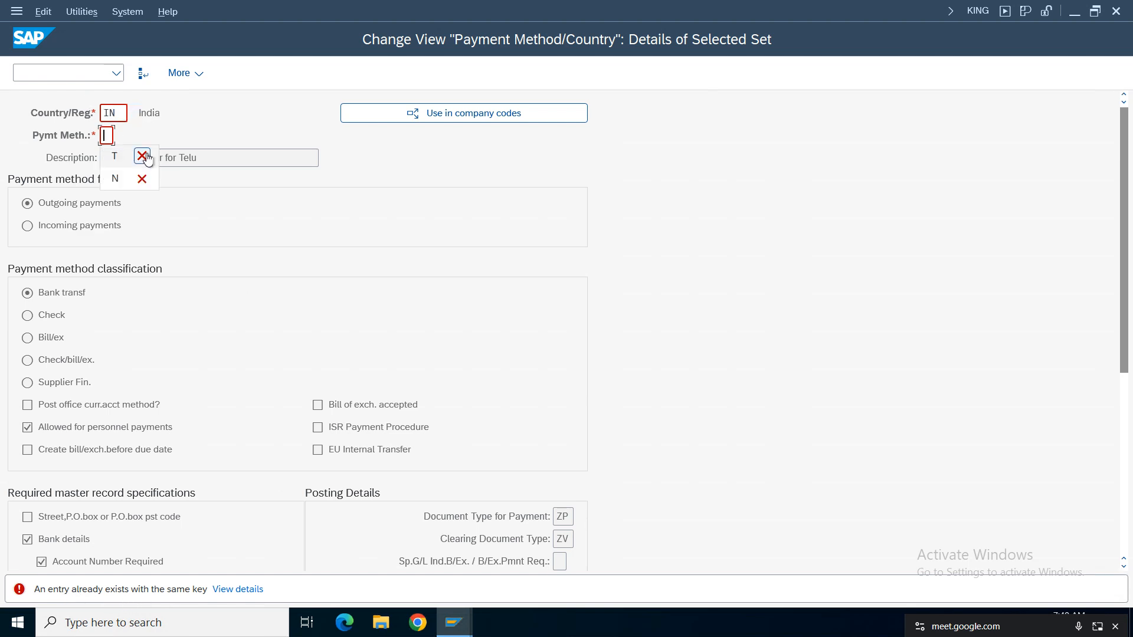
pyautogui.write('E')
pyautogui.press('Return')
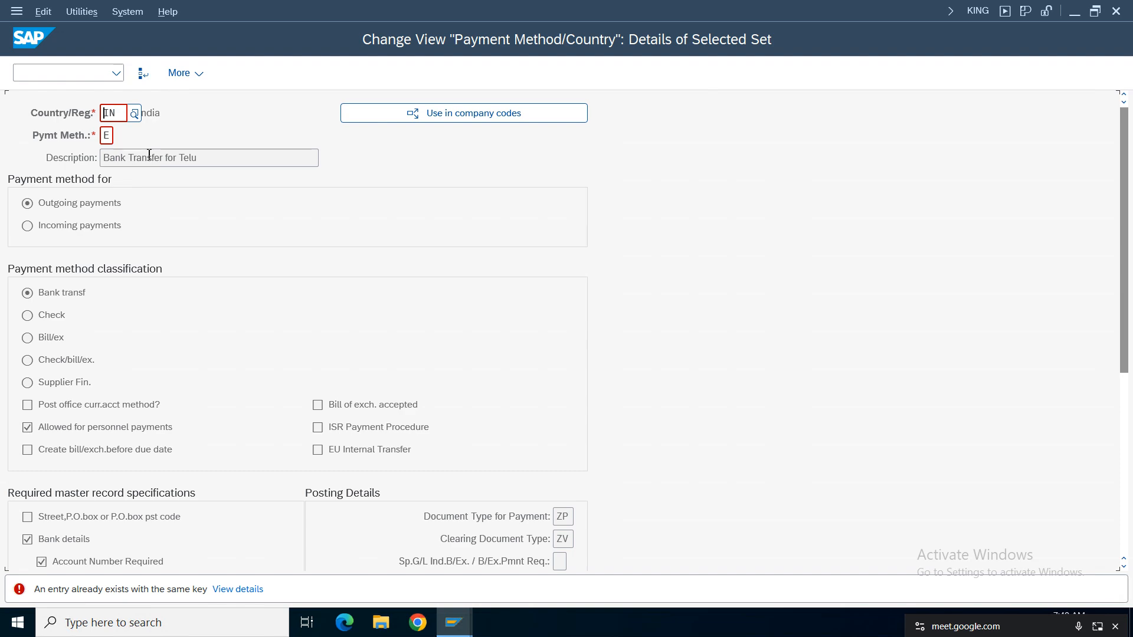
# Step: Set the copied entry's payment method key to 9
pyautogui.press('Tab')
pyautogui.press('BackSpace')
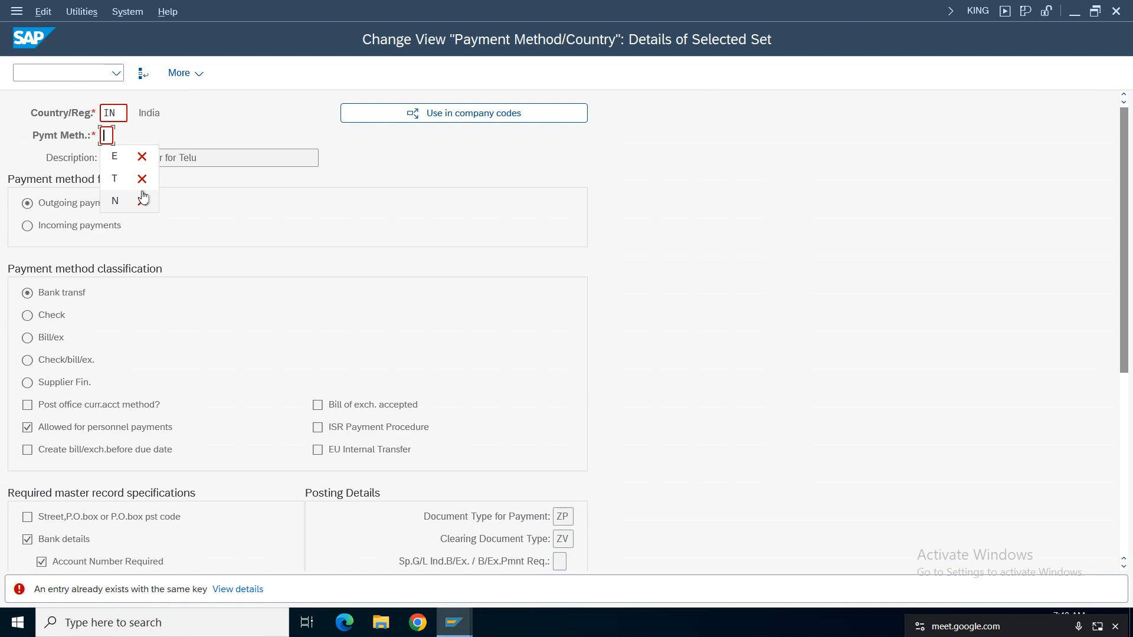
pyautogui.write('9')
pyautogui.press('Return')
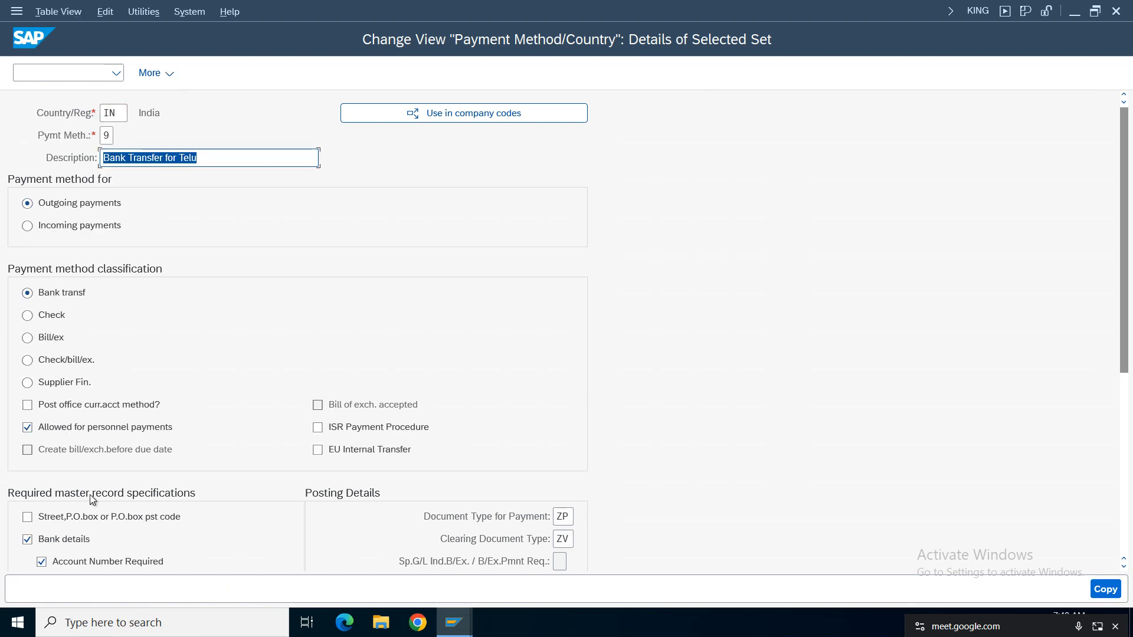
# Step: Review payment method 9's payment direction, classification, required master record specifications and posting details, keeping it for outgoing payments
pyautogui.click(151, 157)
pyautogui.doubleClick(107, 135)
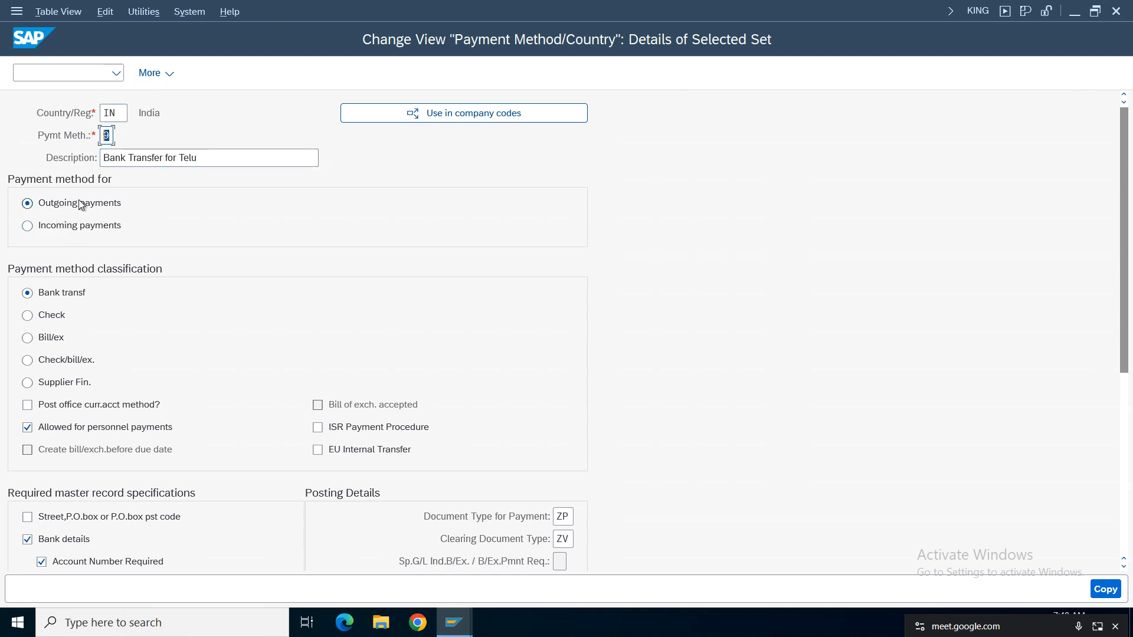
pyautogui.click(27, 226)
pyautogui.click(28, 203)
pyautogui.hotkey('shift', 'Tab')
pyautogui.hotkey('shift', 'Tab')
pyautogui.scroll(-3, 1127, 250)
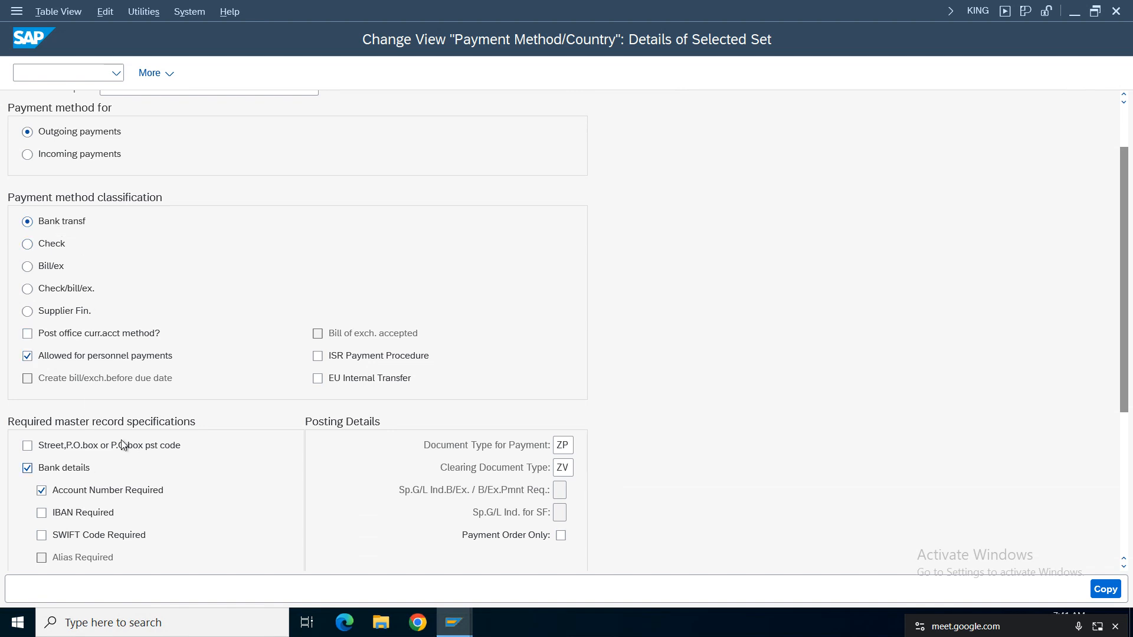
pyautogui.scroll(-5, 1128, 156)
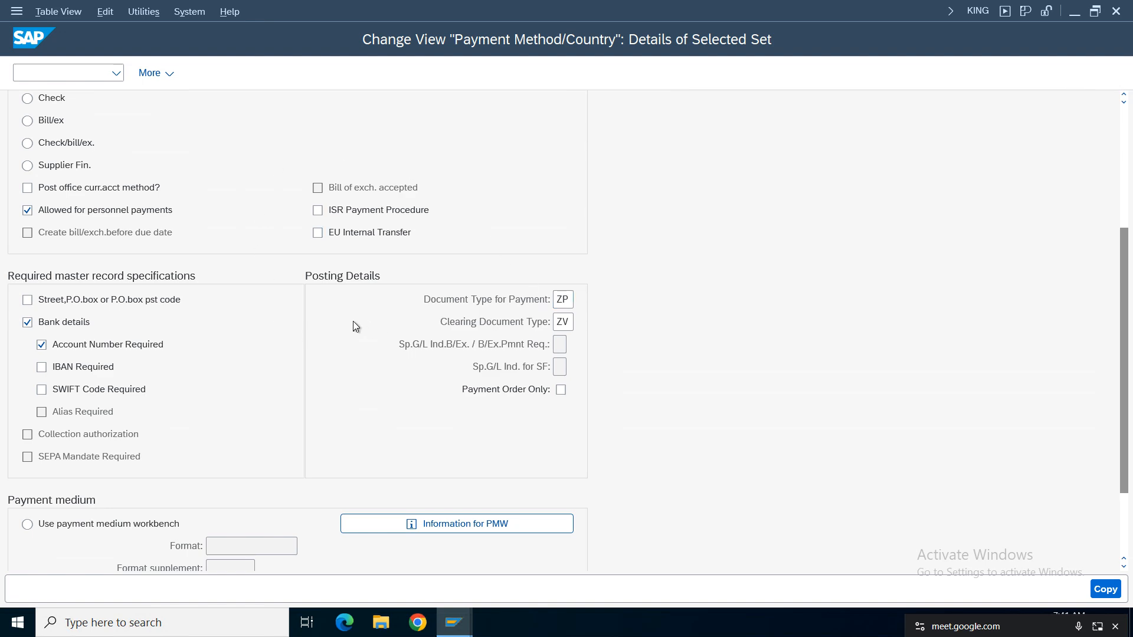
# Step: Copy the entry as India payment method 9 with its dependent entries and save it under the proposed customizing request
pyautogui.click(1101, 590)
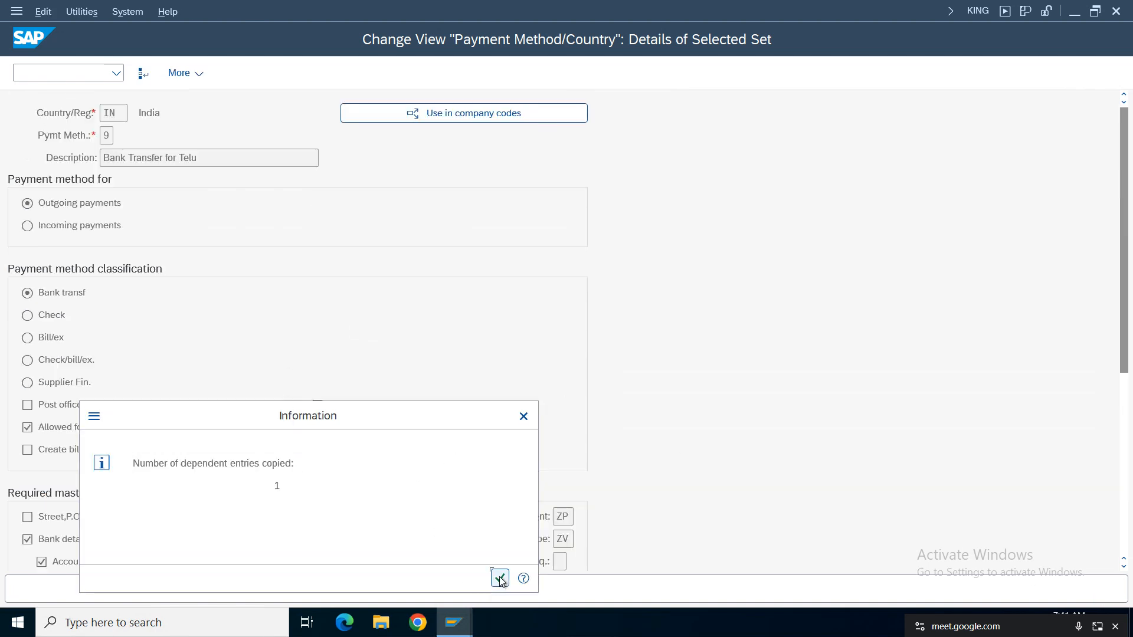
pyautogui.click(499, 579)
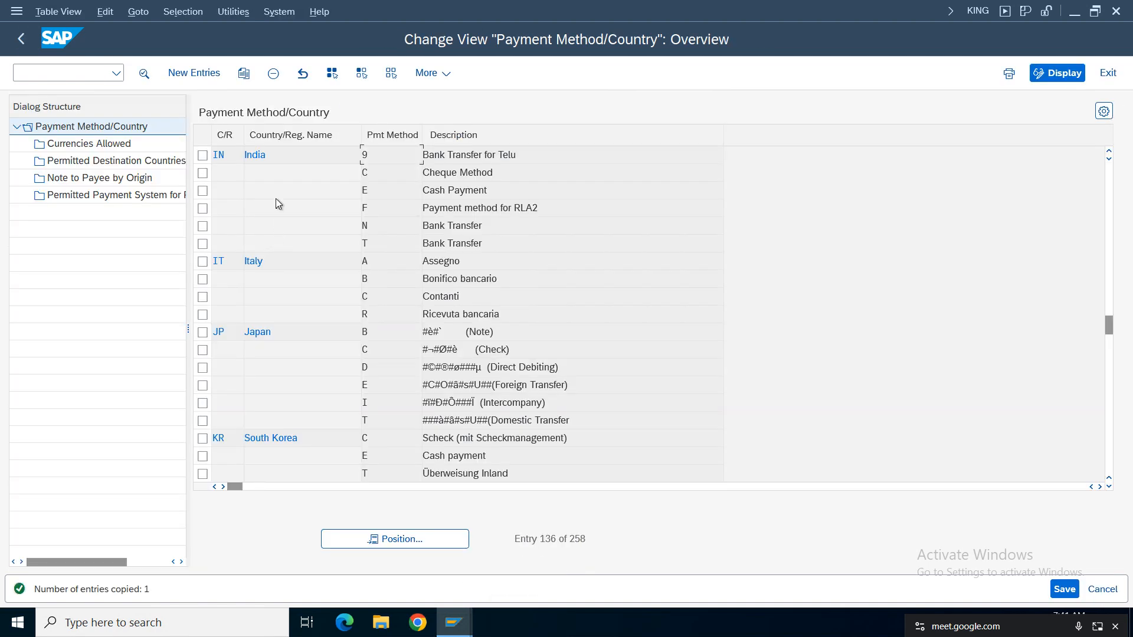
pyautogui.click(1064, 589)
pyautogui.click(377, 325)
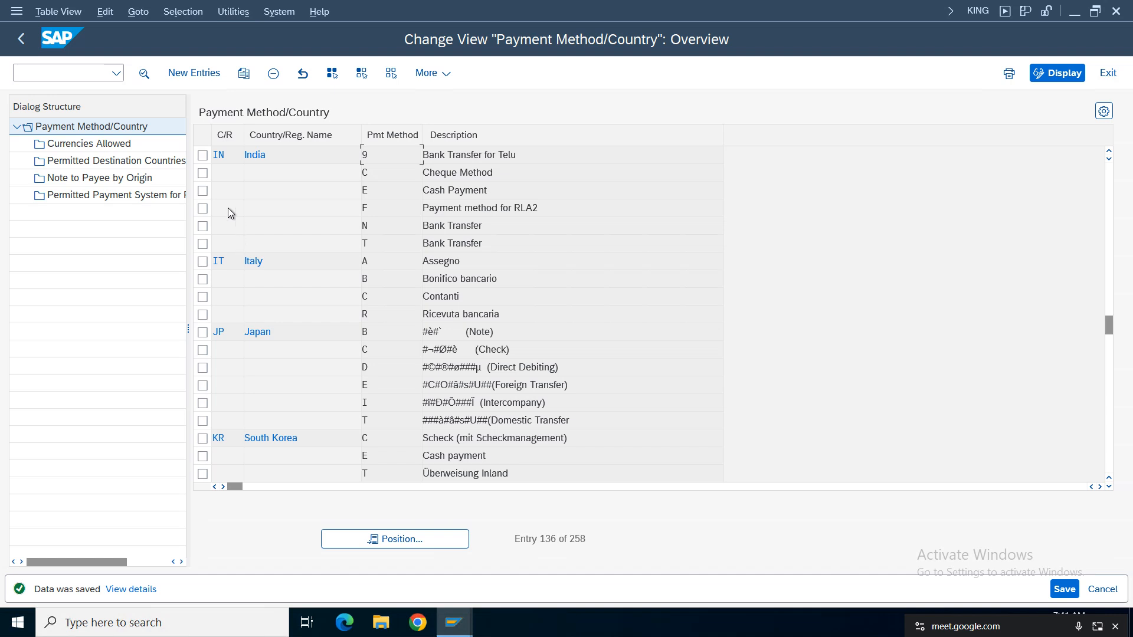
# Step: Delete INR from the allowed currencies of India payment method 9 and save
pyautogui.click(203, 155)
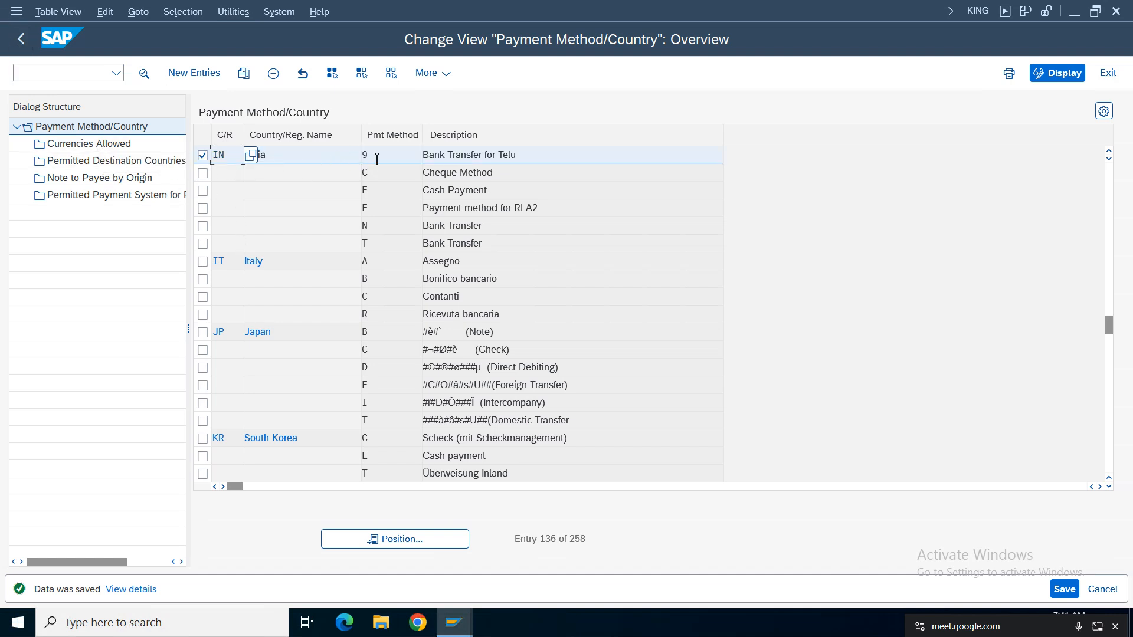
pyautogui.click(88, 143)
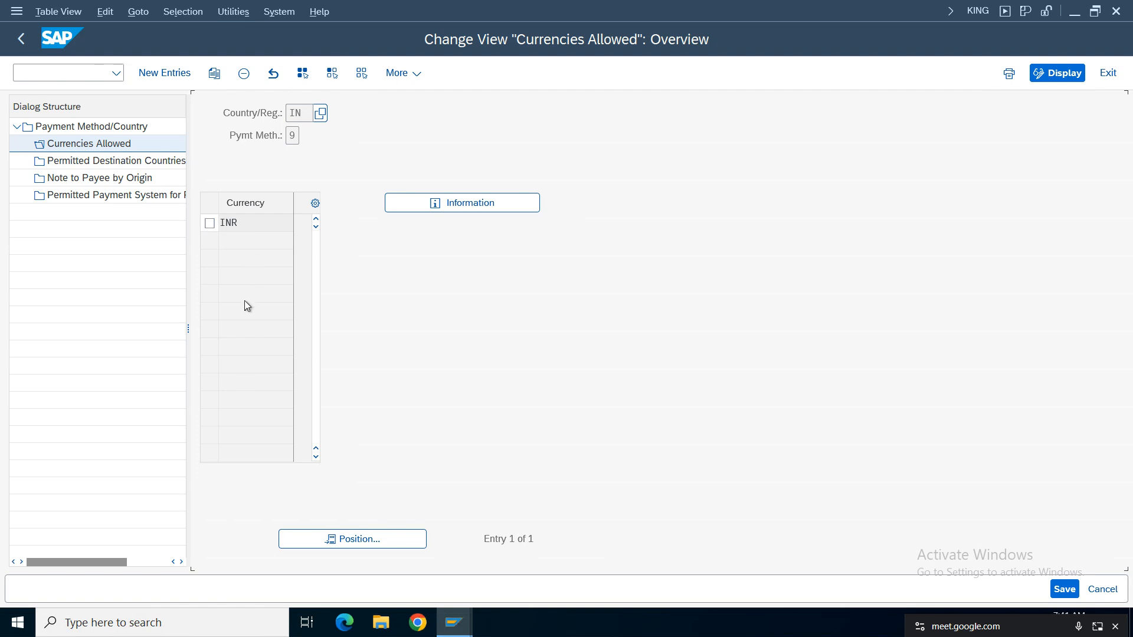
pyautogui.click(209, 223)
pyautogui.click(244, 73)
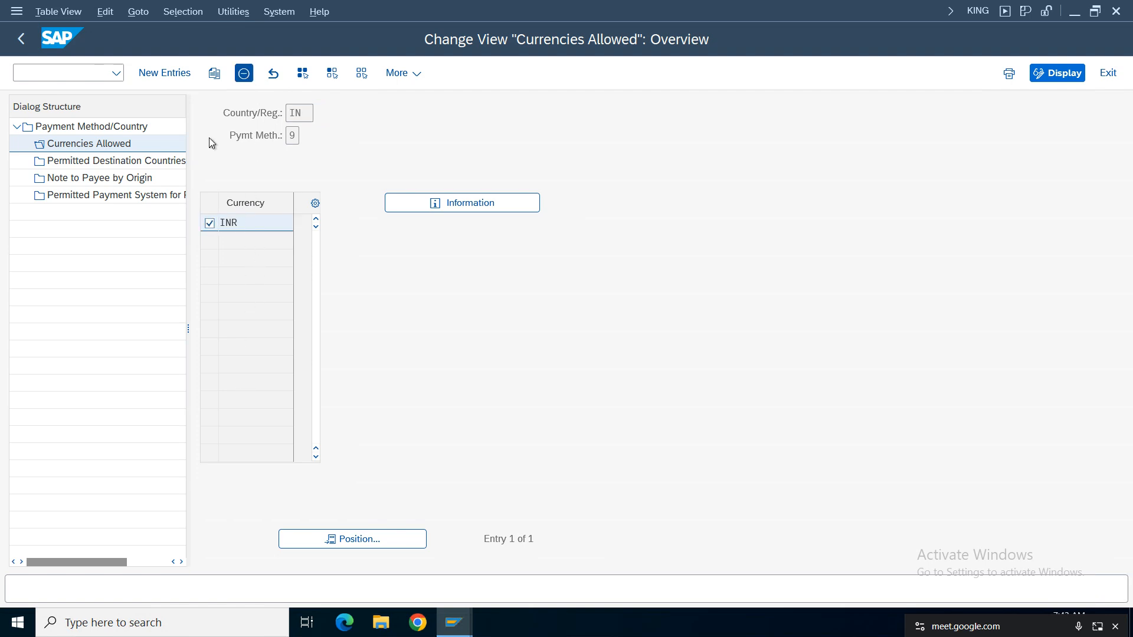
pyautogui.click(500, 555)
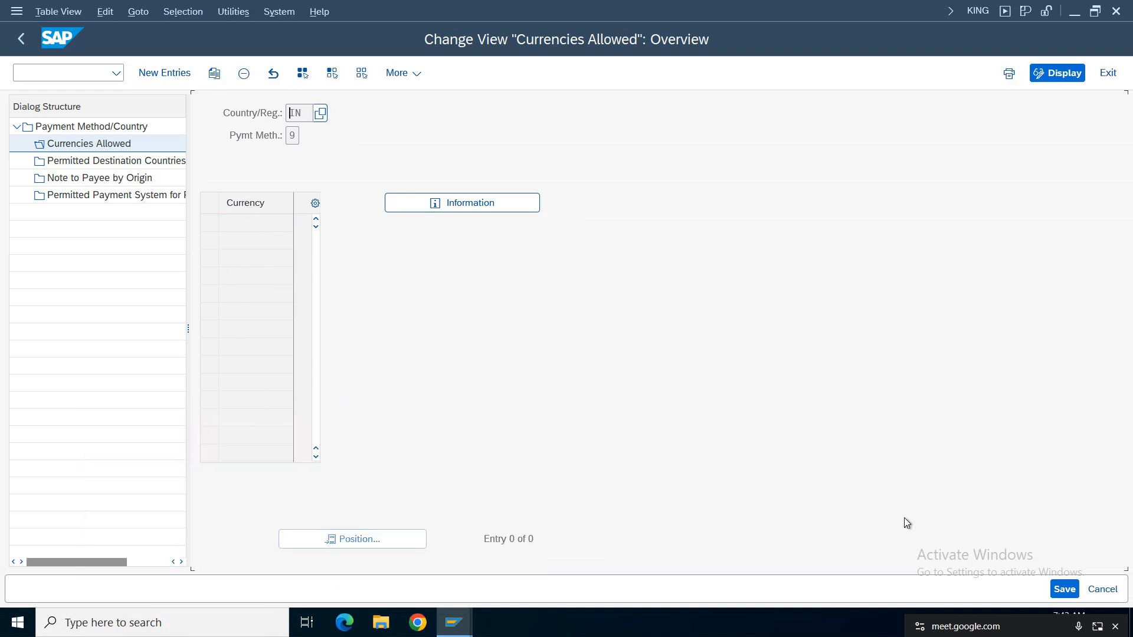
pyautogui.click(1069, 590)
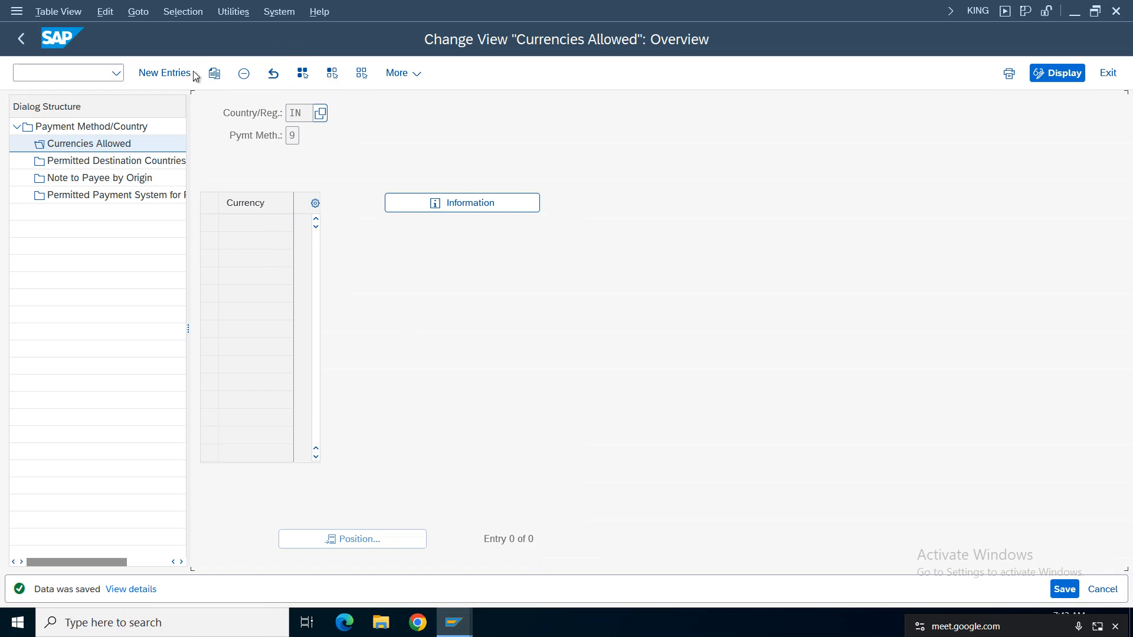
# Step: Add INR as a new allowed currency for payment method 9 and save
pyautogui.click(164, 72)
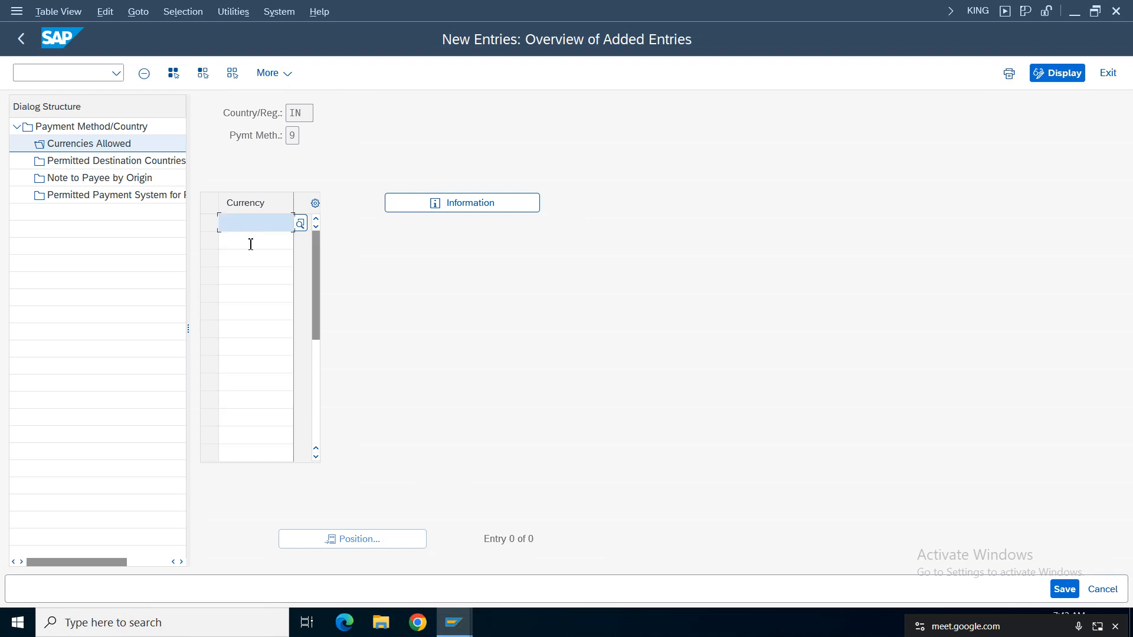
pyautogui.write('inr')
pyautogui.hotkey('ctrl', 's')
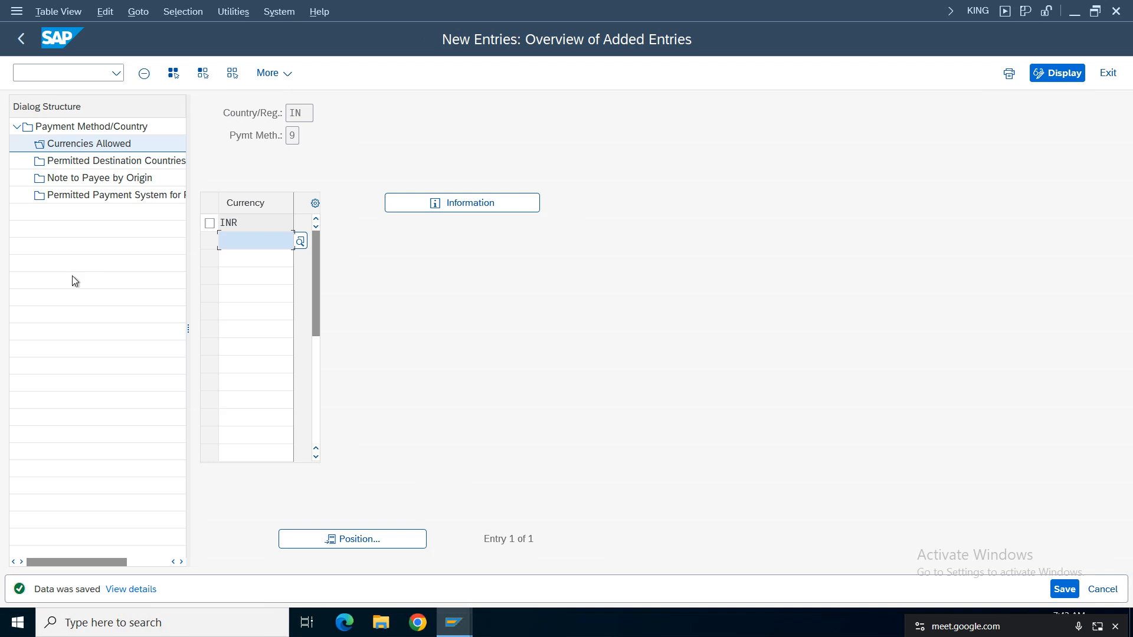
# Step: Check the permitted destination countries of payment method 9 and return to the payment program customizing overview
pyautogui.doubleClick(80, 163)
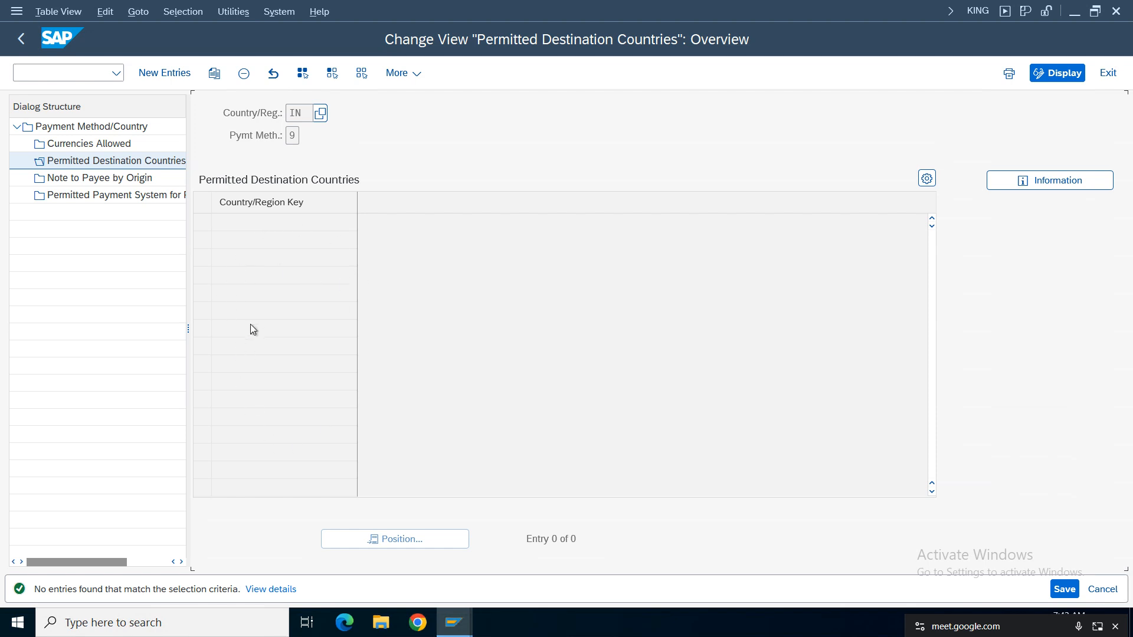
pyautogui.click(20, 40)
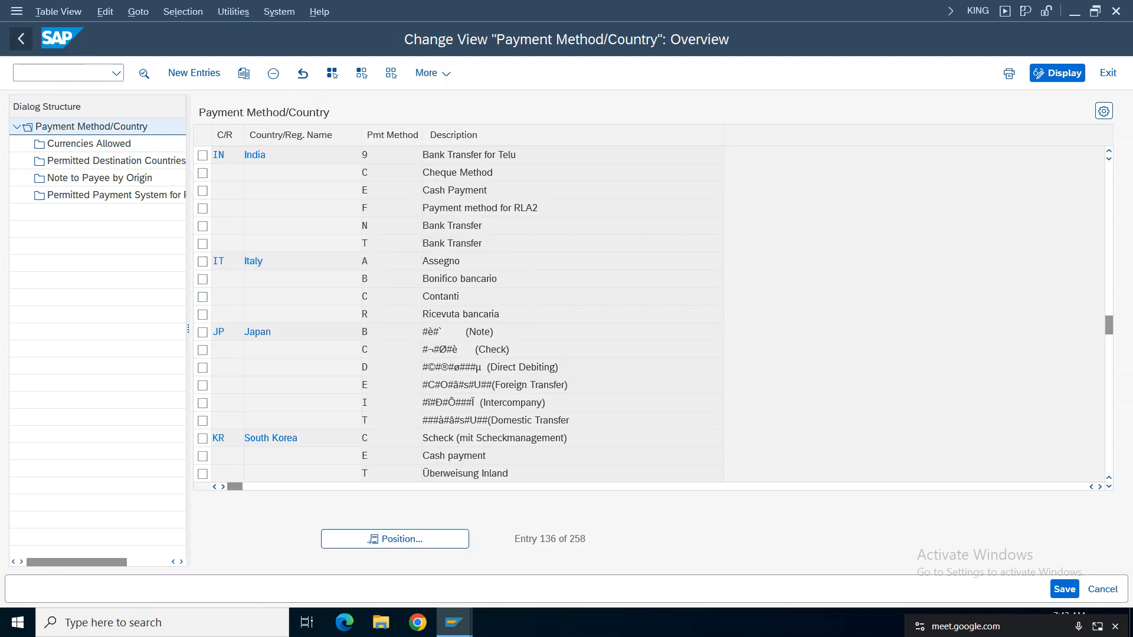
pyautogui.click(20, 39)
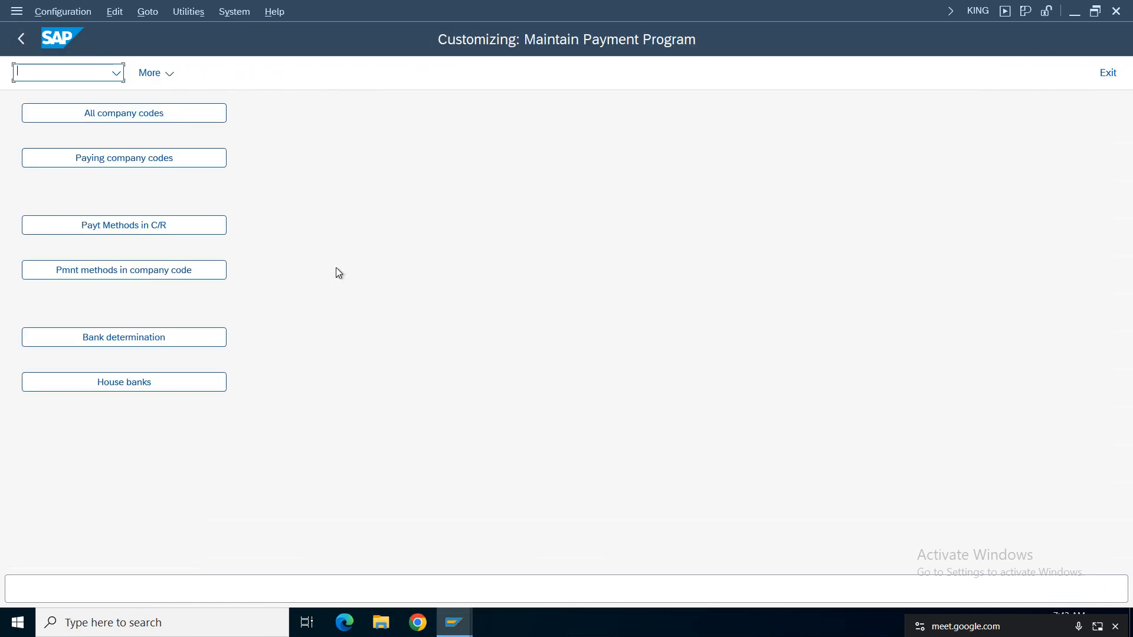
# Step: Open the payment methods in company code settings and position the list at company codes beginning with T
pyautogui.click(104, 273)
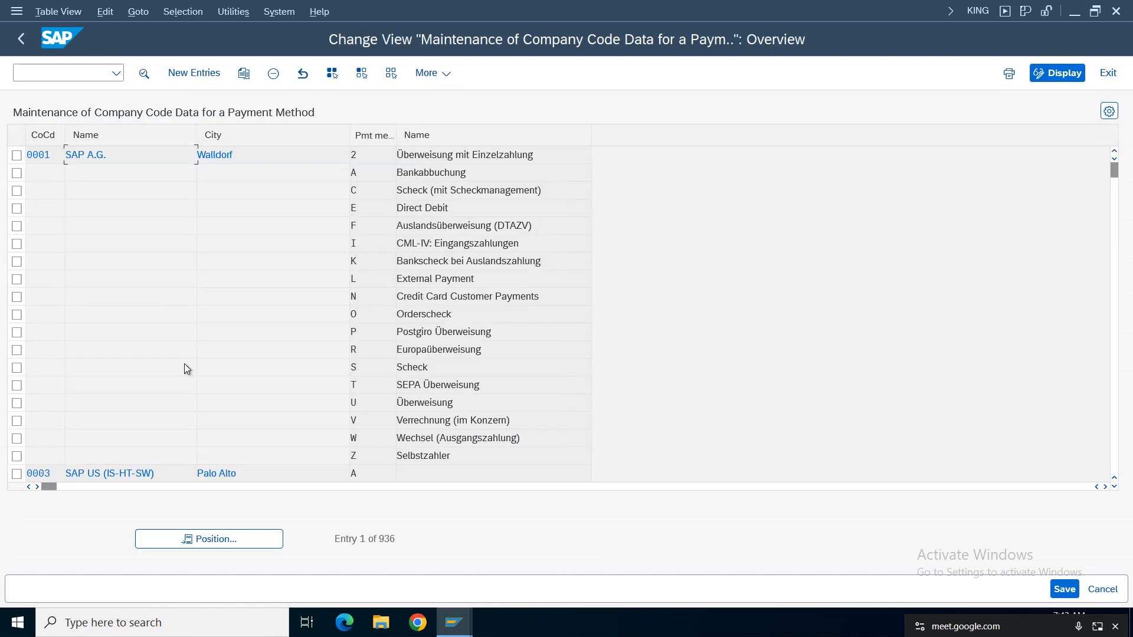
pyautogui.click(228, 542)
pyautogui.write('TH01')
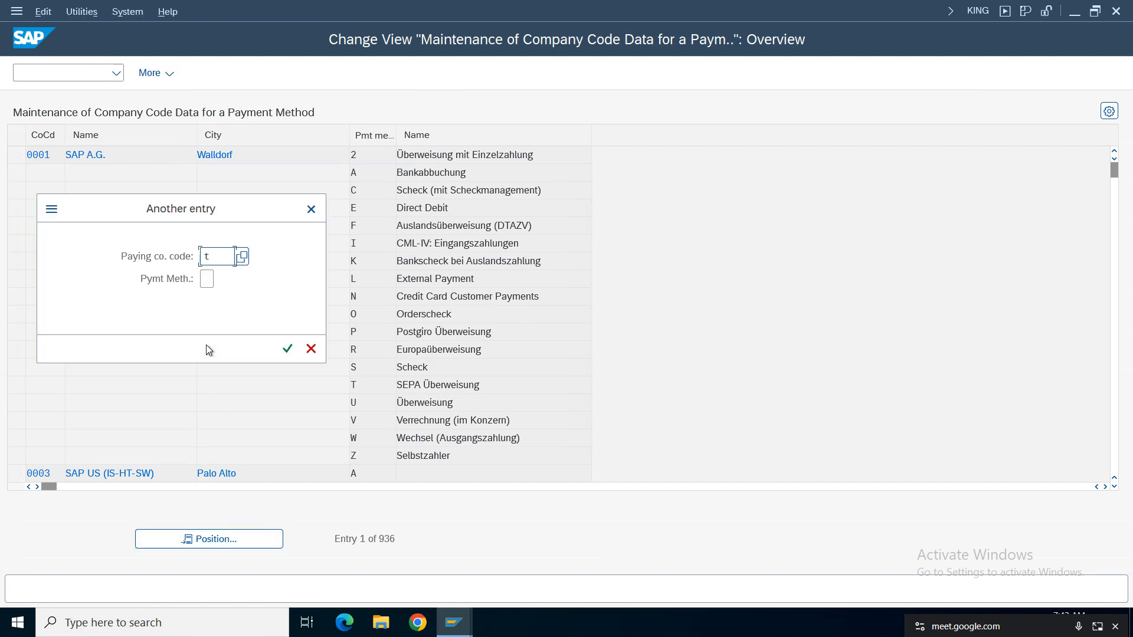
pyautogui.press('Return')
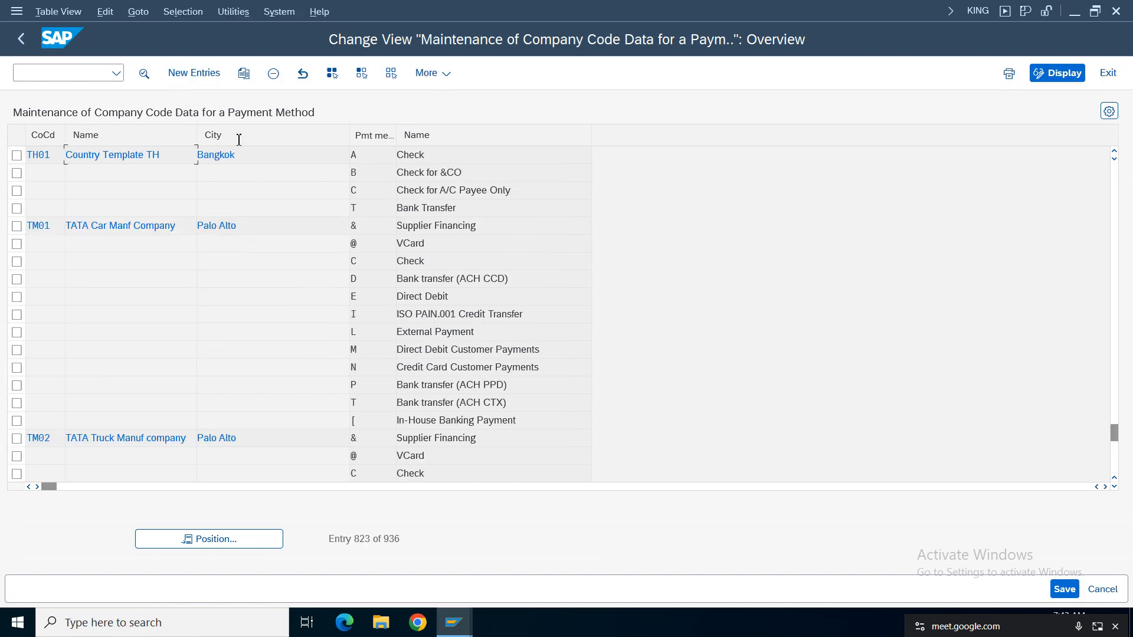
# Step: Start a new company code payment method entry with paying company code TELU
pyautogui.click(188, 76)
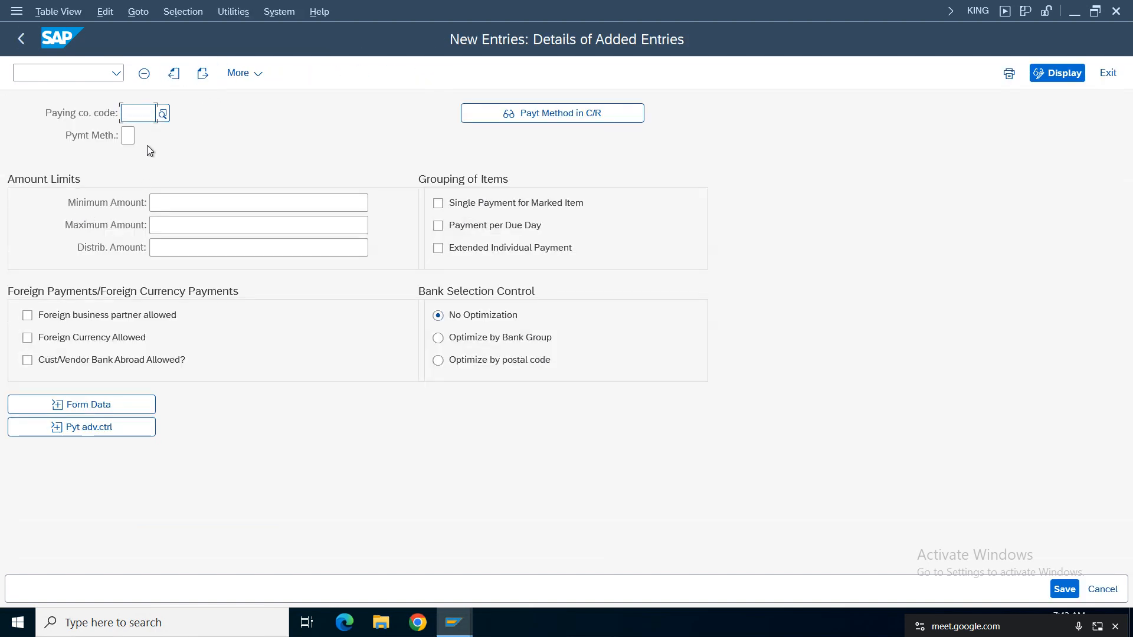
pyautogui.press('space')
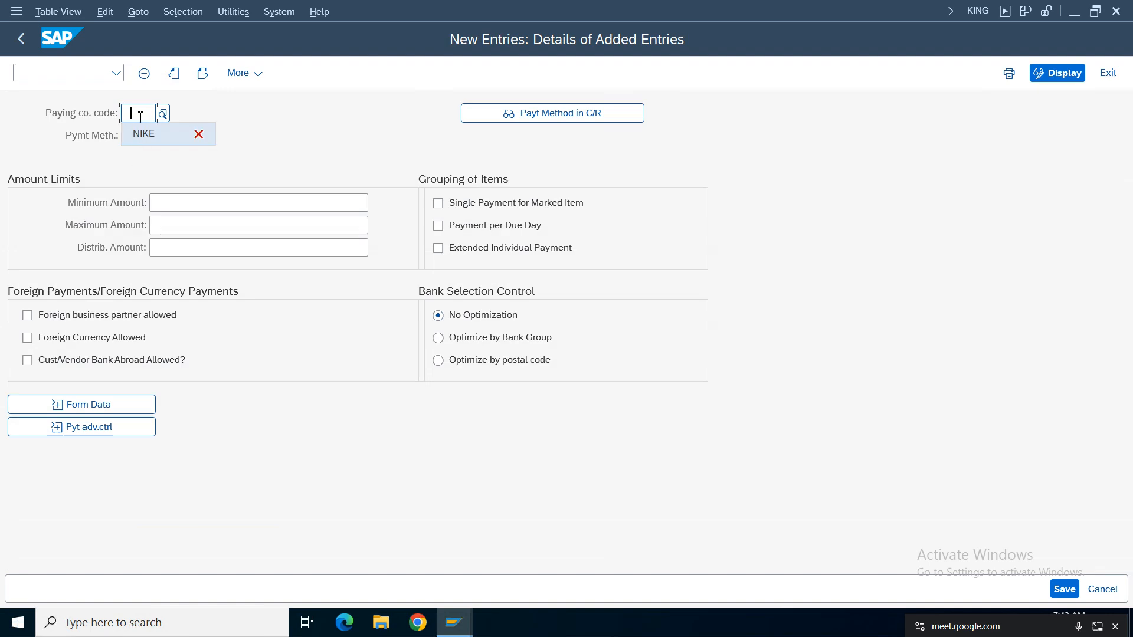
pyautogui.press('BackSpace')
pyautogui.write('telu')
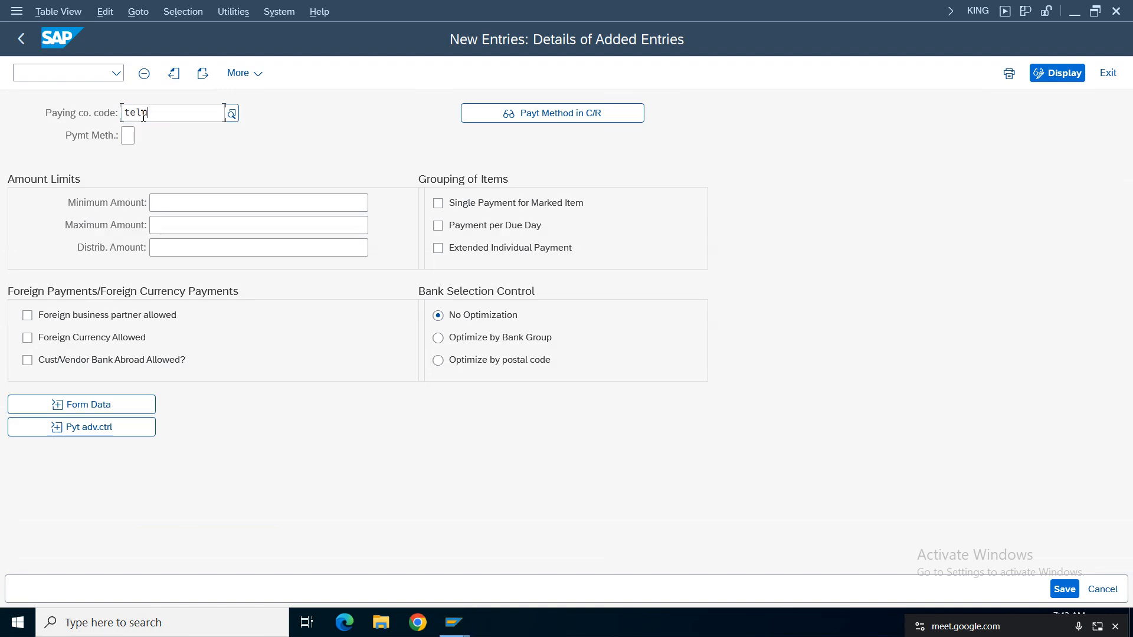
pyautogui.click(3, 135)
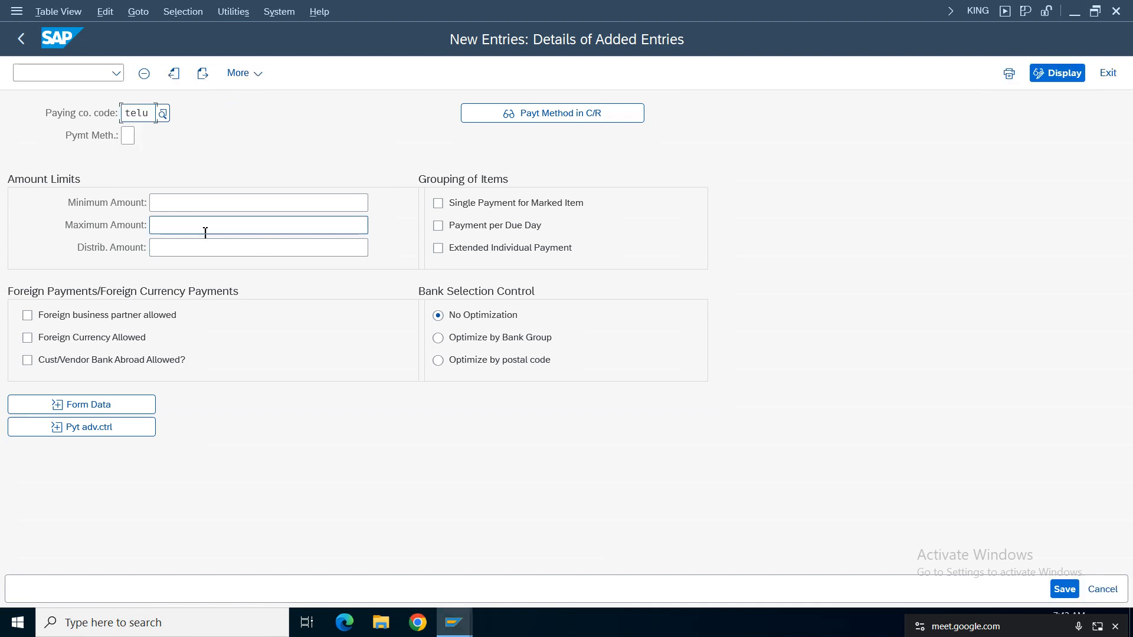
pyautogui.click(172, 225)
pyautogui.click(177, 202)
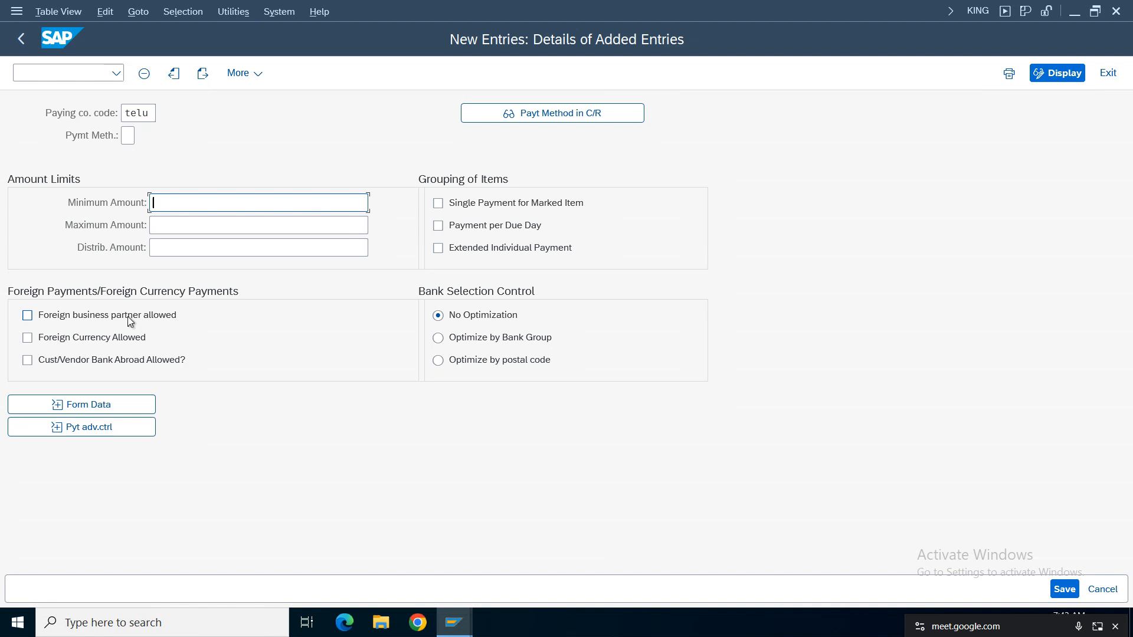
# Step: Assign payment method 9 to the new TELU entry and save it
pyautogui.click(1064, 589)
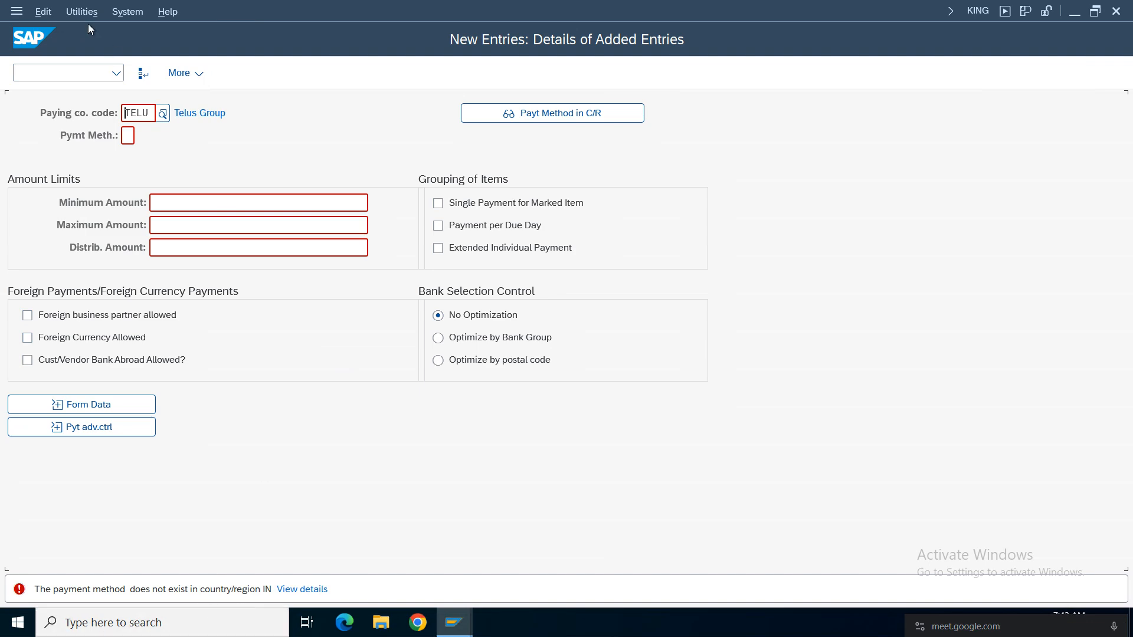
pyautogui.press('Tab')
pyautogui.write('c')
pyautogui.press('Return')
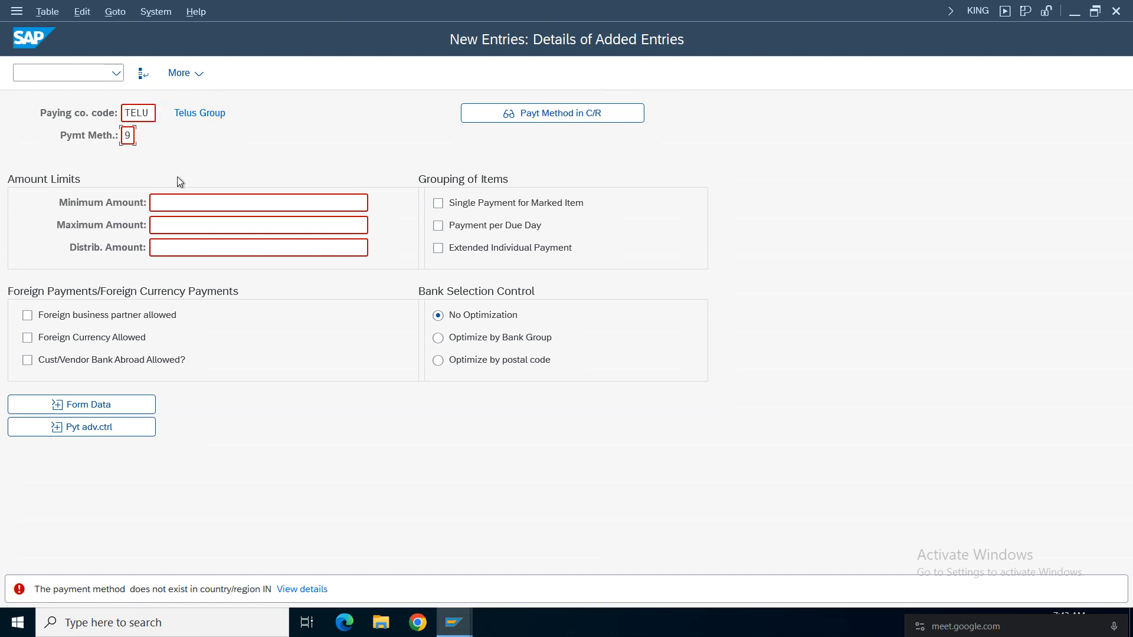
pyautogui.click(377, 325)
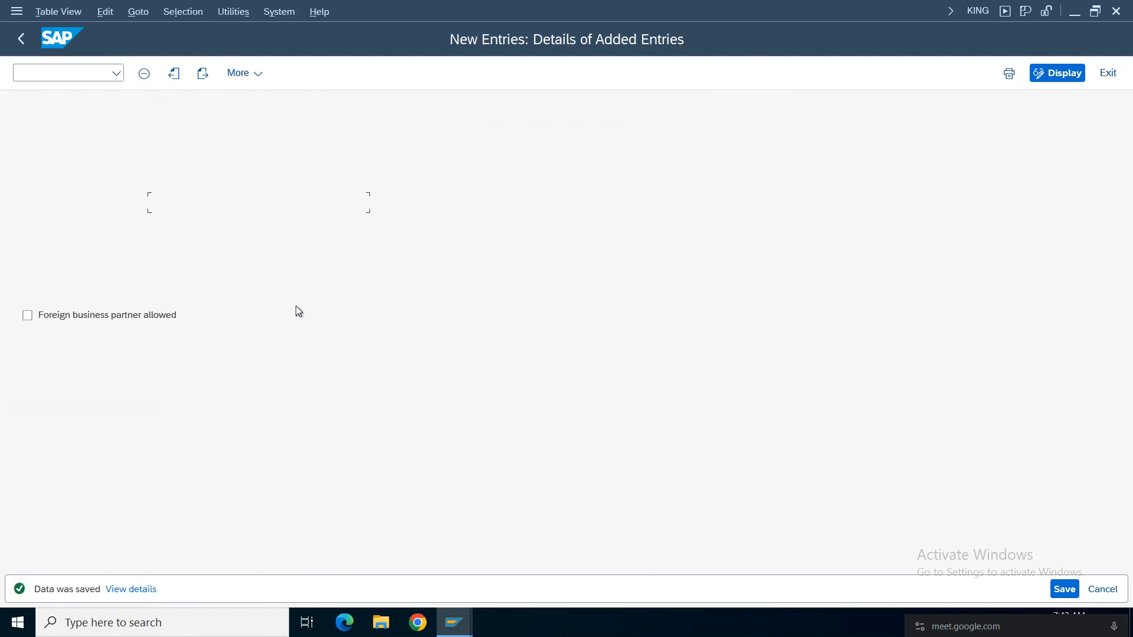
# Step: Reopen the payment methods in company code settings, position the list at TELU and open its payment method 9 details
pyautogui.click(21, 38)
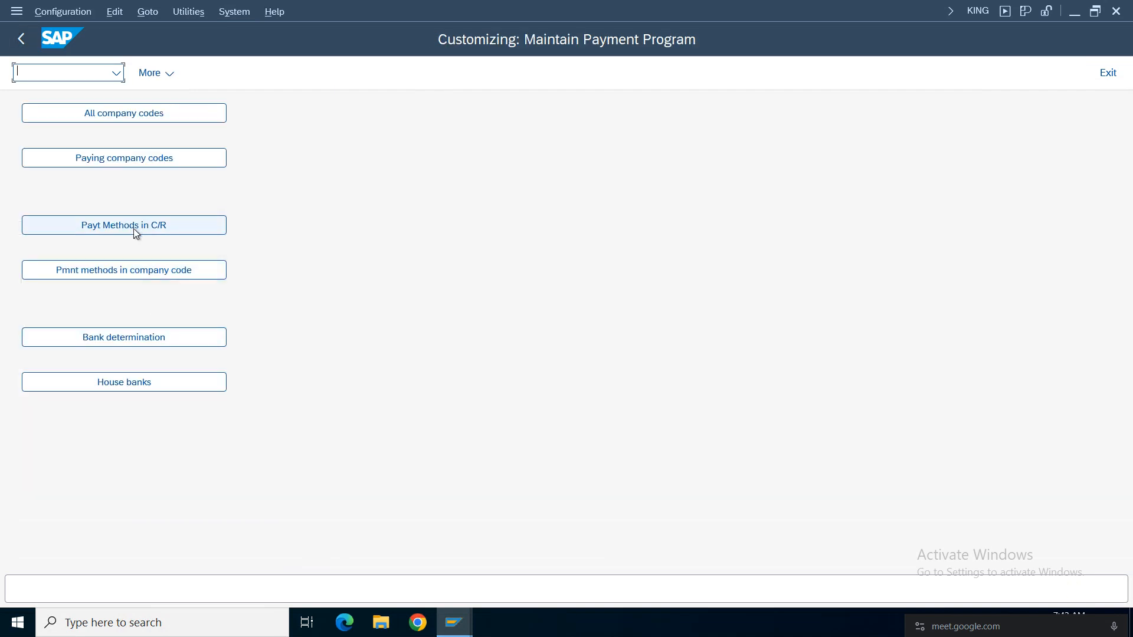
pyautogui.click(129, 271)
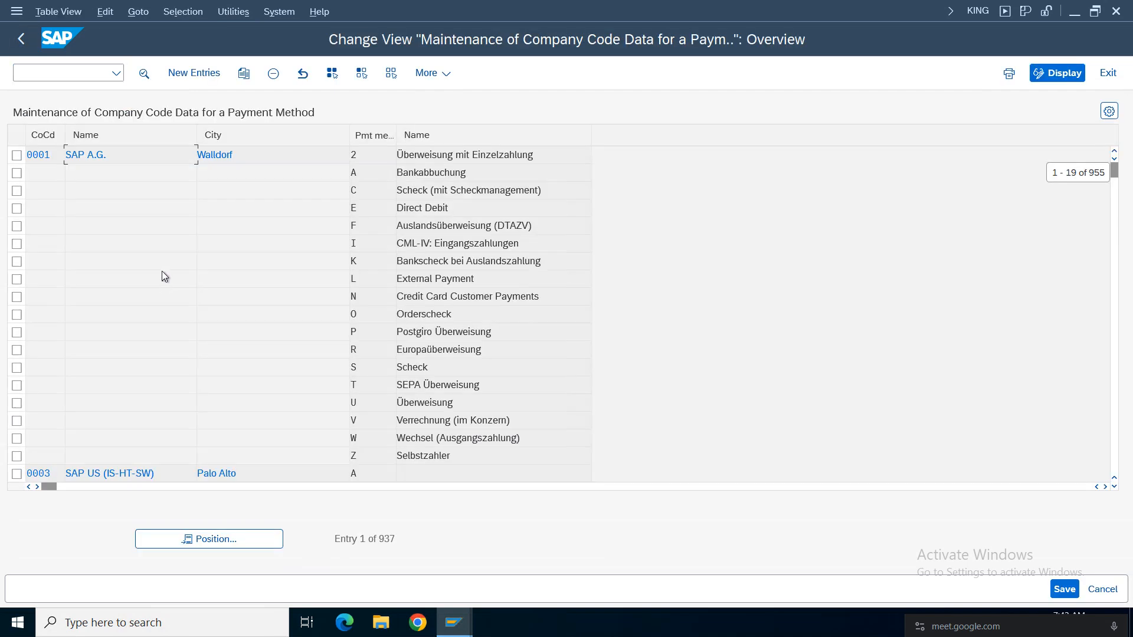
pyautogui.click(235, 539)
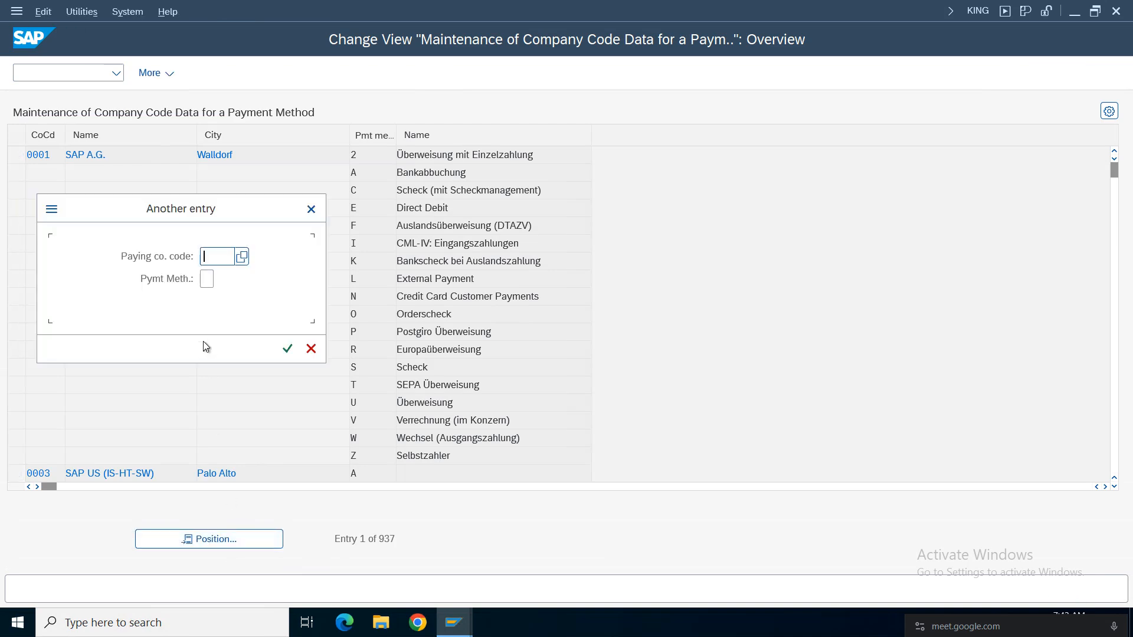
pyautogui.write('telu')
pyautogui.press('Return')
pyautogui.doubleClick(425, 156)
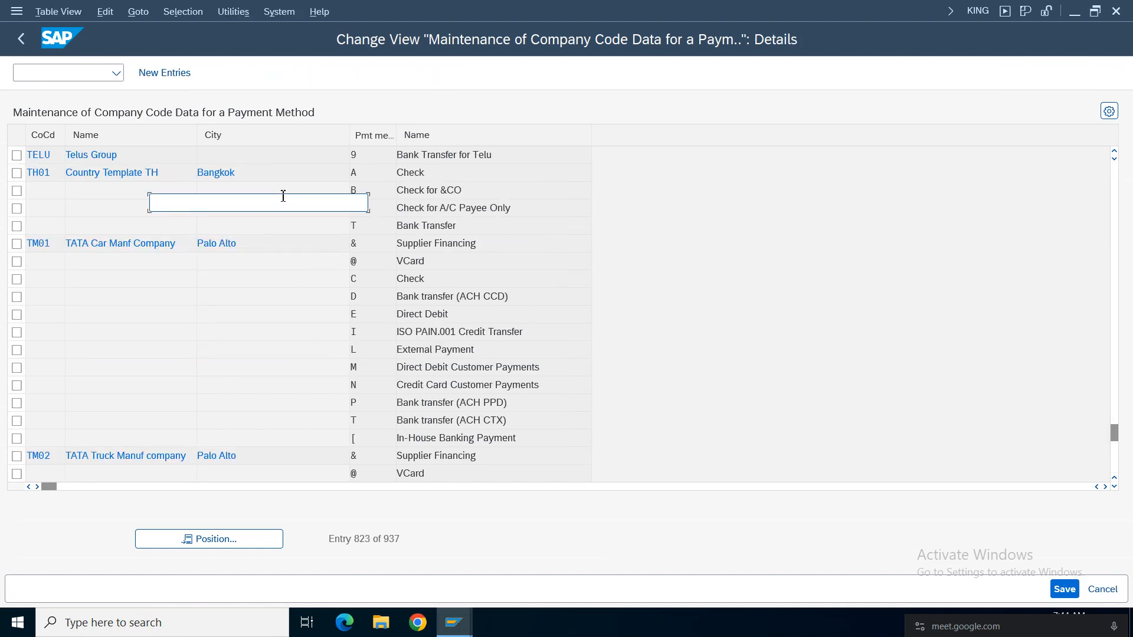
# Step: Review the country-level details of payment method 9 for India, then return to the payment program customizing overview
pyautogui.click(20, 39)
pyautogui.click(20, 39)
pyautogui.click(149, 233)
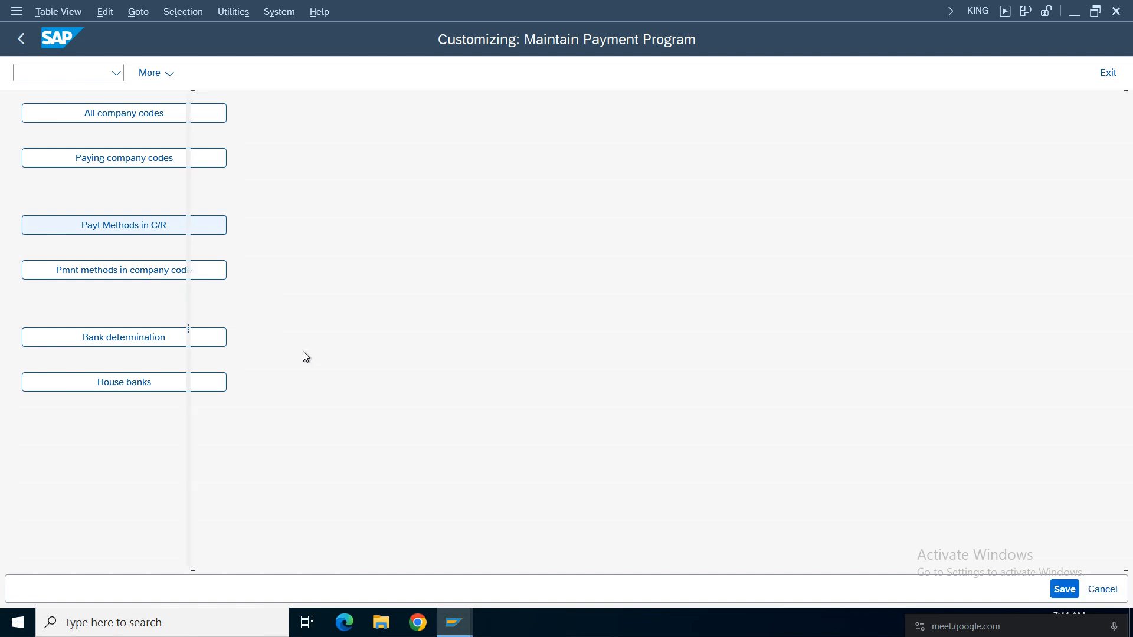
pyautogui.click(405, 540)
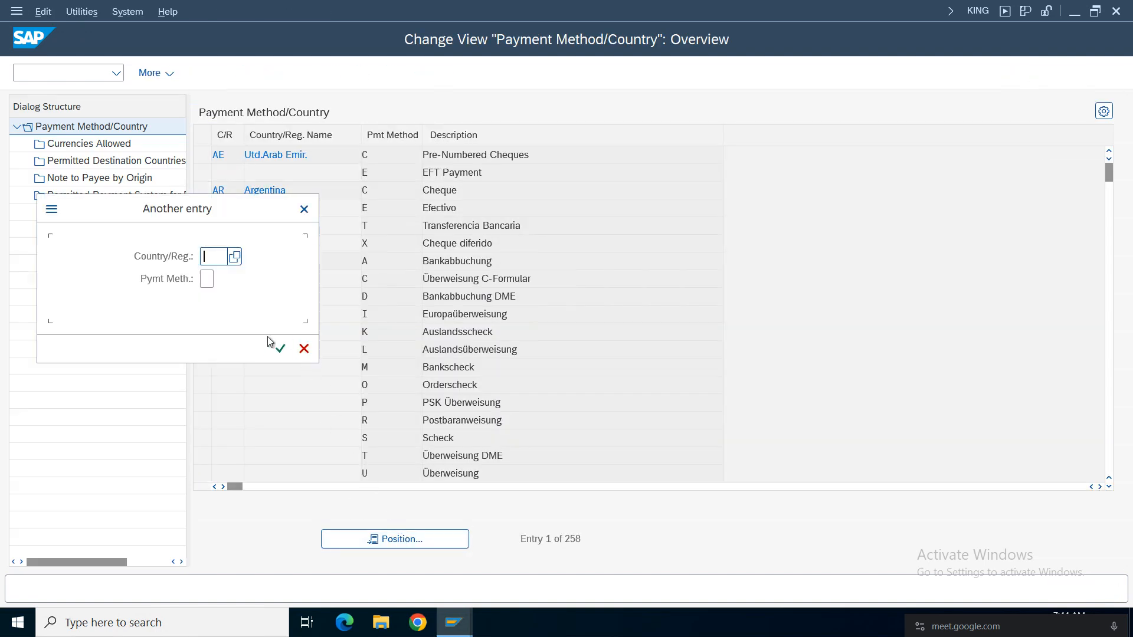
pyautogui.write('in')
pyautogui.press('Return')
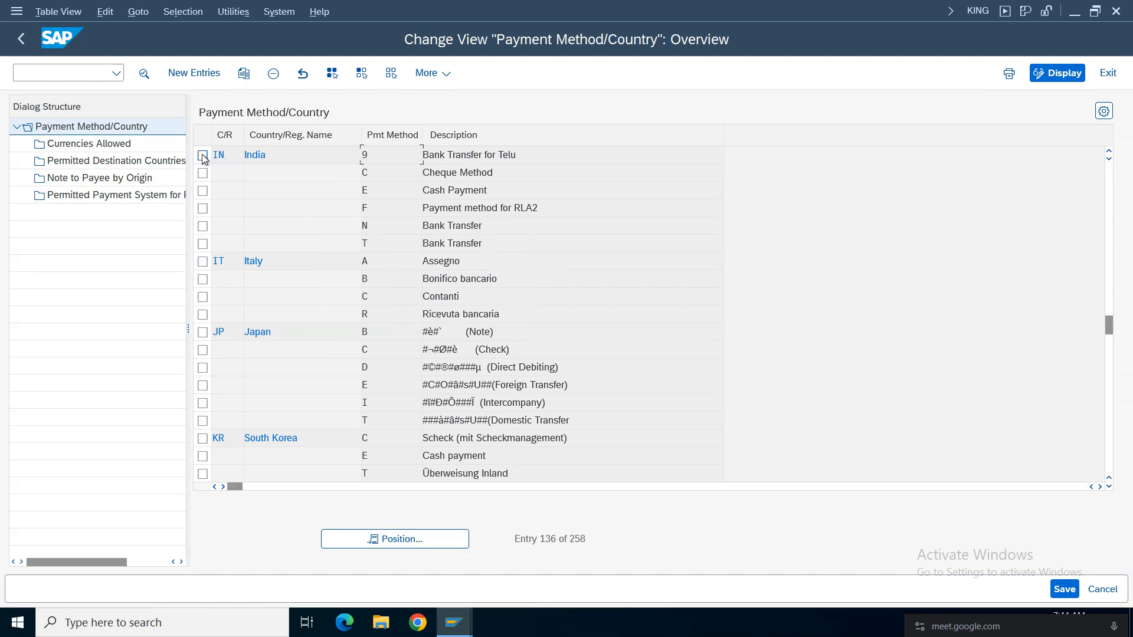
pyautogui.click(202, 155)
pyautogui.doubleClick(488, 156)
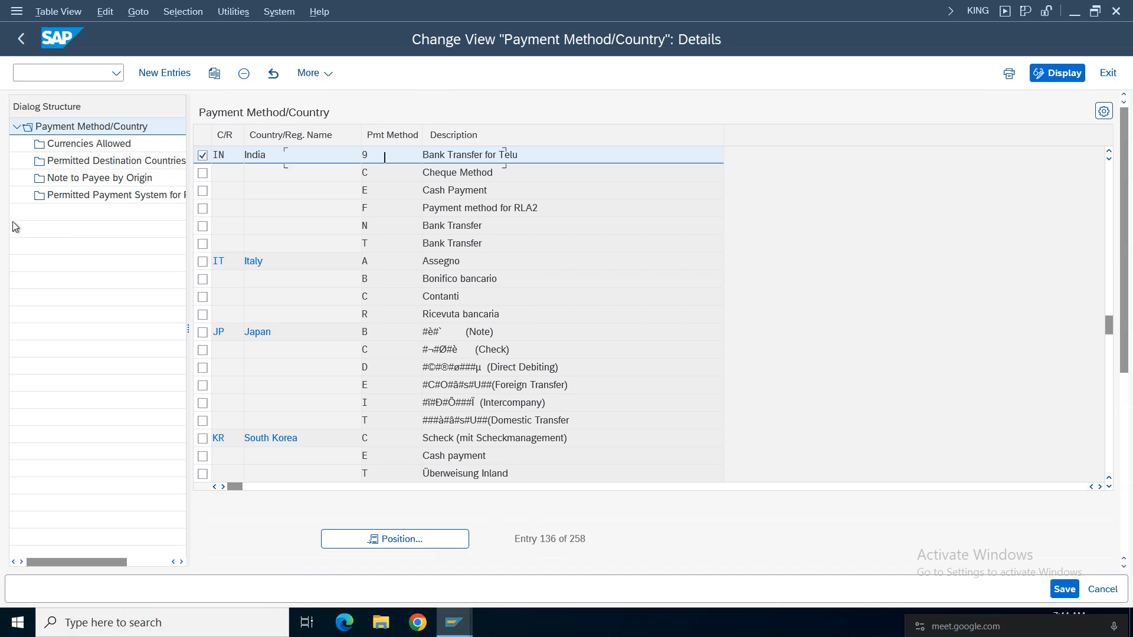
pyautogui.click(21, 39)
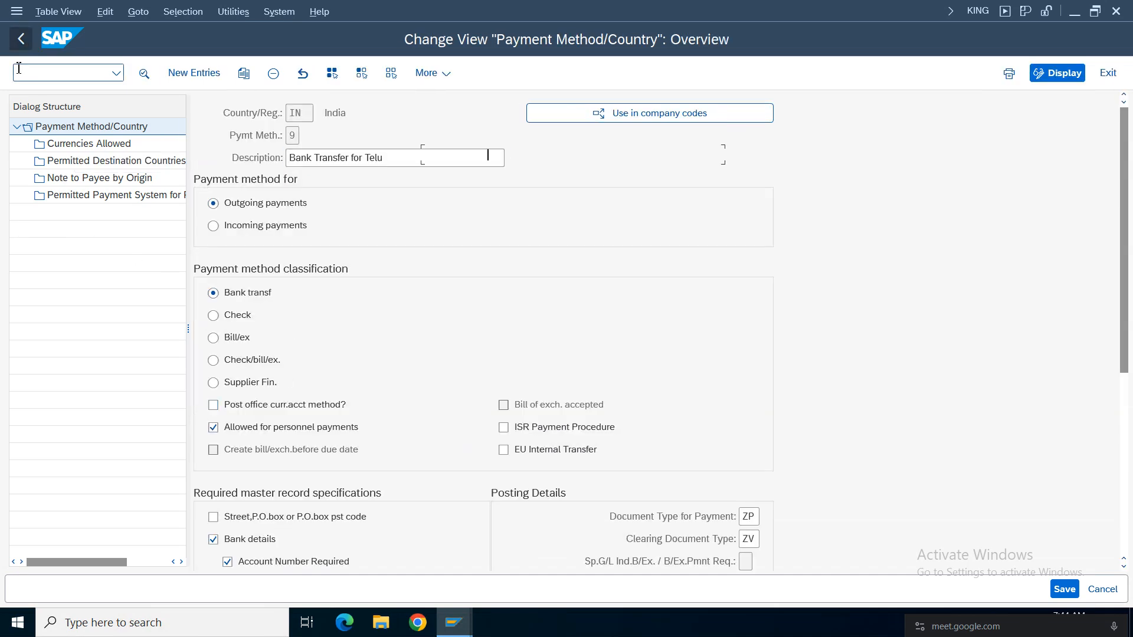
pyautogui.click(21, 39)
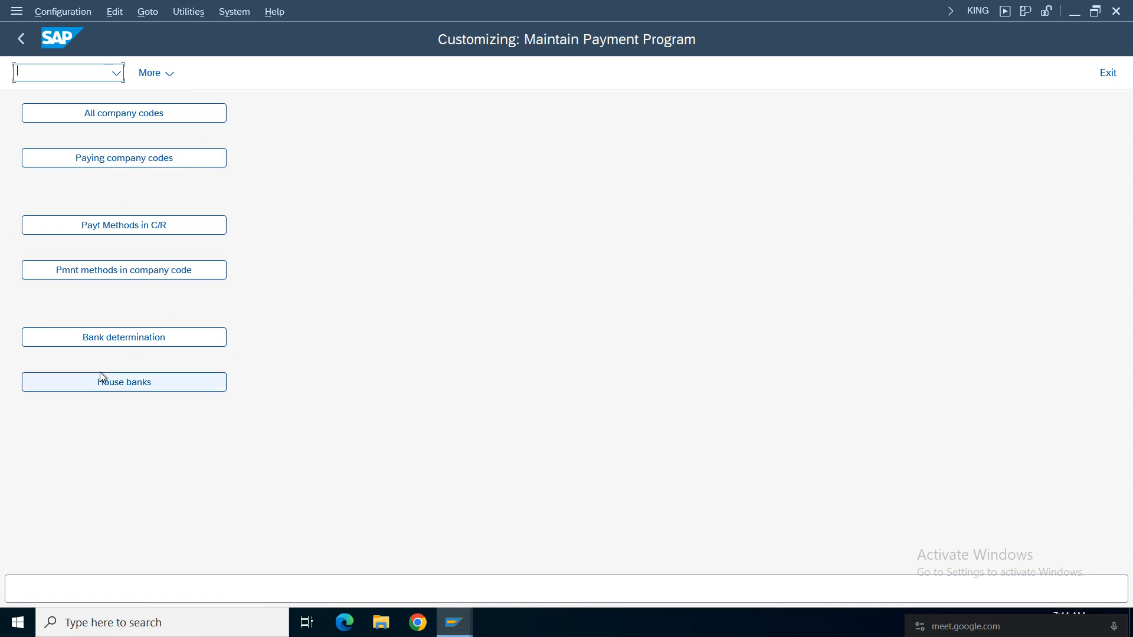
# Step: Open the house banks of company code TELU
pyautogui.click(129, 384)
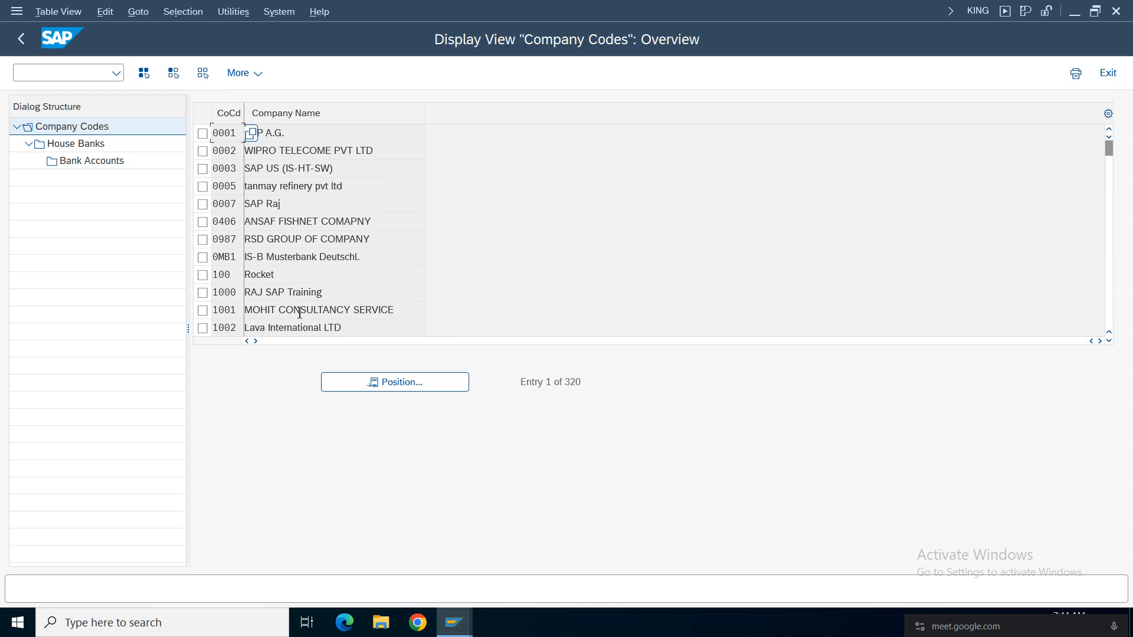
pyautogui.click(425, 384)
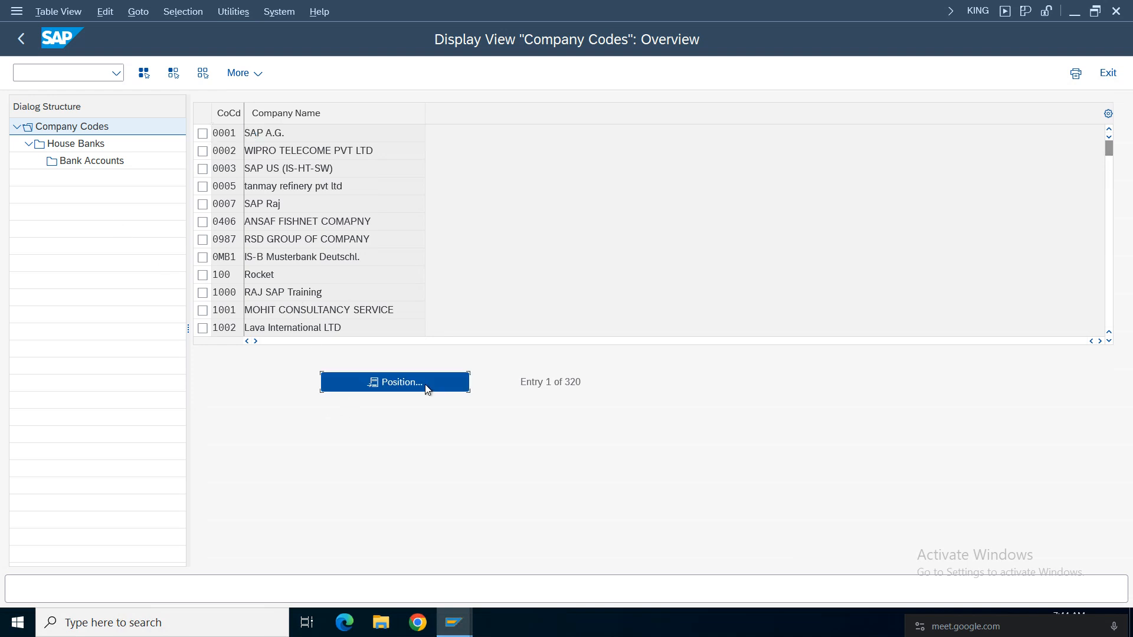
pyautogui.write('telu')
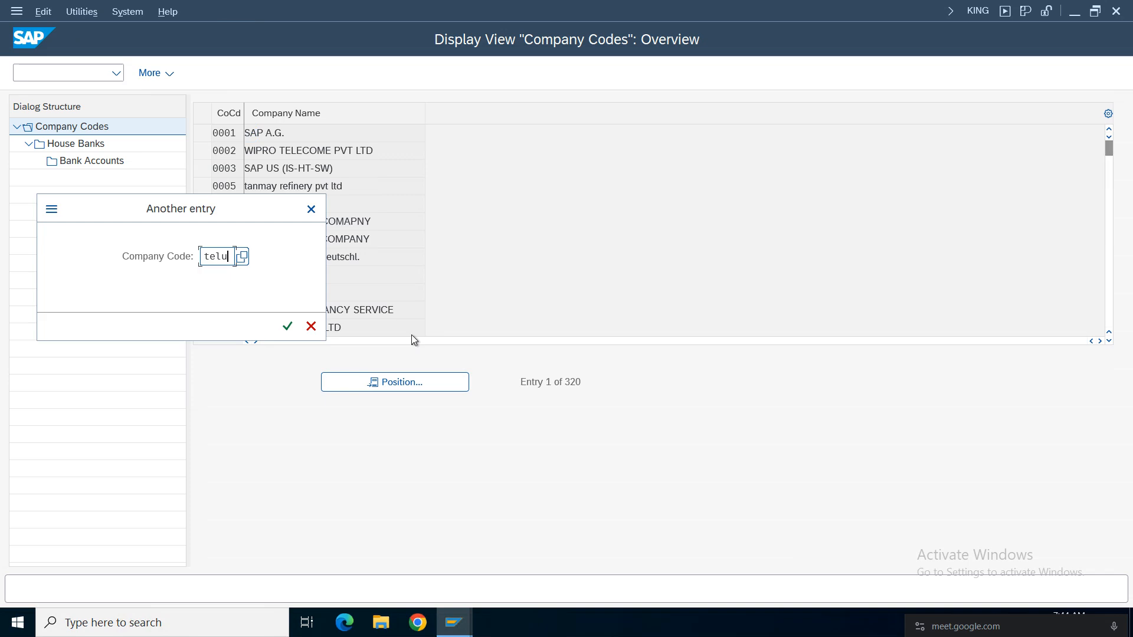
pyautogui.press('Return')
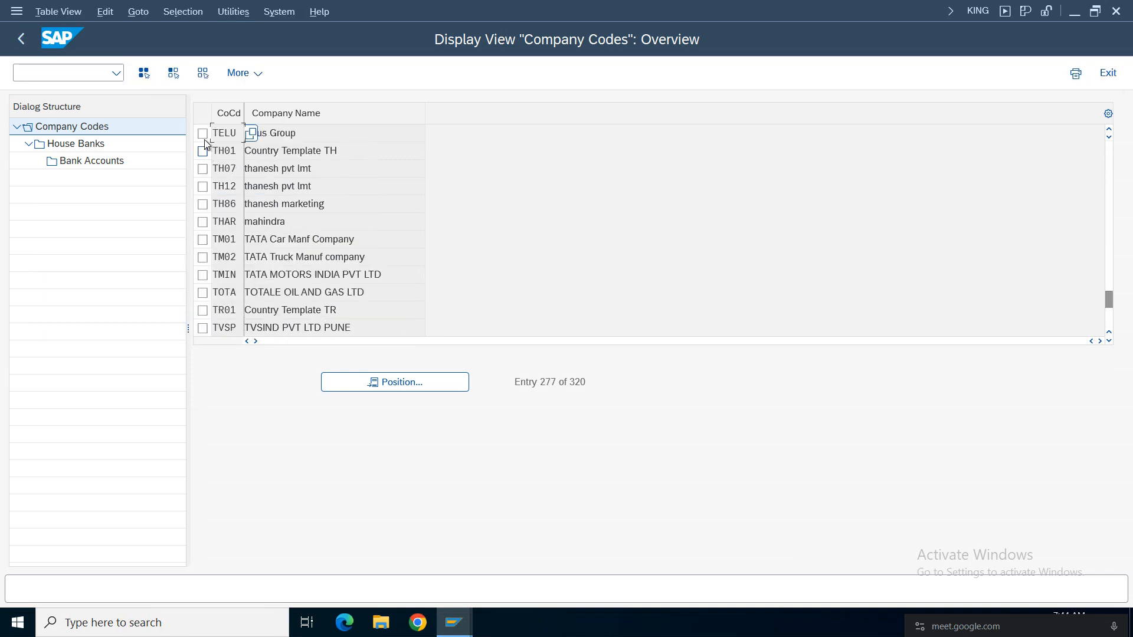
pyautogui.doubleClick(75, 145)
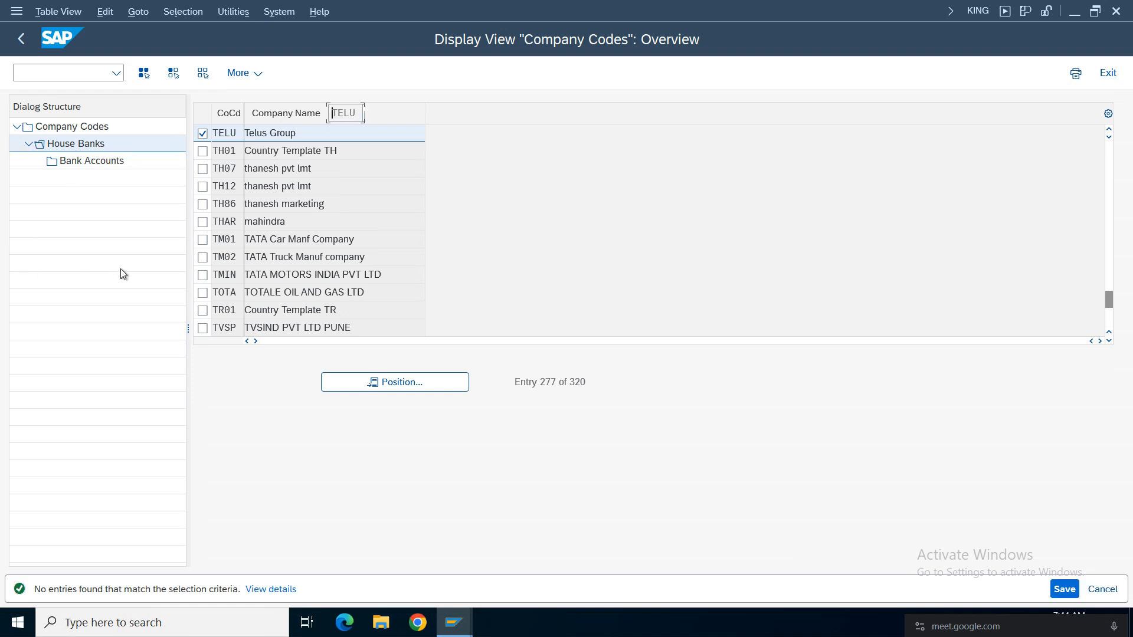
pyautogui.moveTo(446, 116); pyautogui.dragTo(328, 110)
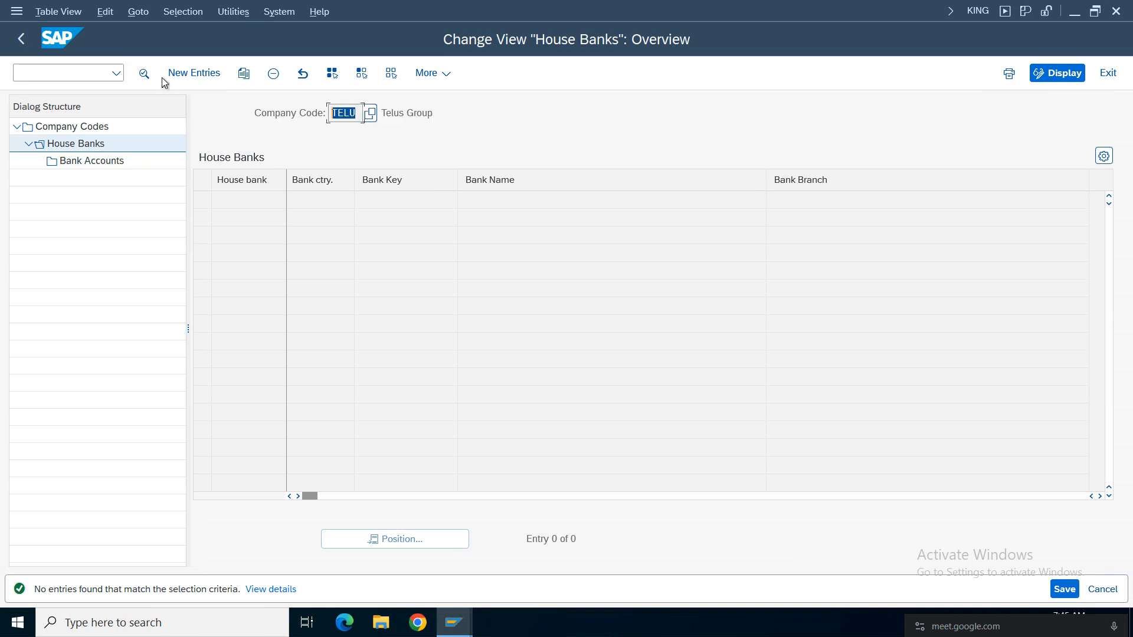
# Step: Start a new house bank HDFC for company code TELU with bank country IN and bank key 989898
pyautogui.click(196, 75)
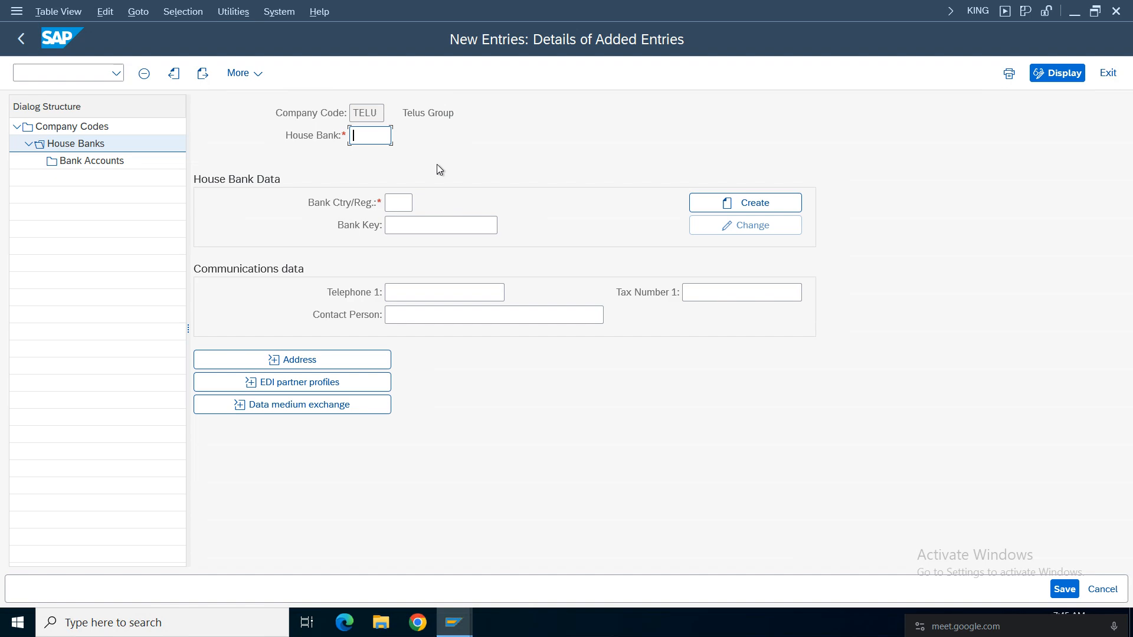
pyautogui.write('HDFC')
pyautogui.click(398, 205)
pyautogui.write('in')
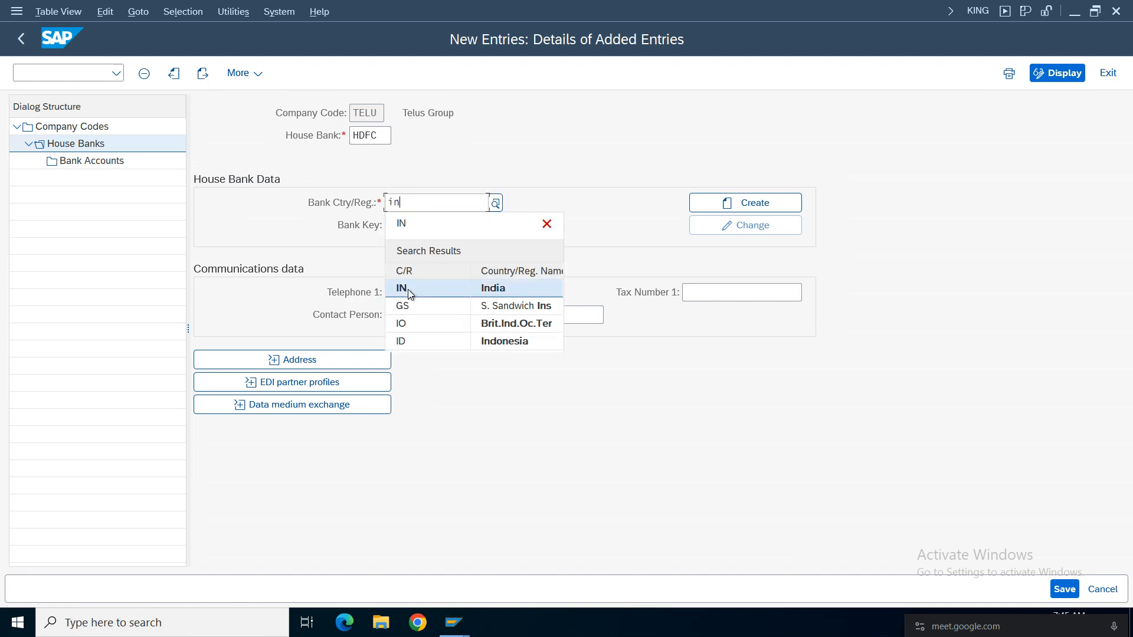
pyautogui.click(408, 288)
pyautogui.click(412, 232)
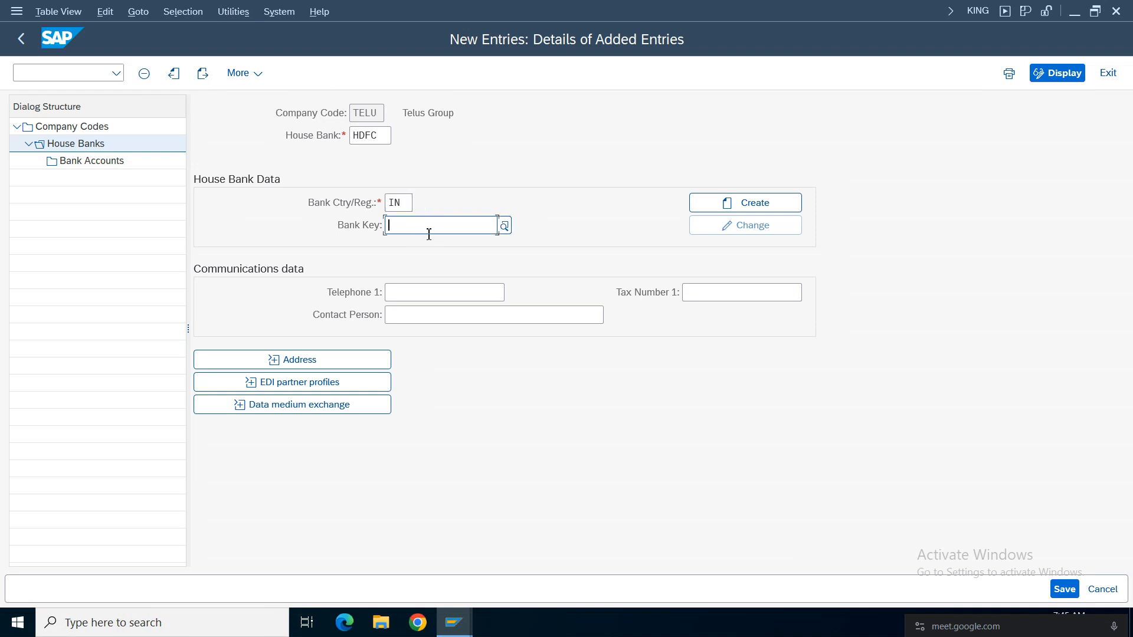
pyautogui.write('989898')
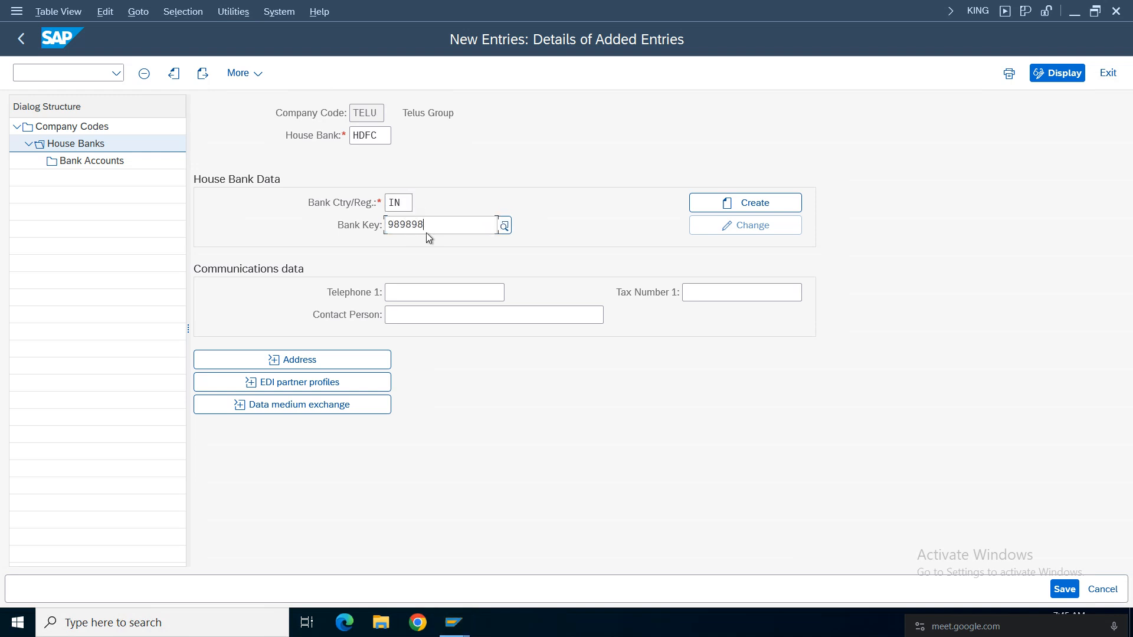
# Step: Create the bank master data for the house bank with bank name HDFC Bank and branch narayanaguda
pyautogui.click(757, 207)
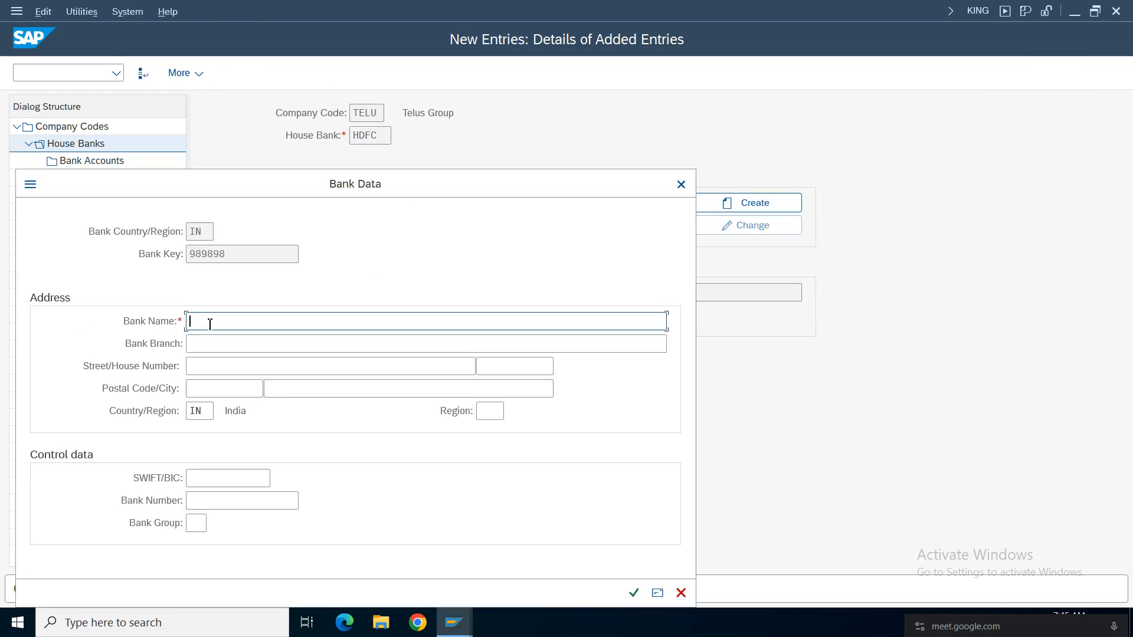
pyautogui.write('HDFC')
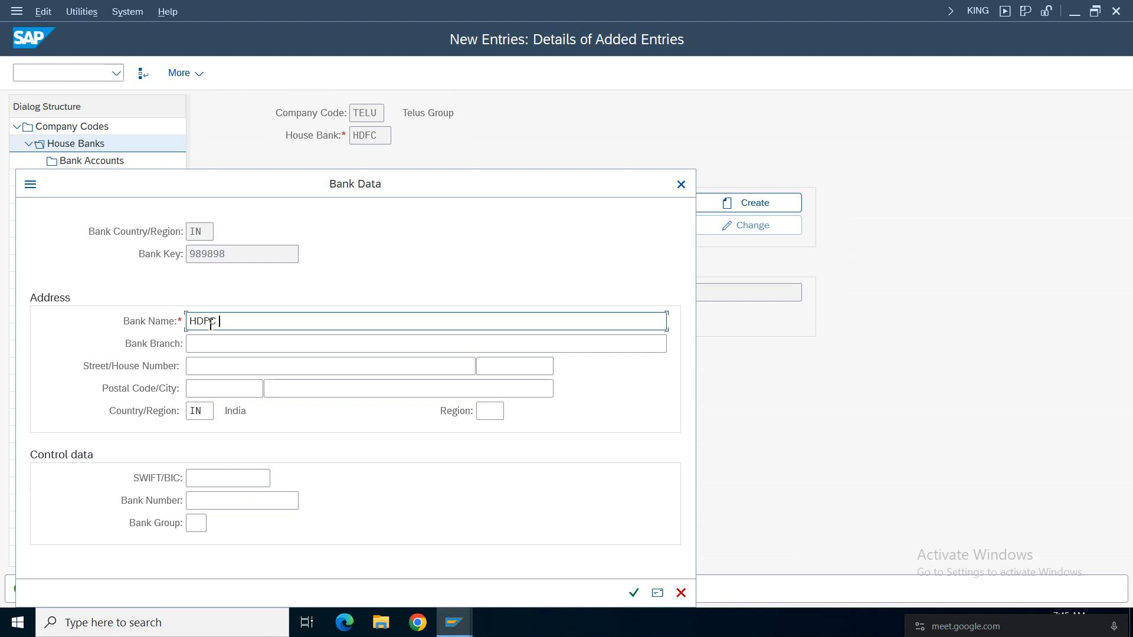
pyautogui.write(' Bank')
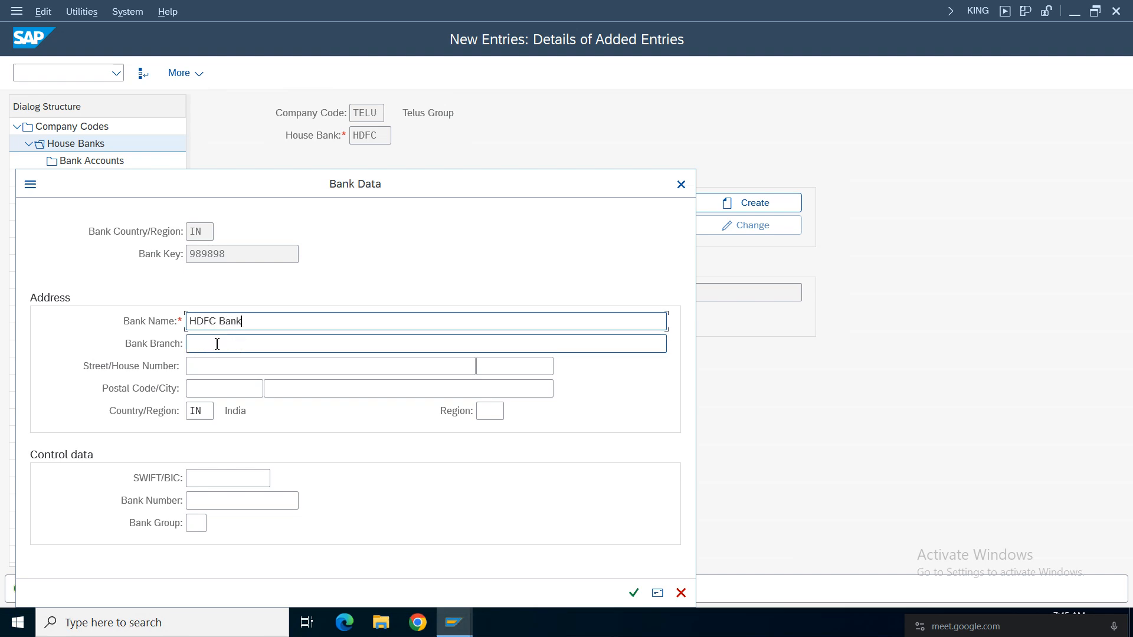
pyautogui.click(218, 343)
pyautogui.write('nara')
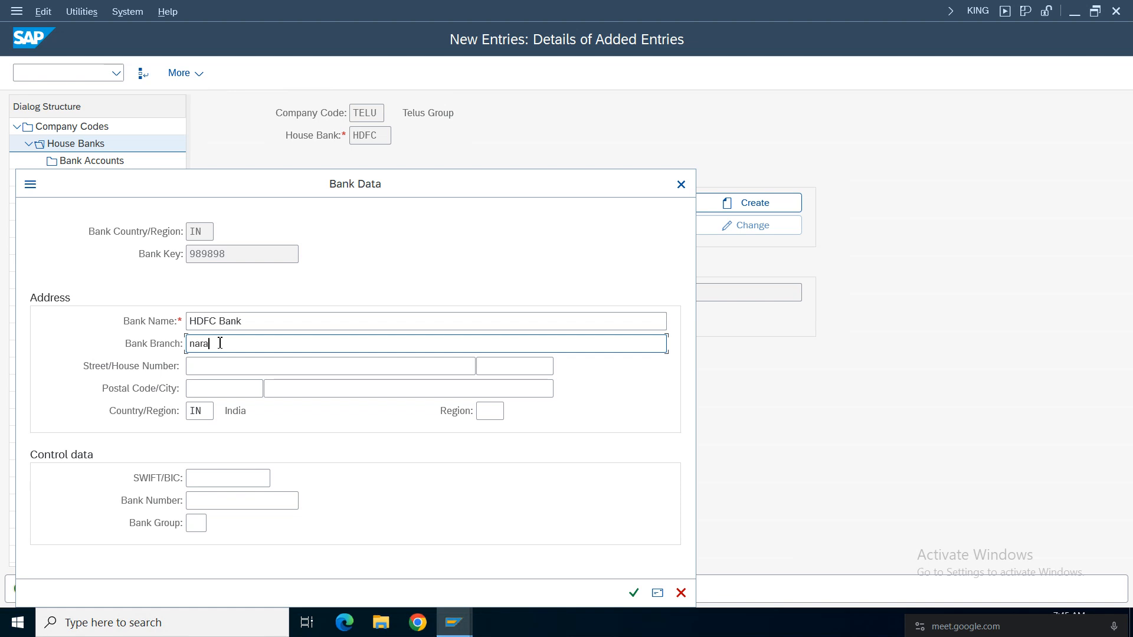
pyautogui.write('yanaguda')
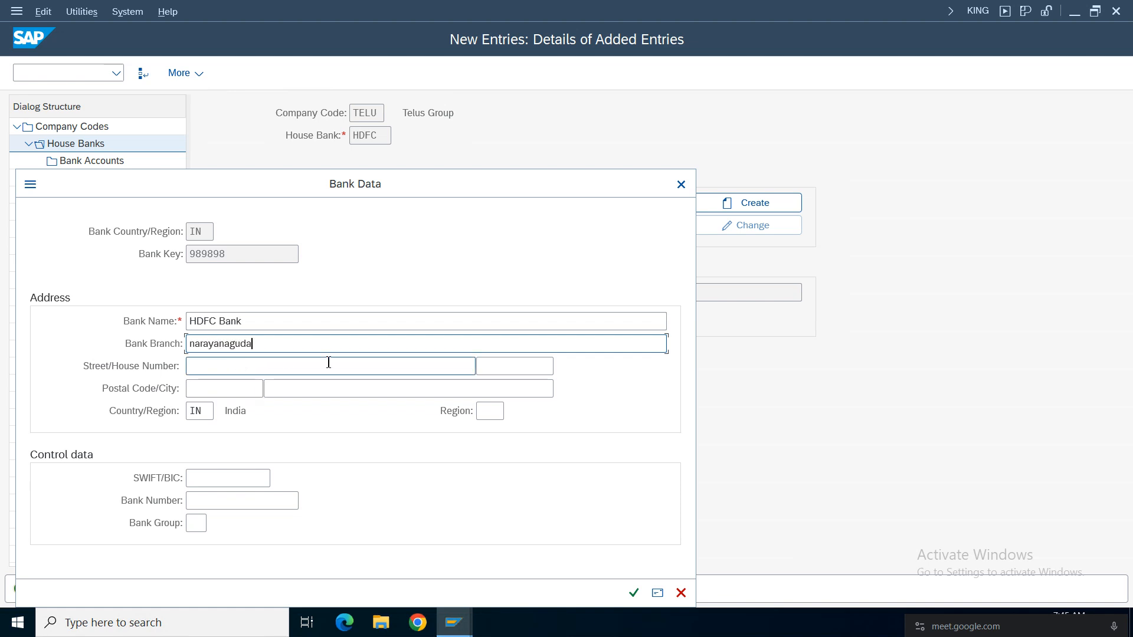
# Step: Enter the street and house number in the HDFC bank's address data
pyautogui.click(502, 367)
pyautogui.click(359, 370)
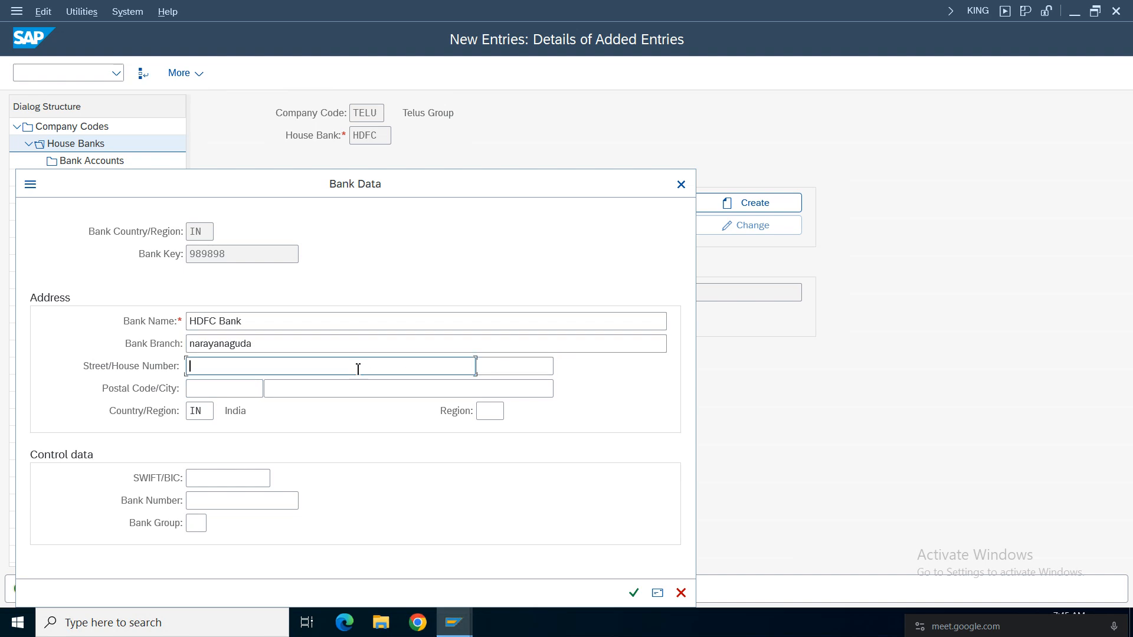
pyautogui.write('8980989')
pyautogui.press('Tab')
pyautogui.write('8908')
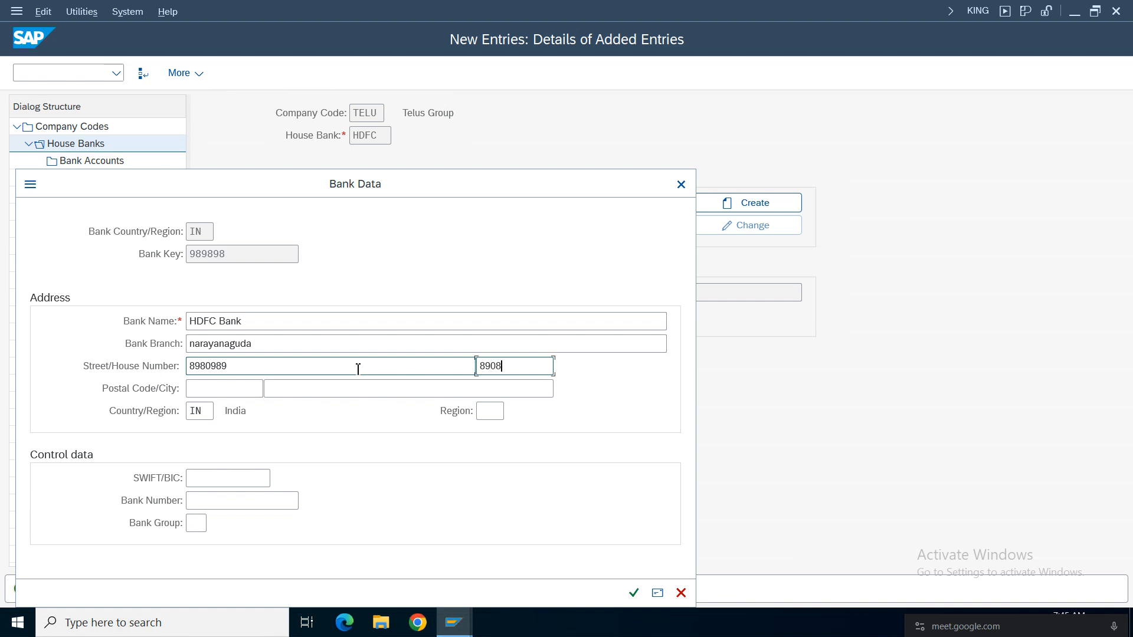
# Step: Set the bank's city to Hyderabad, enter its postal code and confirm the bank data without a bank number
pyautogui.click(291, 396)
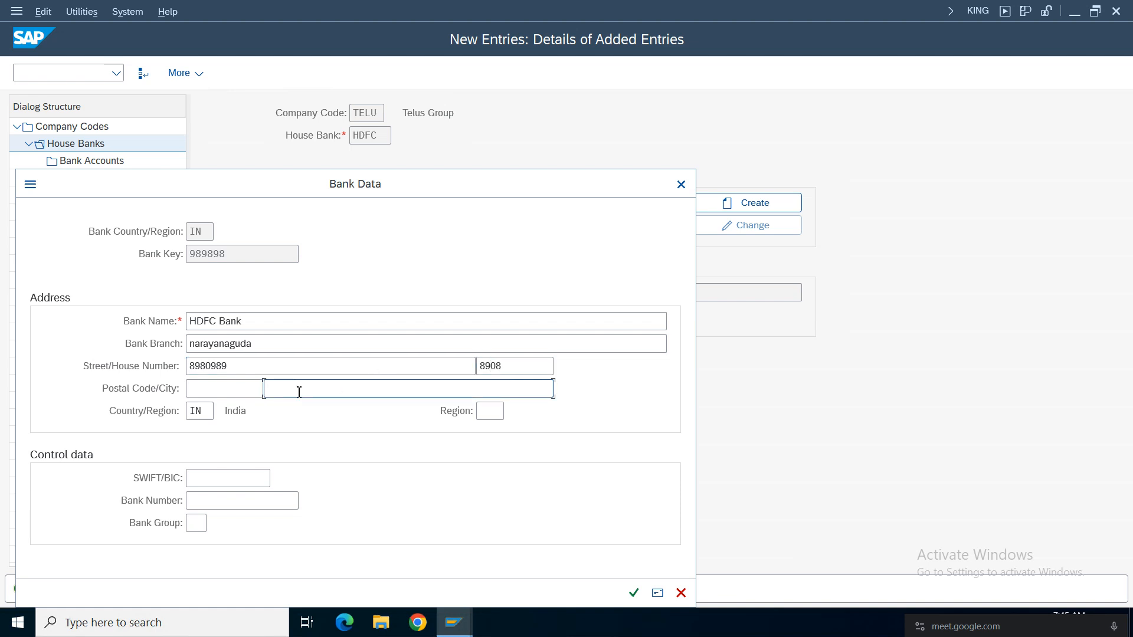
pyautogui.write('hydr')
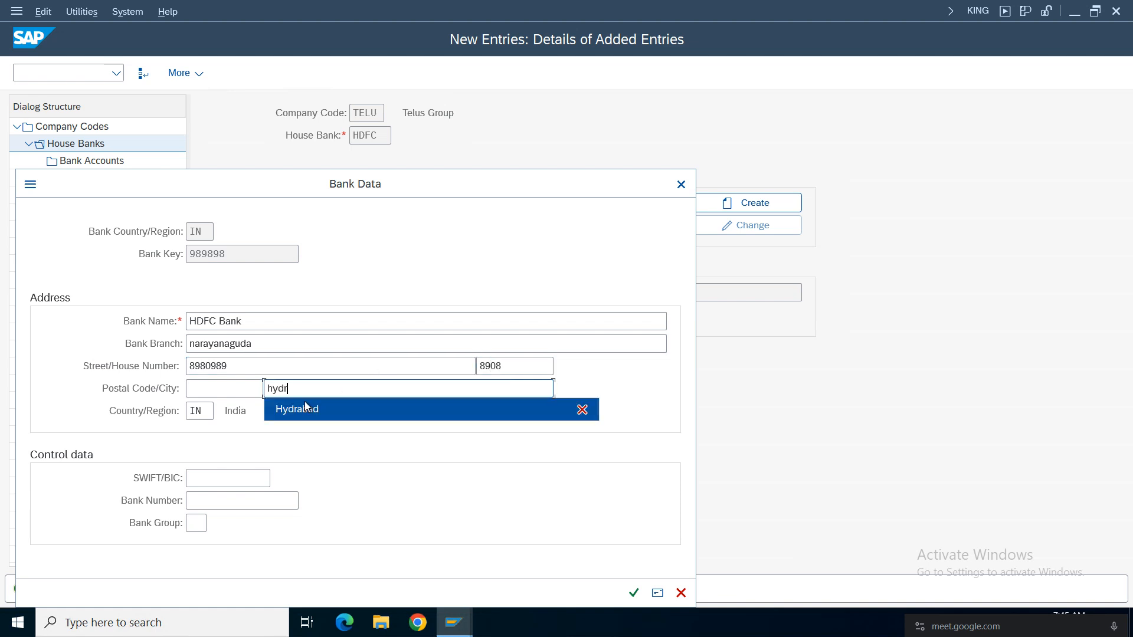
pyautogui.click(305, 407)
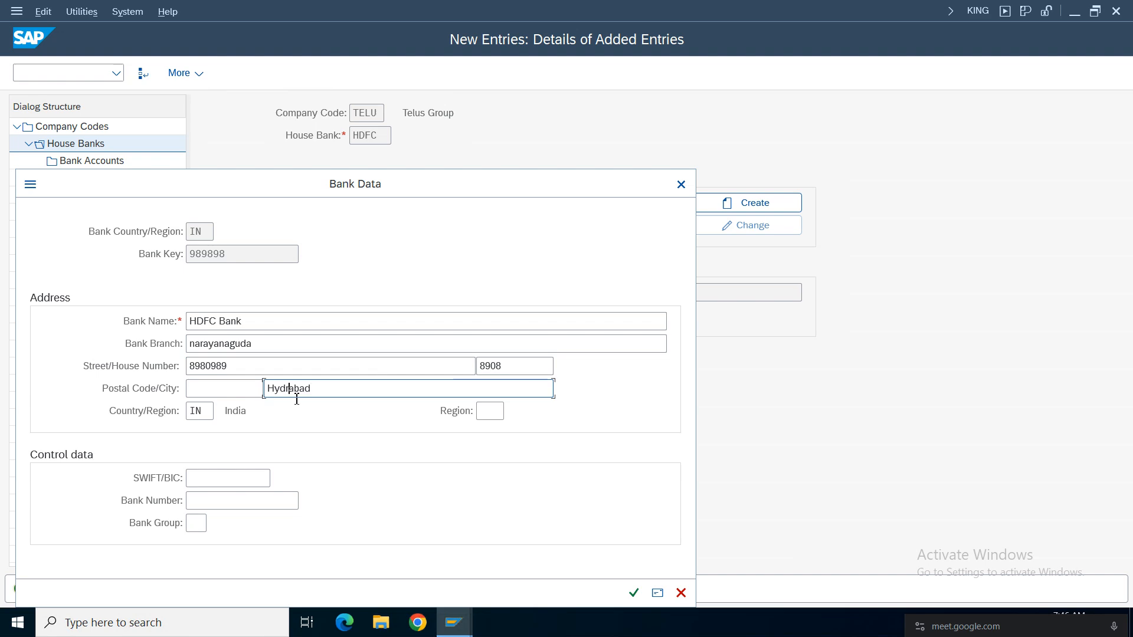
pyautogui.write('e')
pyautogui.click(219, 388)
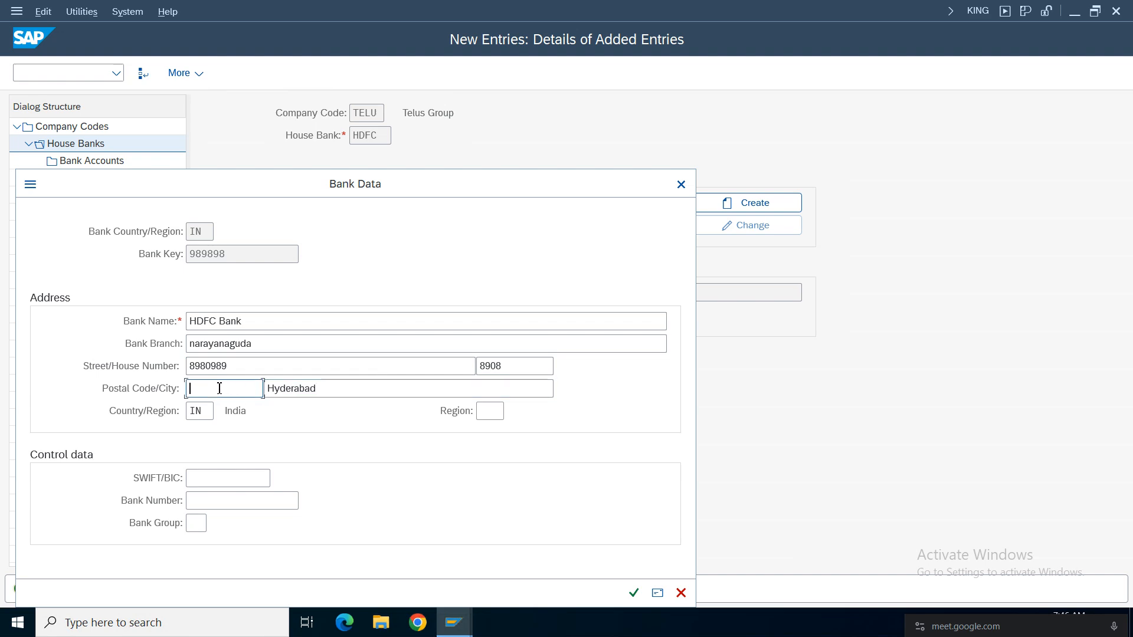
pyautogui.write('8847')
pyautogui.click(634, 593)
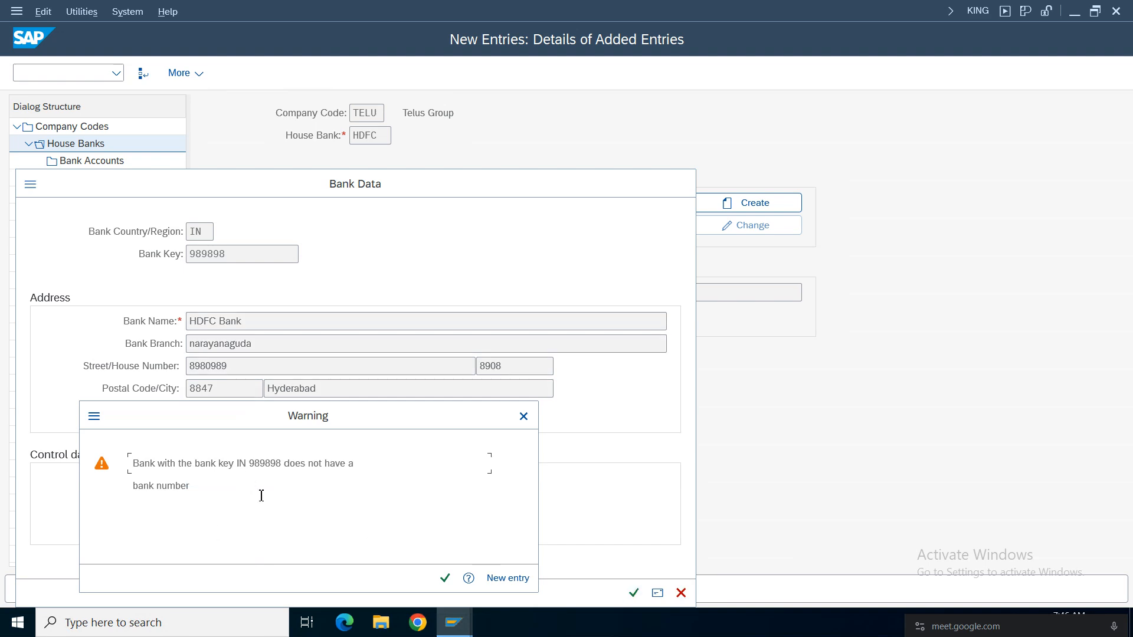
pyautogui.click(445, 578)
# Step: Change the bank data of house bank HDFC to add bank number 63773 and confirm it
pyautogui.click(764, 229)
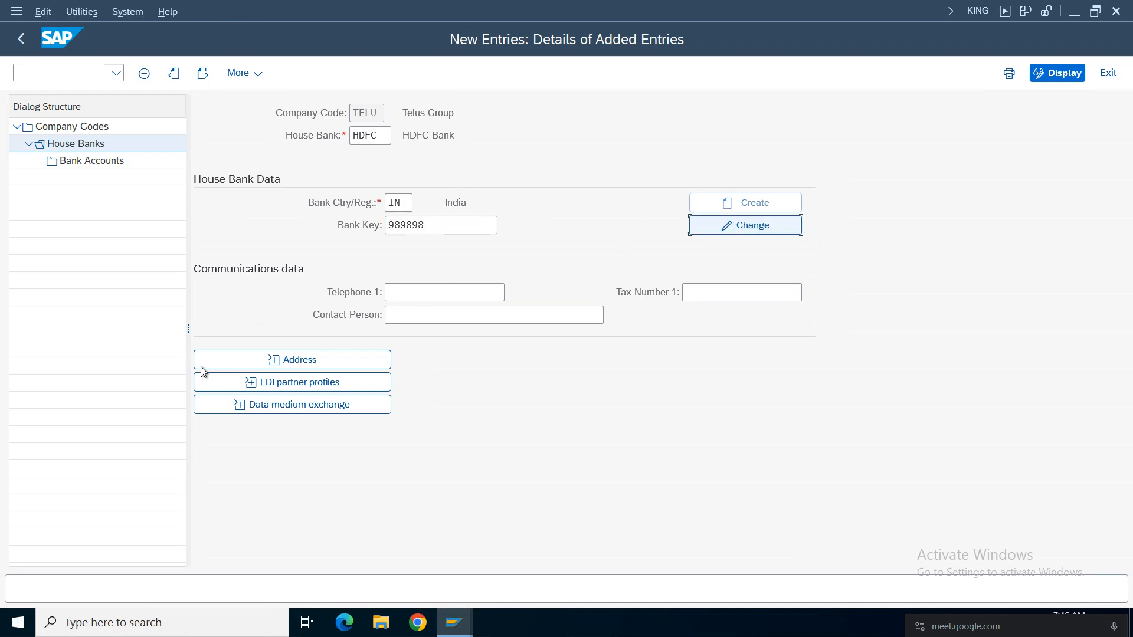
pyautogui.click(222, 500)
pyautogui.write('63773')
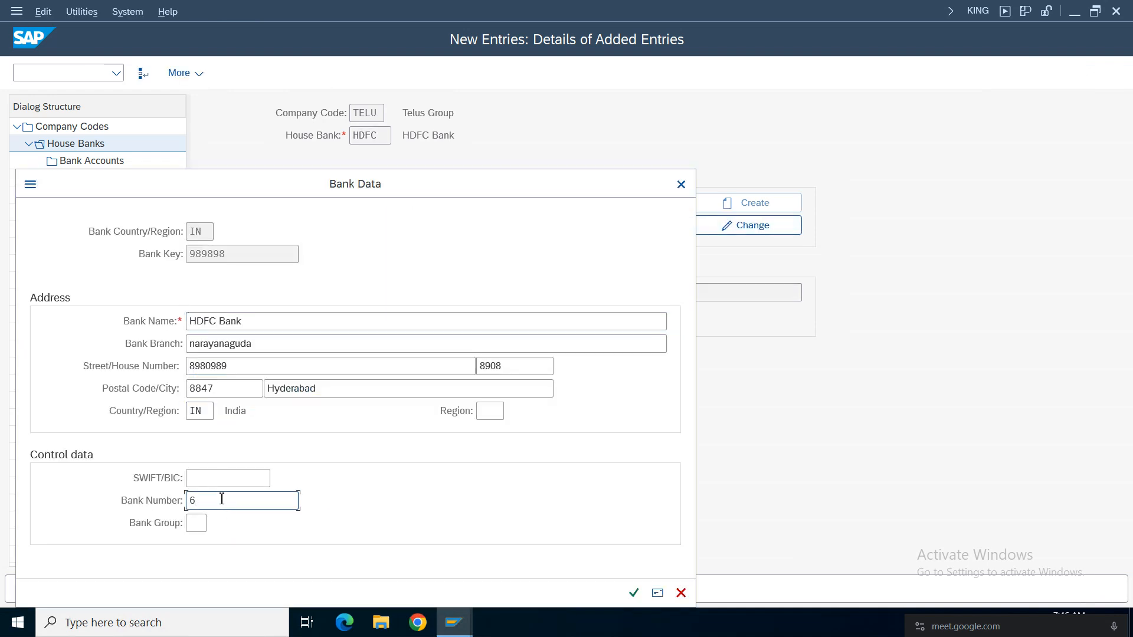
pyautogui.click(634, 592)
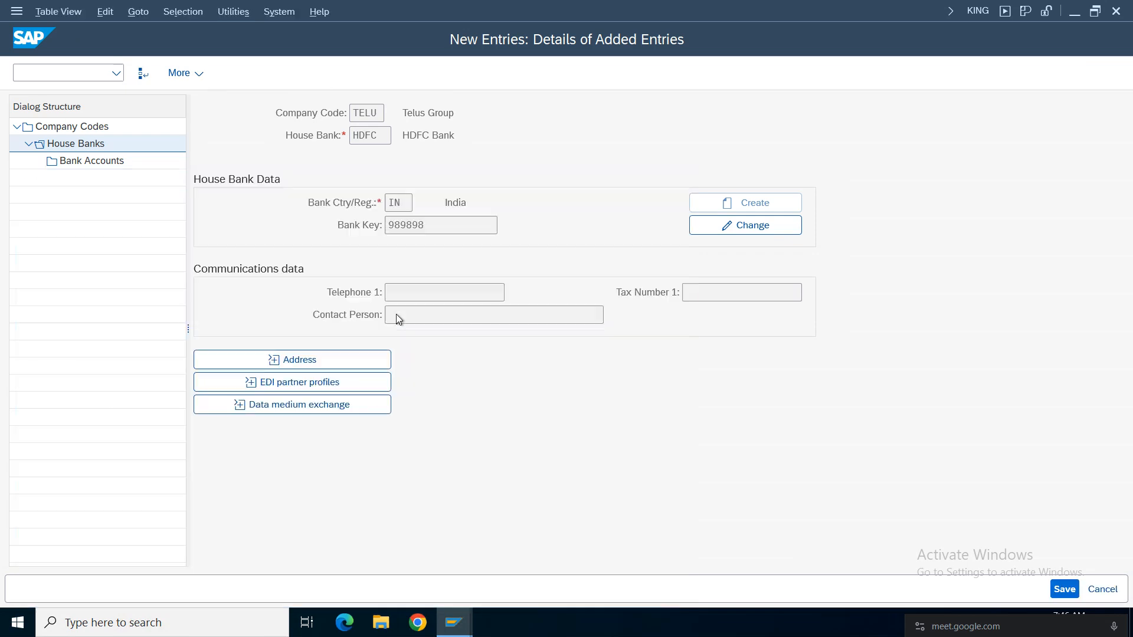
# Step: Save house bank HDFC in the Telus Group customizing request, finding it among the own requests by searching for telu
pyautogui.click(1064, 589)
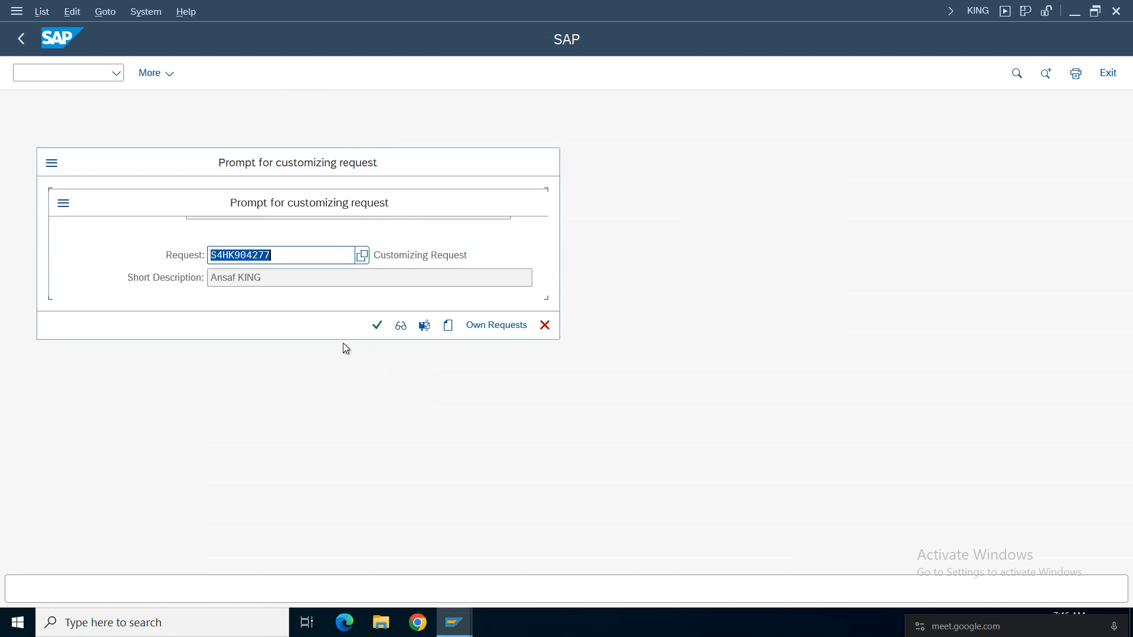
pyautogui.click(523, 332)
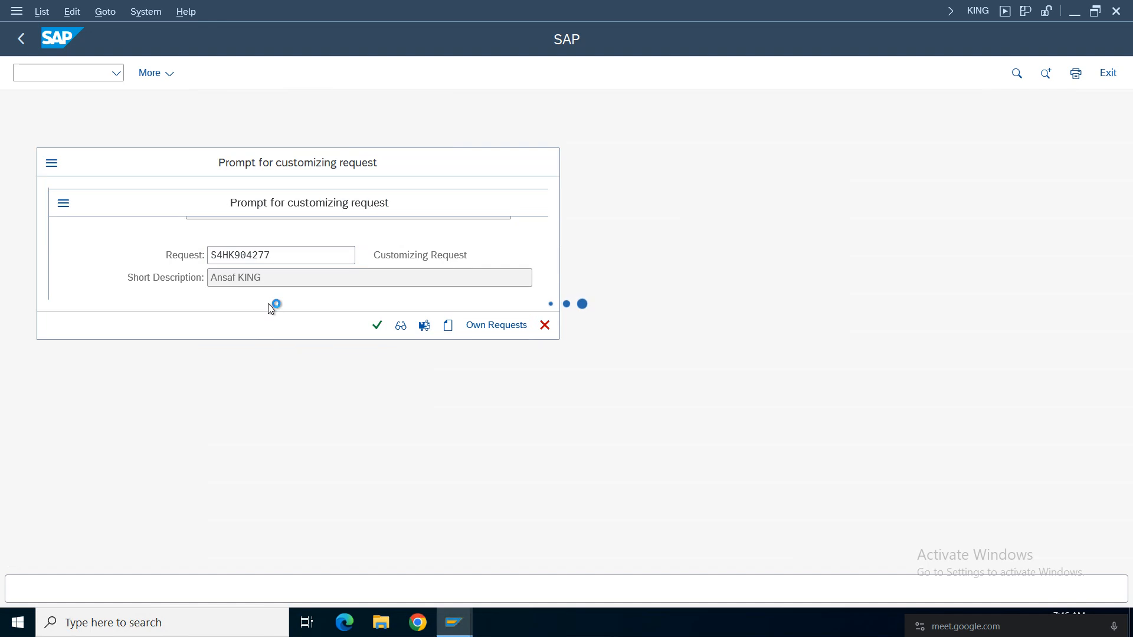
pyautogui.hotkey('ctrl', 'f')
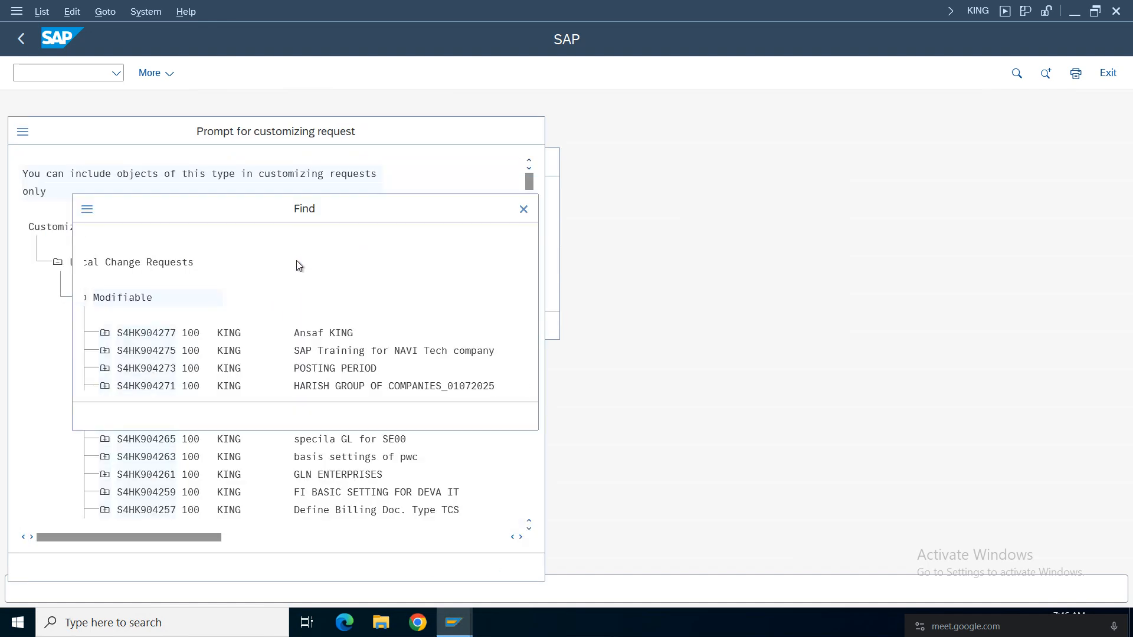
pyautogui.write('telu')
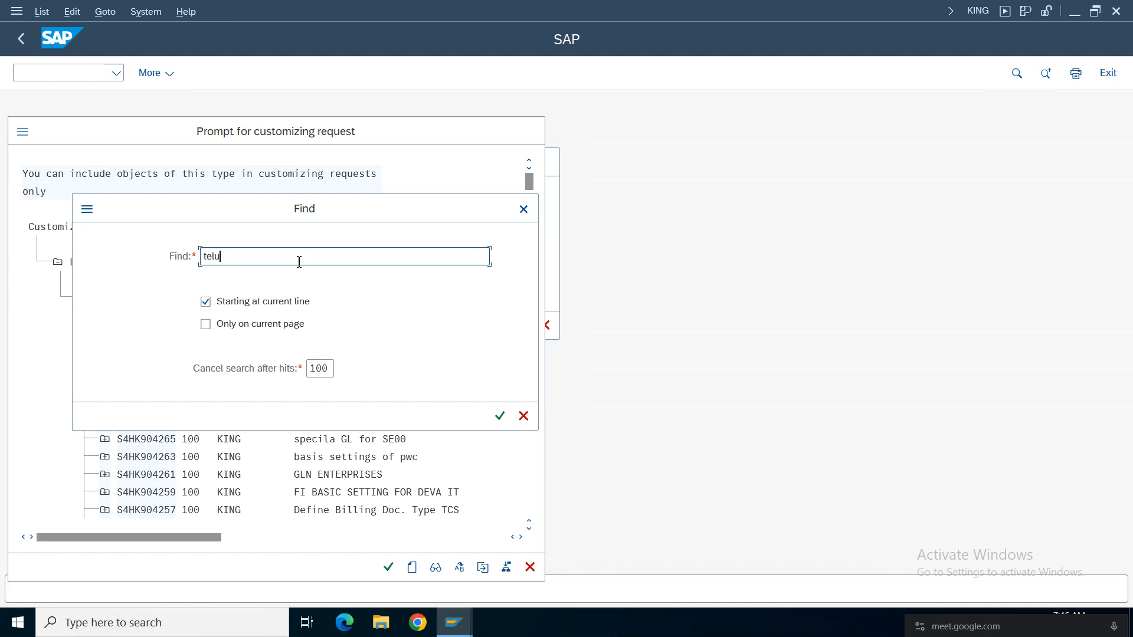
pyautogui.press('Return')
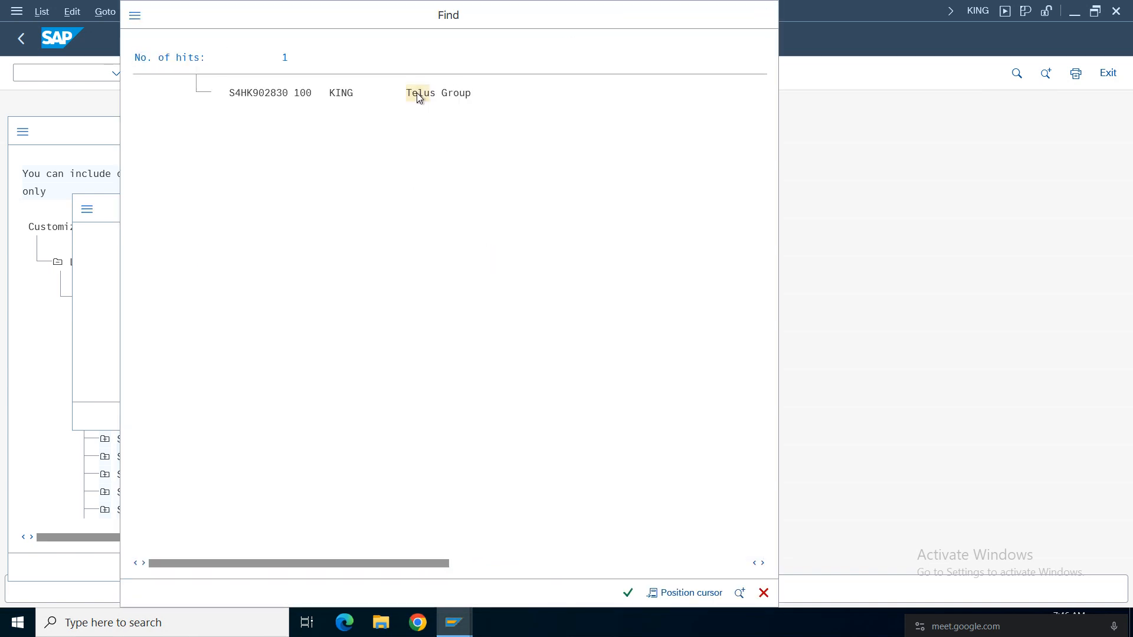
pyautogui.click(416, 94)
pyautogui.doubleClick(313, 208)
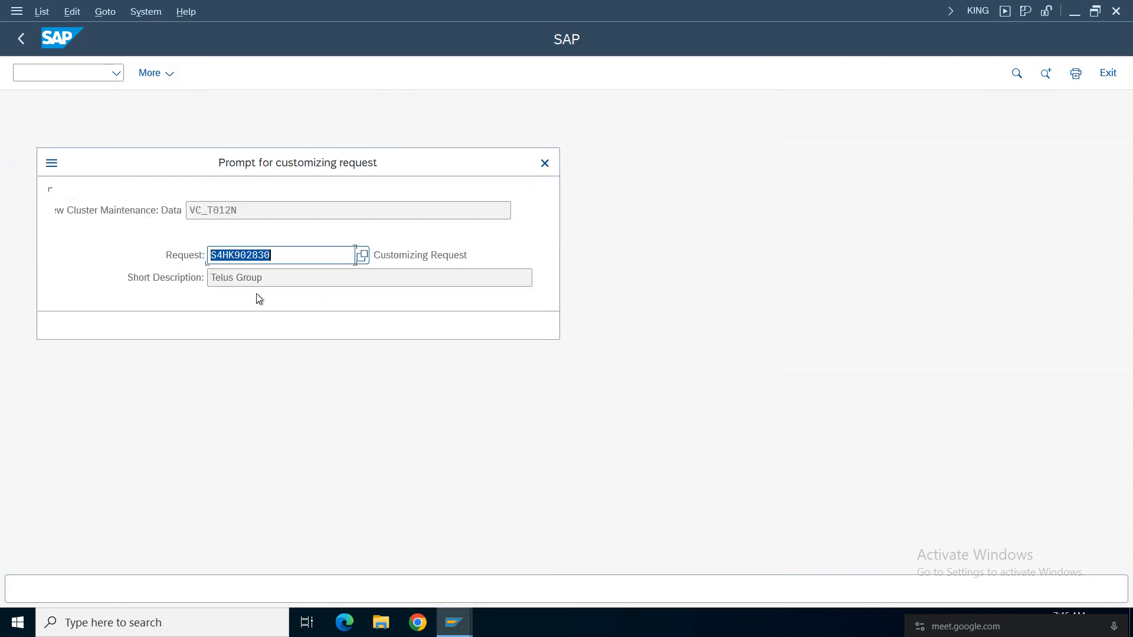
pyautogui.click(376, 326)
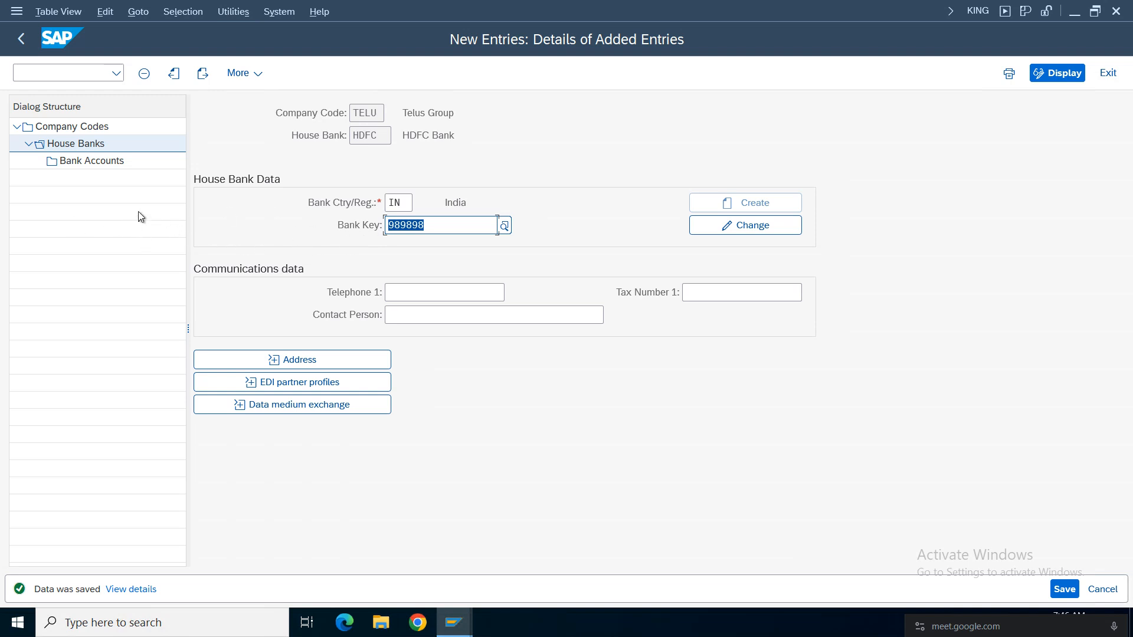
# Step: View the bank accounts overview of the house bank with read-only access and return to the HDFC details
pyautogui.doubleClick(95, 162)
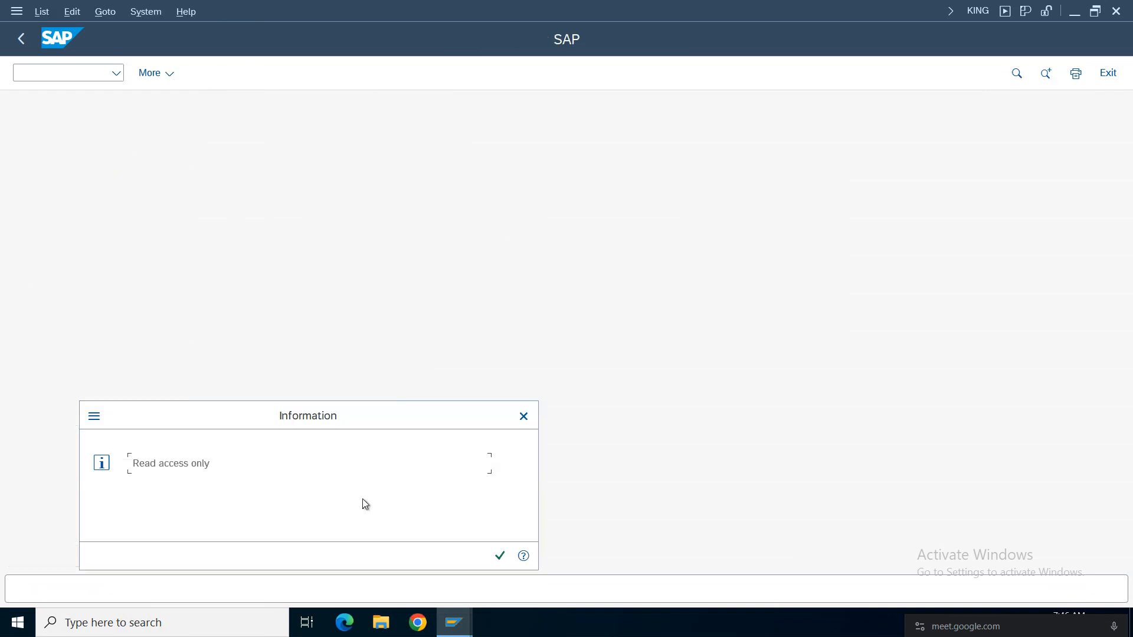
pyautogui.click(500, 556)
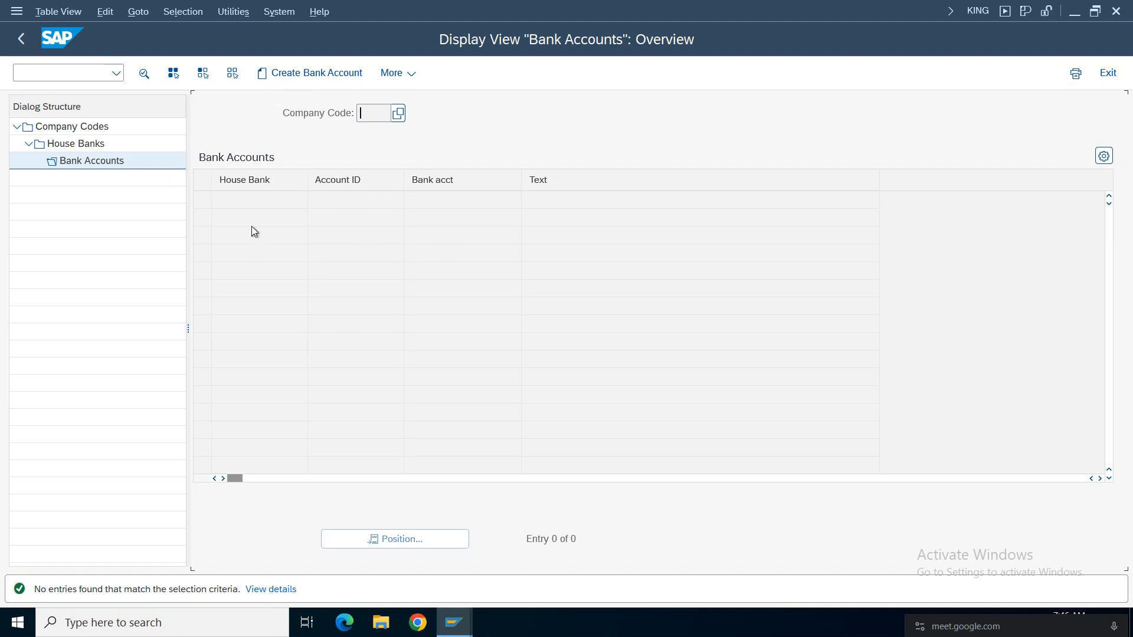
pyautogui.doubleClick(76, 143)
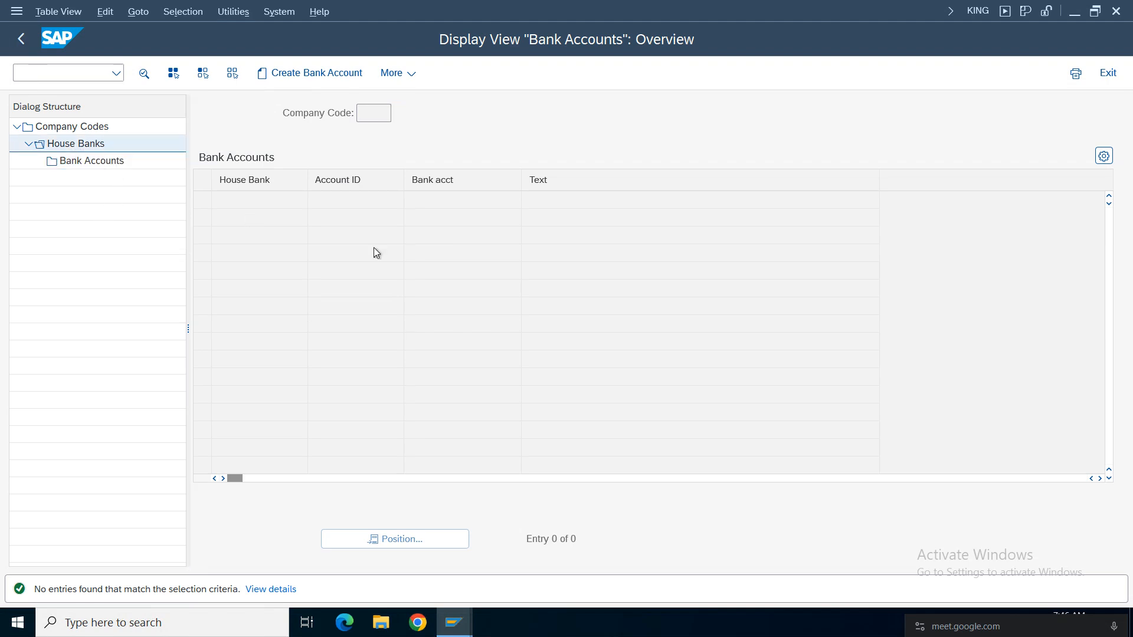
pyautogui.moveTo(404, 203); pyautogui.dragTo(375, 189)
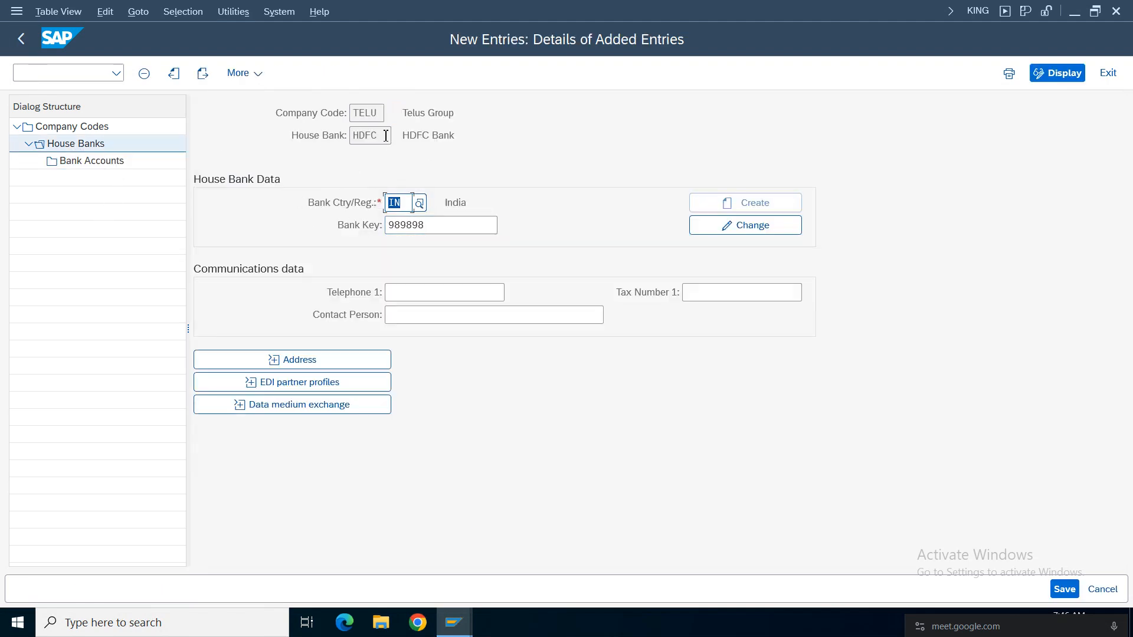
pyautogui.moveTo(386, 136); pyautogui.dragTo(352, 135)
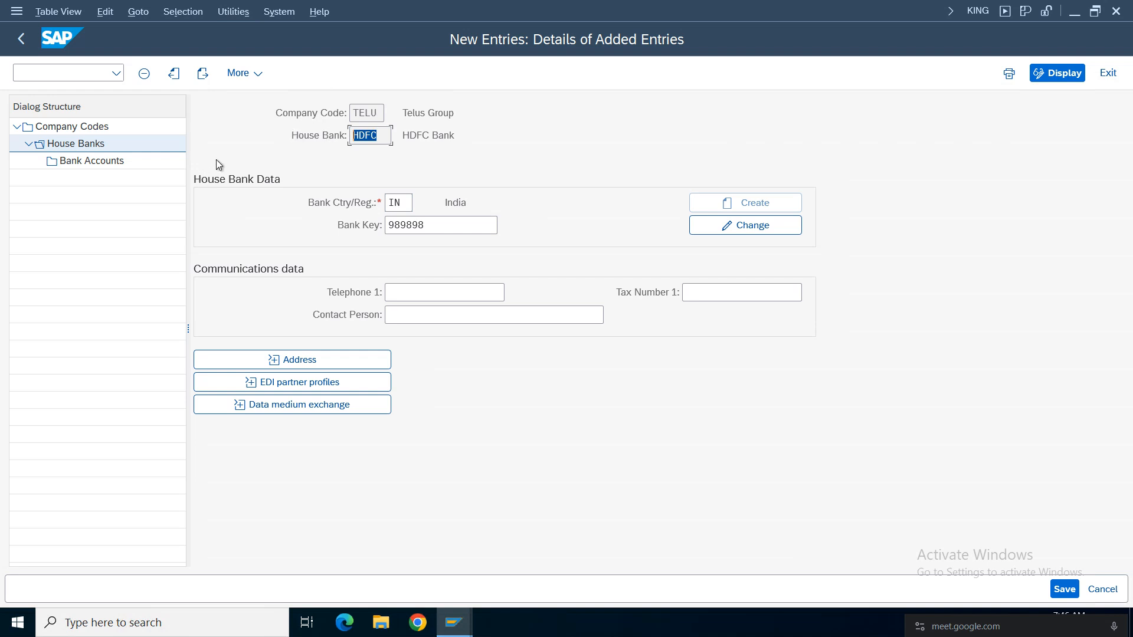
pyautogui.click(383, 138)
pyautogui.click(96, 162)
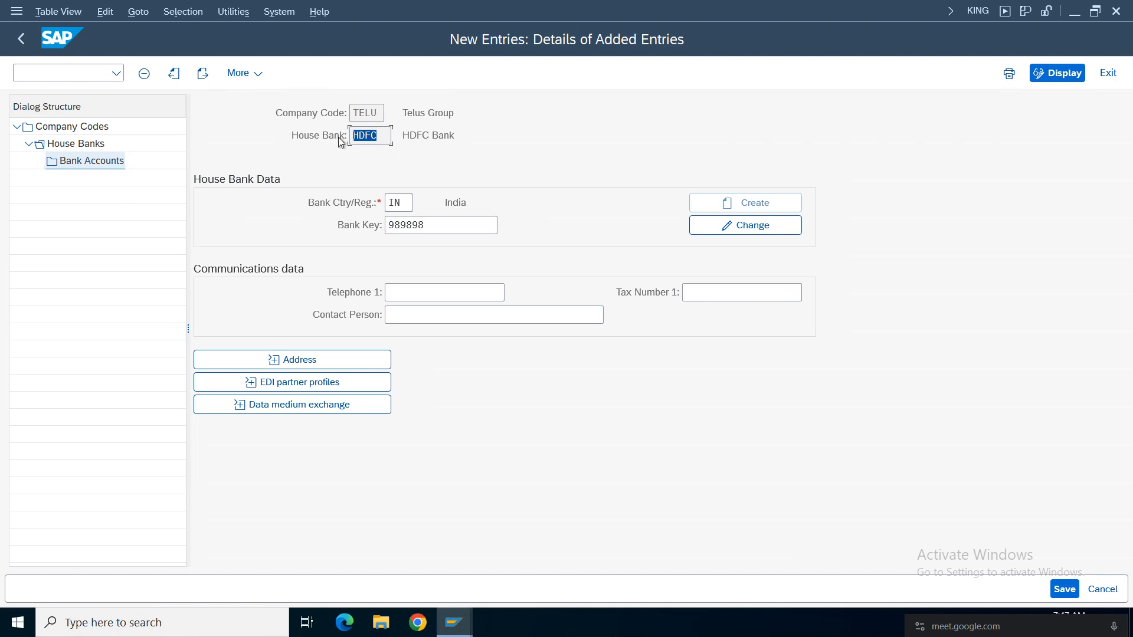
# Step: Open the bank accounts overview again, start creating a bank account in the browser and dismiss the browser notices
pyautogui.doubleClick(82, 163)
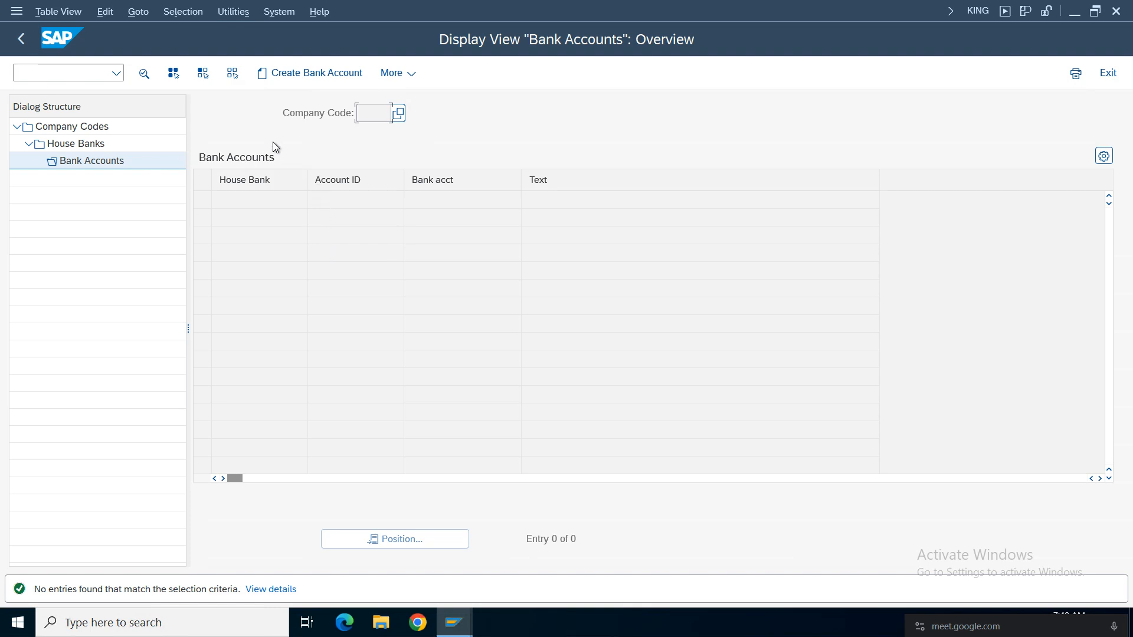
pyautogui.click(298, 75)
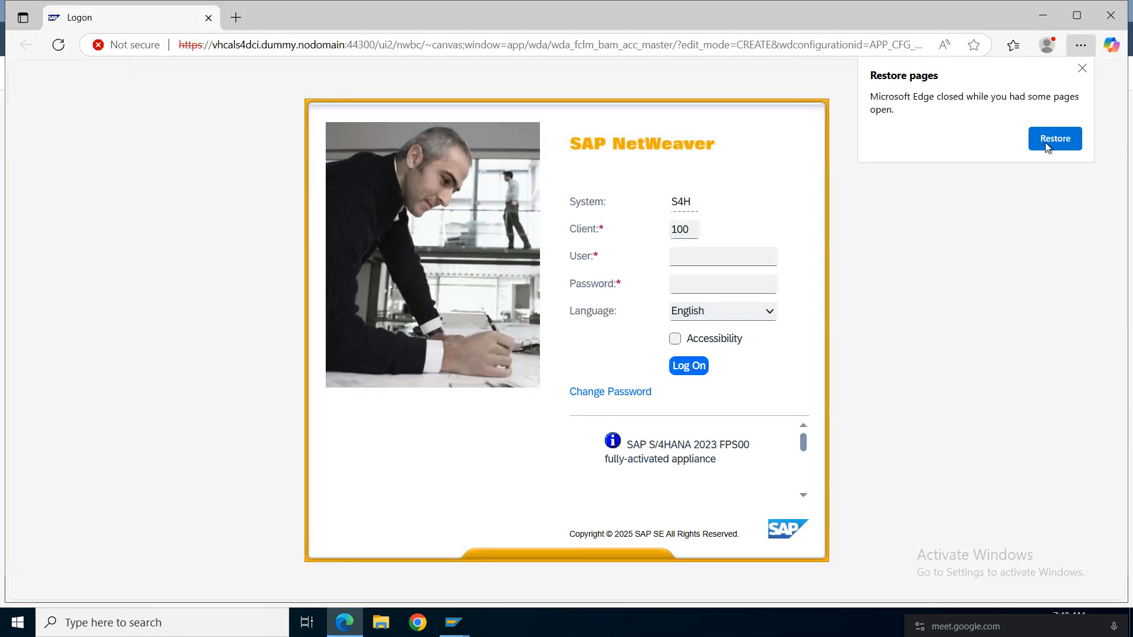
pyautogui.click(1084, 68)
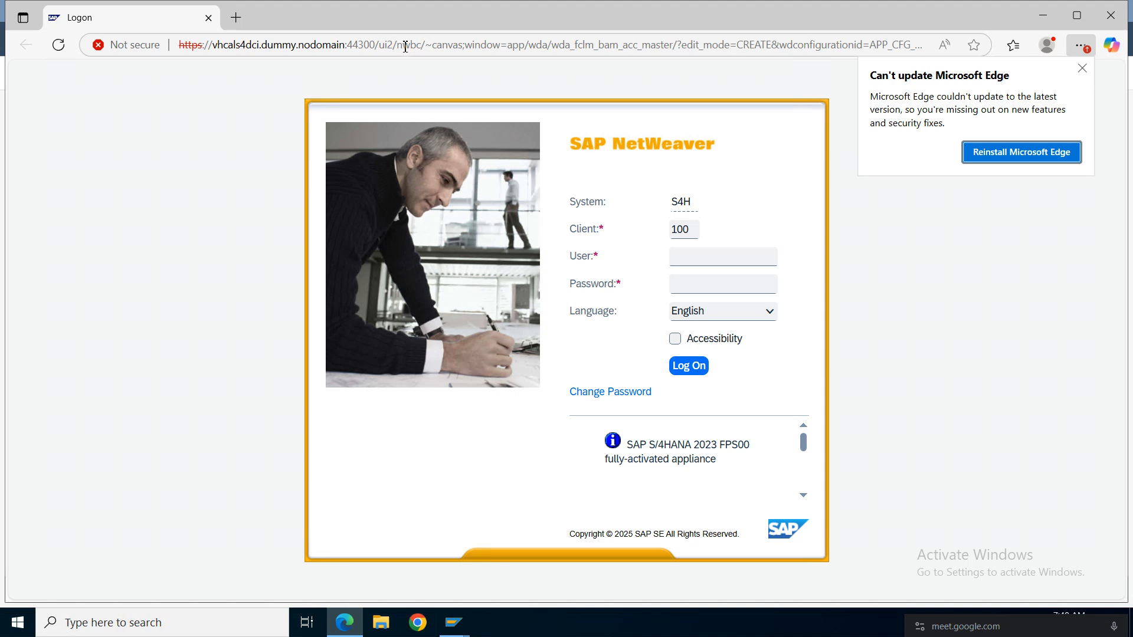
pyautogui.click(1080, 68)
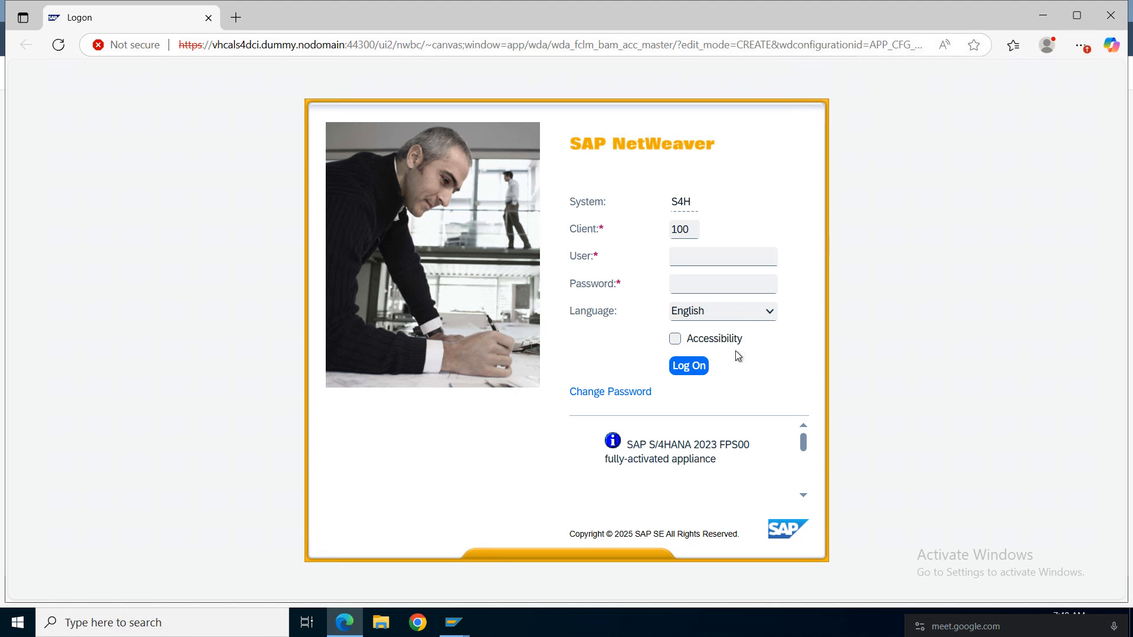
# Step: Log on to SAP NetWeaver client 100 with the user name and account password
pyautogui.click(683, 258)
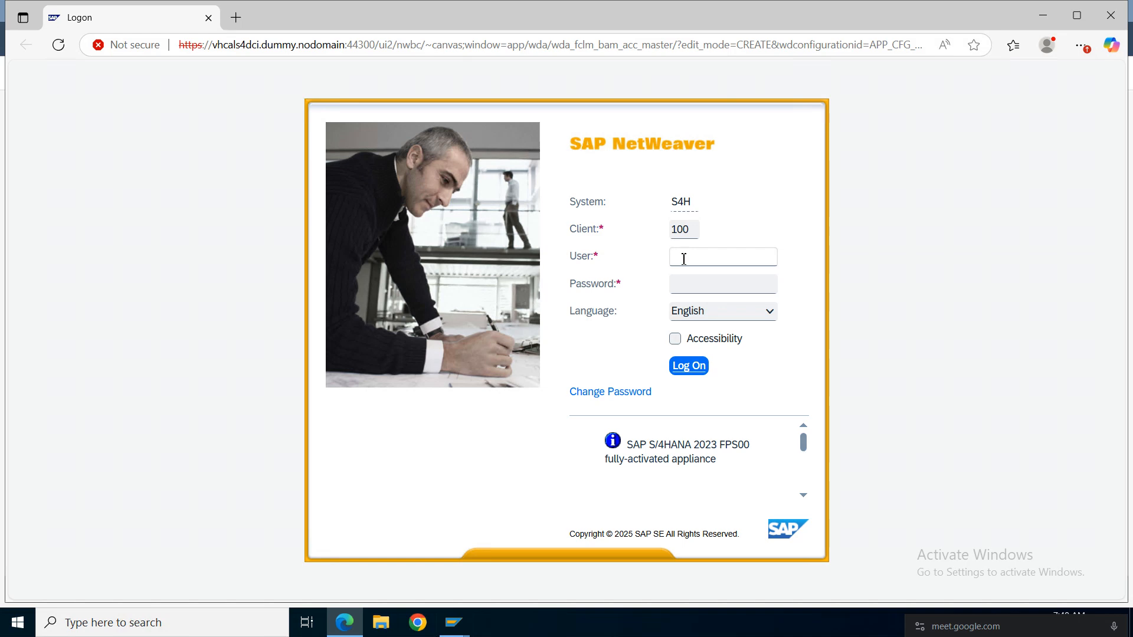
pyautogui.write('king')
pyautogui.click(696, 283)
pyautogui.write('******')
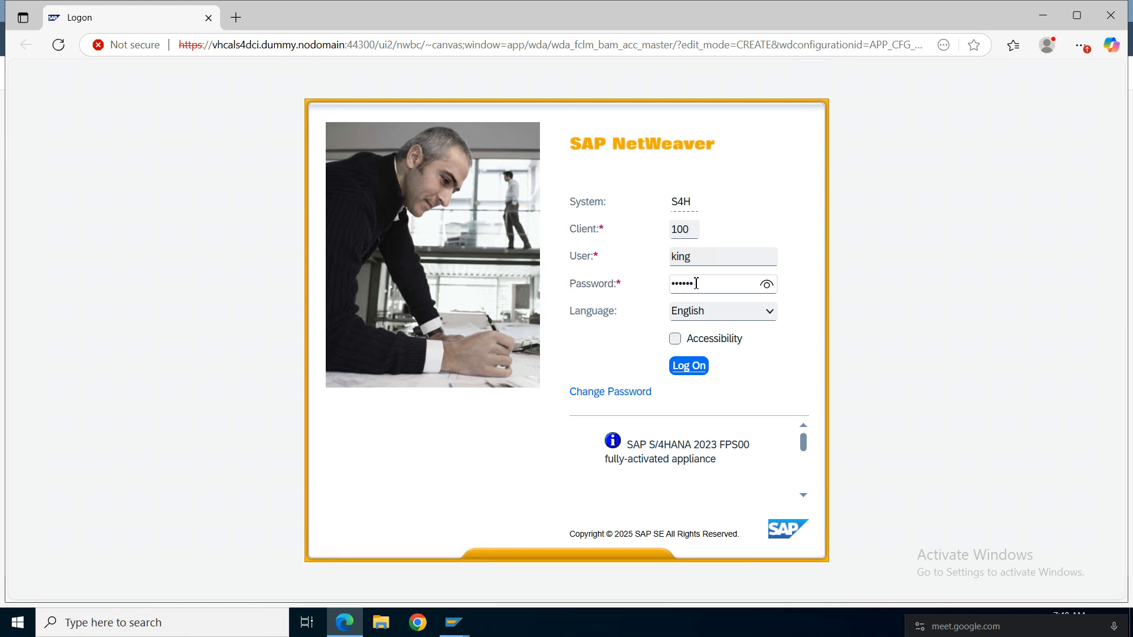
pyautogui.write('***')
pyautogui.press('Return')
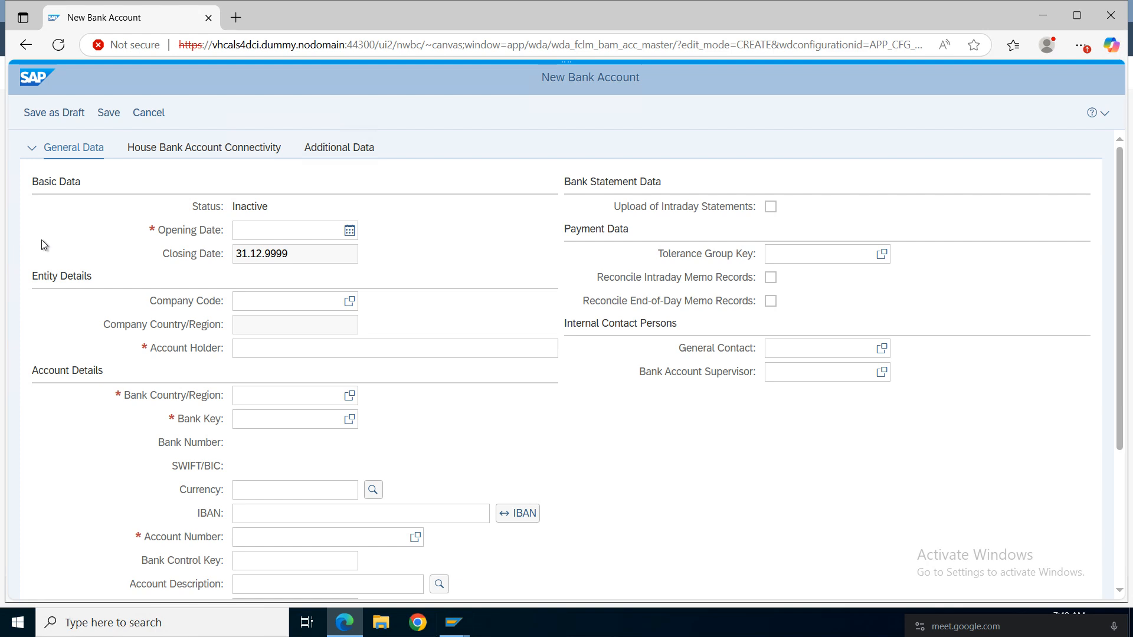
# Step: Set the new bank account's opening date to 01.04.2025, company code to telu and account holder to telus
pyautogui.click(308, 231)
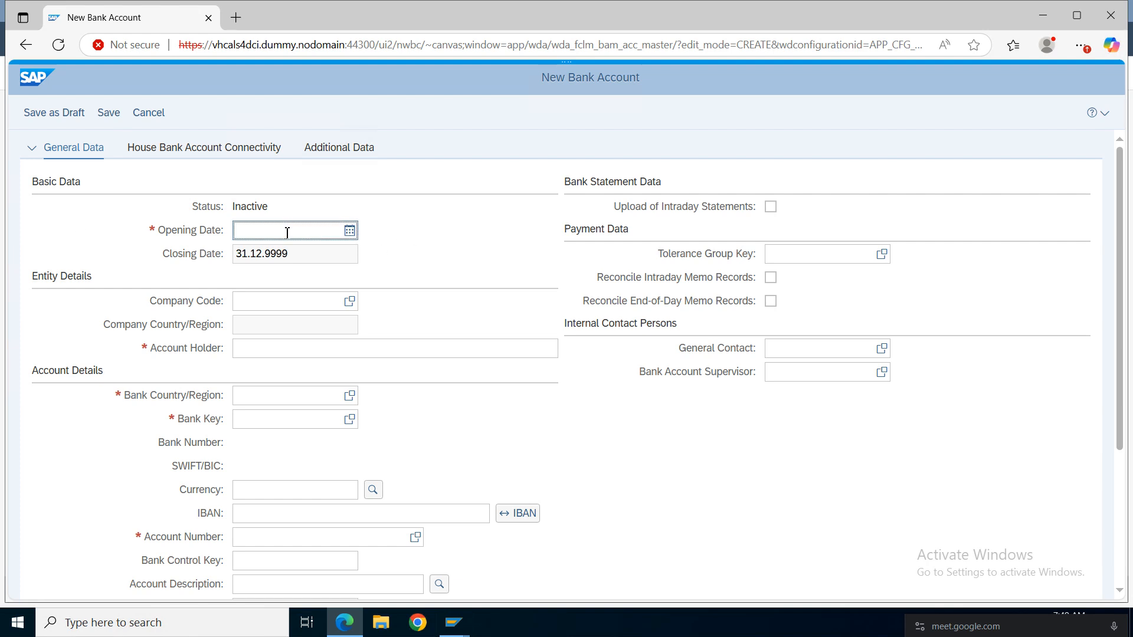
pyautogui.write('01.04.2025')
pyautogui.moveTo(286, 252); pyautogui.dragTo(115, 229)
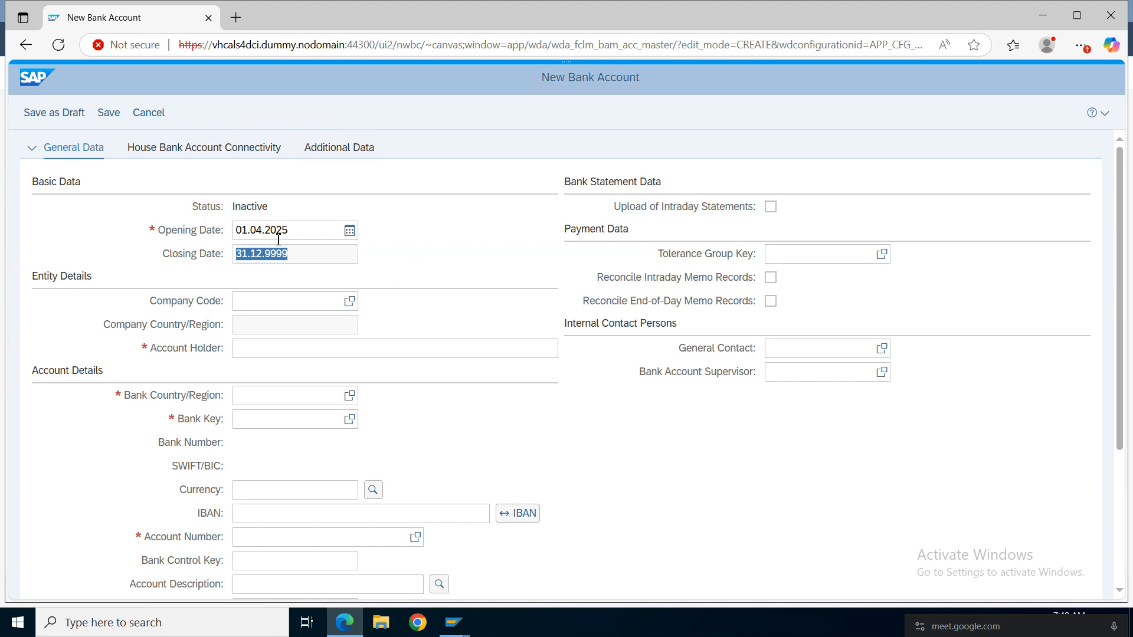
pyautogui.click(268, 301)
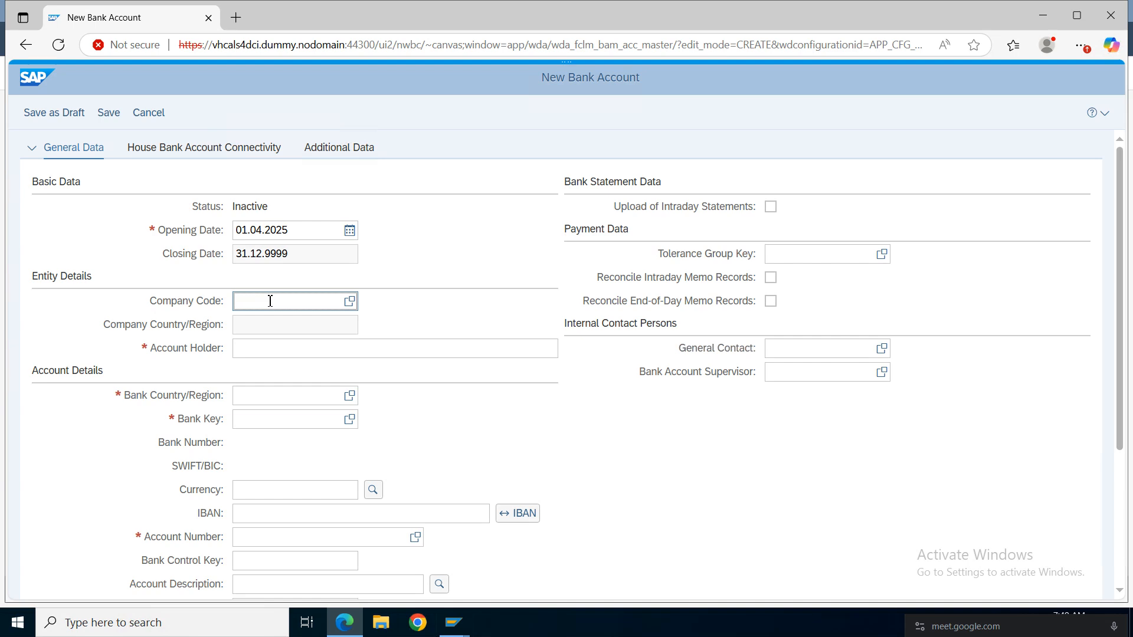
pyautogui.write('telu')
pyautogui.click(254, 348)
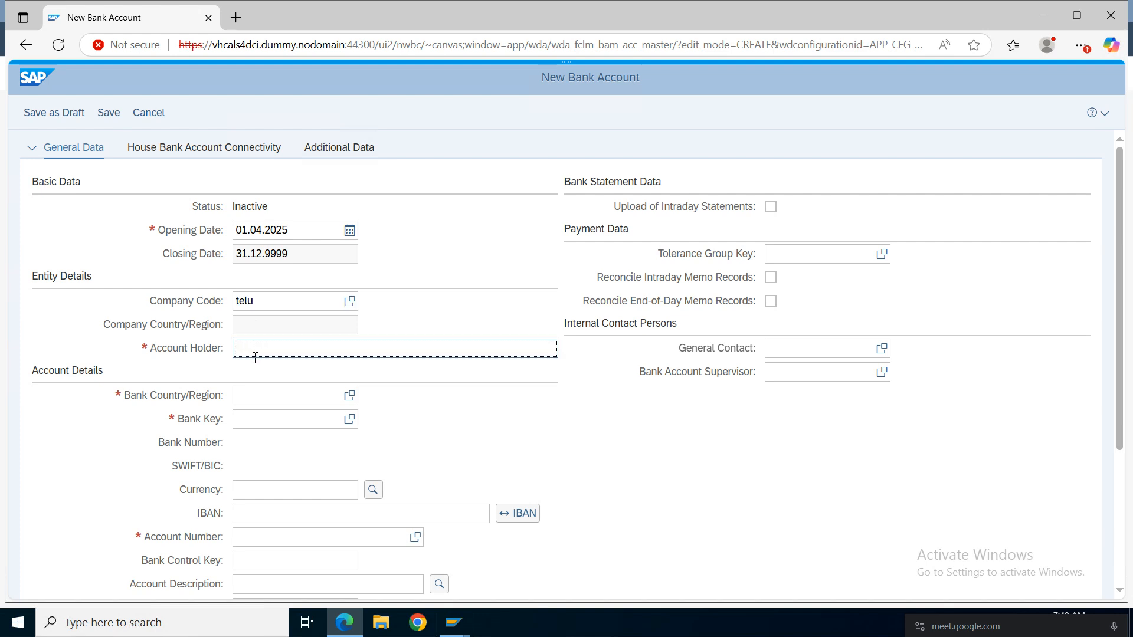
pyautogui.write('sr')
pyautogui.write('in')
pyautogui.write('s')
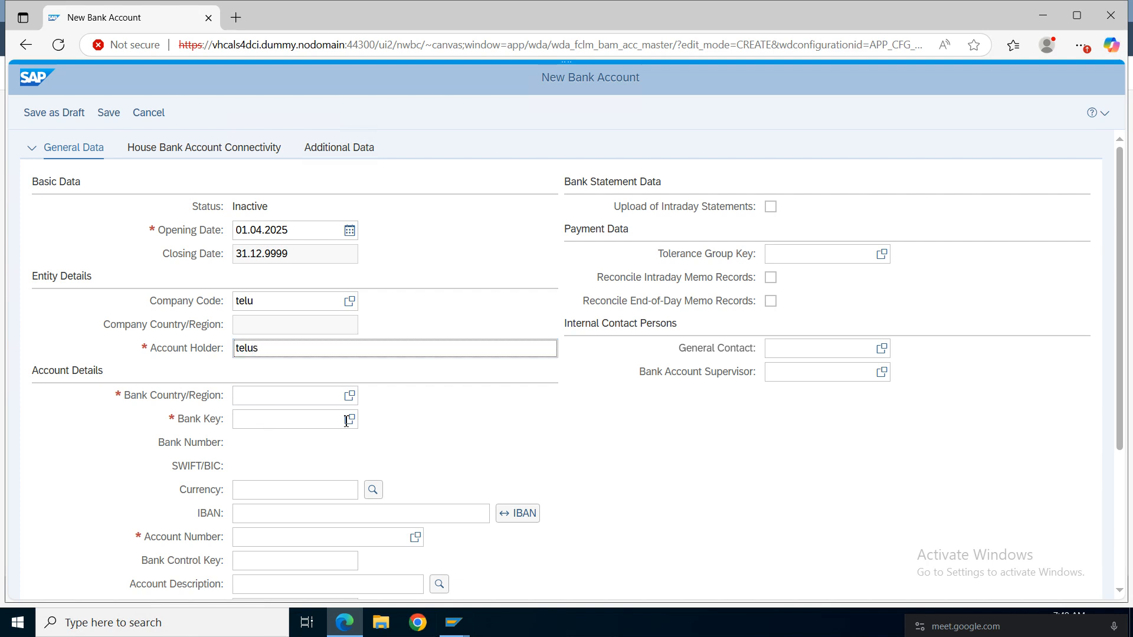
# Step: Set the bank country to IN and choose HDFC Bank with bank key 989898 for the new bank account
pyautogui.click(288, 397)
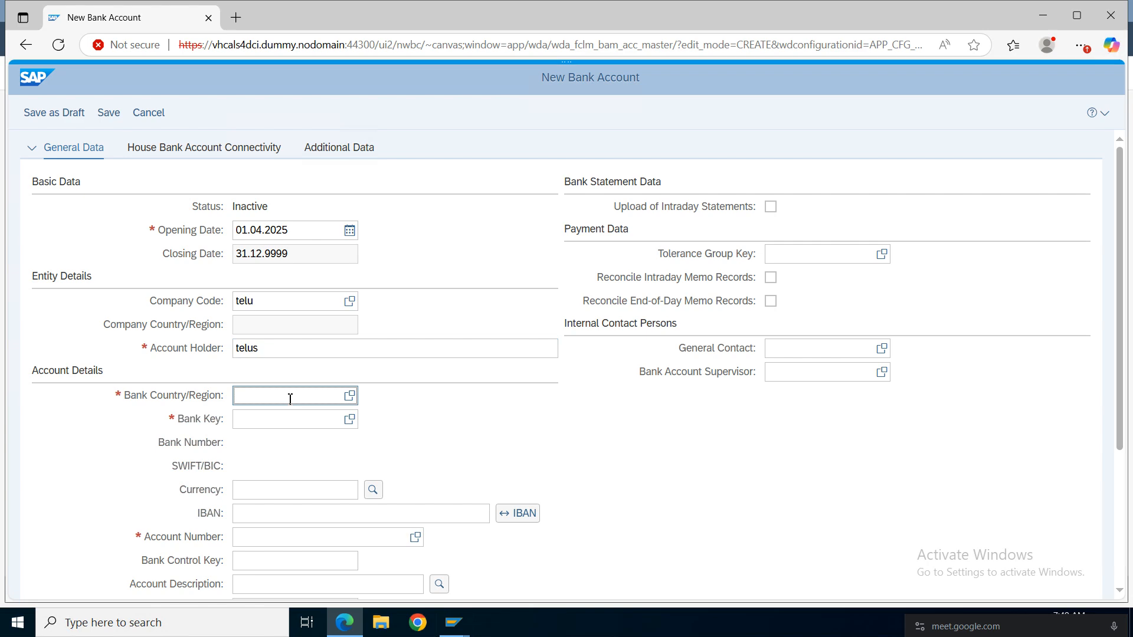
pyautogui.write('in')
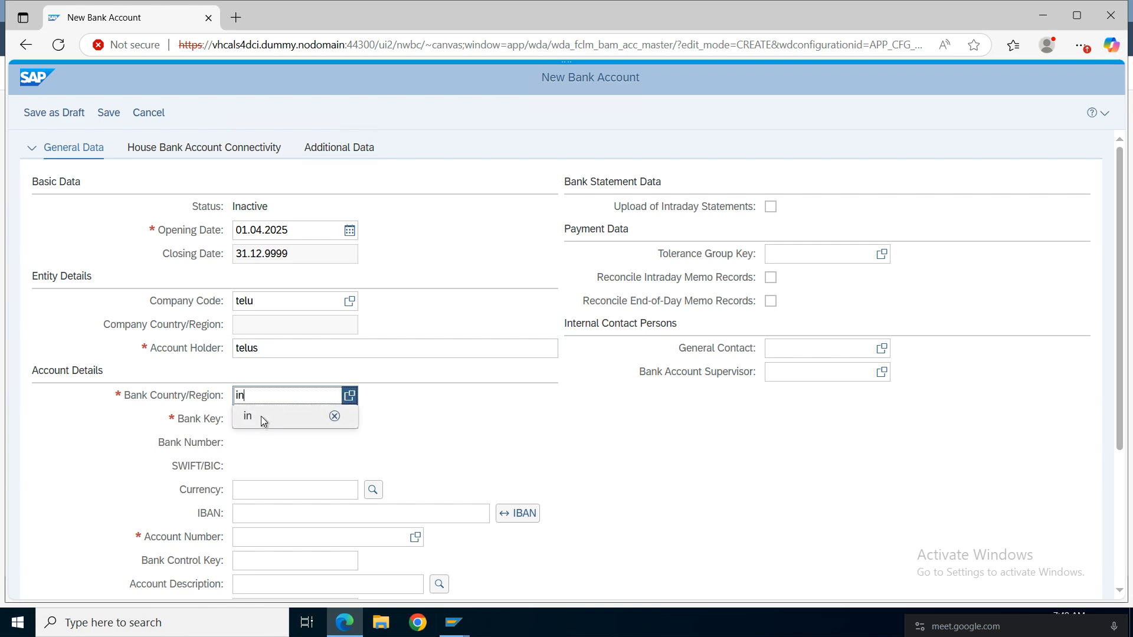
pyautogui.click(340, 422)
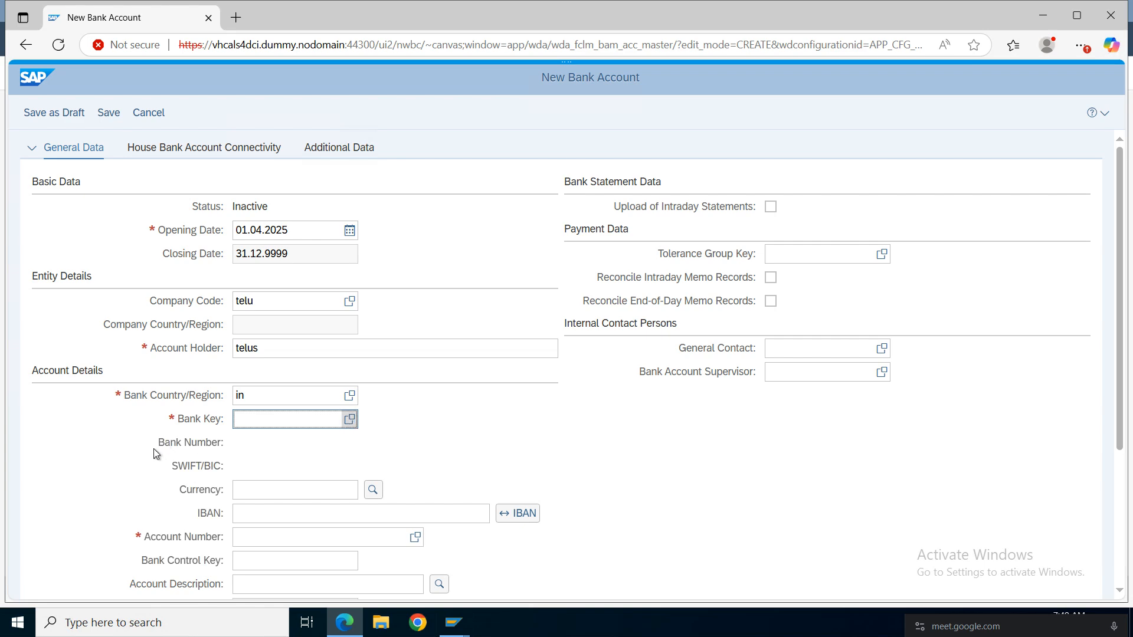
pyautogui.click(350, 419)
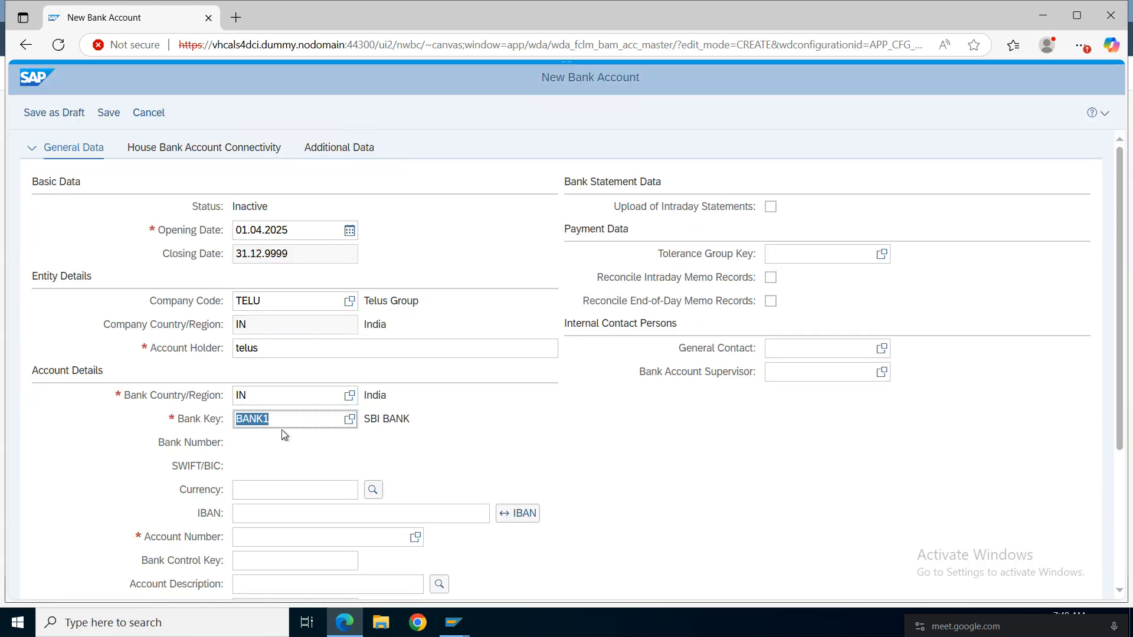
pyautogui.click(287, 421)
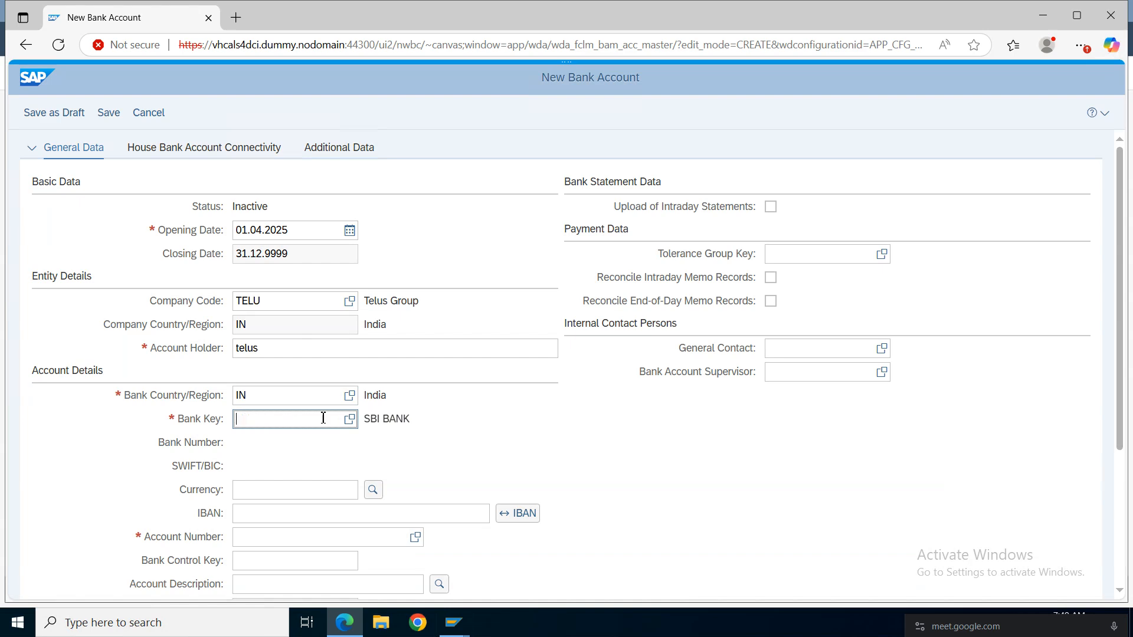
pyautogui.click(349, 419)
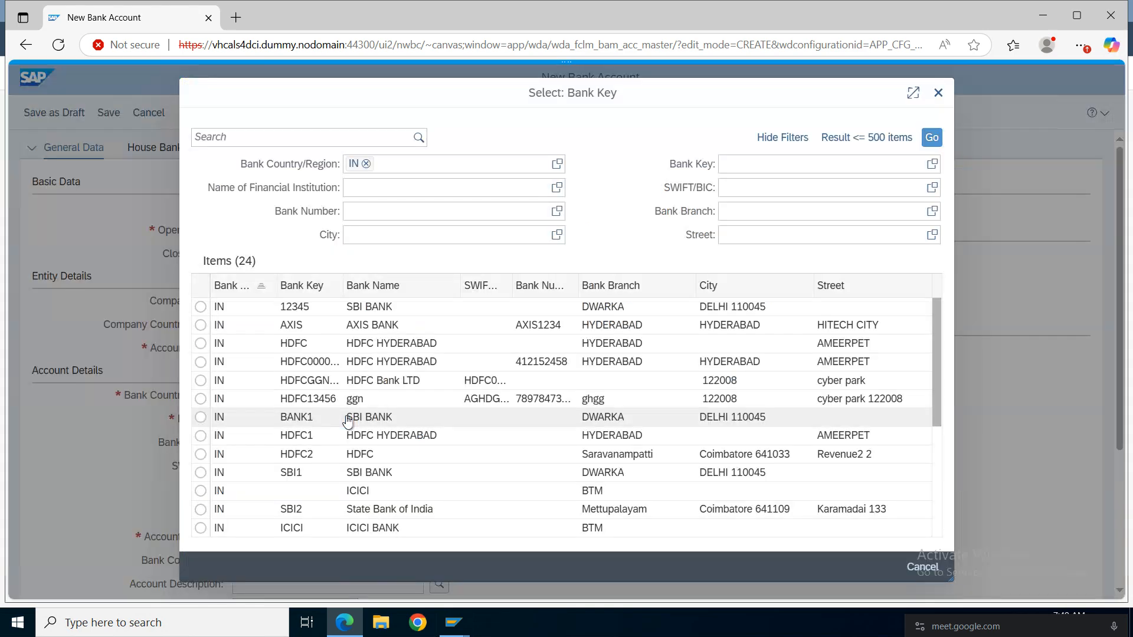
pyautogui.moveTo(936, 365); pyautogui.dragTo(935, 488)
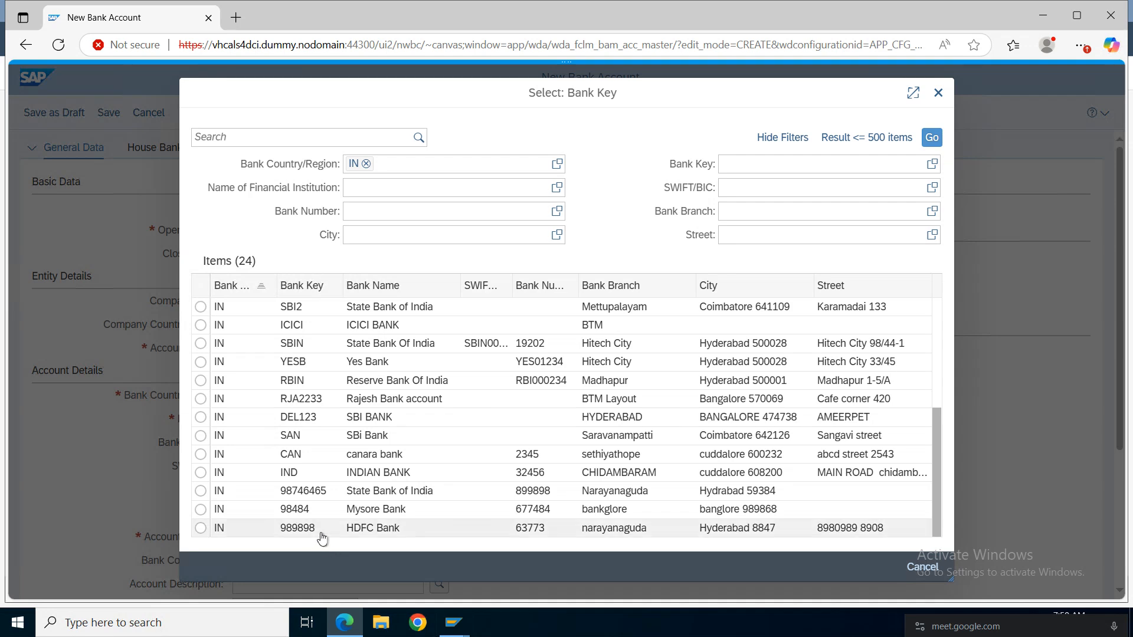
pyautogui.click(607, 527)
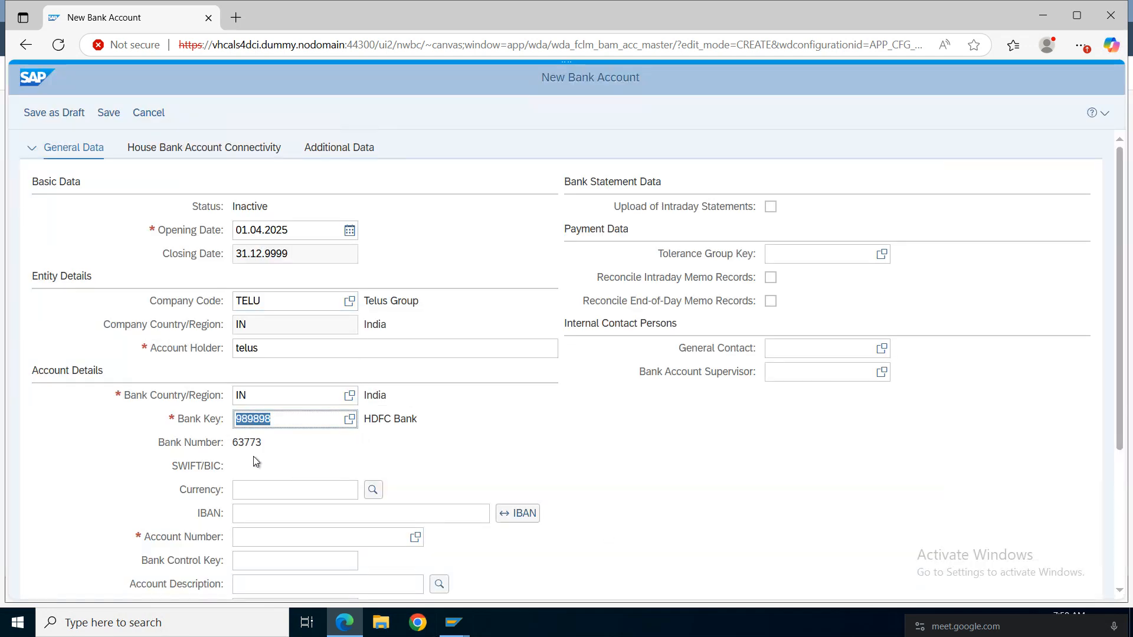
pyautogui.click(277, 444)
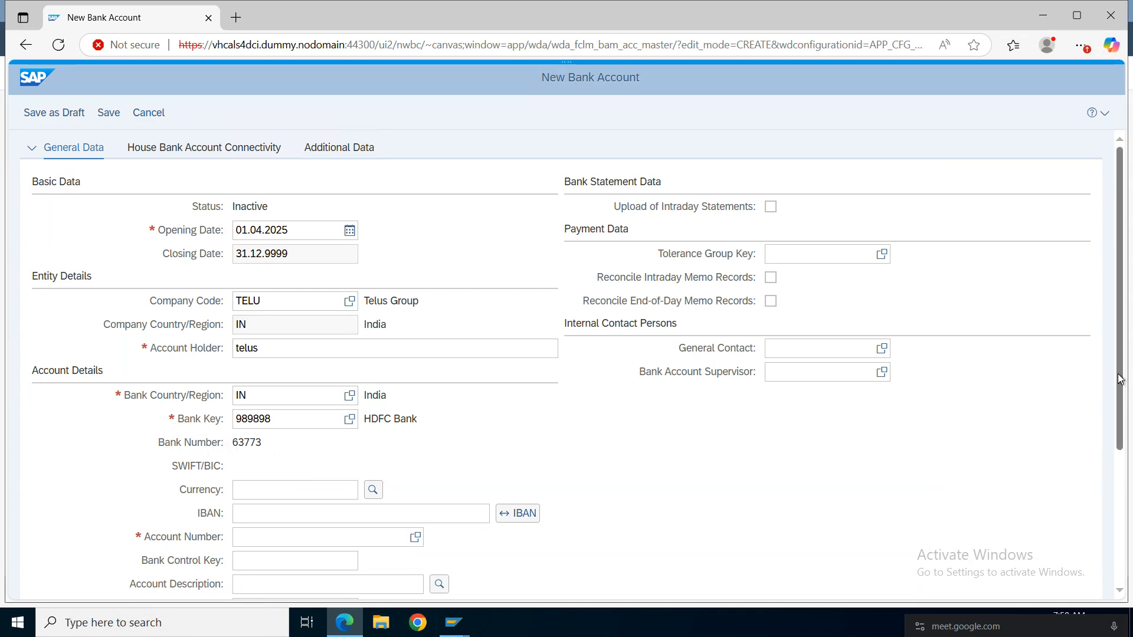
# Step: Set the account currency to INR, enter the bank account number and choose account type 01, Current Account
pyautogui.moveTo(1120, 379); pyautogui.dragTo(1119, 480)
pyautogui.click(294, 340)
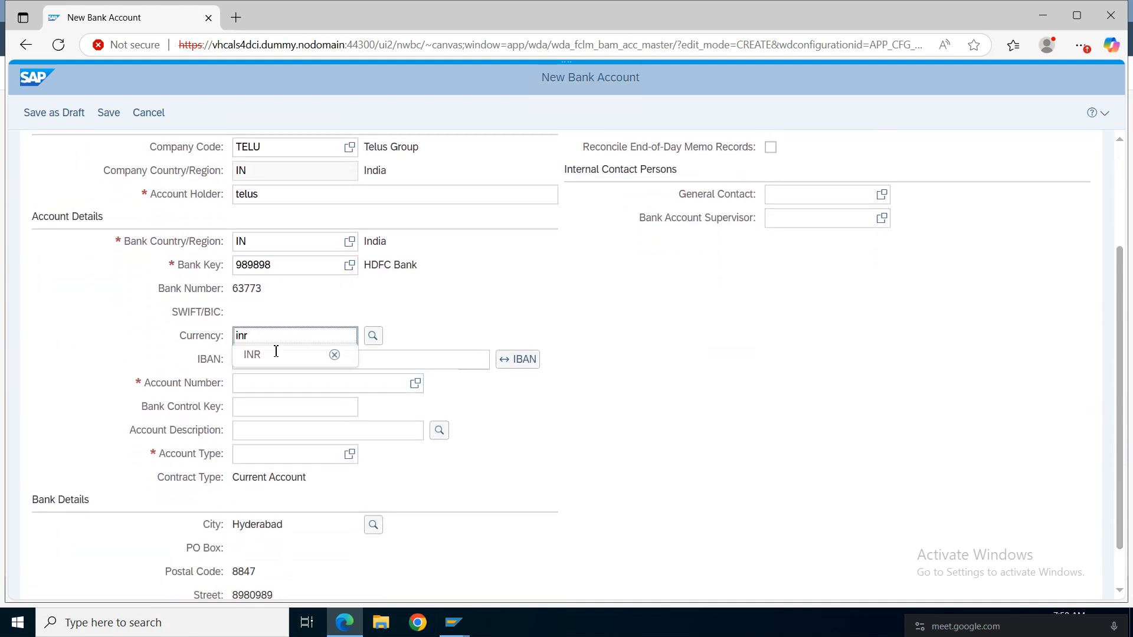
pyautogui.click(253, 364)
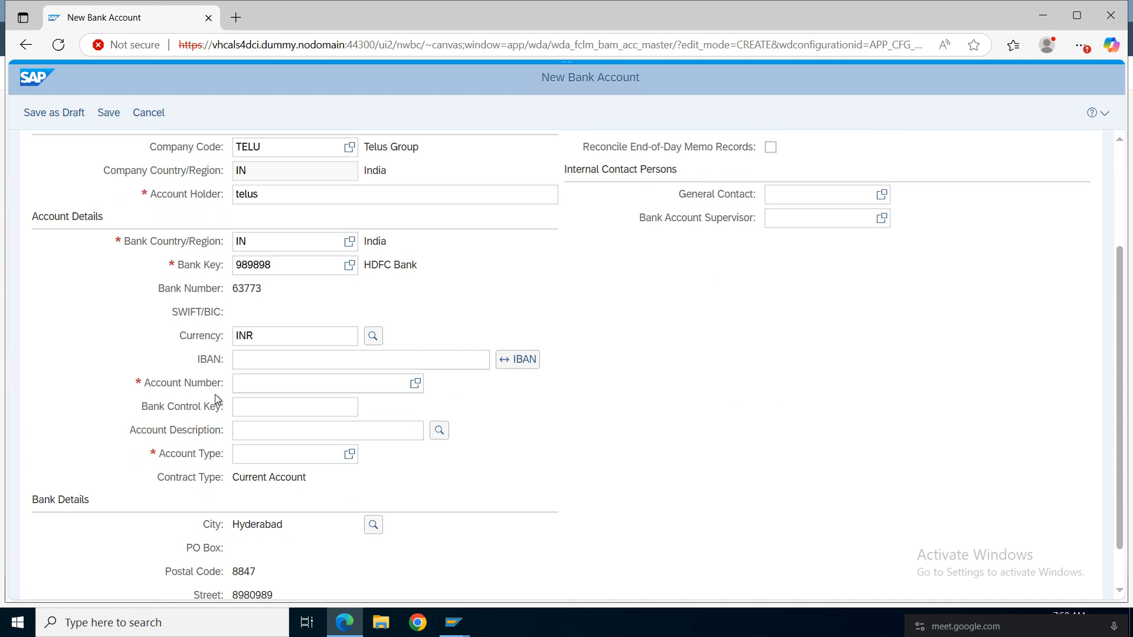
pyautogui.click(256, 387)
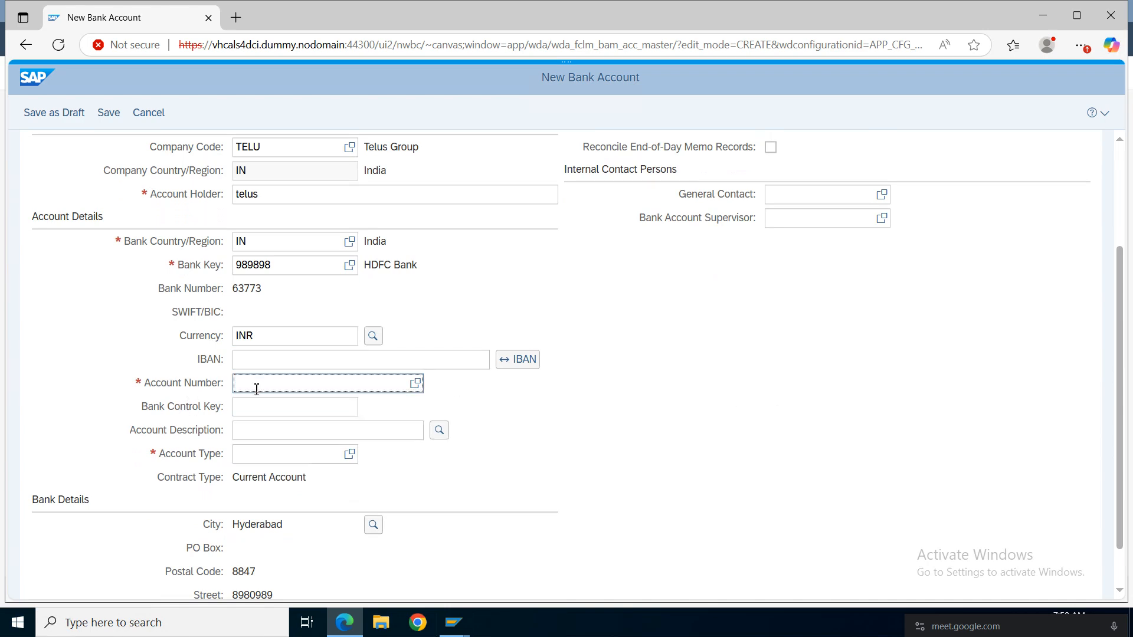
pyautogui.click(280, 456)
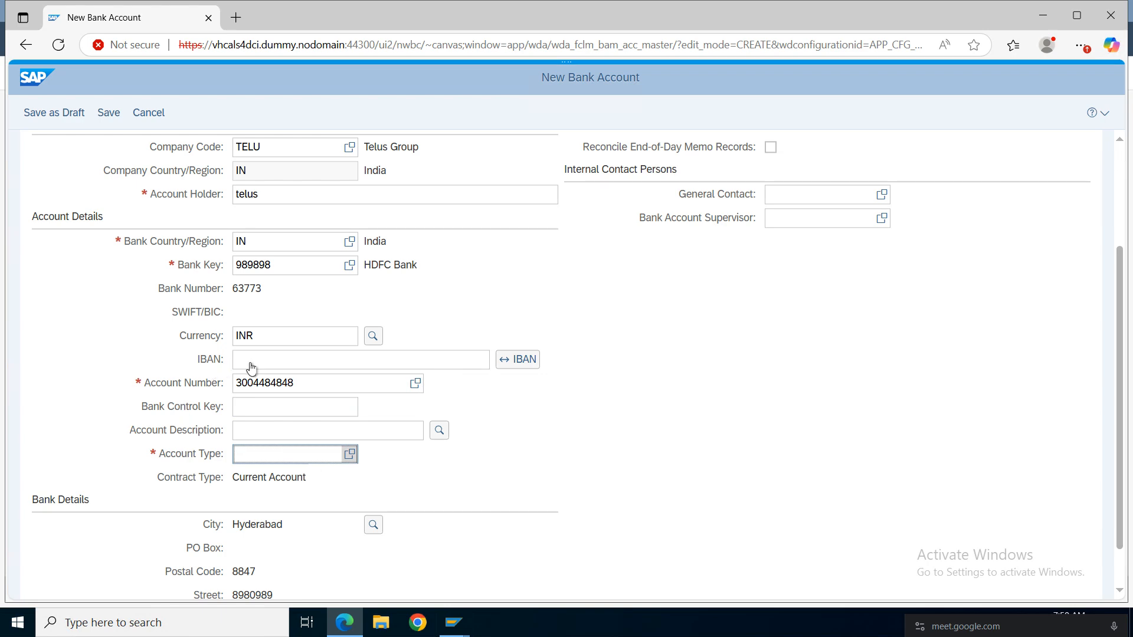
pyautogui.press('F4')
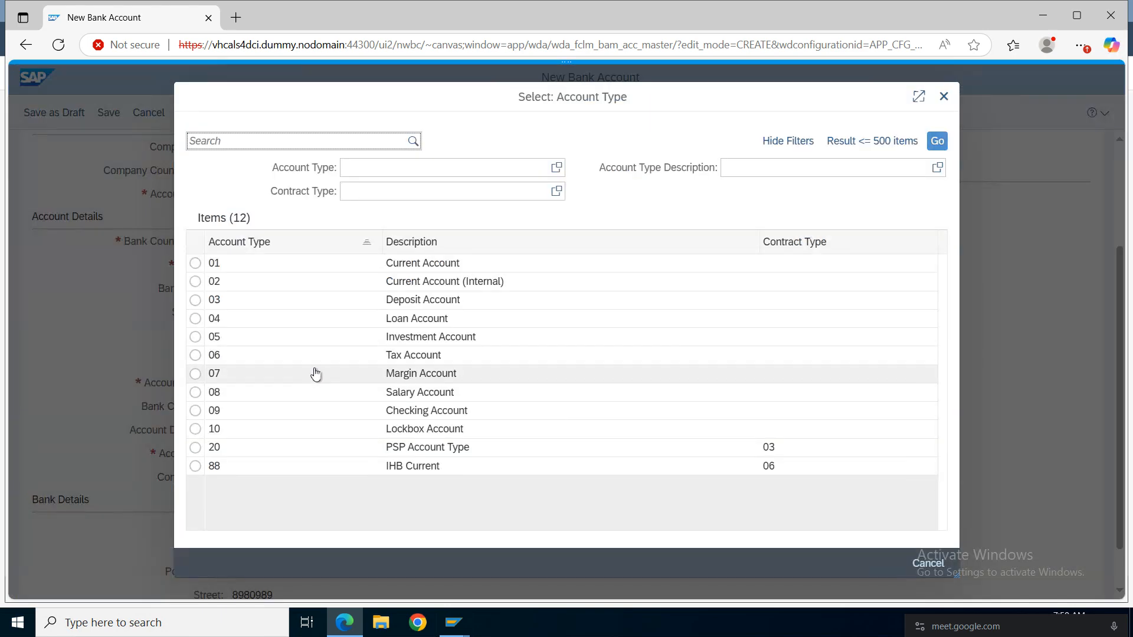
pyautogui.click(404, 271)
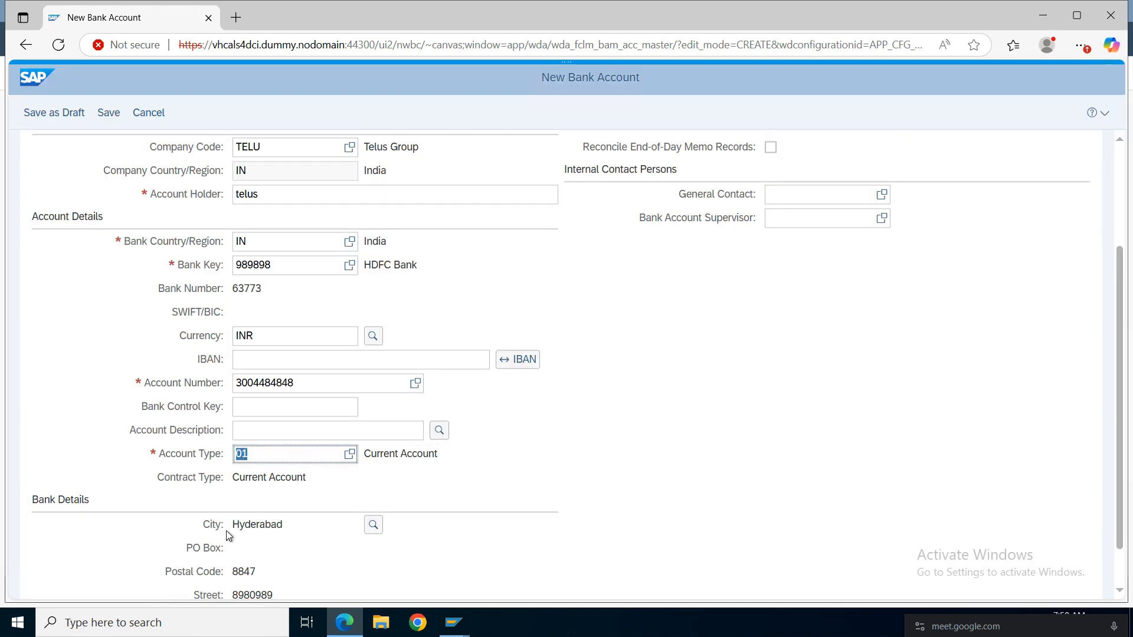
pyautogui.scroll(-2, 1128, 454)
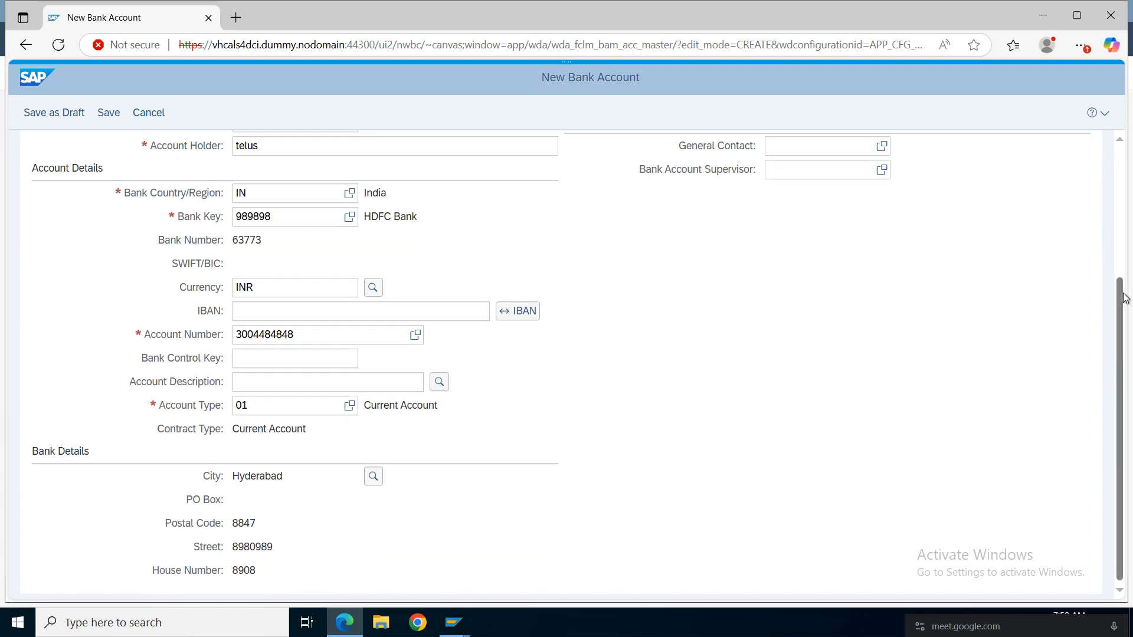
# Step: Add a house bank account connectivity entry for the new bank account and open its G/L account for entry
pyautogui.moveTo(1127, 345); pyautogui.dragTo(1126, 209)
pyautogui.click(154, 149)
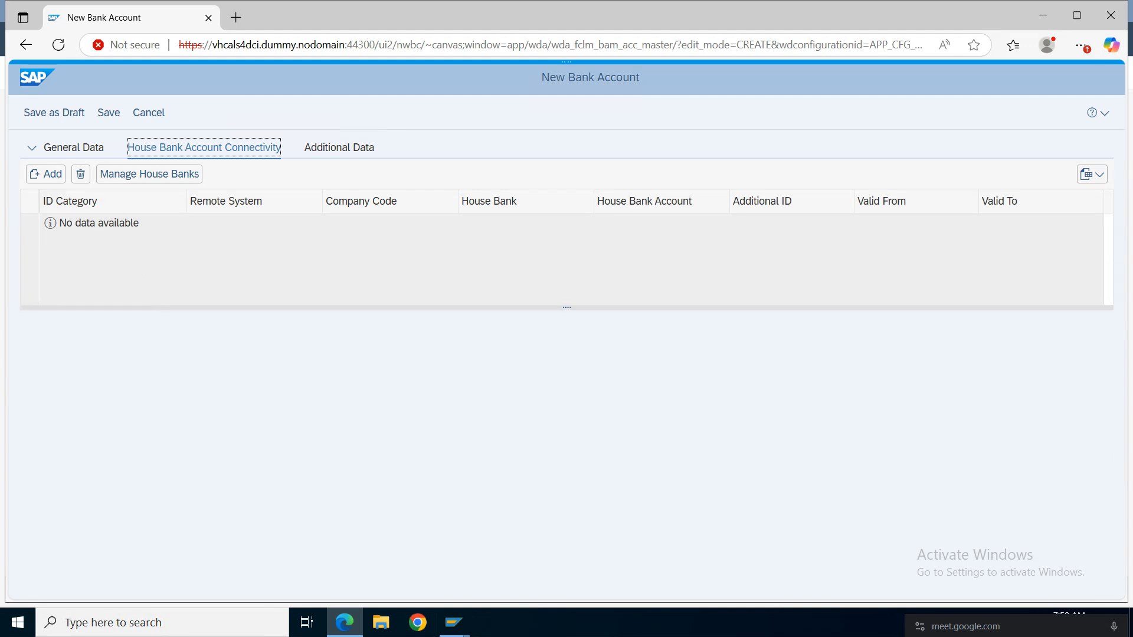
pyautogui.click(46, 173)
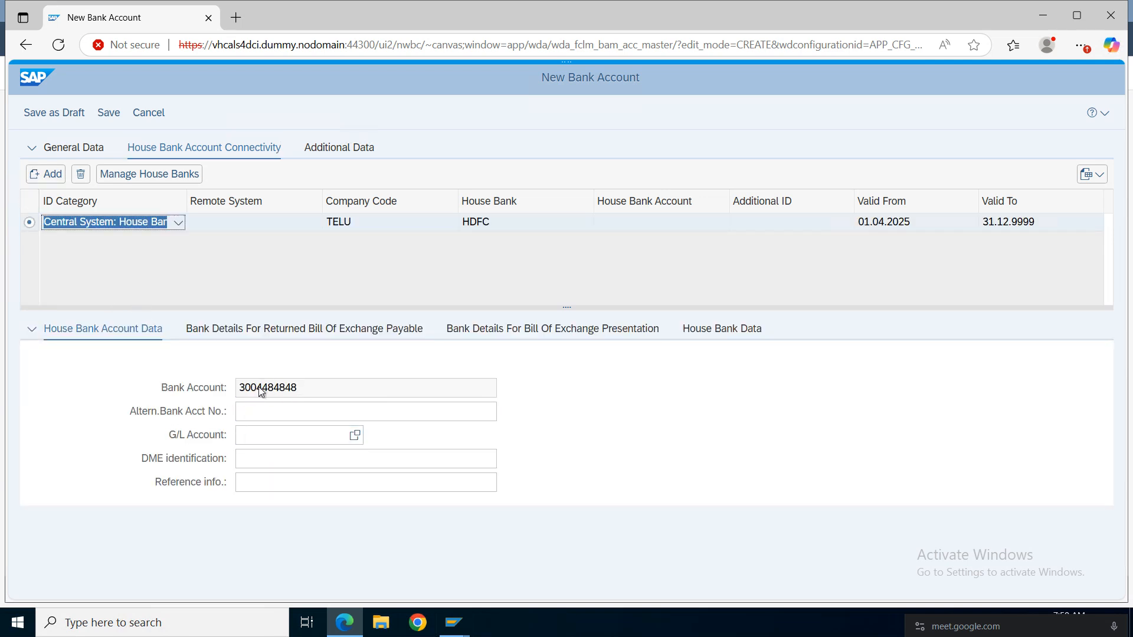
pyautogui.click(263, 438)
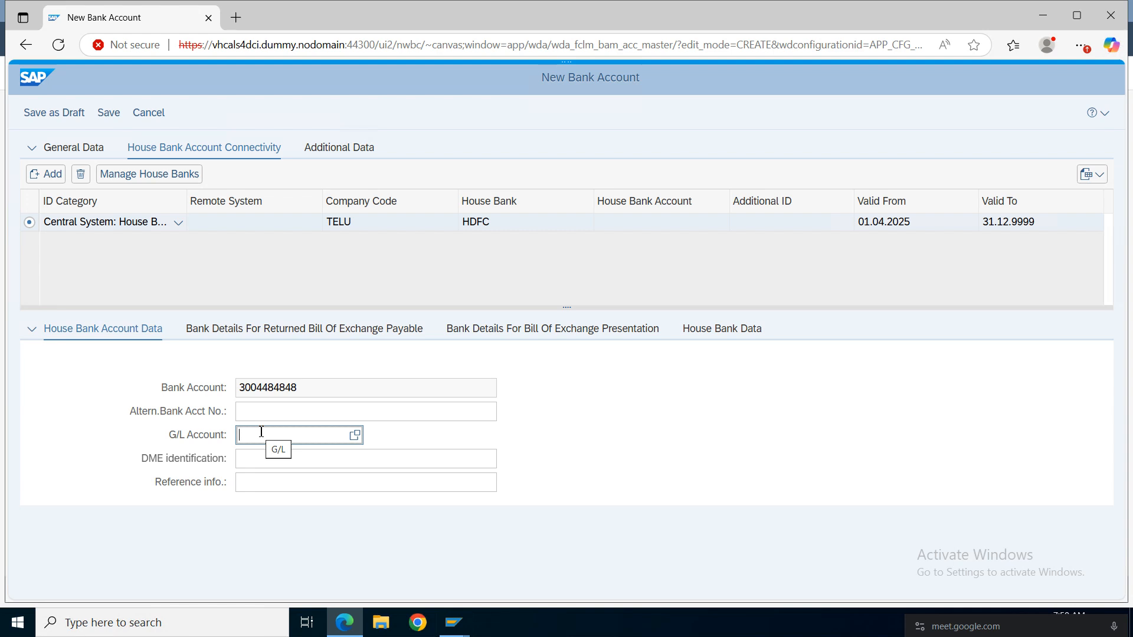
# Step: Switch to SAP GUI and open transaction FS00 in a new session
pyautogui.click(454, 622)
pyautogui.click(640, 564)
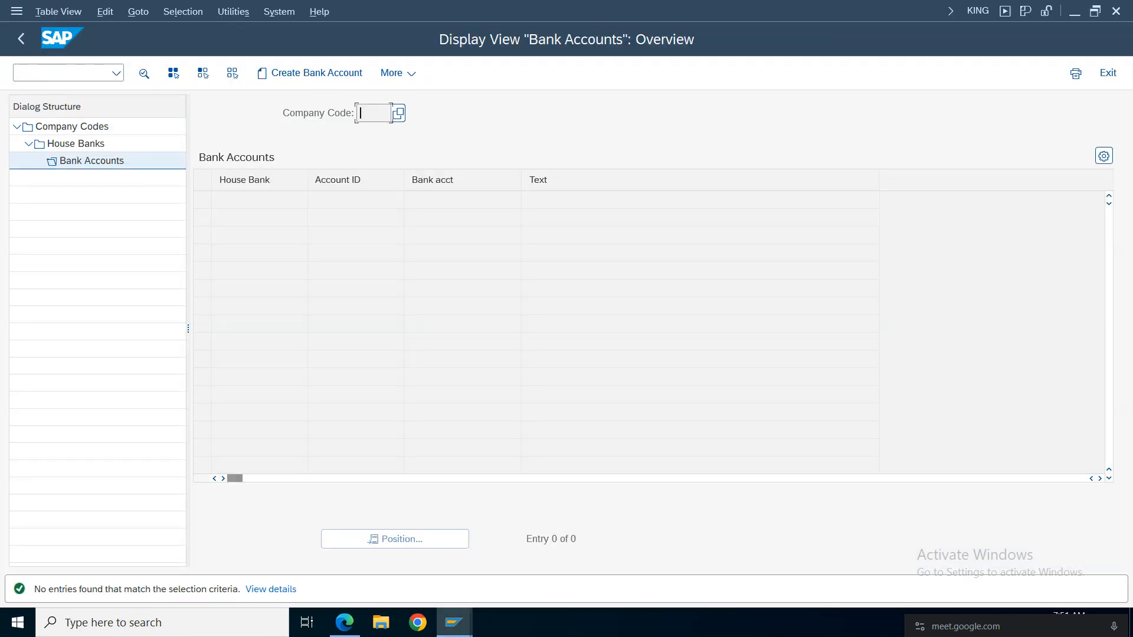
pyautogui.click(17, 11)
pyautogui.click(73, 174)
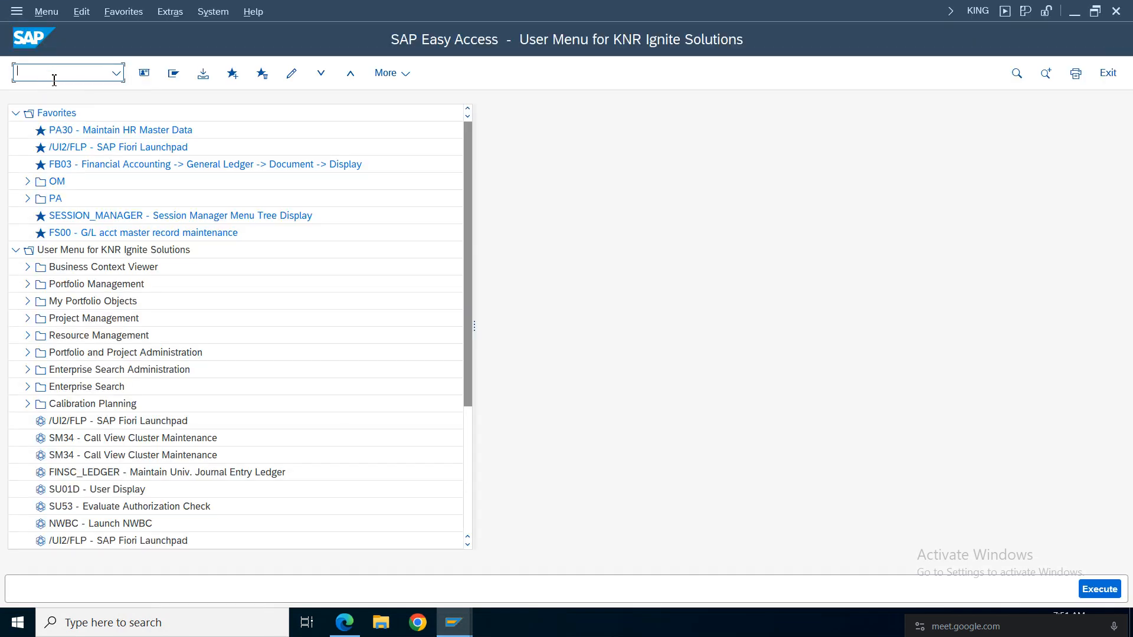
pyautogui.write('fs00')
pyautogui.press('Return')
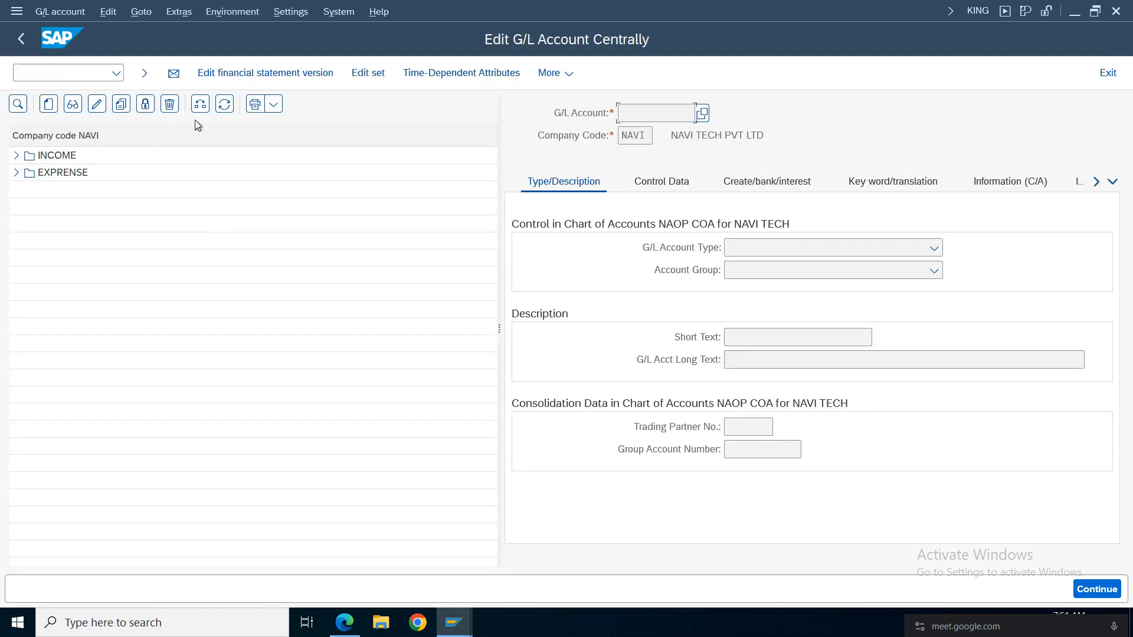
# Step: Change the G/L account tree to company code TELU and expand the Assets 1000 - 1999 group
pyautogui.click(200, 105)
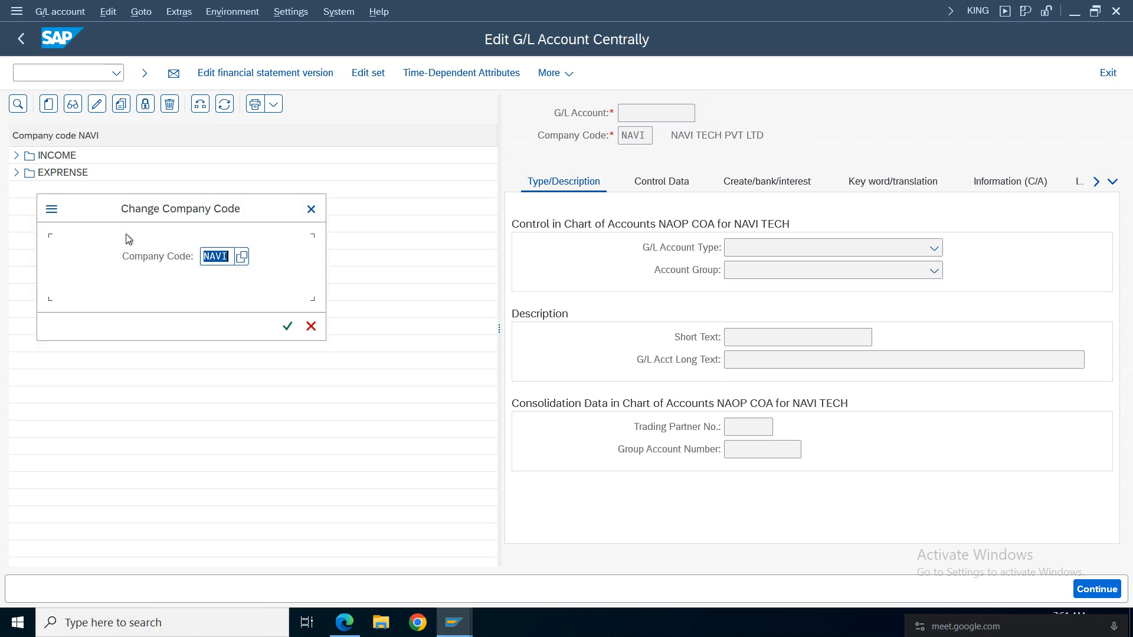
pyautogui.write('TELU')
pyautogui.press('Return')
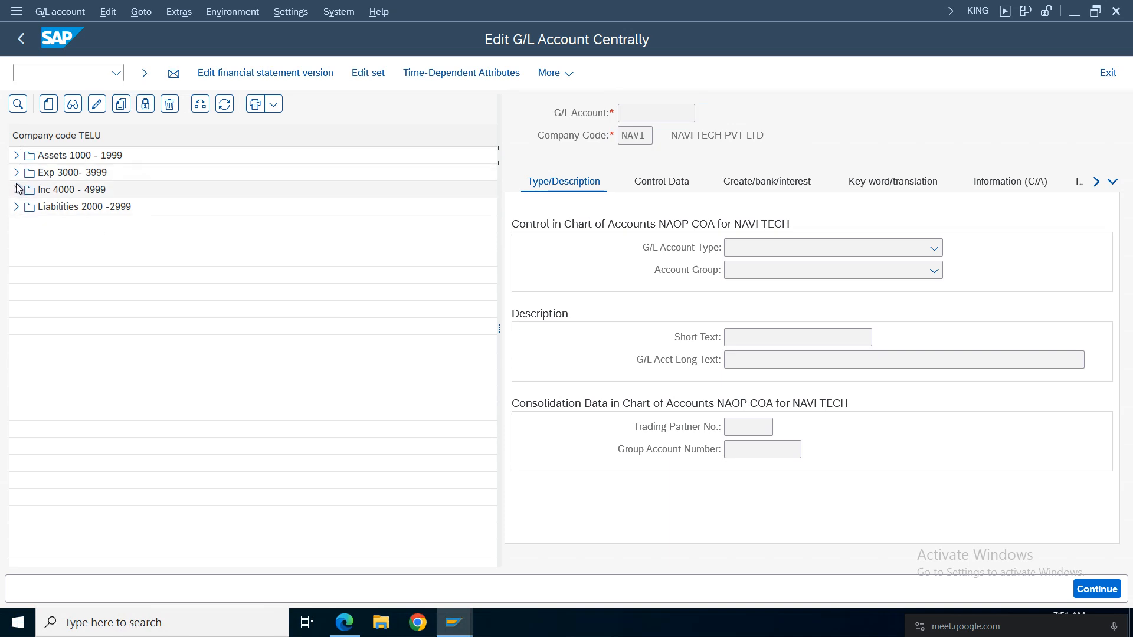
pyautogui.click(15, 155)
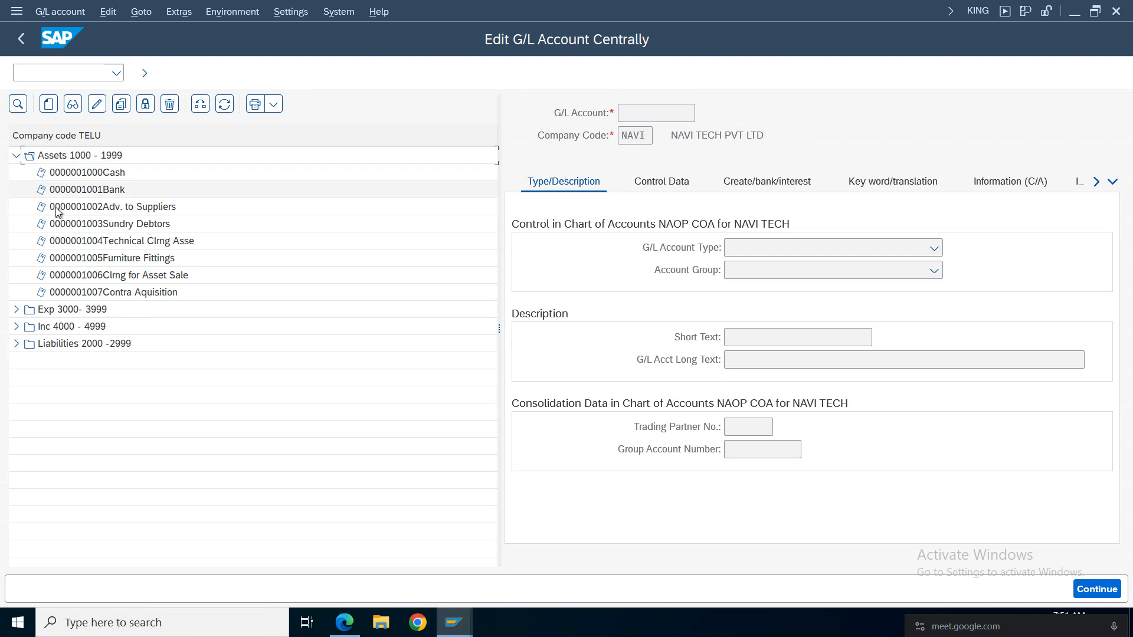
pyautogui.click(48, 105)
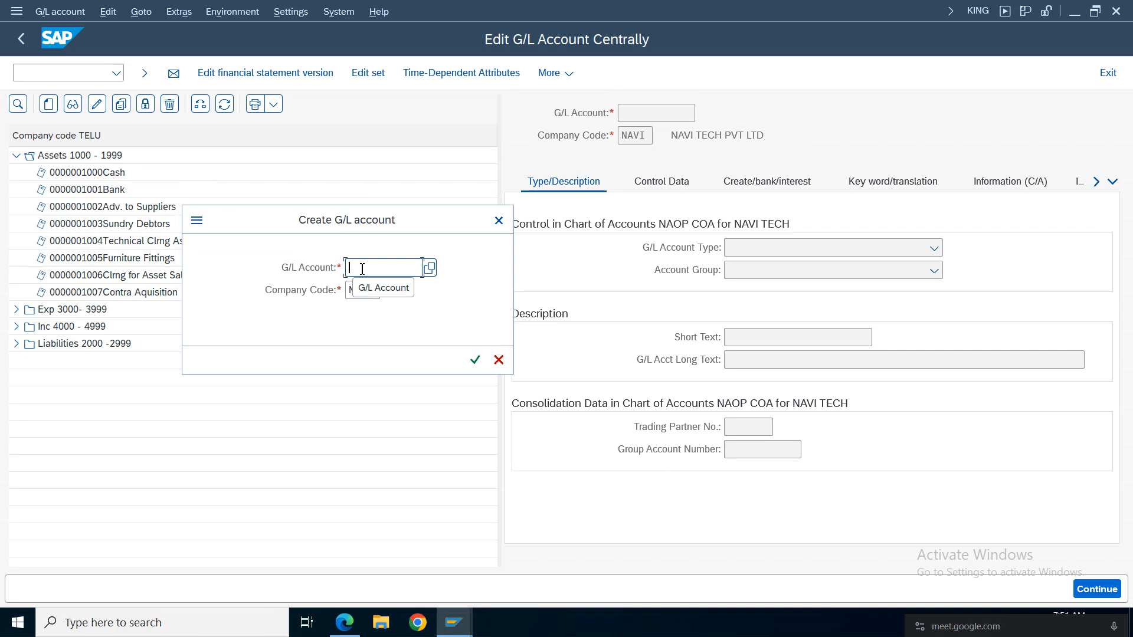
pyautogui.write('1008')
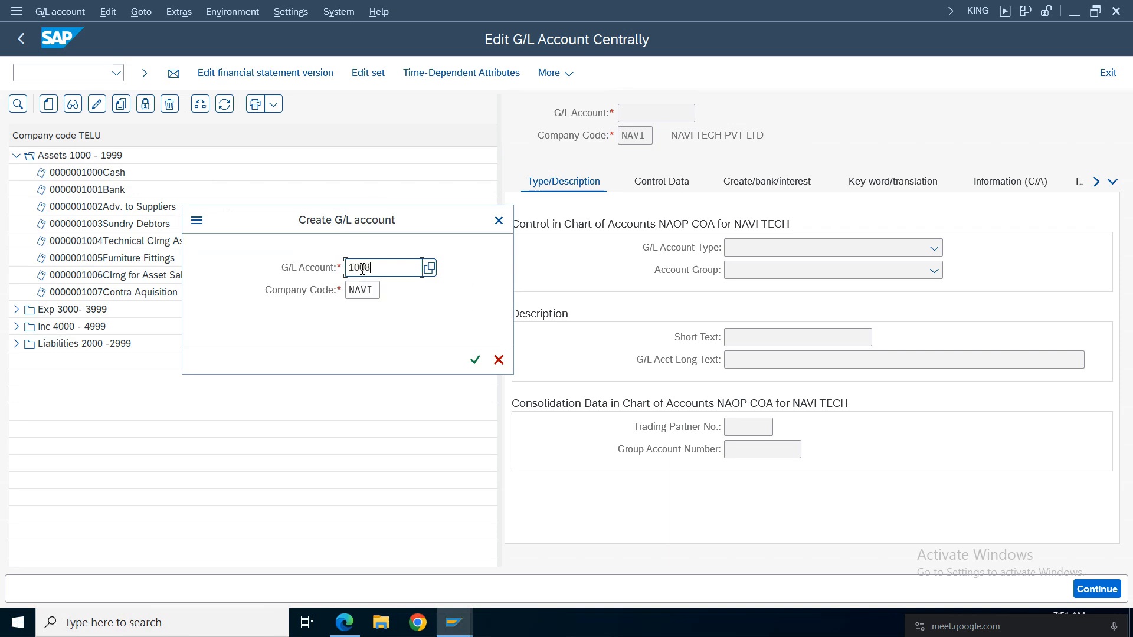
pyautogui.press('Return')
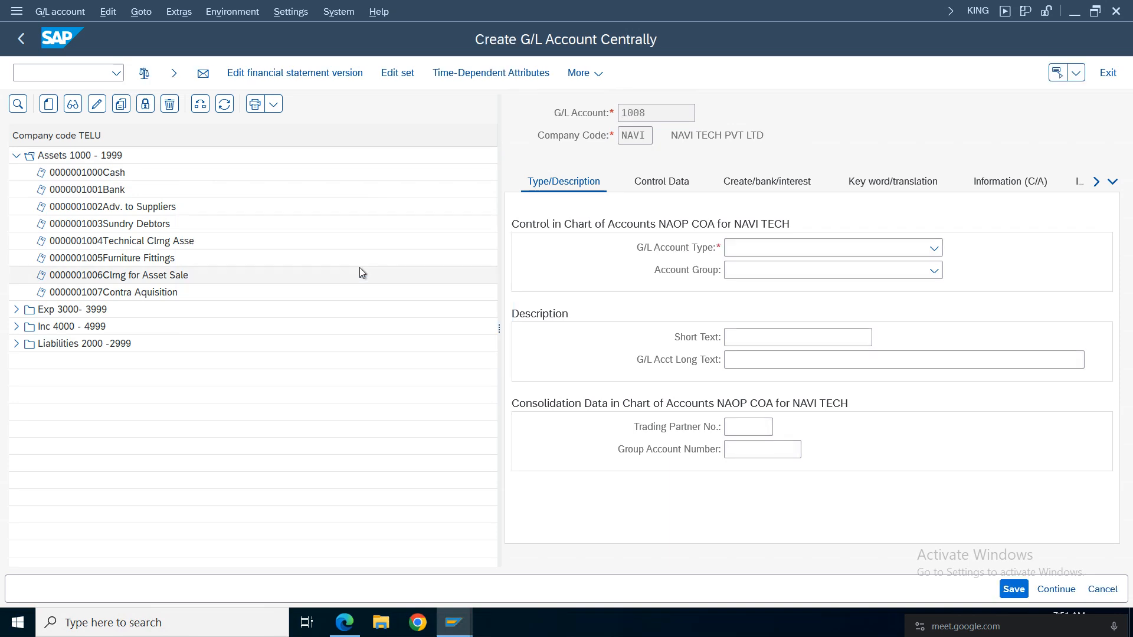
pyautogui.doubleClick(648, 135)
pyautogui.click(49, 105)
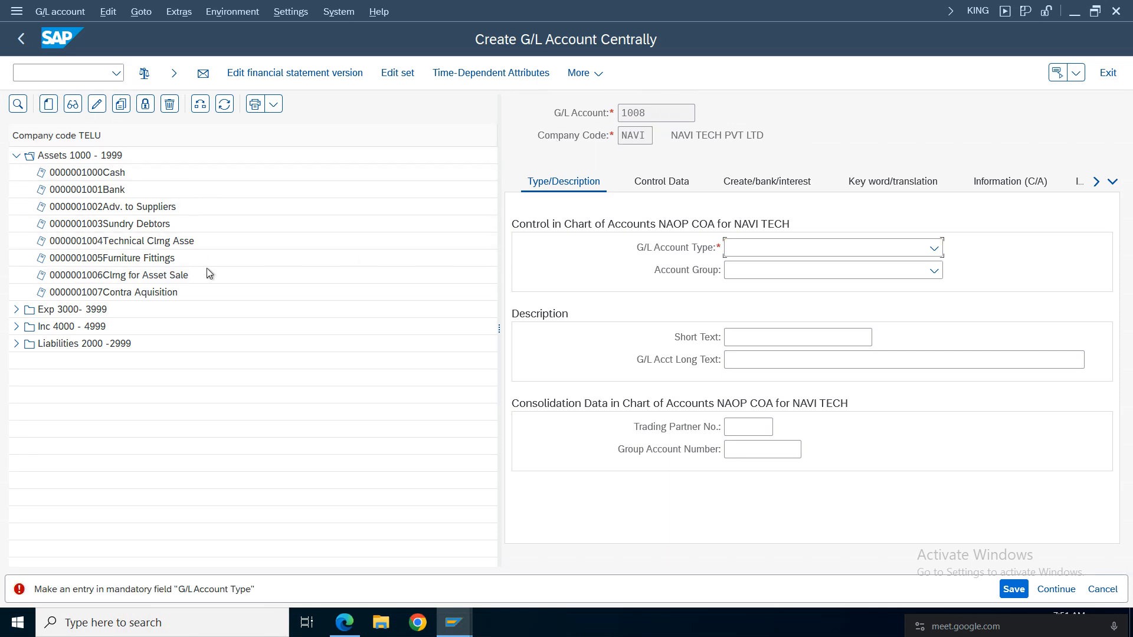
pyautogui.click(1108, 72)
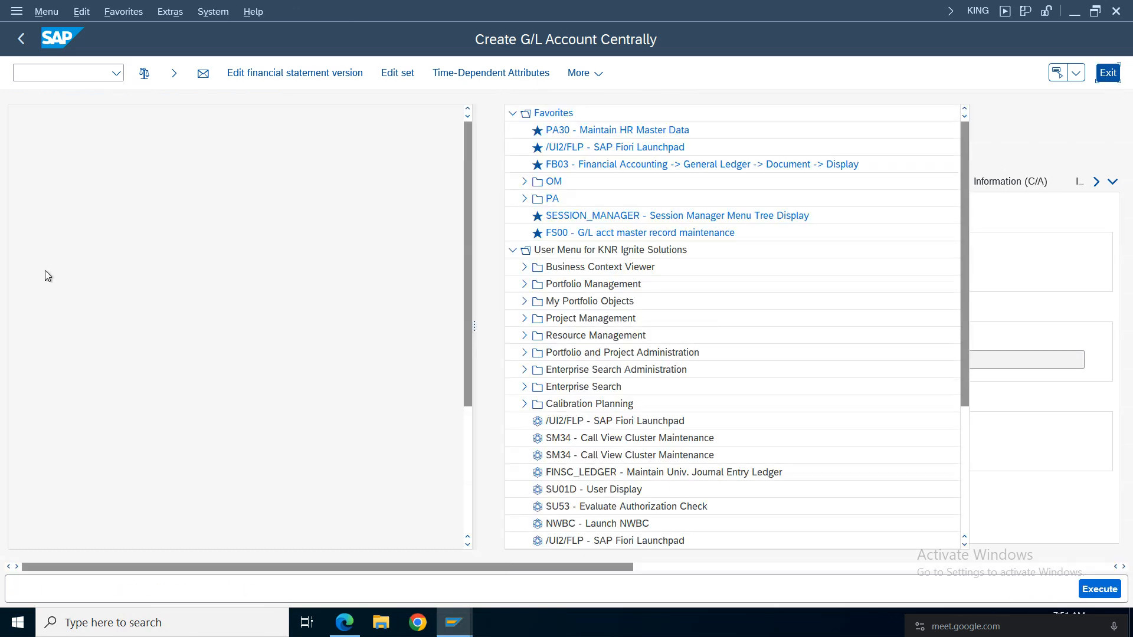
# Step: Reopen transaction FS00, set the account tree's company code to TELU and list its Assets 1000 - 1999 accounts
pyautogui.click(117, 74)
pyautogui.click(34, 97)
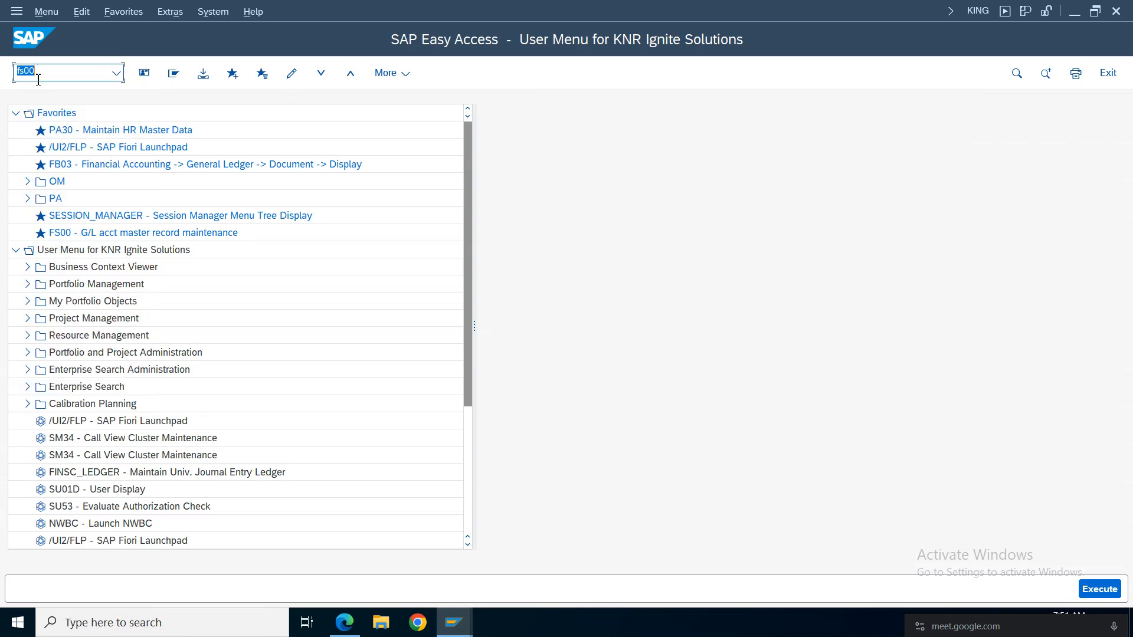
pyautogui.press('Return')
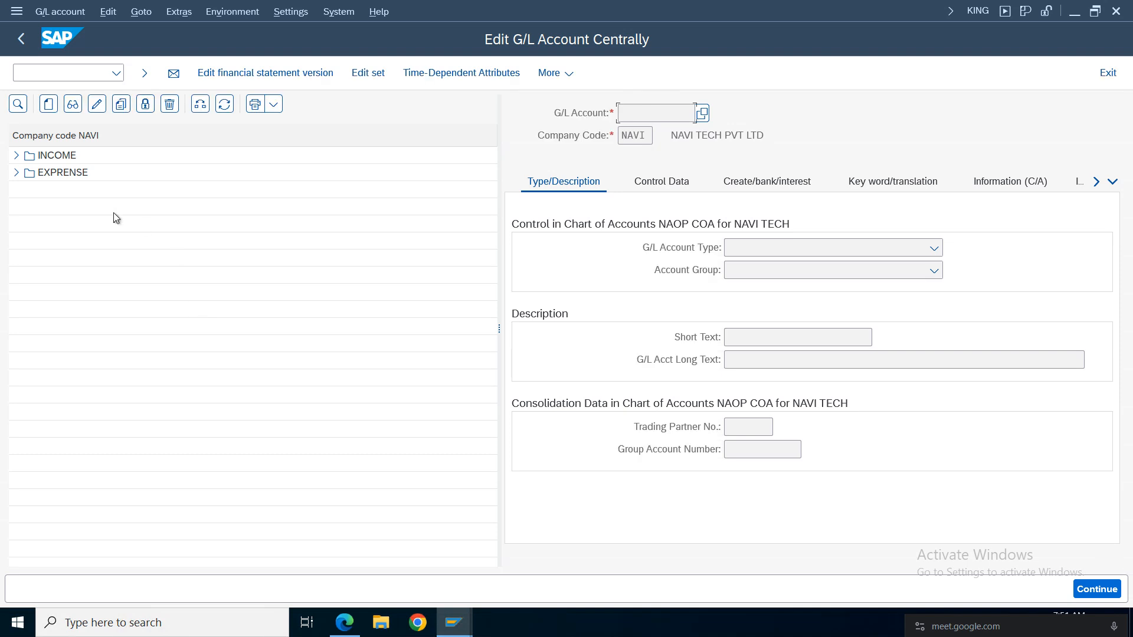
pyautogui.click(200, 104)
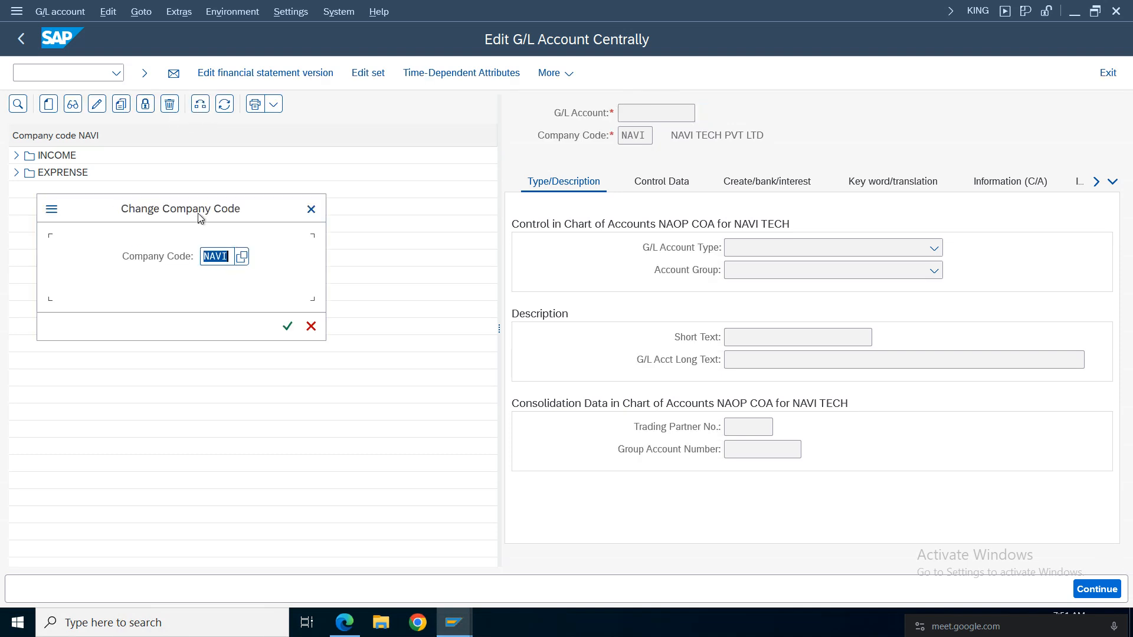
pyautogui.write('TELU')
pyautogui.press('Return')
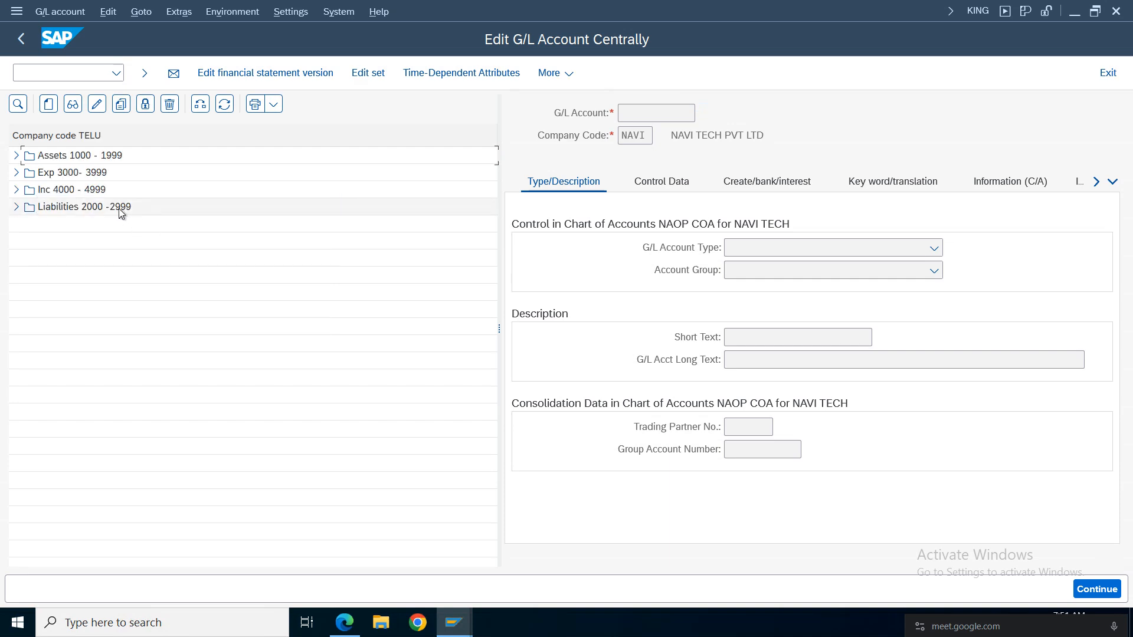
pyautogui.click(21, 158)
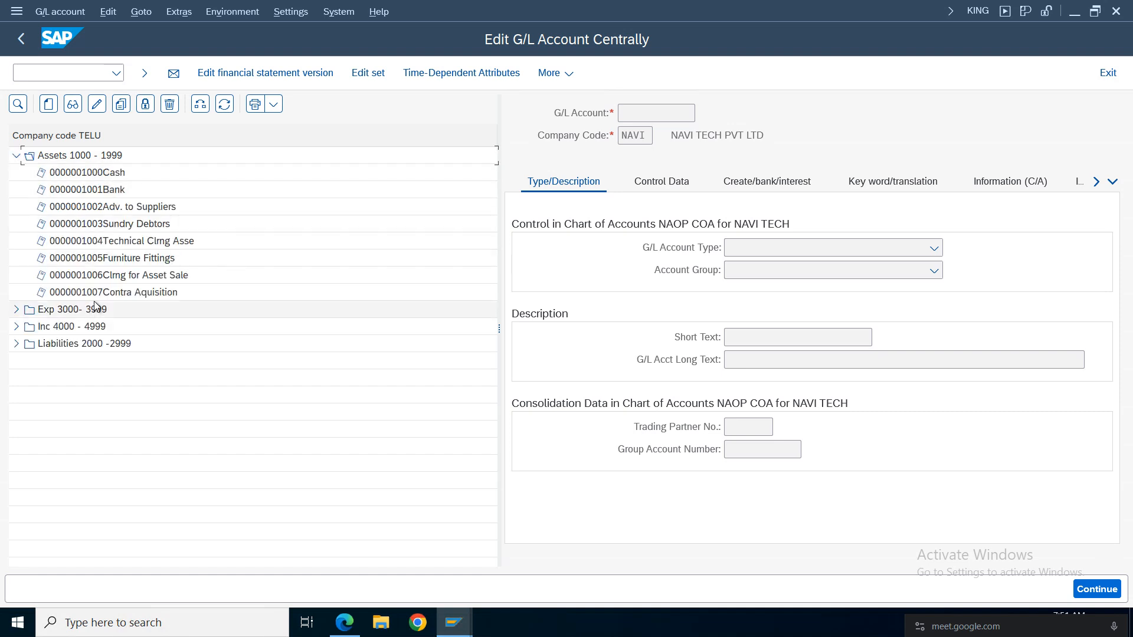
# Step: Start creating G/L account 1008 in company code TELU
pyautogui.click(48, 104)
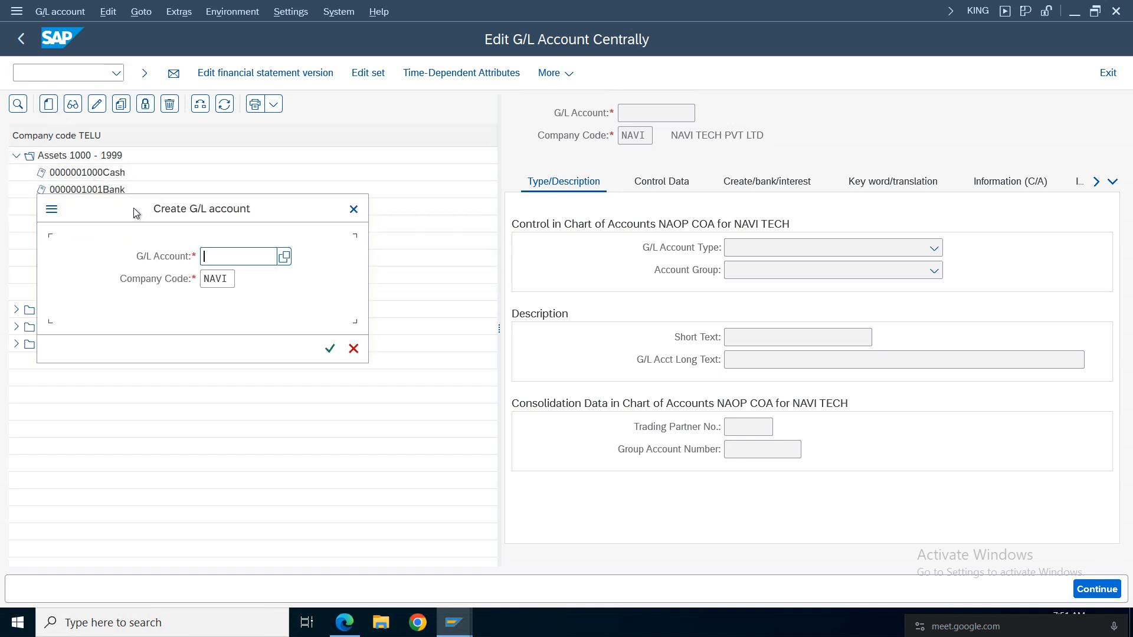
pyautogui.click(491, 322)
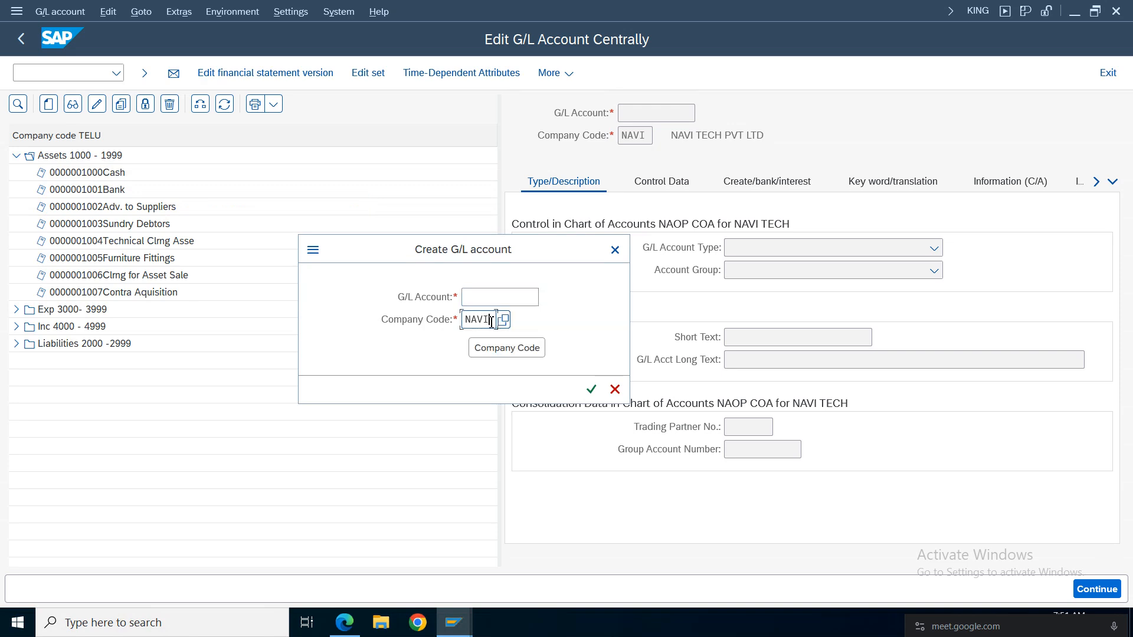
pyautogui.press('BackSpace')
pyautogui.press('BackSpace')
pyautogui.press('BackSpace')
pyautogui.press('BackSpace')
pyautogui.write('telu')
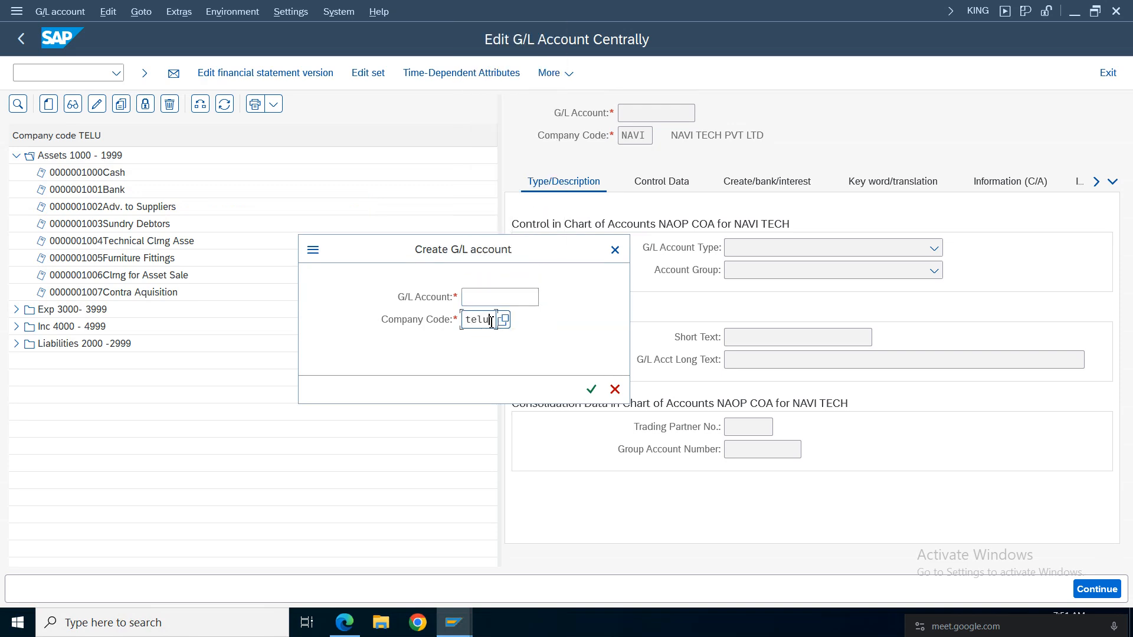
pyautogui.click(493, 298)
pyautogui.write('1008')
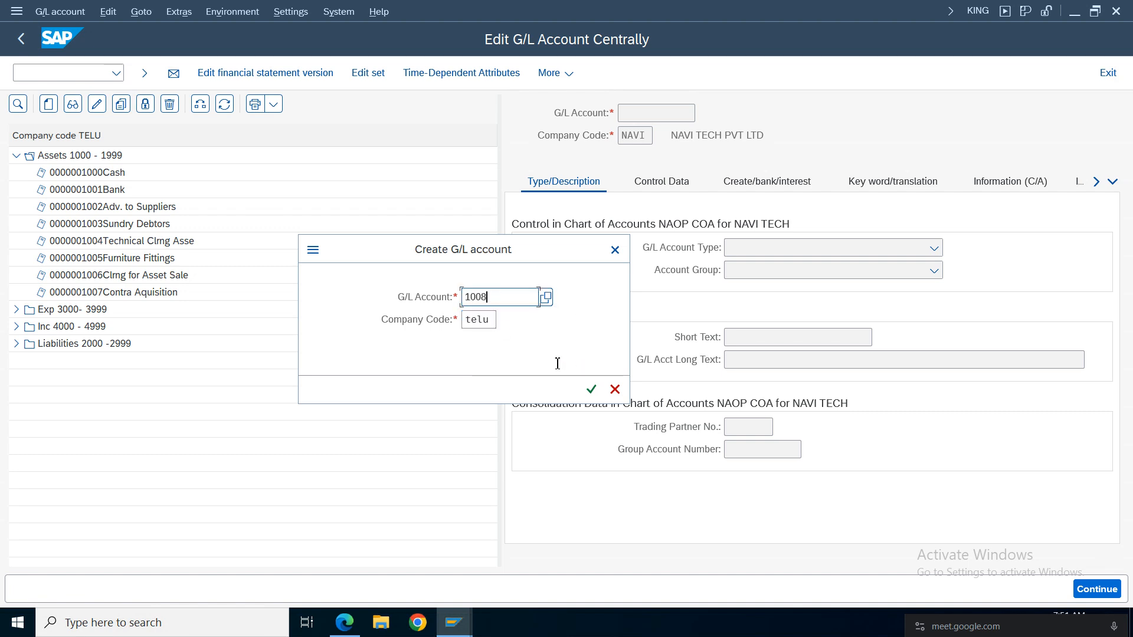
pyautogui.click(591, 389)
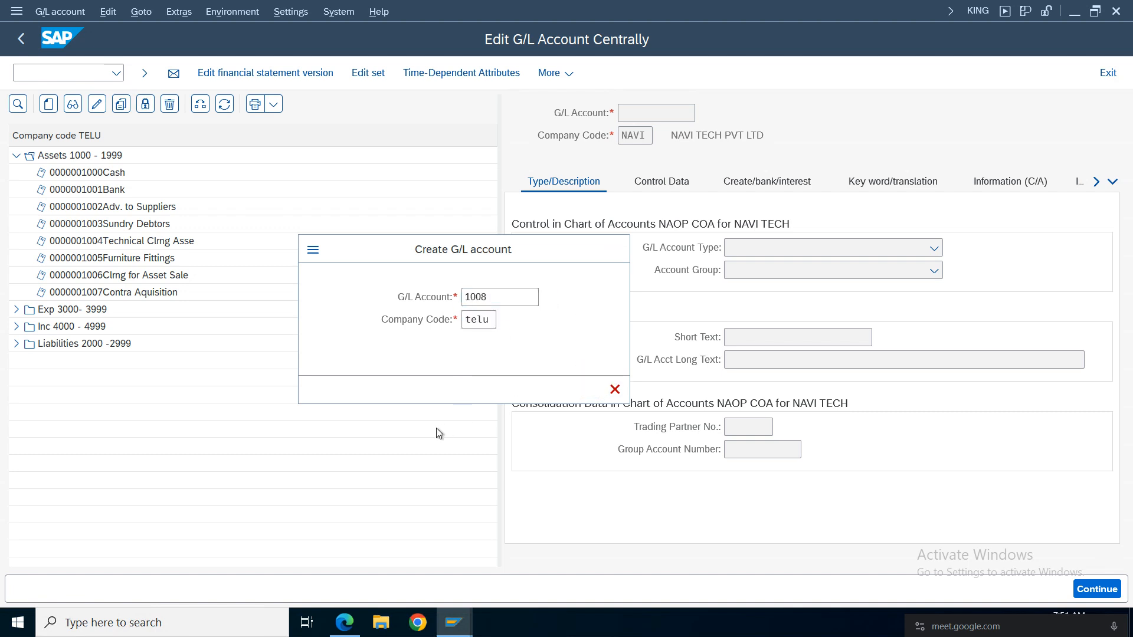
# Step: Classify account 1008 as a Balance Sheet Account in account group Assets 1000 - 1999
pyautogui.click(932, 248)
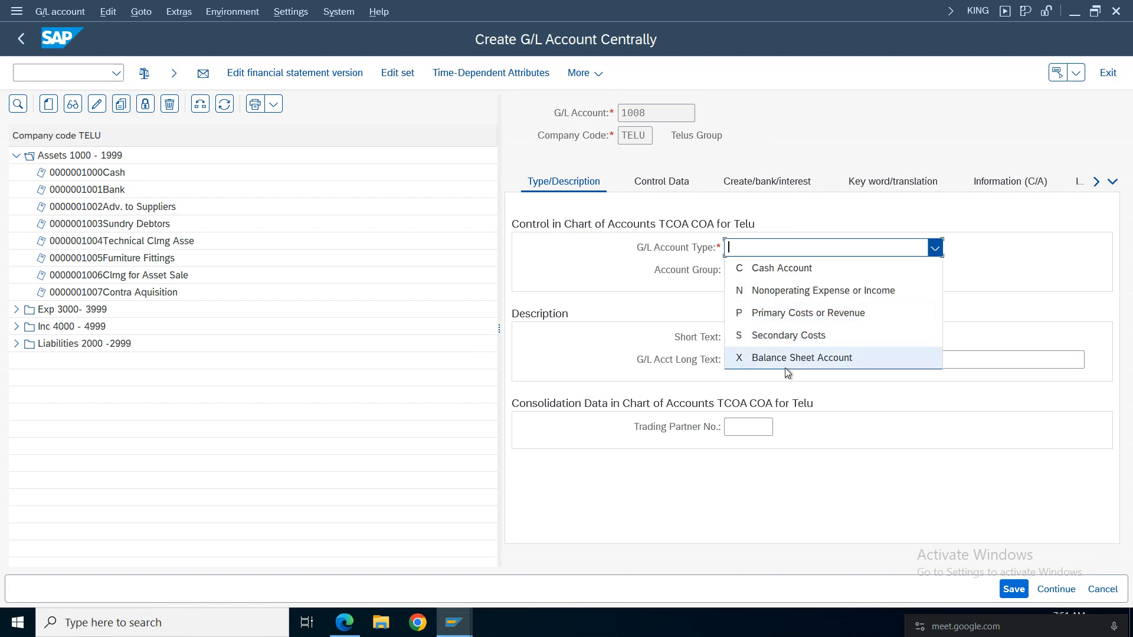
pyautogui.click(781, 359)
pyautogui.click(777, 277)
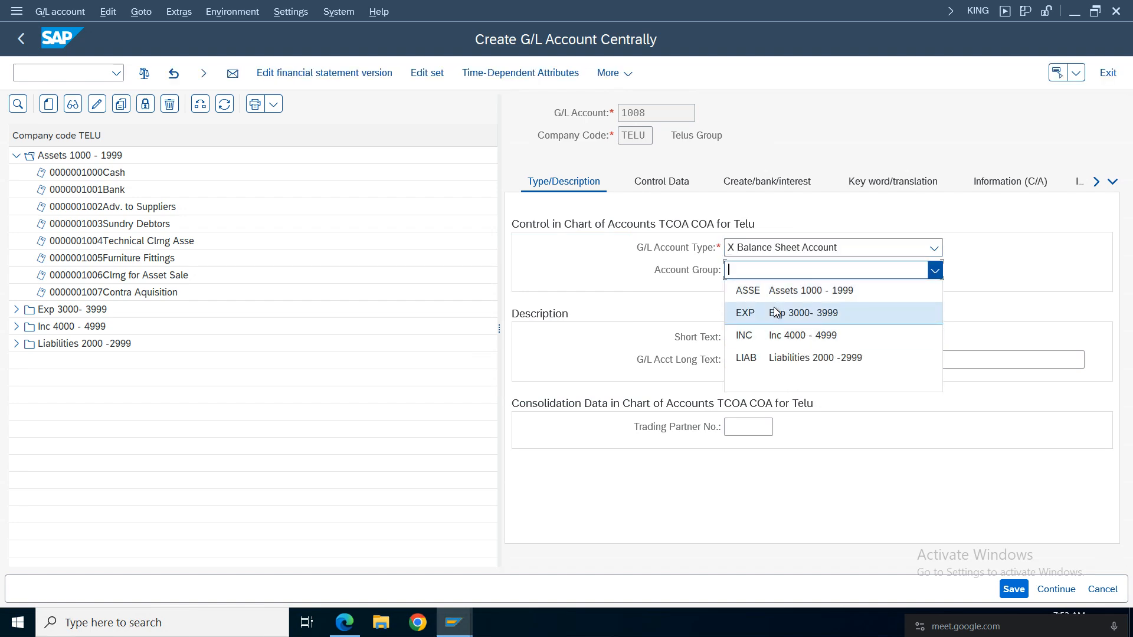
pyautogui.click(767, 290)
# Step: Enter HDFC Main Bank as both the short text and the long text of account 1008
pyautogui.click(777, 339)
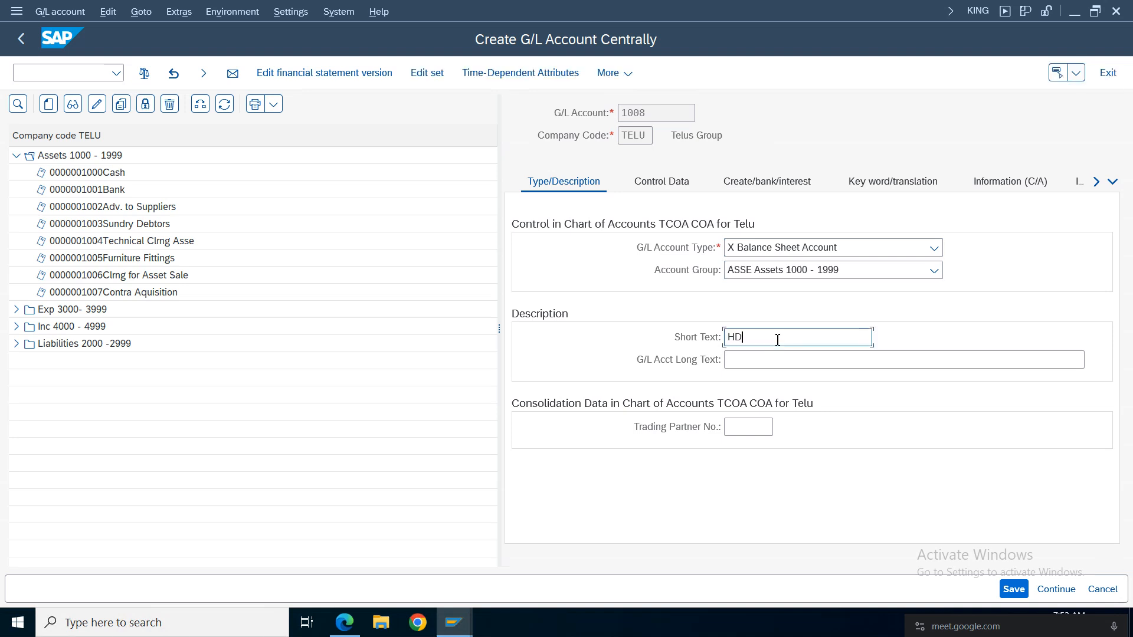
pyautogui.write('HDFC Main Bank')
pyautogui.moveTo(812, 329); pyautogui.dragTo(549, 332)
pyautogui.hotkey('ctrl', 'c')
pyautogui.click(732, 360)
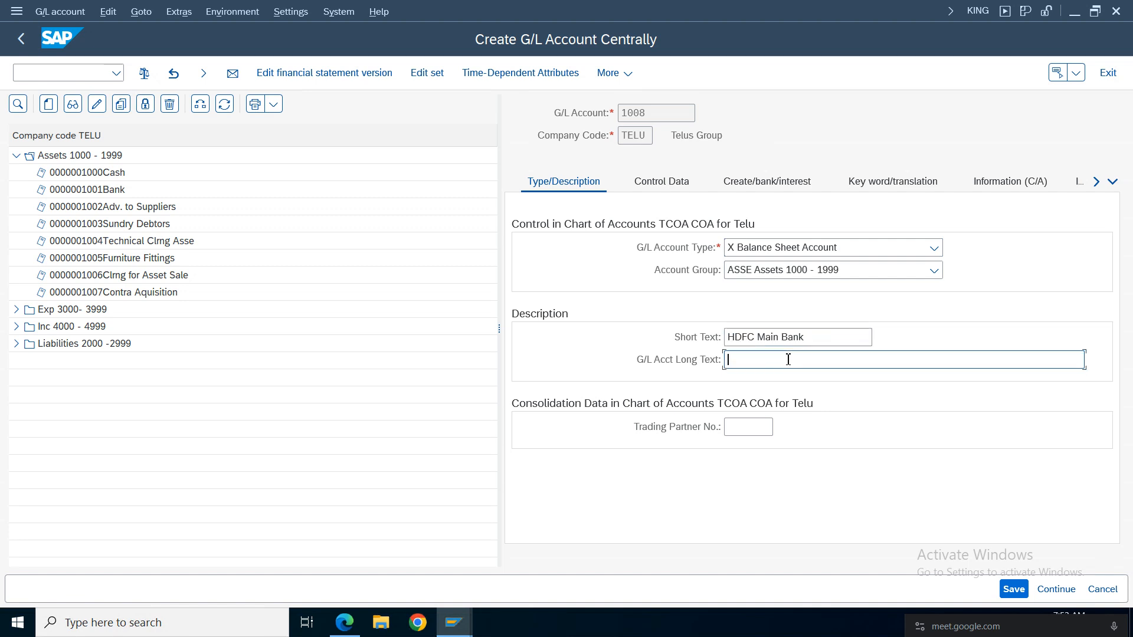
pyautogui.hotkey('ctrl', 'v')
# Step: In account 1008's control data, enable balances in local currency only and set the sort key to 001
pyautogui.click(654, 195)
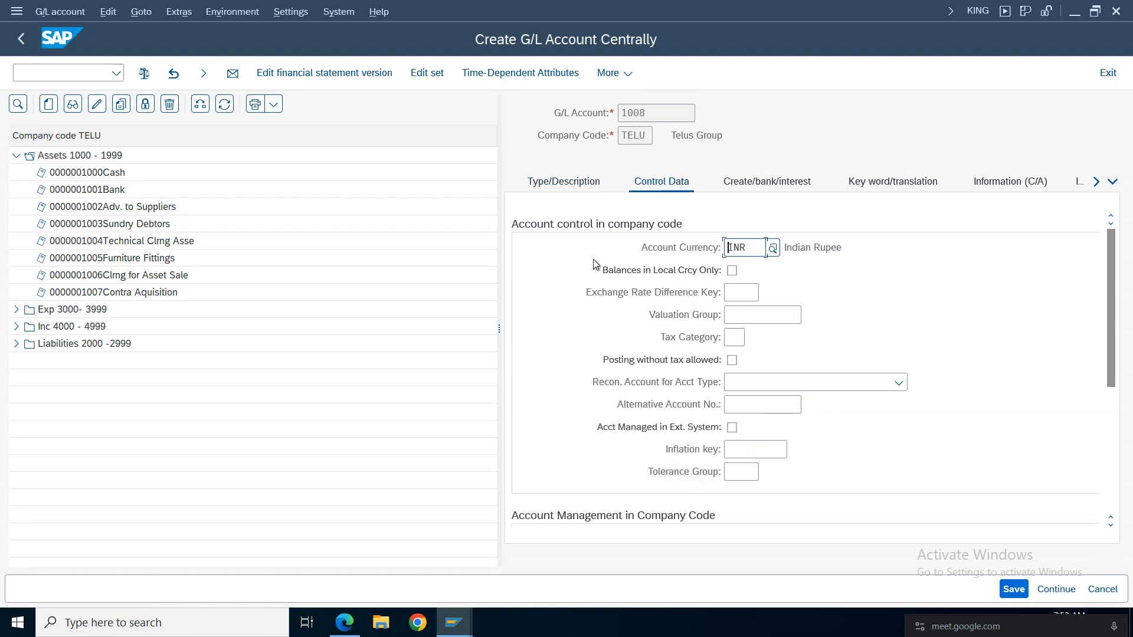
pyautogui.click(731, 270)
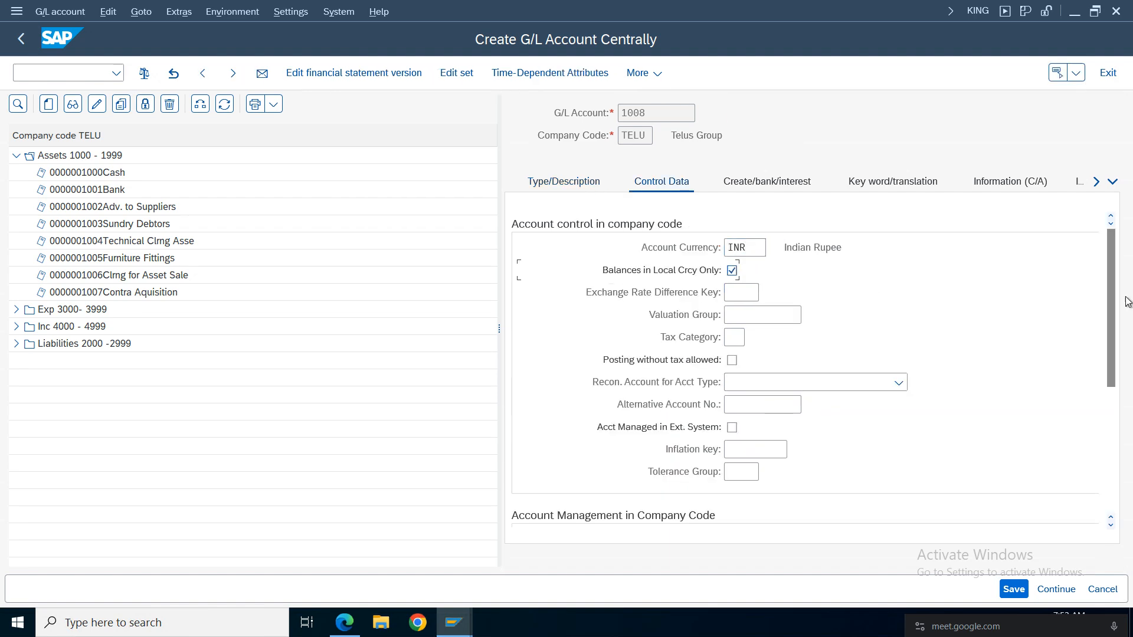
pyautogui.moveTo(1114, 293); pyautogui.dragTo(1114, 368)
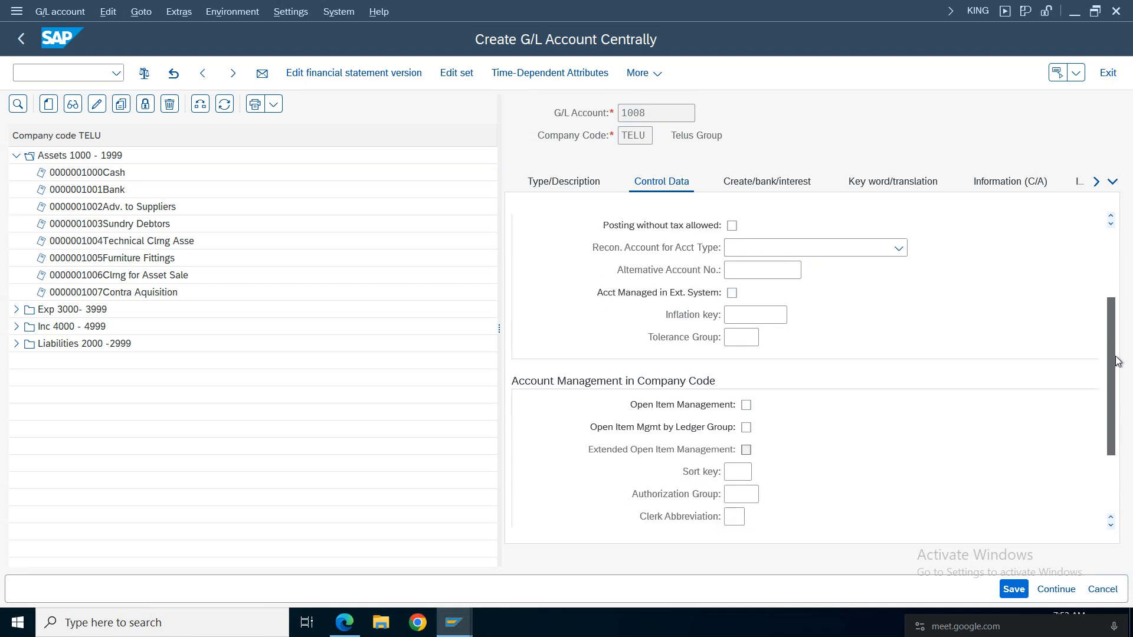
pyautogui.click(738, 472)
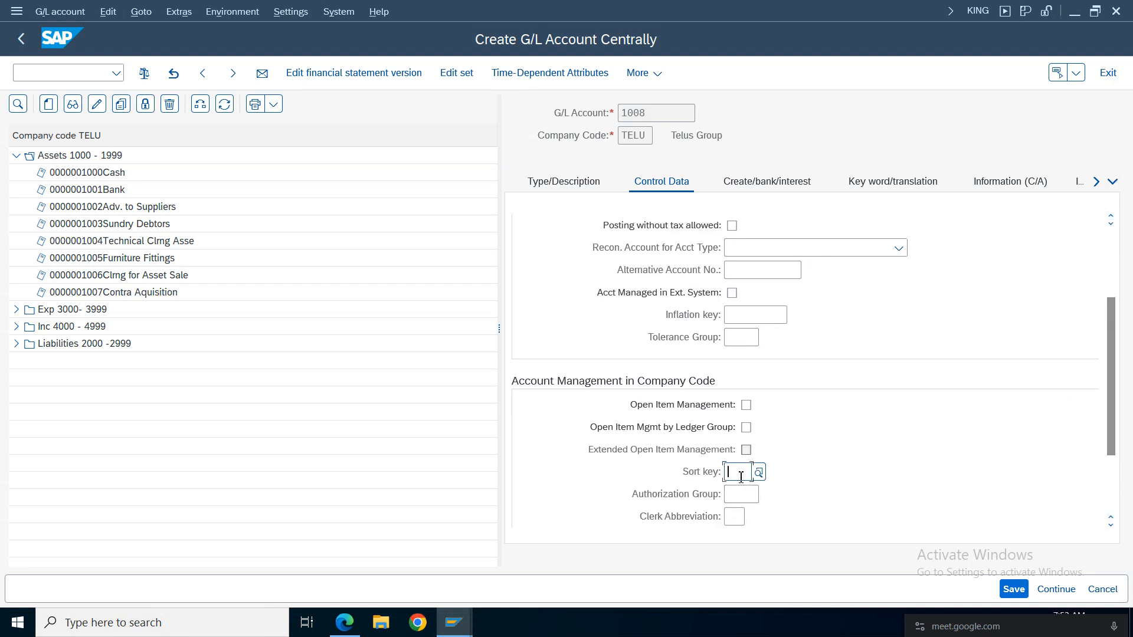
pyautogui.click(742, 538)
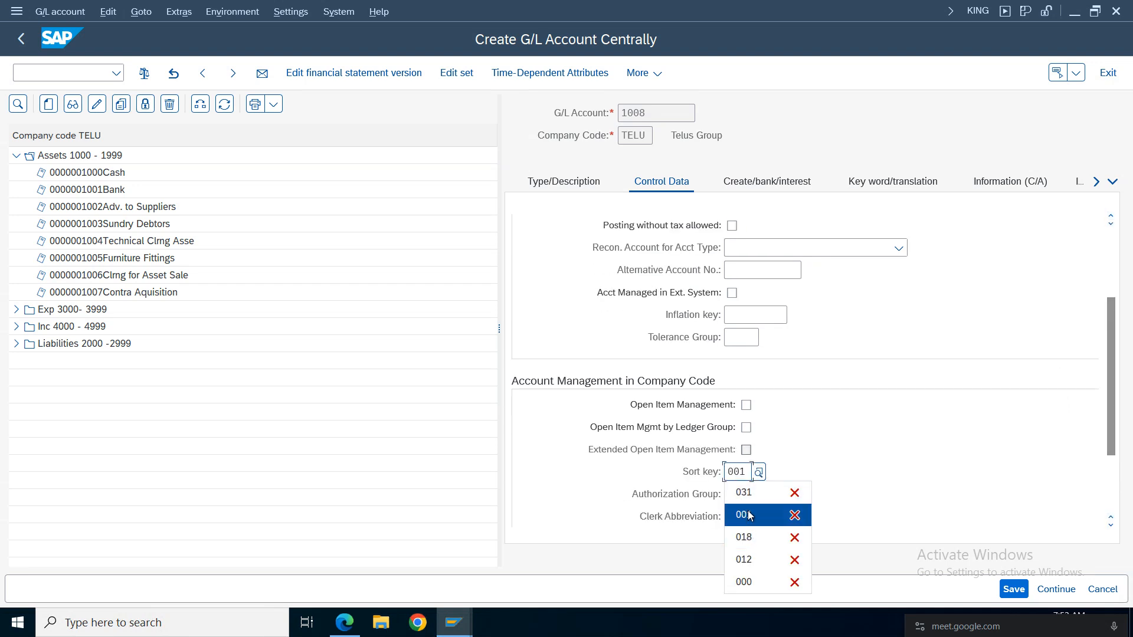
# Step: Assign field status group G005, Bank accounts (obligatory value date), to account 1008 and save the account
pyautogui.click(791, 182)
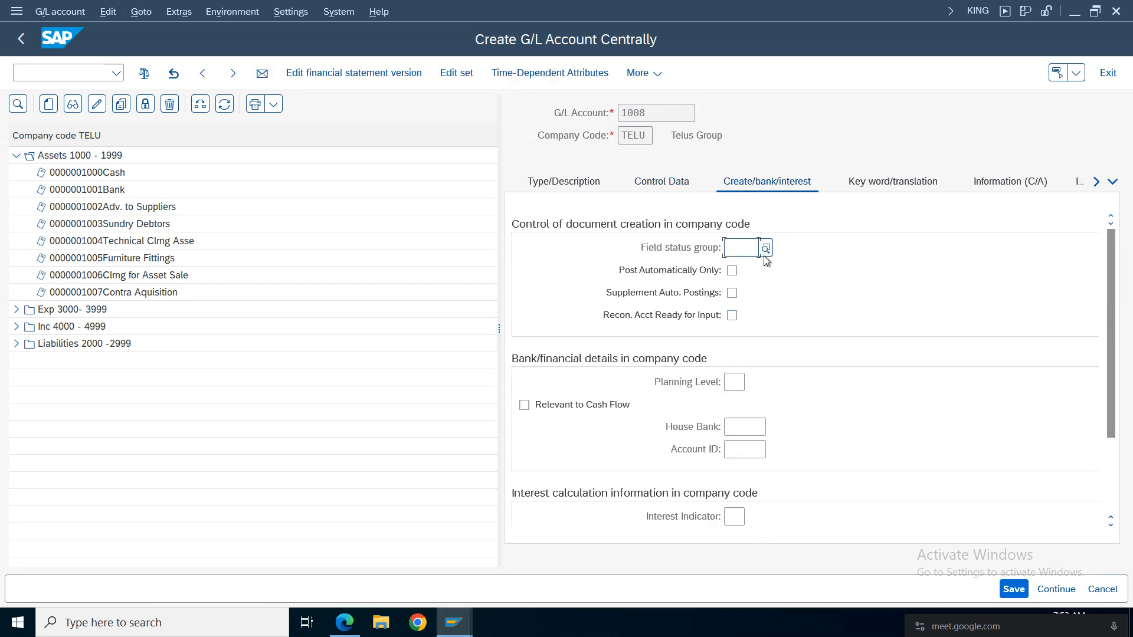
pyautogui.click(766, 253)
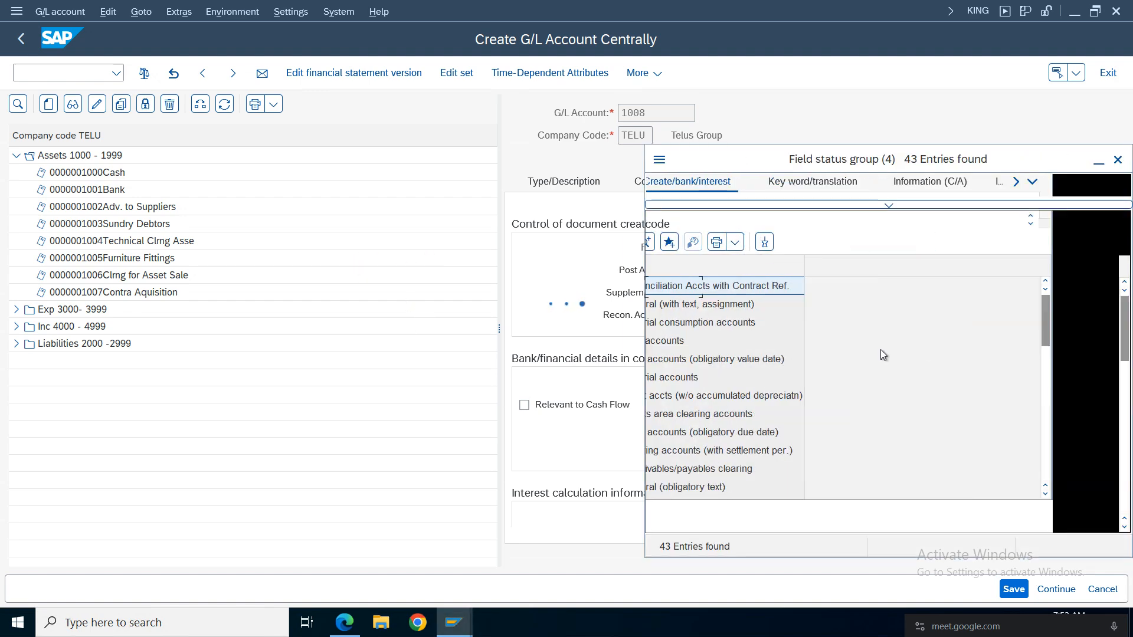
pyautogui.doubleClick(734, 361)
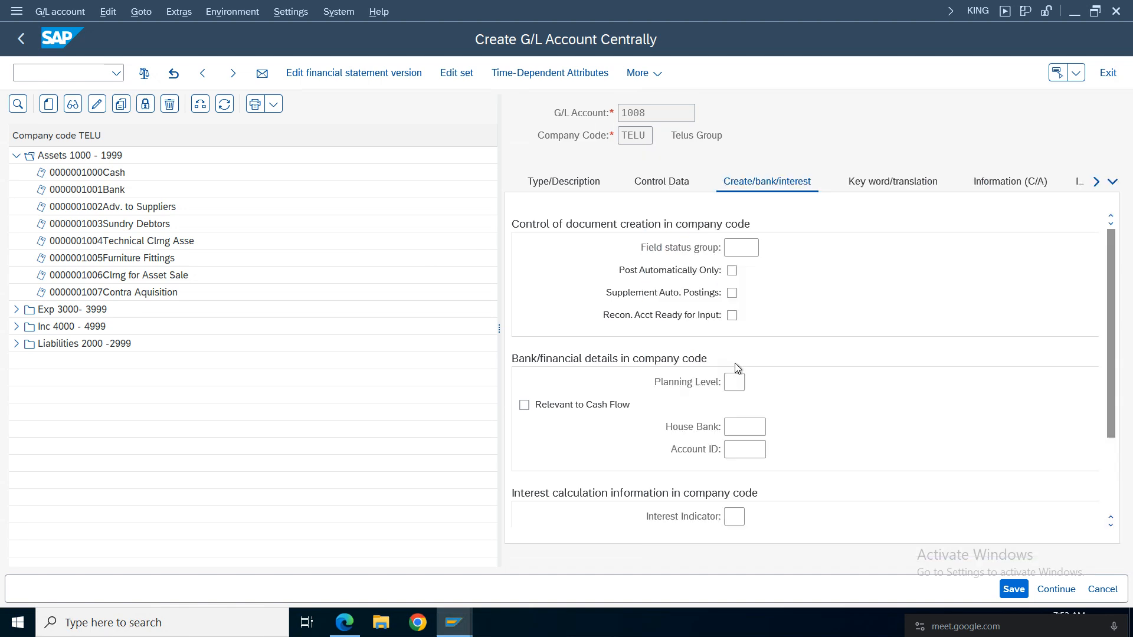
pyautogui.click(1003, 596)
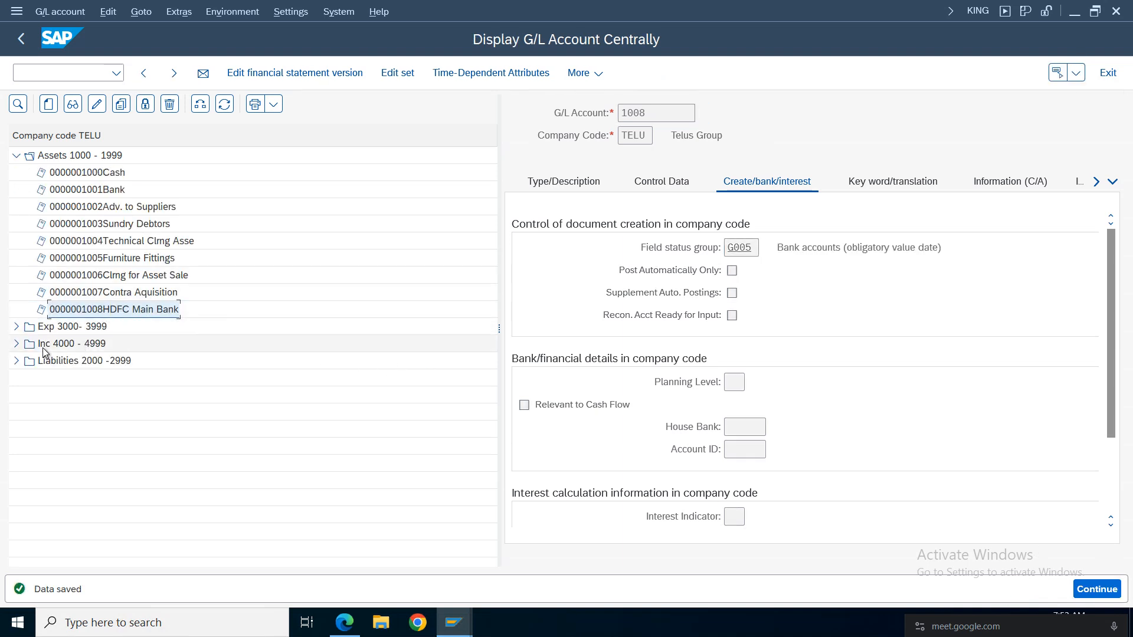
pyautogui.click(103, 315)
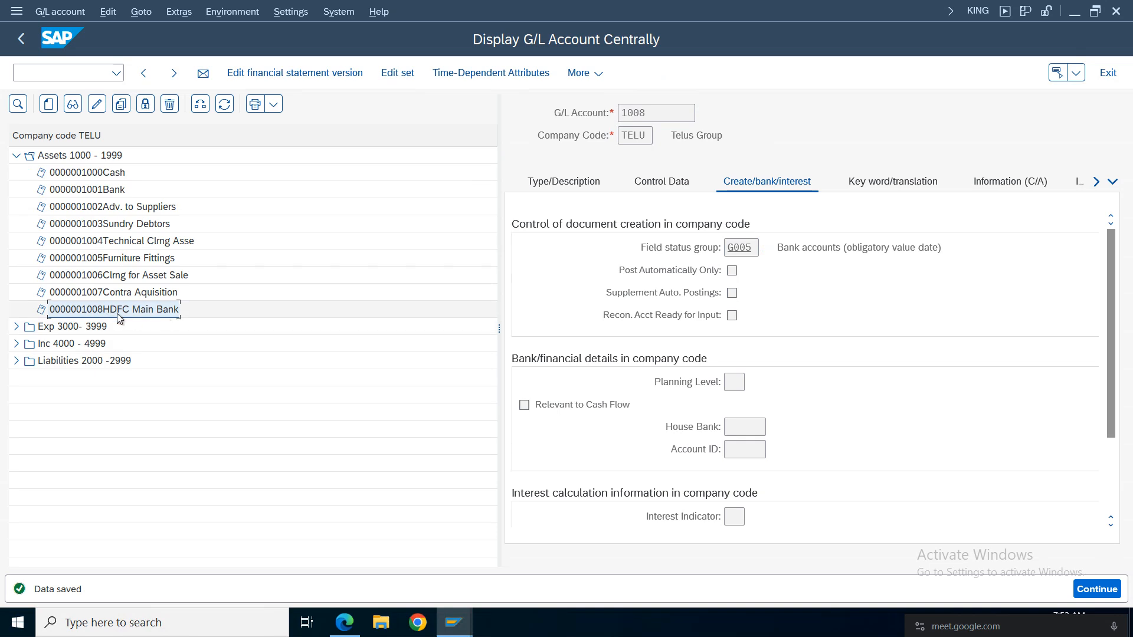
pyautogui.click(48, 104)
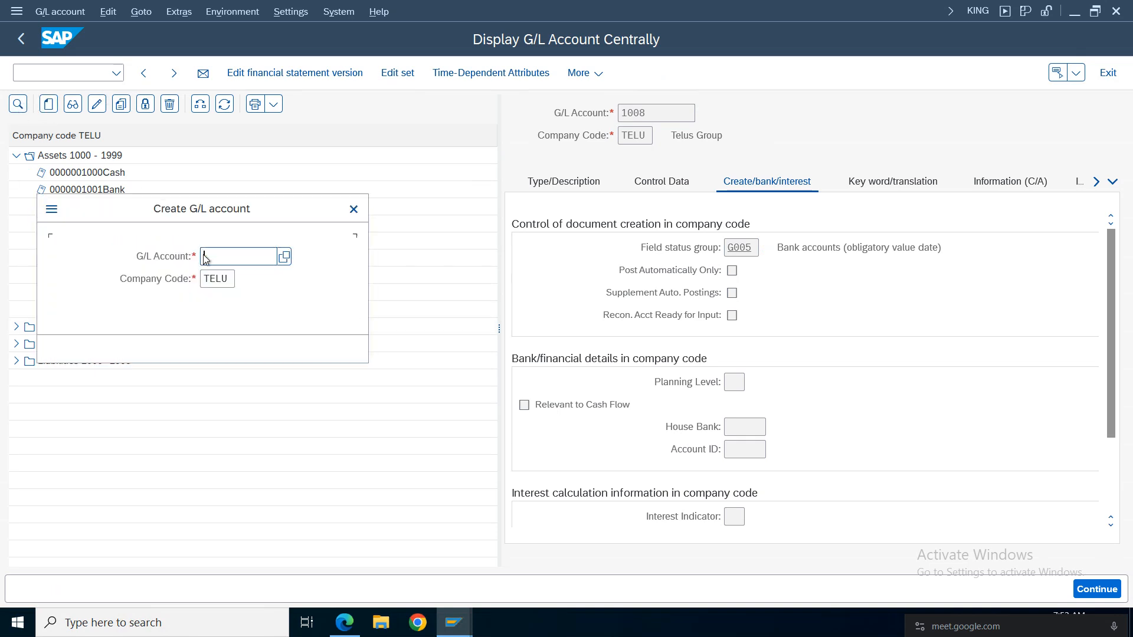
pyautogui.moveTo(155, 210); pyautogui.dragTo(391, 255)
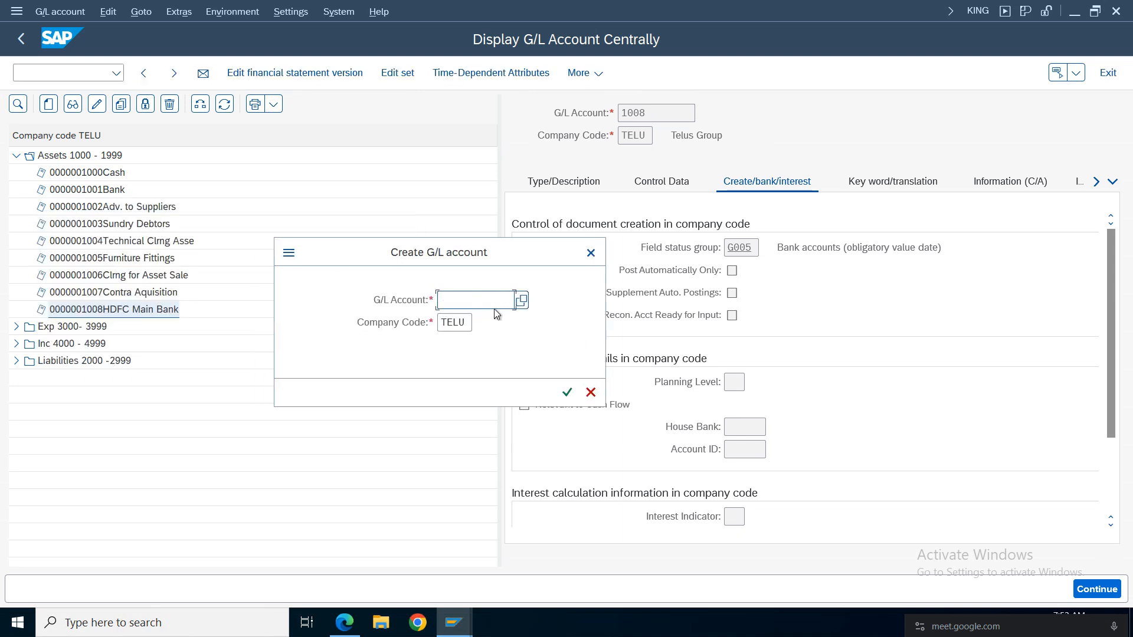
pyautogui.write('1009')
pyautogui.click(591, 392)
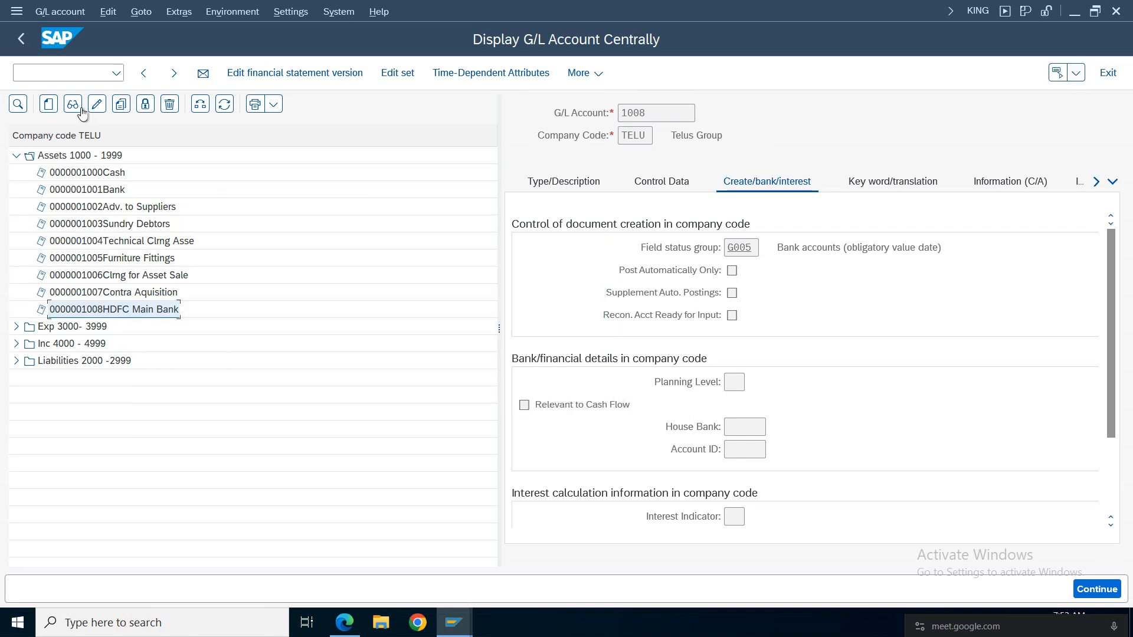
# Step: Copy G/L account 1008 to a new account 1009 in company code TELU
pyautogui.click(121, 104)
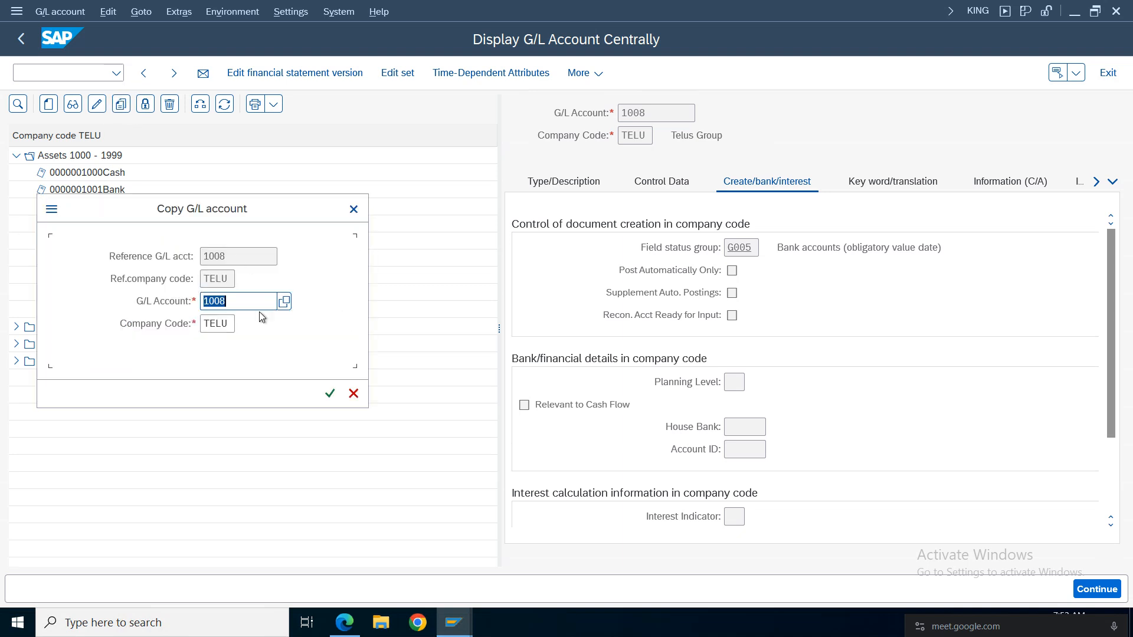
pyautogui.click(244, 302)
pyautogui.press('BackSpace')
pyautogui.write('9')
pyautogui.press('Return')
# Step: Change account 1009's short text to HDFC Outgoing Paymet and its long text to HDFC Outgoing Payments
pyautogui.click(577, 186)
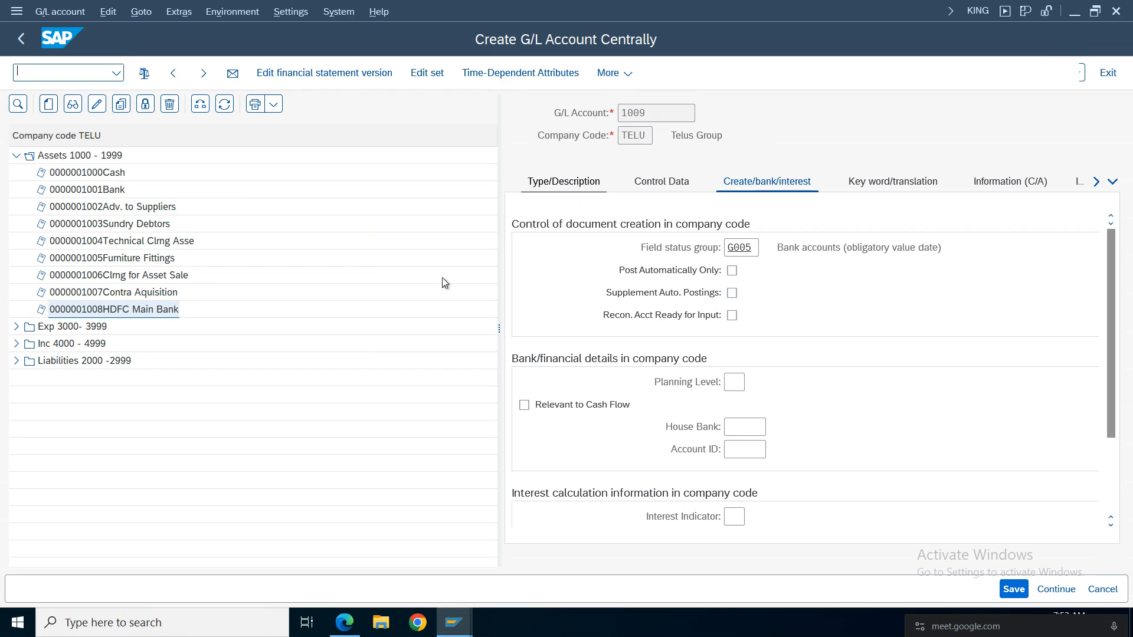
pyautogui.click(814, 337)
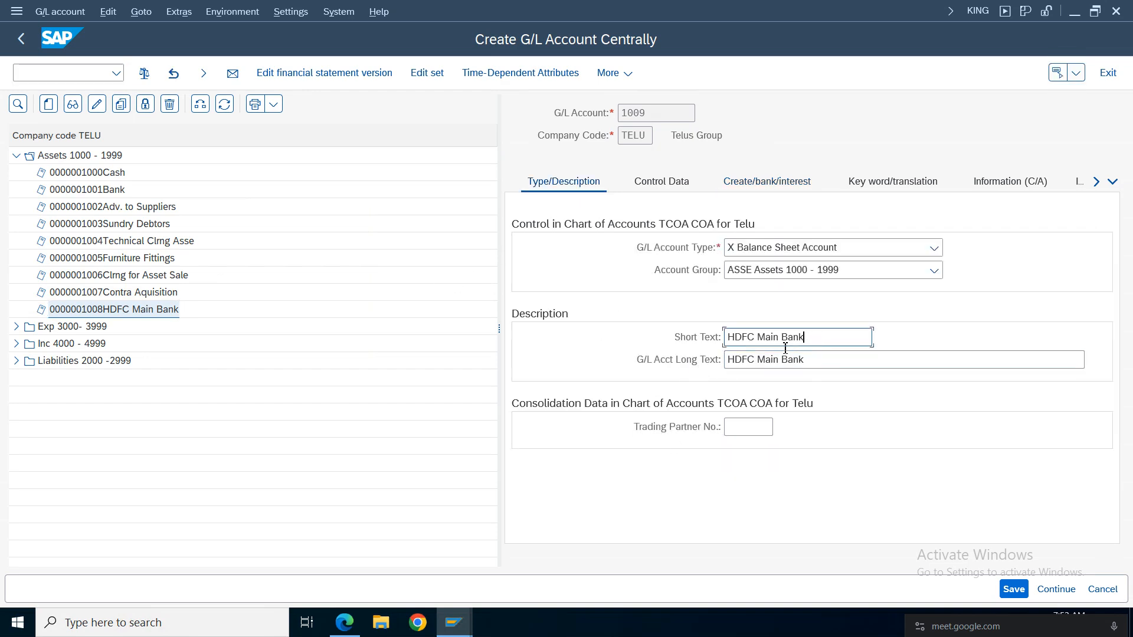
pyautogui.press('BackSpace')
pyautogui.press('BackSpace')
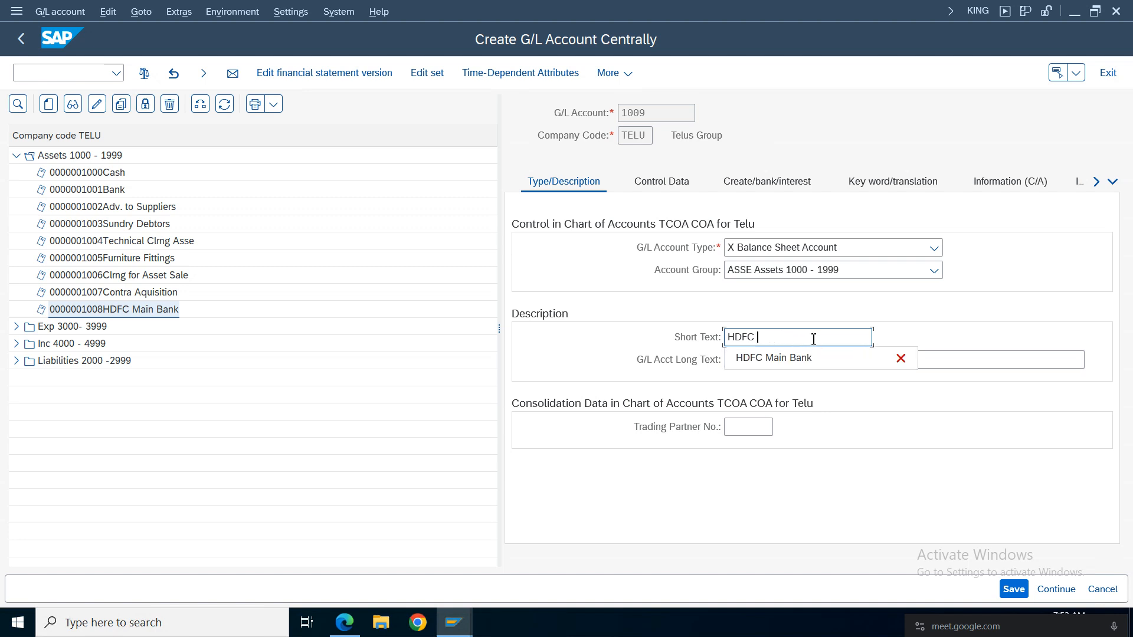
pyautogui.write('Outgoing')
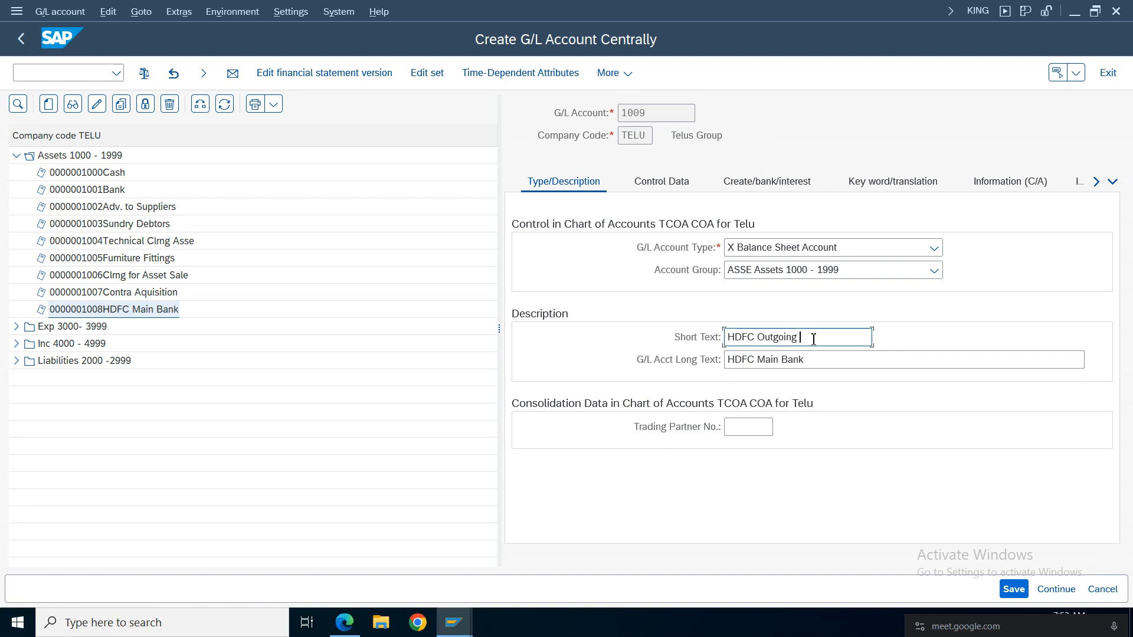
pyautogui.write(' Payme')
pyautogui.click(836, 358)
pyautogui.press('BackSpace')
pyautogui.press('BackSpace')
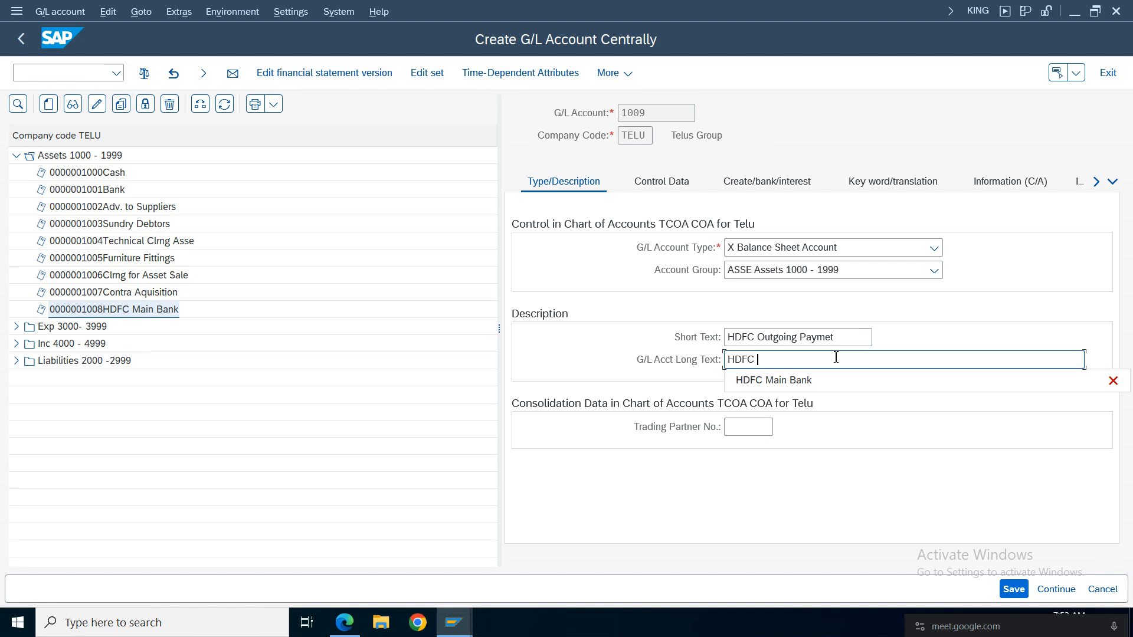
pyautogui.write('Outgoing Pa')
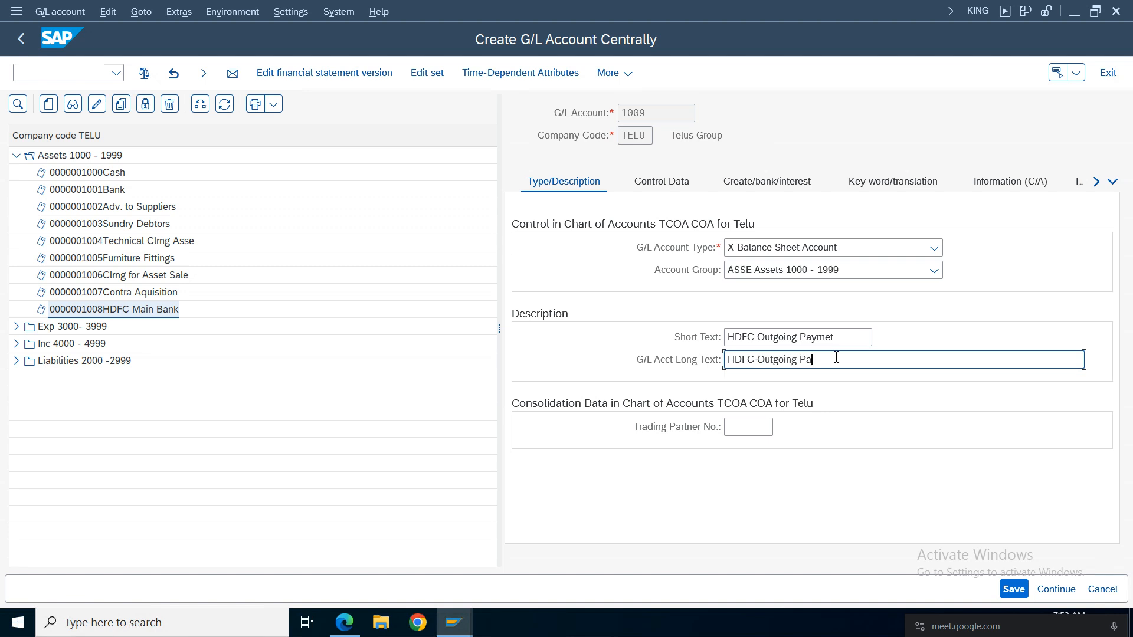
pyautogui.write('yments')
# Step: Turn on open item management in the control data of account 1009 and save the account
pyautogui.click(677, 182)
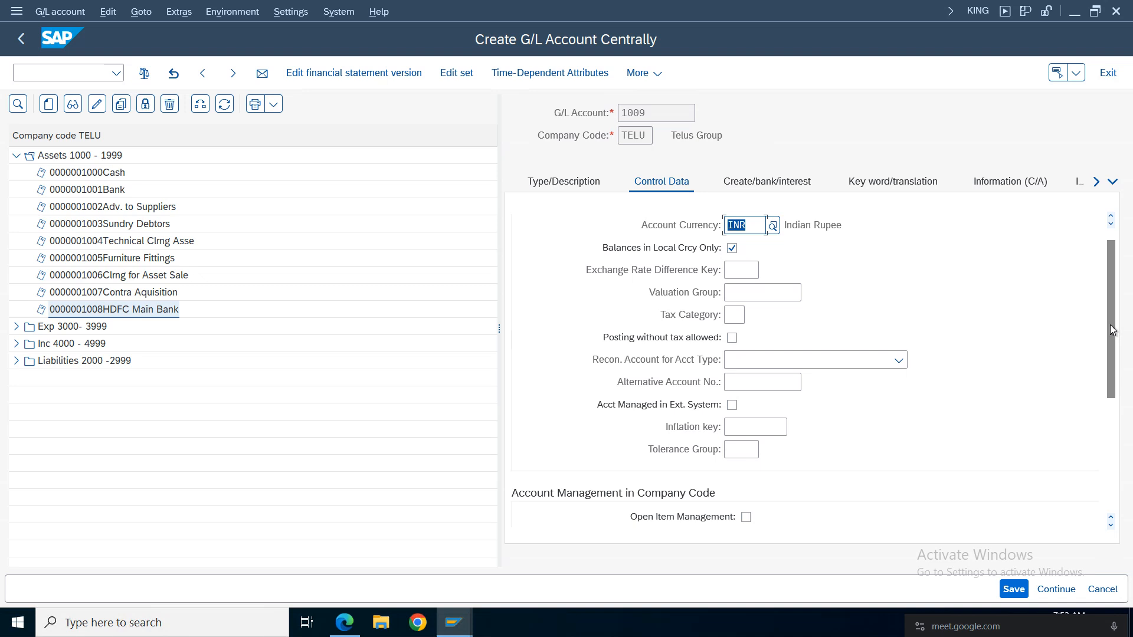
pyautogui.moveTo(1114, 331); pyautogui.dragTo(1108, 413)
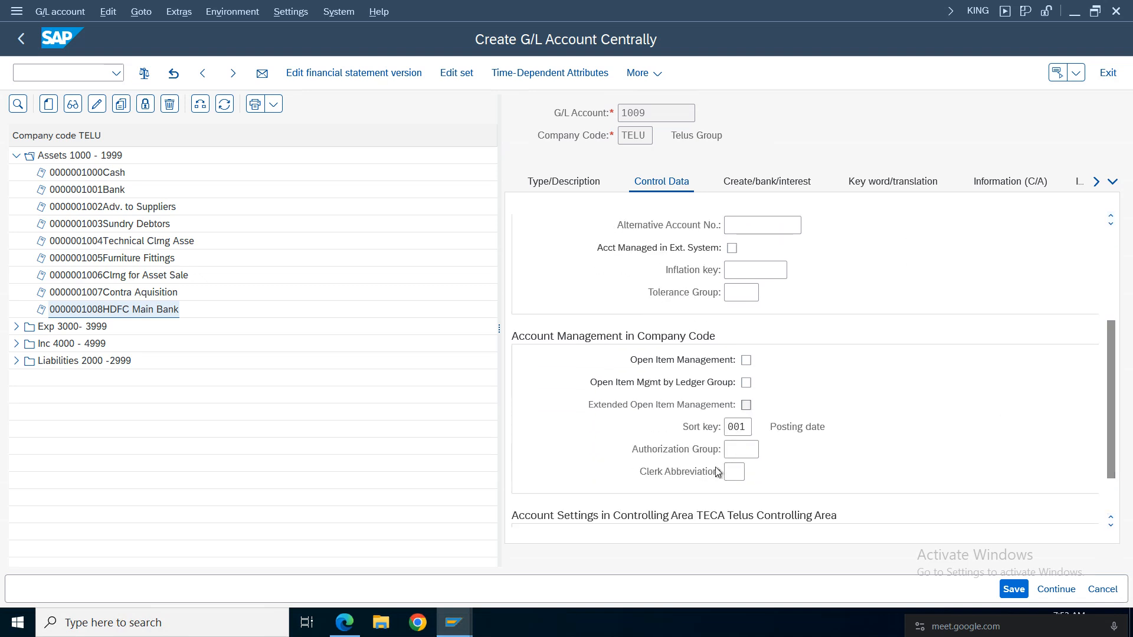
pyautogui.click(746, 360)
pyautogui.click(778, 186)
pyautogui.click(1014, 589)
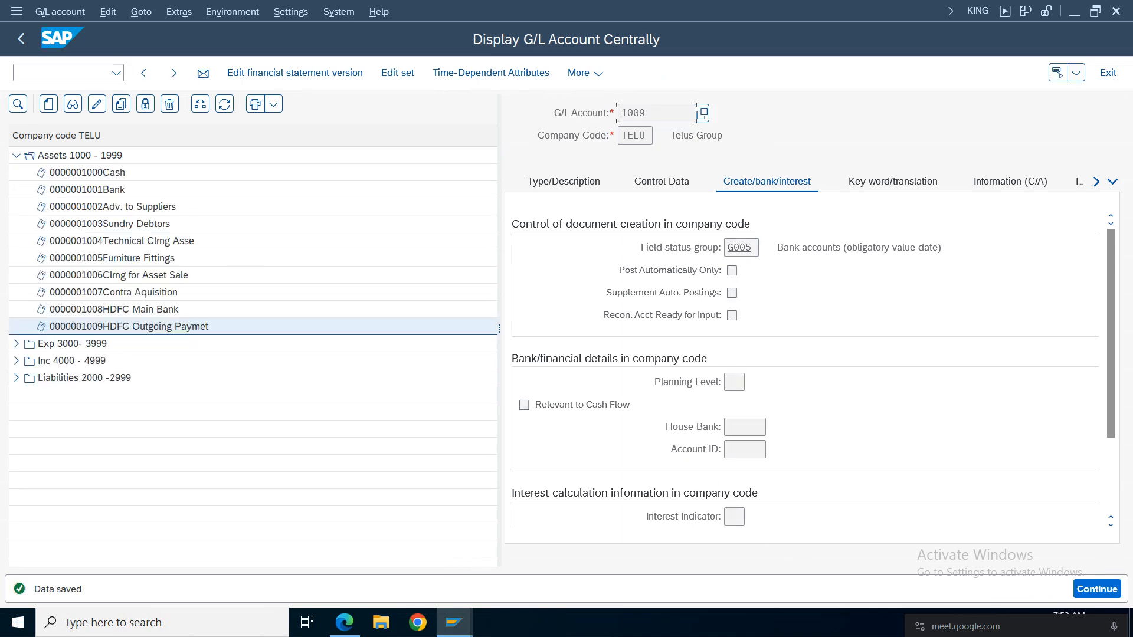
pyautogui.moveTo(557, 2)
pyautogui.click(714, 11)
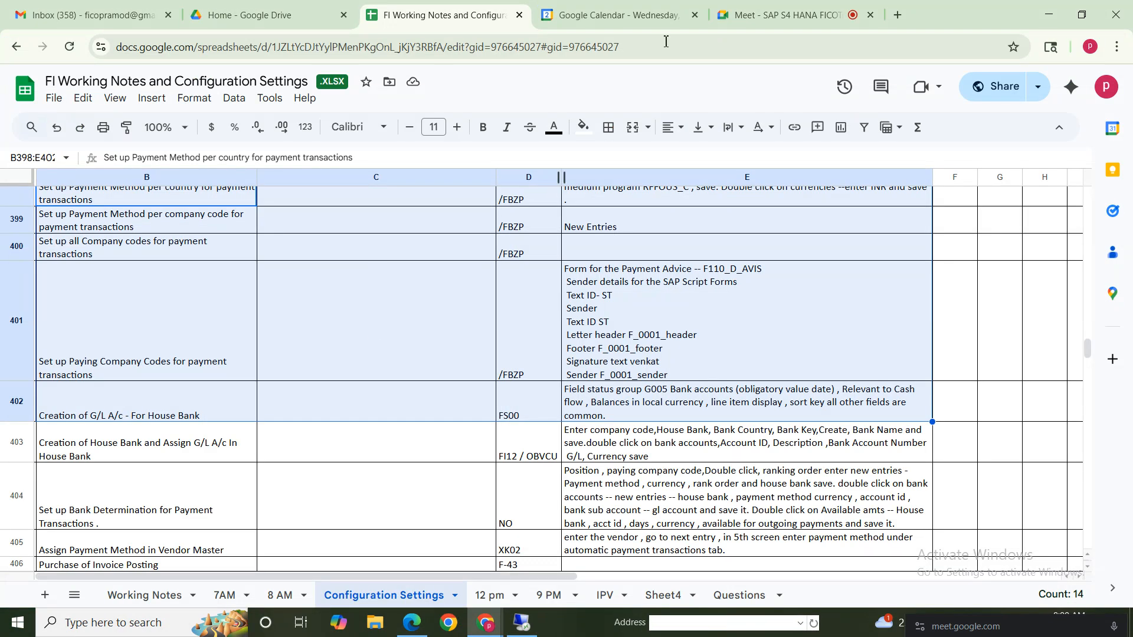
pyautogui.click(779, 15)
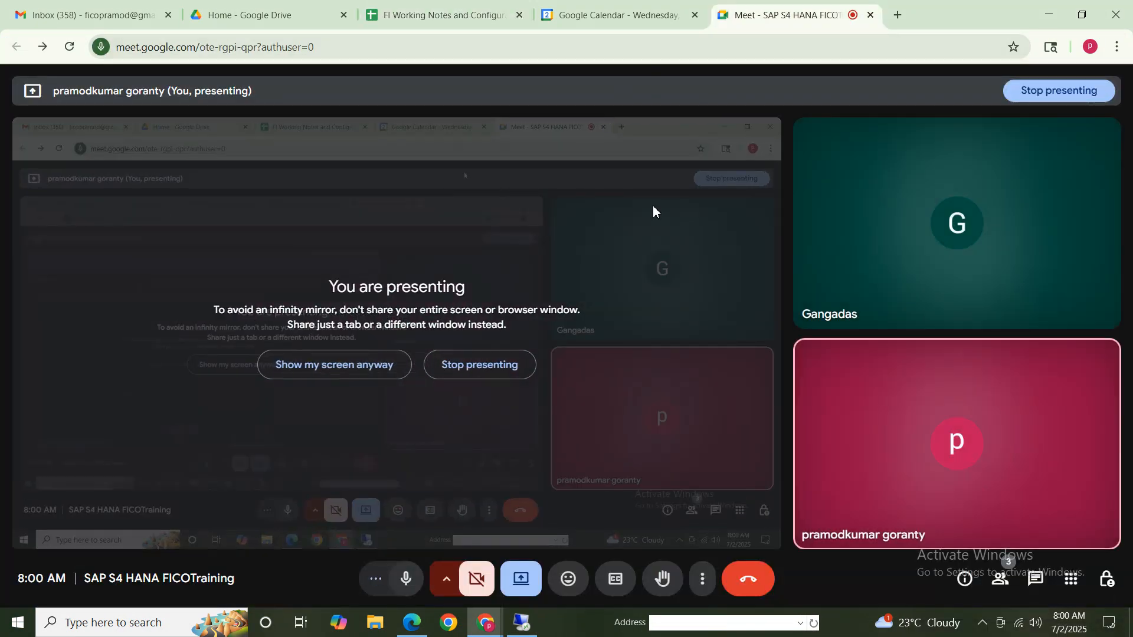
pyautogui.click(522, 623)
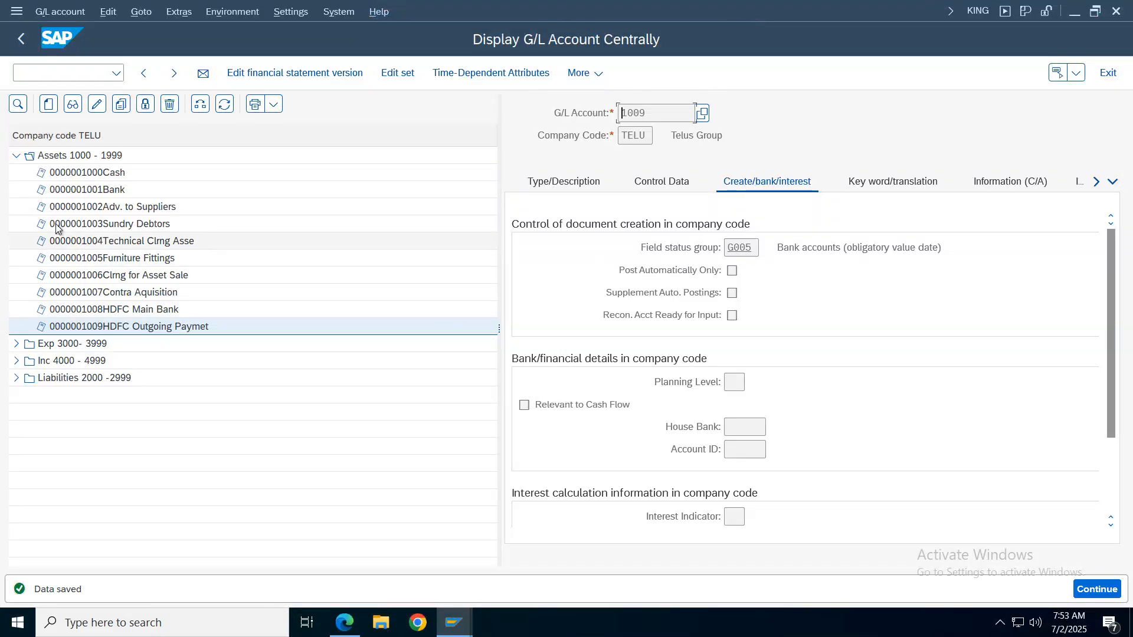
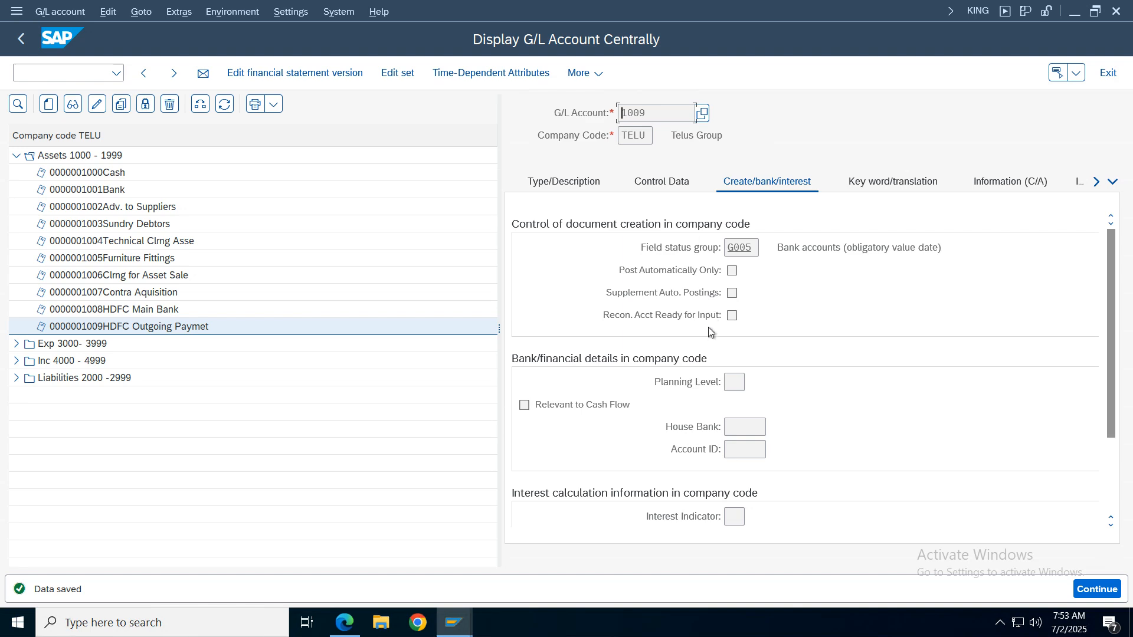
# Step: Copy G/L account 1009 to a new account 1010 in company code TELU
pyautogui.click(534, 182)
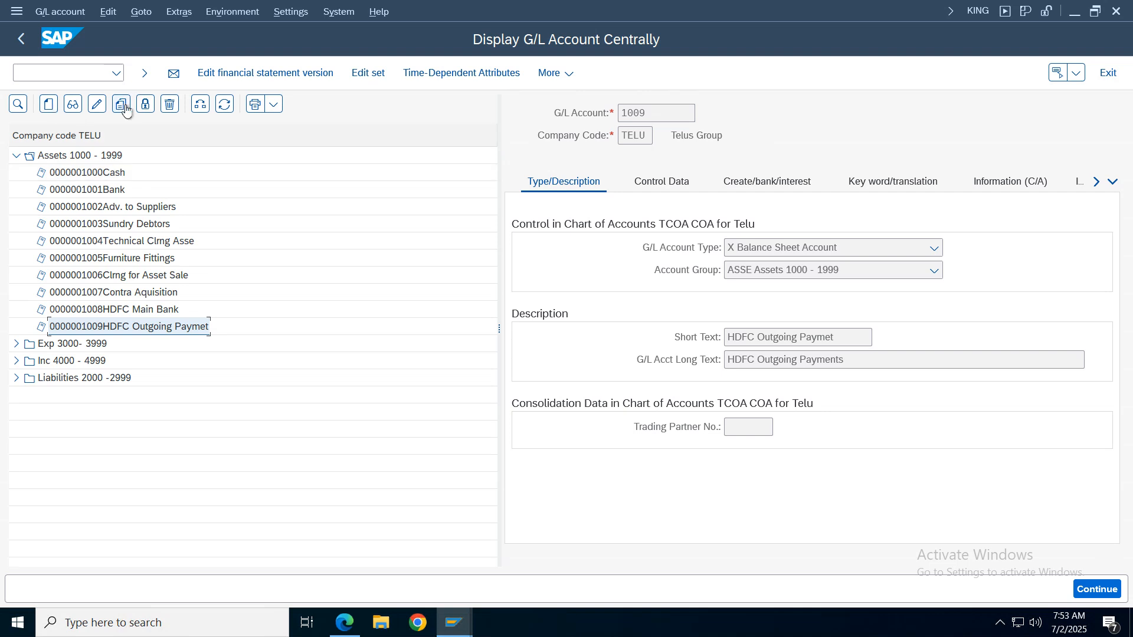
pyautogui.write('101')
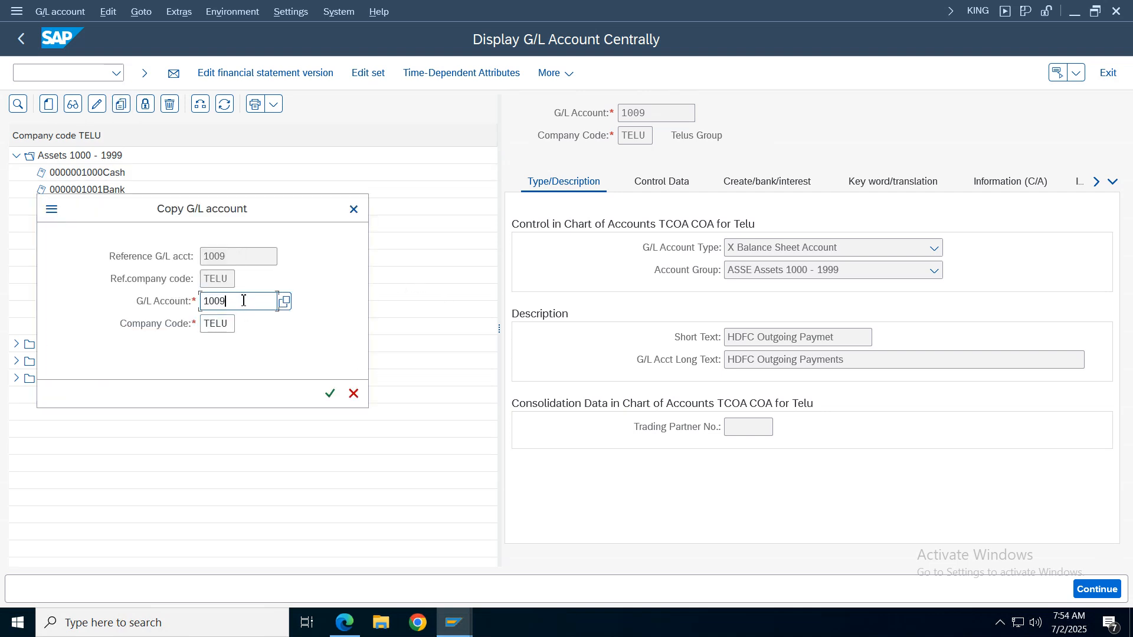
pyautogui.write('0')
pyautogui.press('Return')
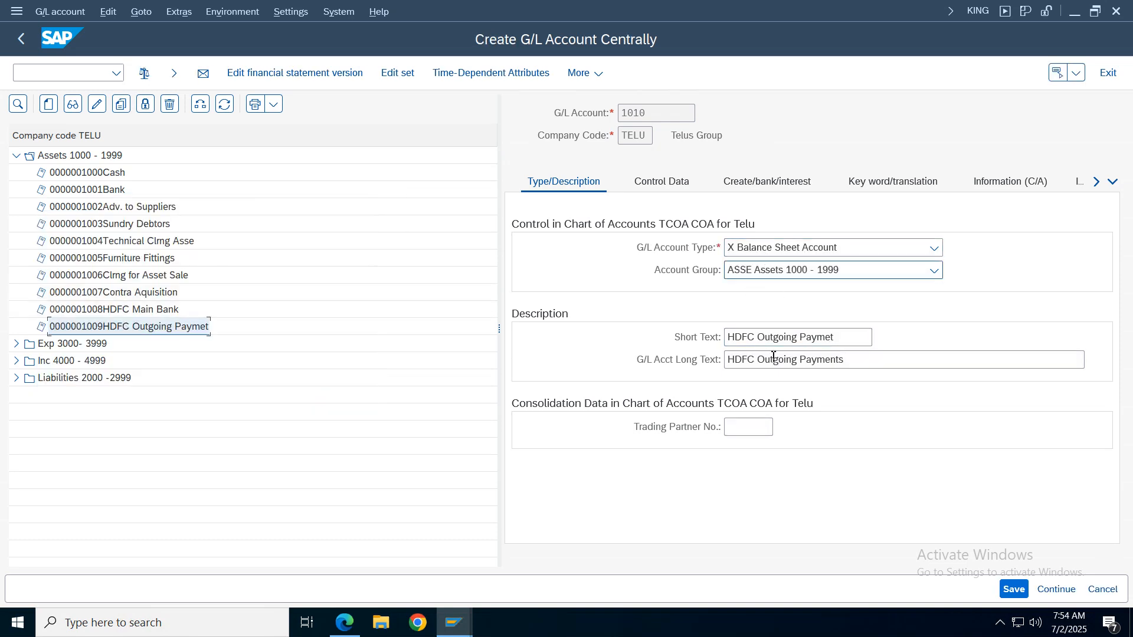
# Step: Change account 1010's short text to HDFC Incoming Paymet
pyautogui.click(797, 337)
pyautogui.press('BackSpace')
pyautogui.press('BackSpace')
pyautogui.press('BackSpace')
pyautogui.press('BackSpace')
pyautogui.press('BackSpace')
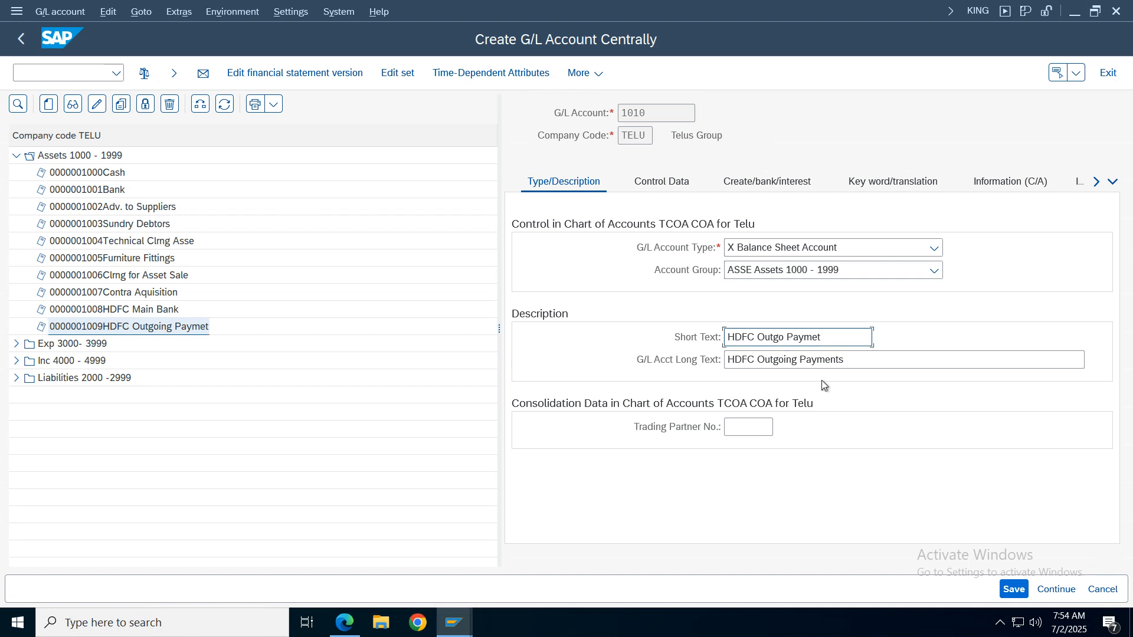
pyautogui.press('BackSpace')
pyautogui.press('BackSpace')
pyautogui.press('BackSpace')
pyautogui.write('Incoming')
# Step: Change account 1010's long text to HDFC Incoming Payments
pyautogui.click(797, 360)
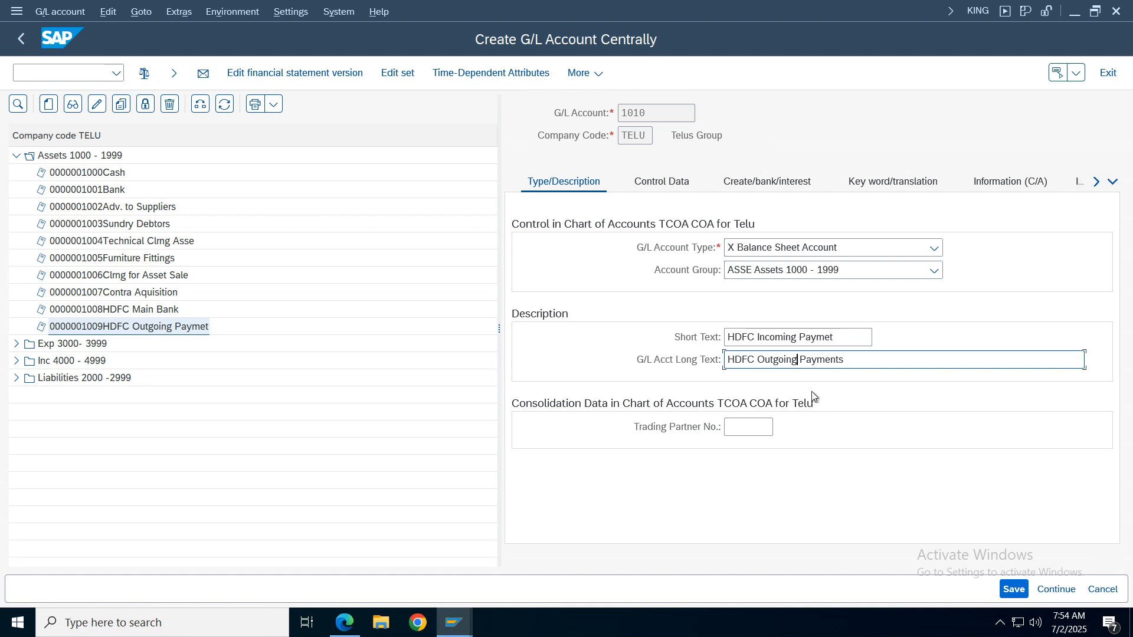
pyautogui.press('BackSpace')
pyautogui.press('BackSpace')
pyautogui.press('BackSpace')
pyautogui.press('BackSpace')
pyautogui.press('BackSpace')
pyautogui.press('BackSpace')
pyautogui.press('BackSpace')
pyautogui.write('Incoming')
pyautogui.click(812, 361)
pyautogui.moveTo(839, 369); pyautogui.dragTo(681, 365)
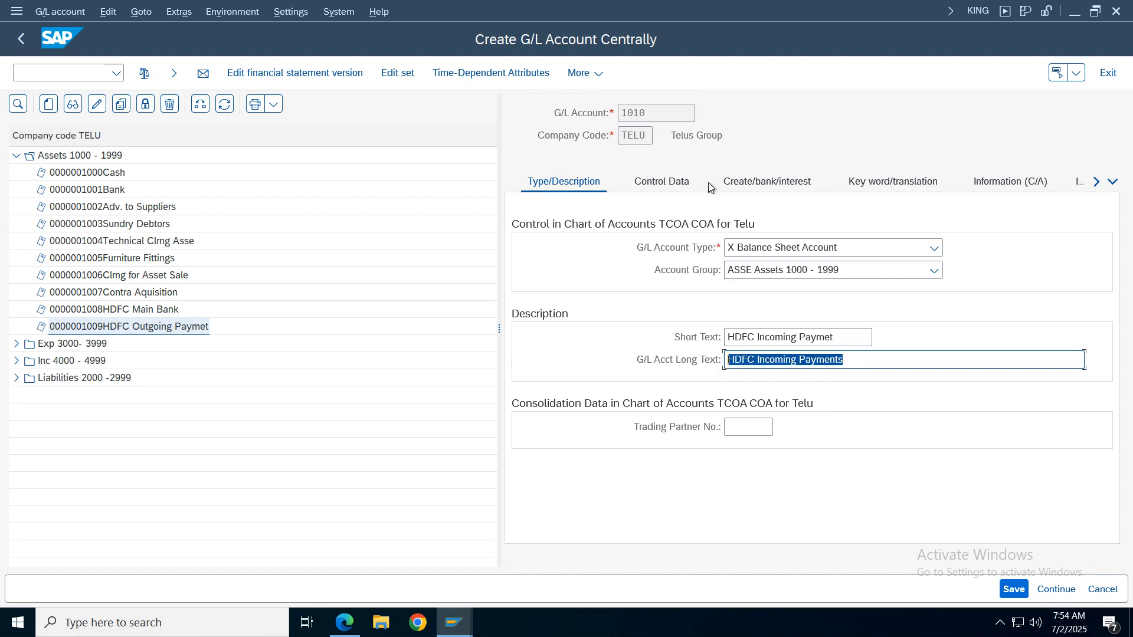
# Step: Check account 1010's open item management and field status group settings, and save the account
pyautogui.click(660, 181)
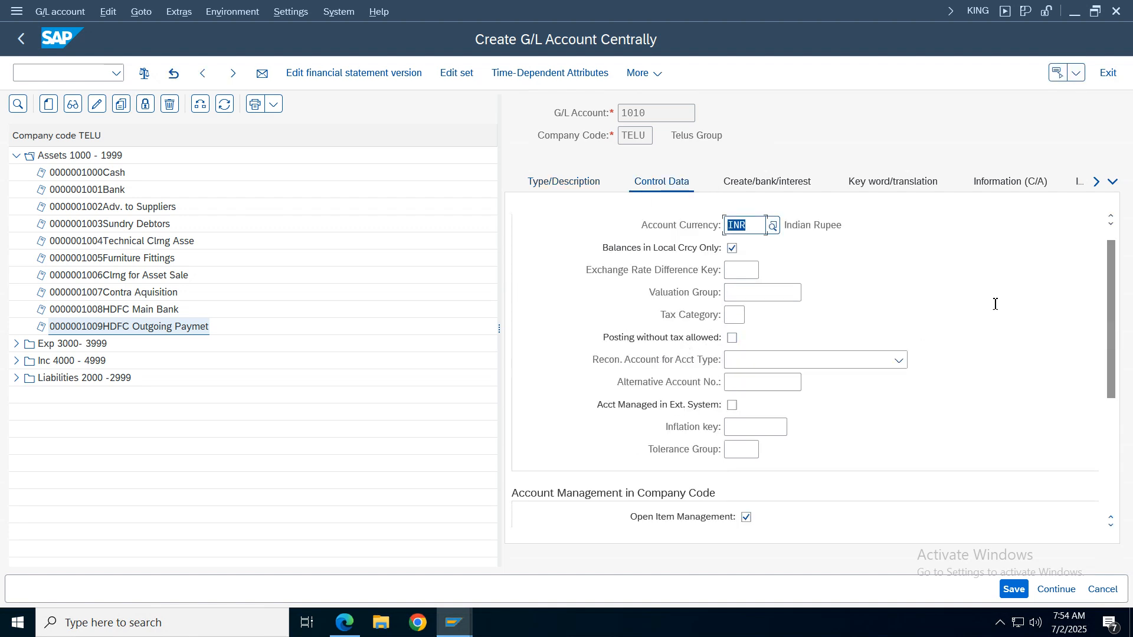
pyautogui.scroll(-2, 1111, 310)
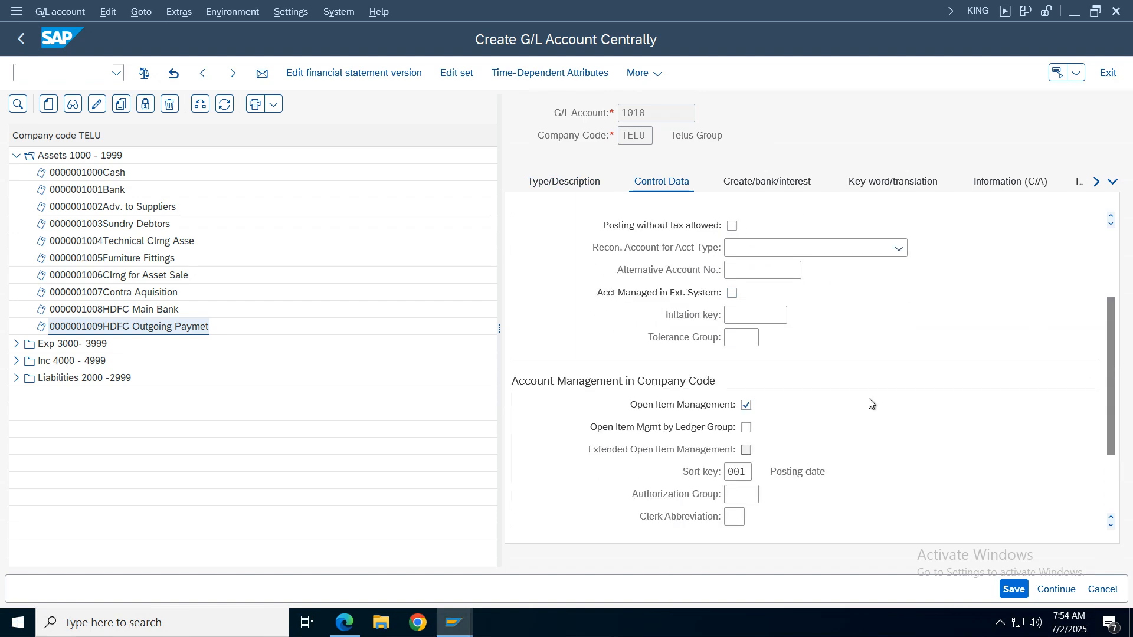
pyautogui.click(777, 187)
pyautogui.click(1007, 586)
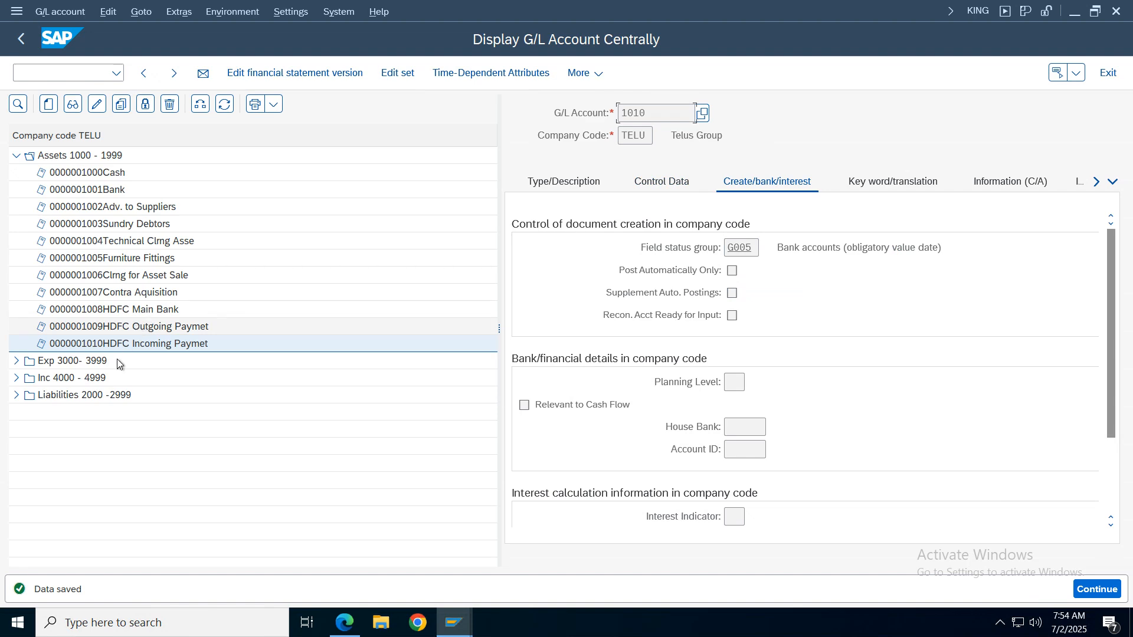
# Step: Review the three HDFC accounts in the chart and examine account 1010's description and control data
pyautogui.click(125, 312)
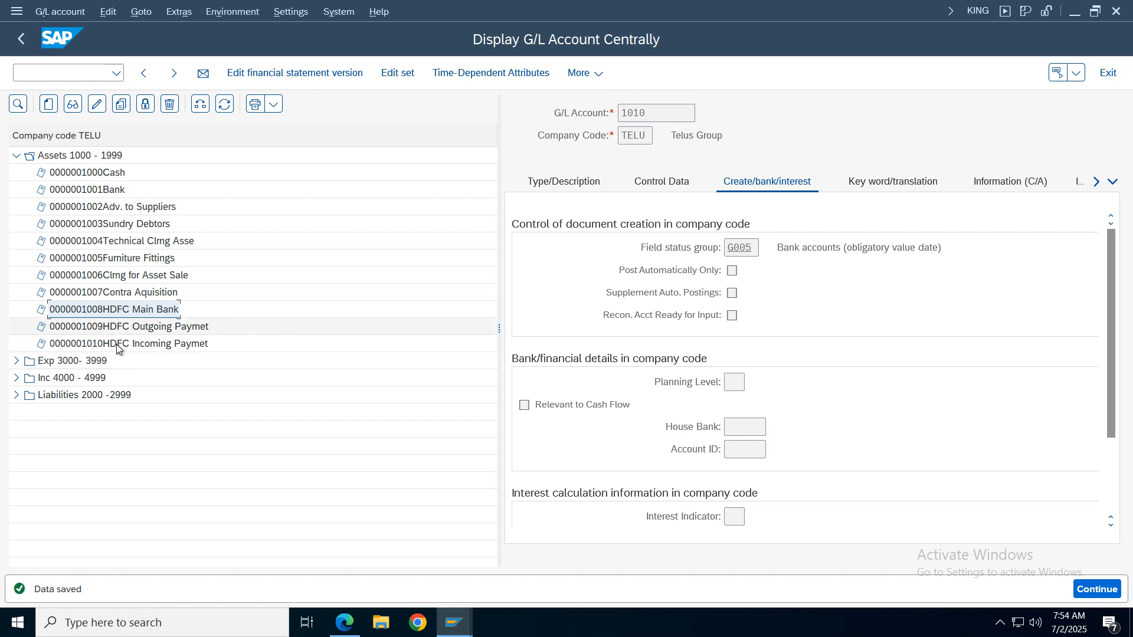
pyautogui.click(145, 328)
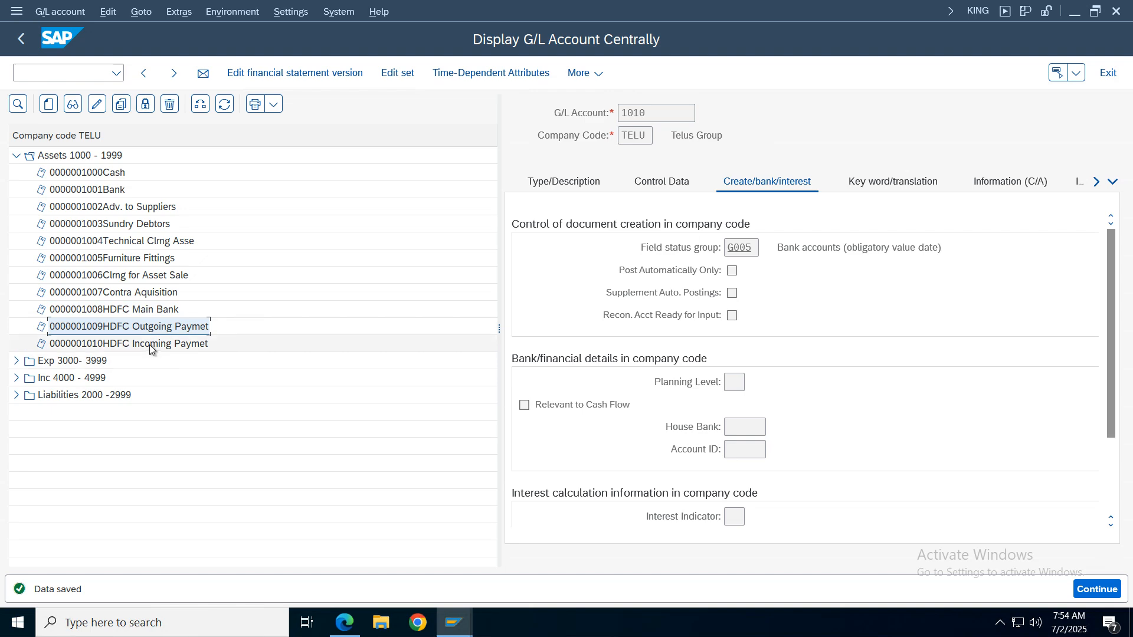
pyautogui.click(135, 347)
pyautogui.click(577, 184)
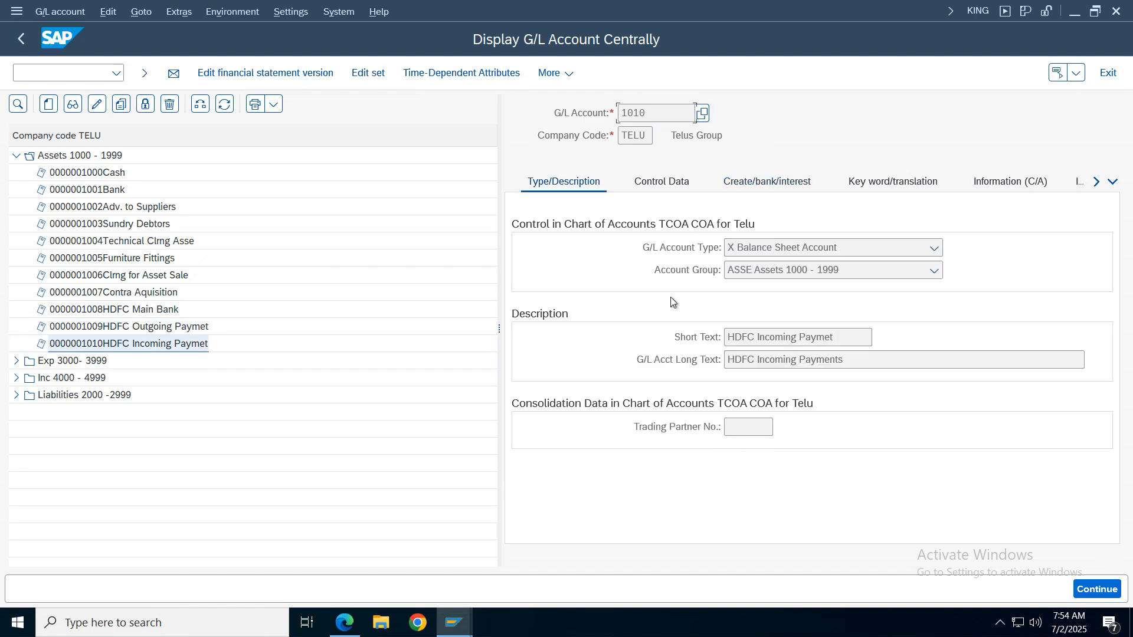
pyautogui.click(662, 183)
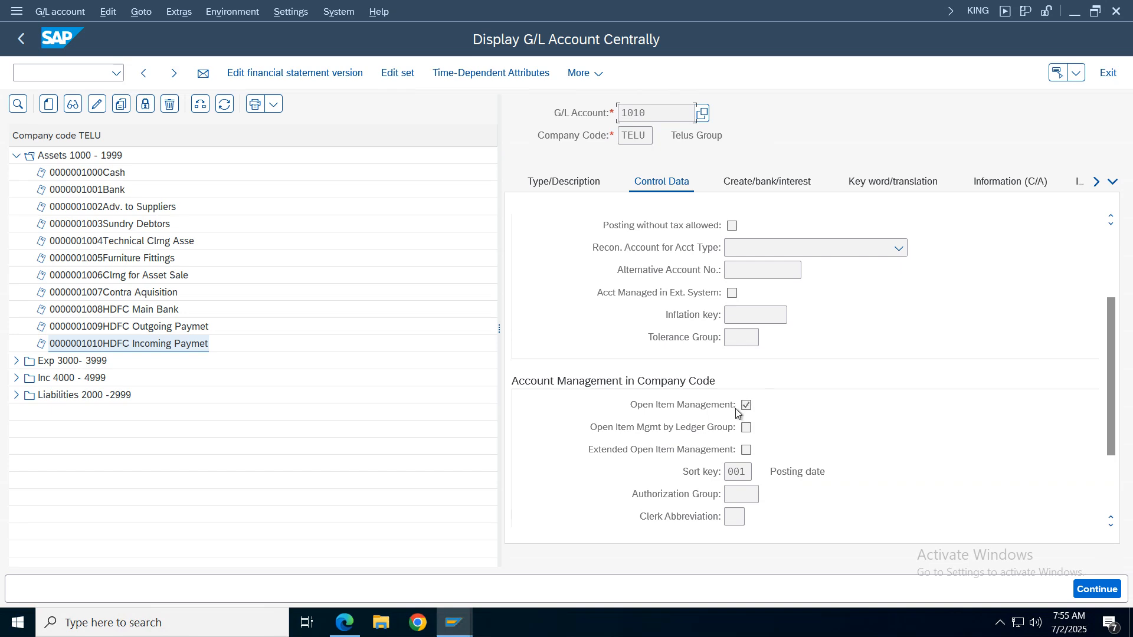
# Step: Switch to the FI Working Notes and Configuration Settings spreadsheet in Google Sheets and show its 9 PM sheet
pyautogui.click(457, 629)
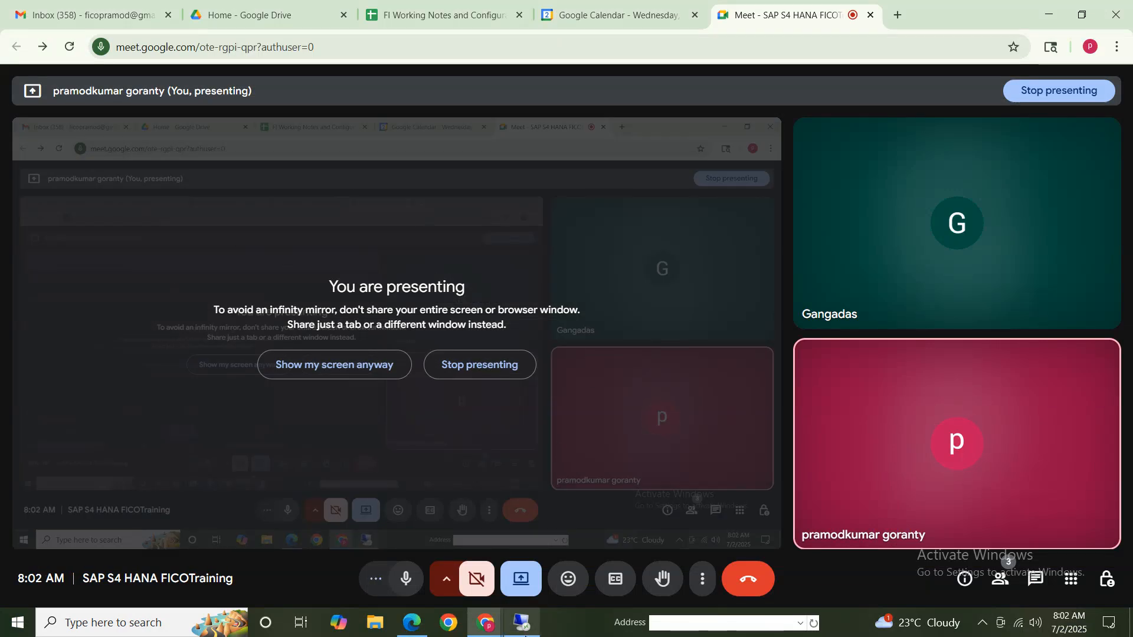
pyautogui.click(445, 18)
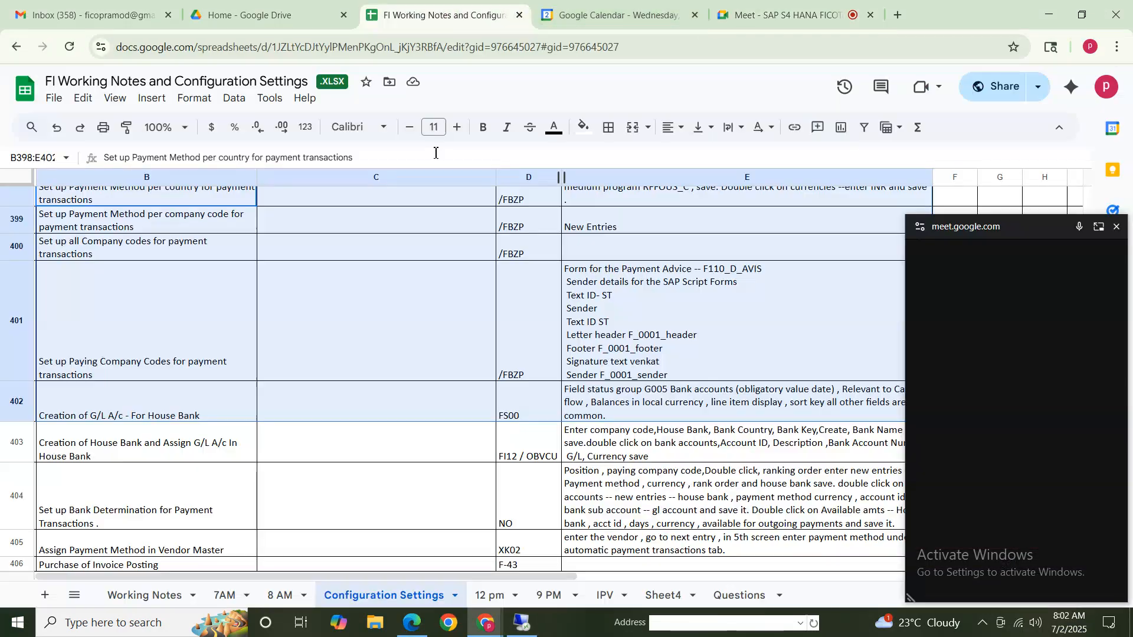
pyautogui.click(555, 601)
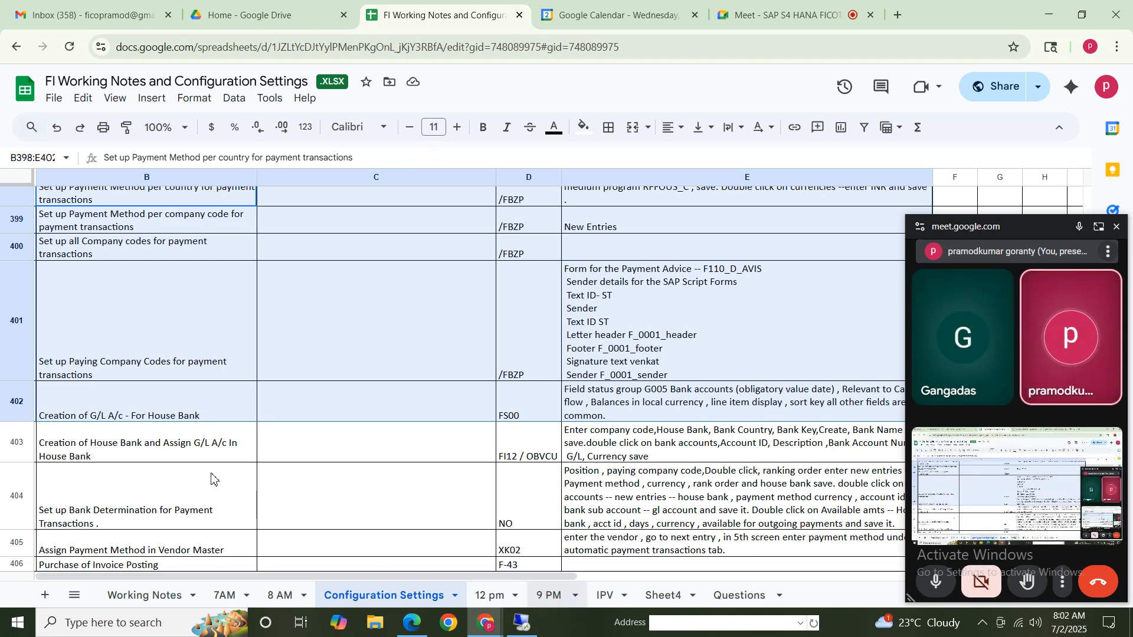
pyautogui.click(180, 436)
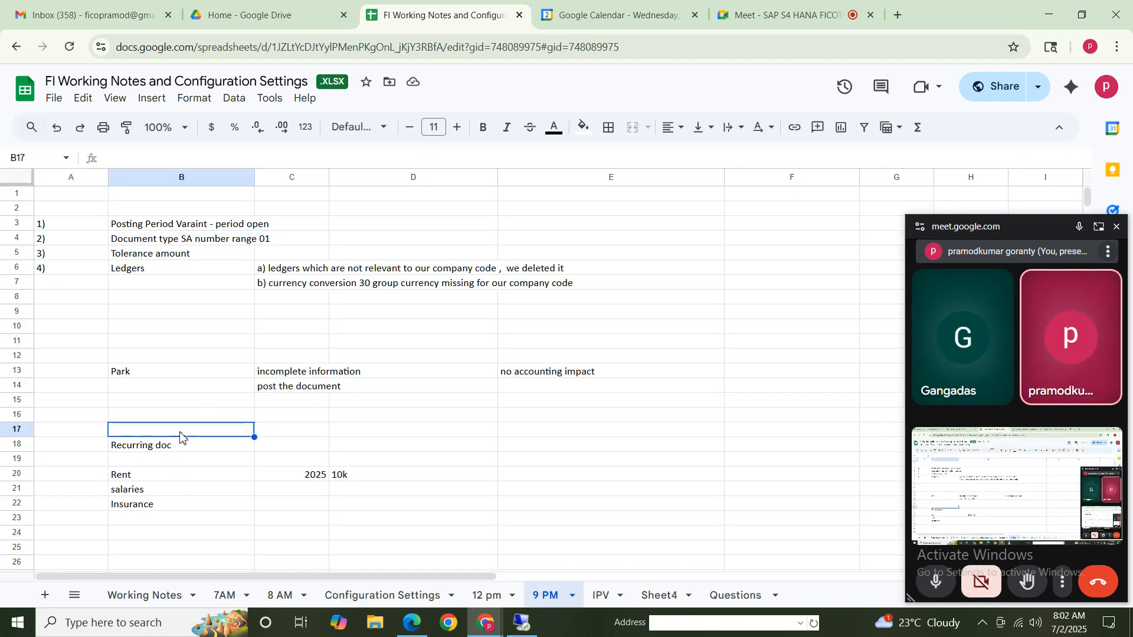
pyautogui.press('pagedown')
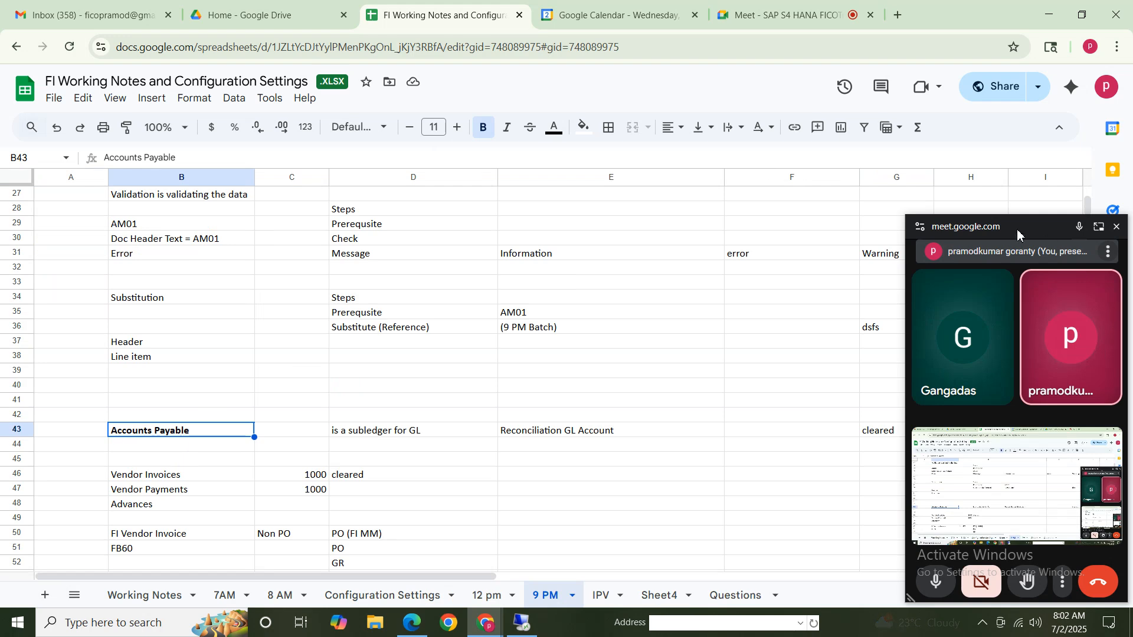
pyautogui.moveTo(1017, 229); pyautogui.dragTo(1056, 619)
pyautogui.click(85, 377)
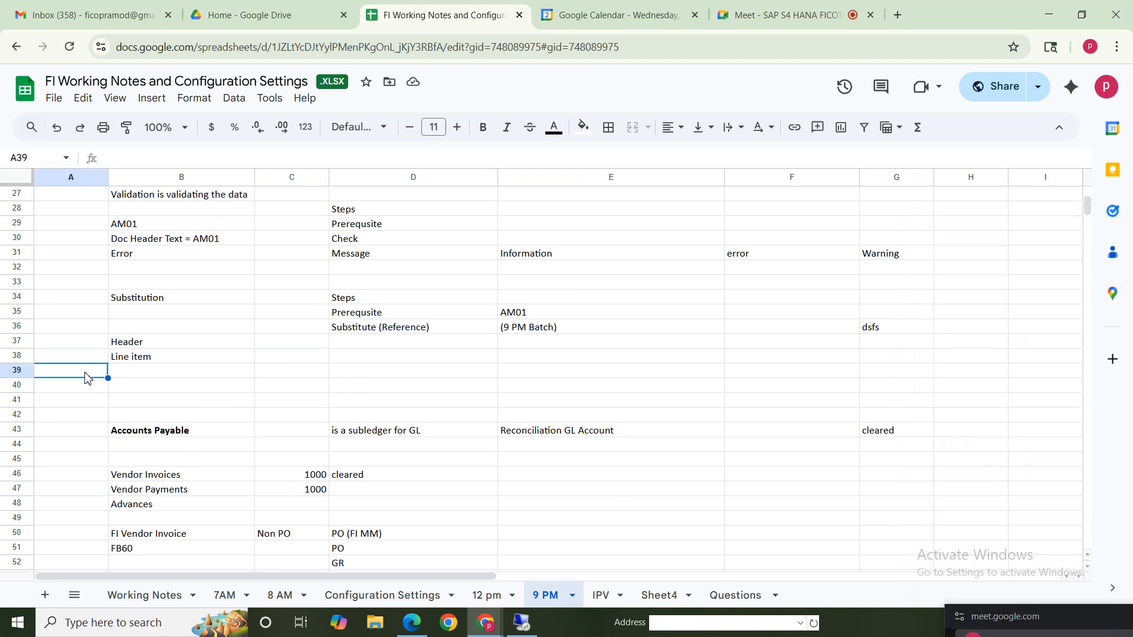
# Step: Look through the 9 PM sheet for the payment program accounting notes
pyautogui.press('pagedown')
pyautogui.press('pagedown')
pyautogui.press('pagedown')
pyautogui.press('pagedown')
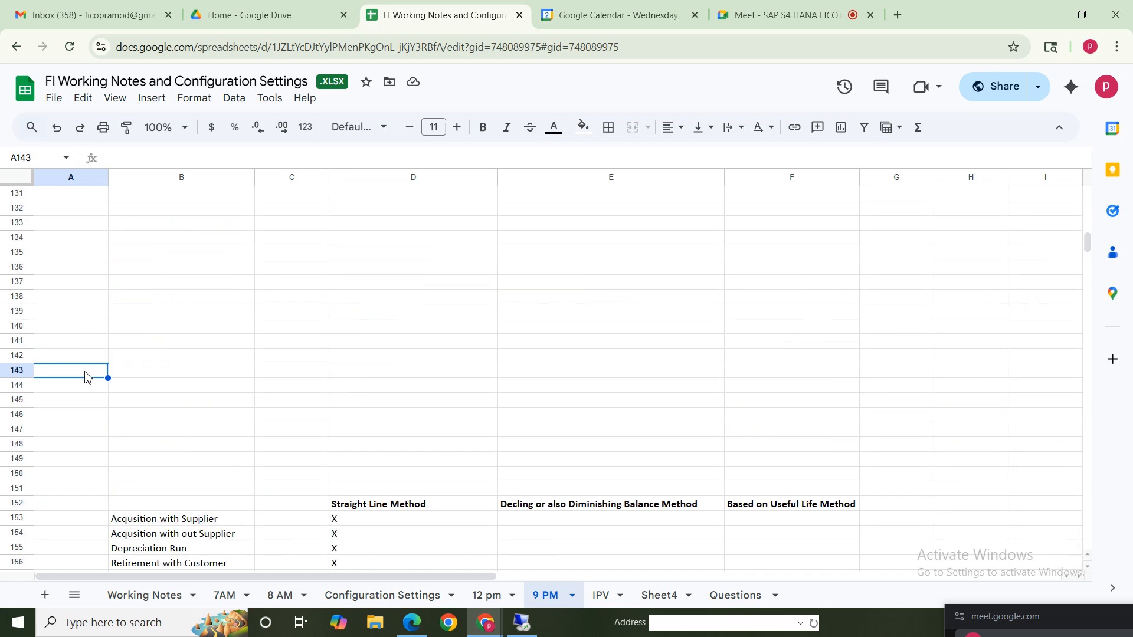
pyautogui.press('pagedown')
pyautogui.press('pagedown')
pyautogui.press('pagedown')
pyautogui.press('pageup')
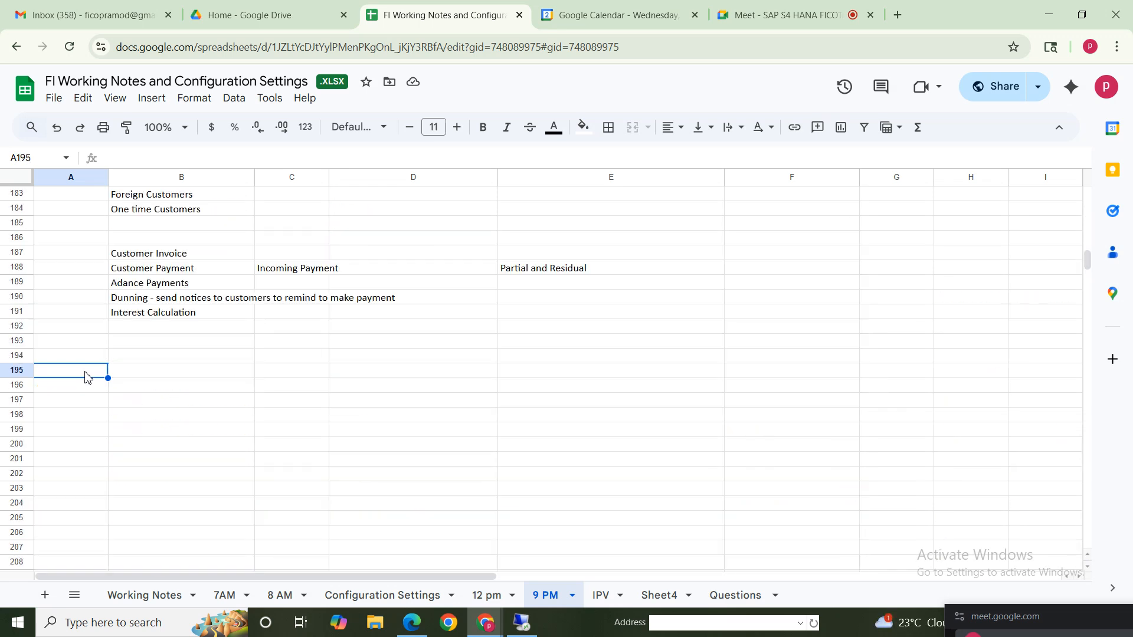
pyautogui.press('pageup')
pyautogui.press('pageup')
pyautogui.press('pageup')
pyautogui.press('pageup')
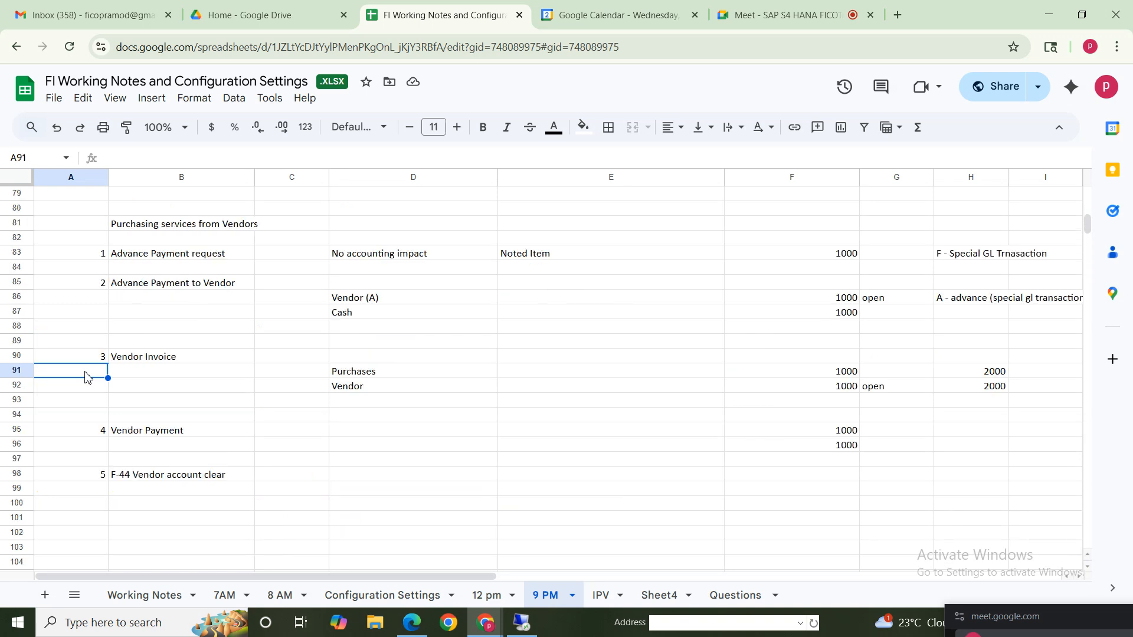
pyautogui.press('pageup')
pyautogui.press('pagedown')
pyautogui.press('pageup')
pyautogui.press('pageup')
pyautogui.press('pageup')
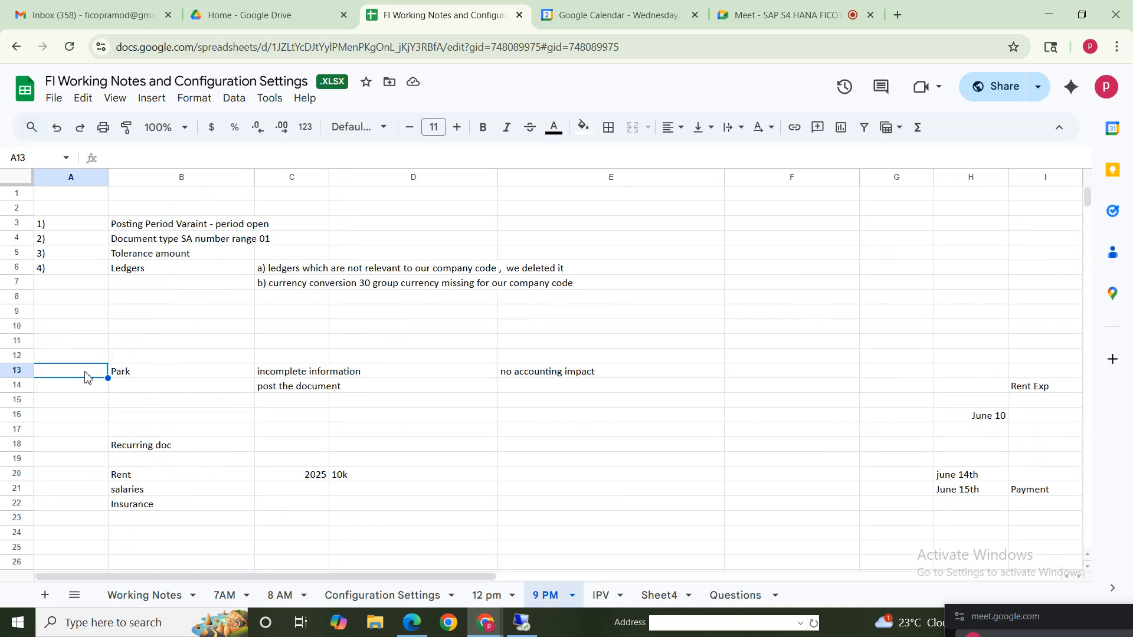
# Step: Find the banking and automatic payment program notes on Sheet4
pyautogui.click(661, 597)
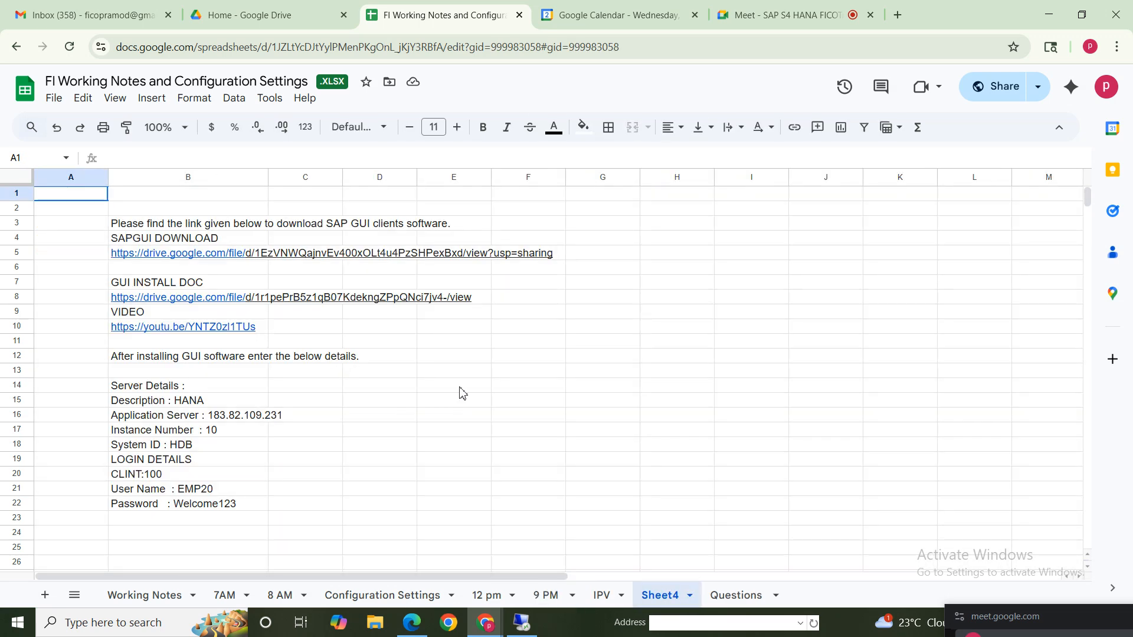
pyautogui.press('pagedown')
pyautogui.press('pagedown')
pyautogui.press('pagedown')
pyautogui.press('pagedown')
pyautogui.press('pagedown')
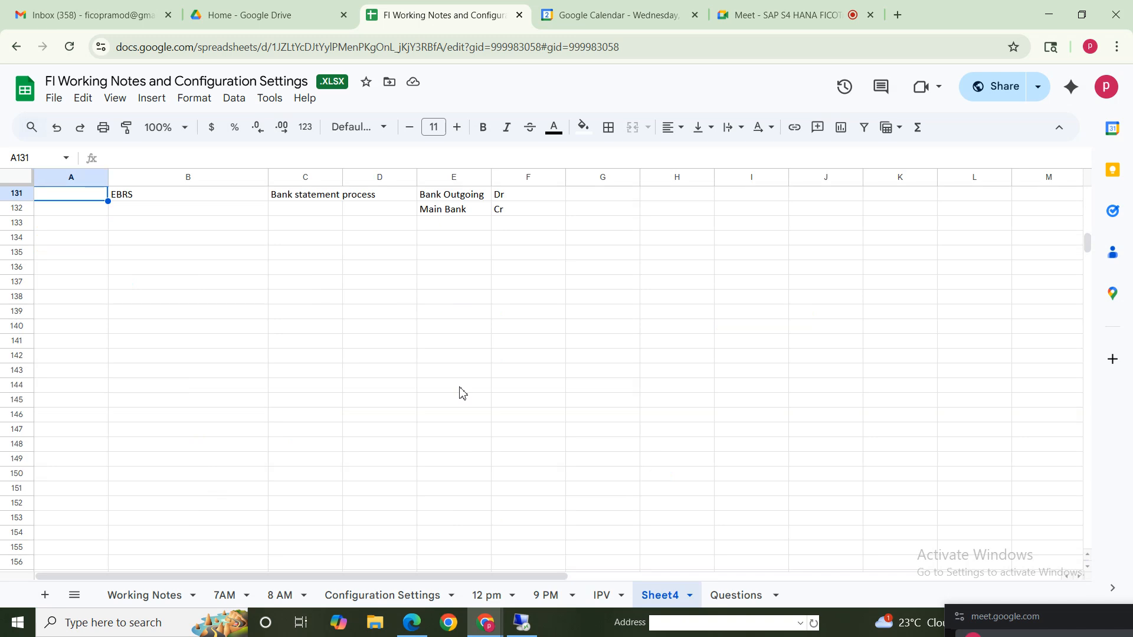
pyautogui.press('pageup')
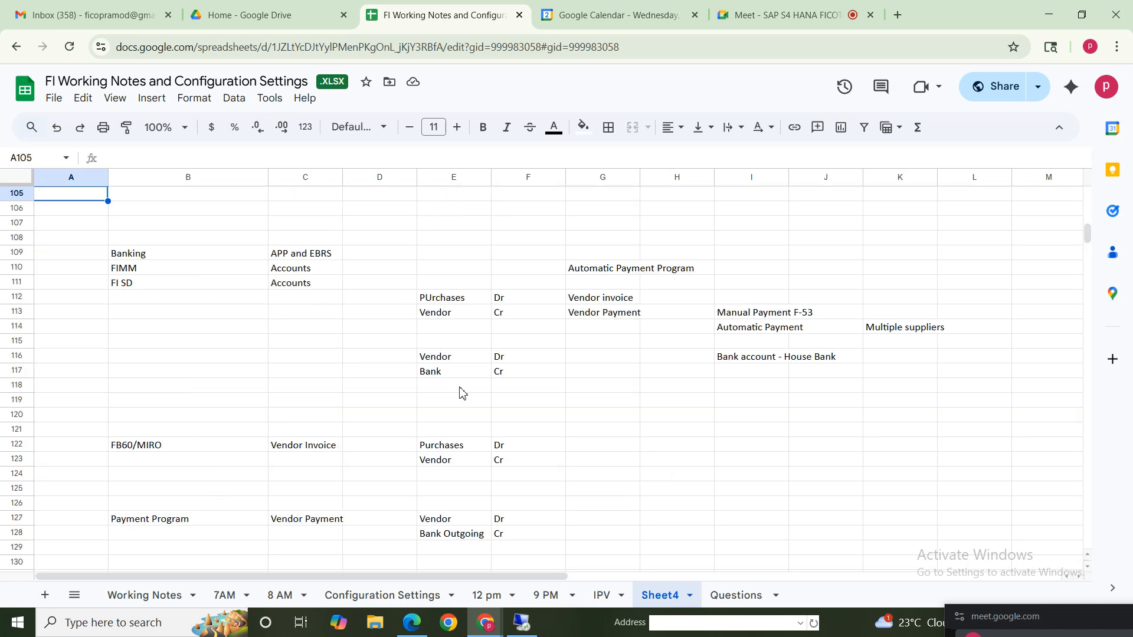
pyautogui.press('pagedown')
pyautogui.press('pageup')
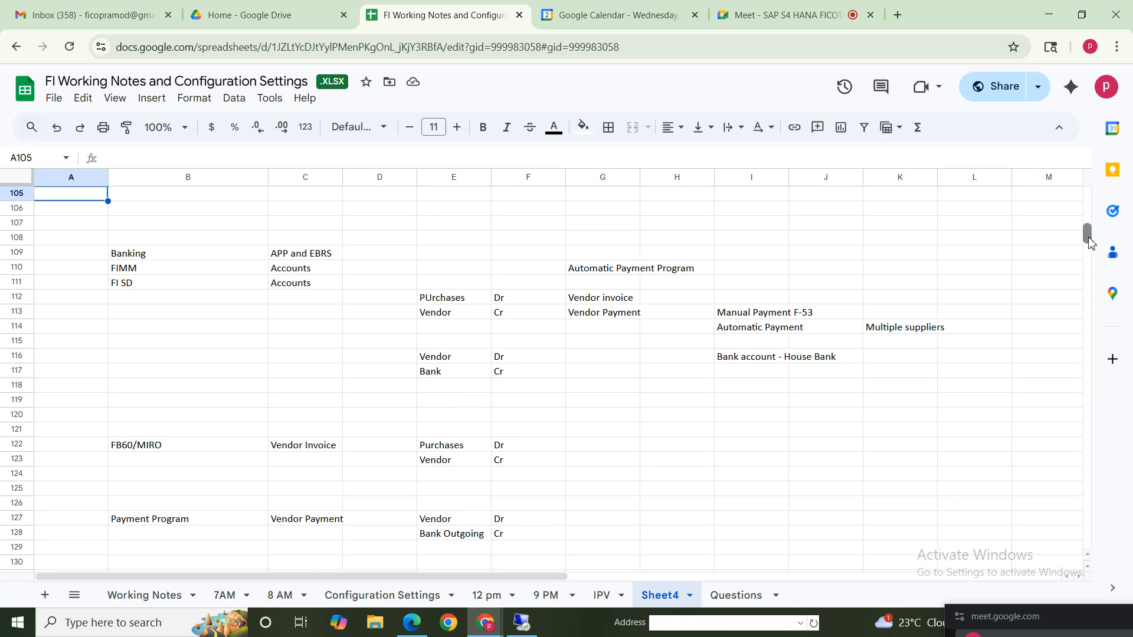
pyautogui.scroll(-1, 1091, 245)
pyautogui.click(312, 452)
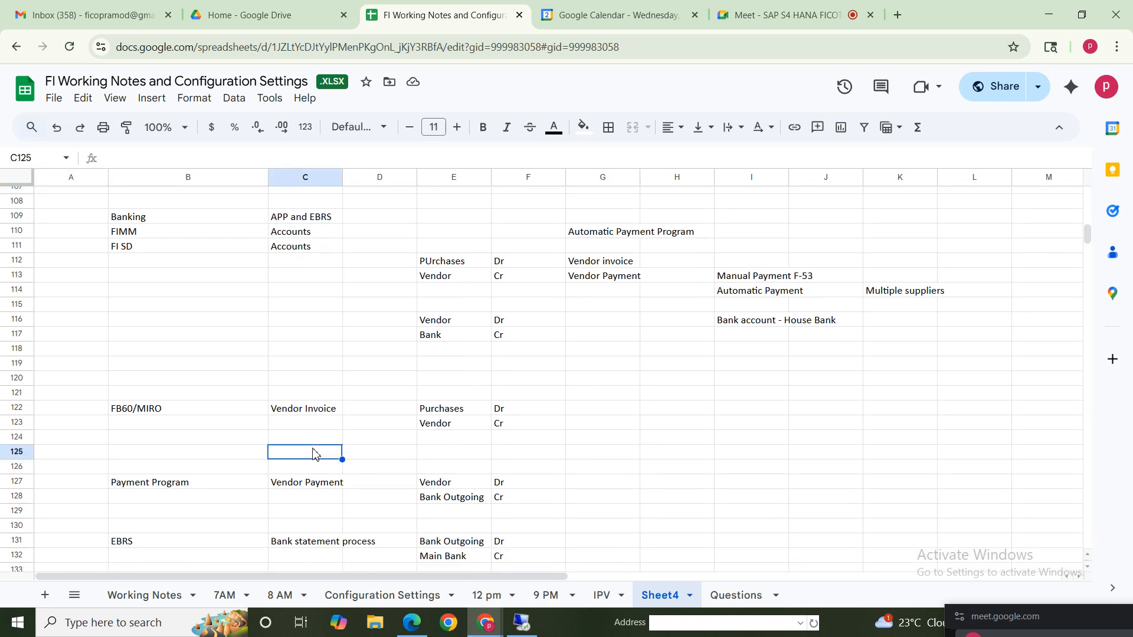
# Step: Examine the vendor invoice, payment program and EBRS postings on Sheet4, highlighting the FB60/MIRO entry in B122:F123
pyautogui.press('Down')
pyautogui.press('Down')
pyautogui.press('Down')
pyautogui.press('Down')
pyautogui.press('Down')
pyautogui.press('Down')
pyautogui.press('Down')
pyautogui.press('Down')
pyautogui.press('Down')
pyautogui.press('Down')
pyautogui.press('Down')
pyautogui.press('Down')
pyautogui.press('Down')
pyautogui.press('Down')
pyautogui.press('Down')
pyautogui.press('Down')
pyautogui.press('Down')
pyautogui.press('Down')
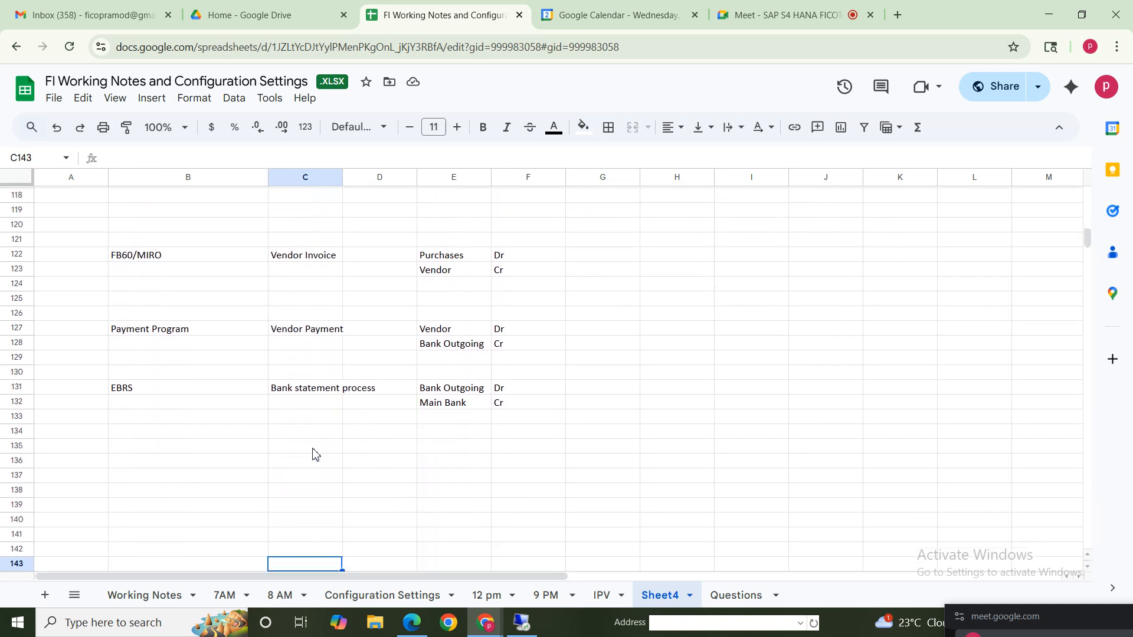
pyautogui.press('Down')
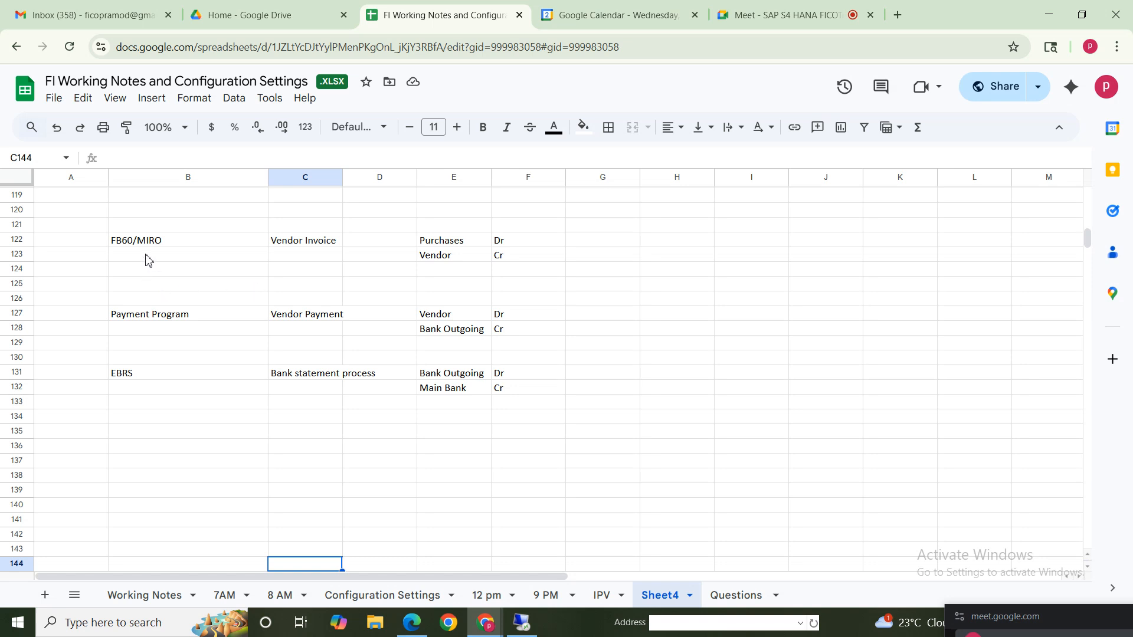
pyautogui.moveTo(179, 245); pyautogui.dragTo(527, 258)
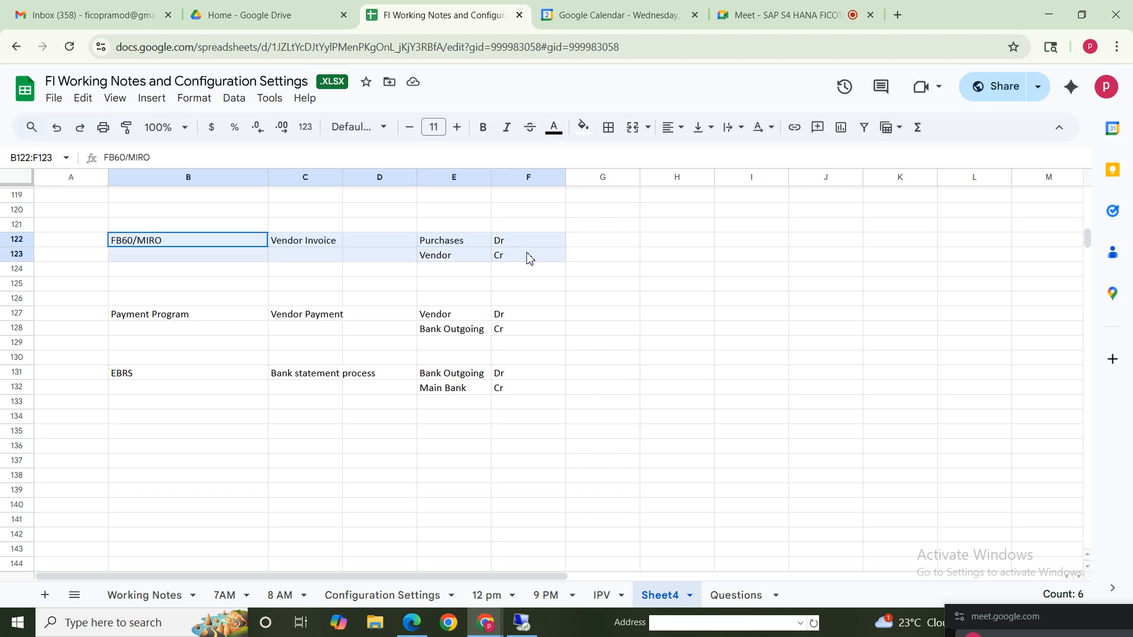
# Step: Enter F110 in cell A127 beside the Payment Program entry
pyautogui.click(75, 319)
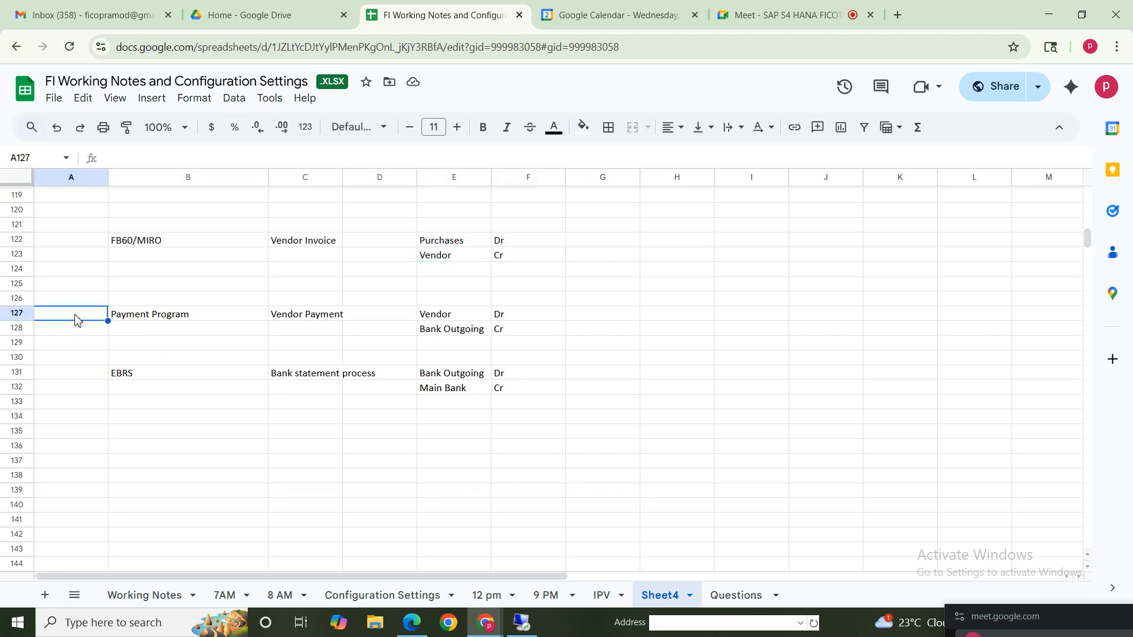
pyautogui.write('F110')
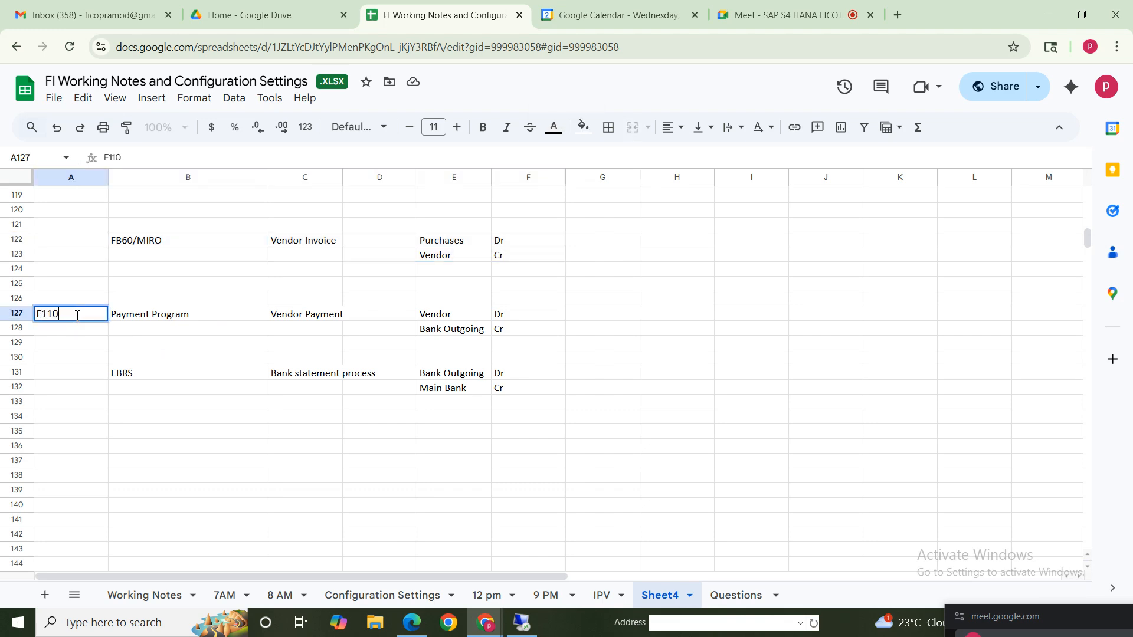
pyautogui.click(179, 320)
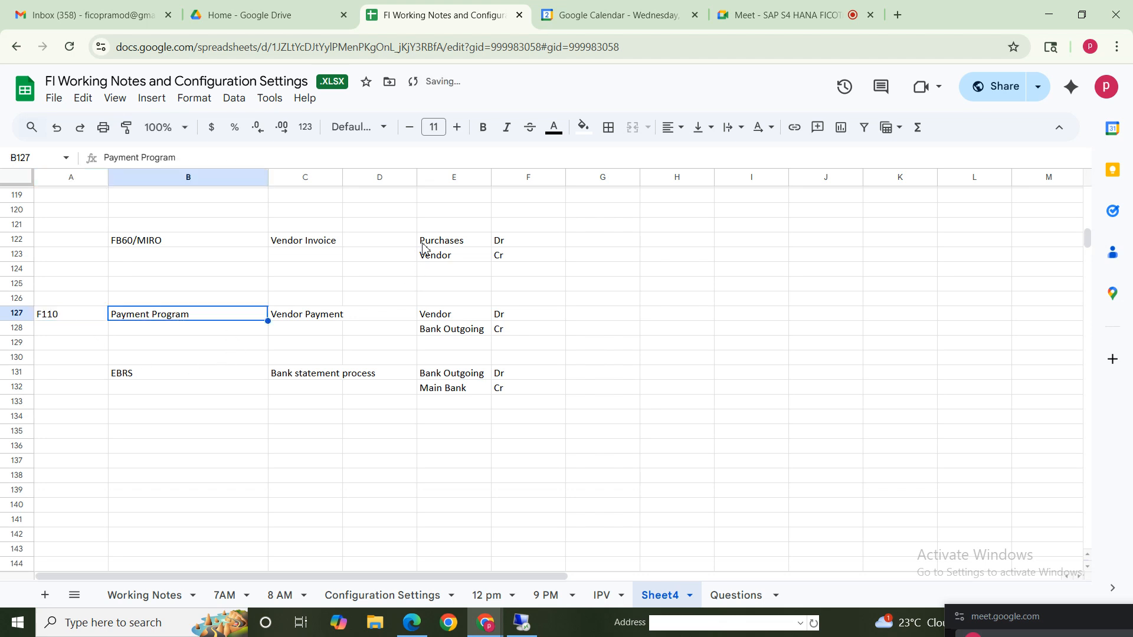
# Step: Examine how the purchases, vendor, Bank Outgoing and Main Bank entries connect across the invoice, payment program and EBRS postings in rows 122 to 132
pyautogui.click(454, 243)
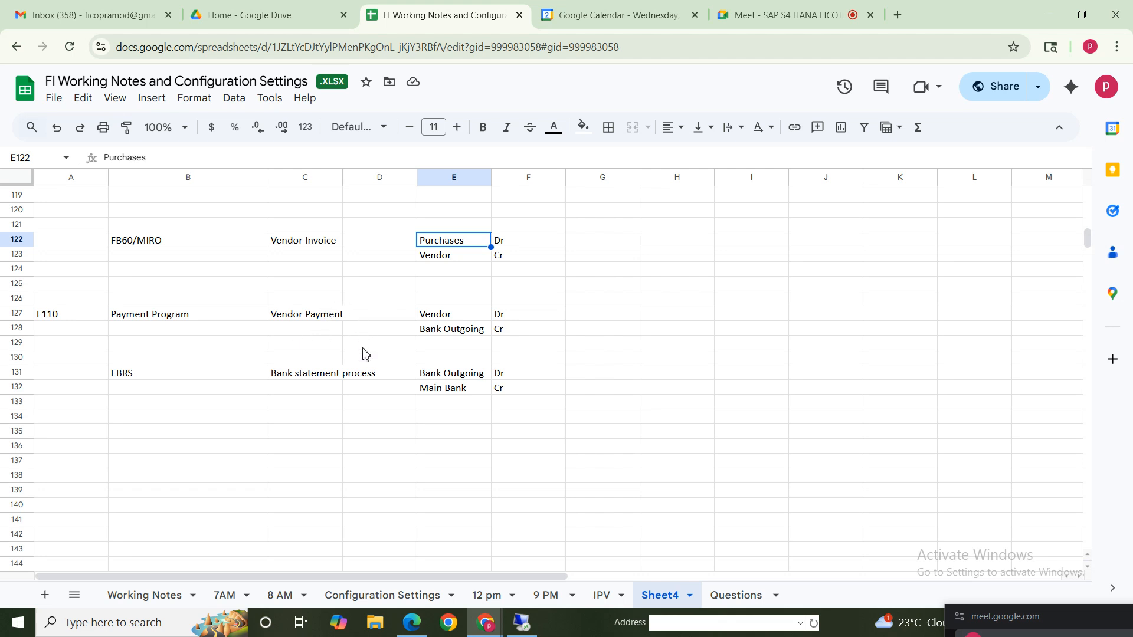
pyautogui.click(188, 318)
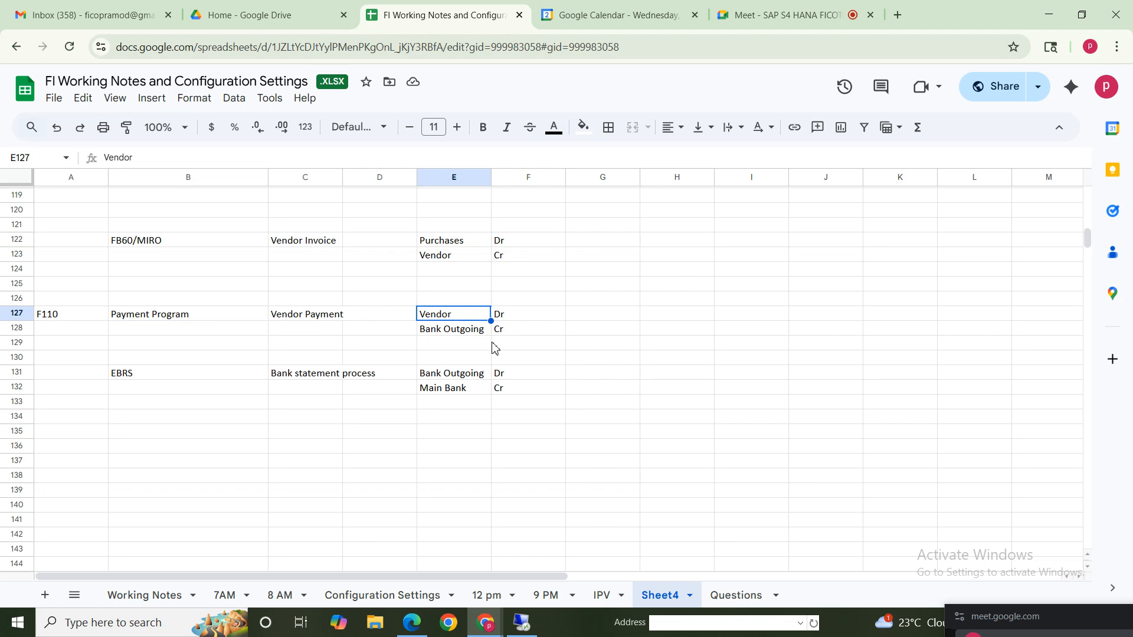
pyautogui.click(472, 333)
pyautogui.click(530, 330)
pyautogui.click(454, 336)
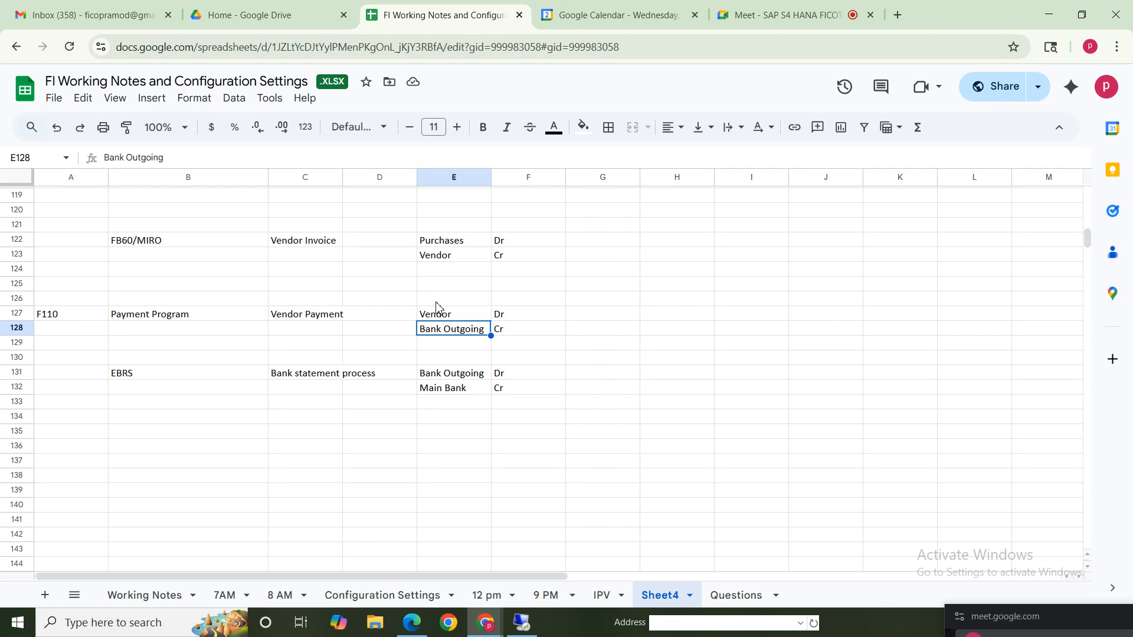
pyautogui.click(66, 373)
pyautogui.click(189, 377)
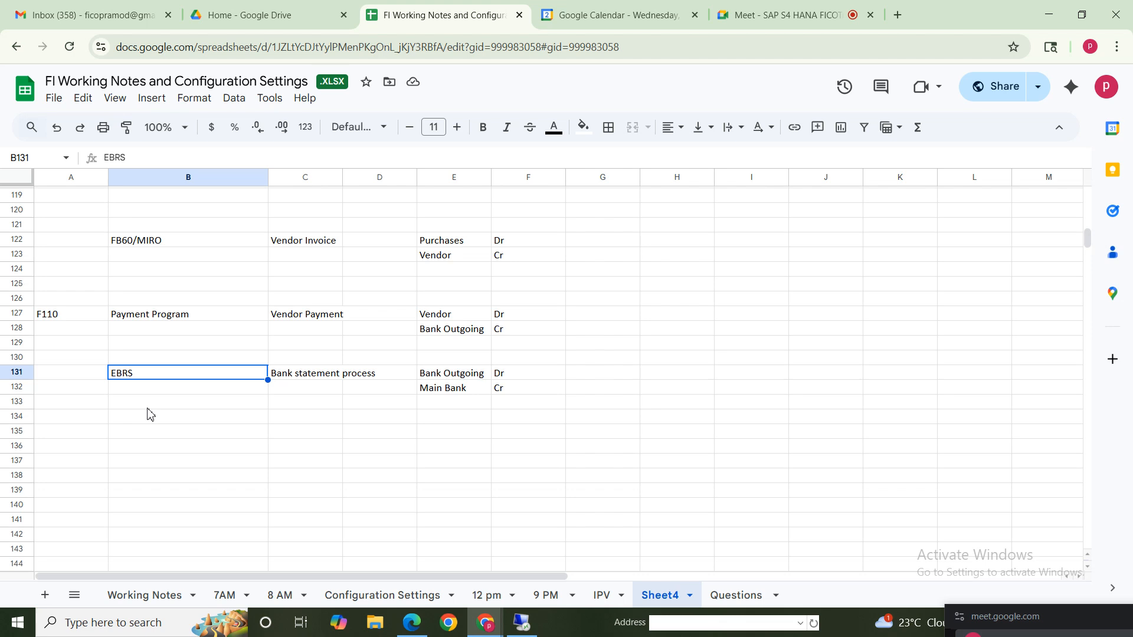
pyautogui.click(454, 333)
pyautogui.click(451, 376)
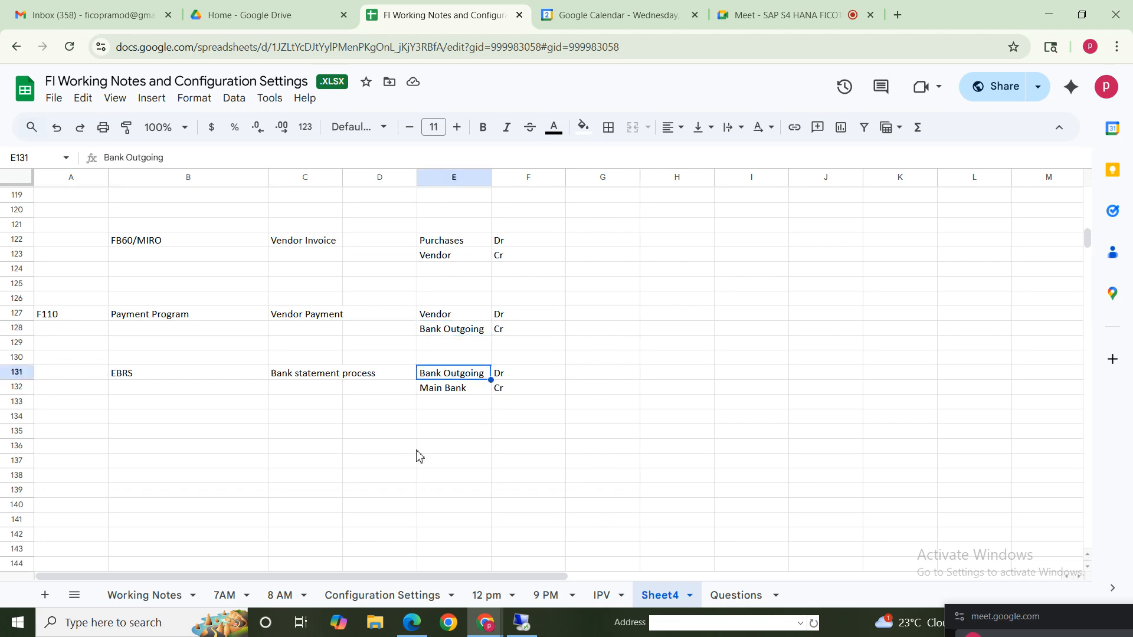
pyautogui.press('Down')
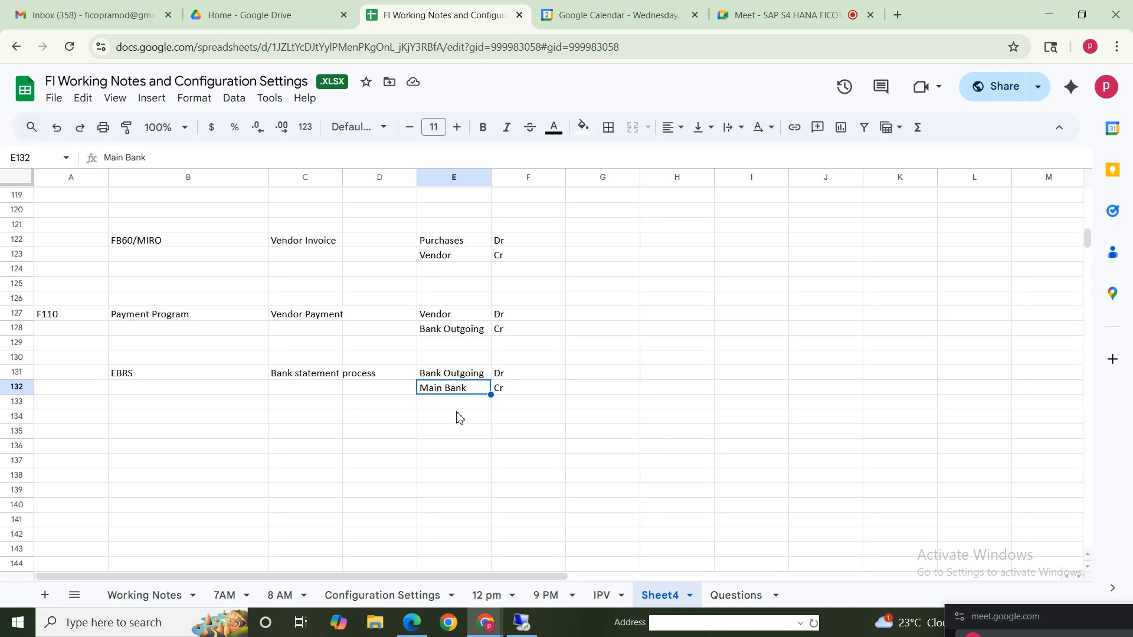
pyautogui.click(446, 334)
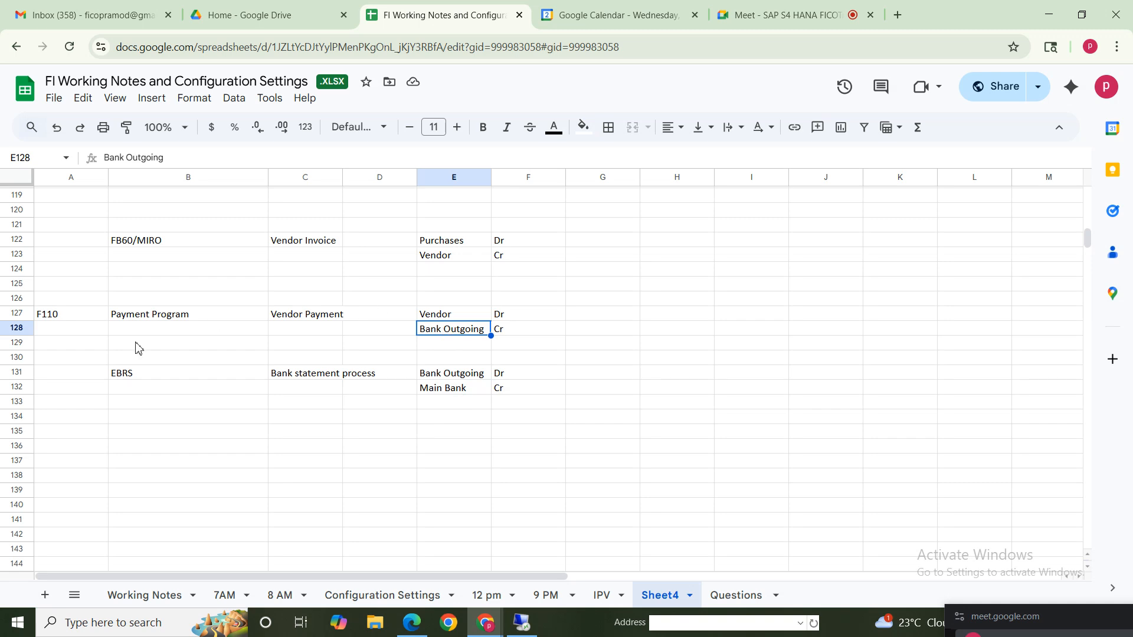
pyautogui.click(157, 316)
pyautogui.click(329, 318)
pyautogui.click(426, 327)
# Step: Enter the note "information will be passed to Bank" in G127 beside the Payment Program posting
pyautogui.click(607, 319)
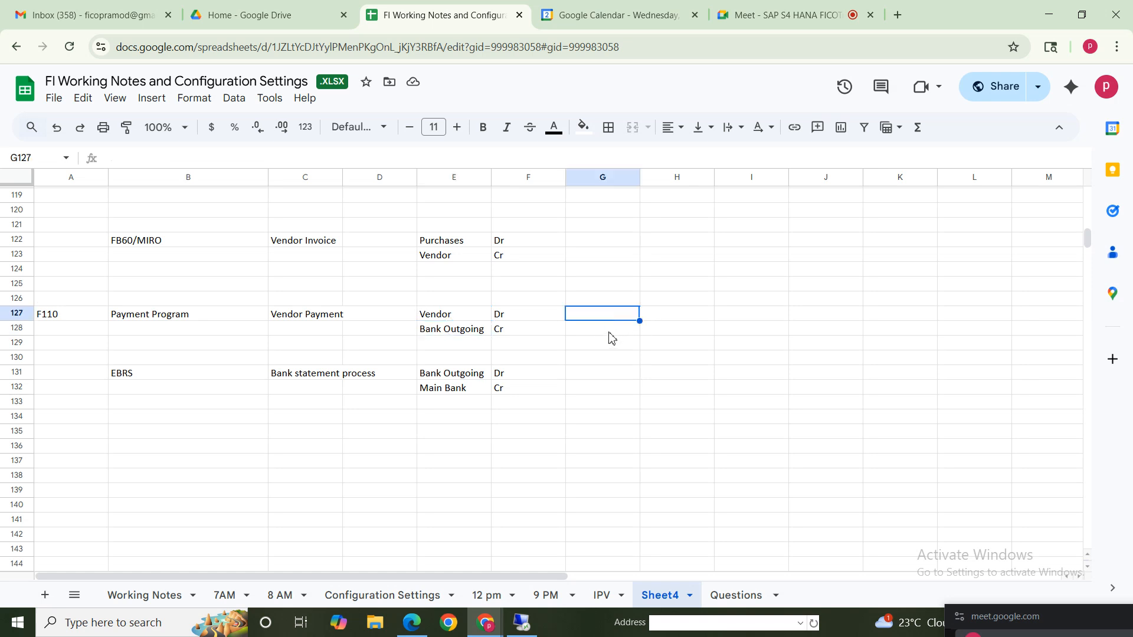
pyautogui.write('information')
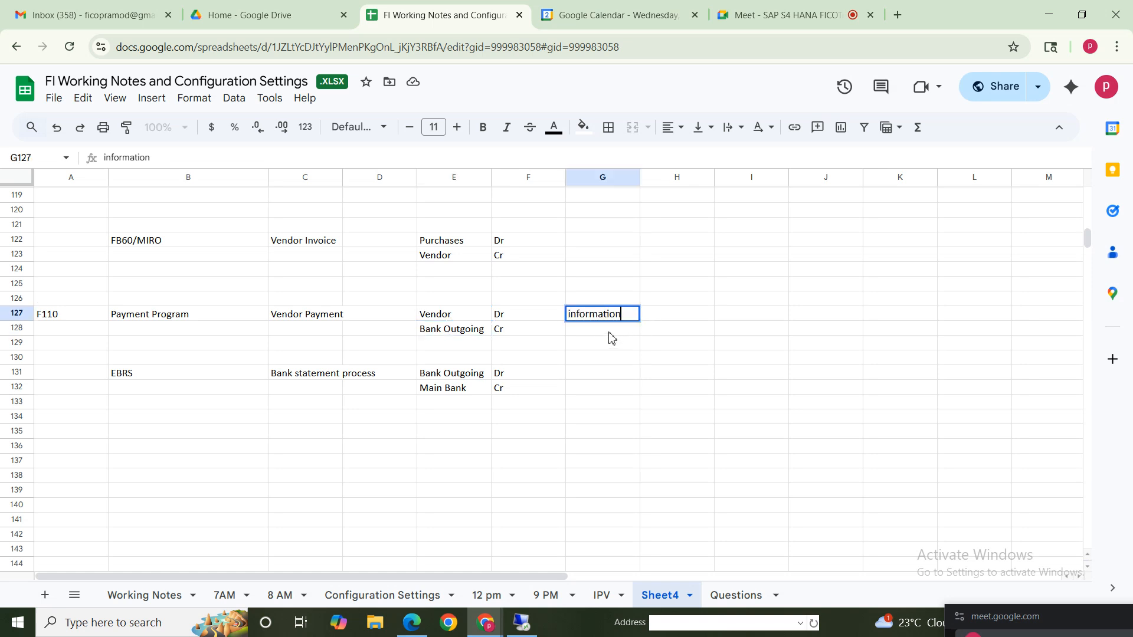
pyautogui.write(' will be p')
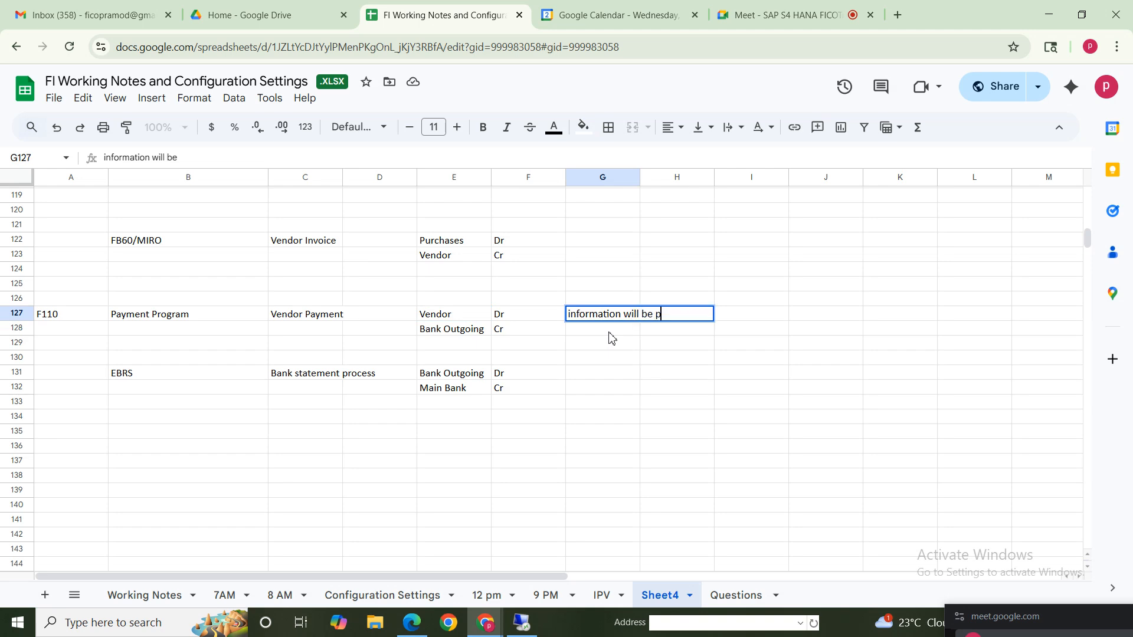
pyautogui.write('assed to')
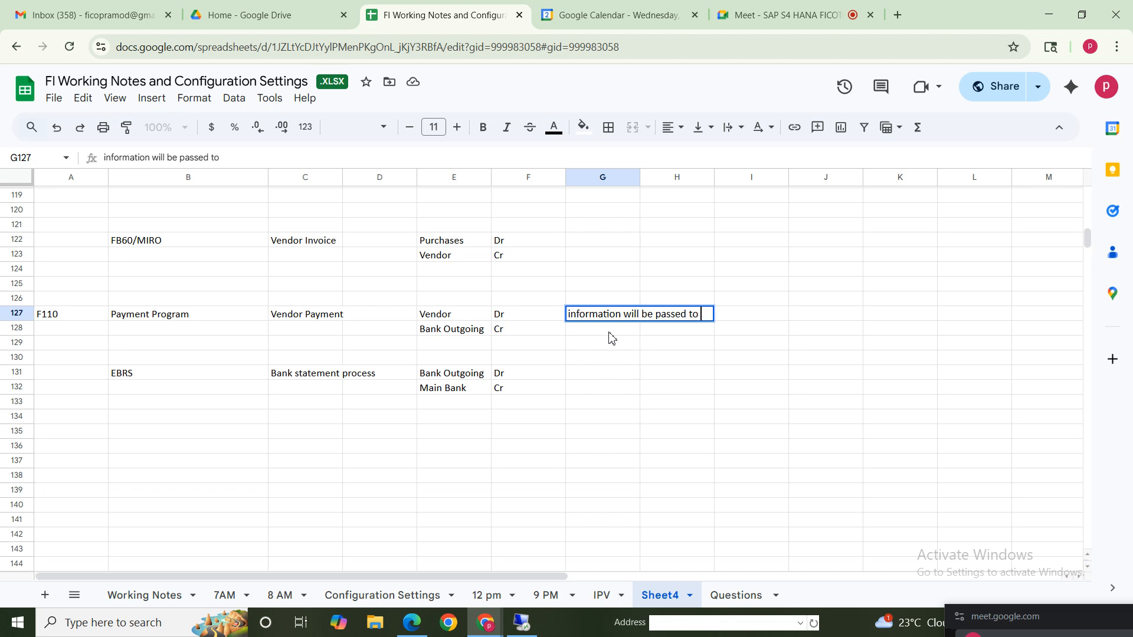
pyautogui.write(' Bank')
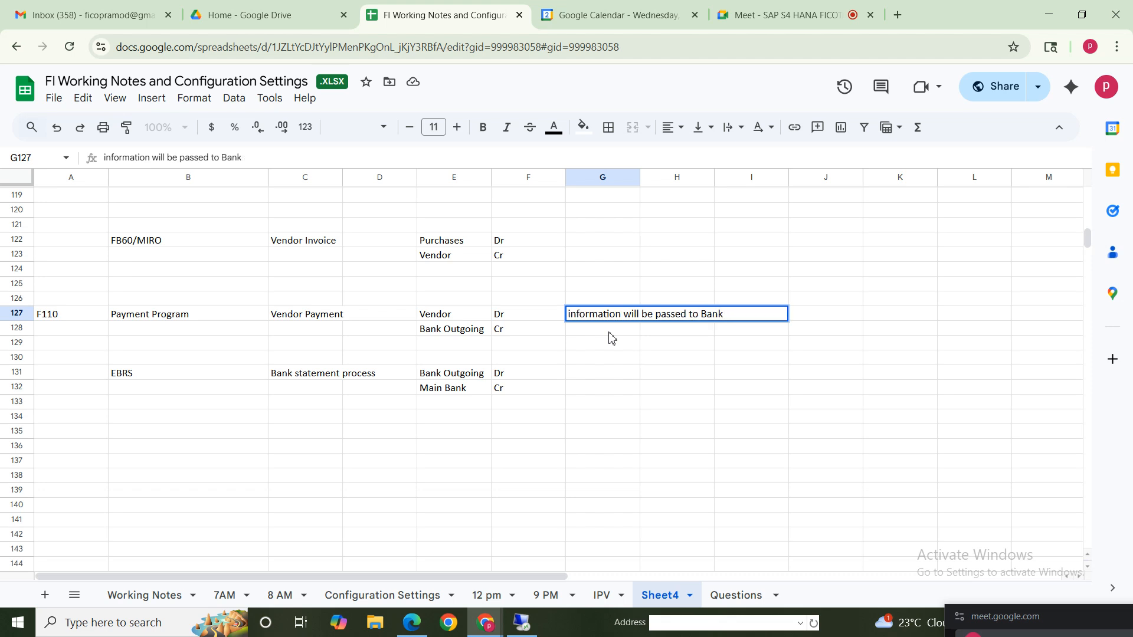
pyautogui.moveTo(97, 319); pyautogui.dragTo(519, 334)
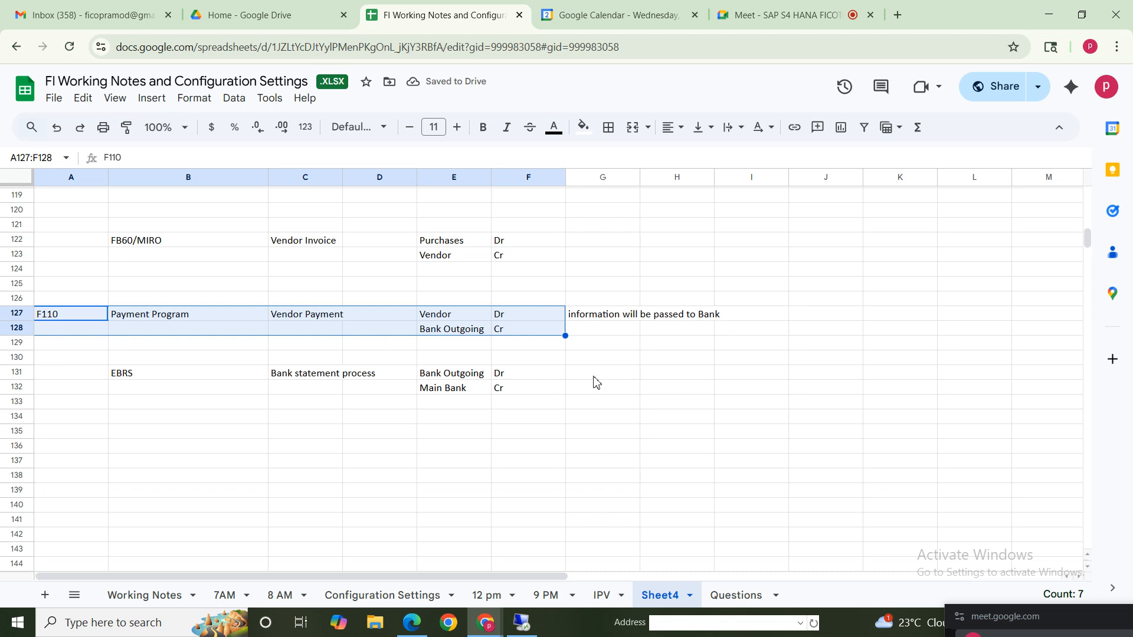
# Step: Enter "based on above reference bank will make payment to suppliers and then send Bank ststaement to us ." in G131 beside the EBRS posting
pyautogui.click(608, 380)
pyautogui.write('b')
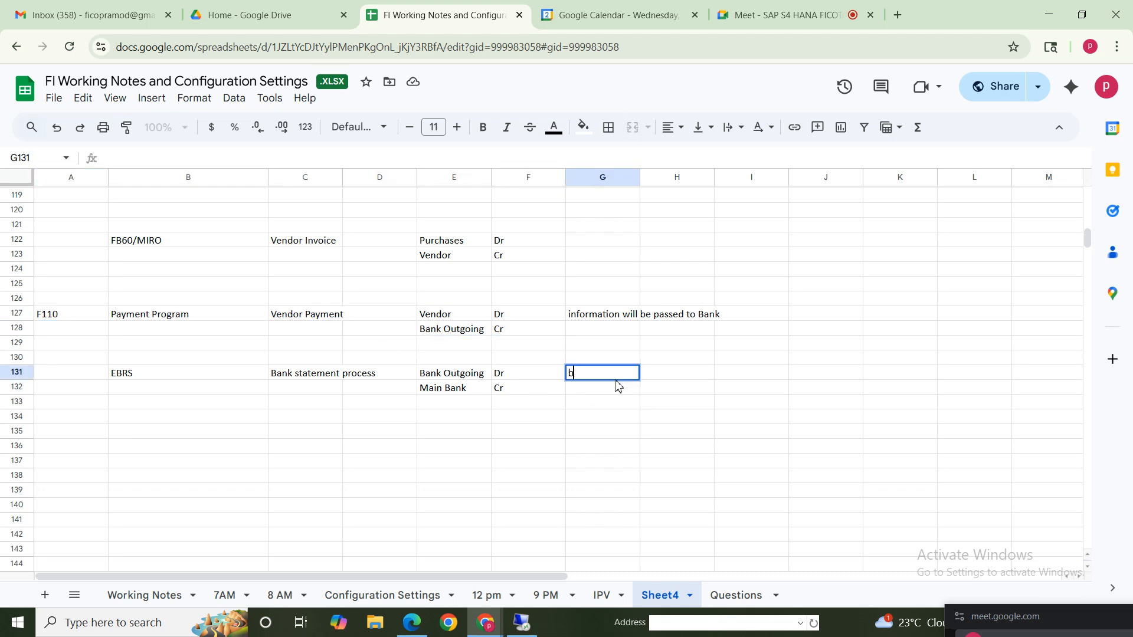
pyautogui.write('ased on above')
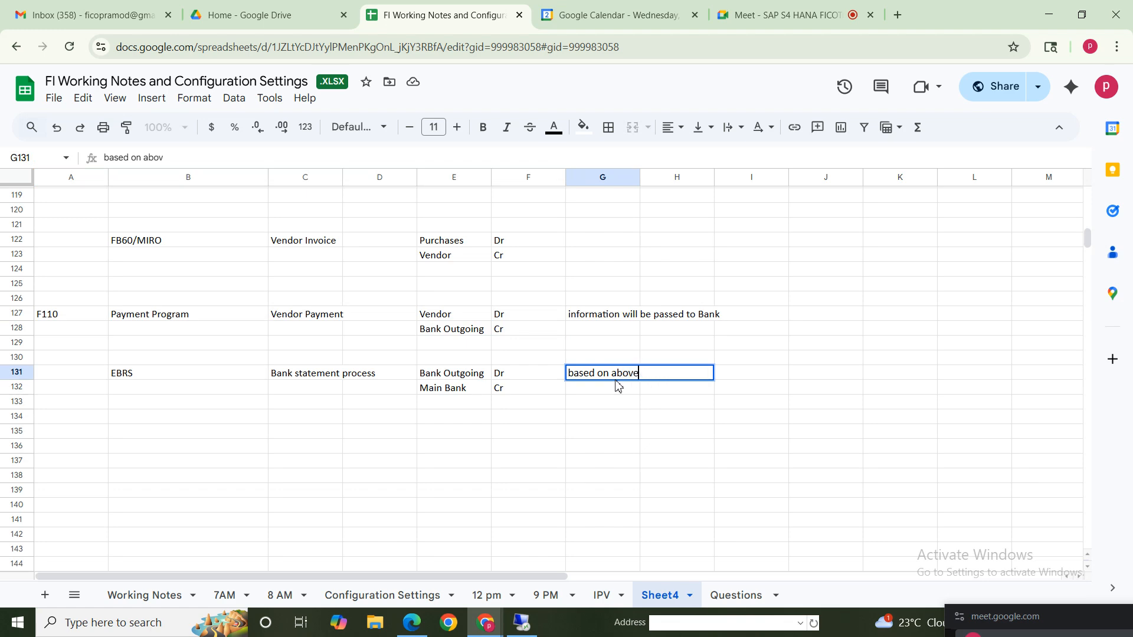
pyautogui.write(' reference bank will ')
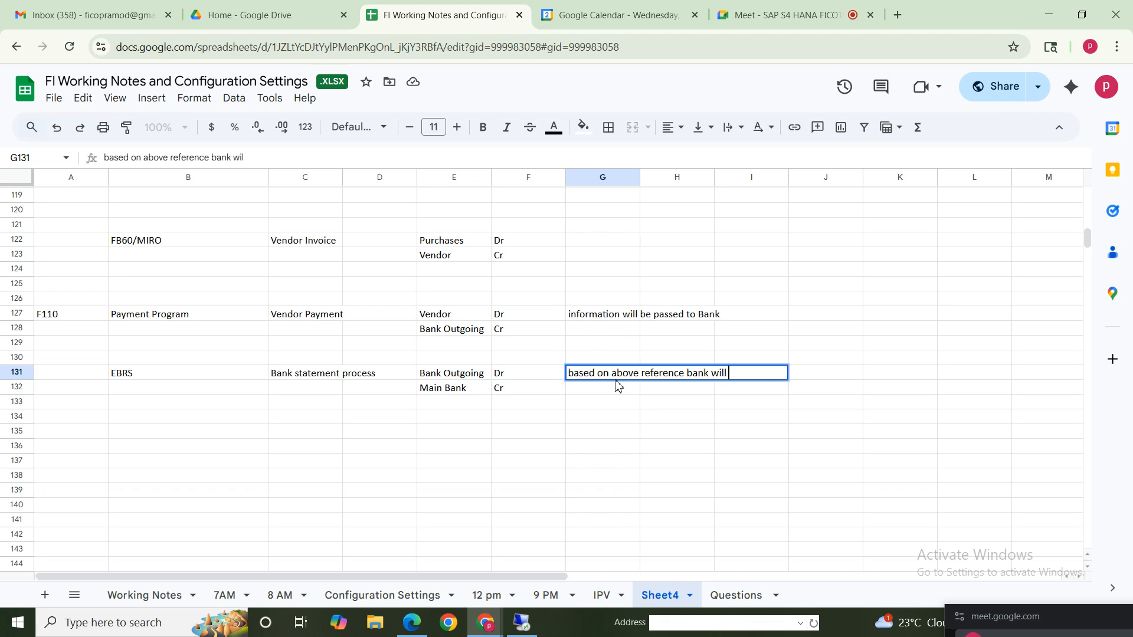
pyautogui.write('make t')
pyautogui.press('BackSpace')
pyautogui.press('BackSpace')
pyautogui.press('BackSpace')
pyautogui.press('BackSpace')
pyautogui.press('BackSpace')
pyautogui.press('BackSpace')
pyautogui.write('will send')
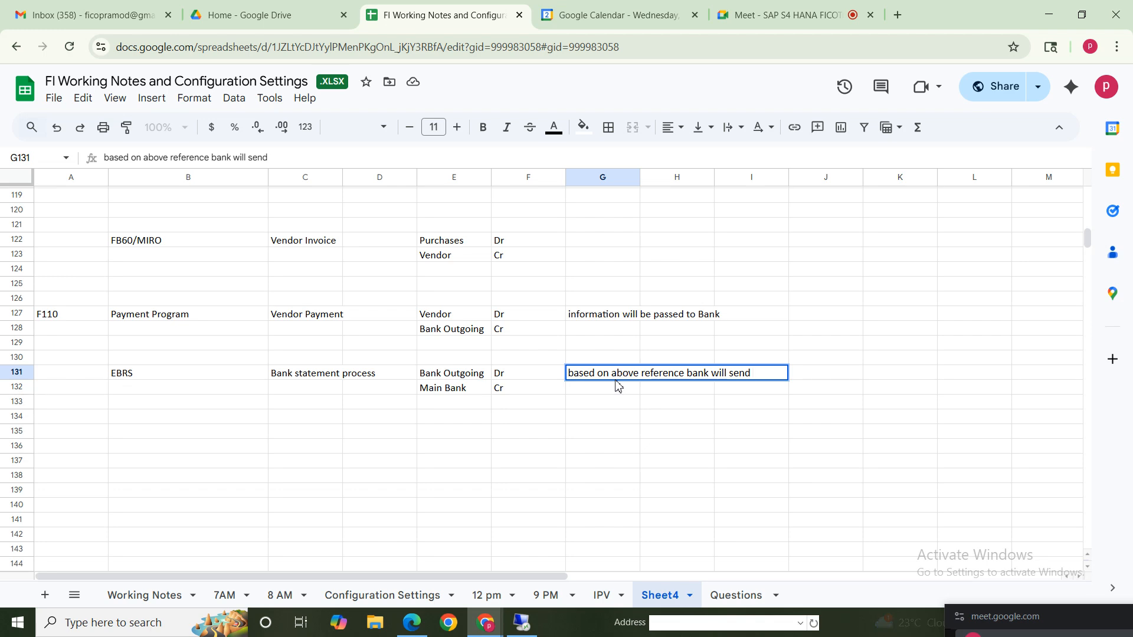
pyautogui.press('BackSpace')
pyautogui.press('BackSpace')
pyautogui.press('BackSpace')
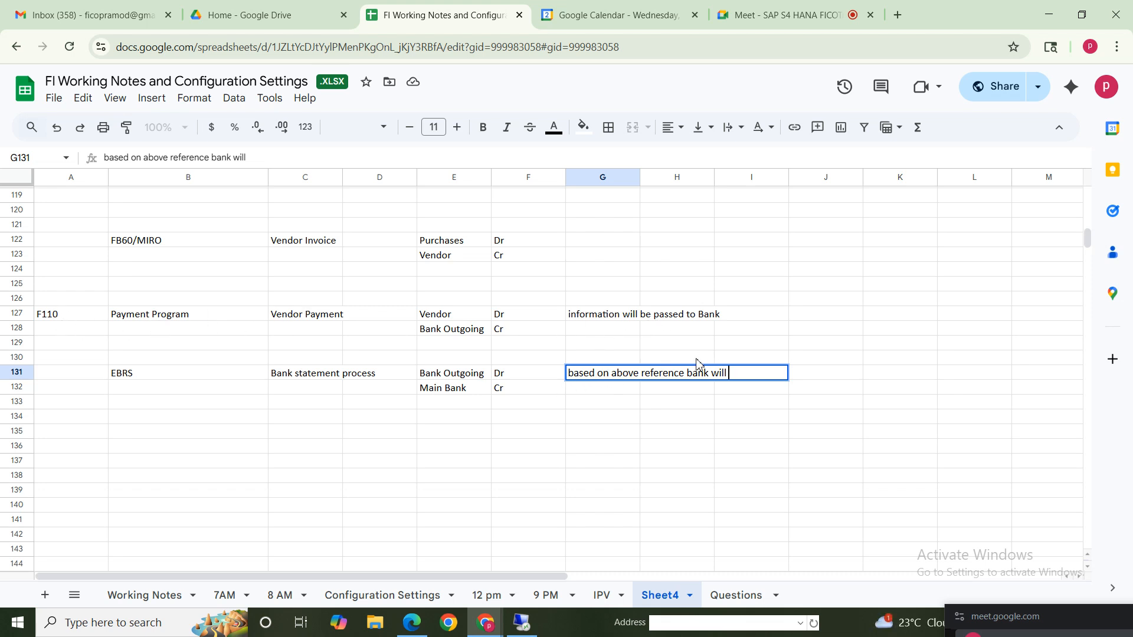
pyautogui.write('make payment to')
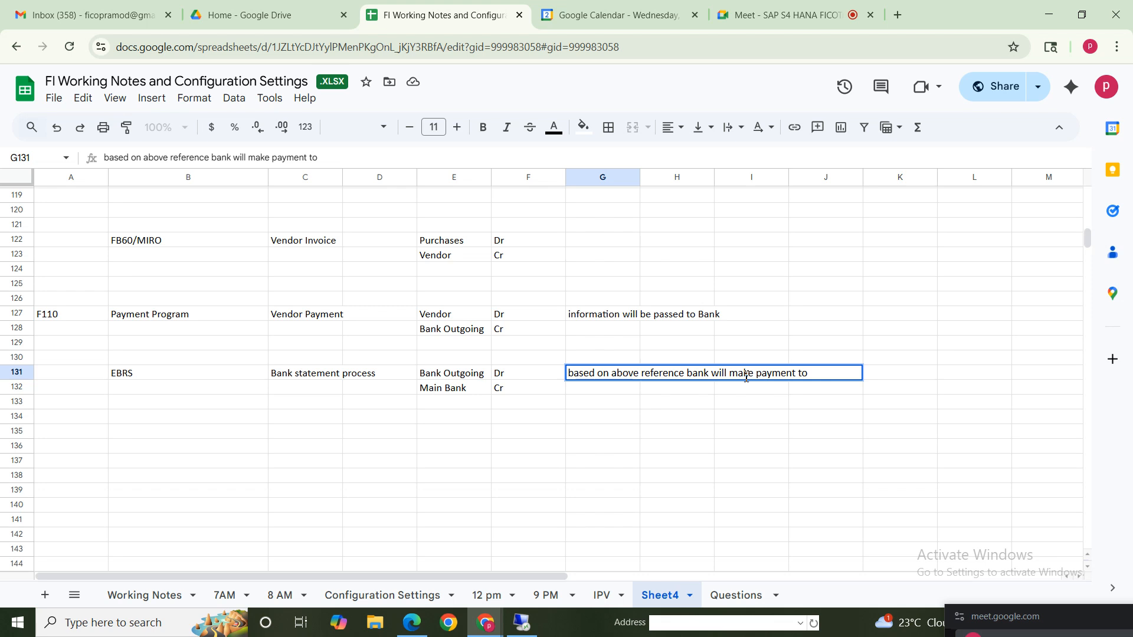
pyautogui.write(' suppliers and then send')
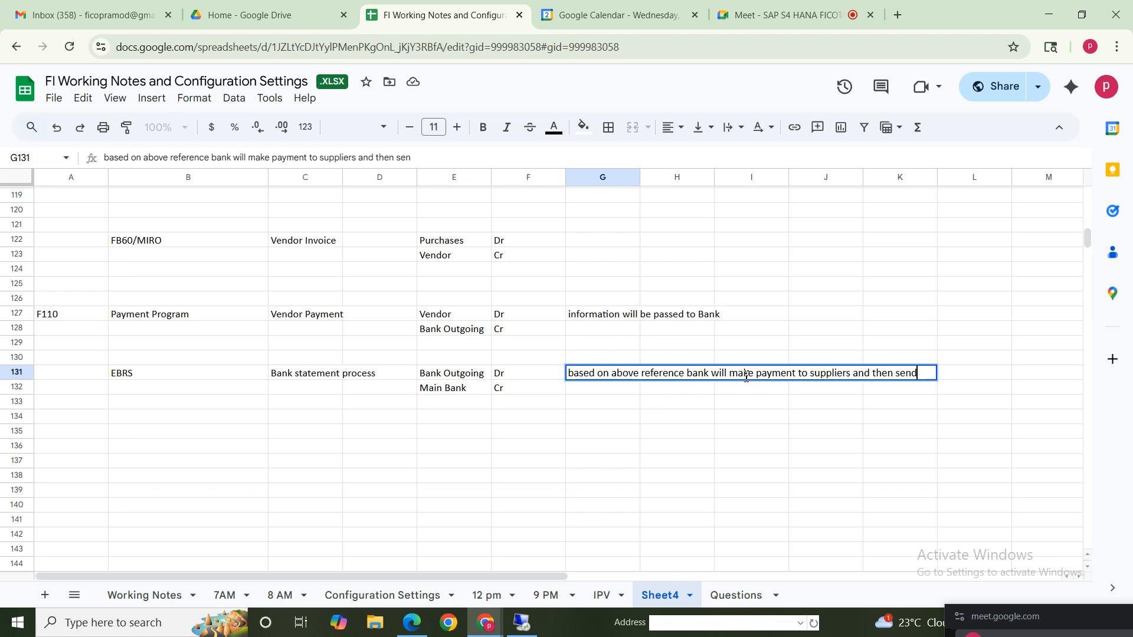
pyautogui.write(' Ban')
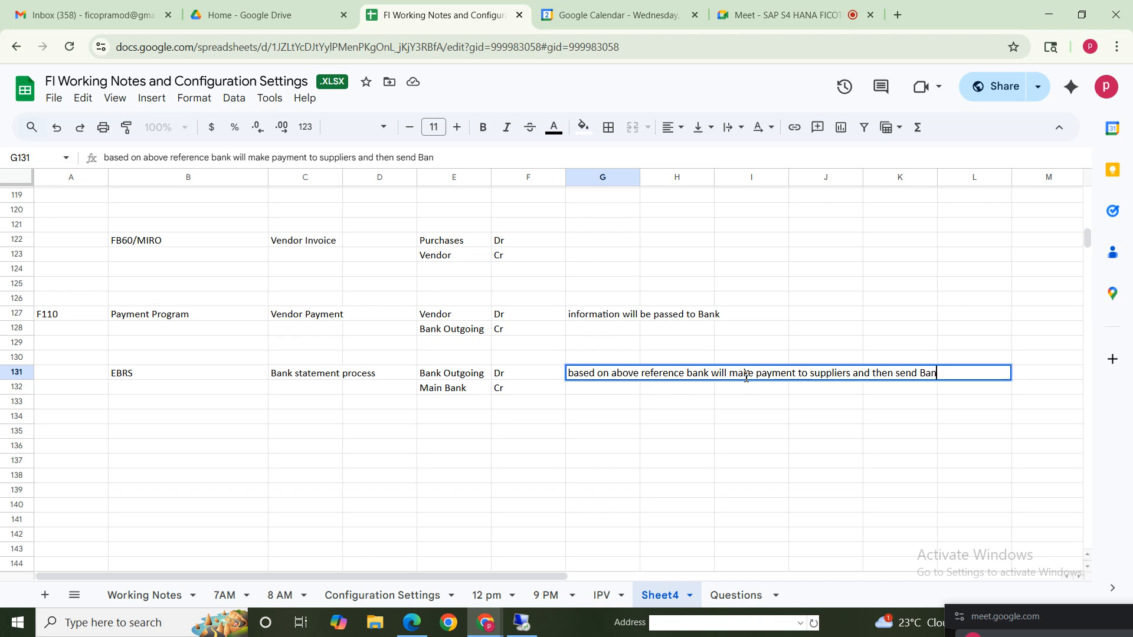
pyautogui.write('k ststaement to us . t')
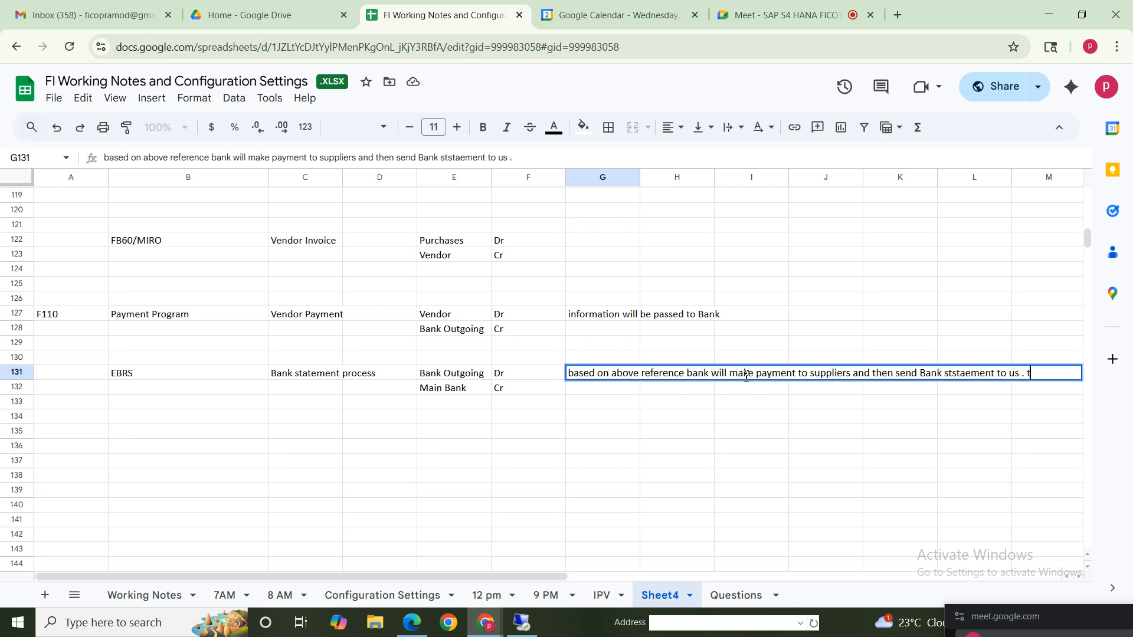
# Step: Complete the G131 note with "then we will upload bank statement in sap to clear outgoing account ."
pyautogui.write('hen we will upload')
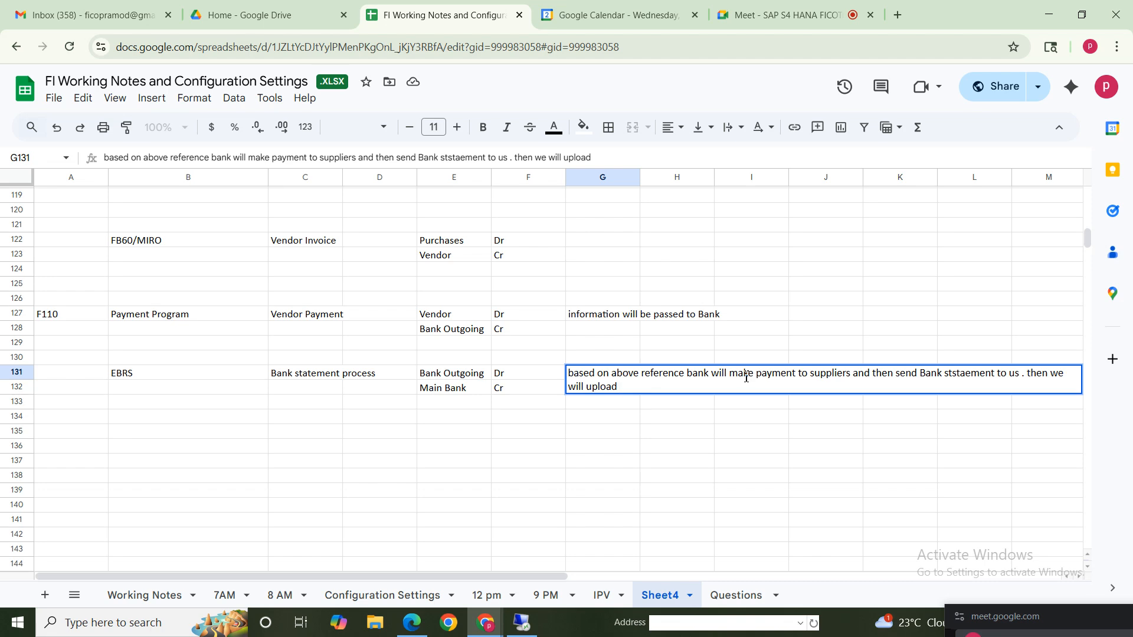
pyautogui.write(' bank statment')
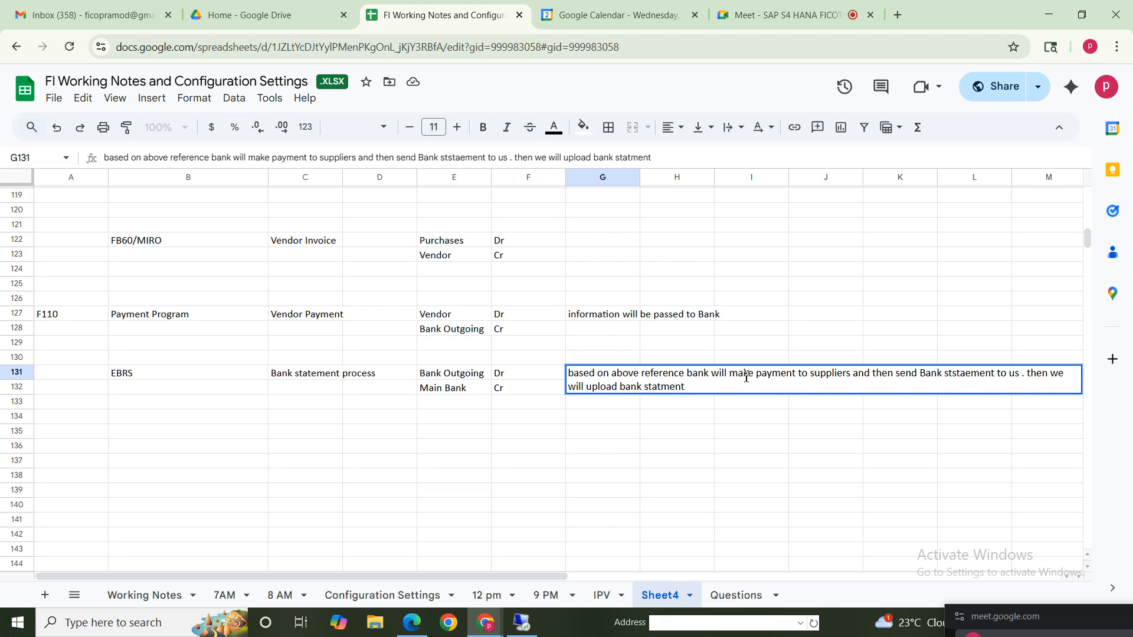
pyautogui.press('BackSpace')
pyautogui.press('BackSpace')
pyautogui.press('BackSpace')
pyautogui.press('BackSpace')
pyautogui.write('ement in sap to clear ou')
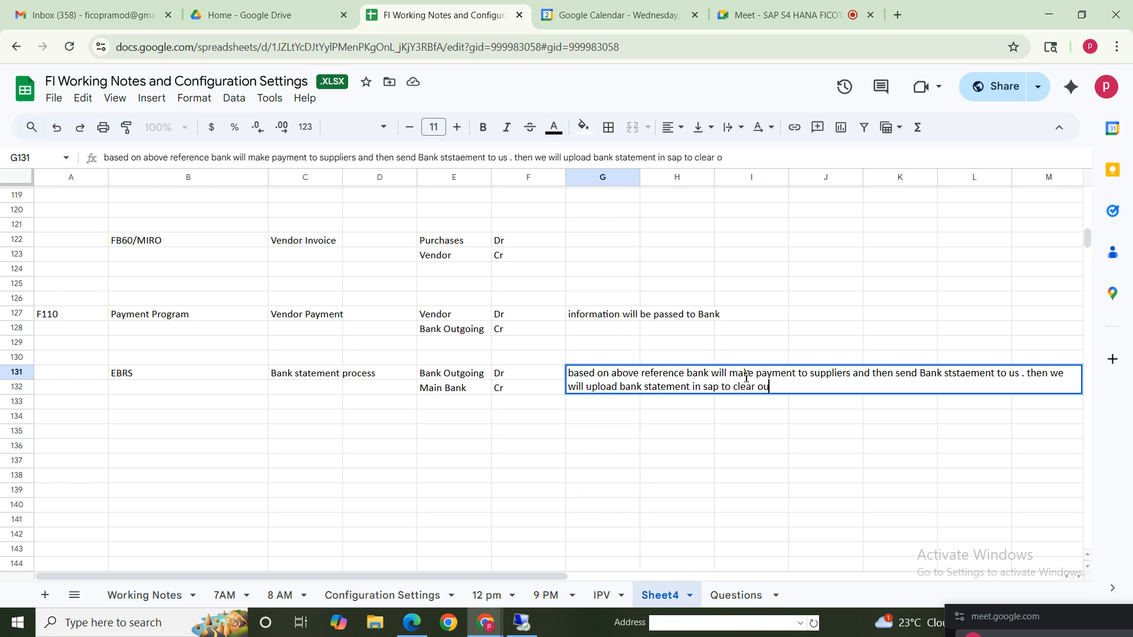
pyautogui.write('tgoing account .')
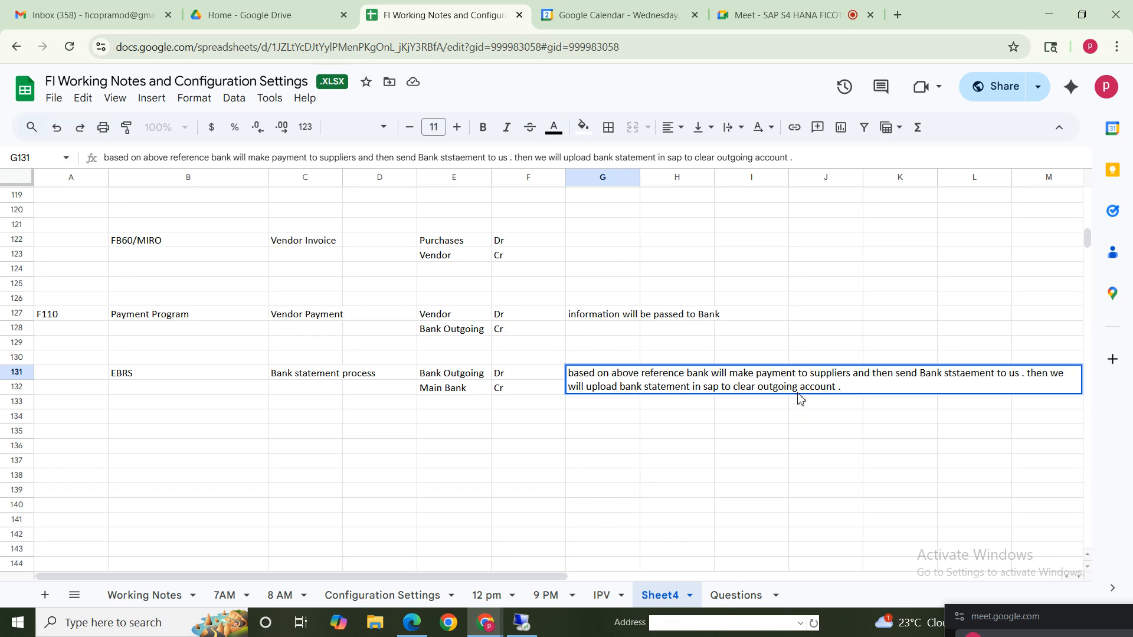
pyautogui.moveTo(798, 387); pyautogui.dragTo(747, 387)
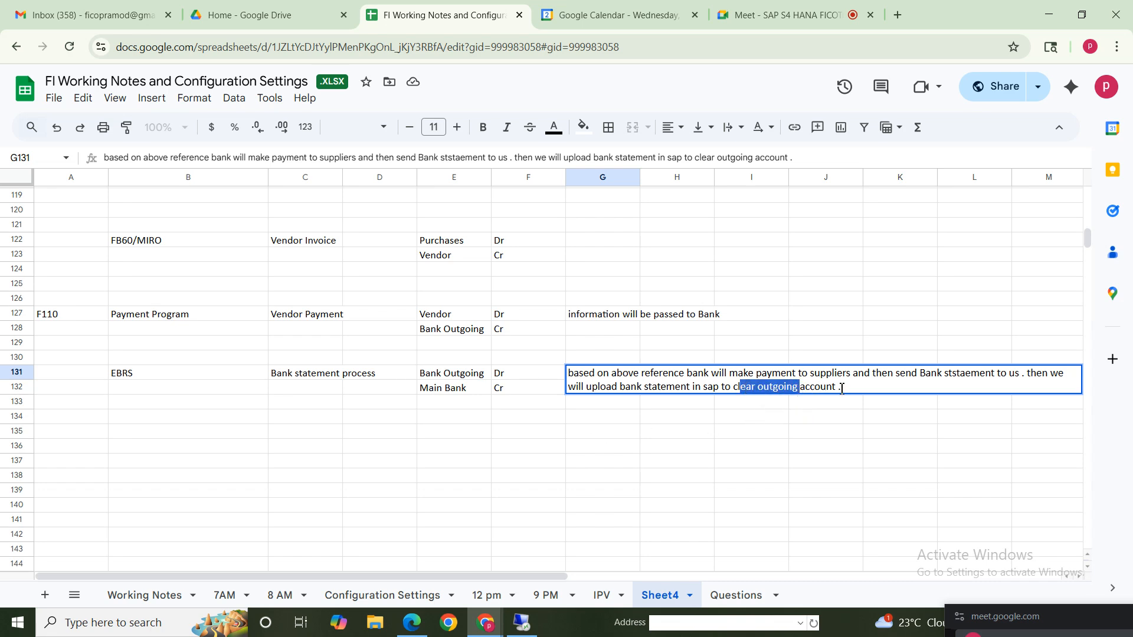
pyautogui.moveTo(842, 388); pyautogui.dragTo(760, 386)
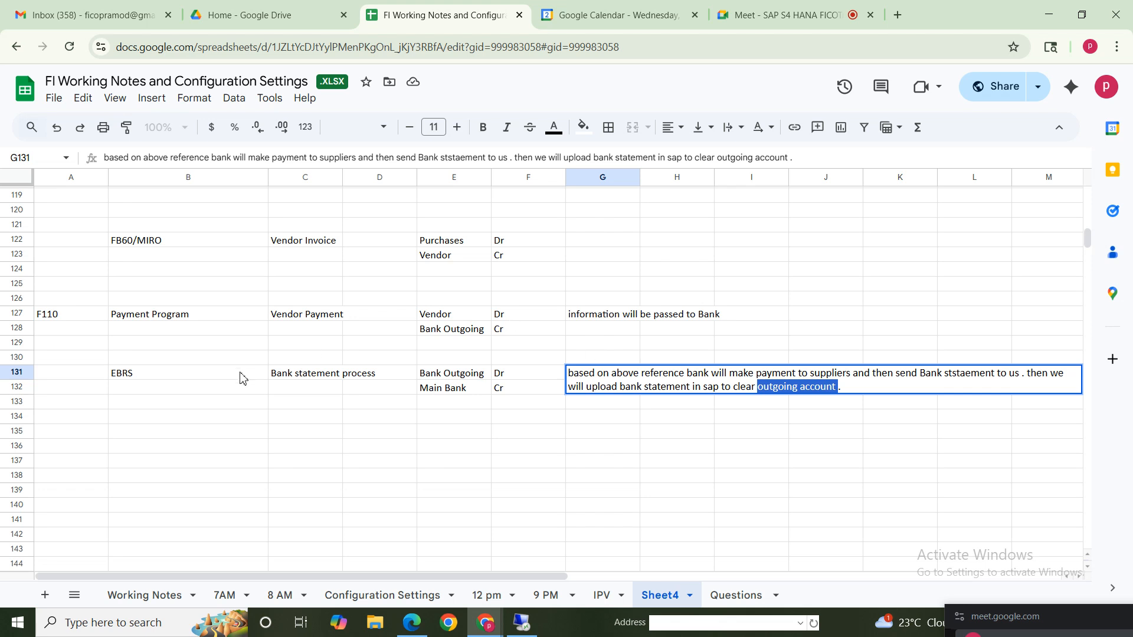
pyautogui.click(222, 462)
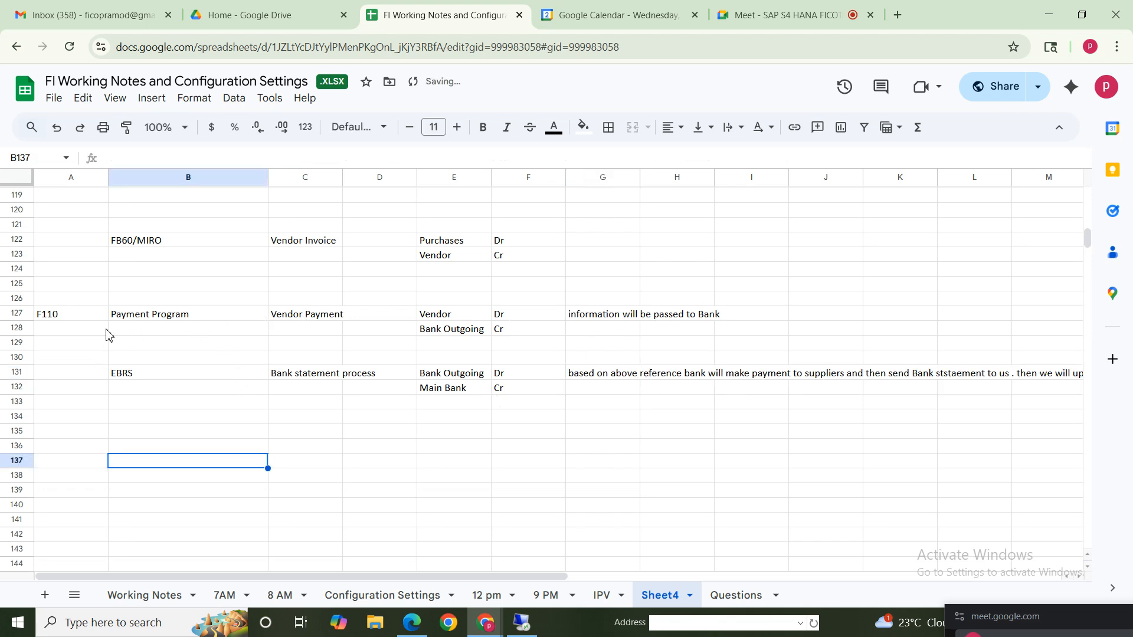
# Step: Review the F110 payment posting against the EBRS posting, comparing the Bank Outgoing lines in E128 and E131
pyautogui.click(93, 317)
pyautogui.click(306, 329)
pyautogui.click(189, 319)
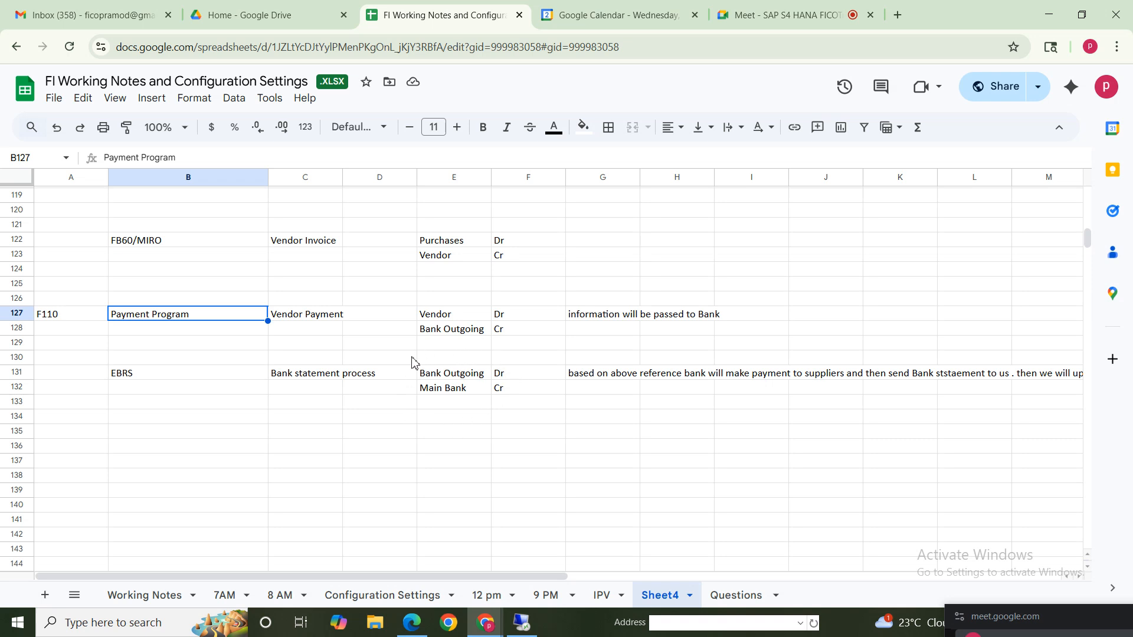
pyautogui.click(457, 332)
pyautogui.click(456, 375)
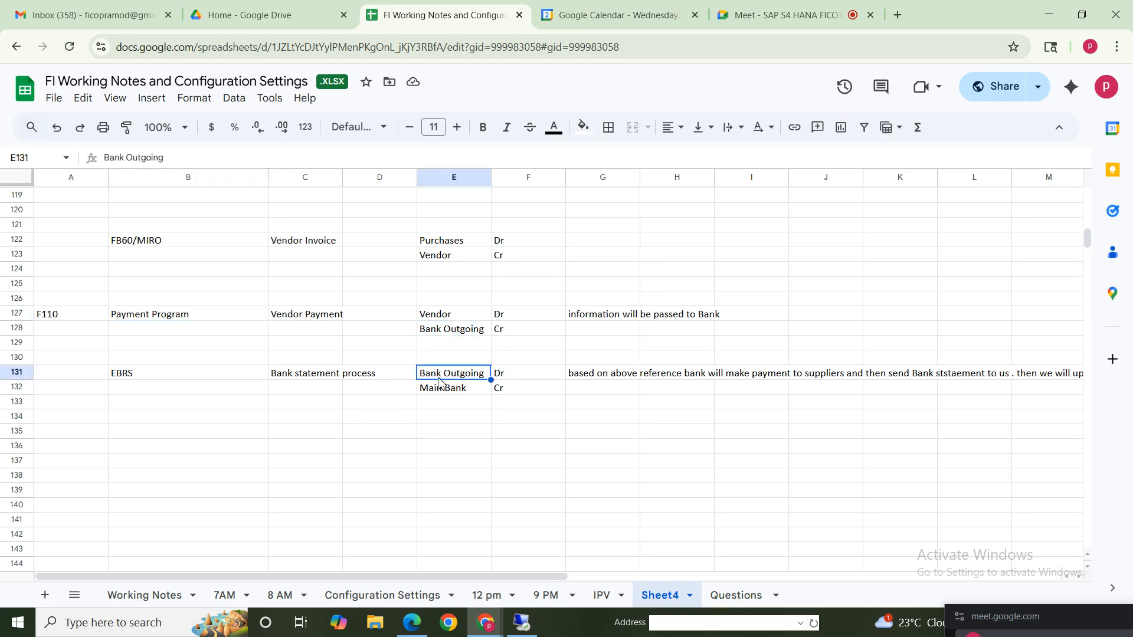
pyautogui.click(444, 333)
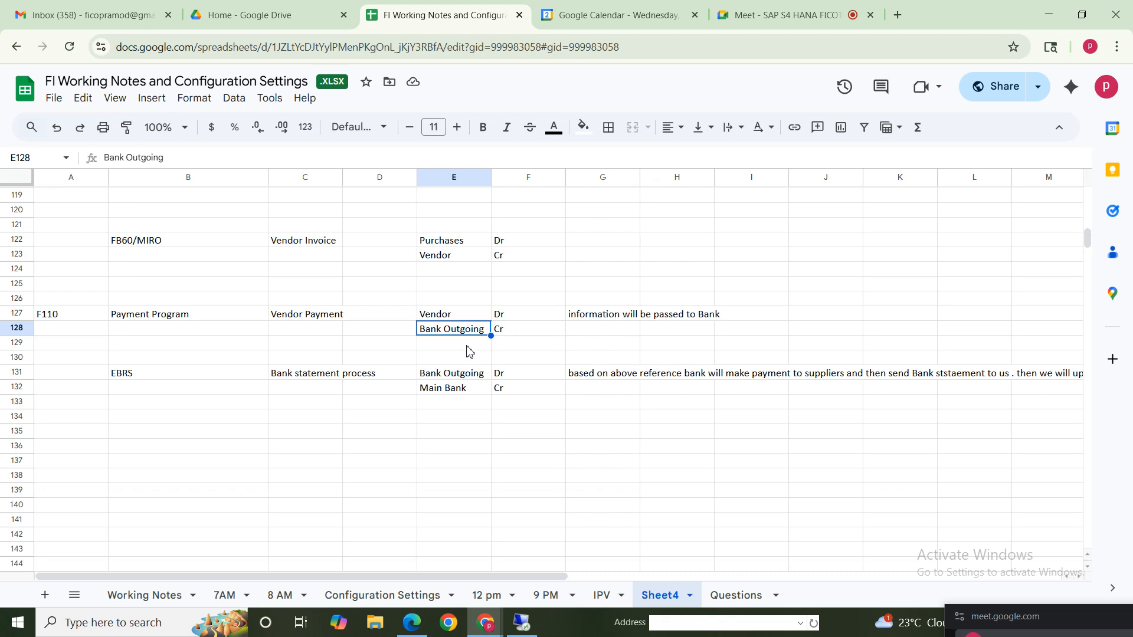
pyautogui.click(121, 377)
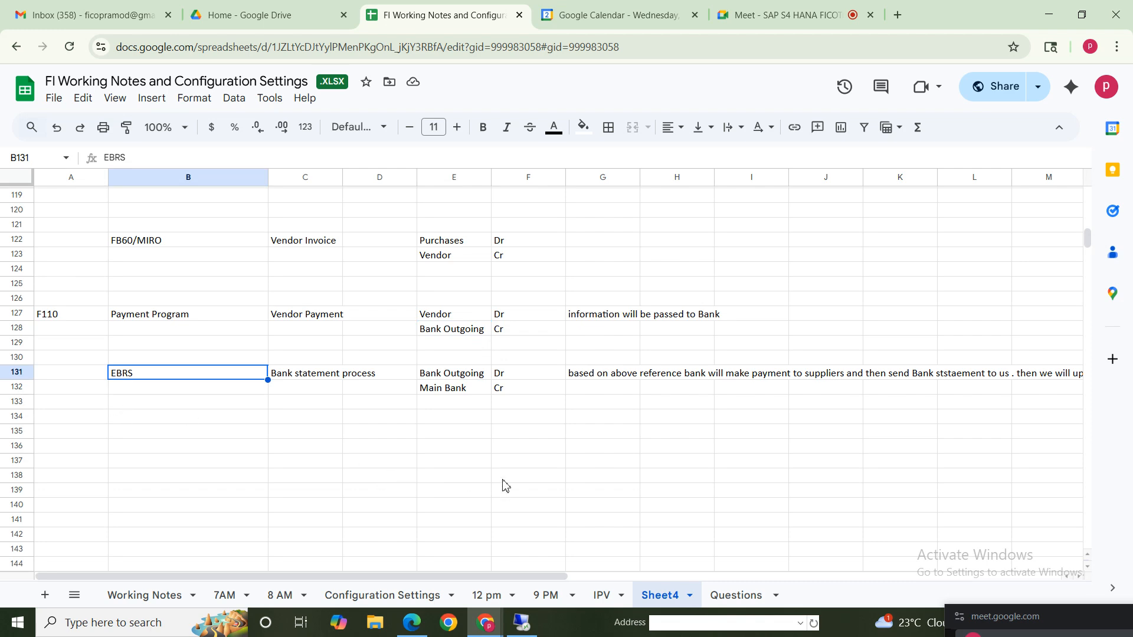
# Step: Switch to the New Bank Account page in Edge and assign G/L account 1008 HDFC Main Bank to the TELU house bank connection
pyautogui.click(524, 622)
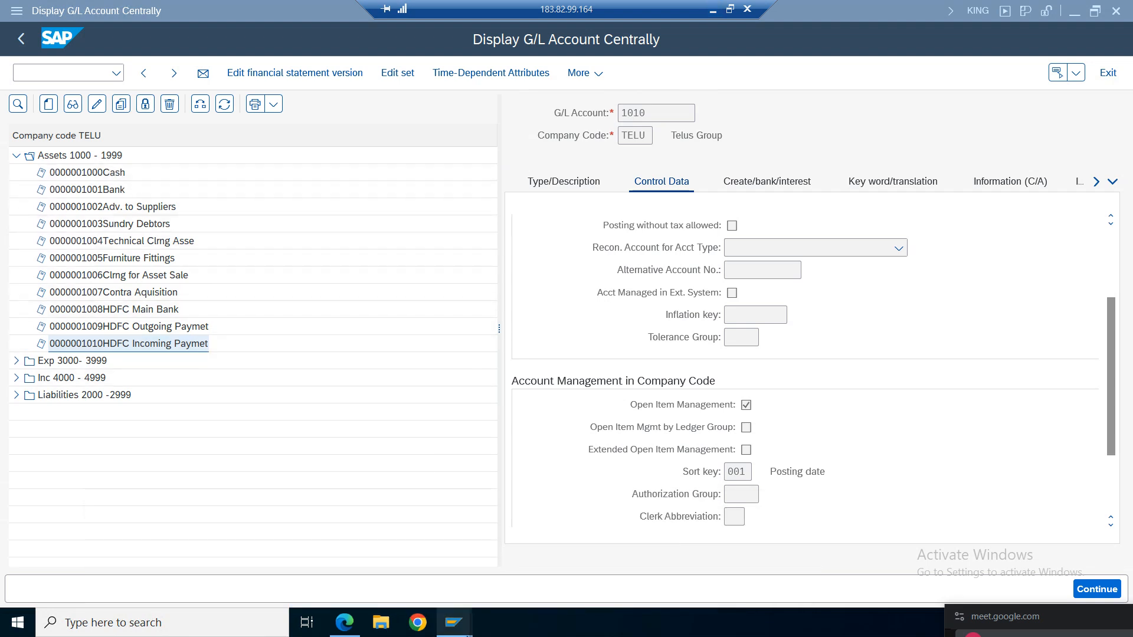
pyautogui.moveTo(453, 622)
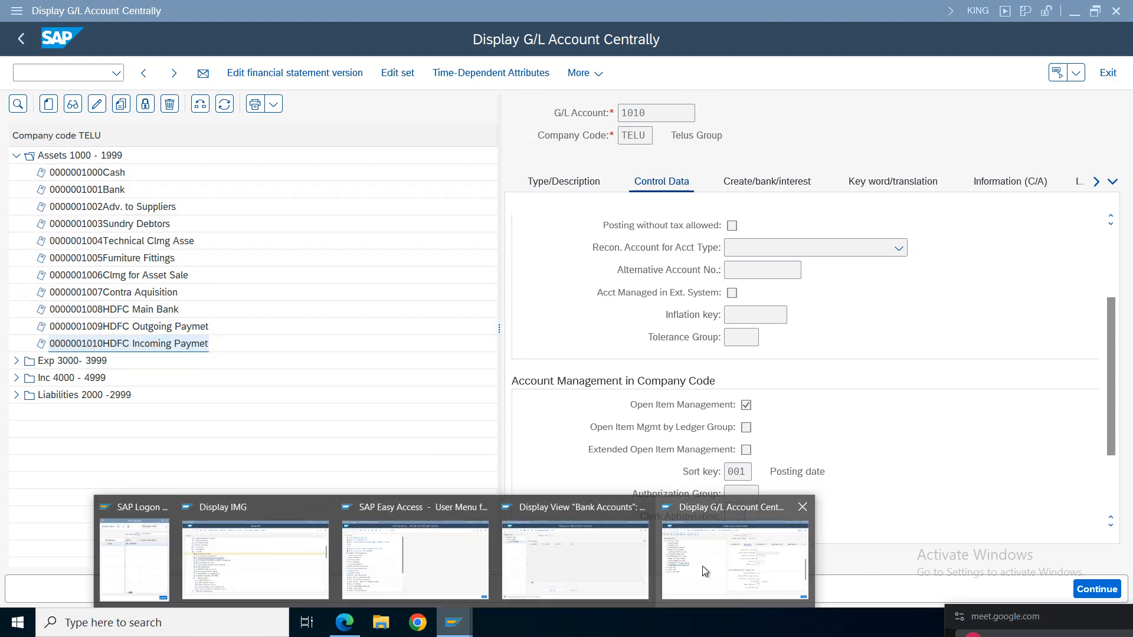
pyautogui.moveTo(375, 570)
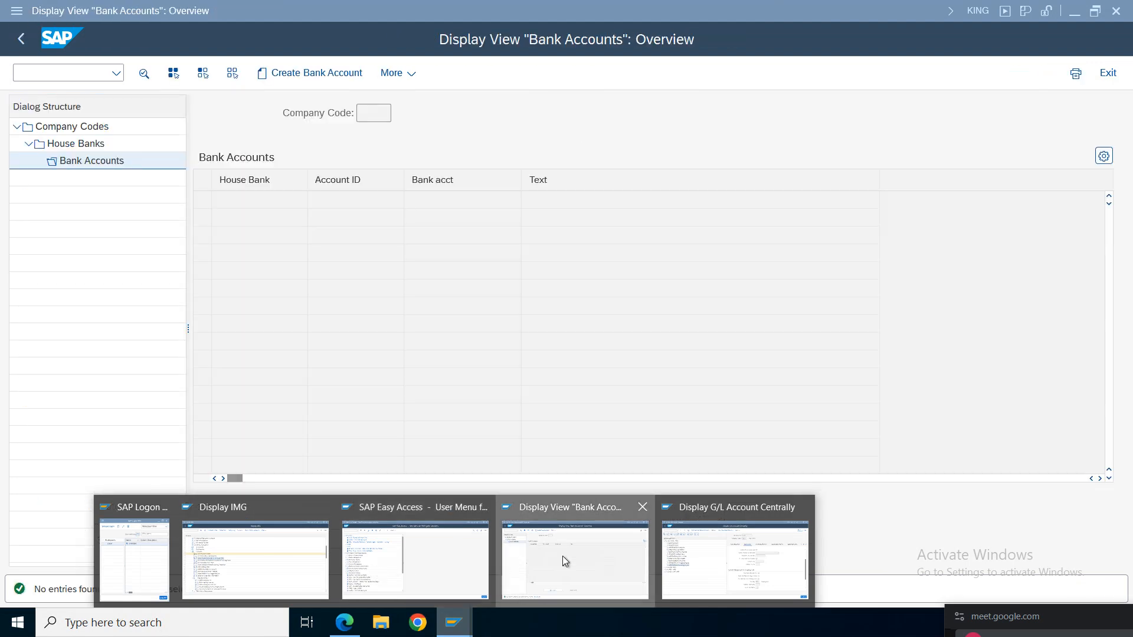
pyautogui.click(562, 556)
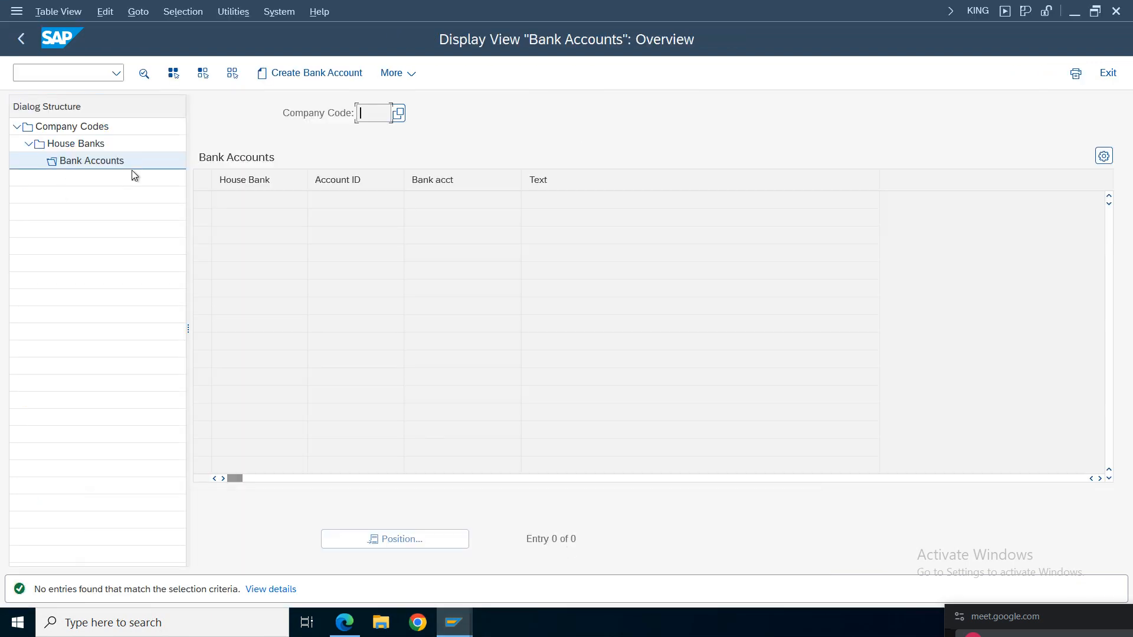
pyautogui.click(347, 624)
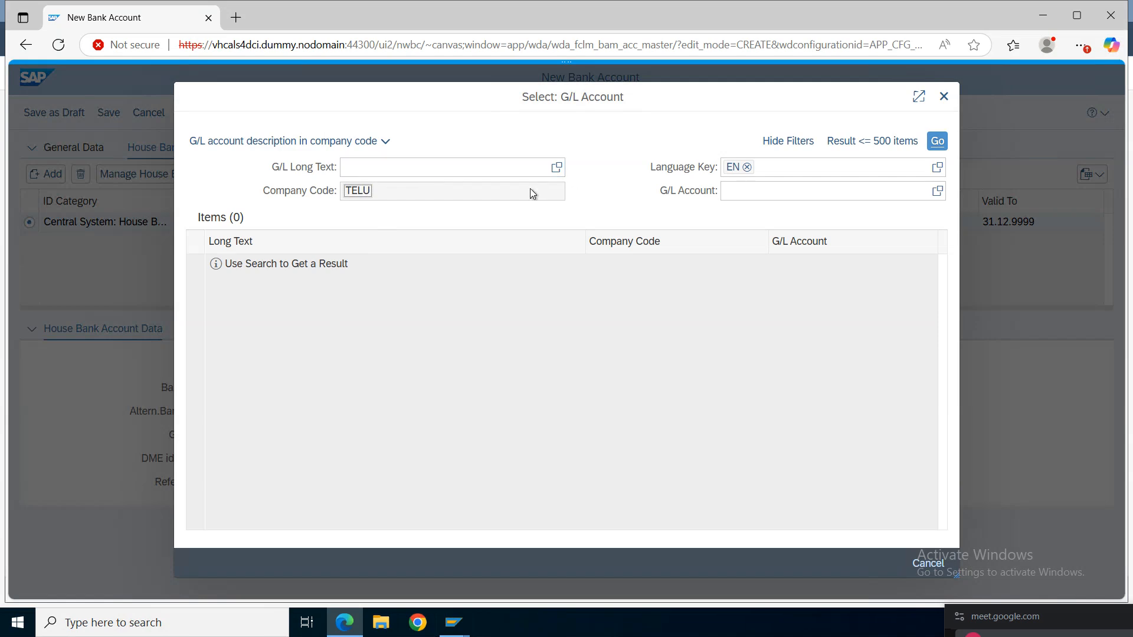
pyautogui.press('Return')
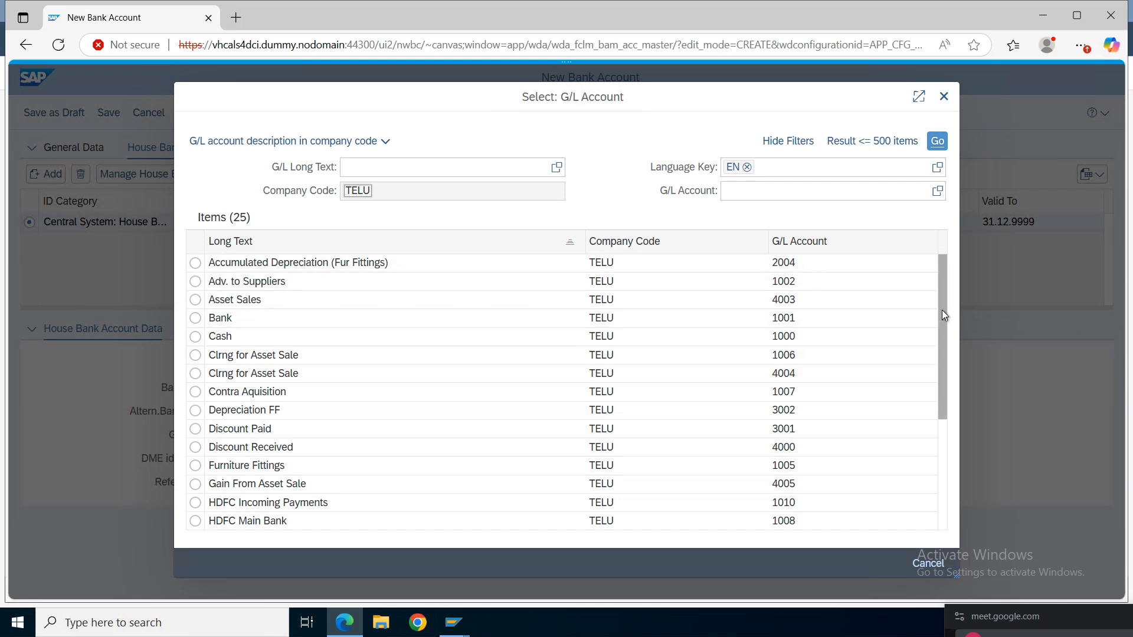
pyautogui.moveTo(942, 315); pyautogui.dragTo(943, 393)
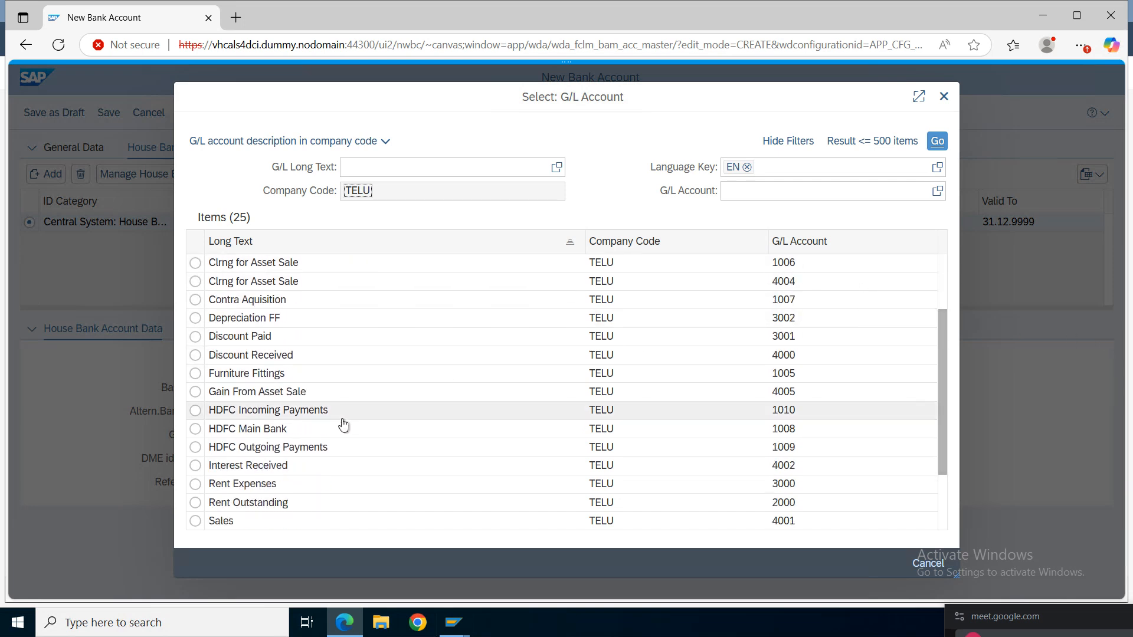
pyautogui.click(252, 431)
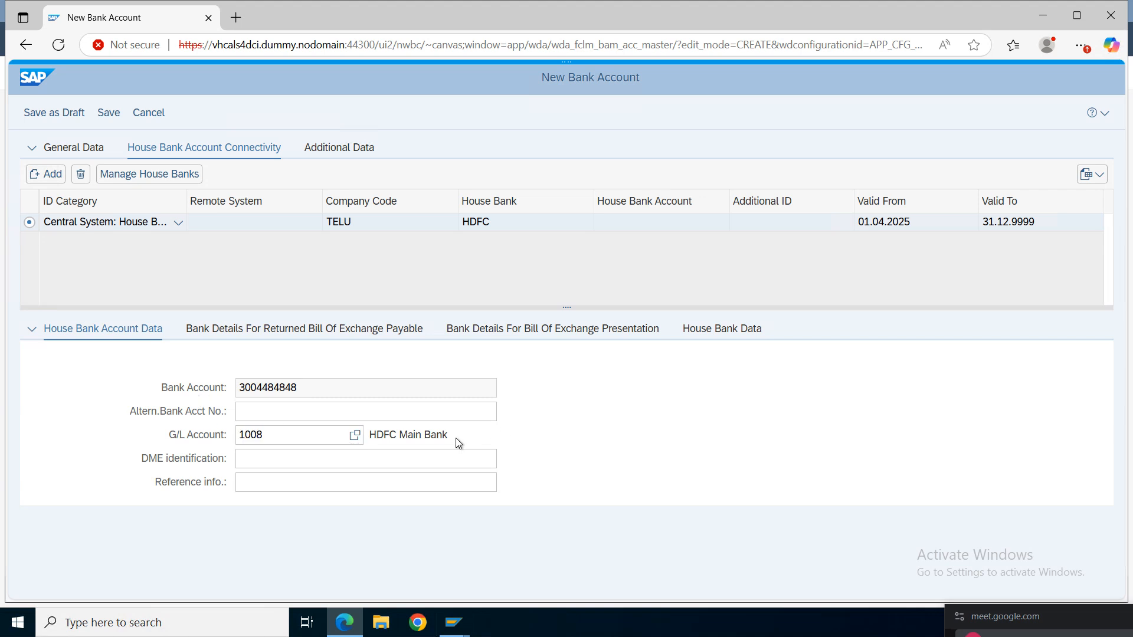
# Step: Review the bill of exchange and House Bank Data details for the HDFC house bank connection
pyautogui.click(263, 411)
pyautogui.click(293, 334)
pyautogui.click(701, 333)
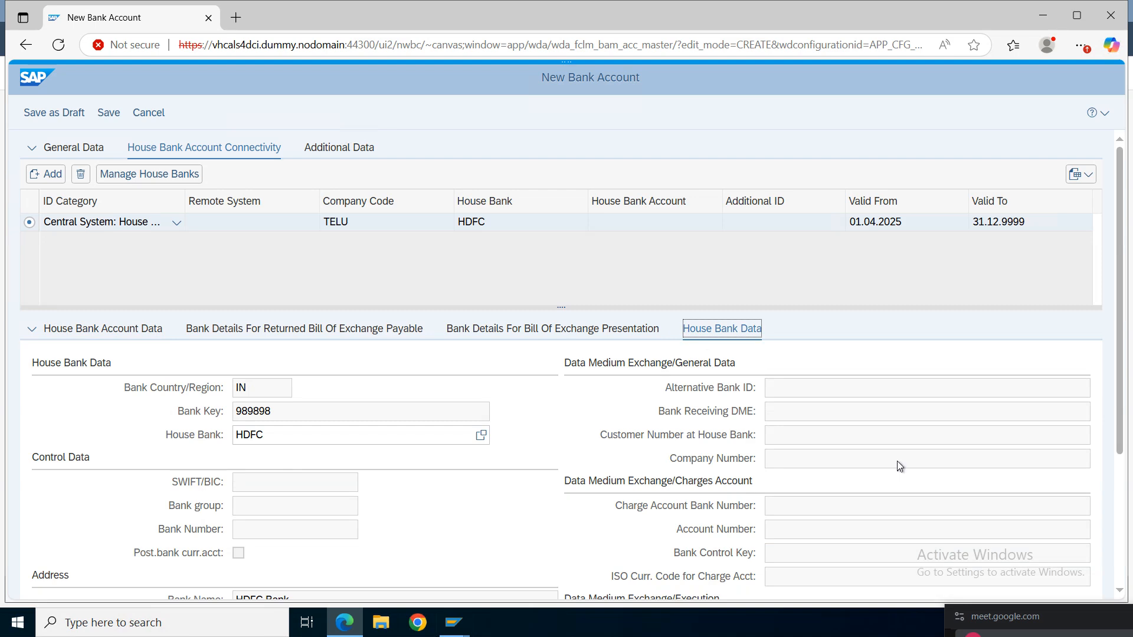
pyautogui.moveTo(1127, 303); pyautogui.dragTo(1116, 227)
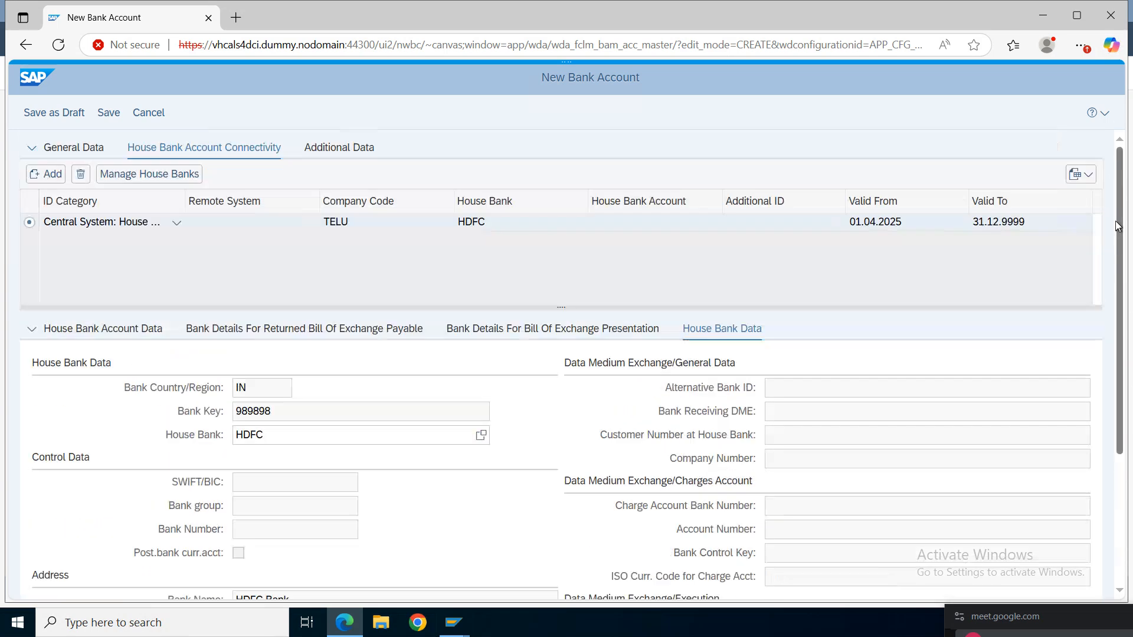
# Step: Try to save the bank account, and set the house bank account ID to HDNA in the TELU HDFC row
pyautogui.click(108, 112)
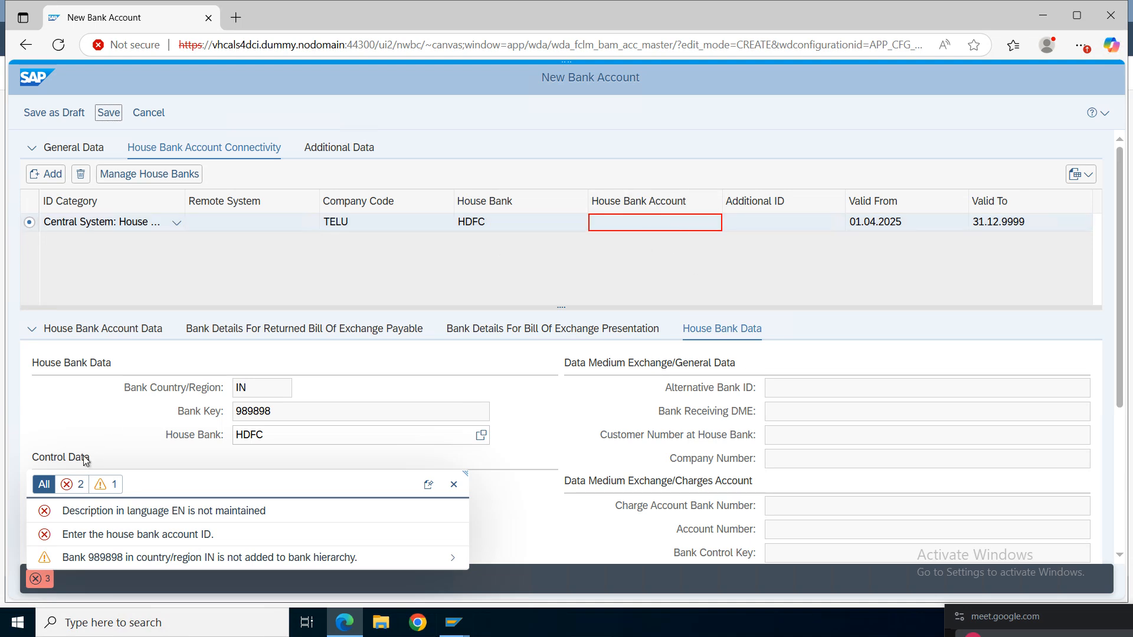
pyautogui.click(454, 485)
pyautogui.click(642, 223)
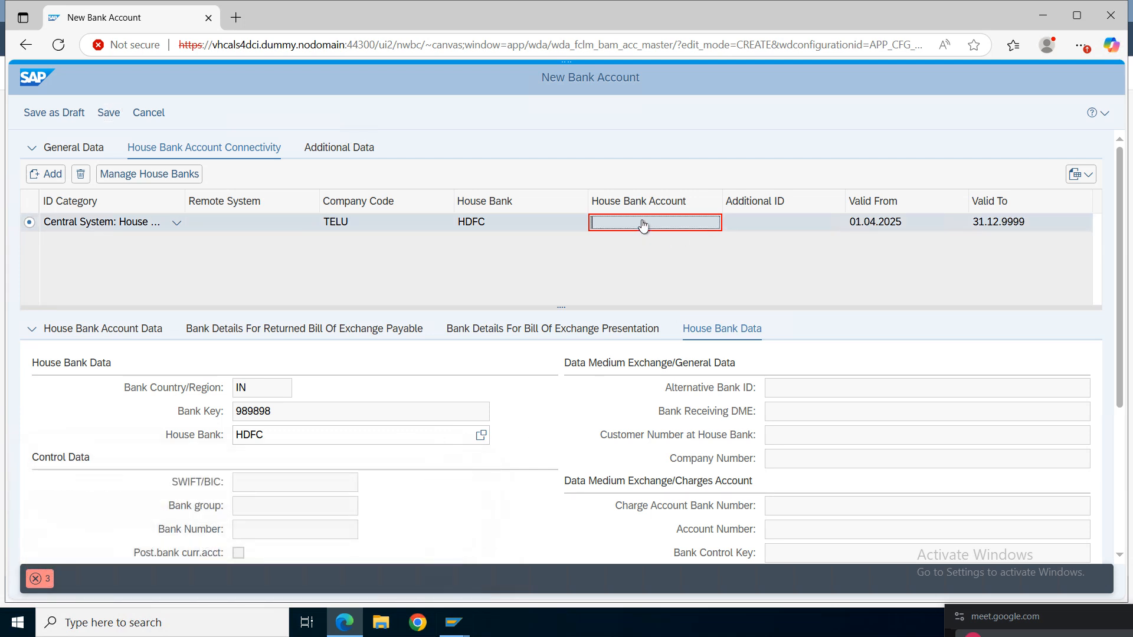
pyautogui.write('HDNA')
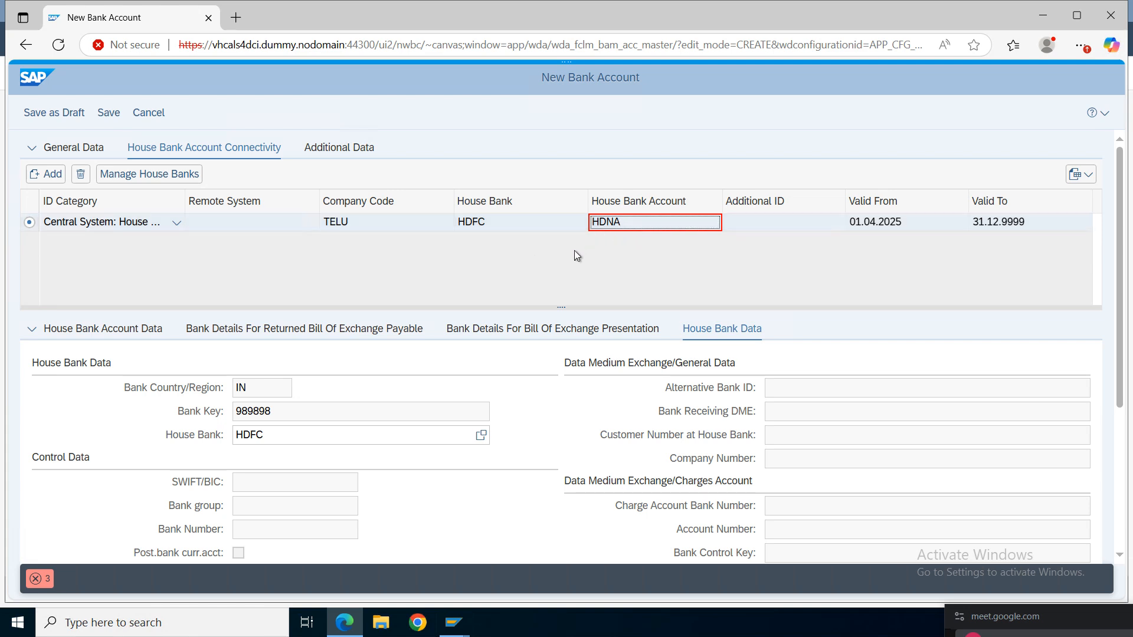
# Step: Set the account description to Current and save the new HDFC bank account
pyautogui.click(108, 113)
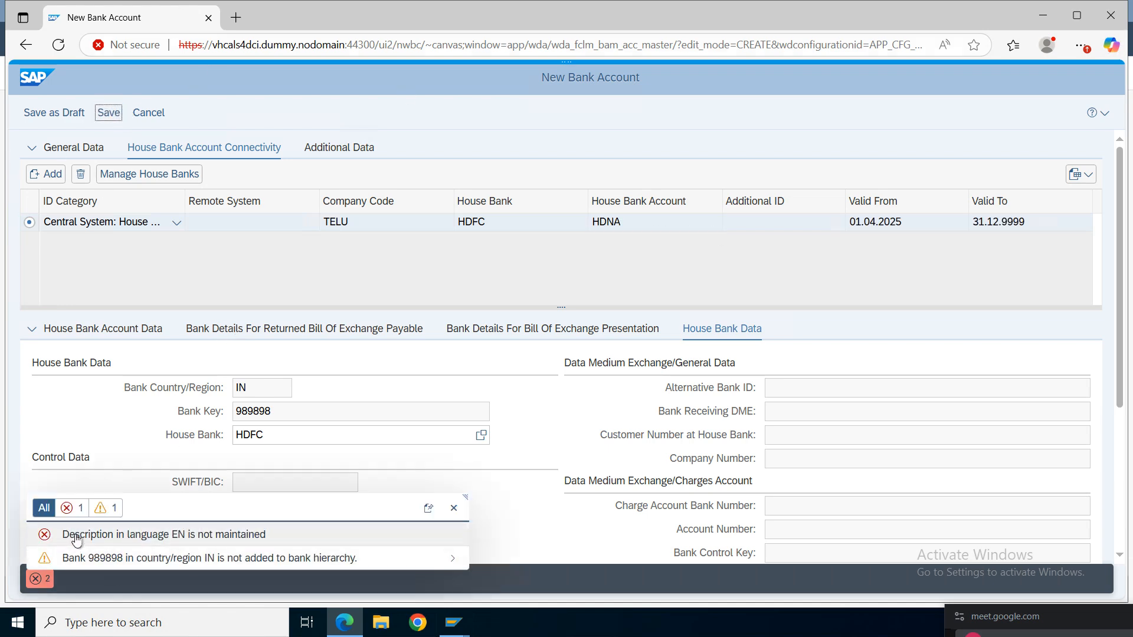
pyautogui.click(137, 535)
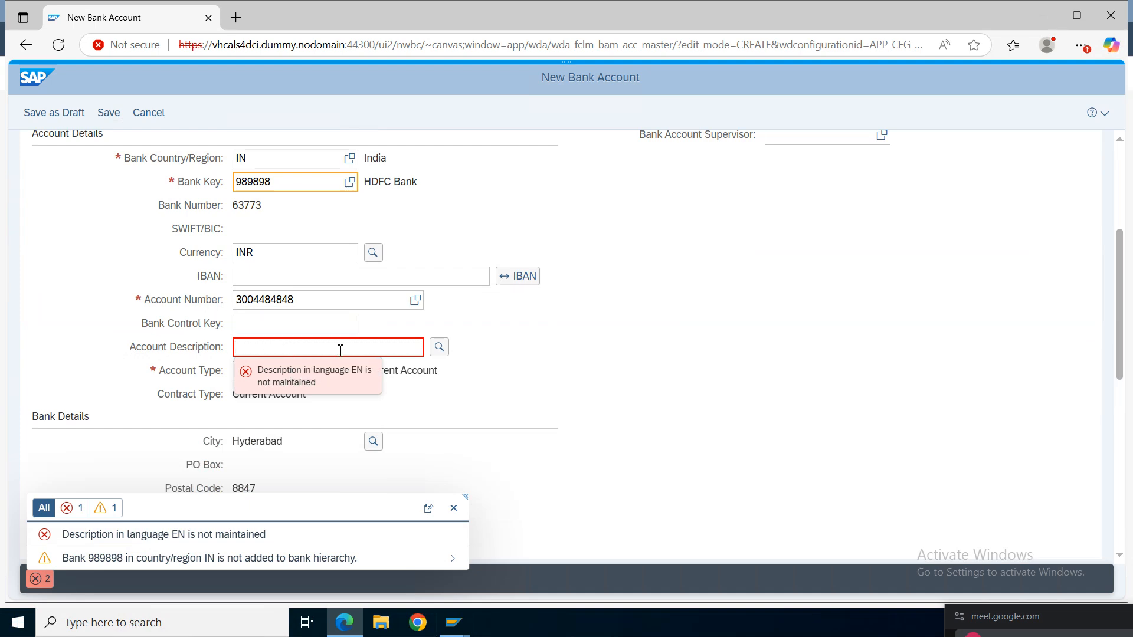
pyautogui.write('Current')
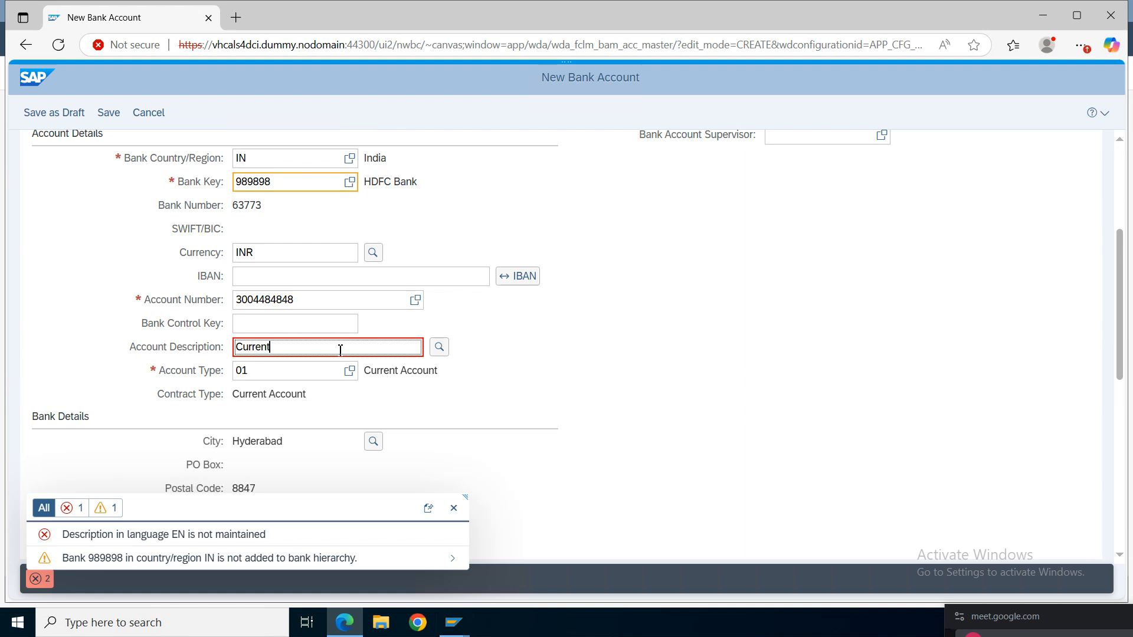
pyautogui.click(456, 516)
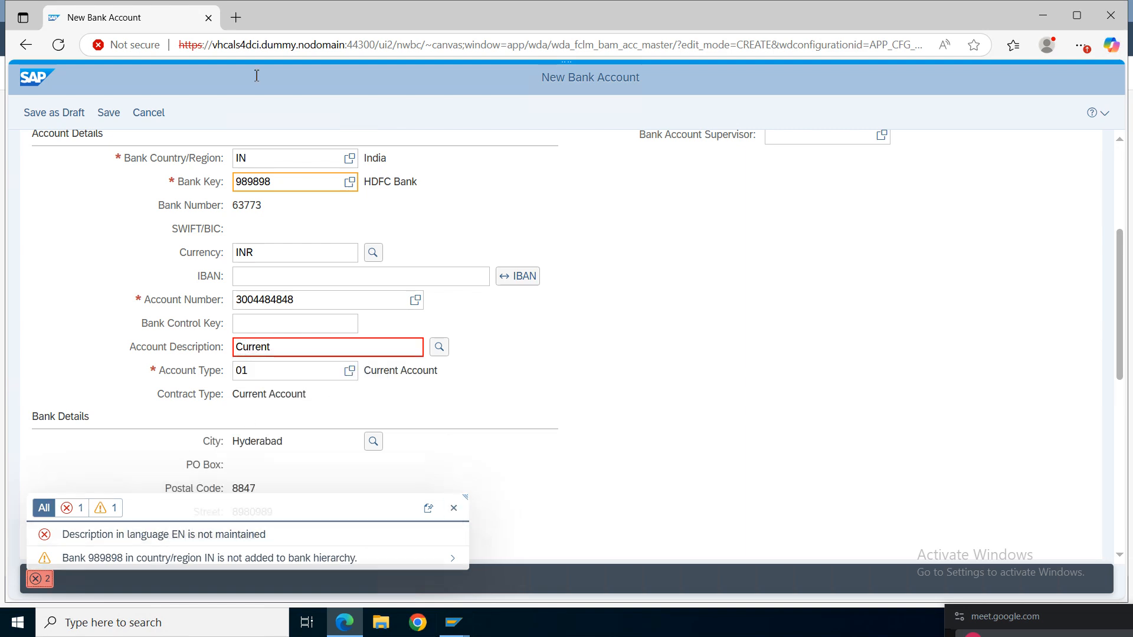
pyautogui.click(109, 112)
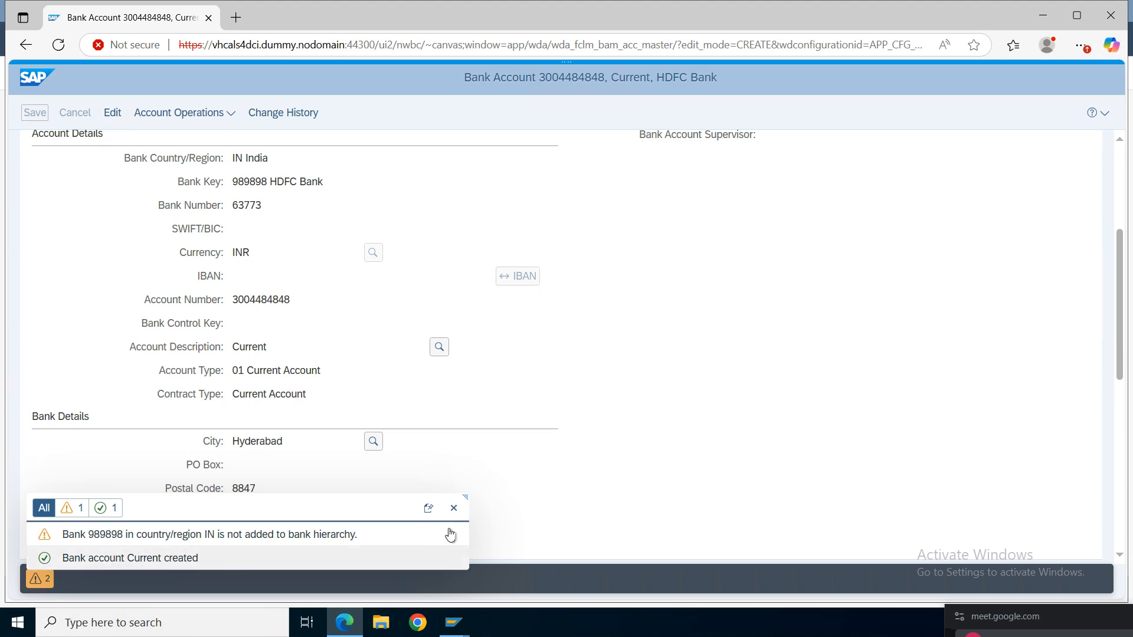
pyautogui.click(454, 508)
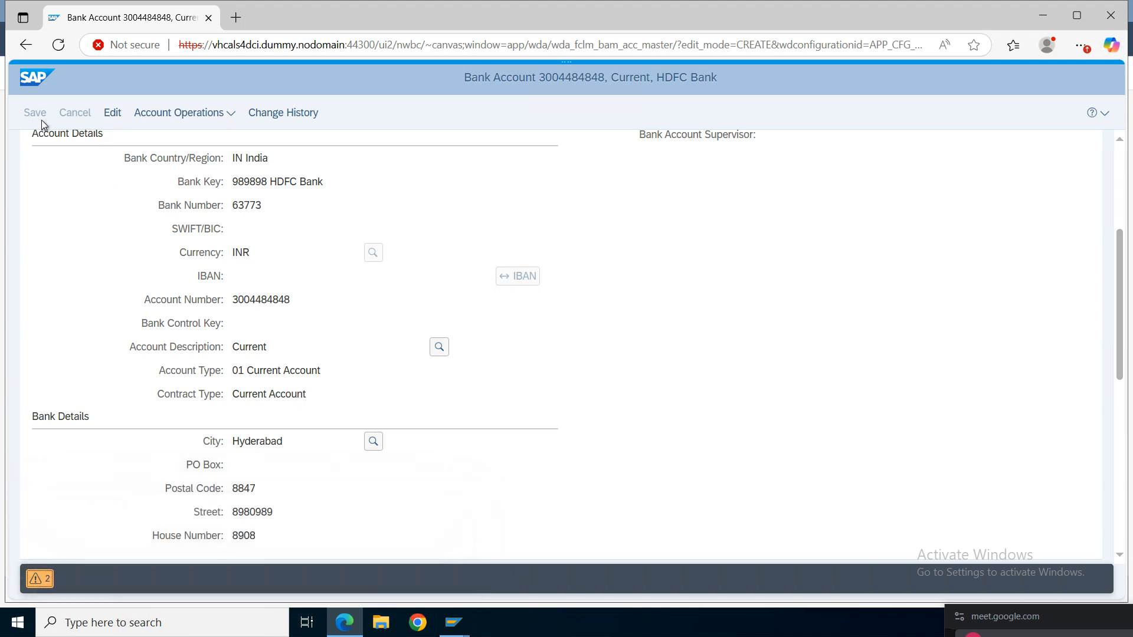
pyautogui.moveTo(1121, 283); pyautogui.dragTo(1122, 203)
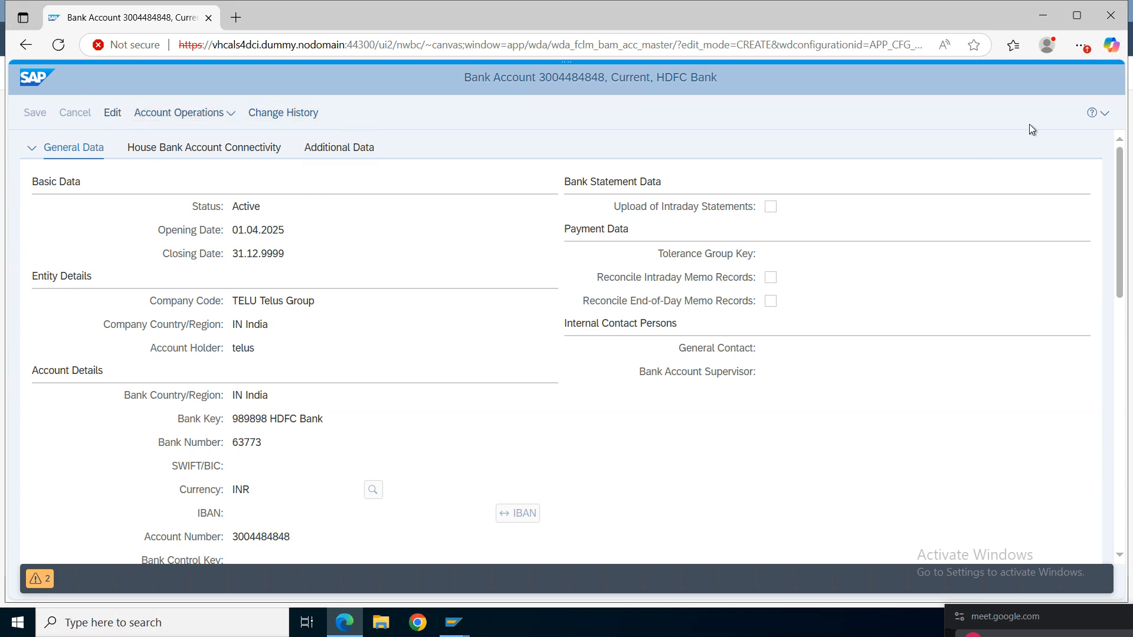
# Step: Switch to the SAP GUI Bank Accounts view and return to the Maintain Payment Program customizing overview
pyautogui.moveTo(453, 622)
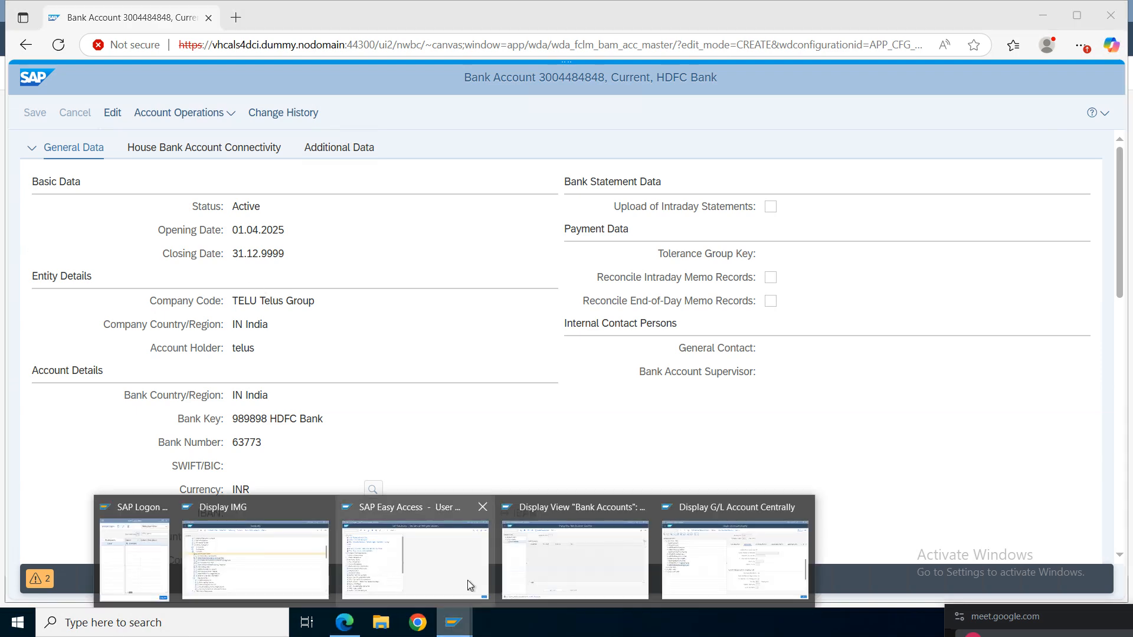
pyautogui.click(558, 561)
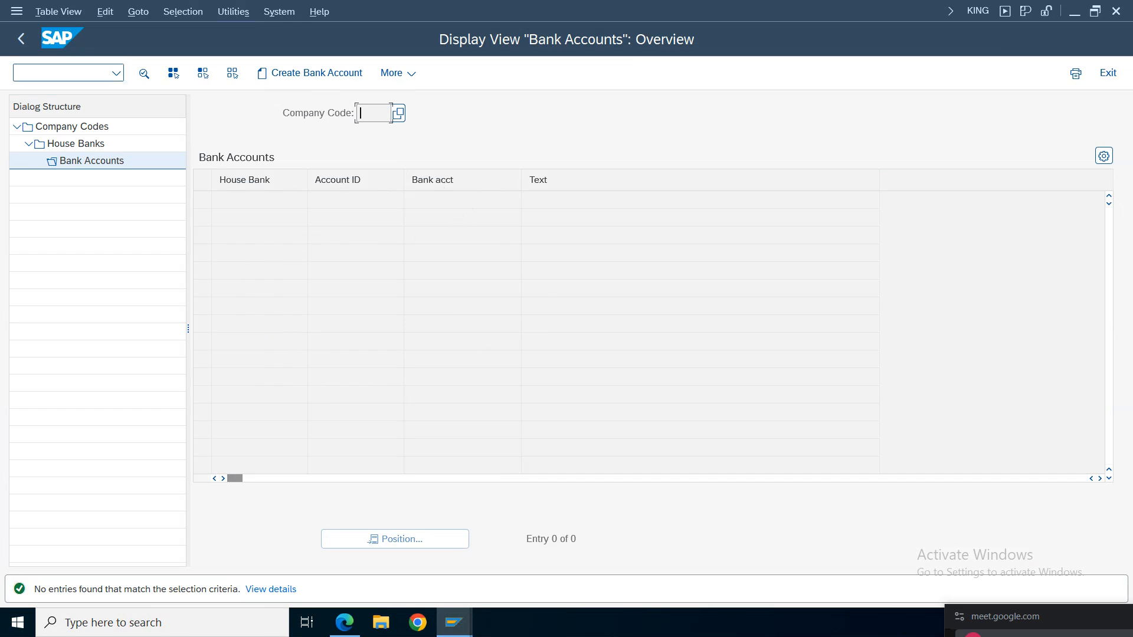
pyautogui.click(21, 39)
pyautogui.click(21, 39)
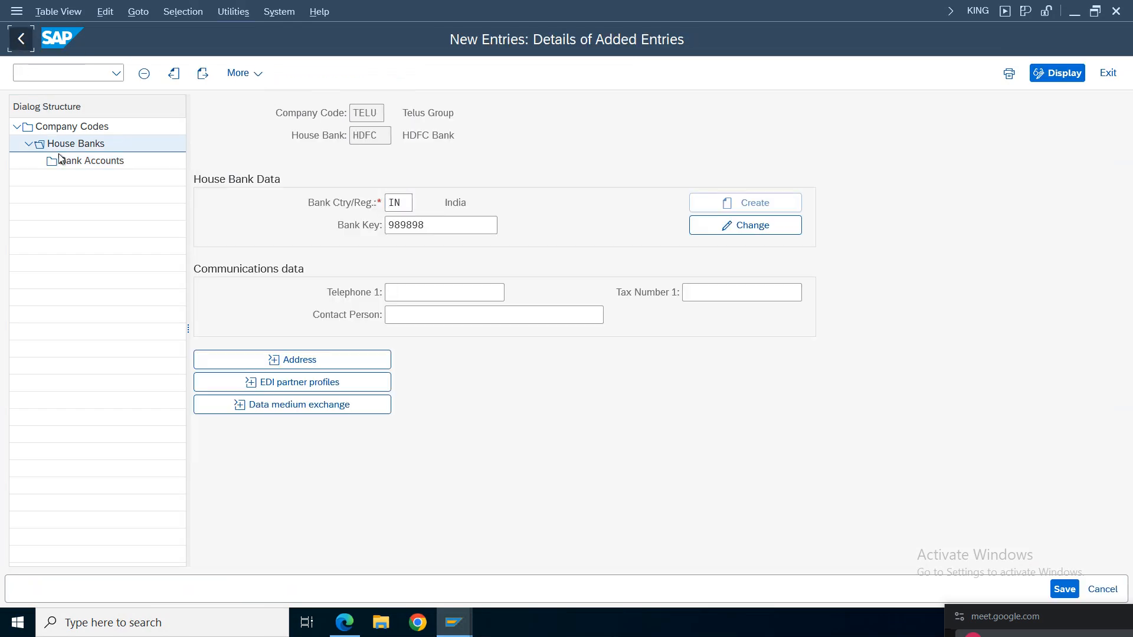
pyautogui.click(21, 39)
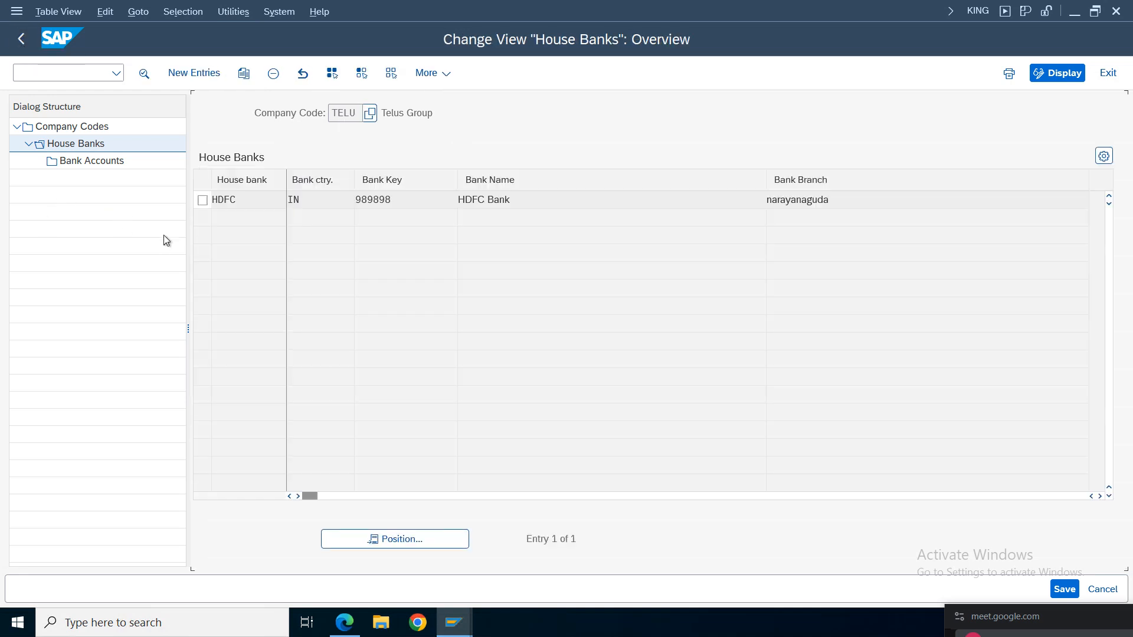
pyautogui.click(21, 39)
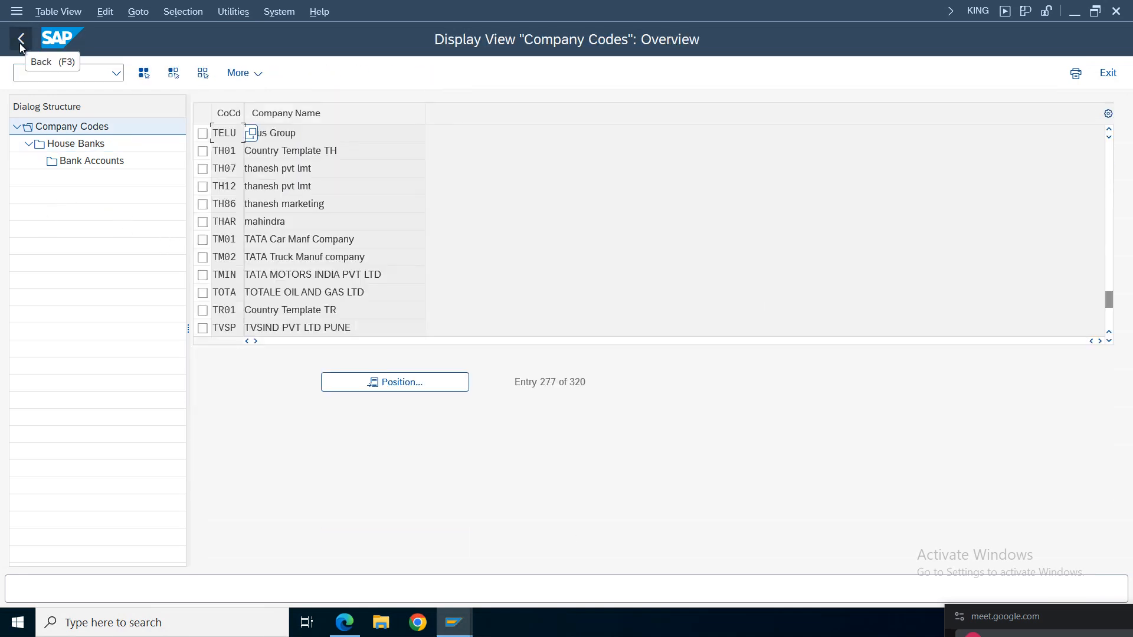
pyautogui.click(21, 42)
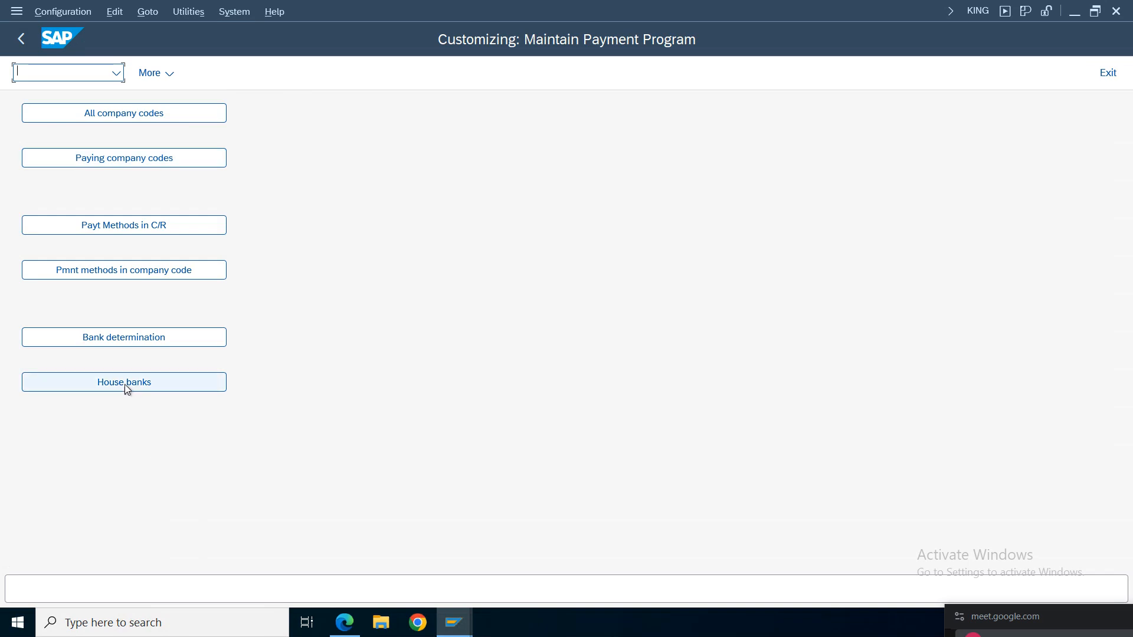
# Step: Reopen the house banks configuration, find company code TELU and display its HDFC house bank details
pyautogui.click(124, 383)
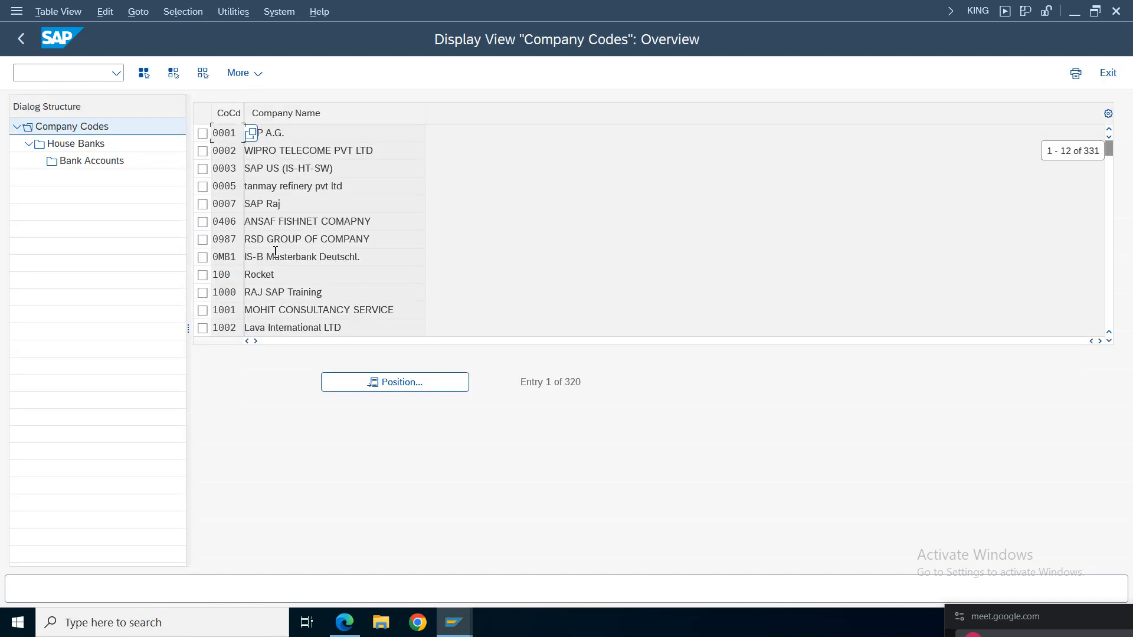
pyautogui.click(389, 381)
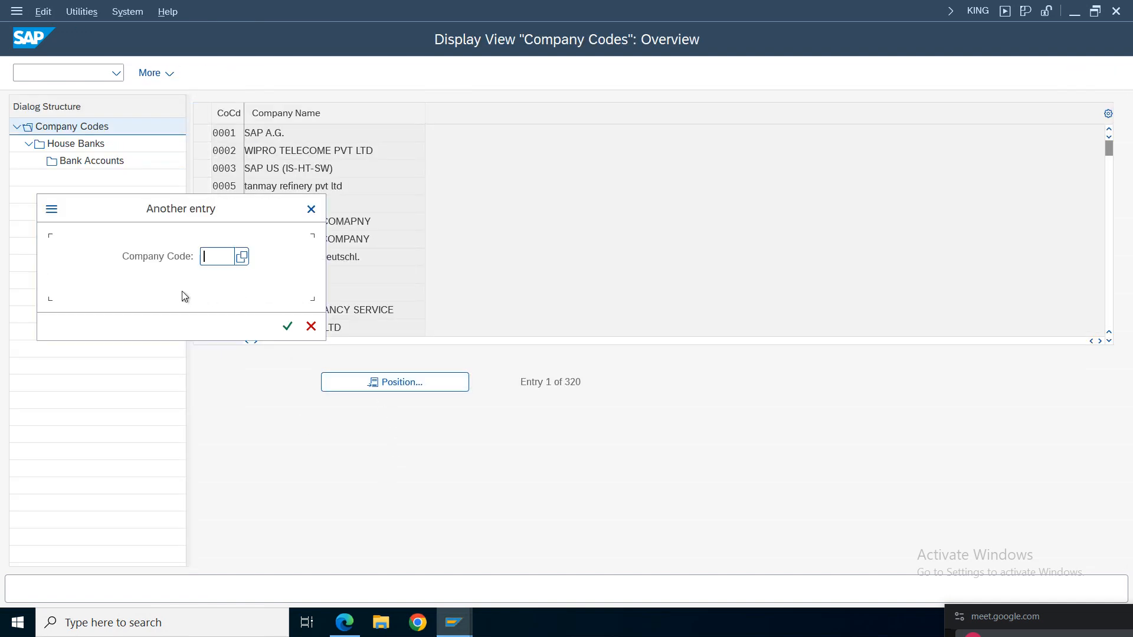
pyautogui.write('telu')
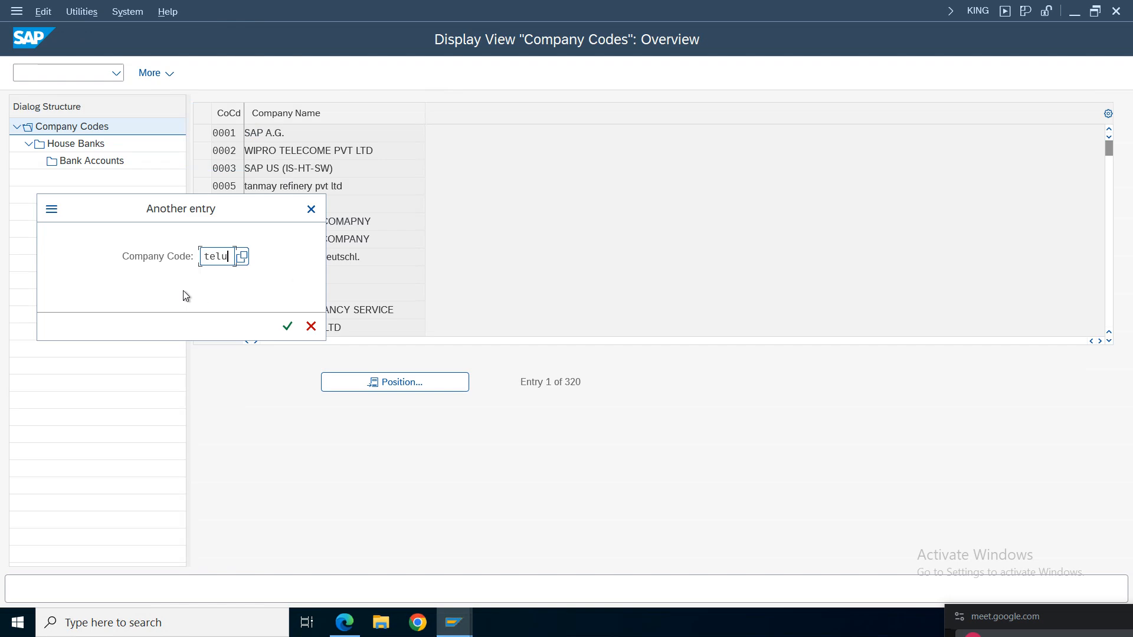
pyautogui.press('Return')
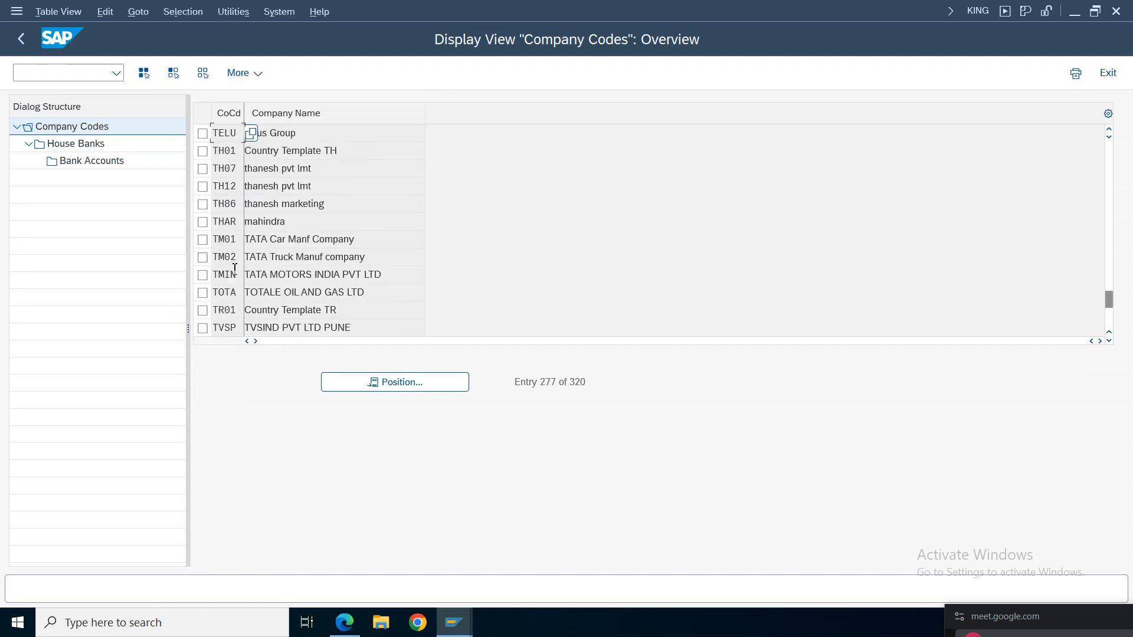
pyautogui.click(201, 134)
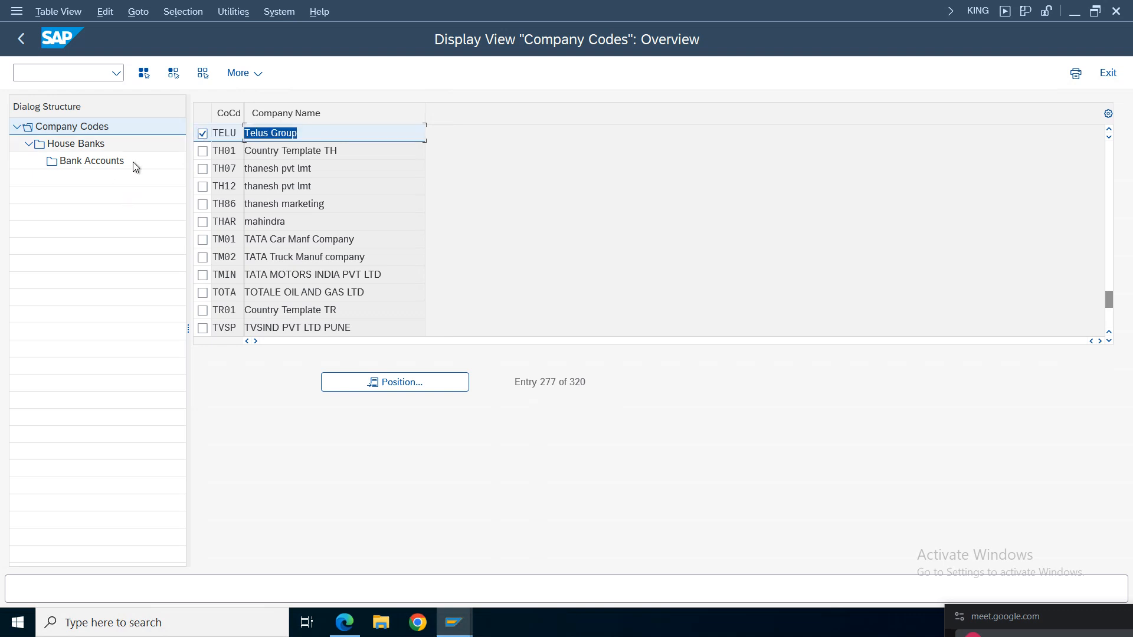
pyautogui.click(86, 148)
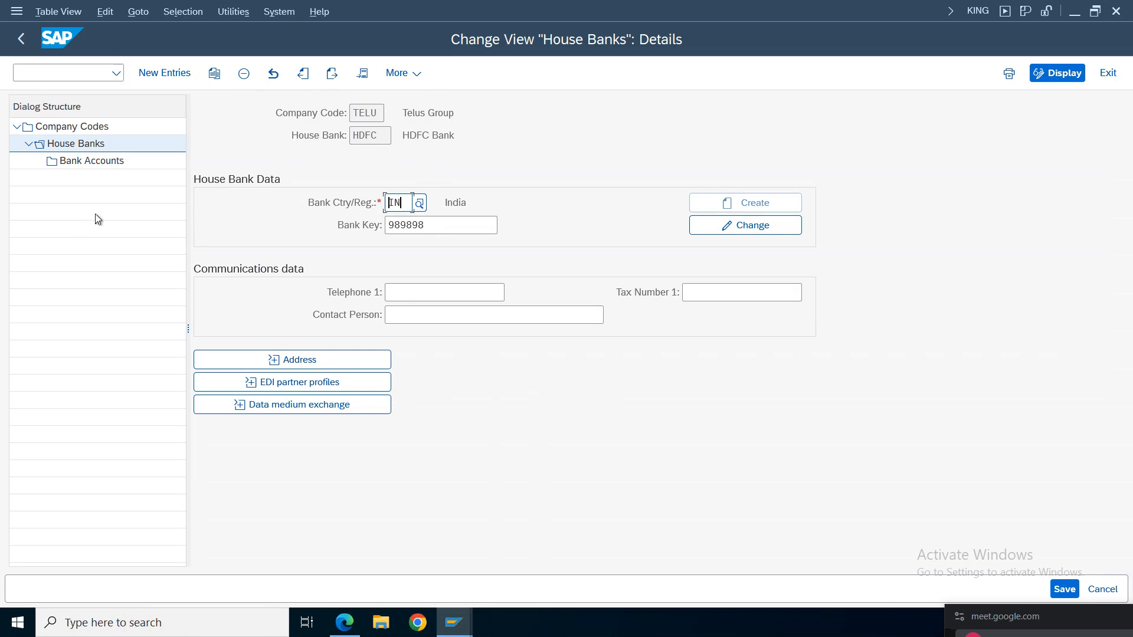
# Step: Open the bank account of house bank HDFC and review its account ID, description, account number, currency and G/L account
pyautogui.click(96, 162)
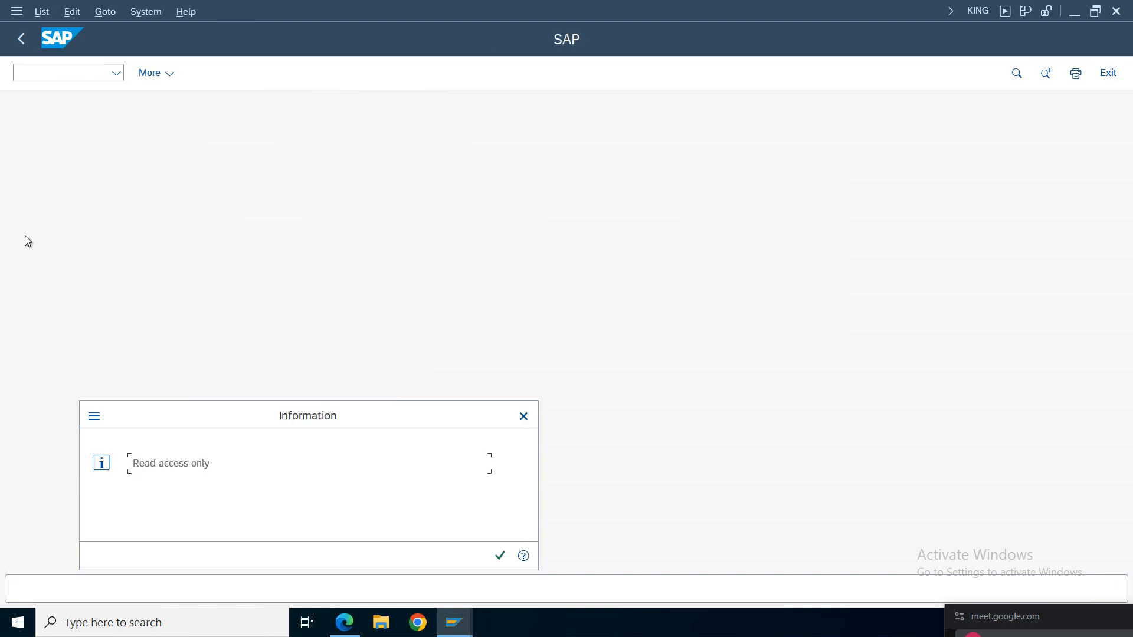
pyautogui.moveTo(222, 465); pyautogui.dragTo(131, 464)
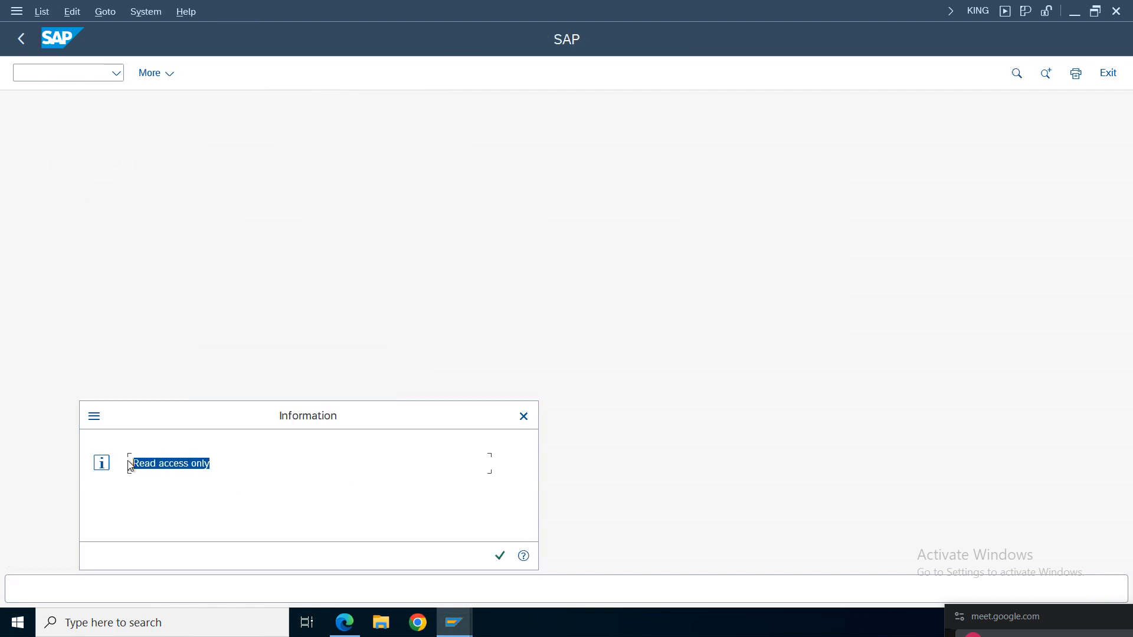
pyautogui.click(499, 556)
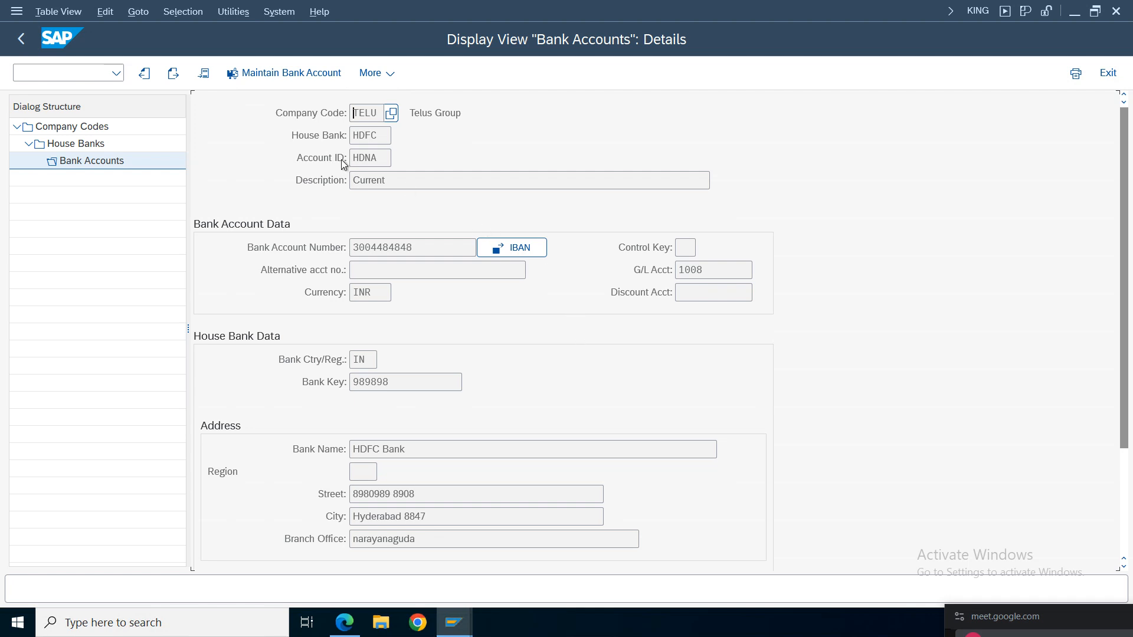
pyautogui.moveTo(385, 161); pyautogui.dragTo(352, 158)
pyautogui.moveTo(406, 181); pyautogui.dragTo(352, 181)
pyautogui.moveTo(430, 250); pyautogui.dragTo(331, 247)
pyautogui.doubleClick(367, 292)
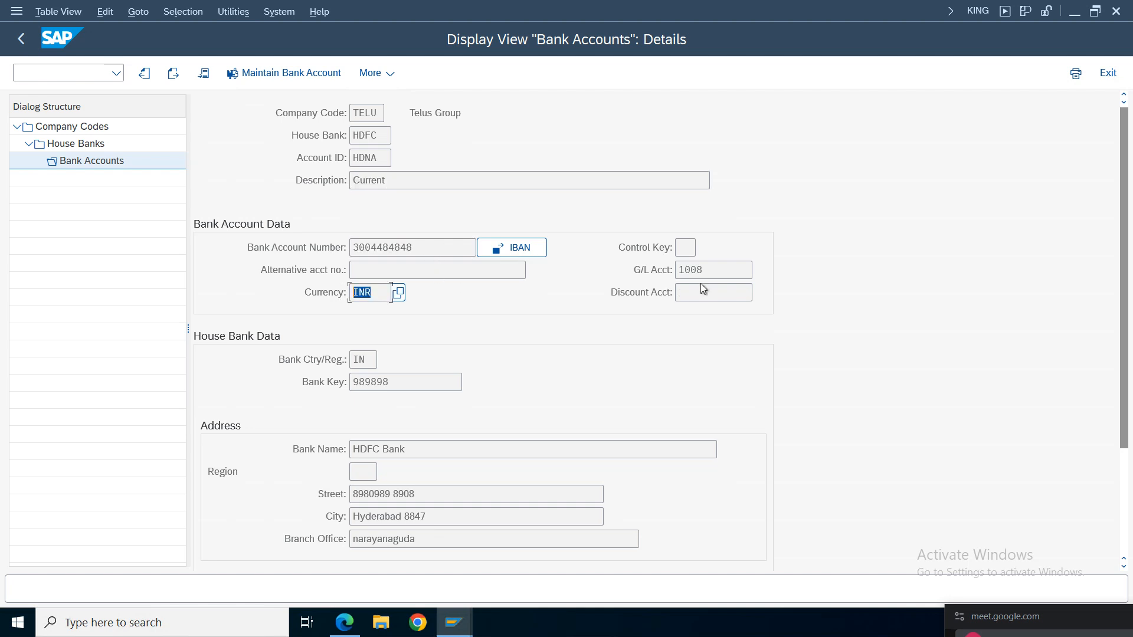
pyautogui.click(659, 270)
pyautogui.moveTo(659, 269); pyautogui.dragTo(657, 269)
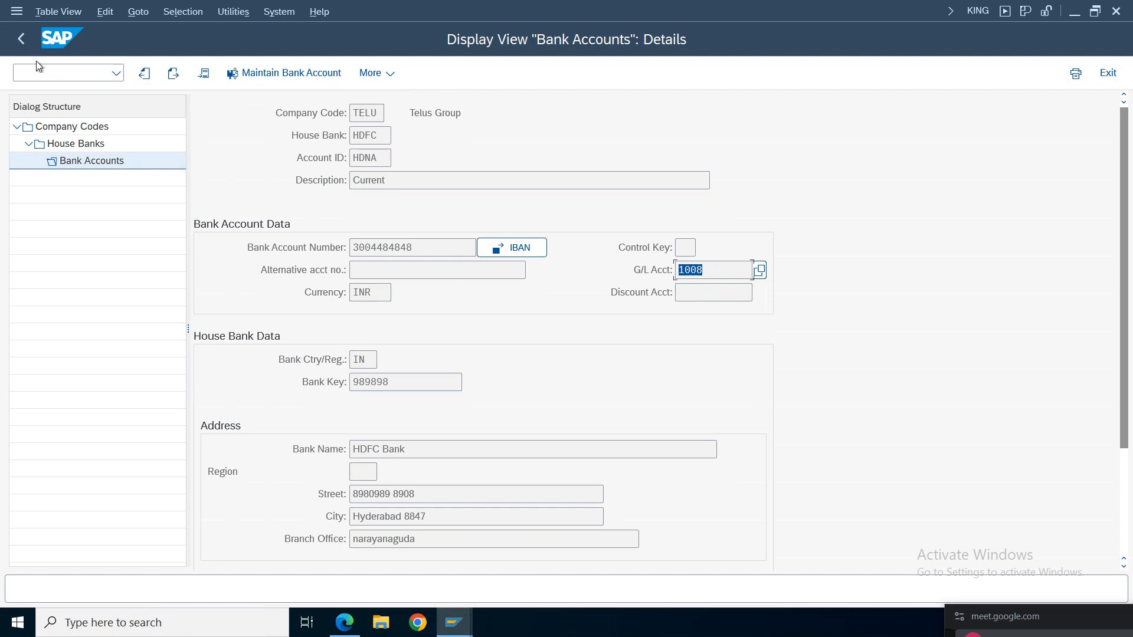
# Step: Leave the bank account and house bank views and return to the payment program customizing overview
pyautogui.click(22, 41)
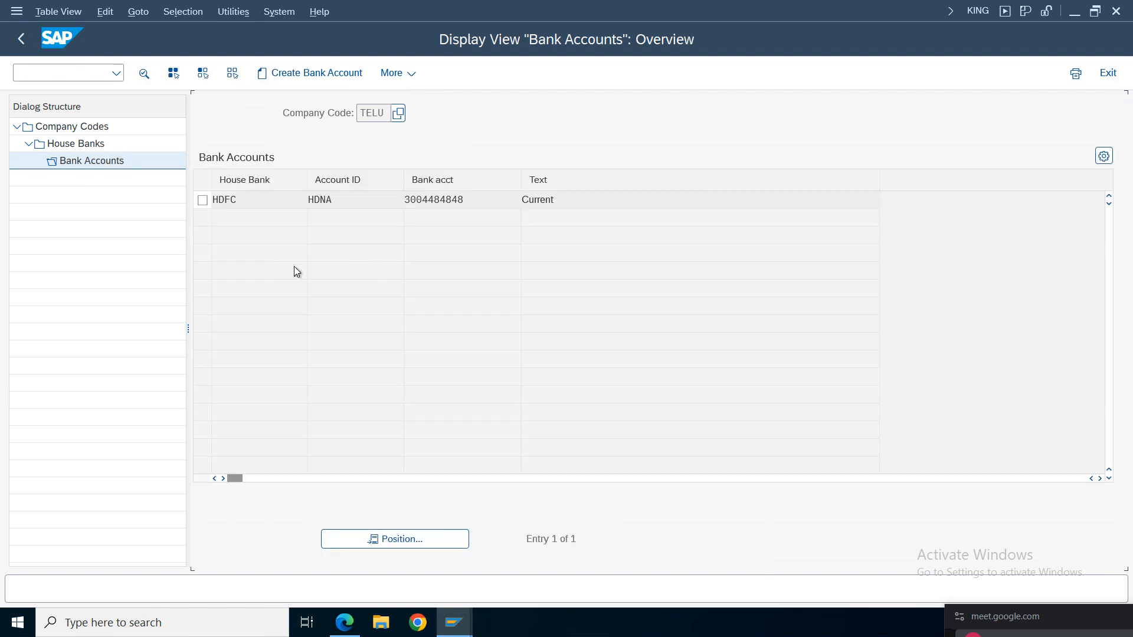
pyautogui.click(21, 41)
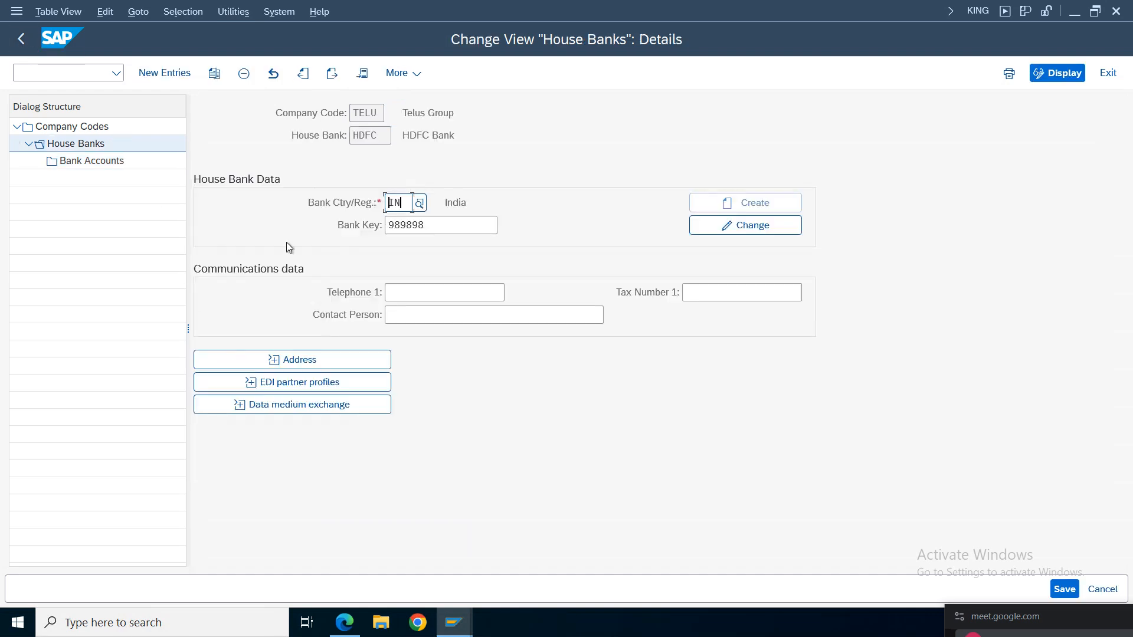
pyautogui.click(21, 42)
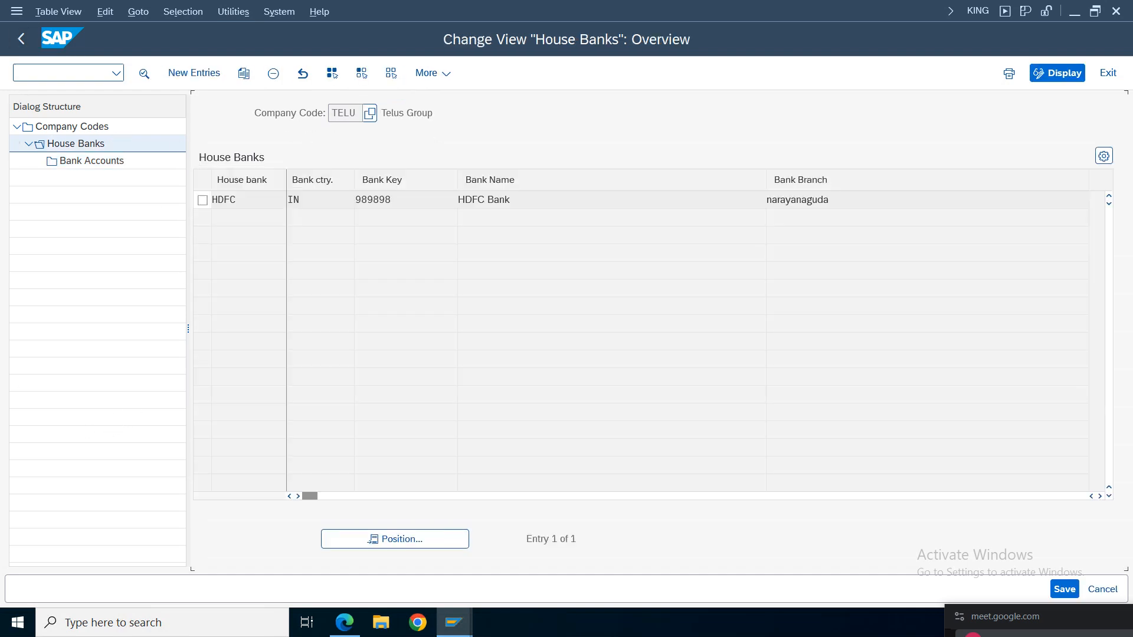
pyautogui.click(21, 43)
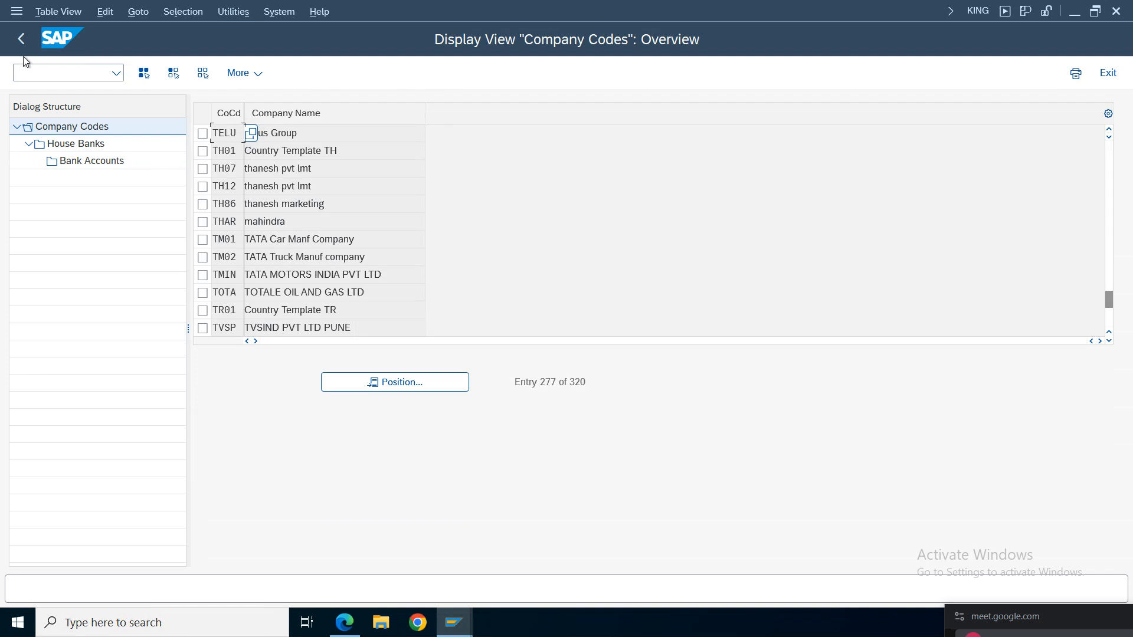
pyautogui.click(21, 40)
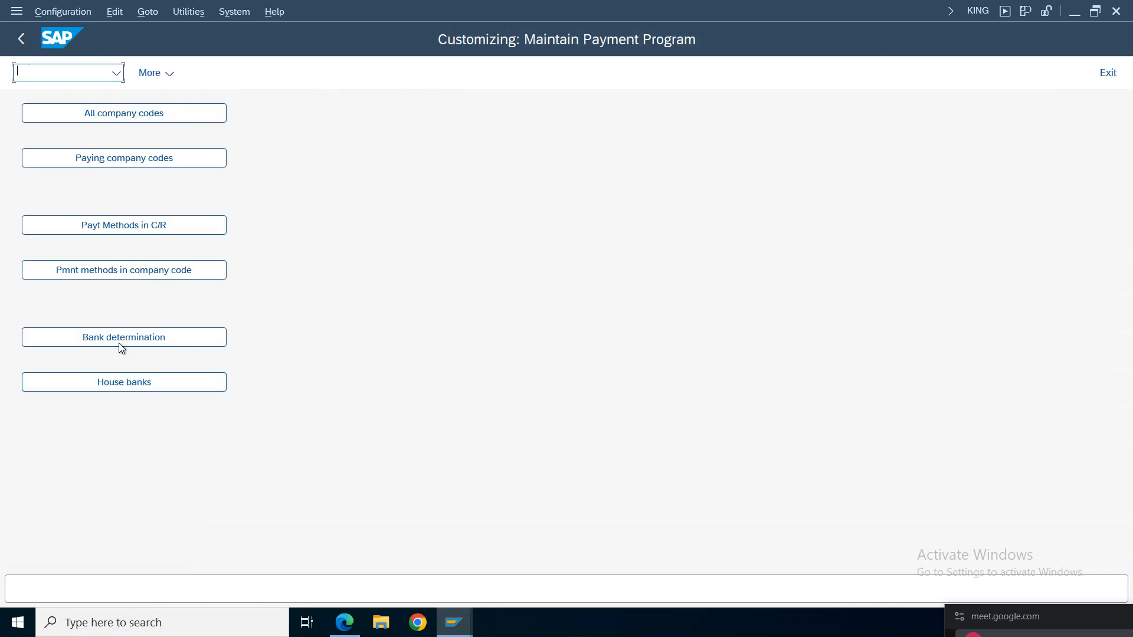
# Step: Open bank determination, select paying company code TELU and open its ranking order settings
pyautogui.click(120, 340)
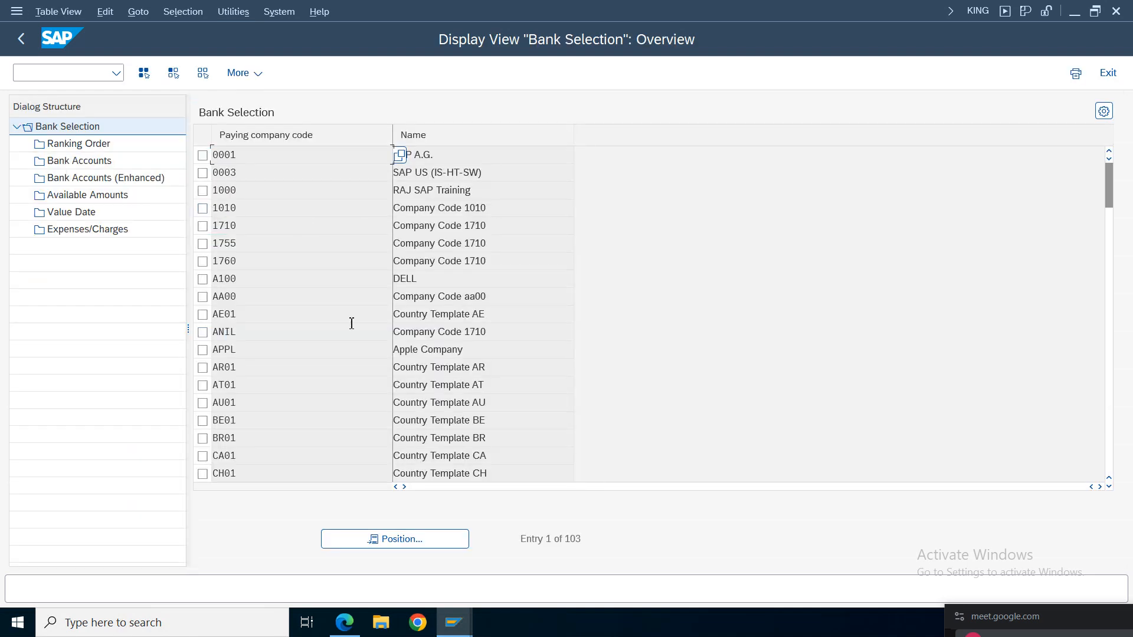
pyautogui.click(420, 540)
pyautogui.write('t')
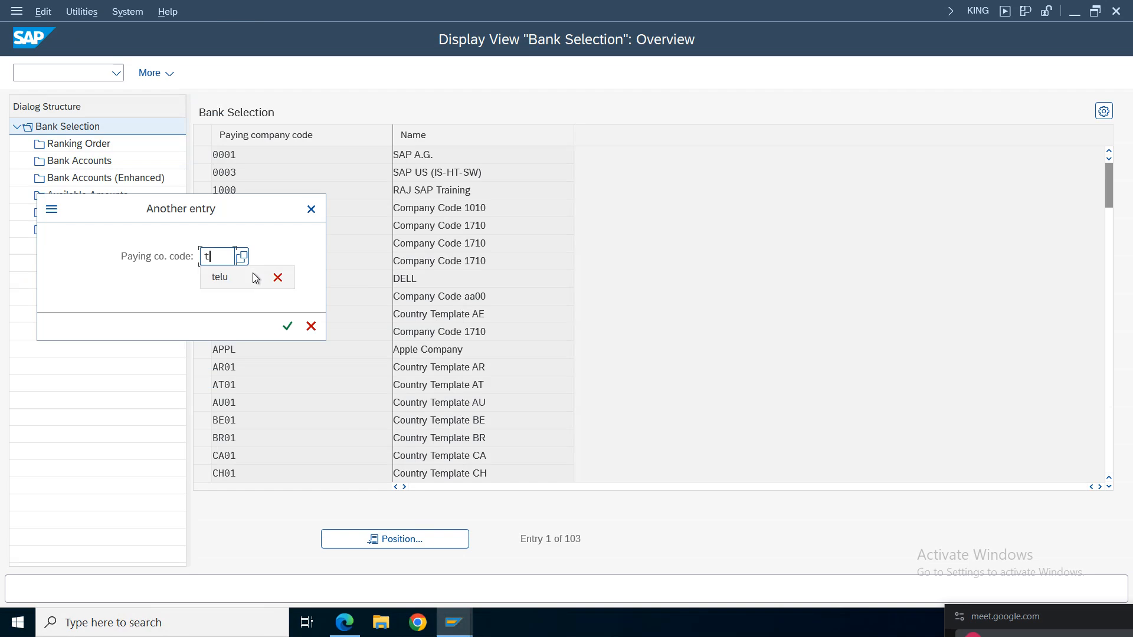
pyautogui.write('m01')
pyautogui.press('Return')
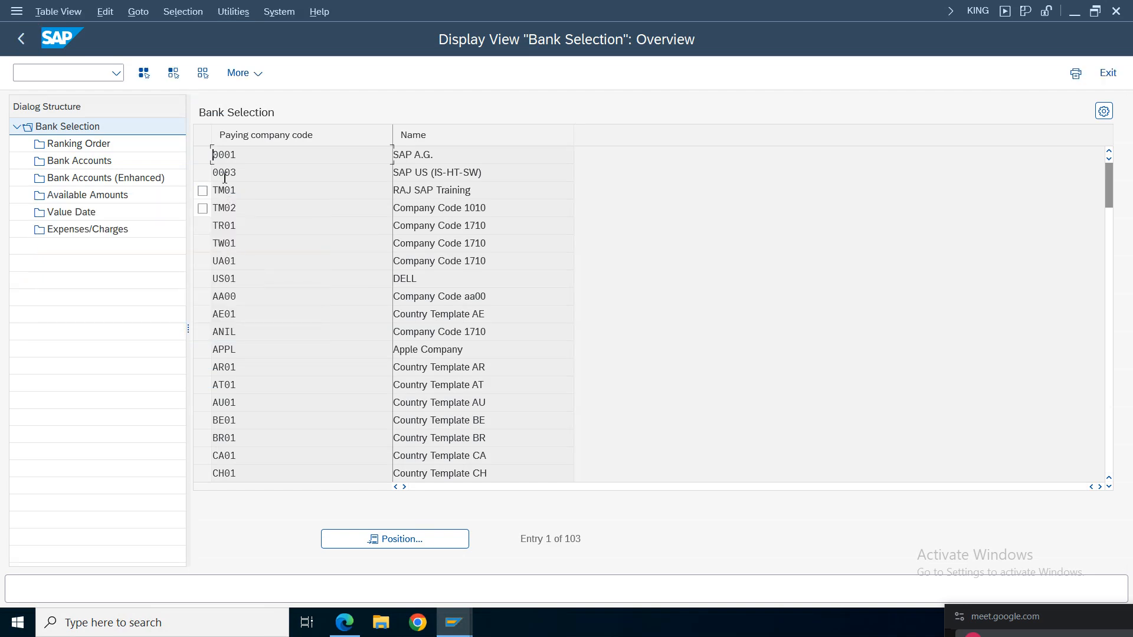
pyautogui.click(202, 155)
pyautogui.click(86, 145)
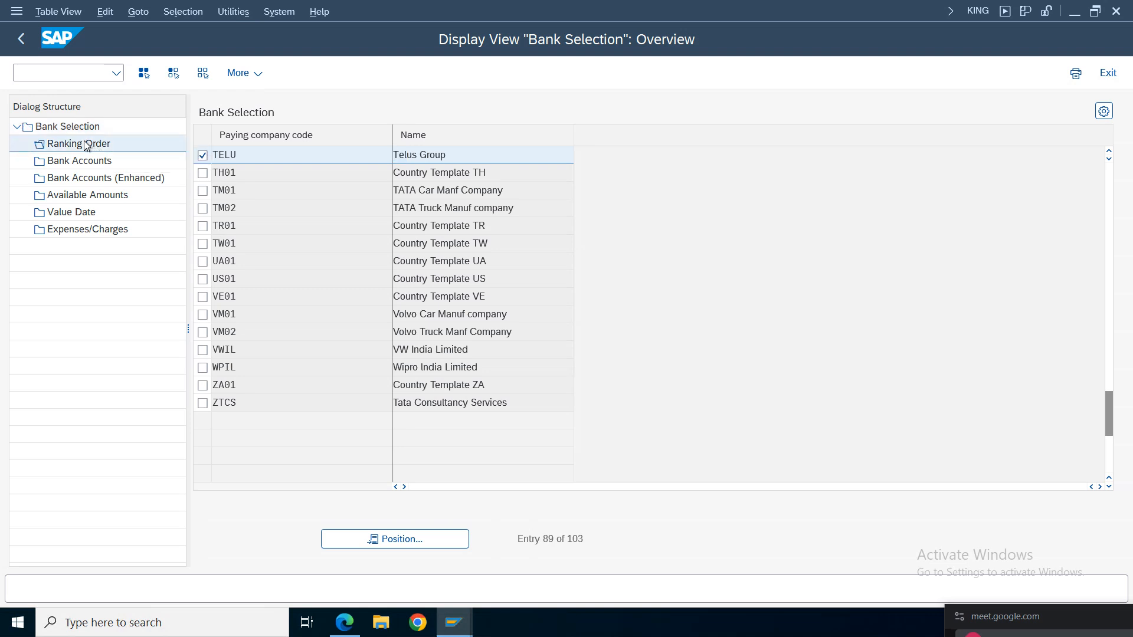
# Step: Start a new ranking order entry for TELU with HDFC as the house bank
pyautogui.click(164, 73)
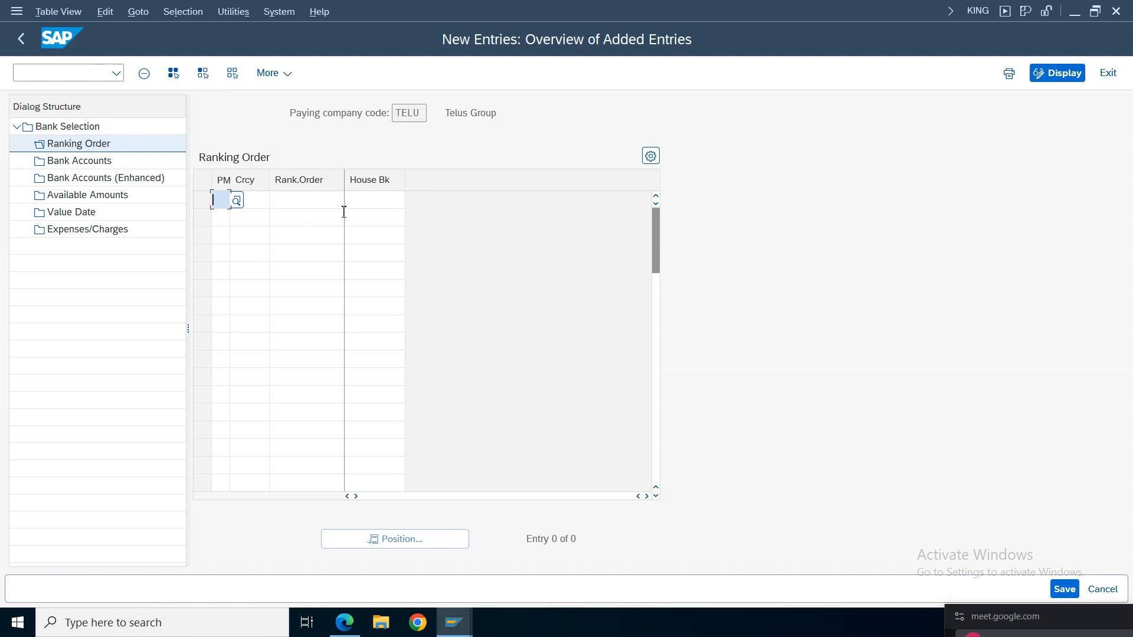
pyautogui.click(299, 201)
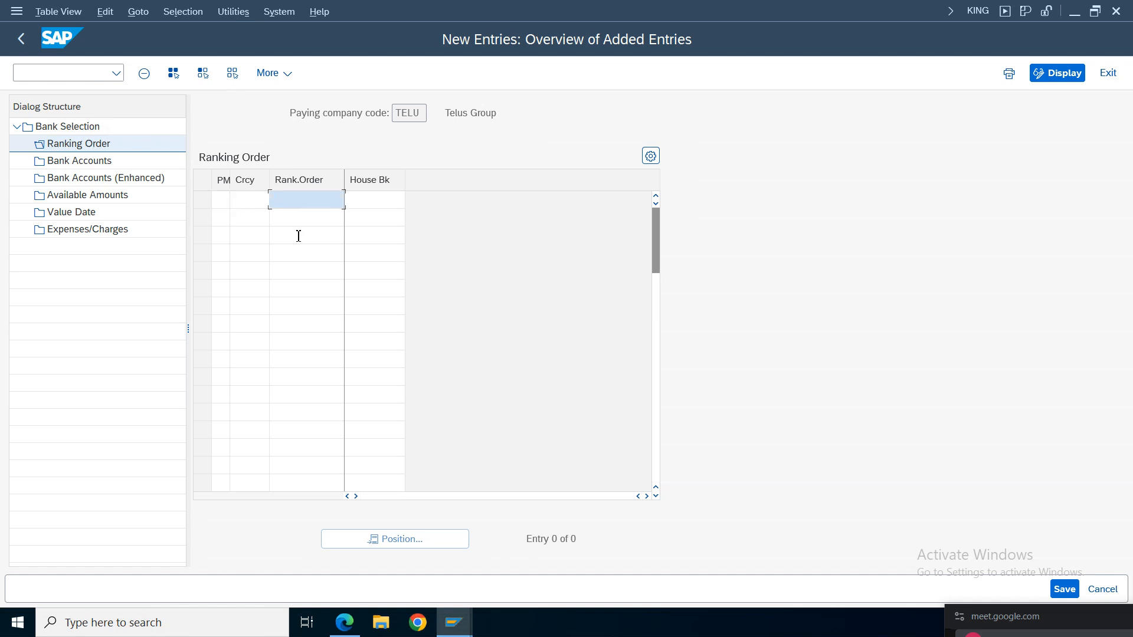
pyautogui.click(370, 200)
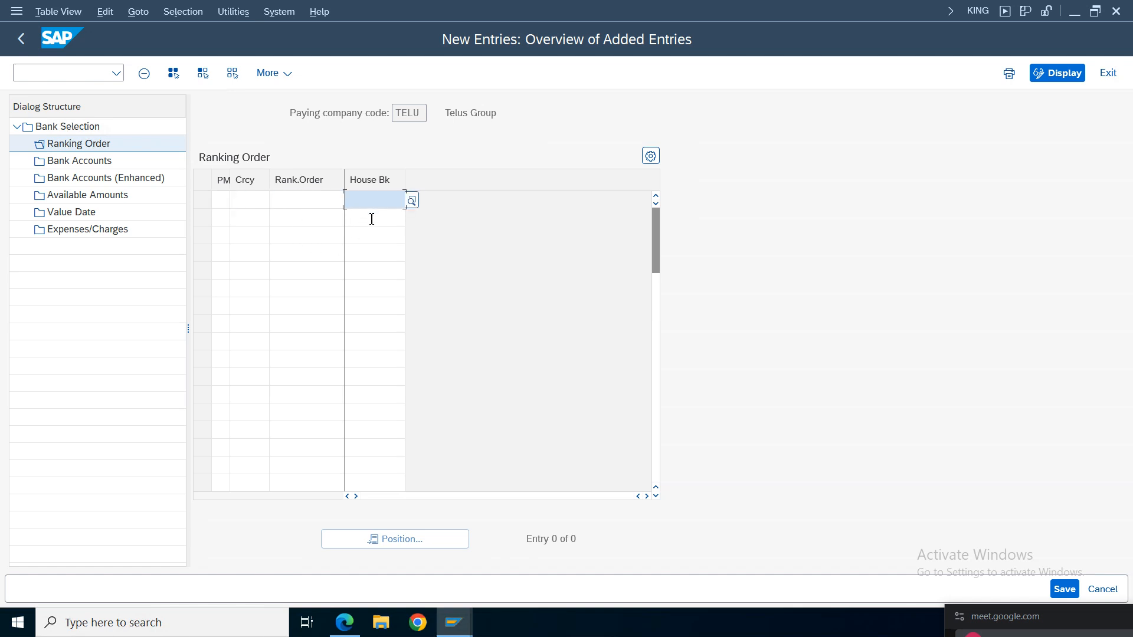
pyautogui.write('hd')
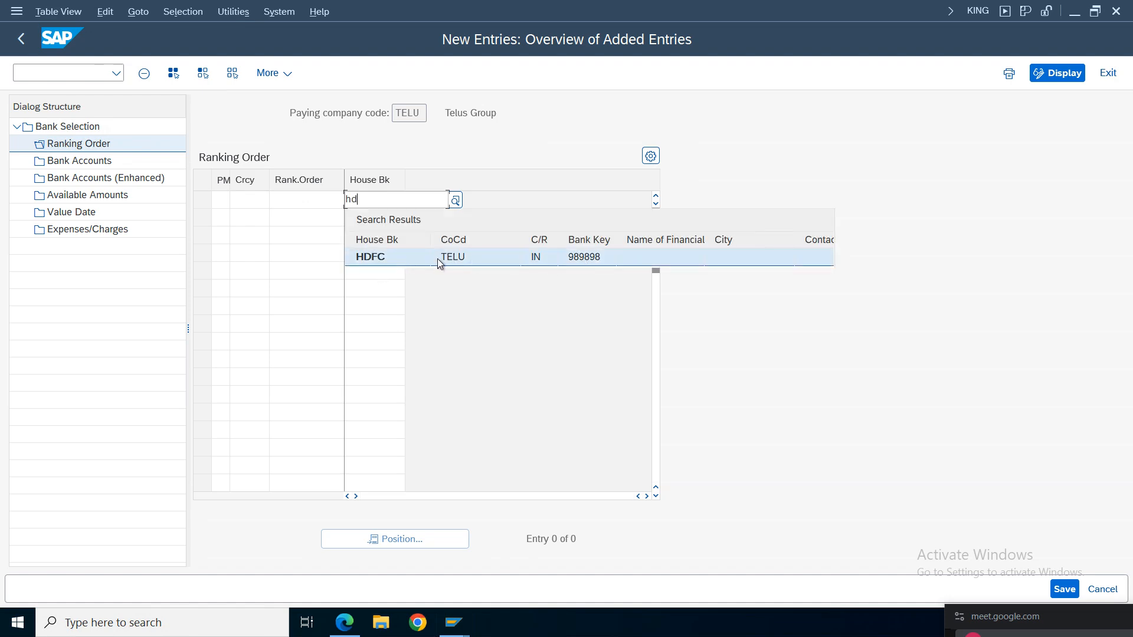
pyautogui.click(439, 262)
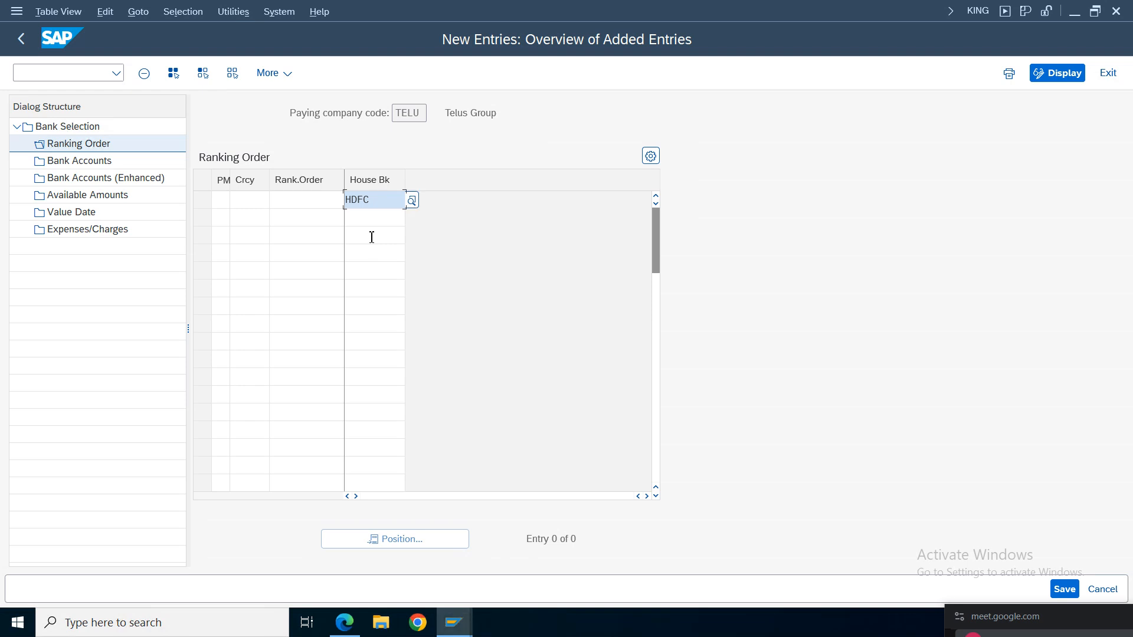
# Step: Complete the HDFC ranking order entry with ranking order 1, currency INR and payment method 9
pyautogui.click(297, 204)
pyautogui.click(238, 197)
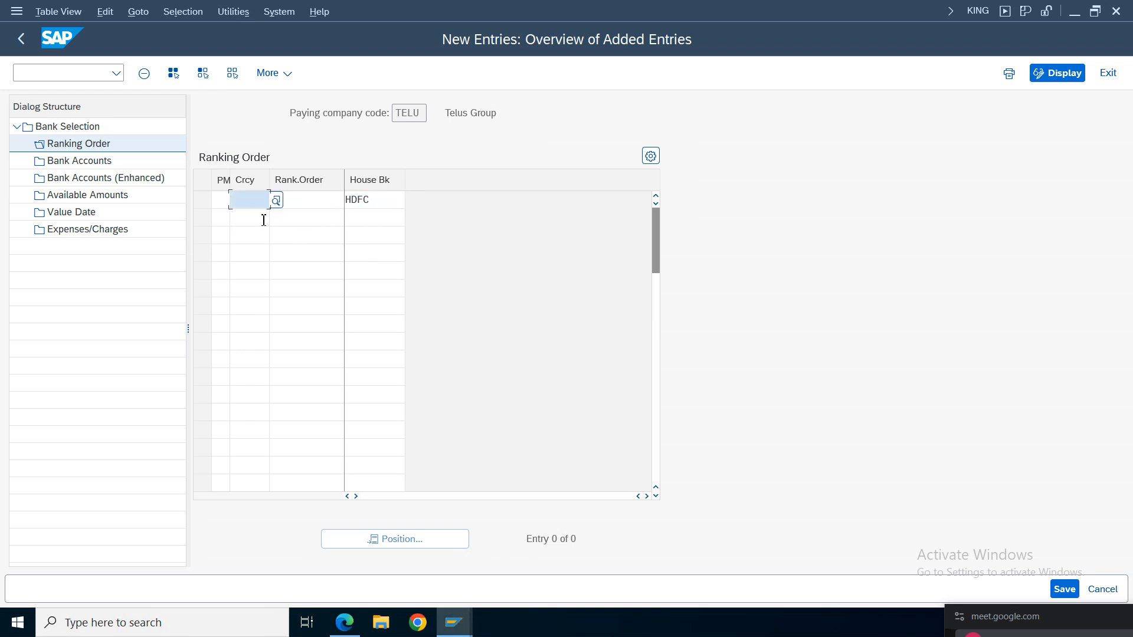
pyautogui.write('in')
pyautogui.write('r')
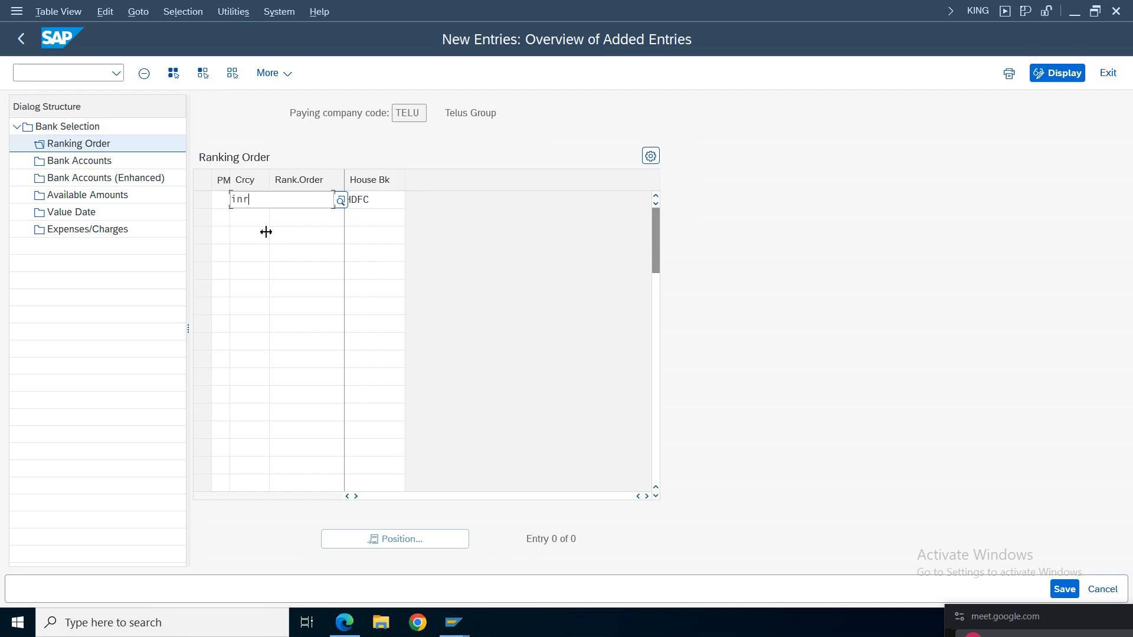
pyautogui.press('Escape')
pyautogui.click(222, 202)
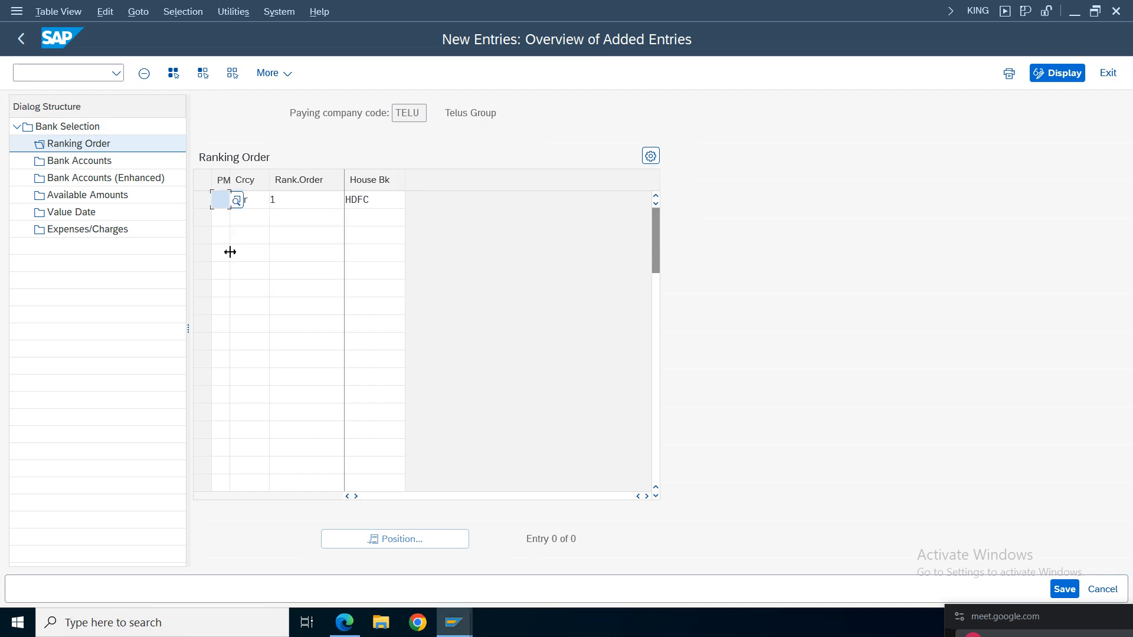
pyautogui.write('9')
pyautogui.press('Return')
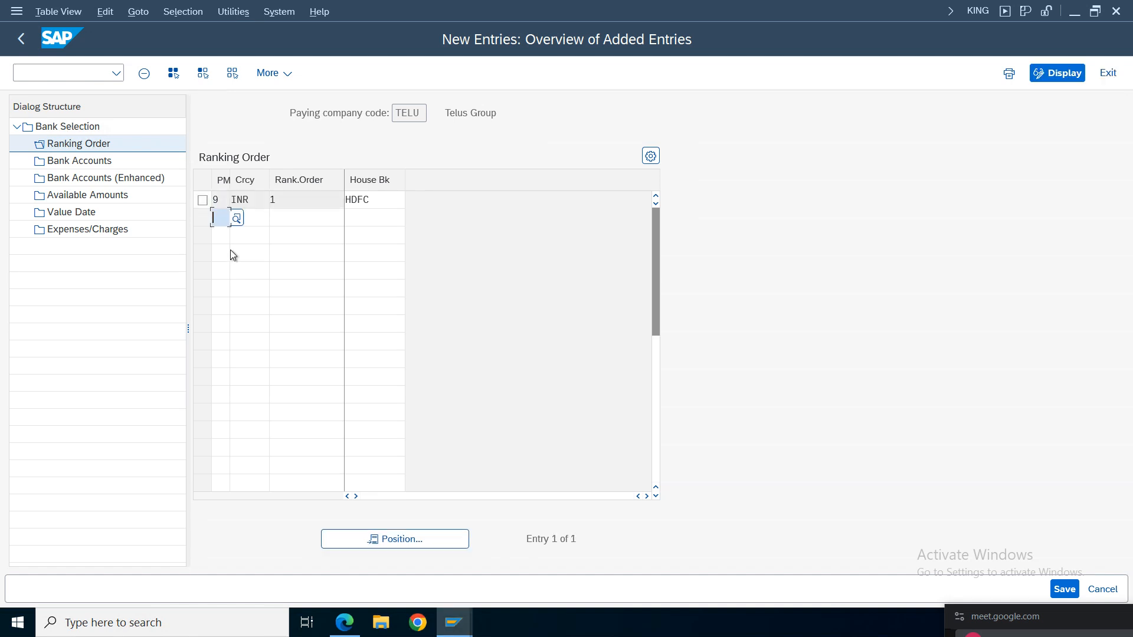
# Step: Start a new bank accounts entry for TELU with house bank HDFC and payment method 9
pyautogui.doubleClick(69, 161)
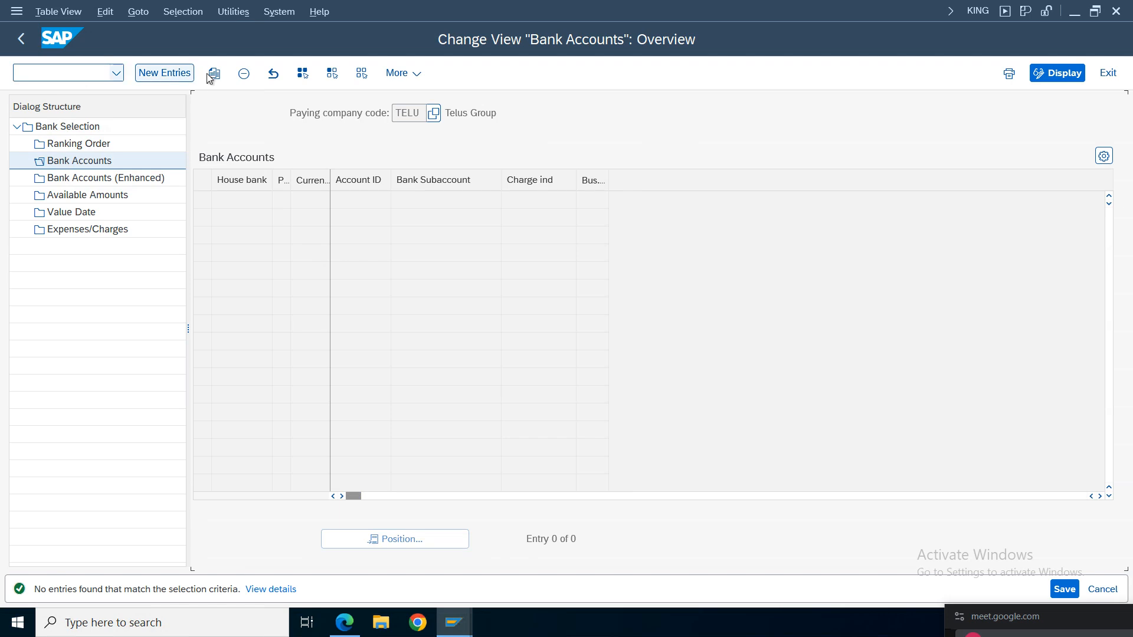
pyautogui.click(168, 74)
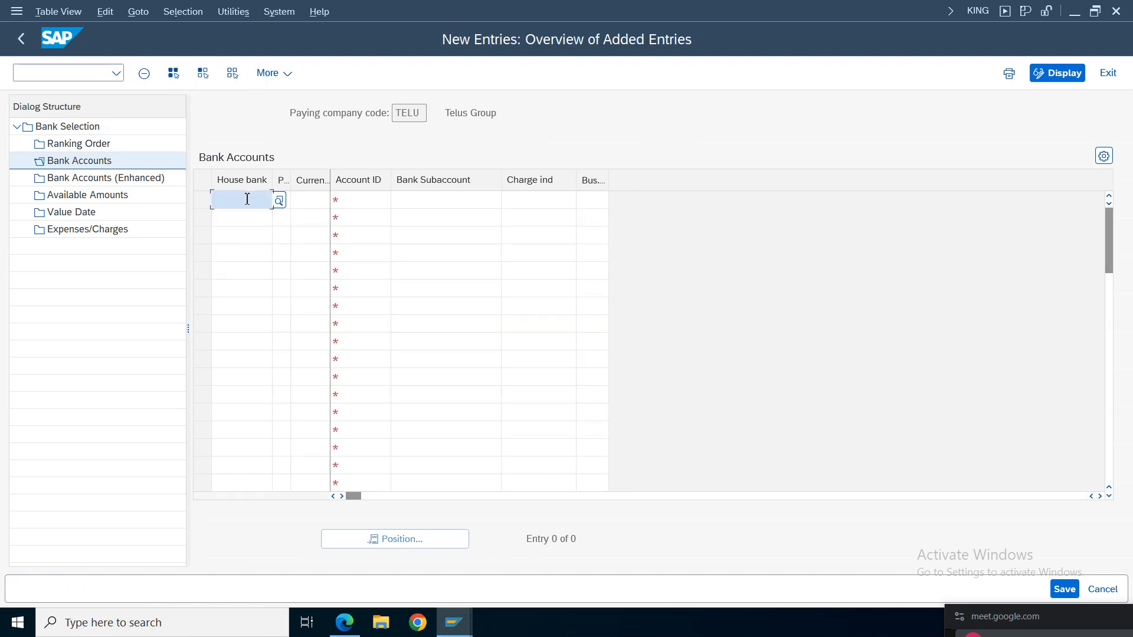
pyautogui.write('hdf')
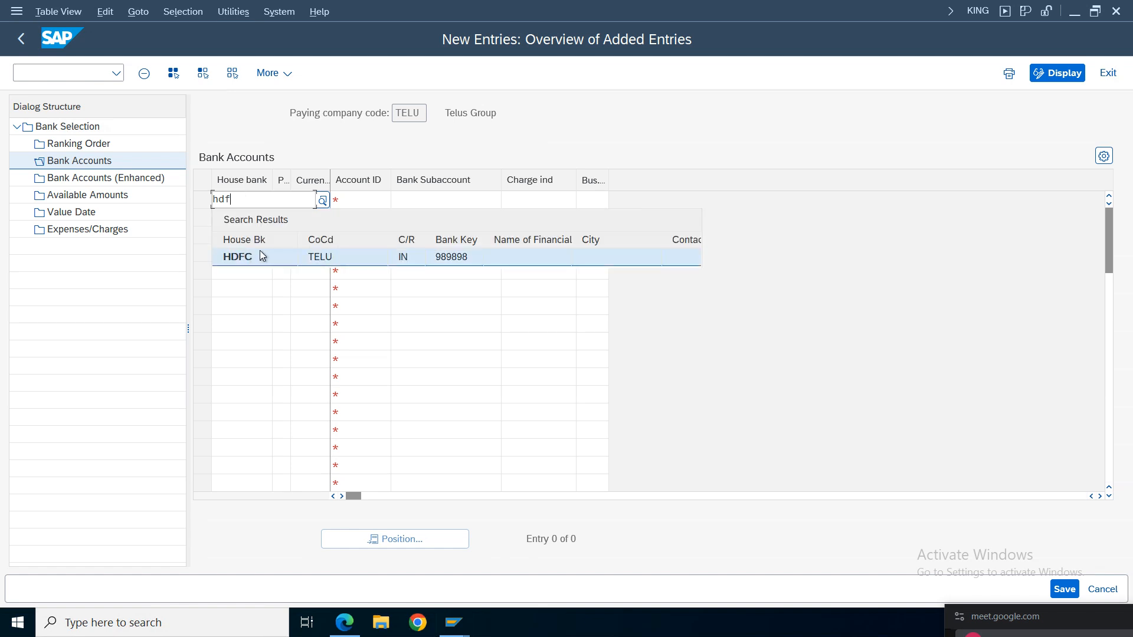
pyautogui.click(384, 260)
pyautogui.click(305, 196)
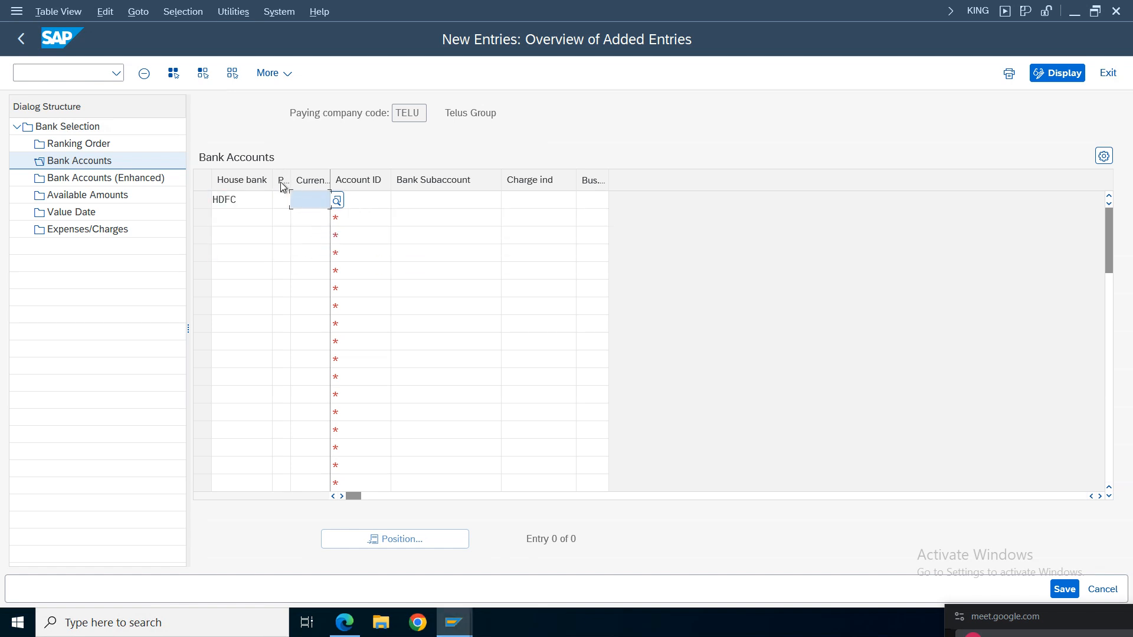
pyautogui.click(262, 201)
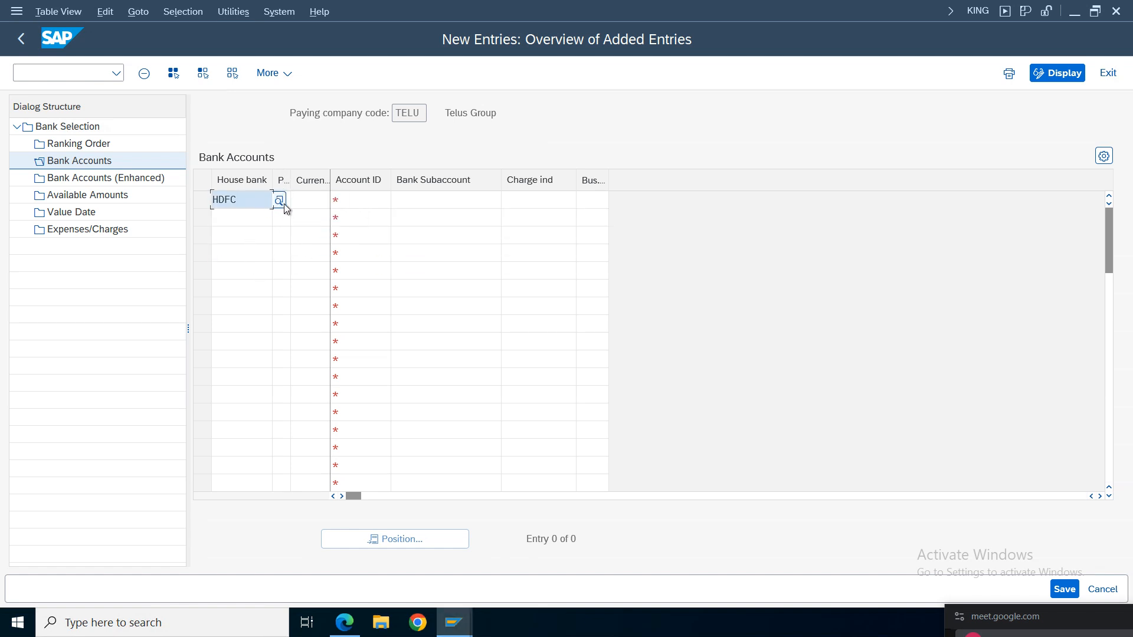
pyautogui.click(296, 203)
pyautogui.click(279, 204)
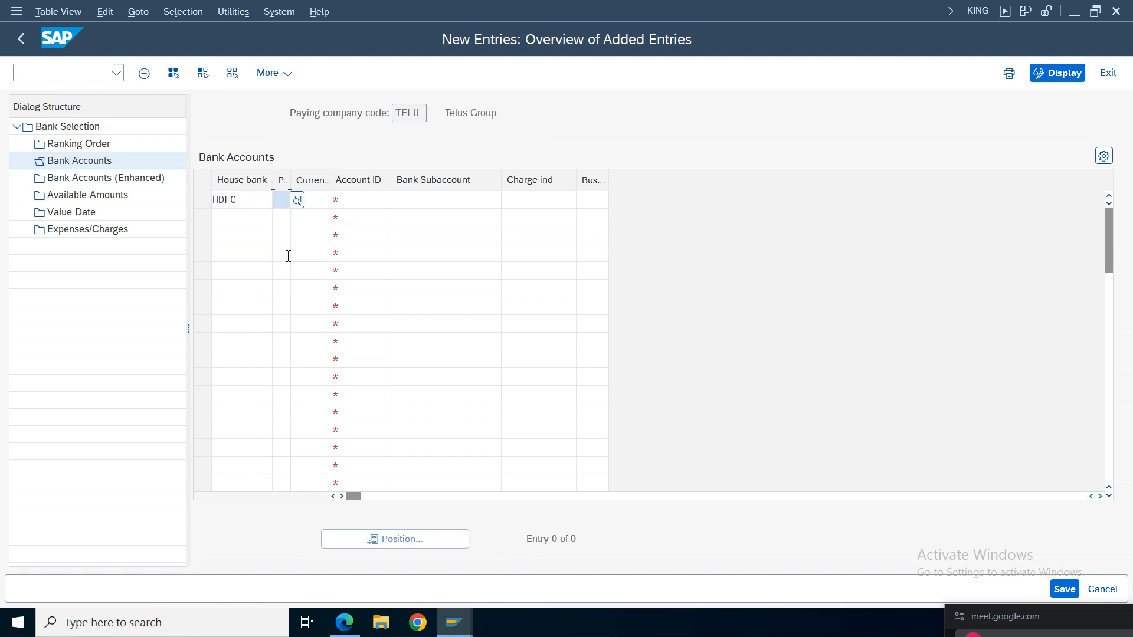
pyautogui.write('9')
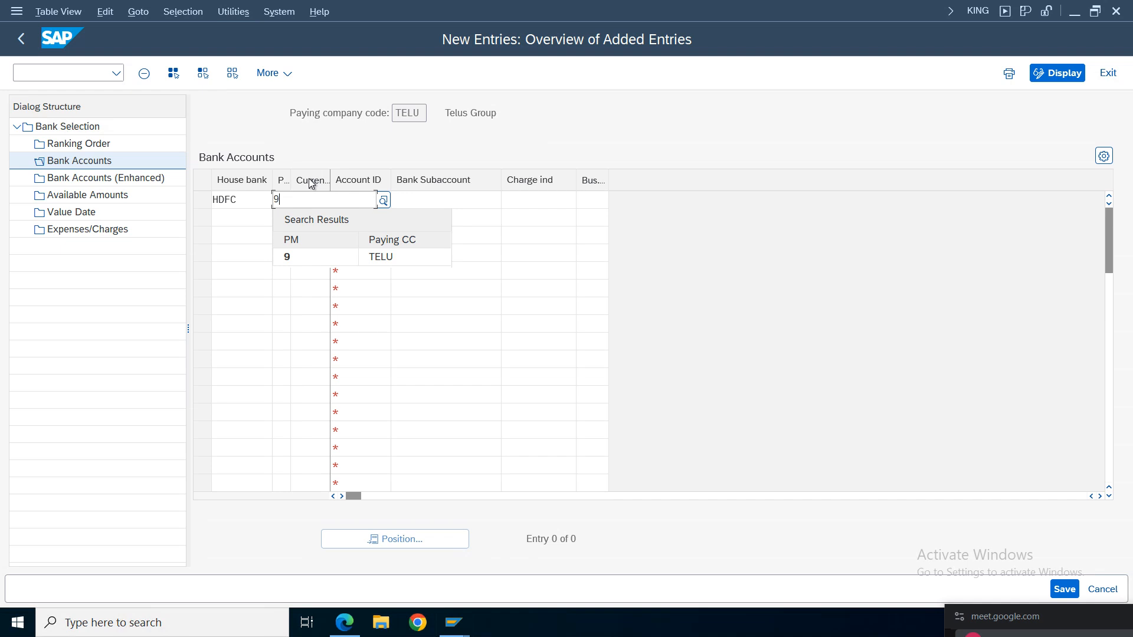
pyautogui.click(282, 306)
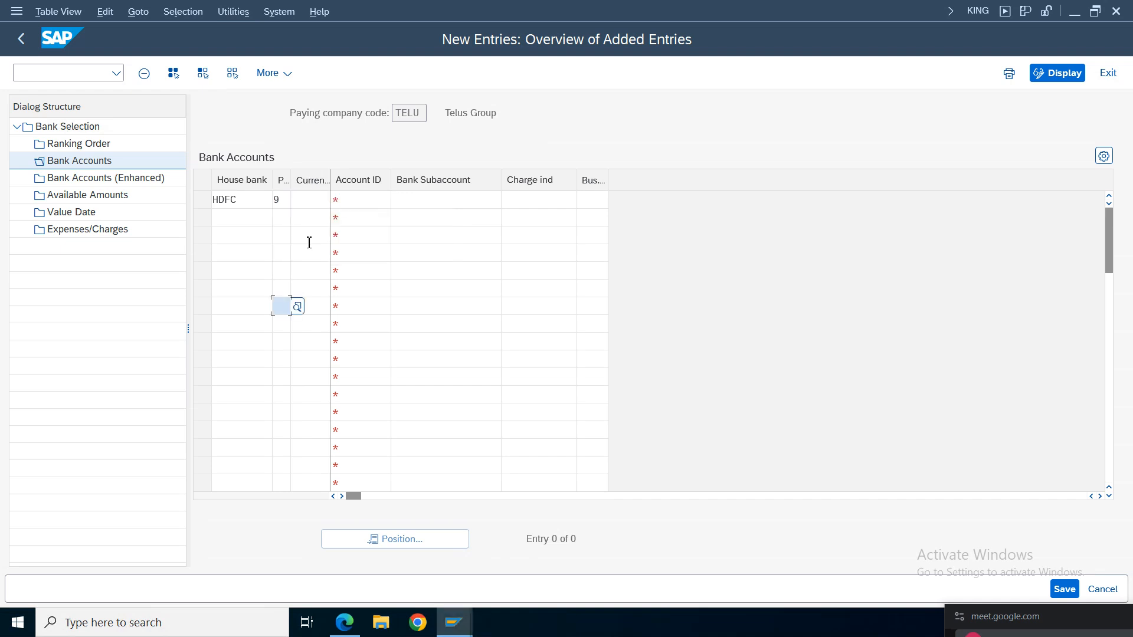
# Step: Complete the HDFC bank accounts entry with currency INR, account ID HDNA and the HDFC Outgoing Payments G/L account as bank subaccount
pyautogui.click(309, 201)
pyautogui.write('in')
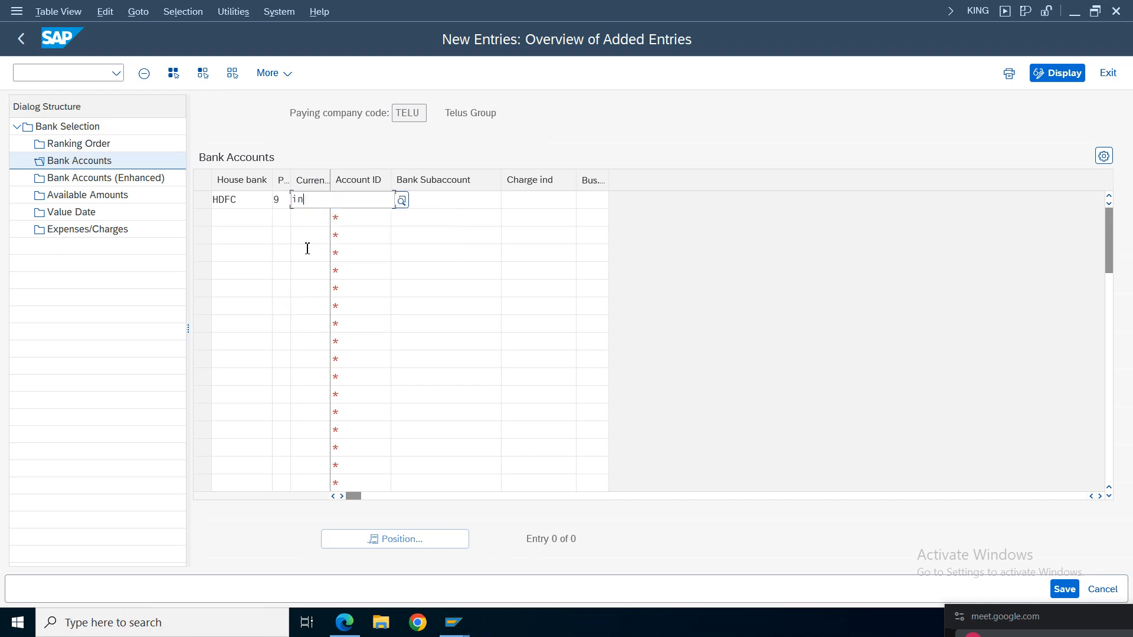
pyautogui.write('r')
pyautogui.click(353, 280)
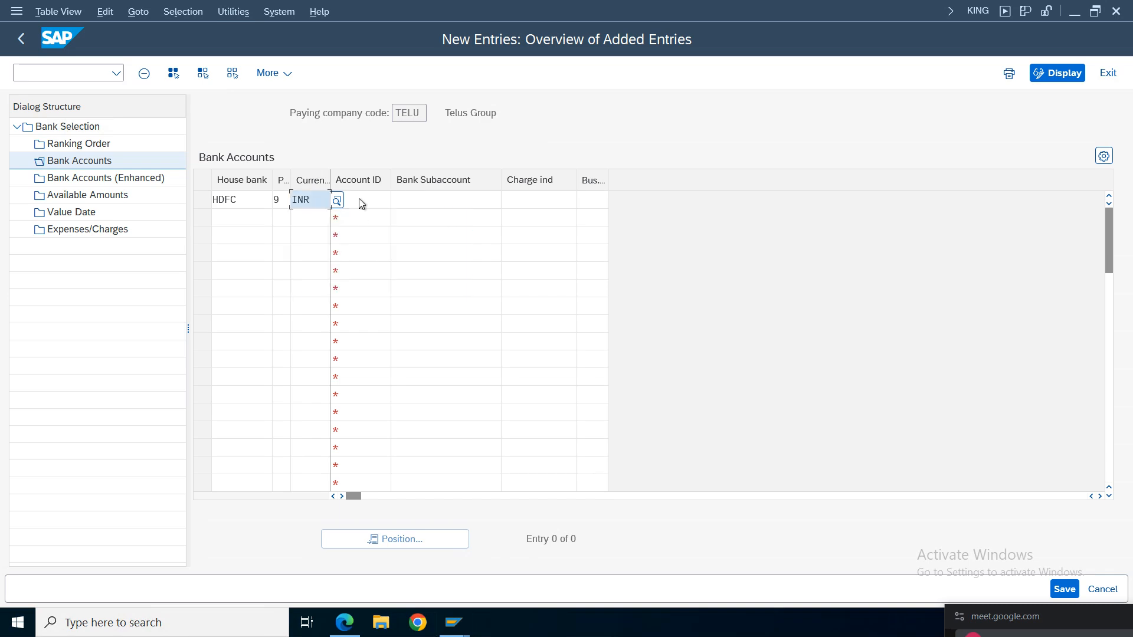
pyautogui.click(359, 202)
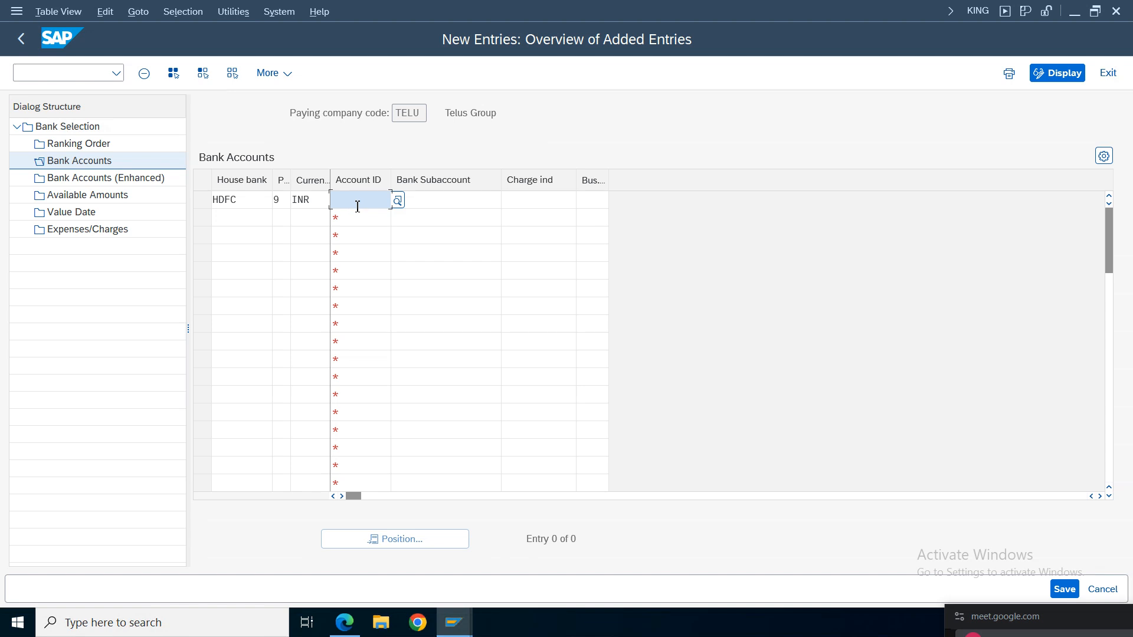
pyautogui.click(399, 203)
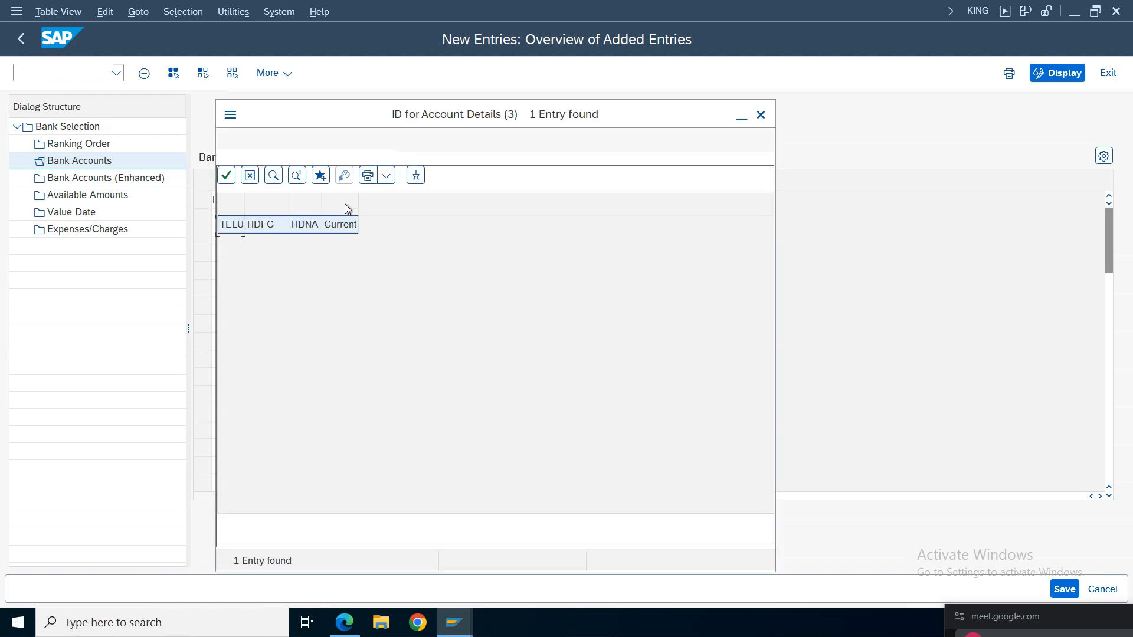
pyautogui.doubleClick(310, 227)
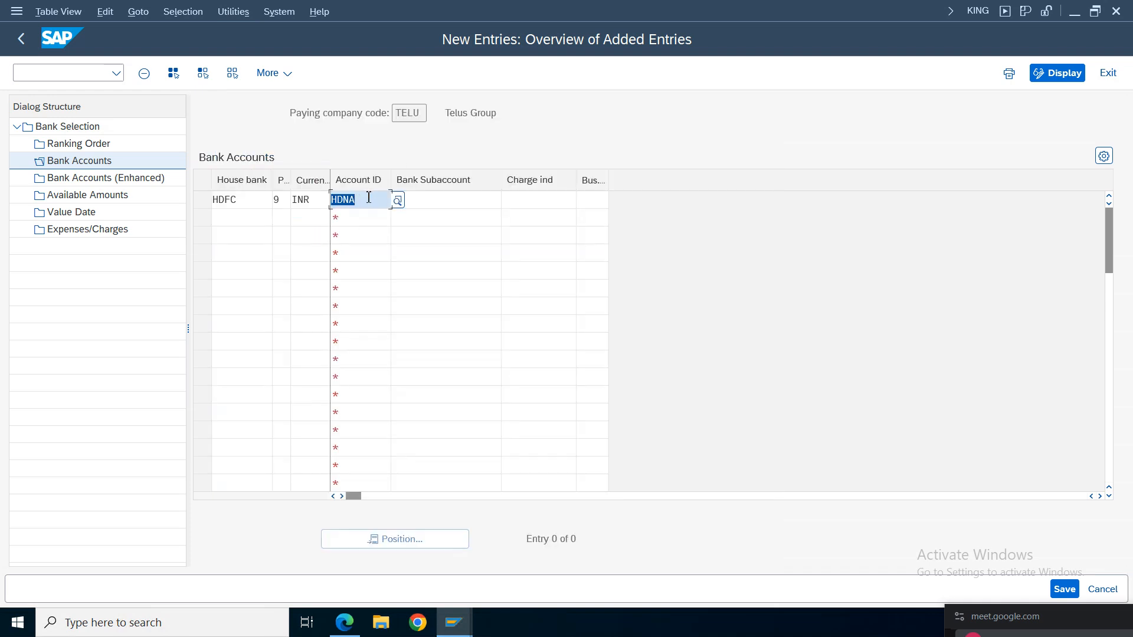
pyautogui.click(456, 199)
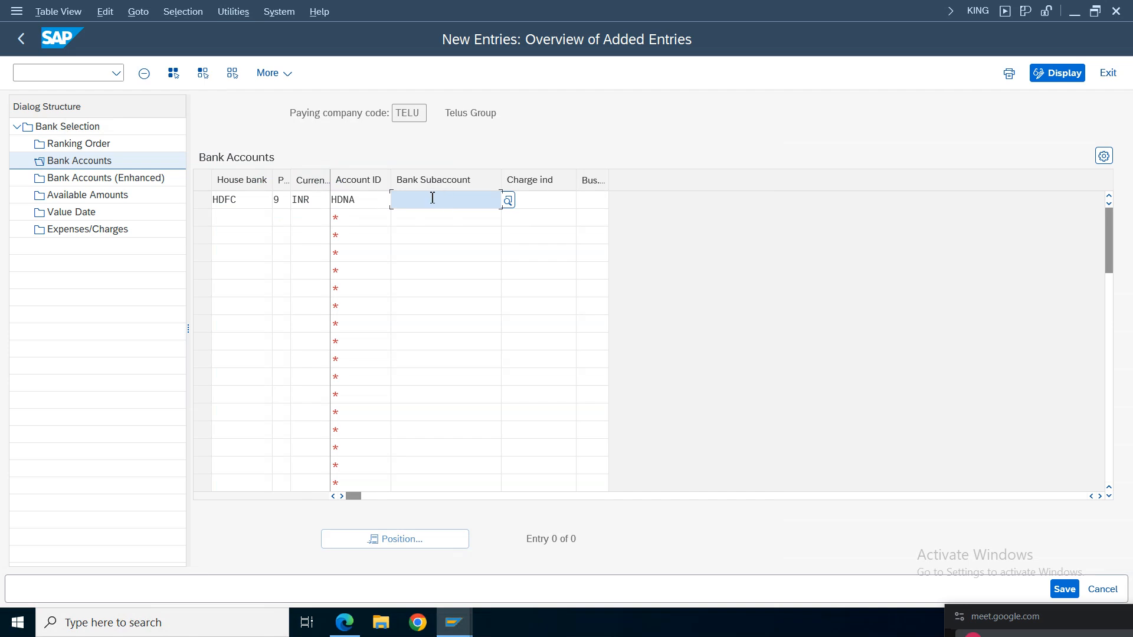
pyautogui.click(509, 201)
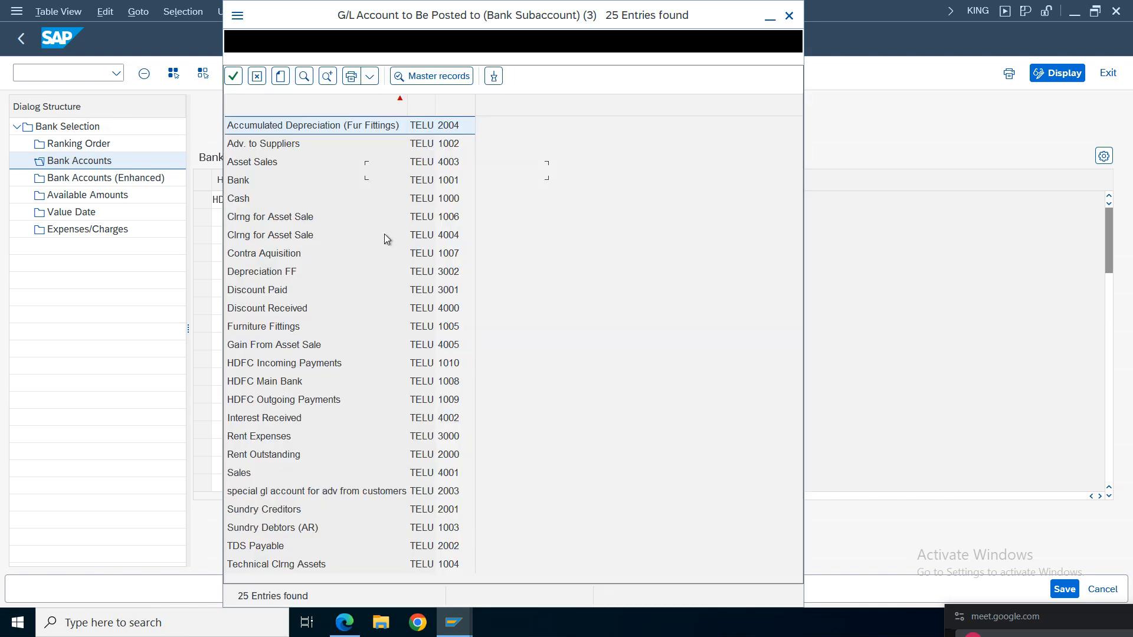
pyautogui.doubleClick(296, 402)
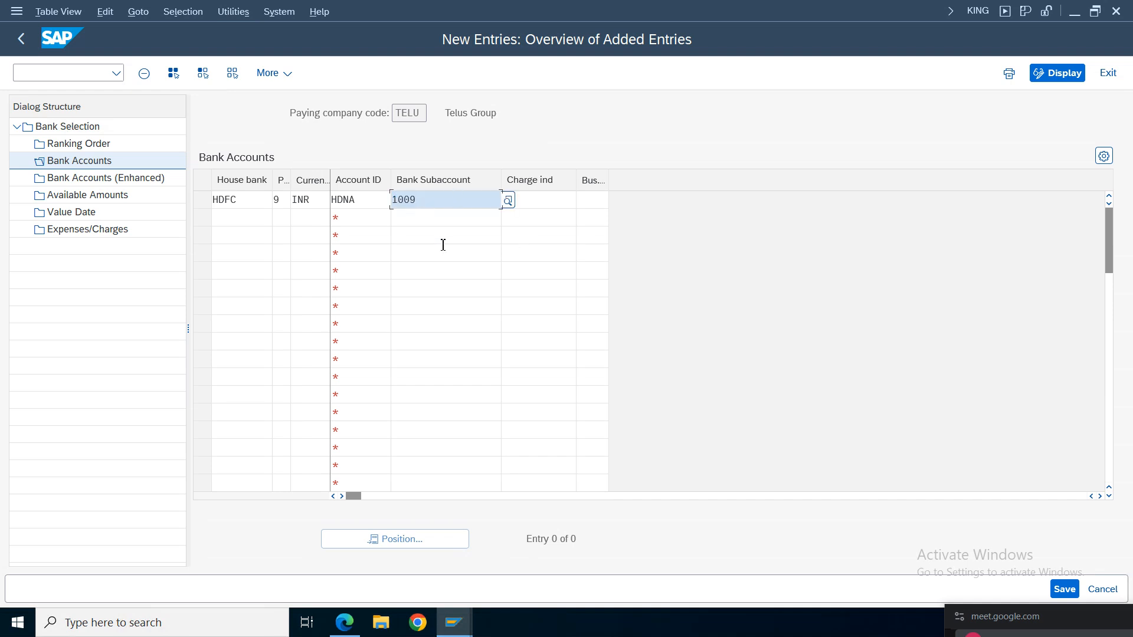
# Step: Start a new available amounts entry for TELU with house bank HDFC and account ID HDNA
pyautogui.doubleClick(62, 197)
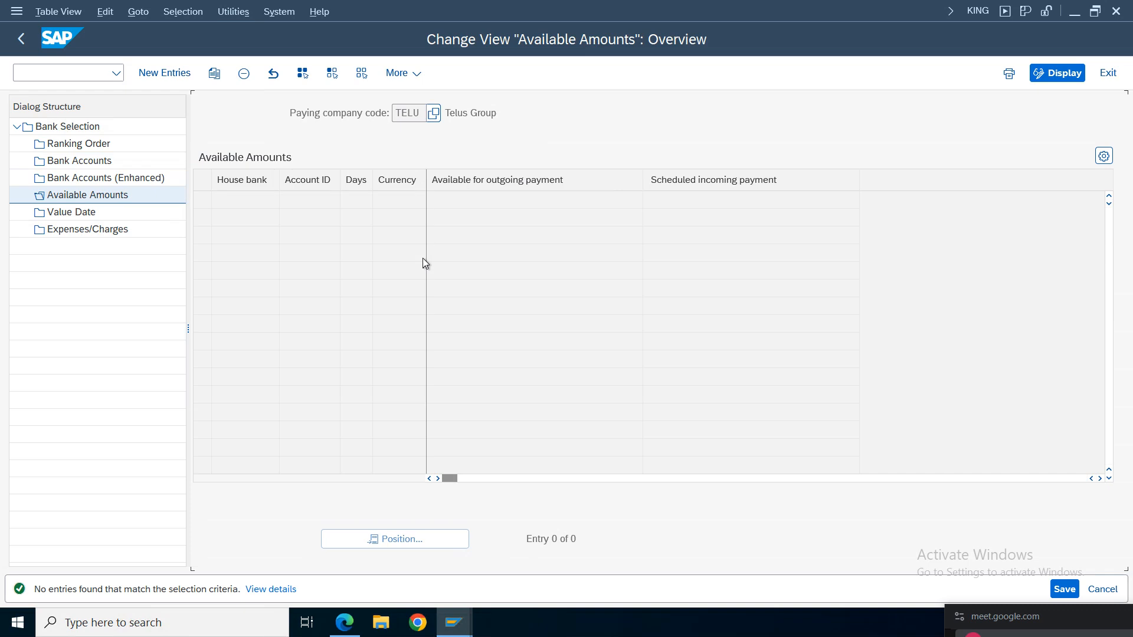
pyautogui.click(163, 73)
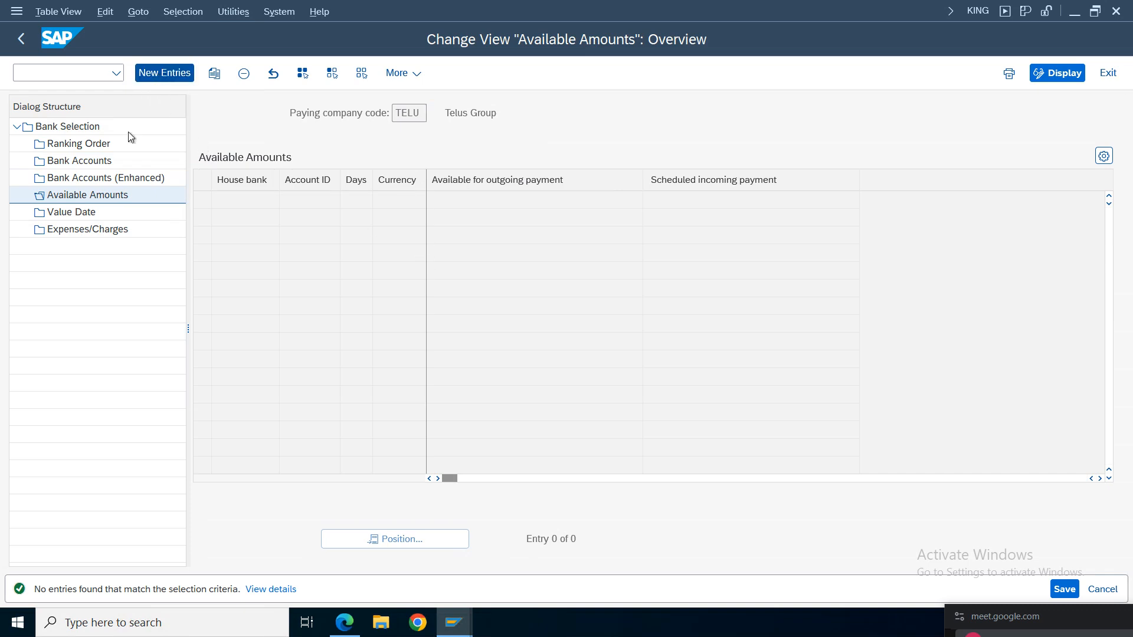
pyautogui.click(241, 202)
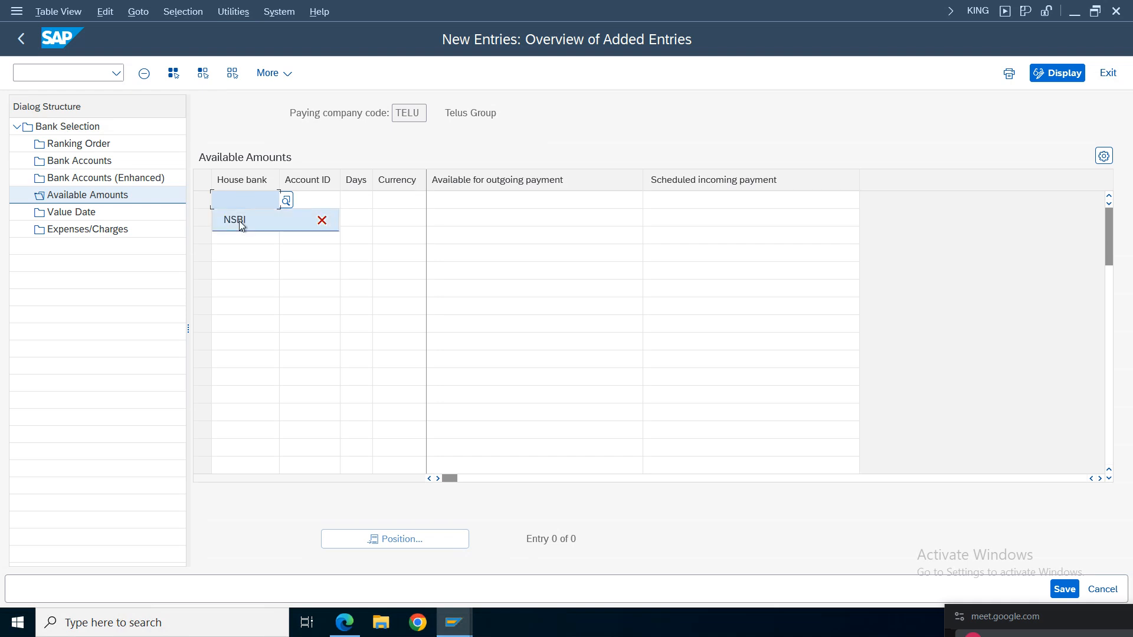
pyautogui.click(256, 196)
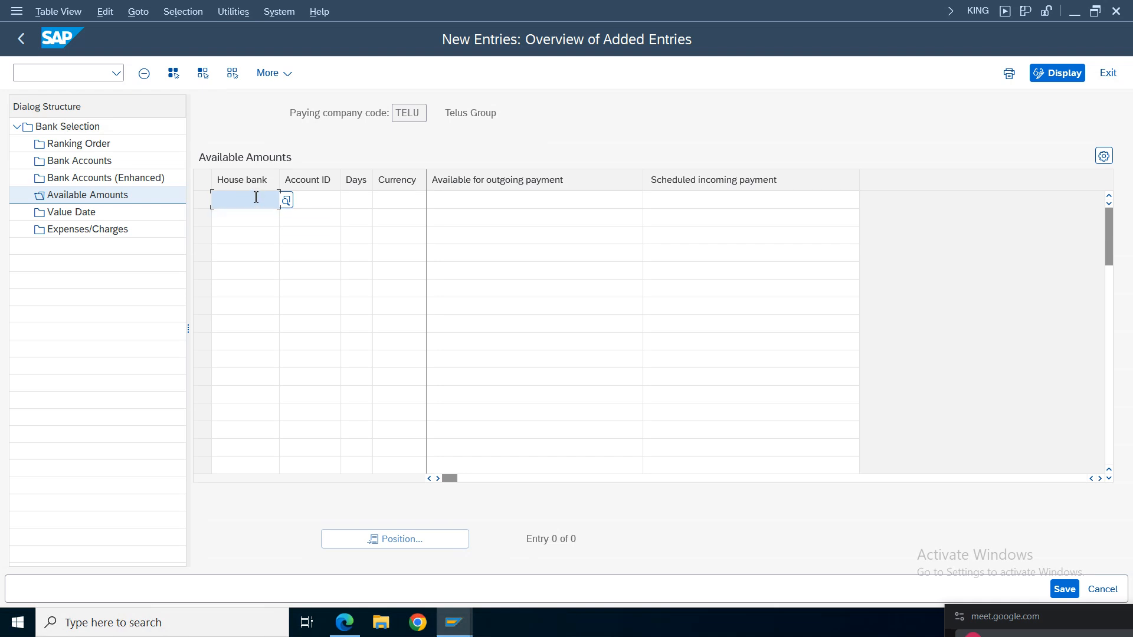
pyautogui.write('hdfc')
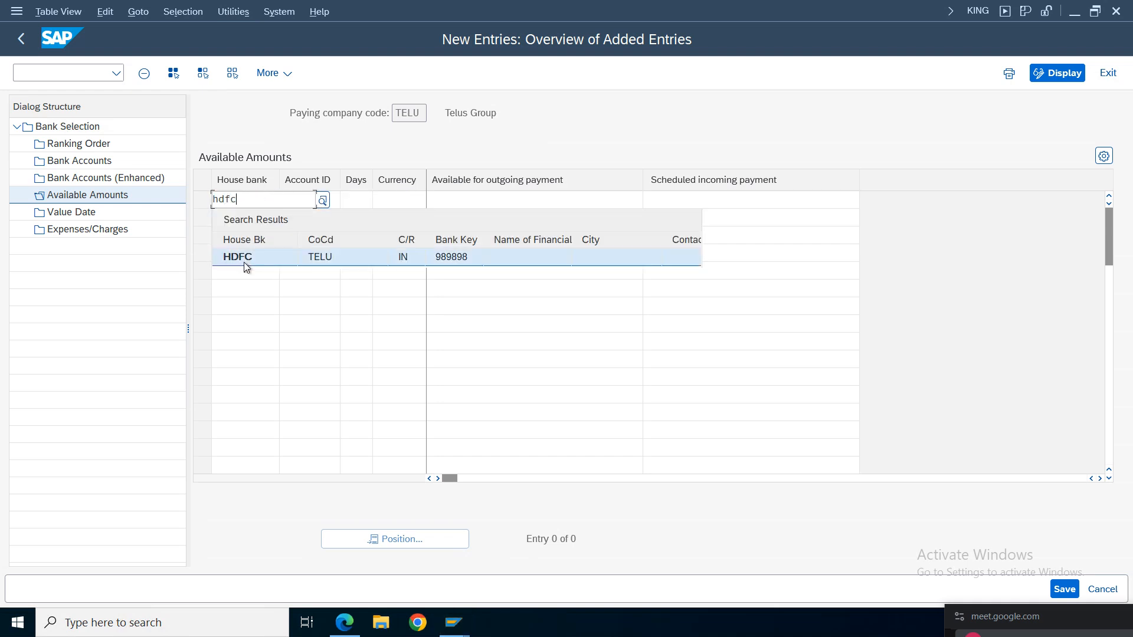
pyautogui.click(243, 259)
pyautogui.click(310, 204)
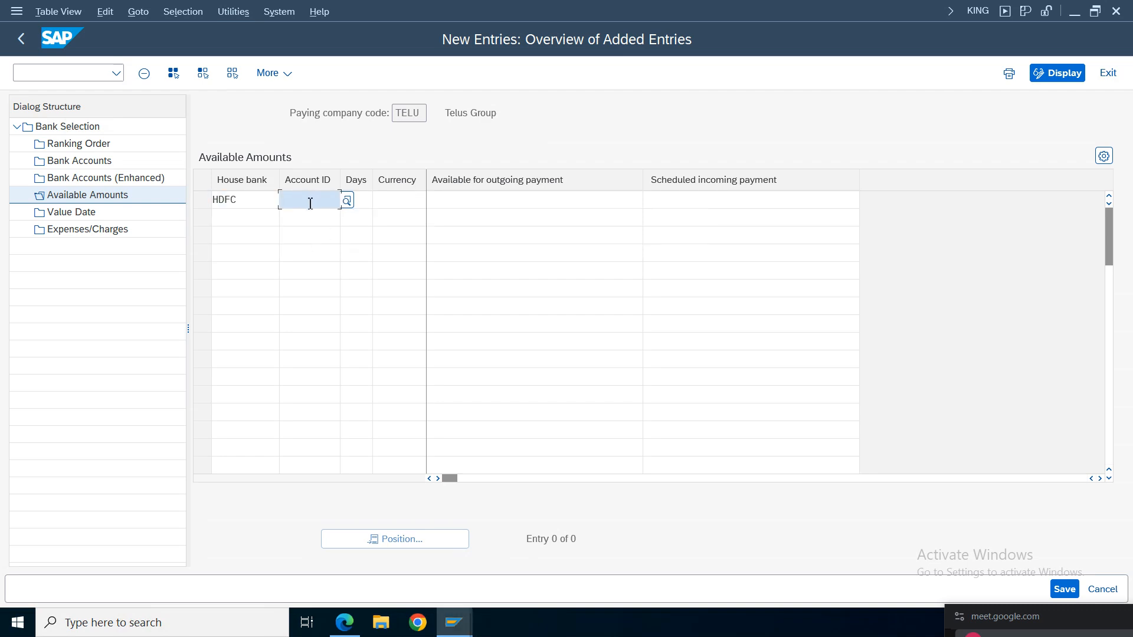
pyautogui.click(347, 200)
pyautogui.doubleClick(286, 227)
pyautogui.click(386, 204)
pyautogui.click(366, 204)
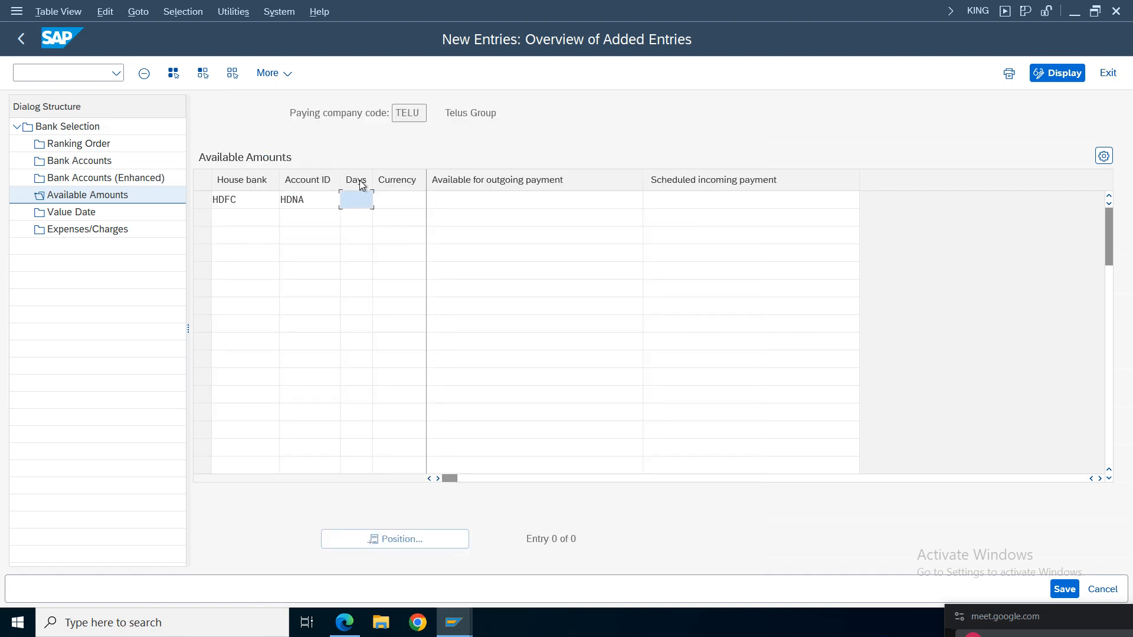
pyautogui.click(416, 205)
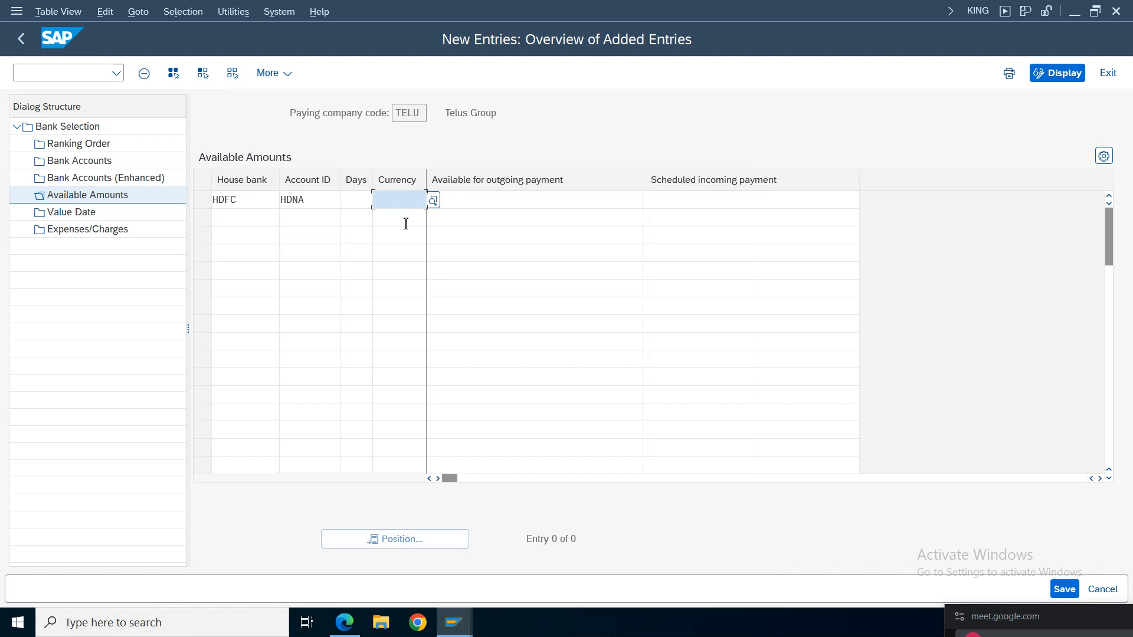
pyautogui.write('inr')
pyautogui.click(564, 202)
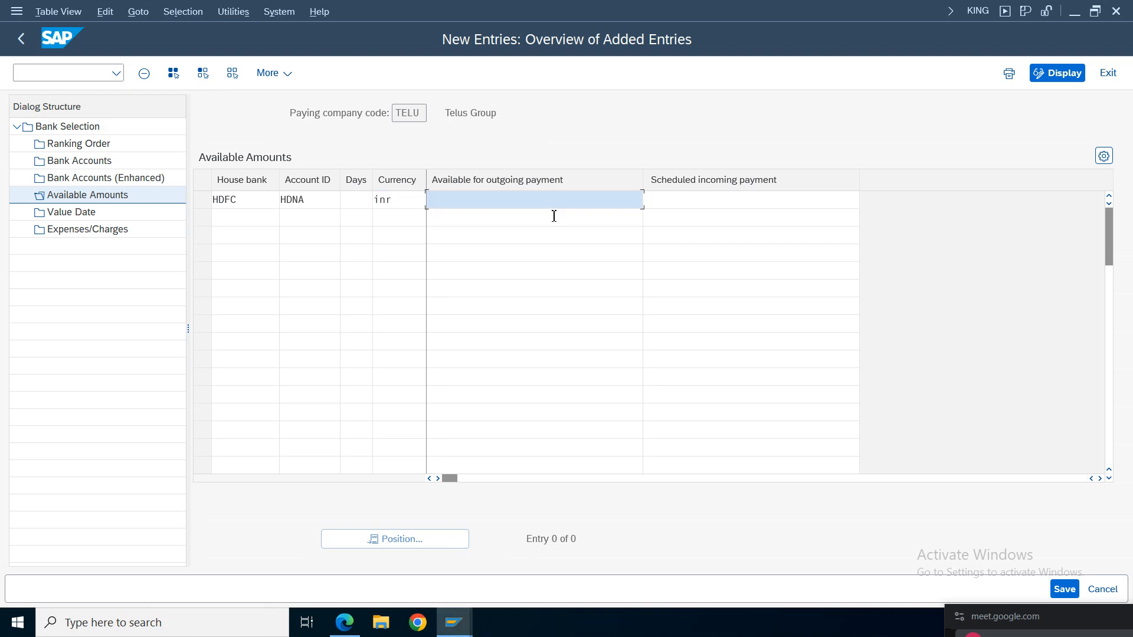
pyautogui.write('99999')
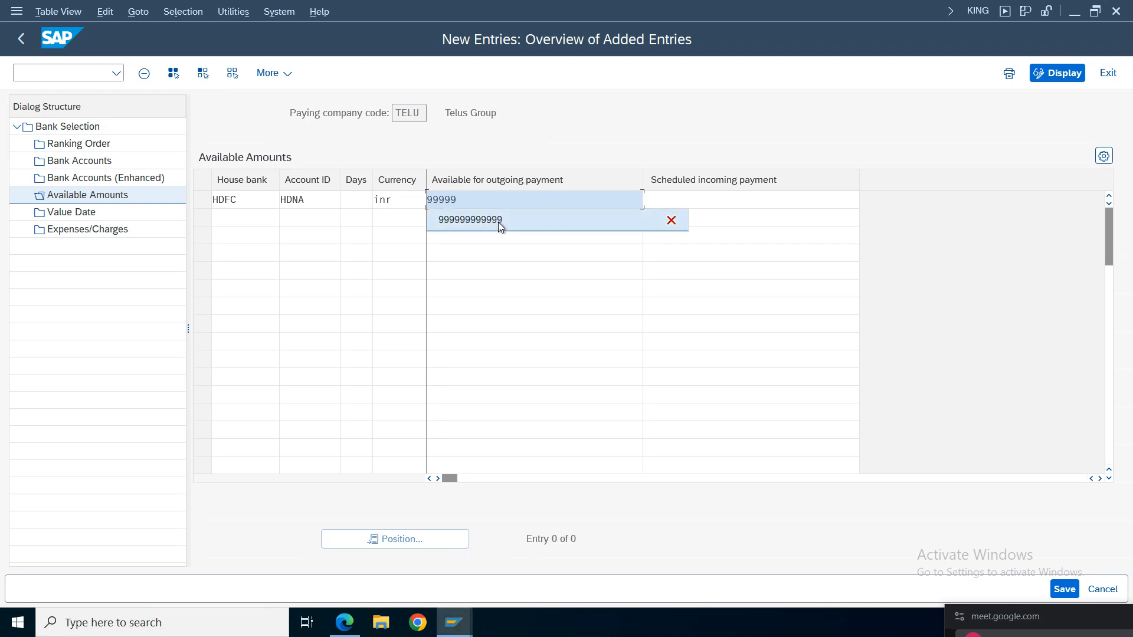
pyautogui.click(498, 218)
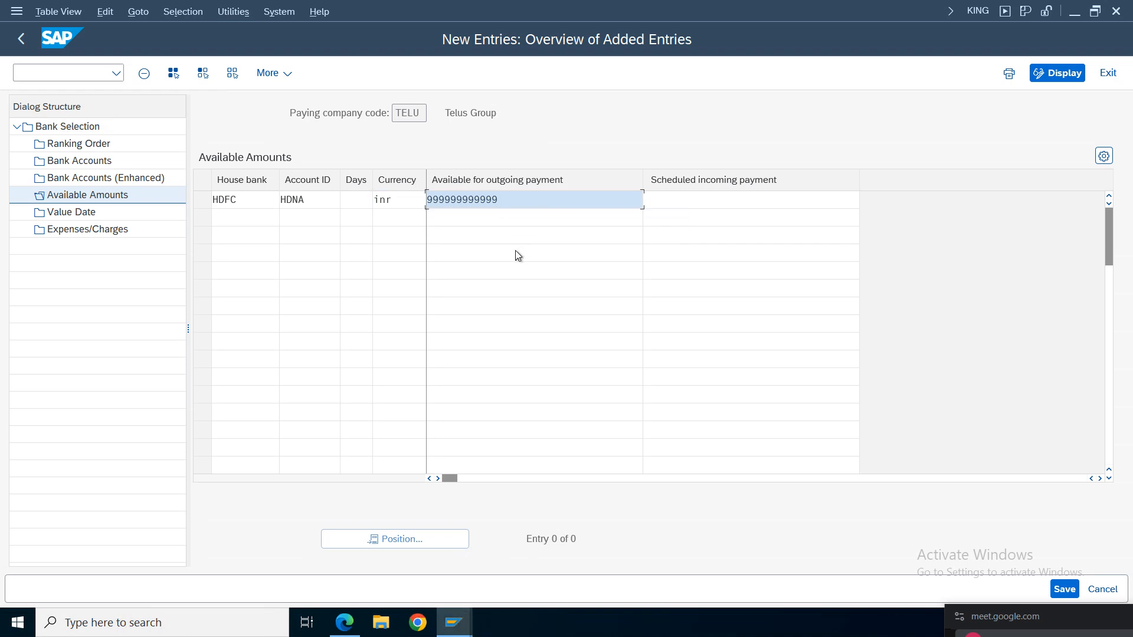
pyautogui.press('Return')
pyautogui.click(1063, 588)
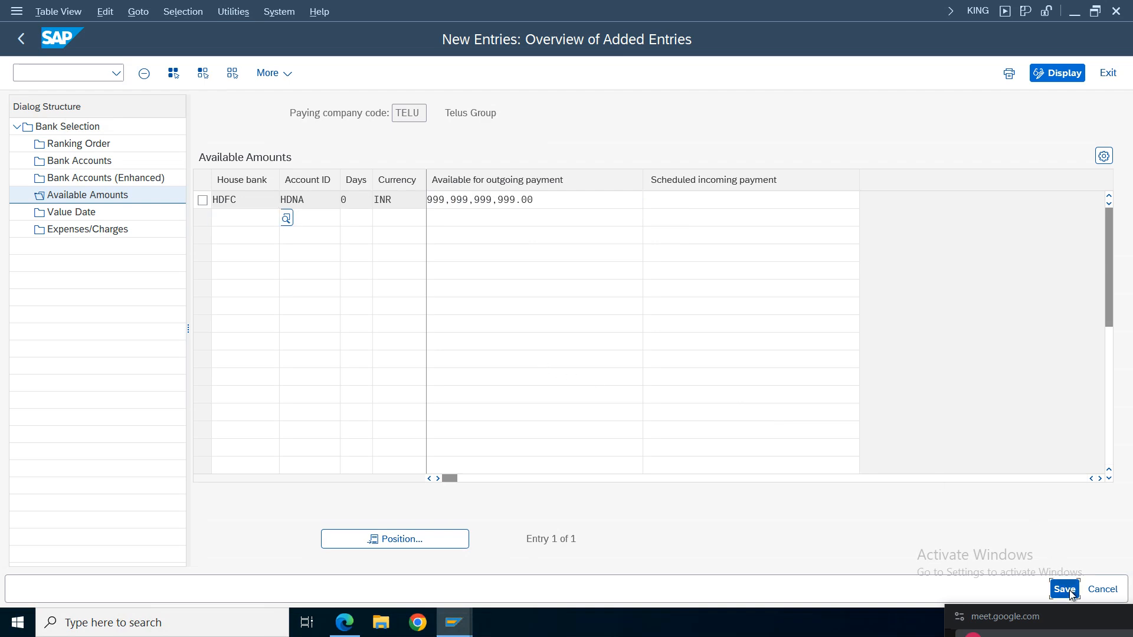
pyautogui.click(377, 326)
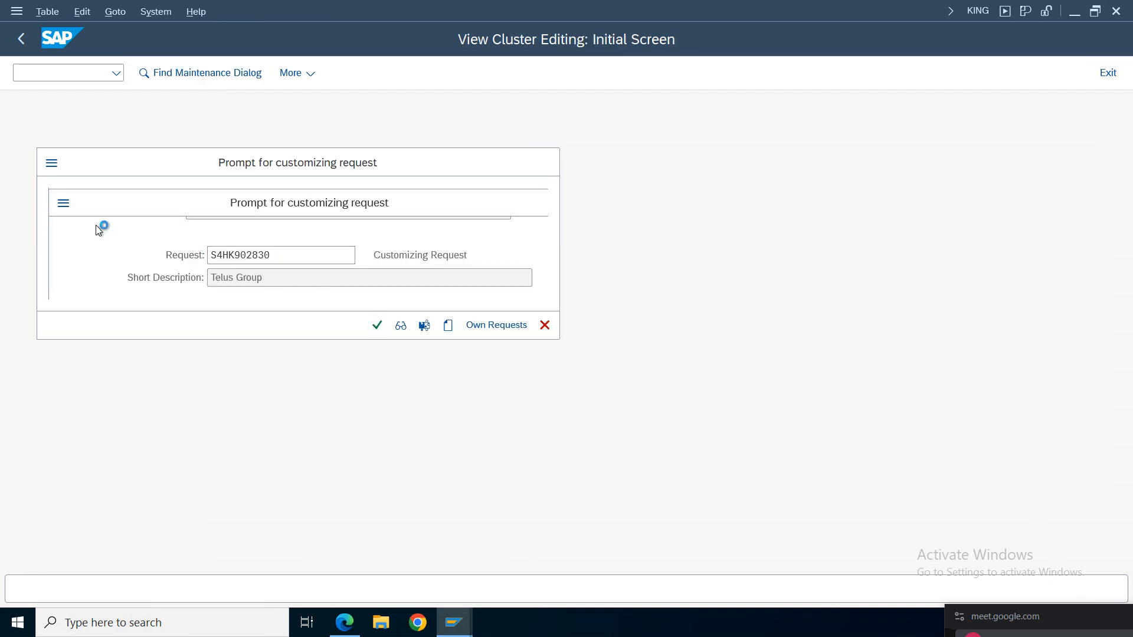
# Step: Leave bank determination and the payment program customizing to return to the SAP Easy Access screen
pyautogui.click(18, 40)
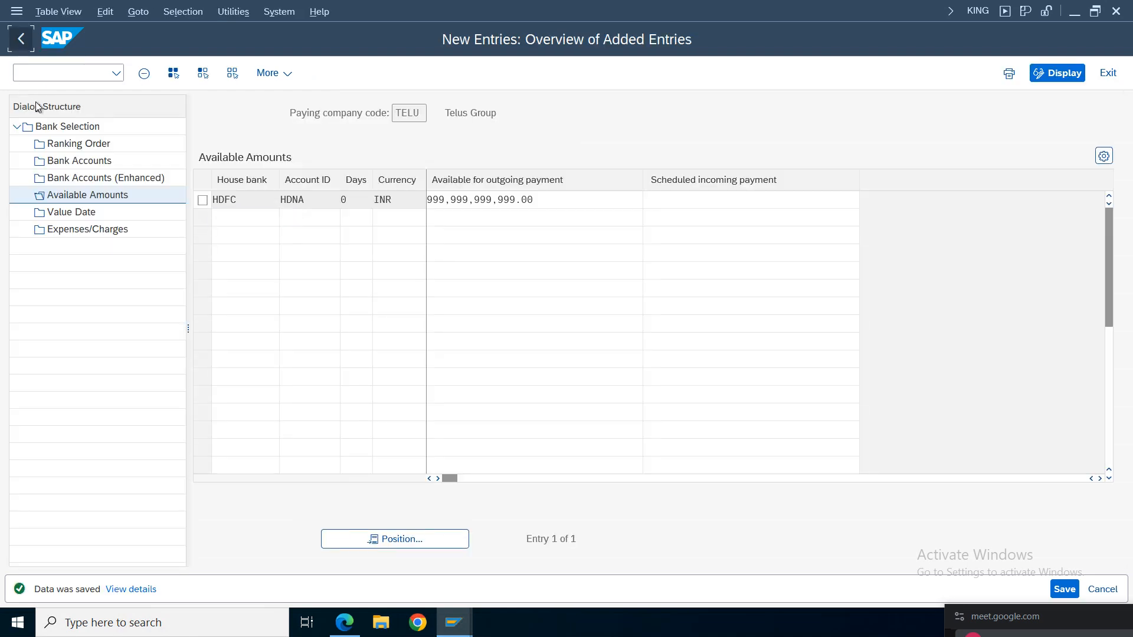
pyautogui.click(21, 41)
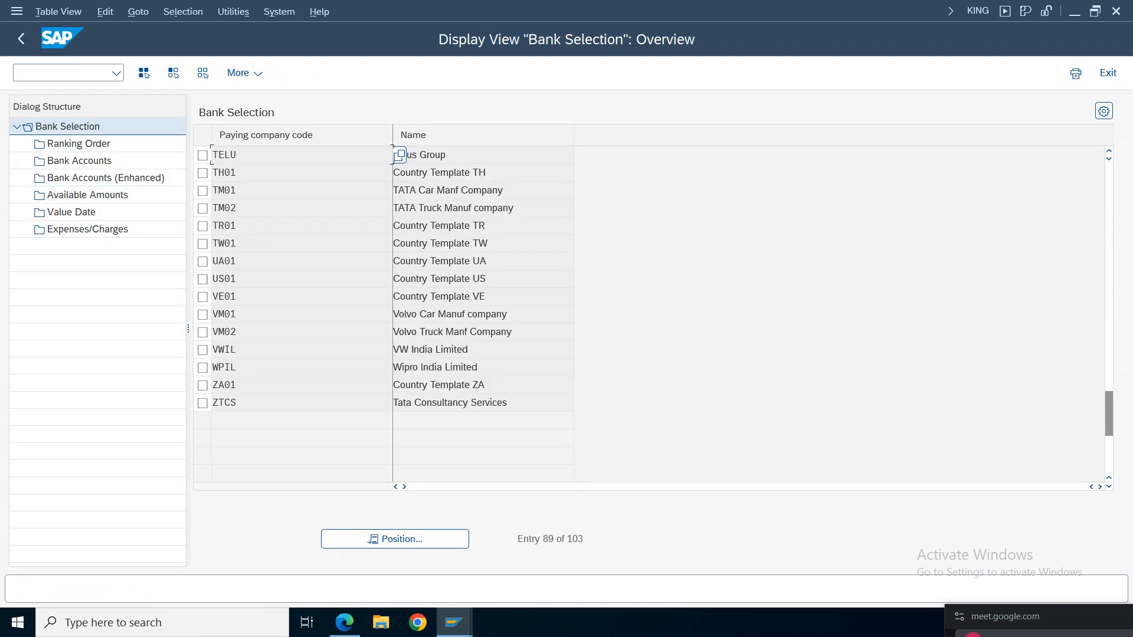
pyautogui.click(77, 145)
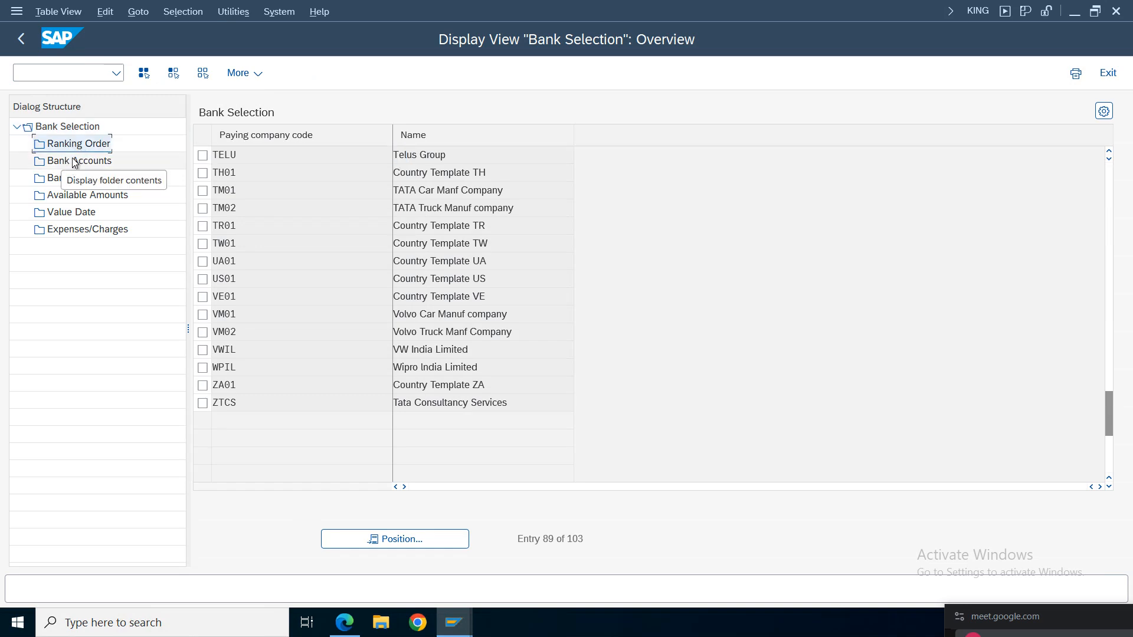
pyautogui.click(83, 197)
pyautogui.click(22, 39)
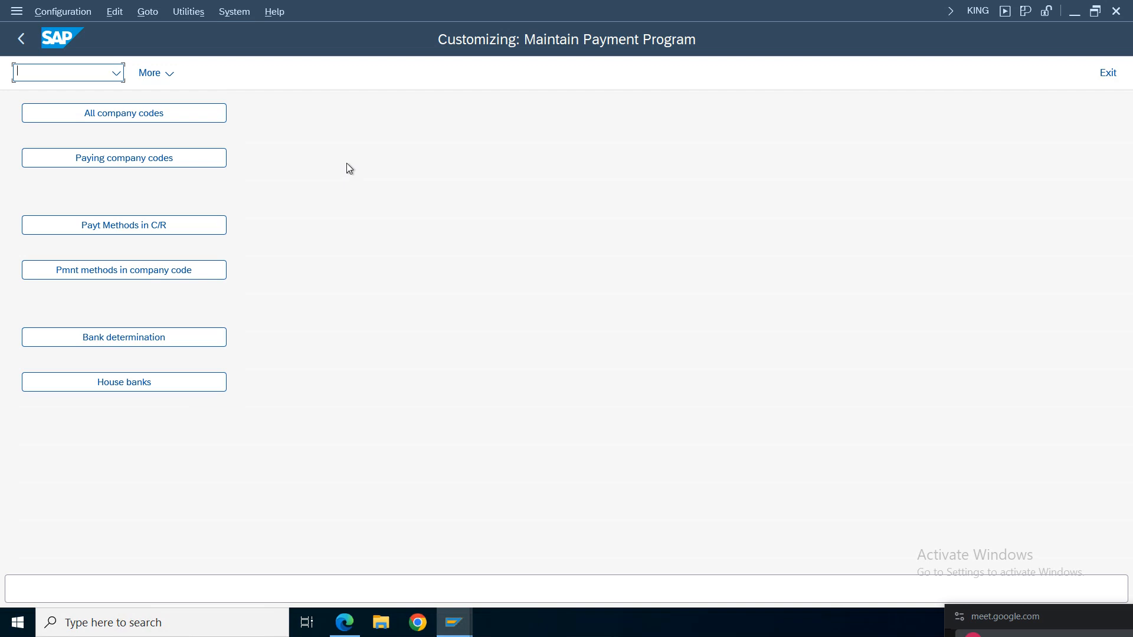
pyautogui.click(21, 38)
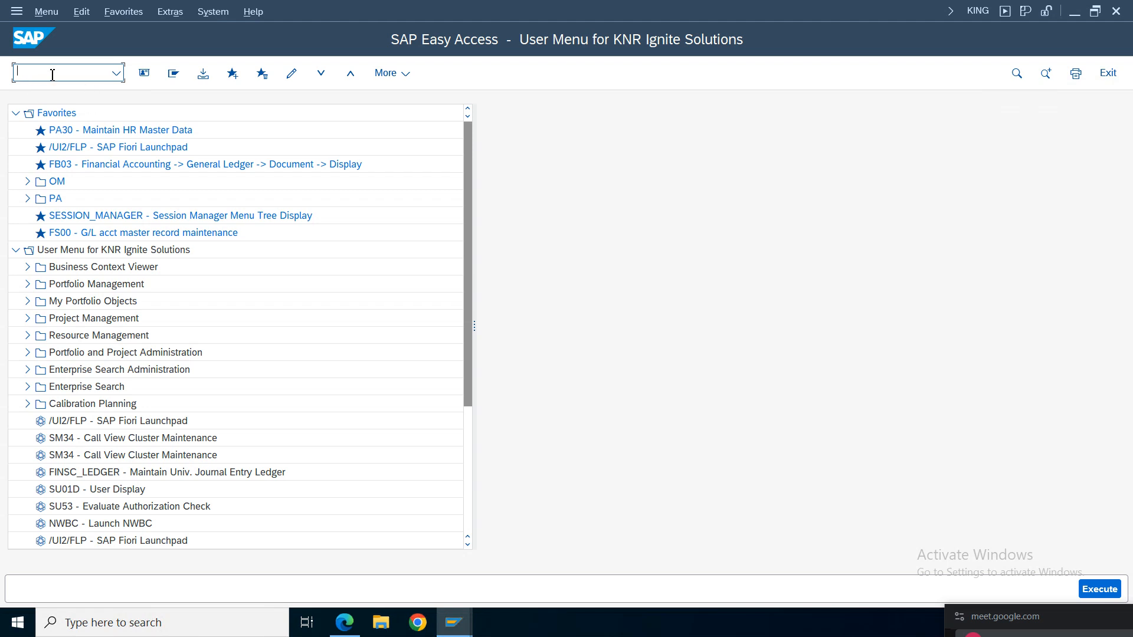
# Step: Start transaction FK02 and select payment transactions under both general data and company code data
pyautogui.write('fk02')
pyautogui.press('Return')
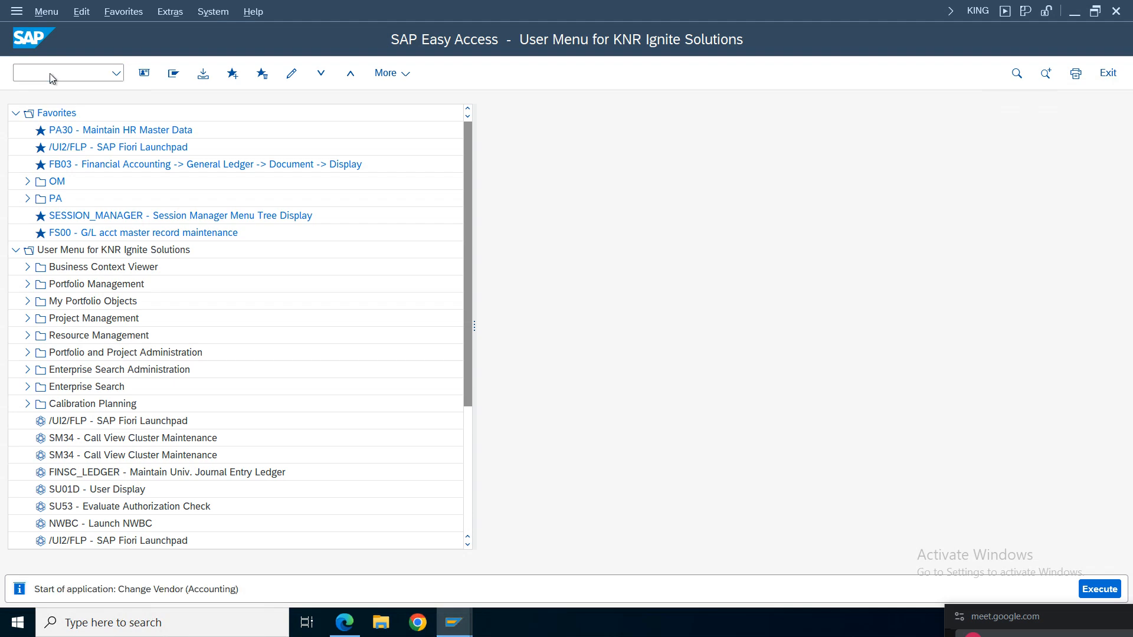
pyautogui.click(77, 293)
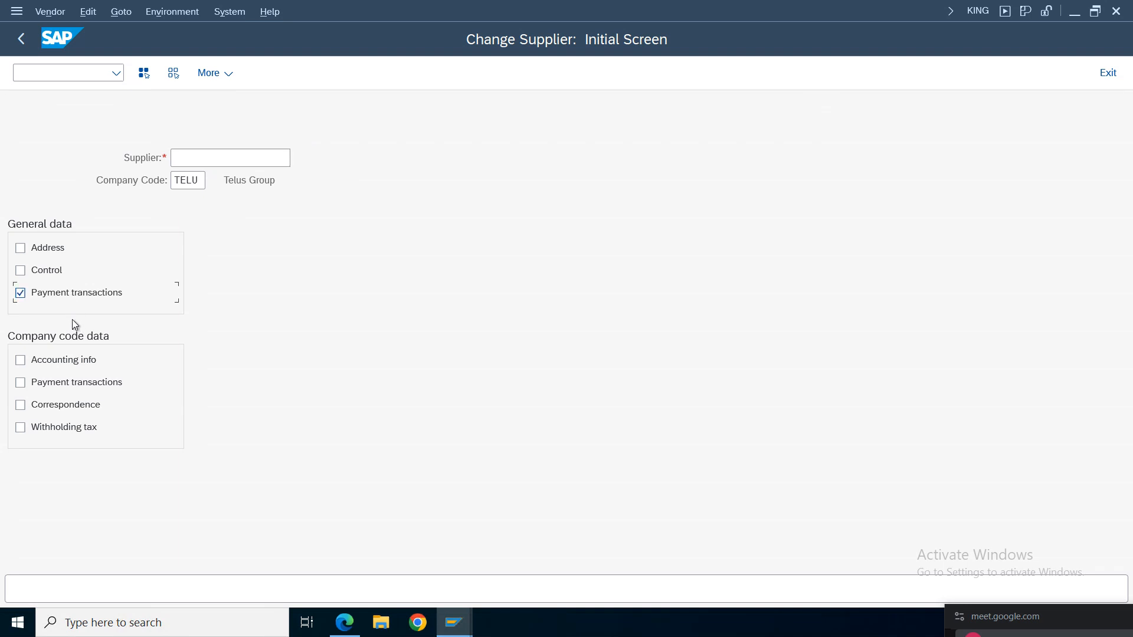
pyautogui.click(88, 382)
# Step: Search for suppliers in company code TELU and open Bell Company for changing
pyautogui.click(235, 158)
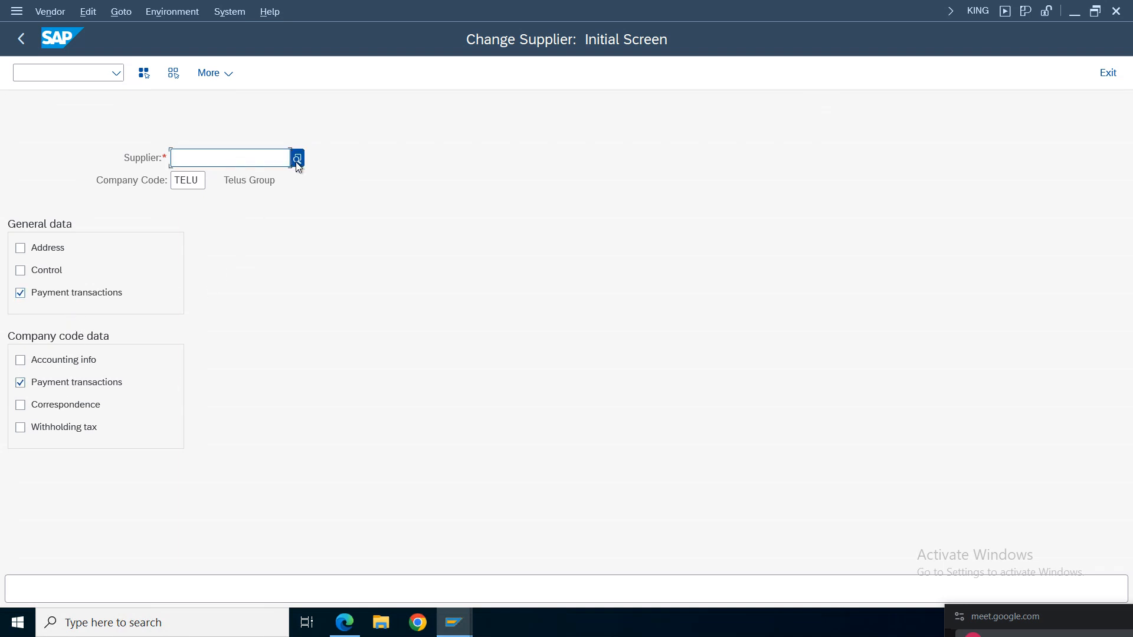
pyautogui.click(296, 157)
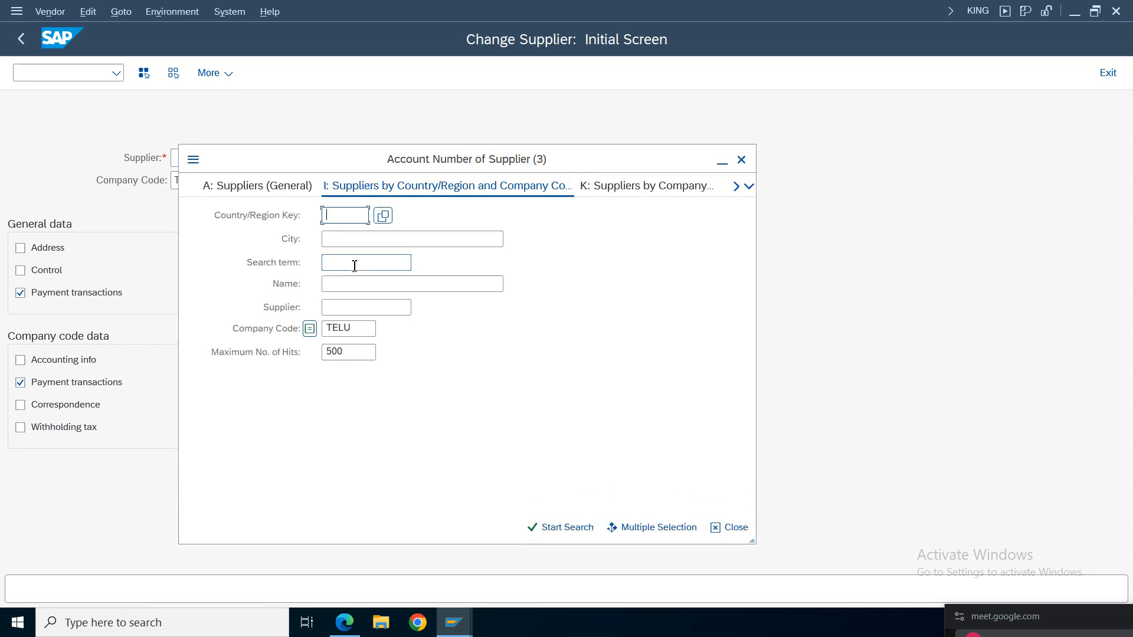
pyautogui.click(556, 527)
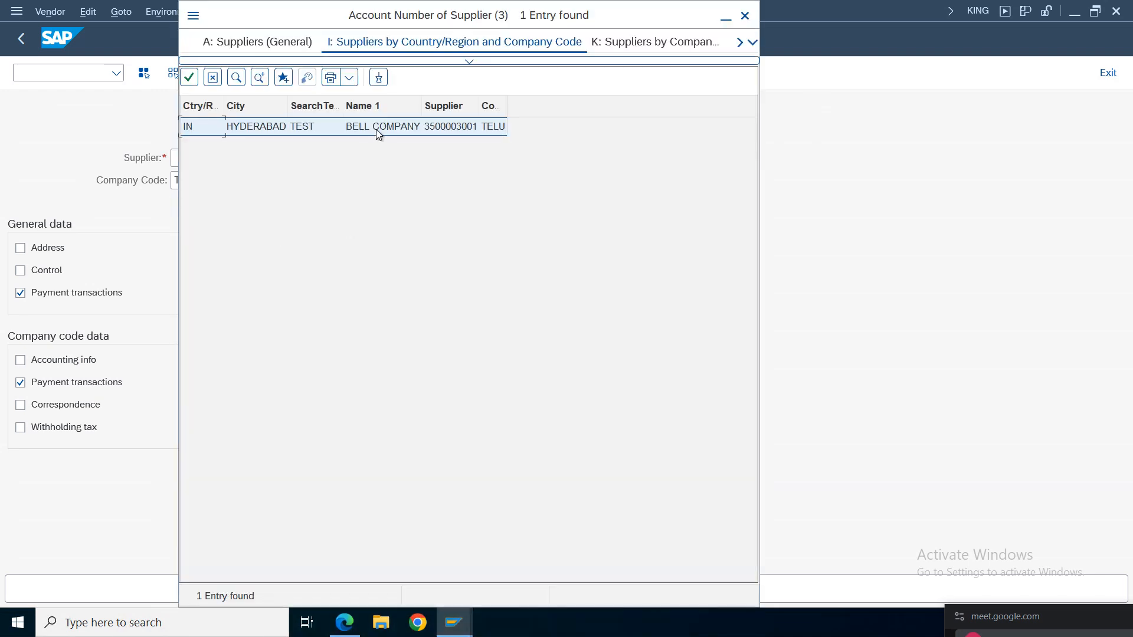
pyautogui.doubleClick(376, 129)
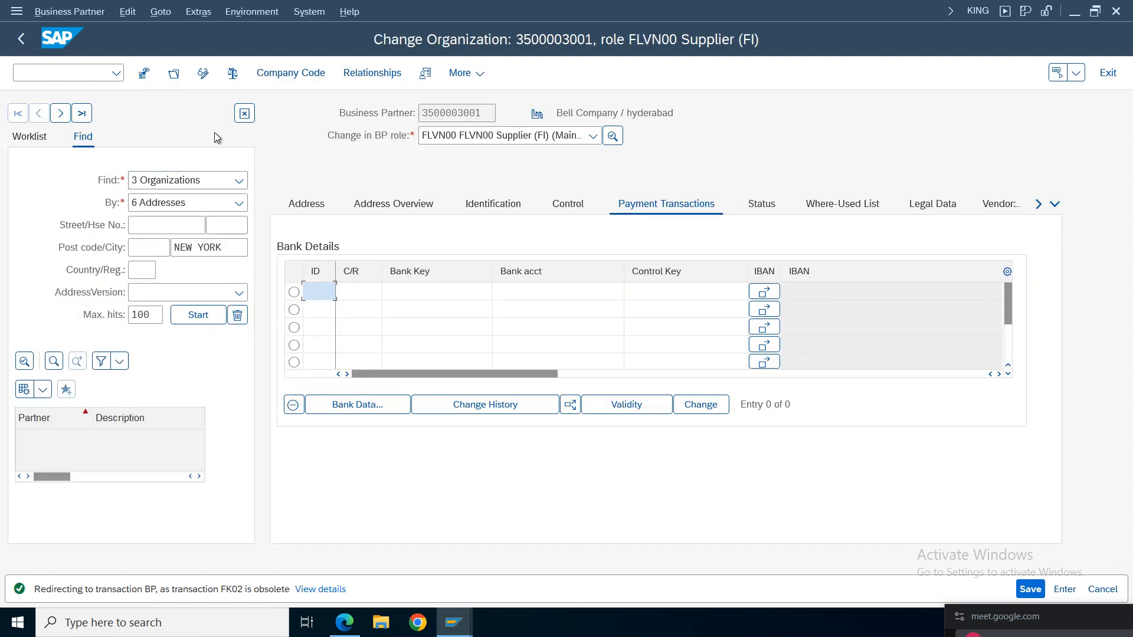
# Step: Hide the partner search area and start bank details line 0001 with country IN and bank key 98484
pyautogui.click(243, 112)
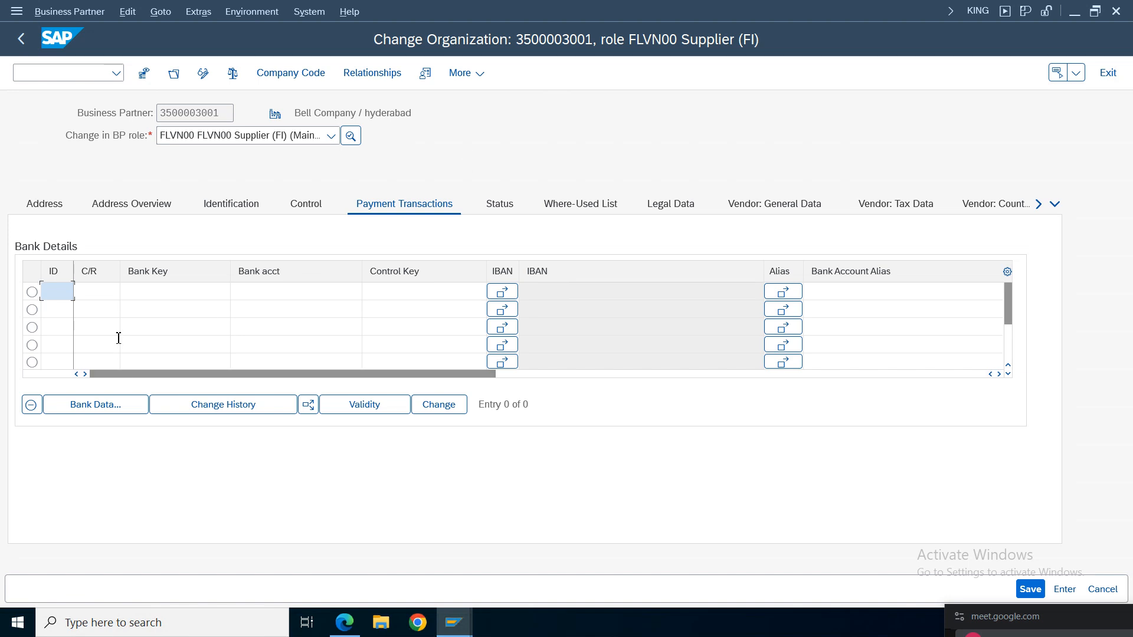
pyautogui.click(59, 294)
pyautogui.click(60, 315)
pyautogui.click(106, 294)
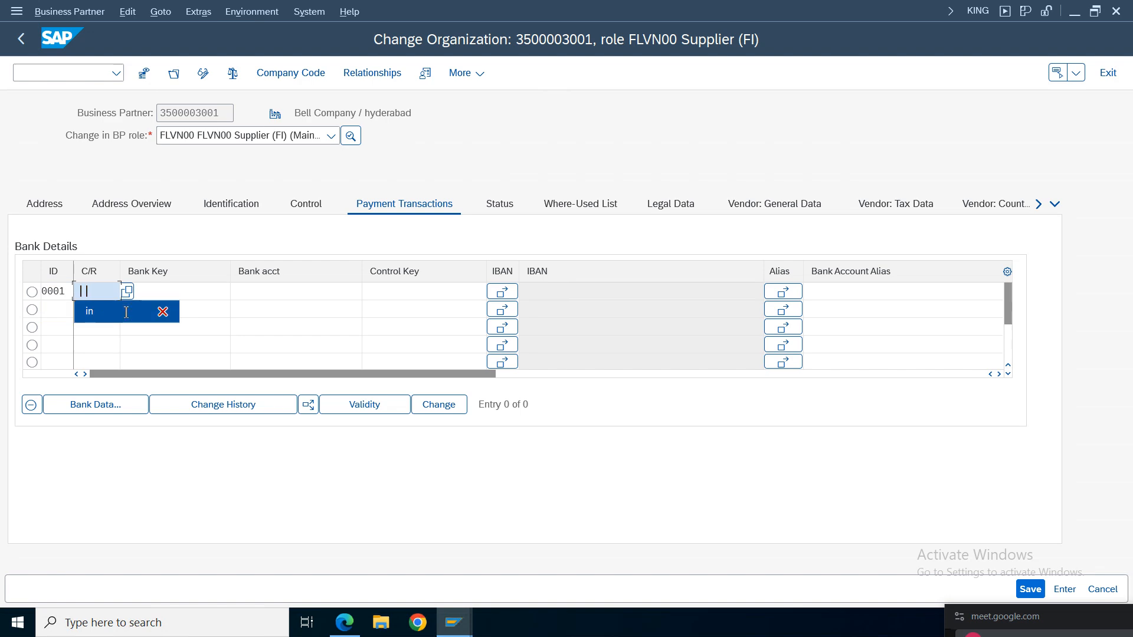
pyautogui.click(127, 311)
pyautogui.click(175, 294)
pyautogui.click(162, 311)
# Step: Enter the supplier's bank account number on bank details line 0001 and try to save the business partner
pyautogui.click(328, 292)
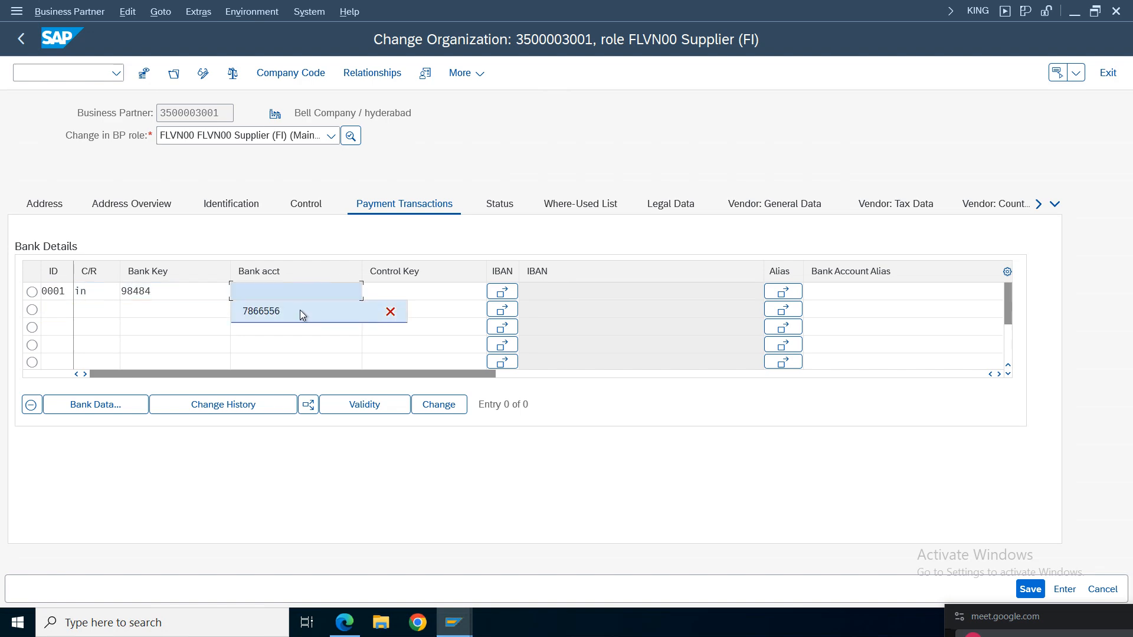
pyautogui.click(282, 313)
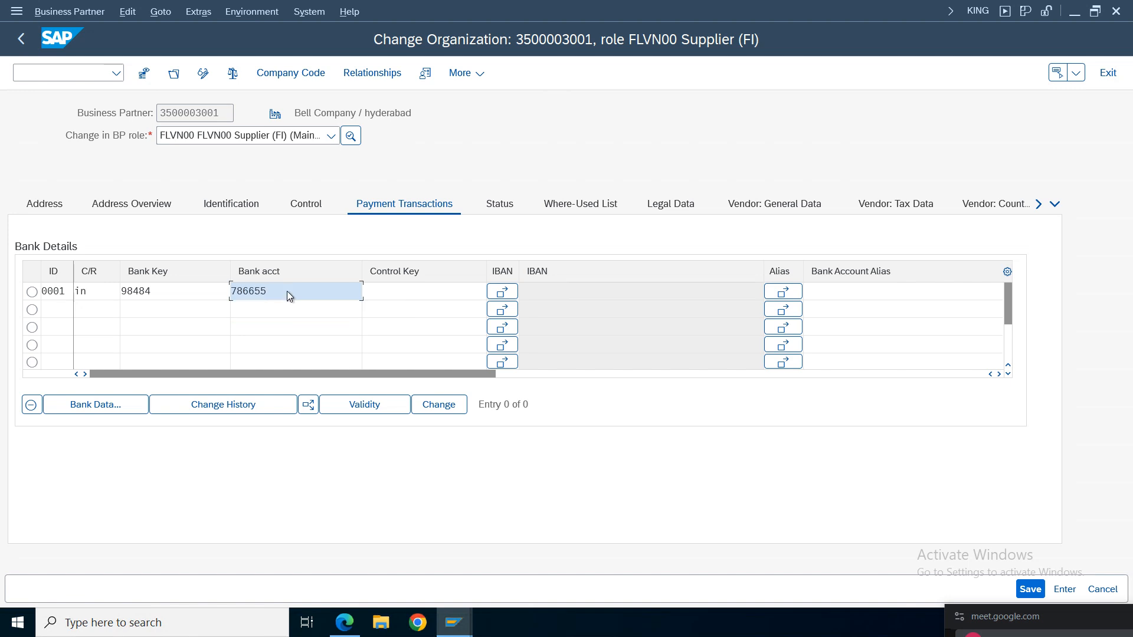
pyautogui.write('7')
pyautogui.click(648, 313)
pyautogui.press('Return')
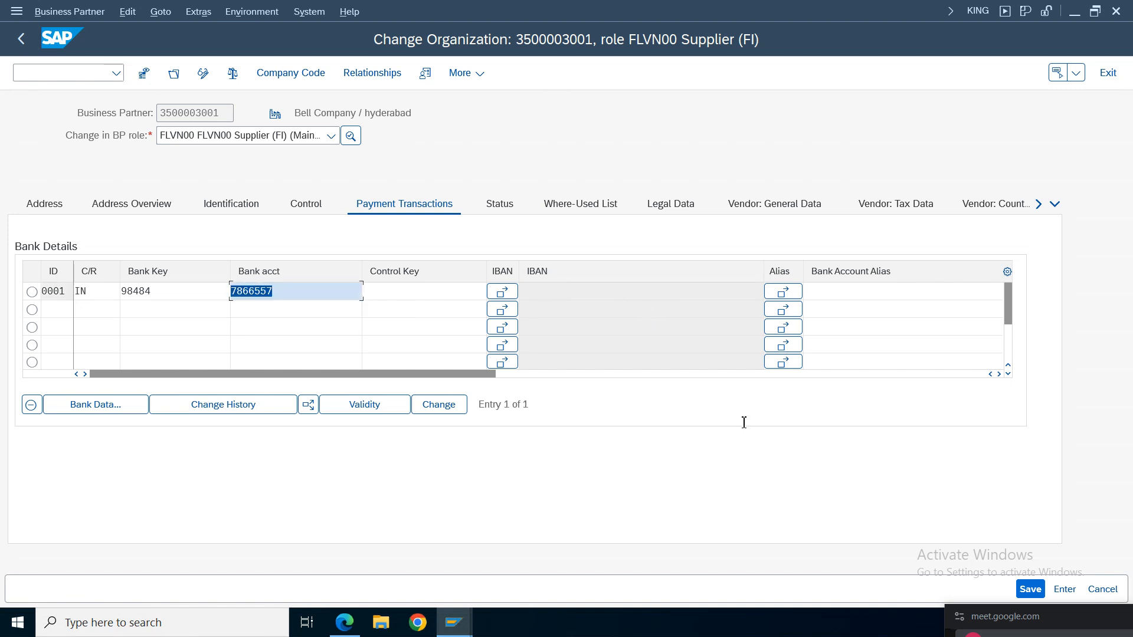
pyautogui.click(1041, 589)
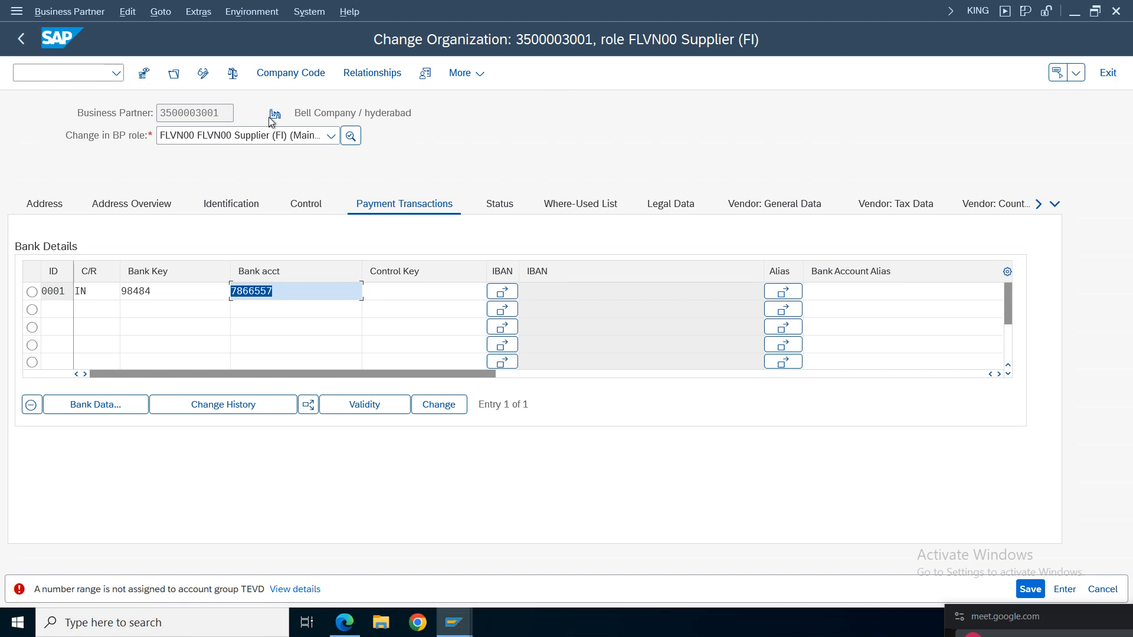
# Step: Open the SAP Reference IMG through SPRO and expand Financial Accounting's Supplier Accounts master data down to Preparations for Creating Supplier Master Data
pyautogui.click(45, 73)
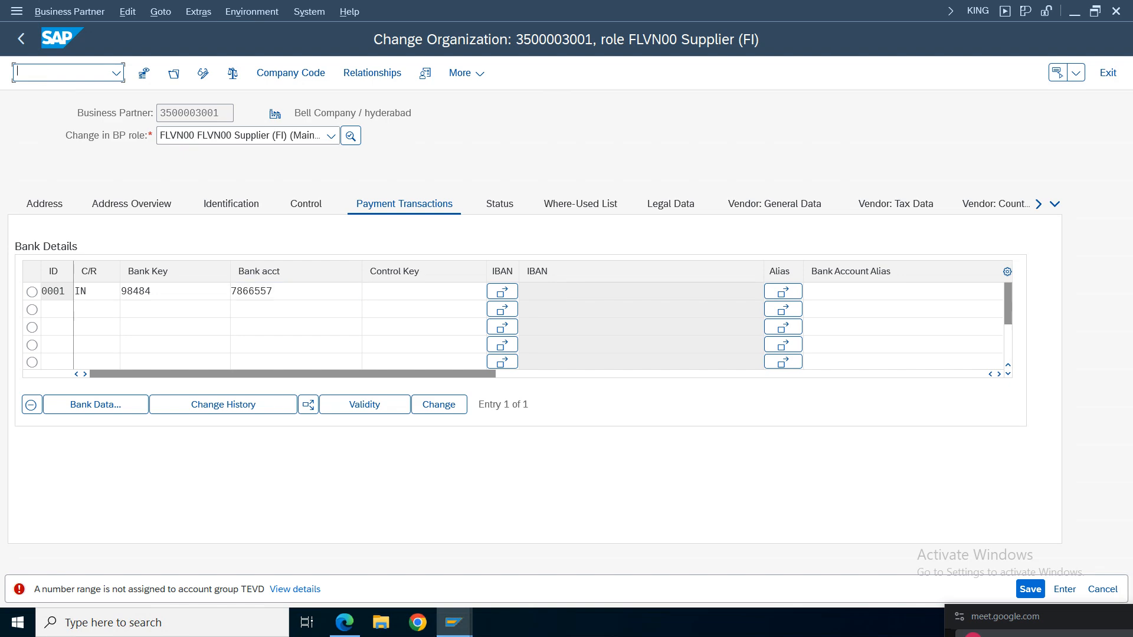
pyautogui.write('/ospro')
pyautogui.press('Return')
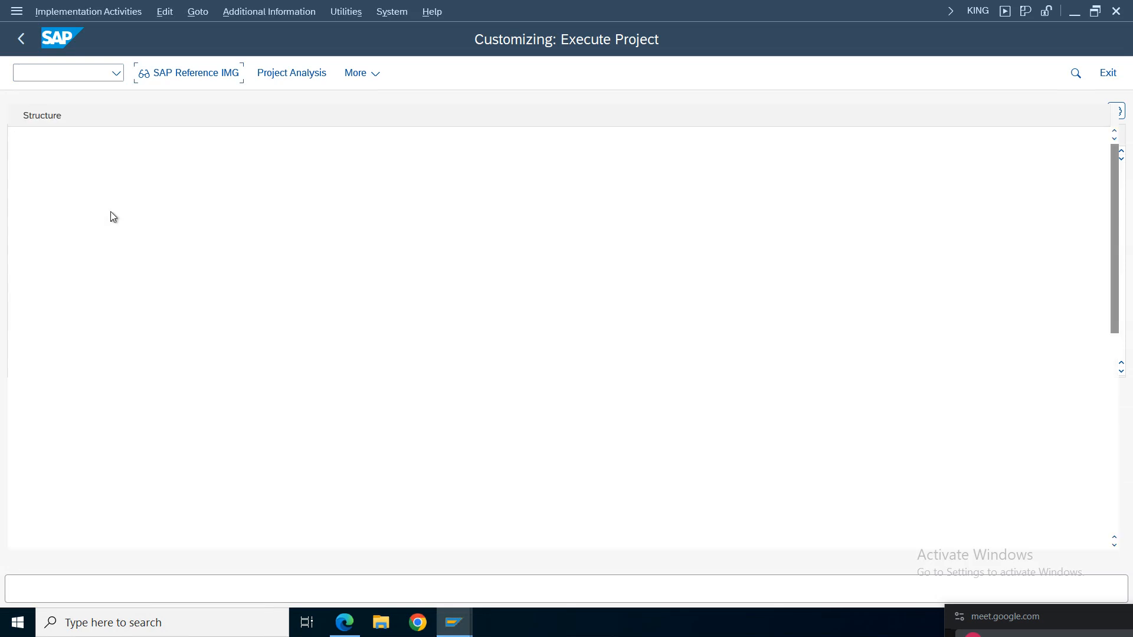
pyautogui.click(90, 290)
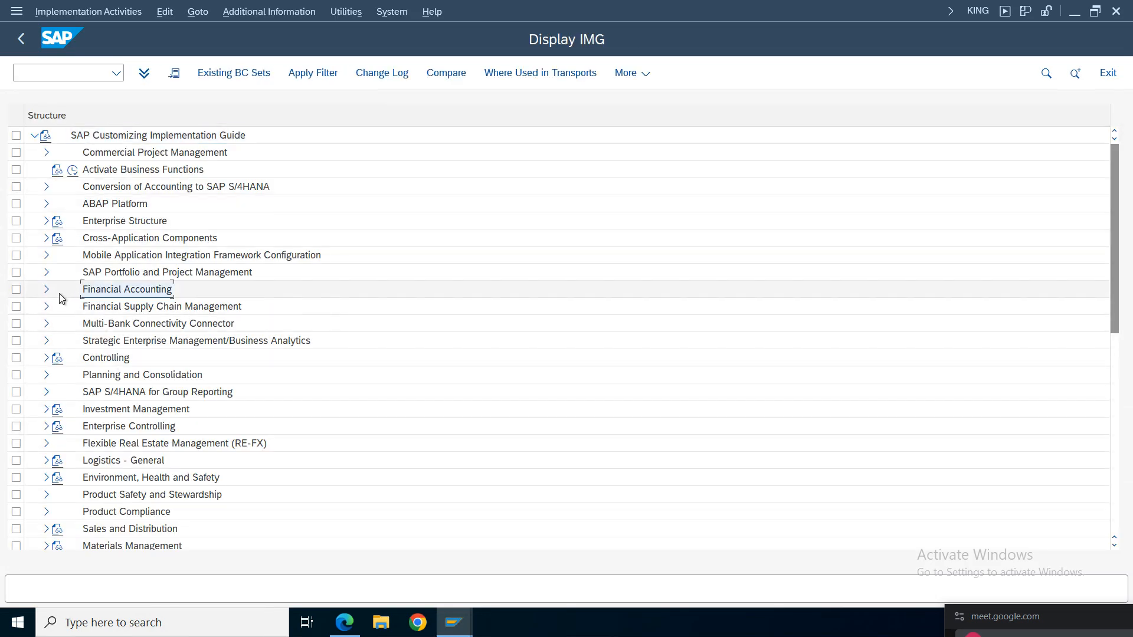
pyautogui.click(47, 289)
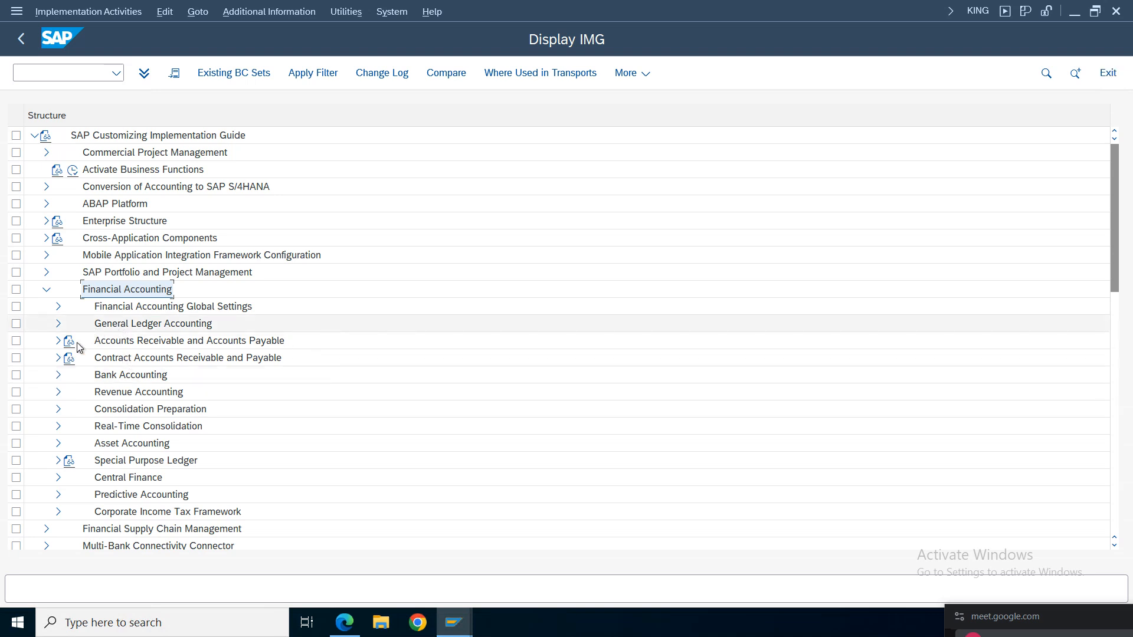
pyautogui.click(57, 341)
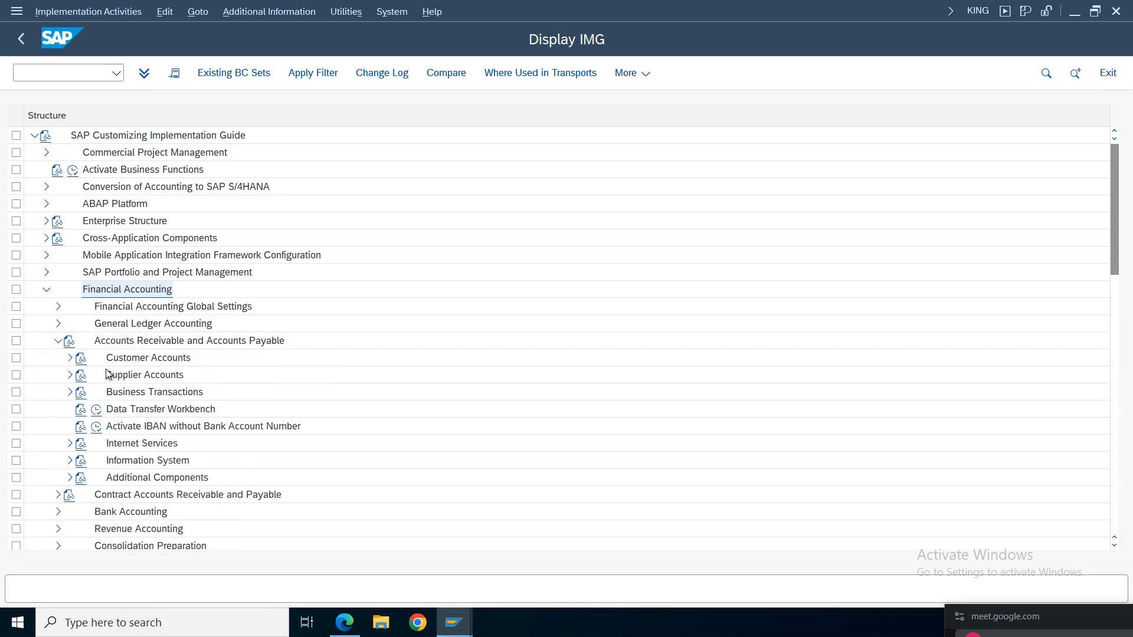
pyautogui.click(70, 375)
pyautogui.click(82, 393)
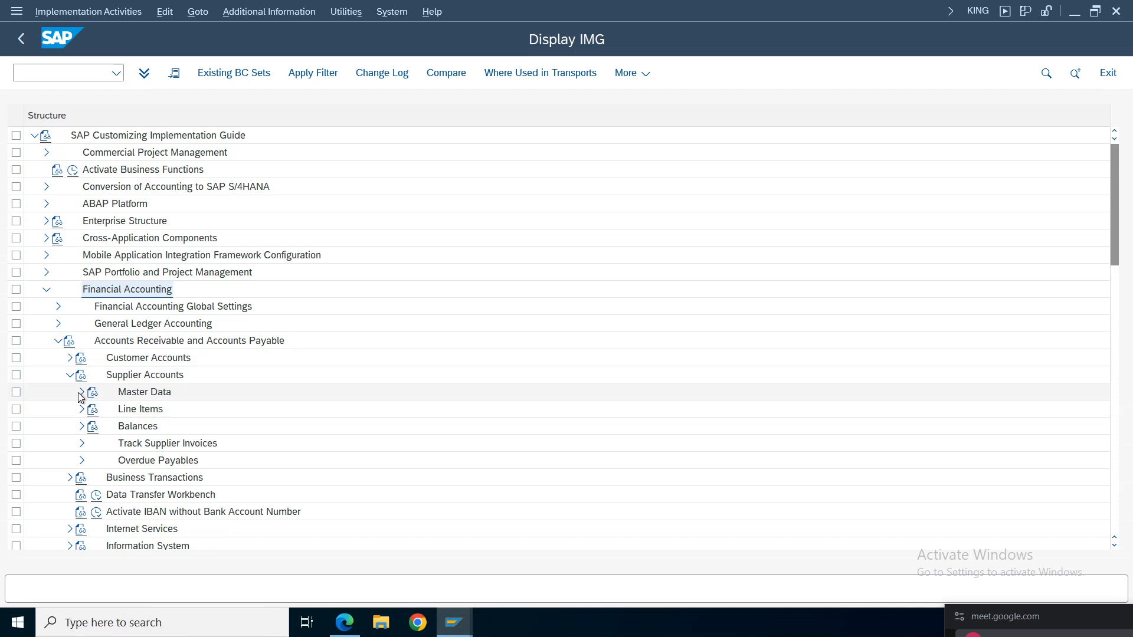
pyautogui.click(93, 409)
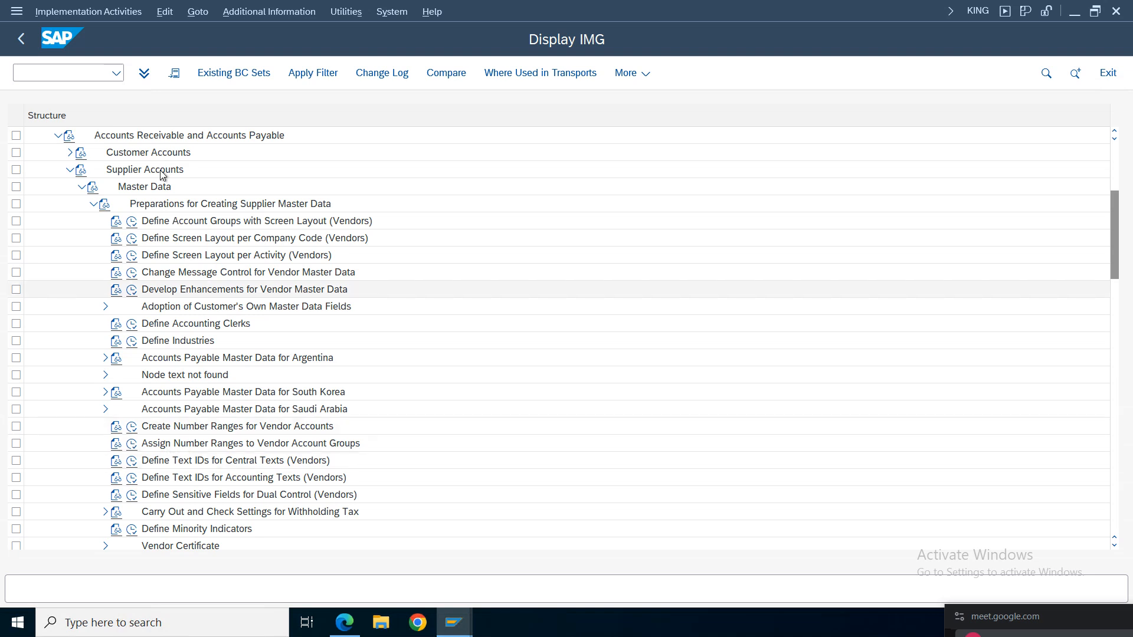
# Step: Look up the details of vendor account group TEVD in Define Account Groups with Screen Layout (Vendors) and return to the IMG
pyautogui.click(131, 224)
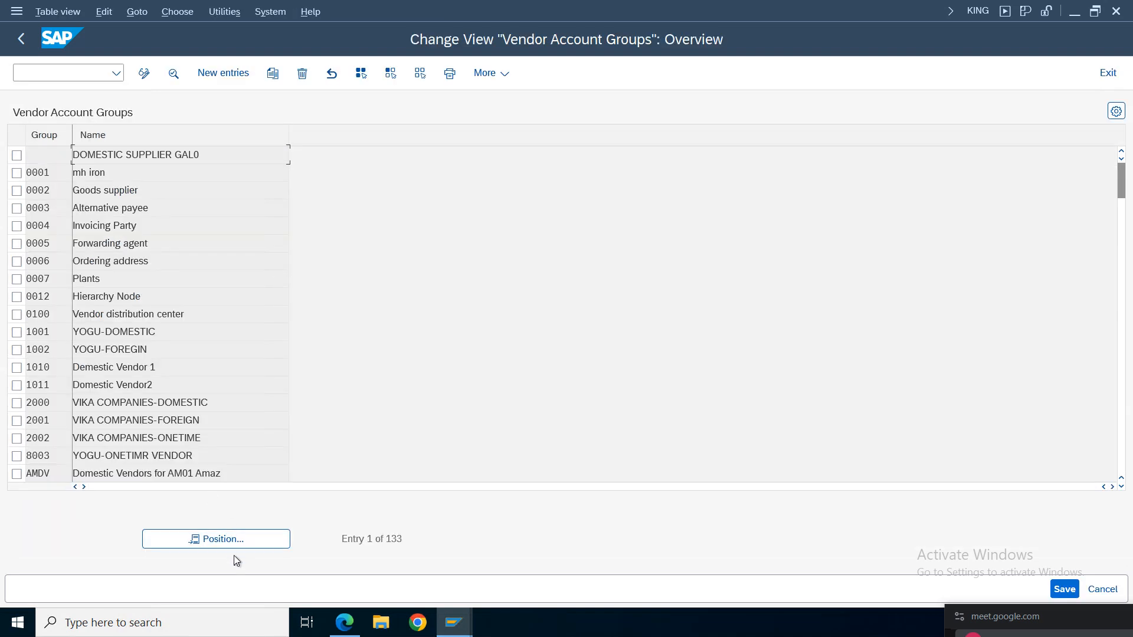
pyautogui.click(234, 539)
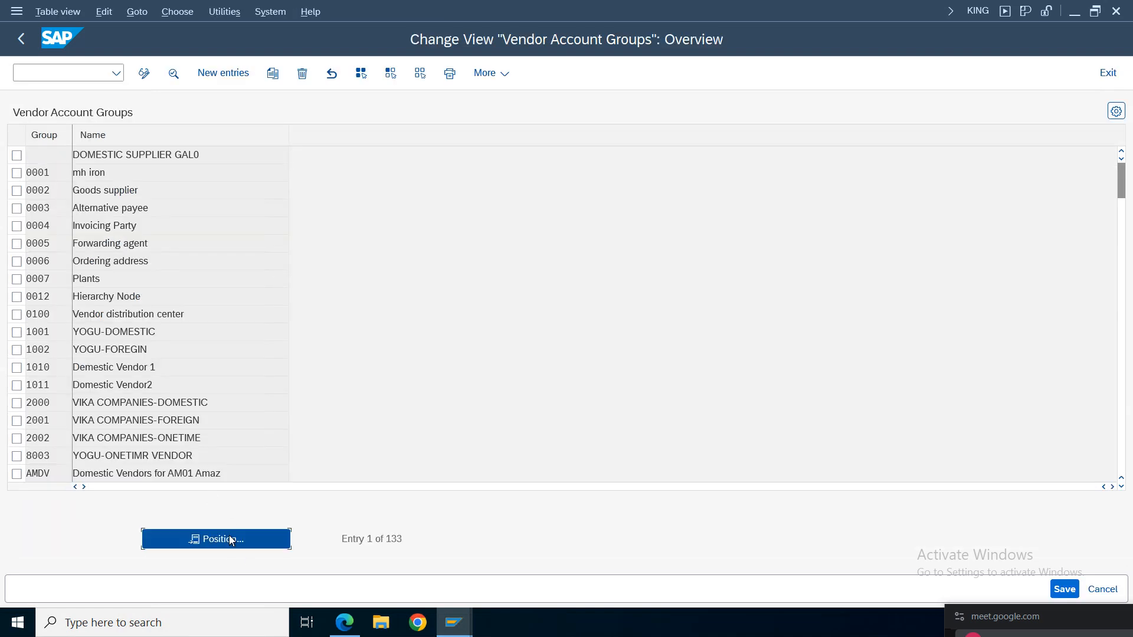
pyautogui.moveTo(463, 634)
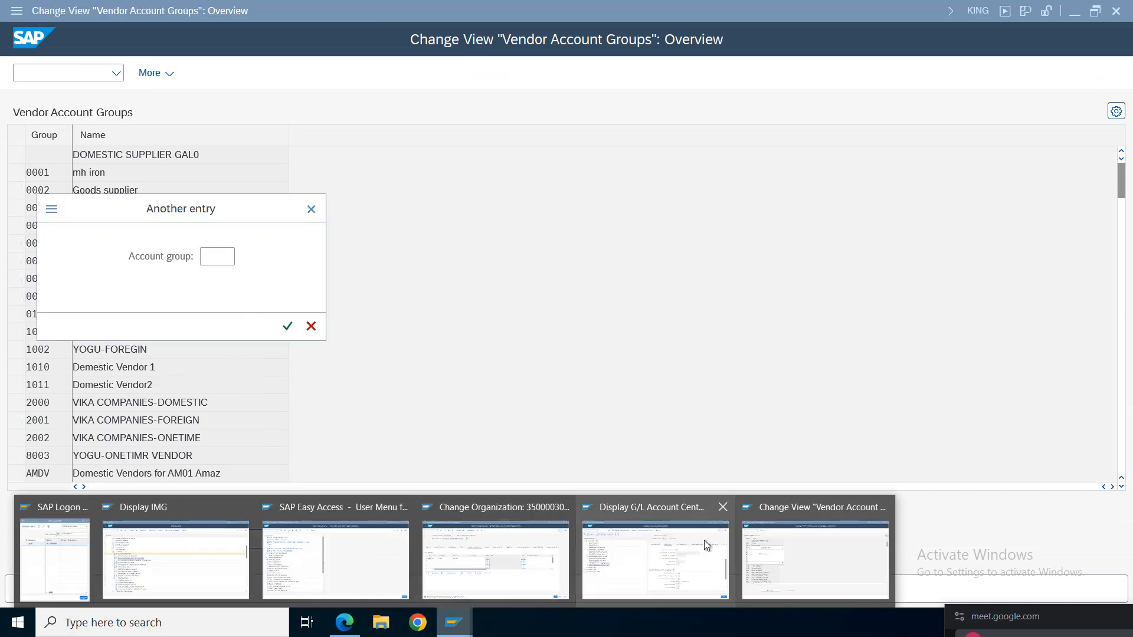
pyautogui.click(430, 568)
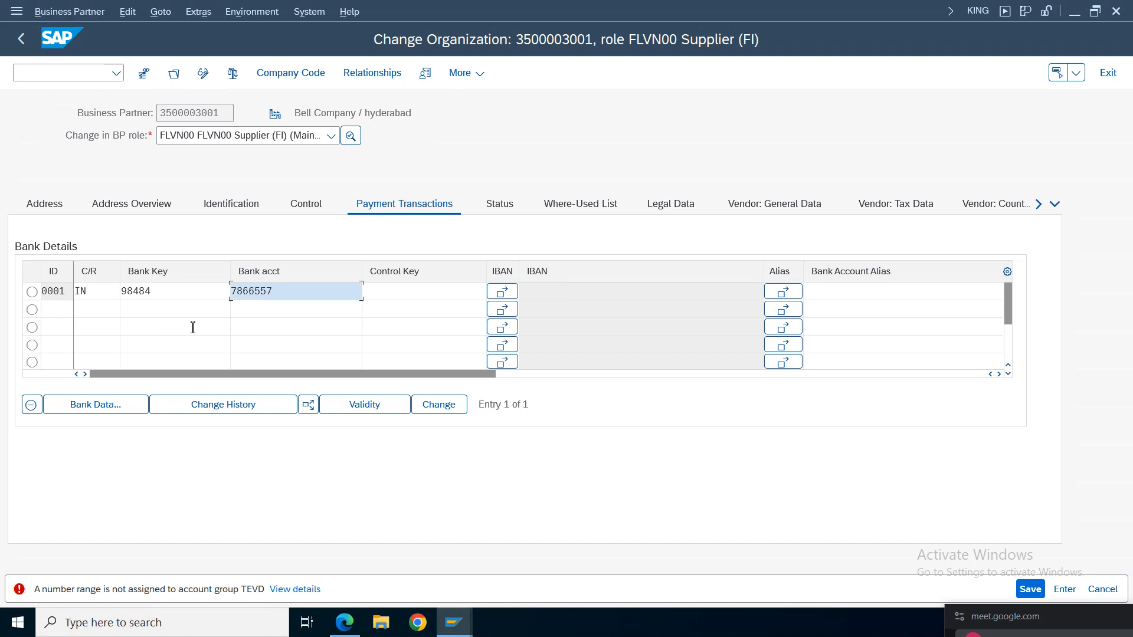
pyautogui.moveTo(460, 632)
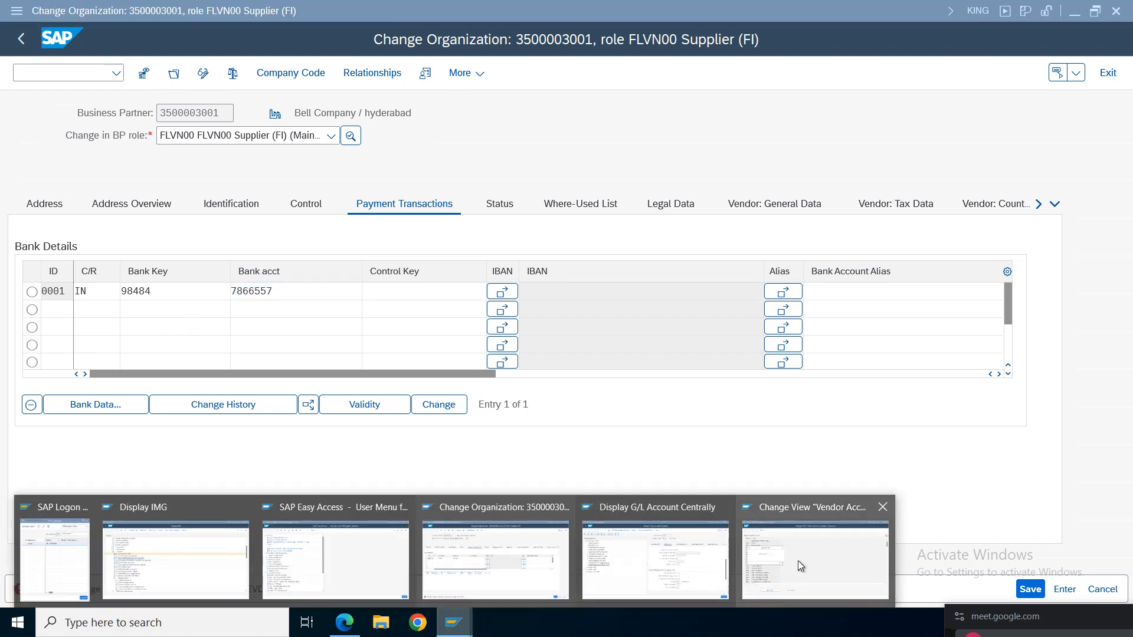
pyautogui.click(798, 561)
pyautogui.write('tevd')
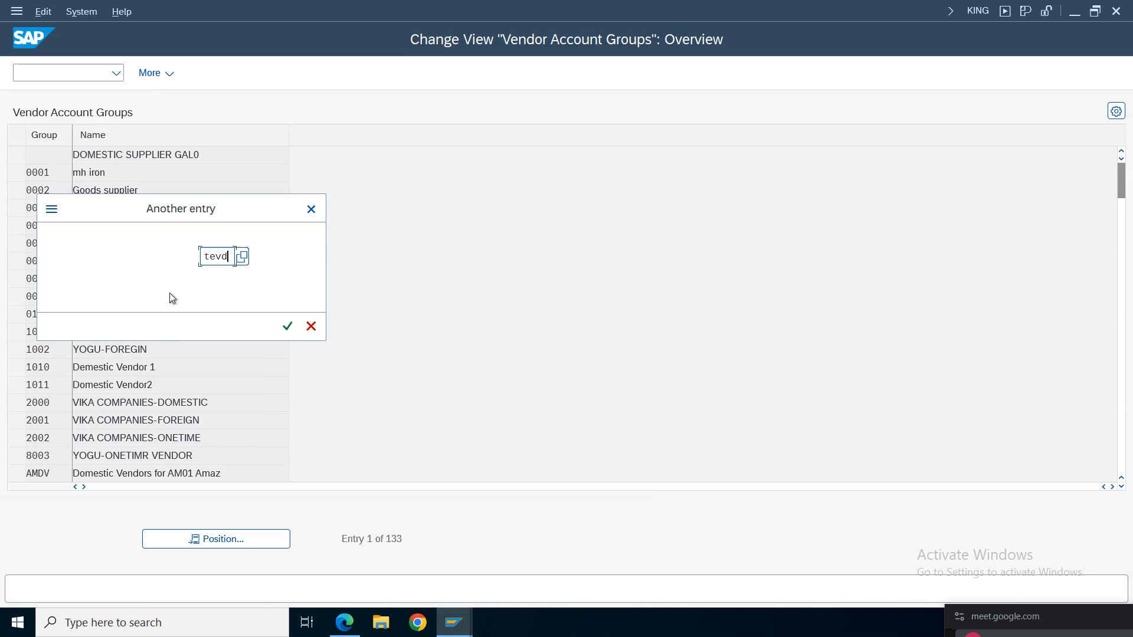
pyautogui.press('Return')
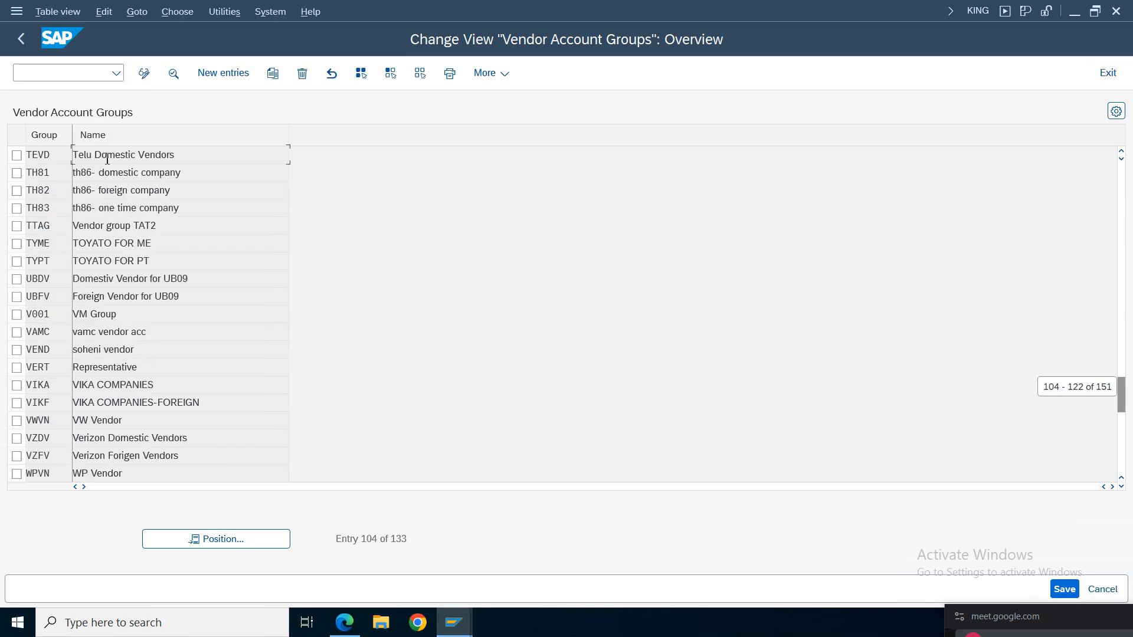
pyautogui.doubleClick(116, 154)
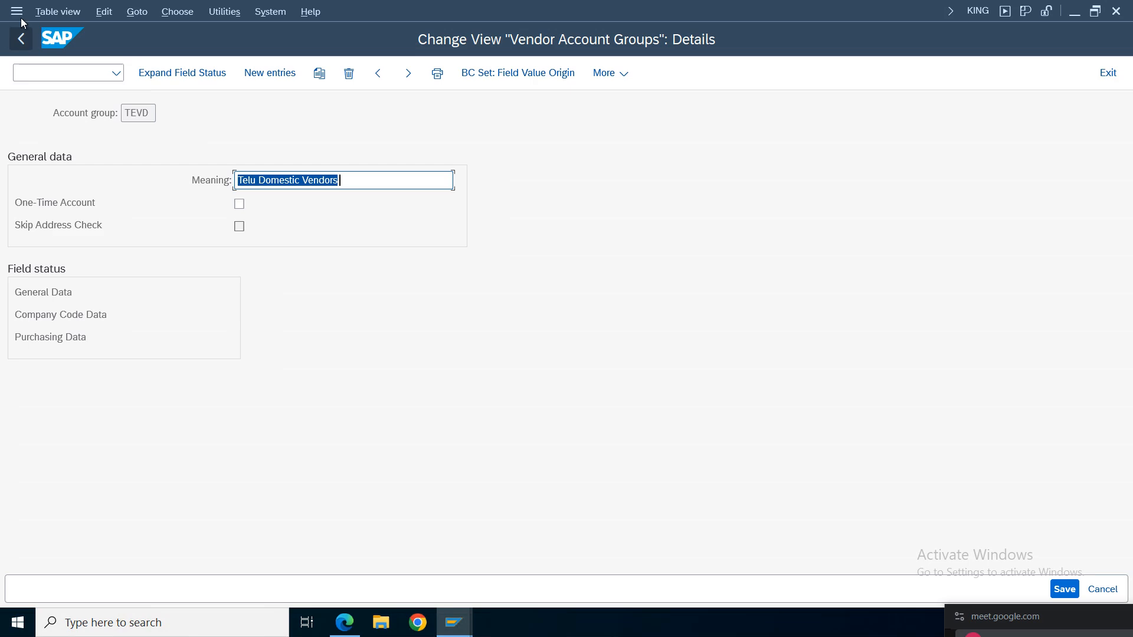
pyautogui.click(20, 40)
pyautogui.click(21, 39)
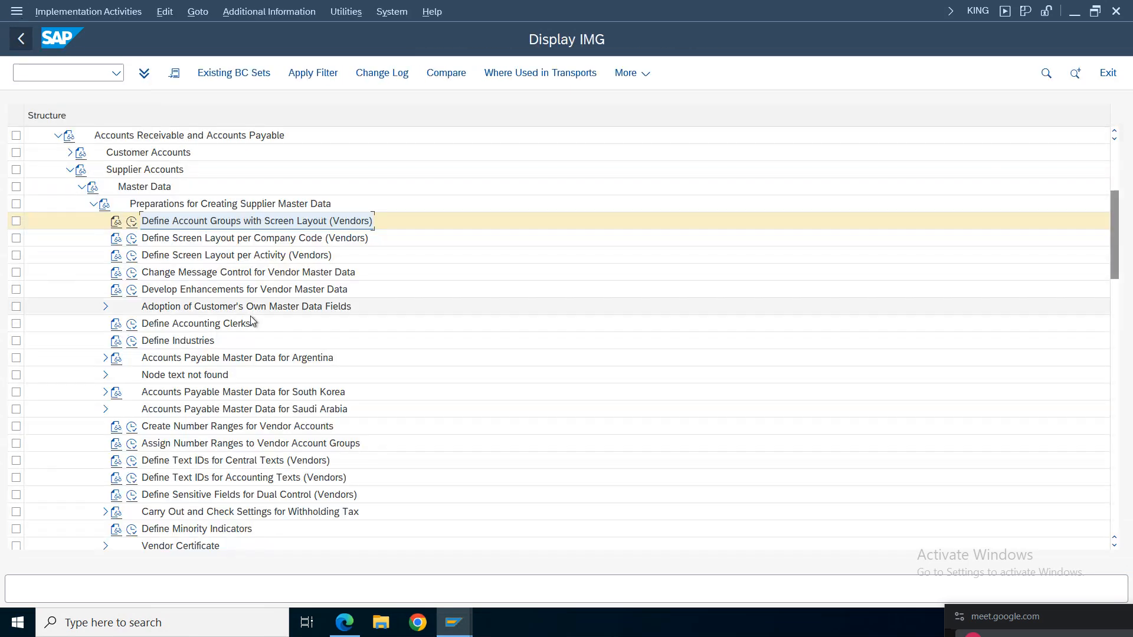
# Step: Open Assign Number Ranges to Vendor Account Groups and start positioning to another account group
pyautogui.click(150, 427)
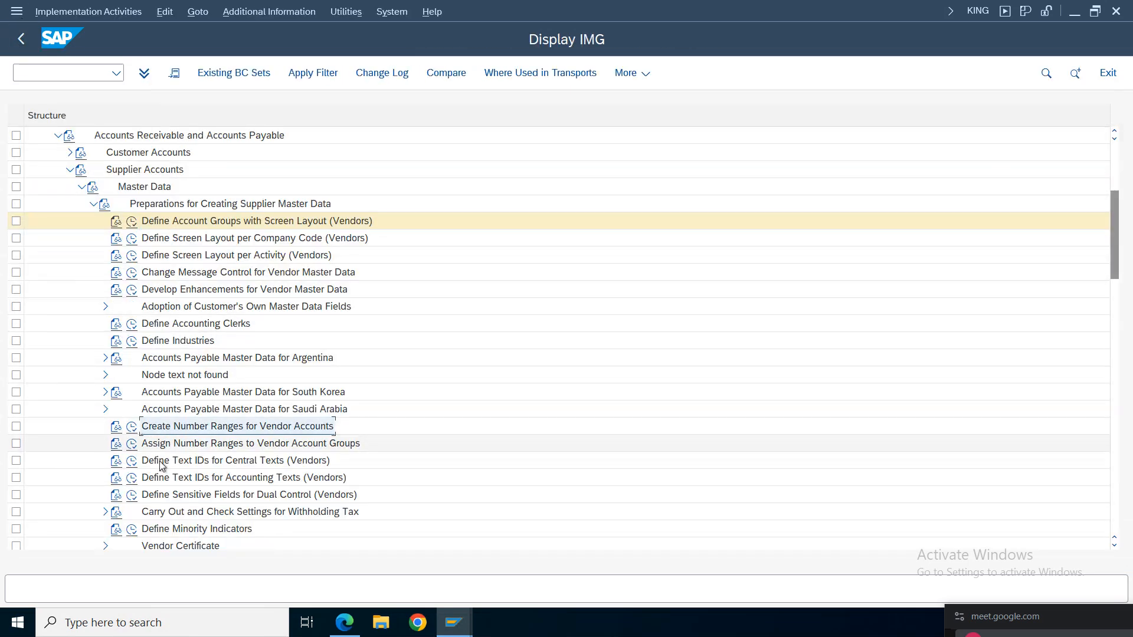
pyautogui.click(158, 443)
pyautogui.click(132, 447)
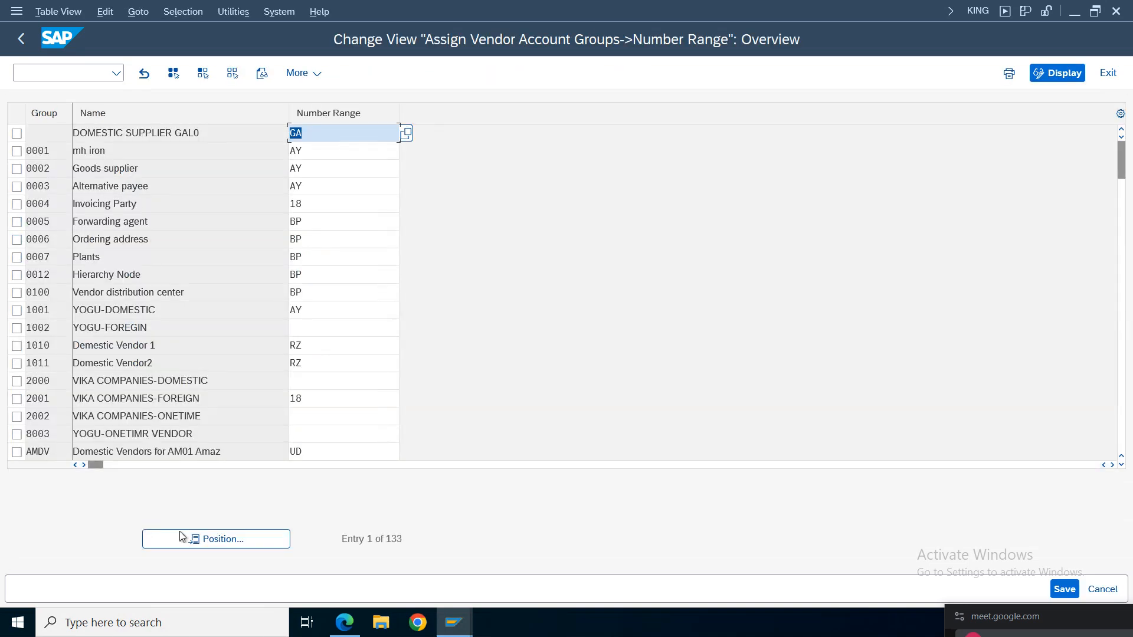
pyautogui.click(181, 535)
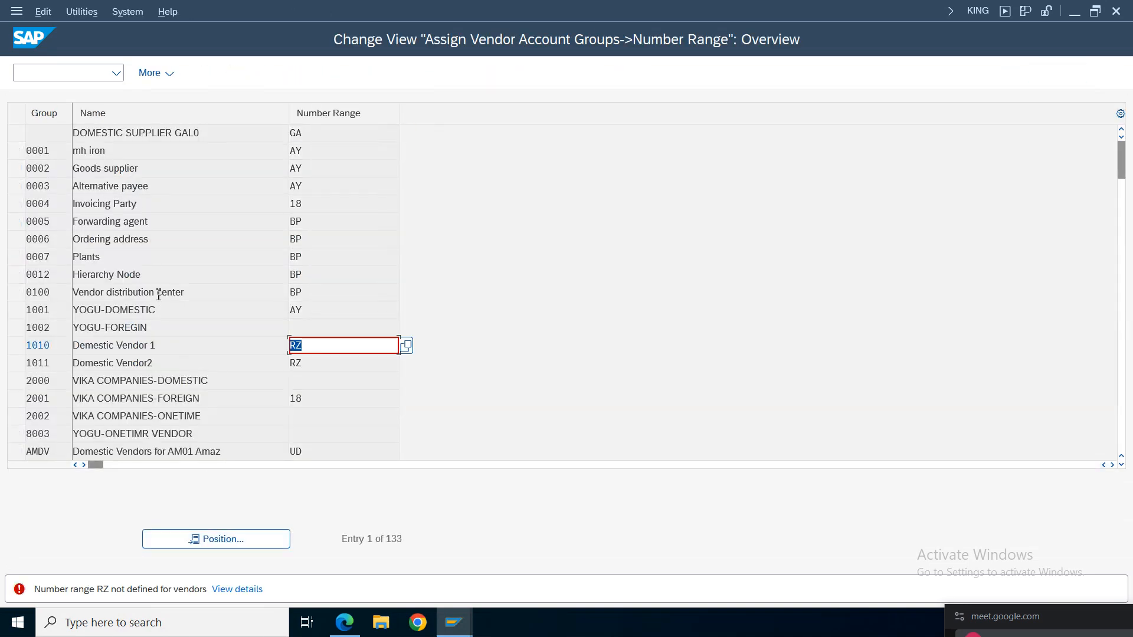
# Step: Try to assign number range TE to vendor account group 1010, and clear the entry
pyautogui.write('te')
pyautogui.press('Return')
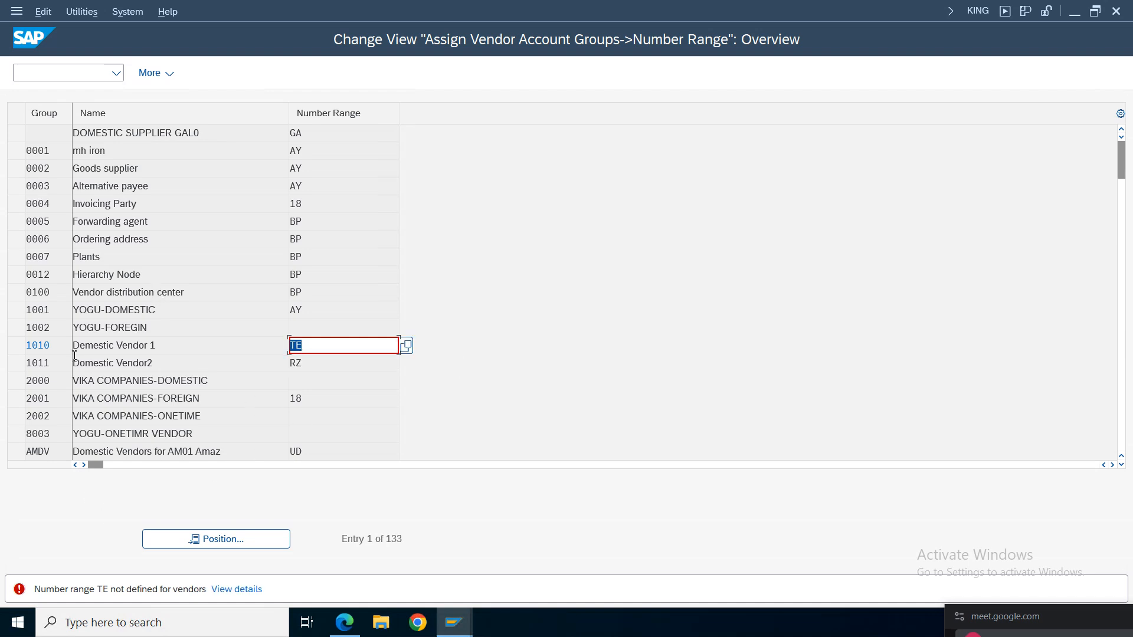
pyautogui.click(328, 349)
pyautogui.press('BackSpace')
pyautogui.press('BackSpace')
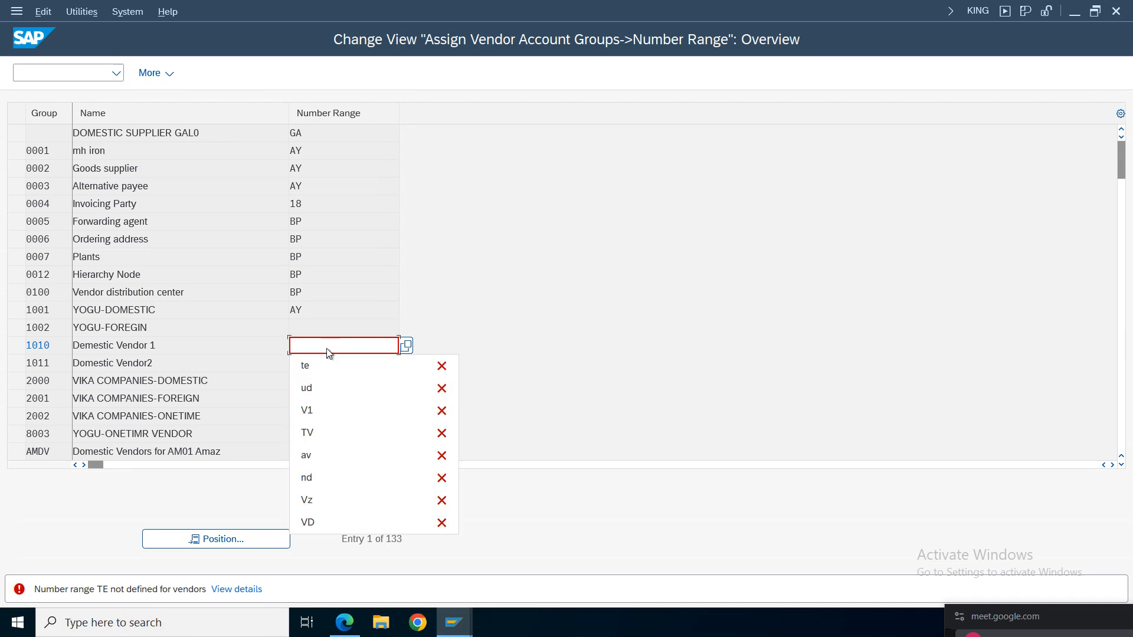
pyautogui.click(115, 396)
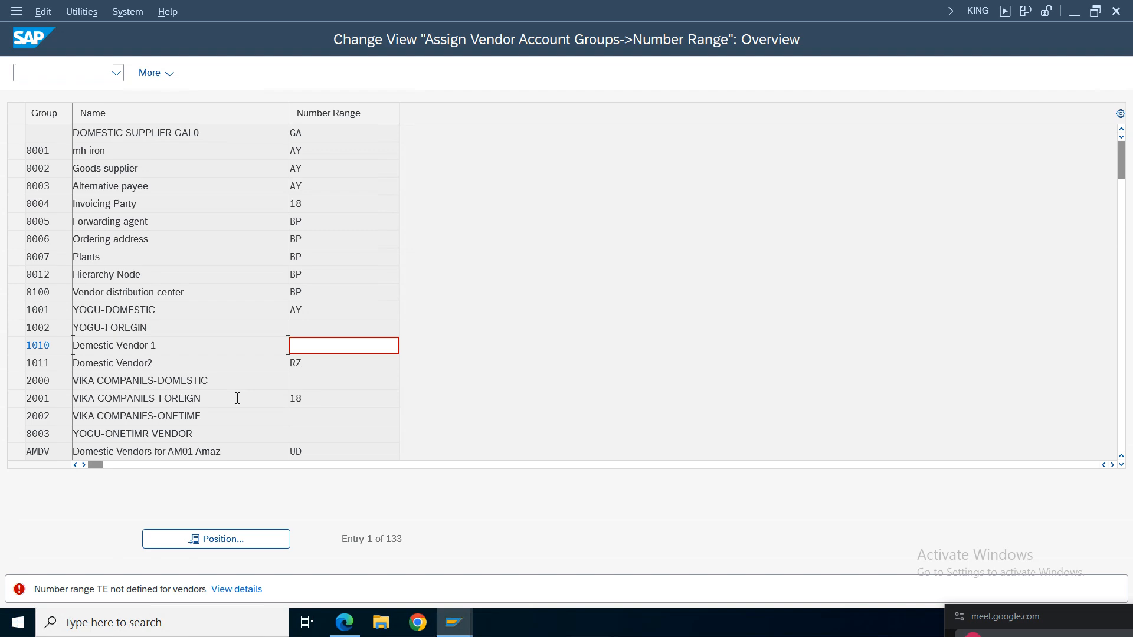
# Step: Assign number range AY to vendor account groups 1010 and 1011
pyautogui.click(322, 347)
pyautogui.press('Return')
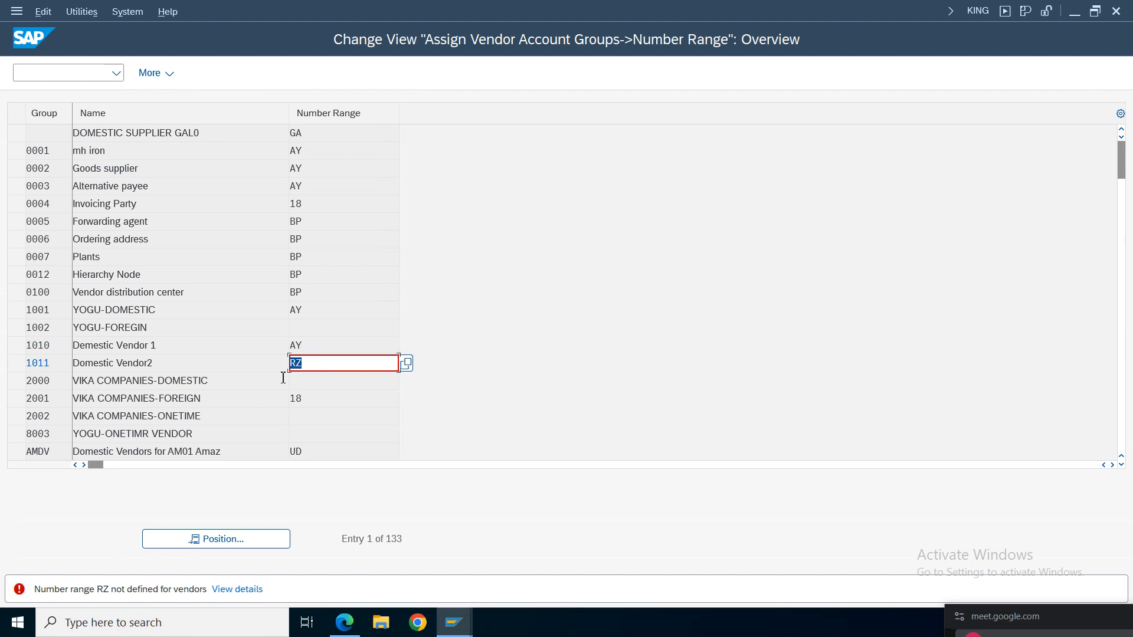
pyautogui.write('ay')
pyautogui.press('Return')
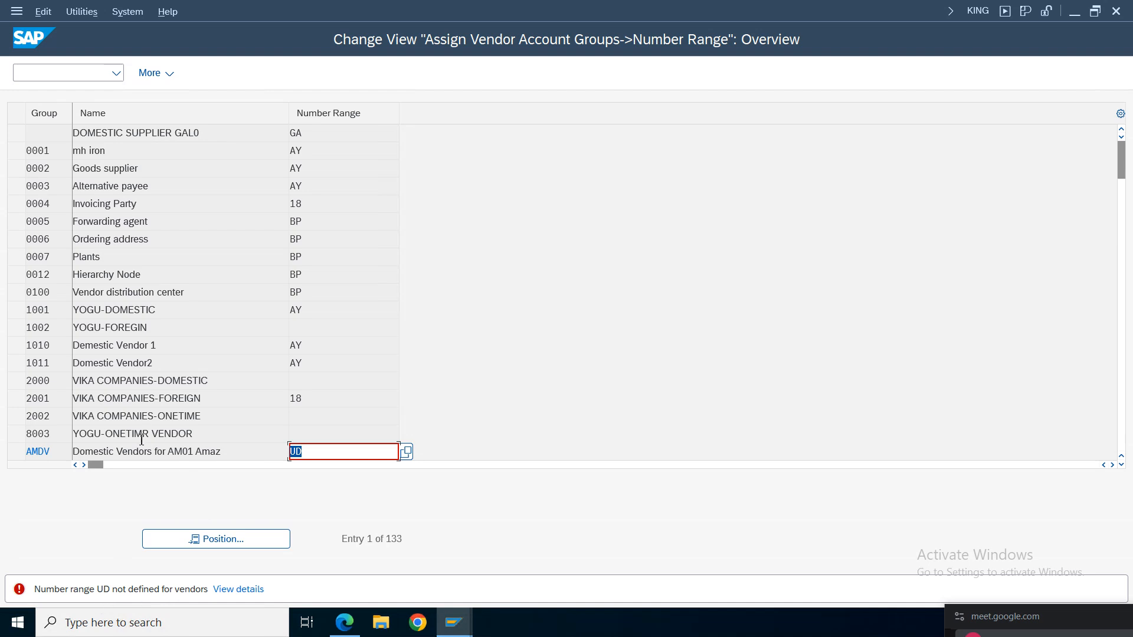
# Step: Assign number range AY to vendor account group AMDV and position the list at account group TEVD
pyautogui.click(182, 451)
pyautogui.press('Tab')
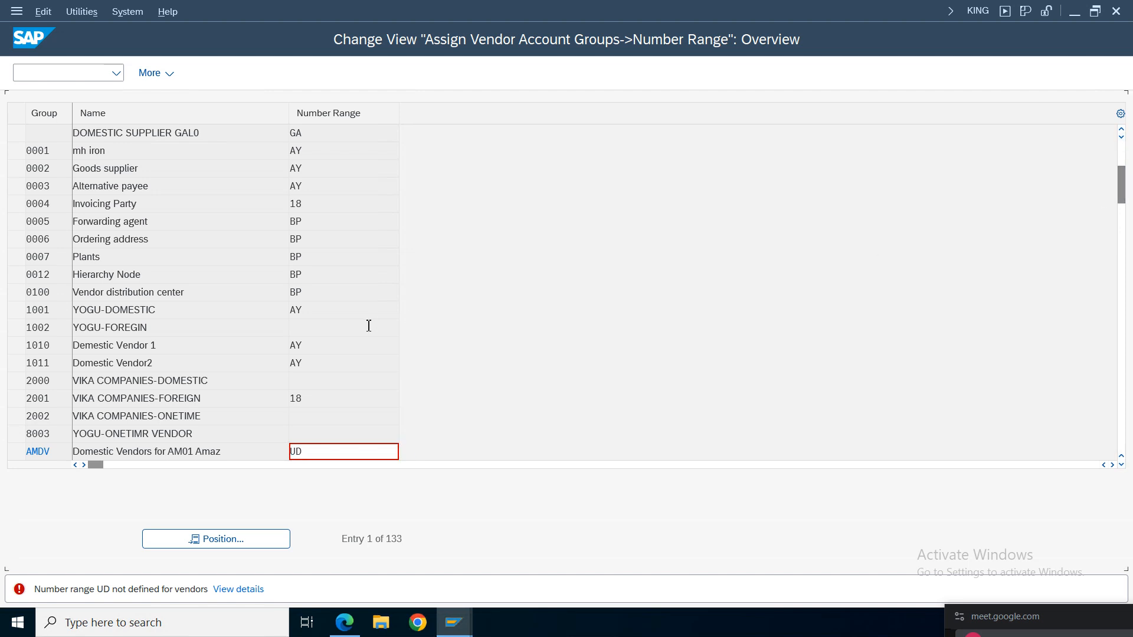
pyautogui.press('BackSpace')
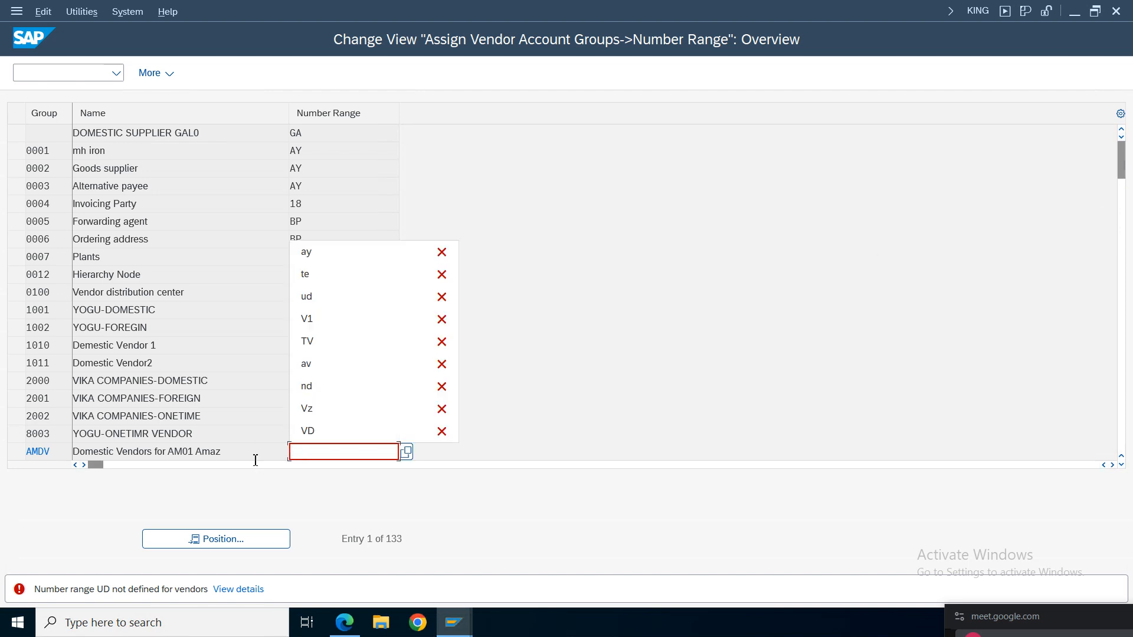
pyautogui.click(191, 269)
pyautogui.click(313, 450)
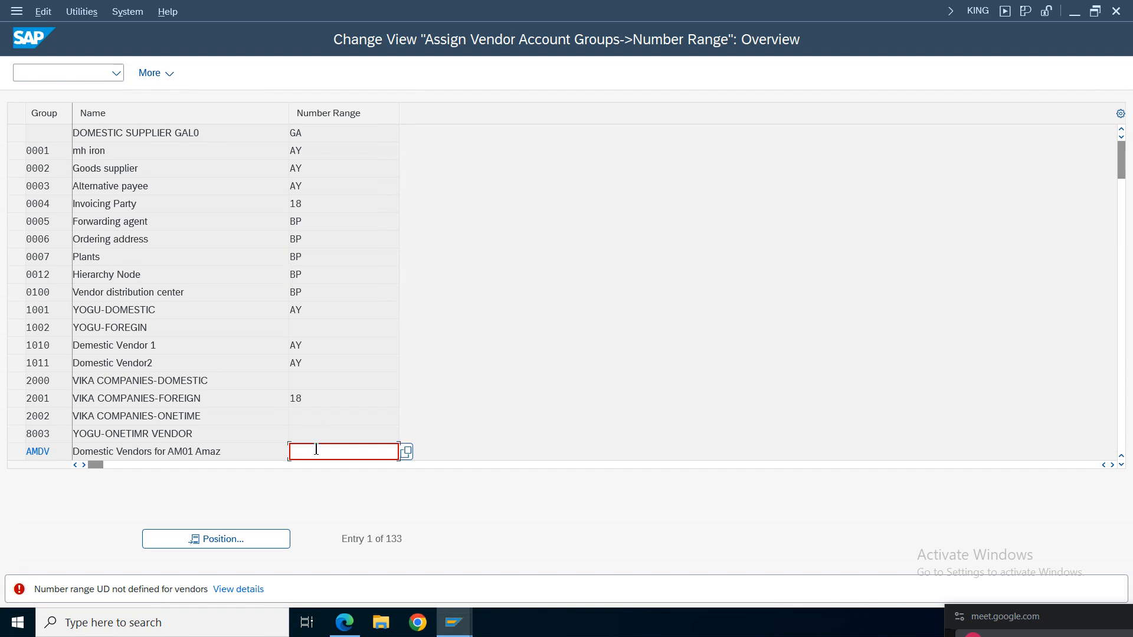
pyautogui.write('ay')
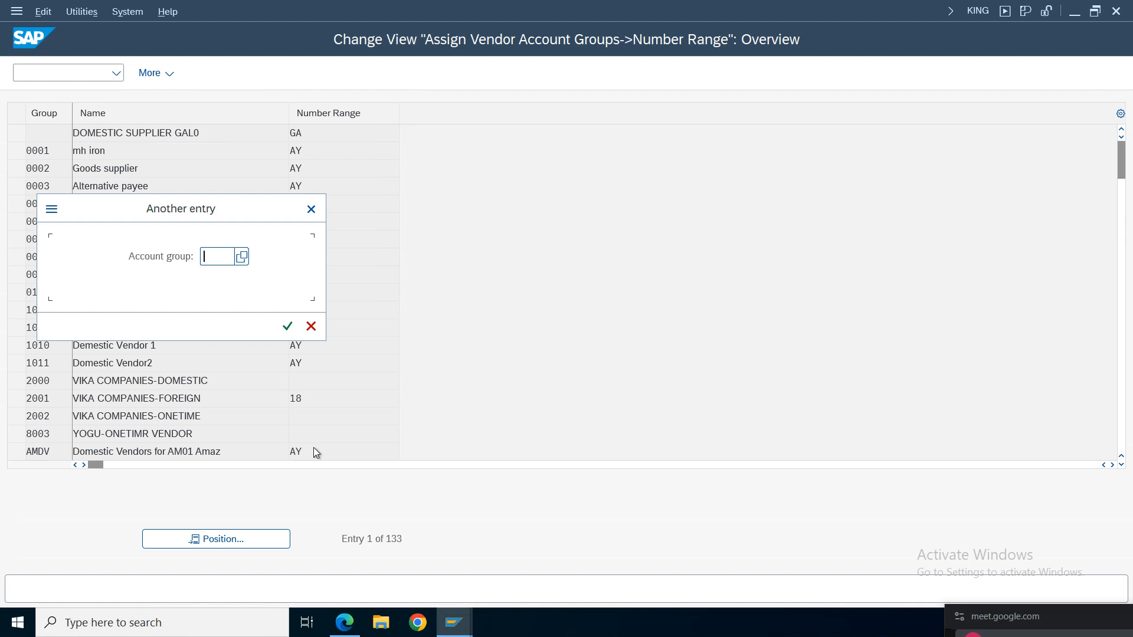
pyautogui.write('01')
pyautogui.press('Return')
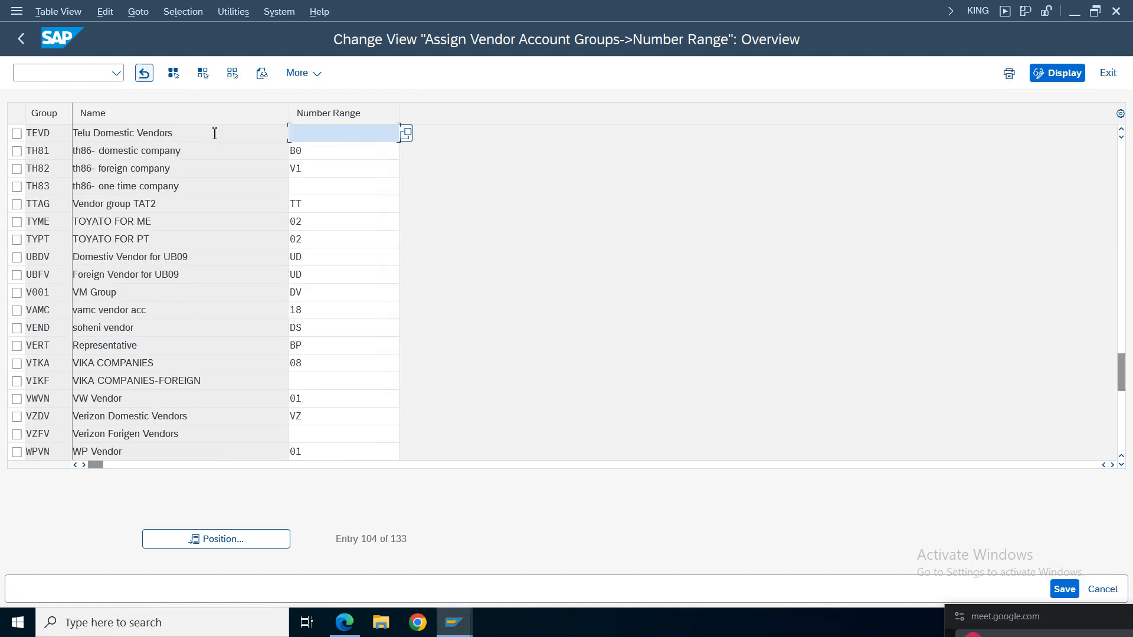
# Step: Try to assign number range VD to account group TEVD, and clear the entry
pyautogui.moveTo(40, 131); pyautogui.dragTo(7, 134)
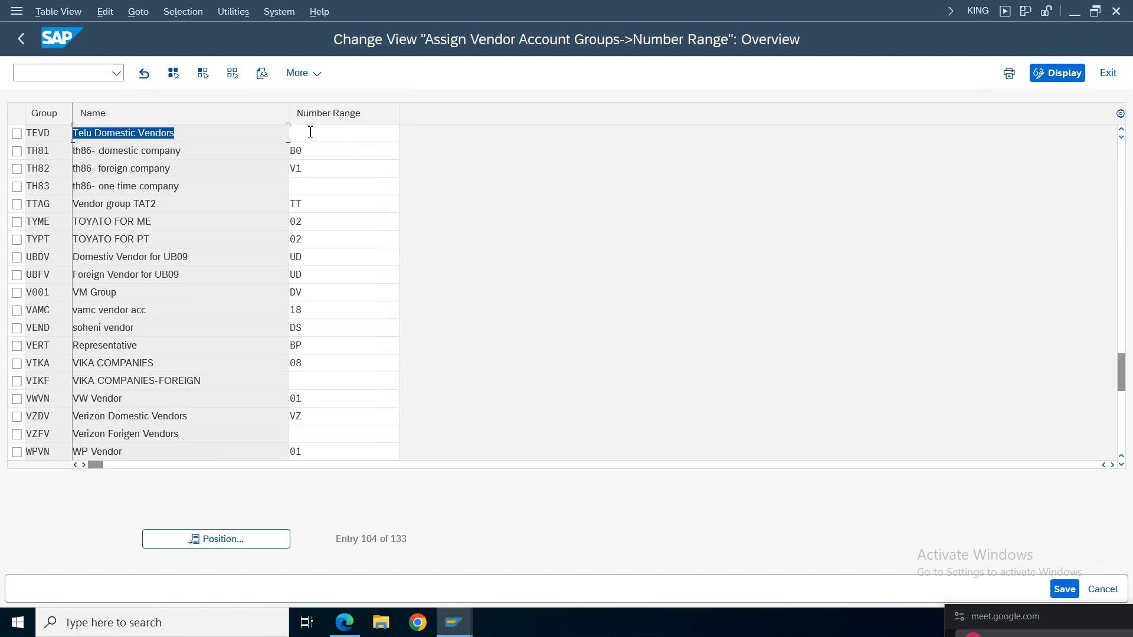
pyautogui.click(310, 132)
pyautogui.press('space')
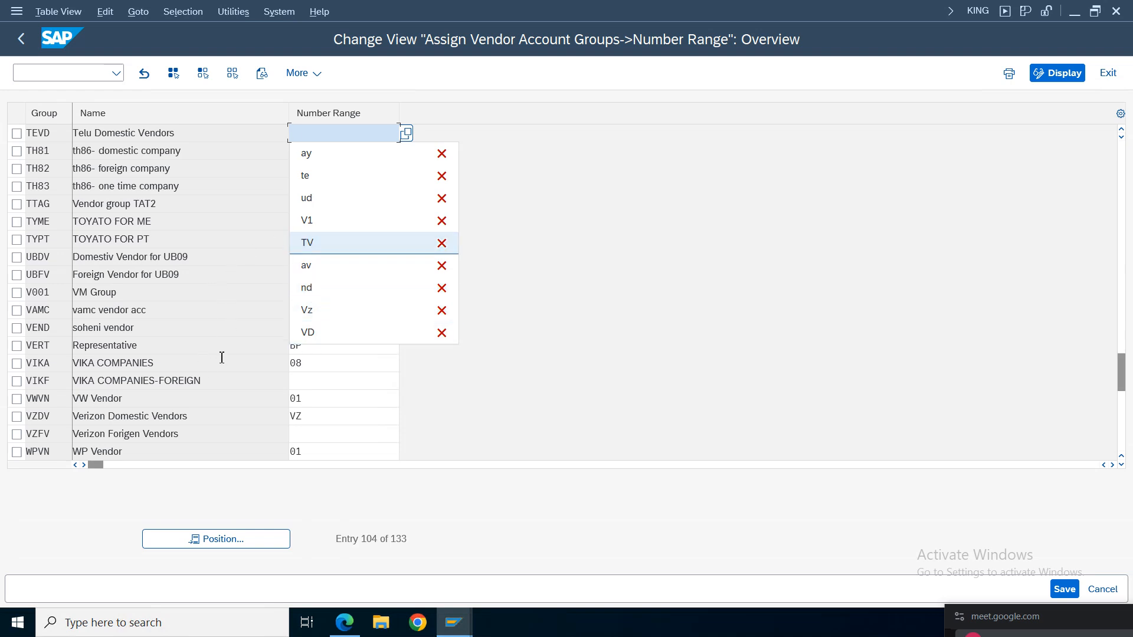
pyautogui.click(314, 334)
pyautogui.press('Return')
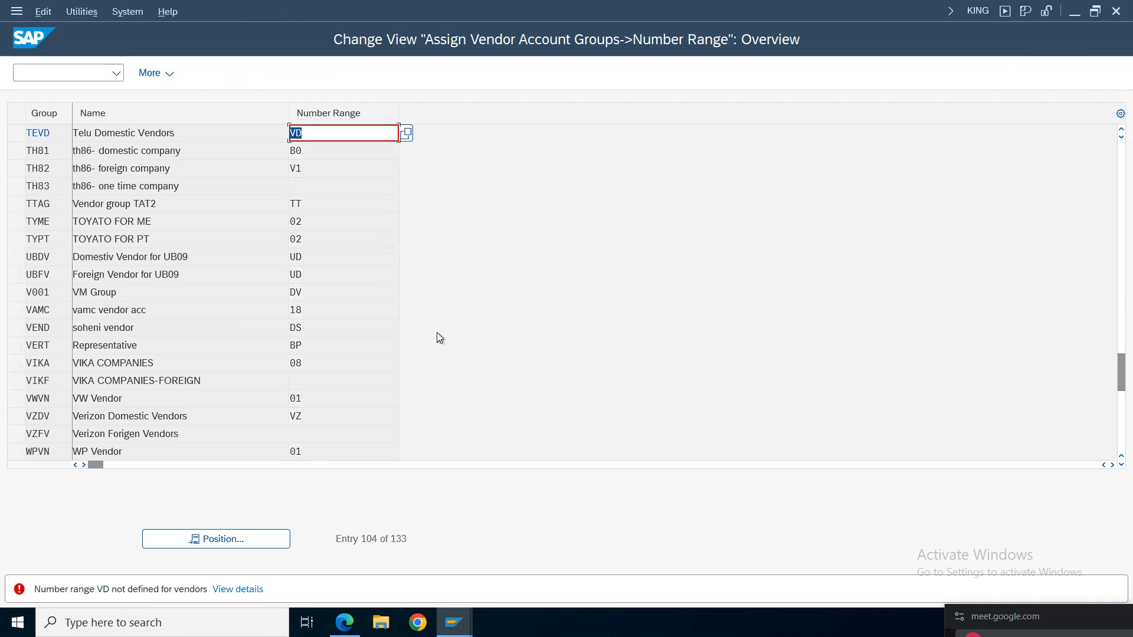
pyautogui.press('BackSpace')
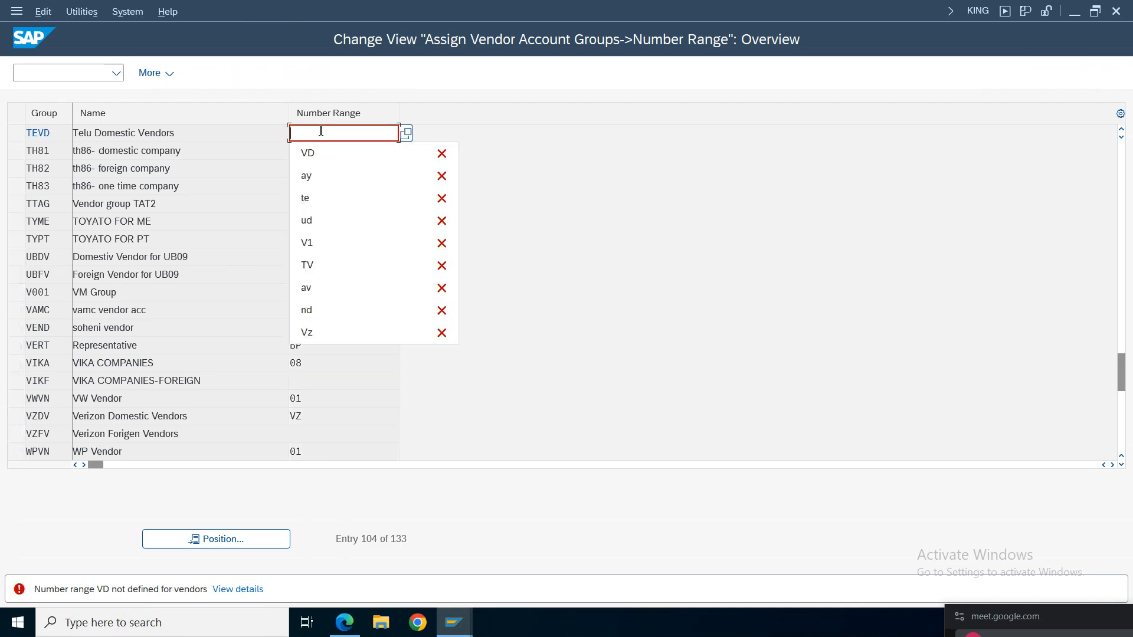
pyautogui.click(163, 226)
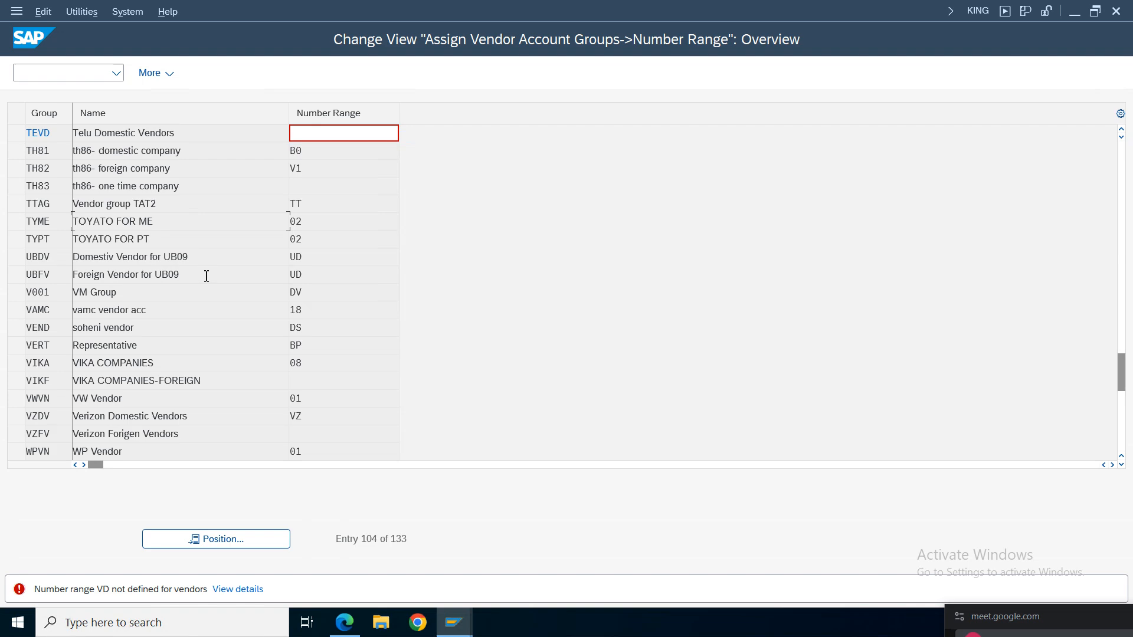
# Step: Try to assign number range VZ to account group TEVD, and clear the entry
pyautogui.click(308, 133)
pyautogui.click(123, 420)
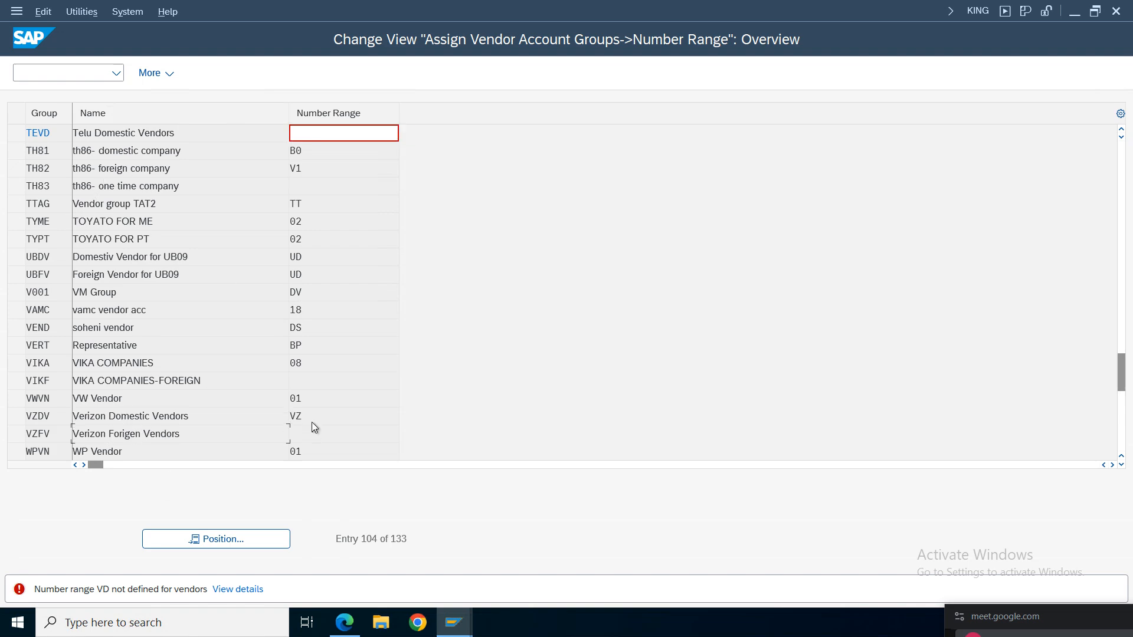
pyautogui.press('Tab')
pyautogui.click(326, 136)
pyautogui.write('VZ')
pyautogui.press('Return')
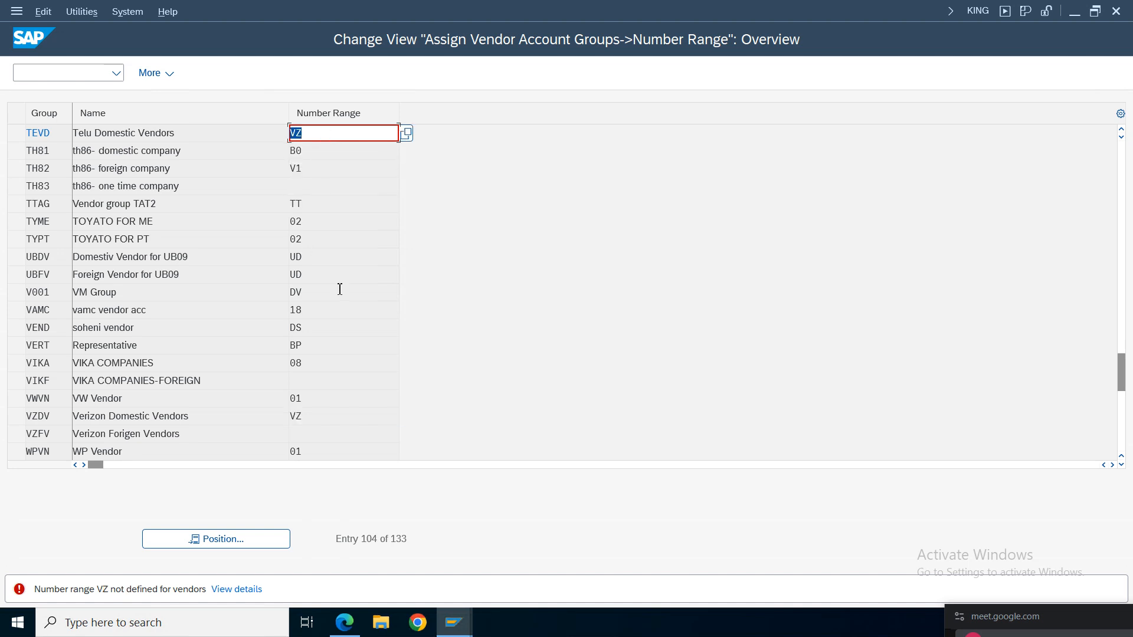
pyautogui.press('BackSpace')
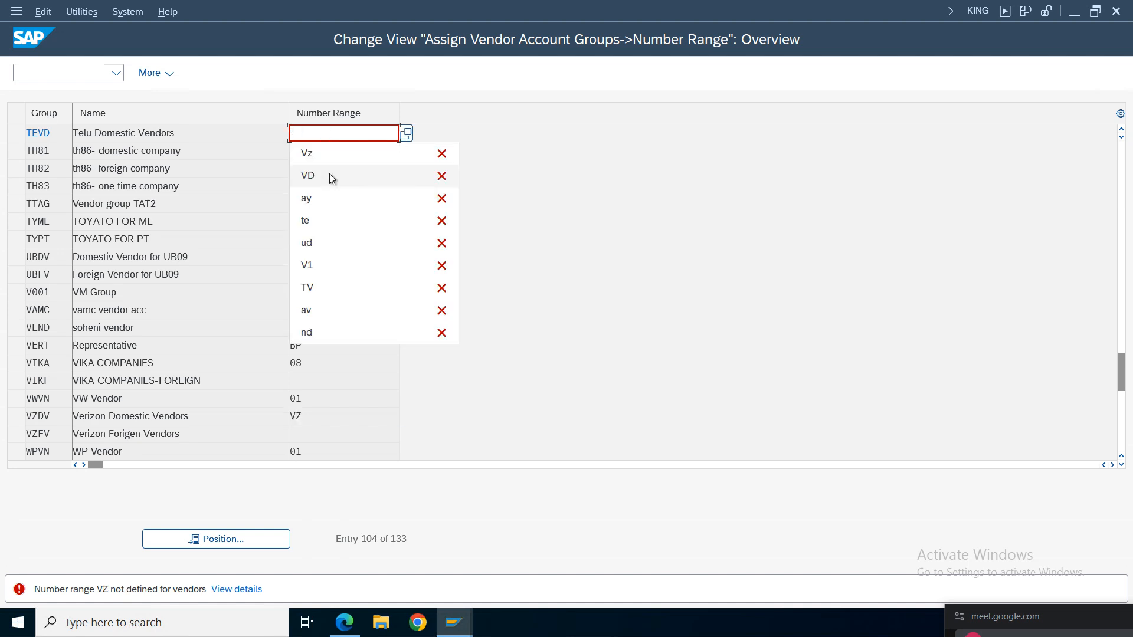
pyautogui.click(152, 345)
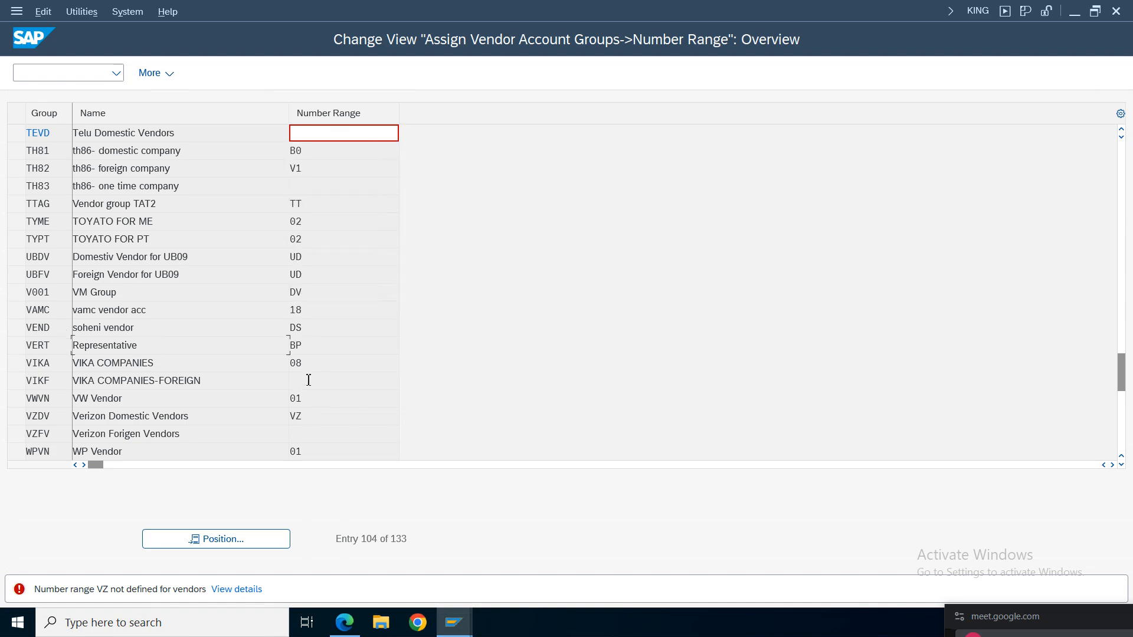
# Step: Leave the account group number range assignment and return to the IMG structure without saving the changes
pyautogui.click(321, 133)
pyautogui.press('F12')
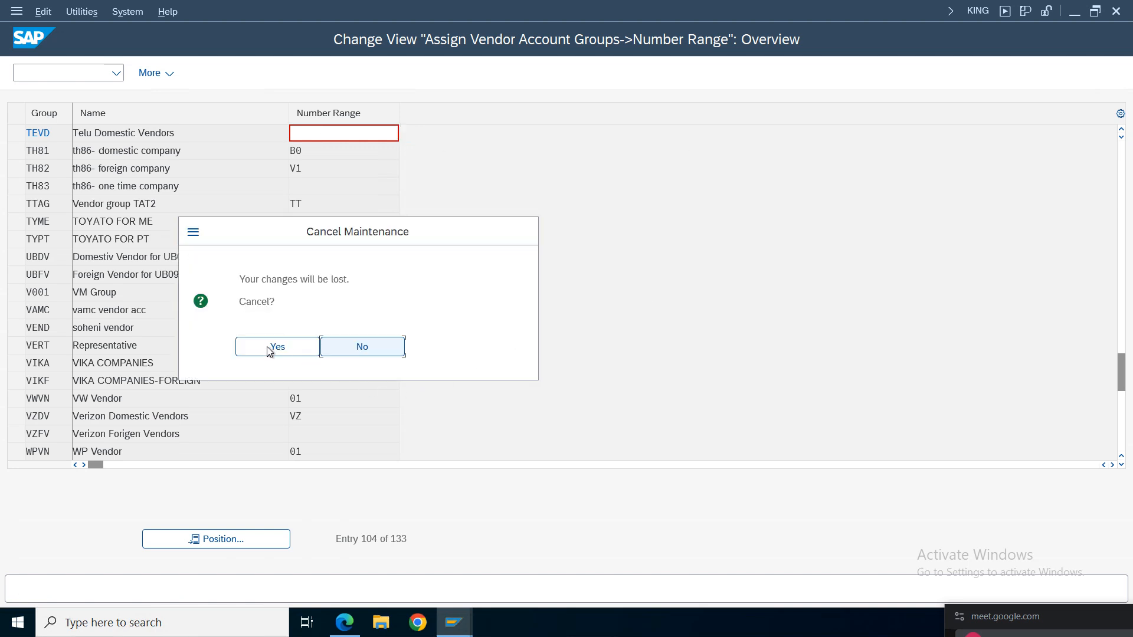
pyautogui.click(338, 348)
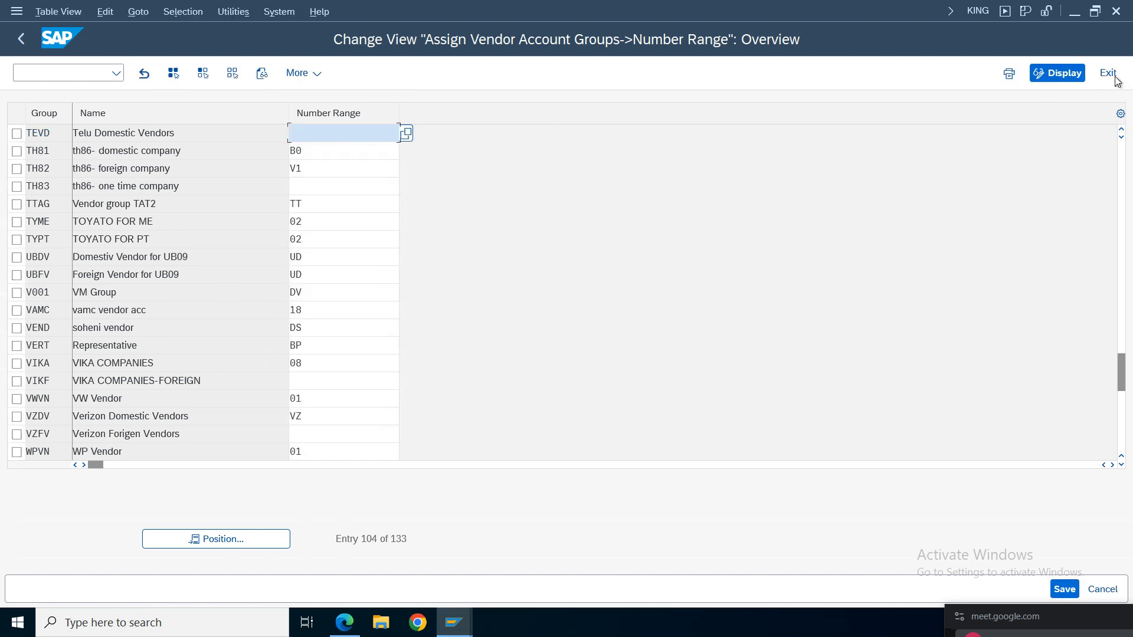
pyautogui.click(1115, 77)
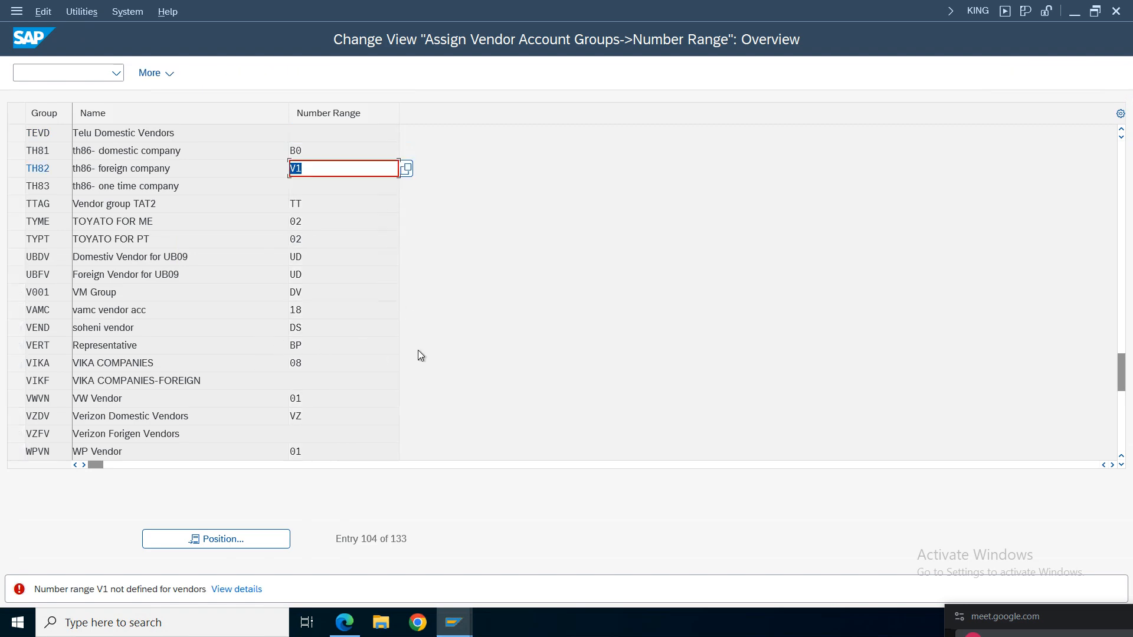
pyautogui.press('F12')
pyautogui.click(380, 349)
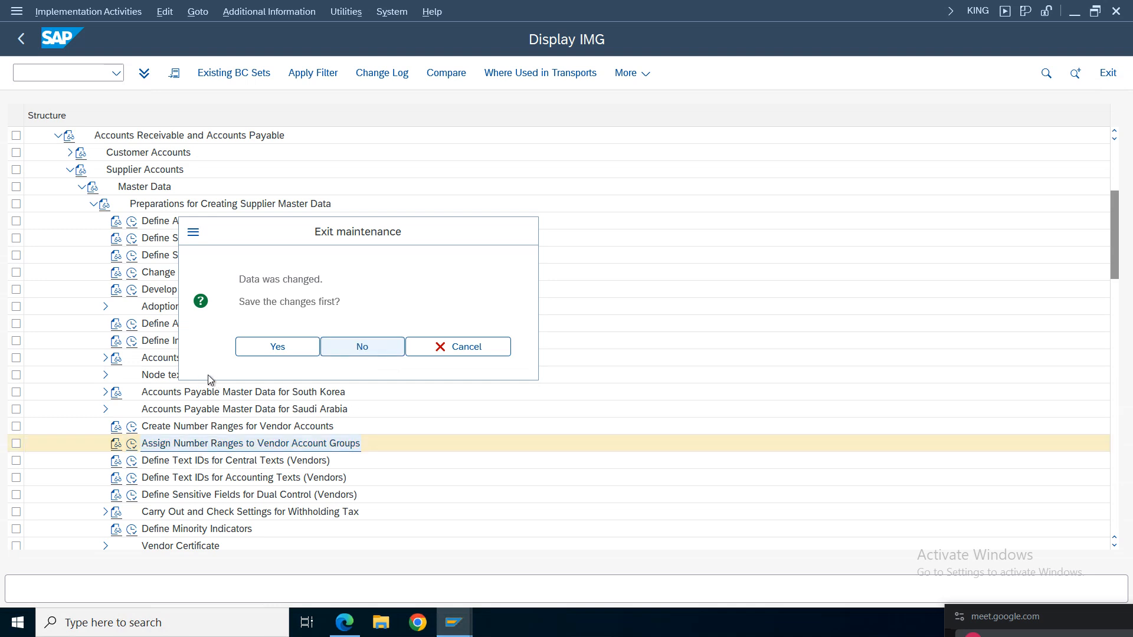
# Step: Open Create Number Ranges for Vendor Accounts in display mode and review the defined KREDITOR intervals and their external flags
pyautogui.click(132, 427)
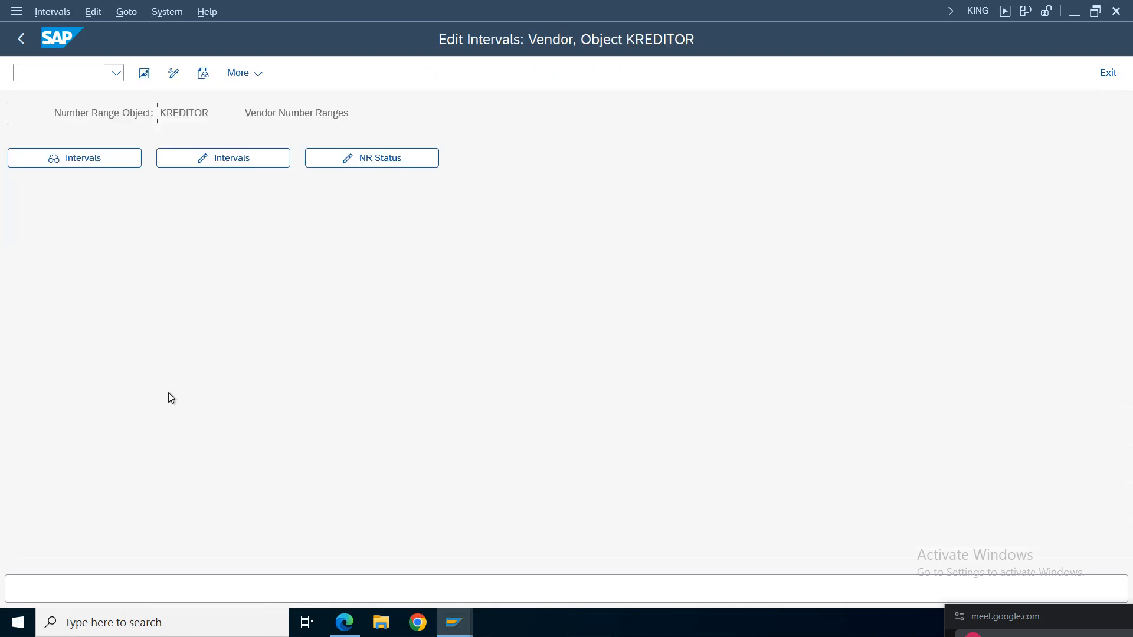
pyautogui.click(91, 162)
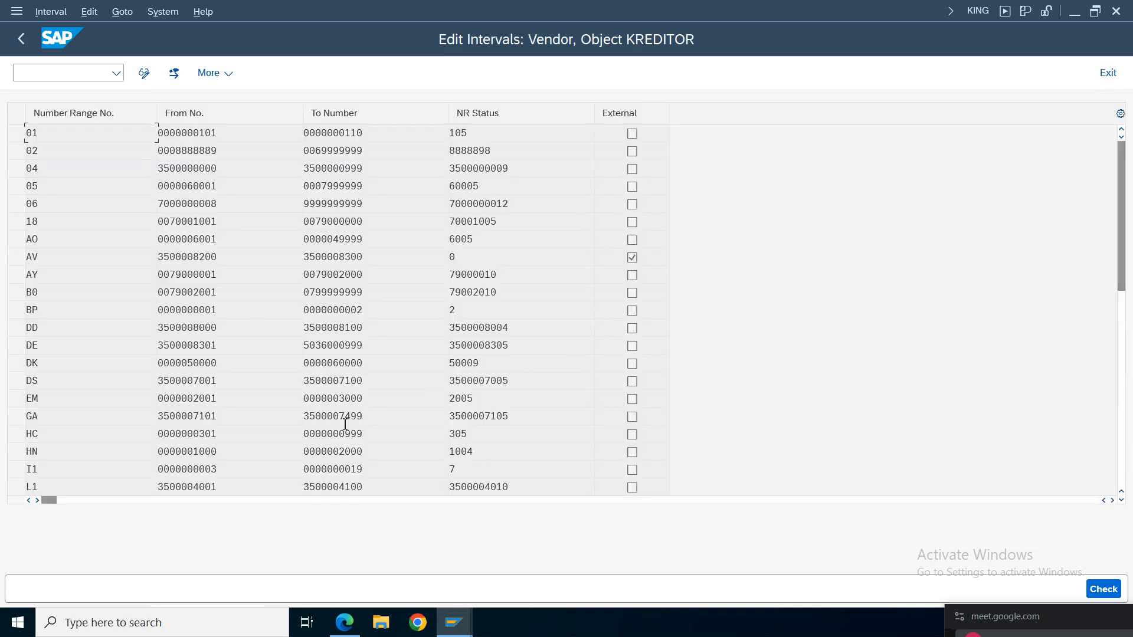
pyautogui.click(338, 416)
pyautogui.scroll(-5, 389, 413)
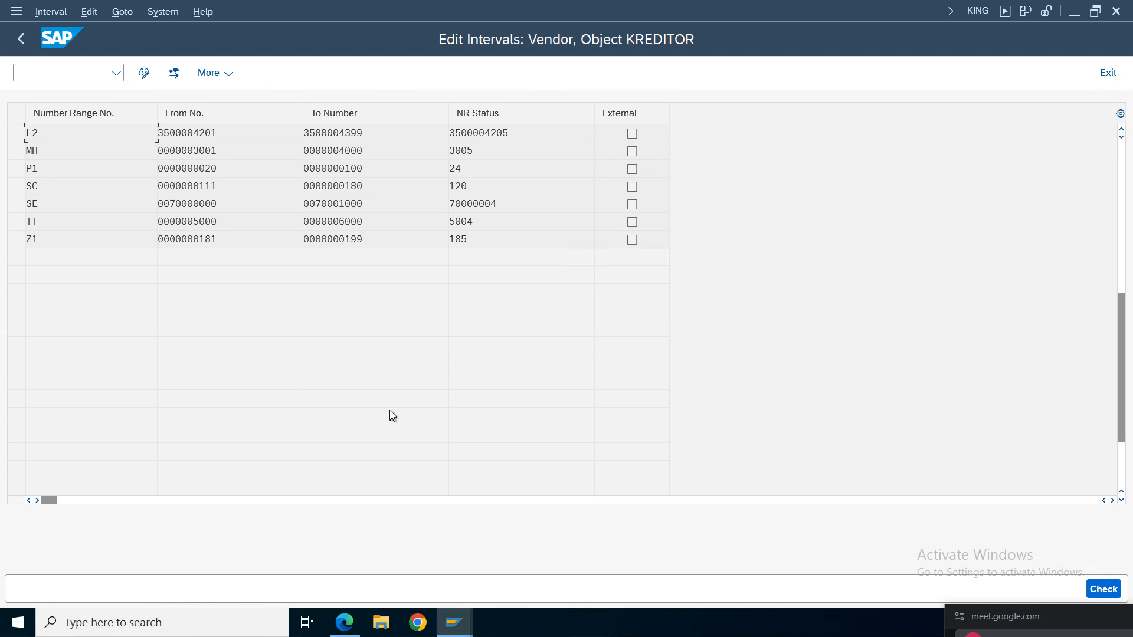
pyautogui.scroll(5, 389, 416)
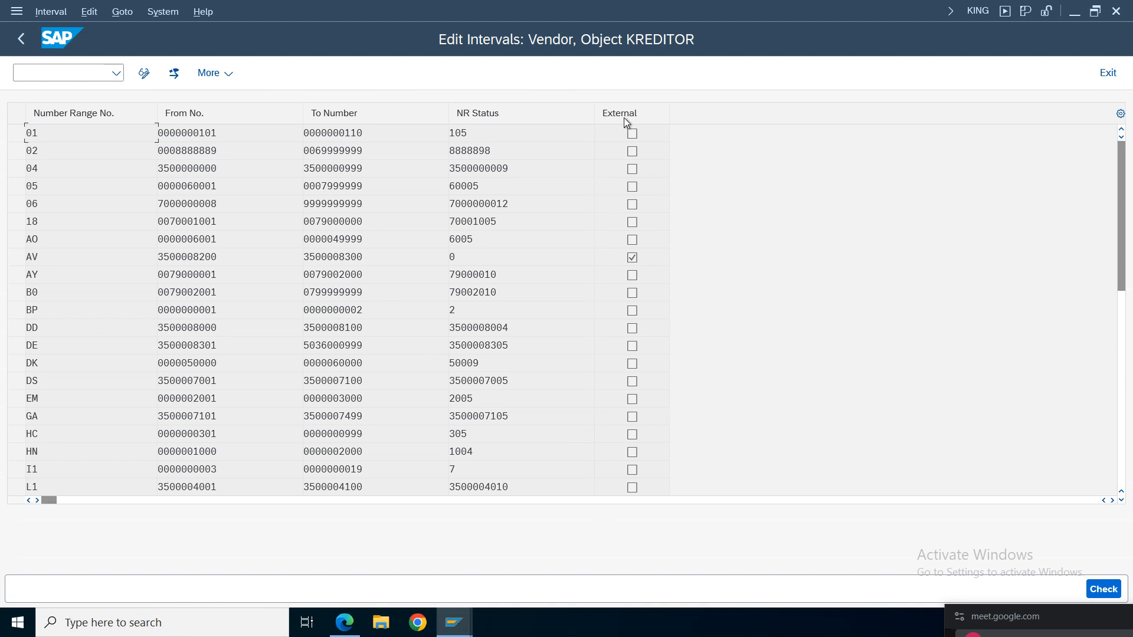
pyautogui.click(352, 402)
pyautogui.scroll(-3, 351, 407)
pyautogui.scroll(2, 350, 407)
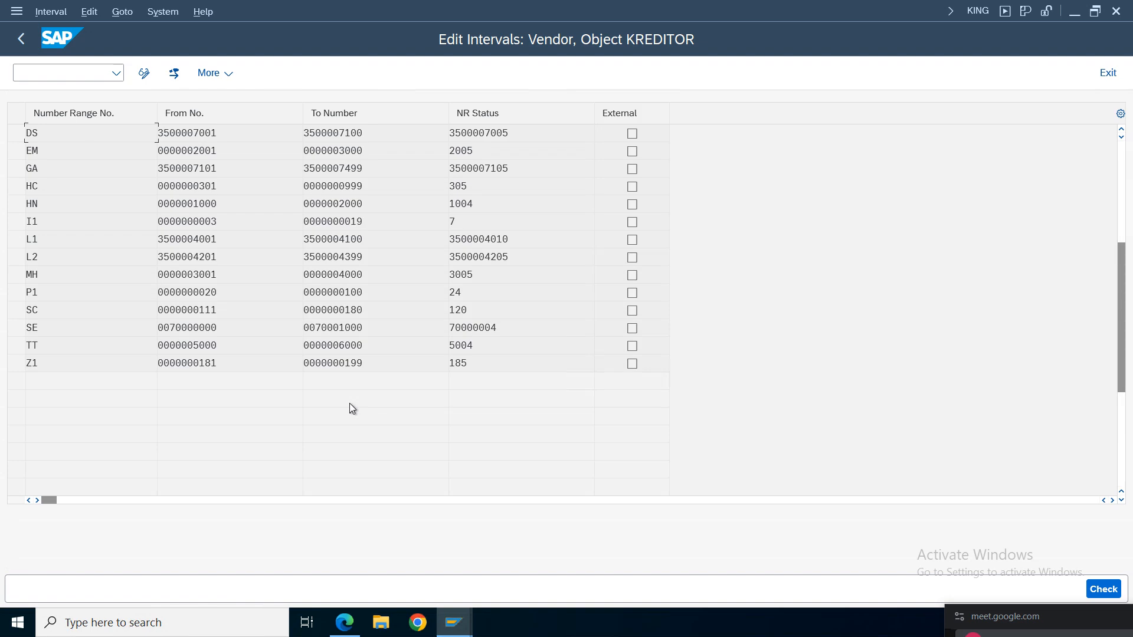
pyautogui.scroll(4, 349, 403)
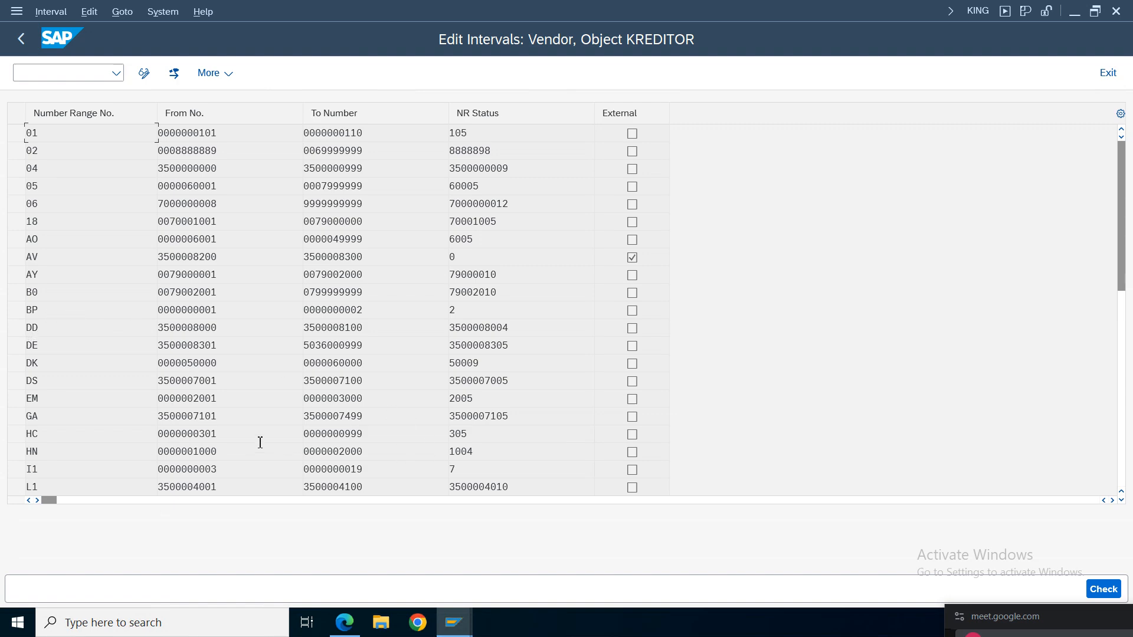
# Step: Examine the From No., To Number and NR Status values of interval HN in the vendor number ranges
pyautogui.click(185, 401)
pyautogui.click(514, 416)
pyautogui.moveTo(500, 453); pyautogui.dragTo(436, 455)
pyautogui.moveTo(296, 455); pyautogui.dragTo(367, 459)
pyautogui.moveTo(377, 451); pyautogui.dragTo(238, 454)
pyautogui.moveTo(474, 453); pyautogui.dragTo(344, 455)
pyautogui.moveTo(368, 452); pyautogui.dragTo(301, 454)
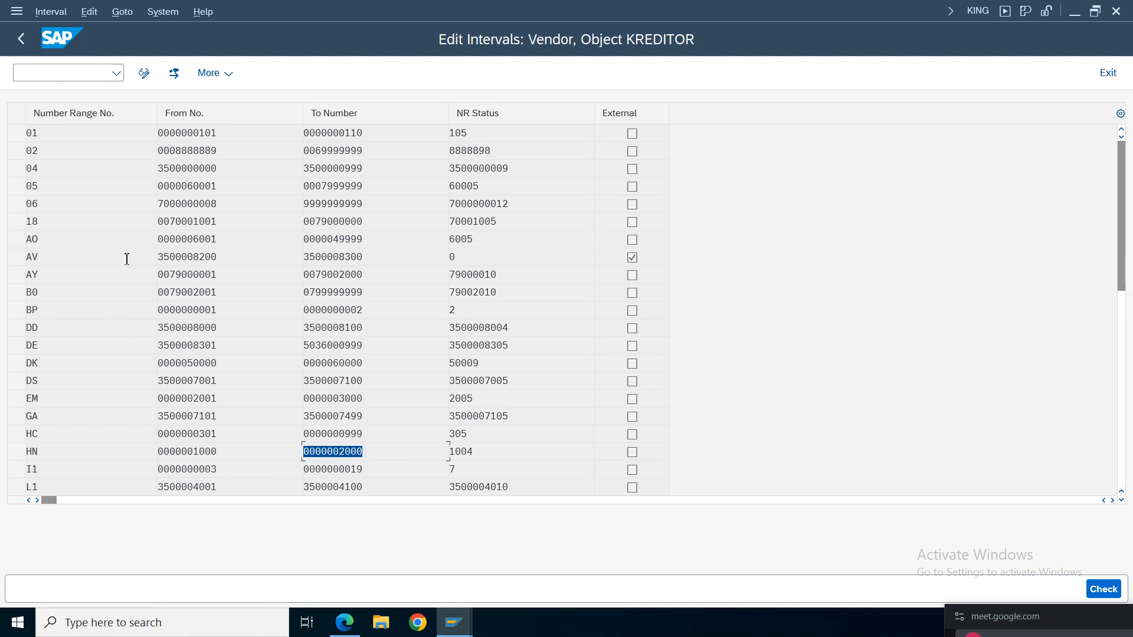
# Step: Switch the vendor intervals to change mode, look through the list, and return to the IMG structure
pyautogui.click(144, 73)
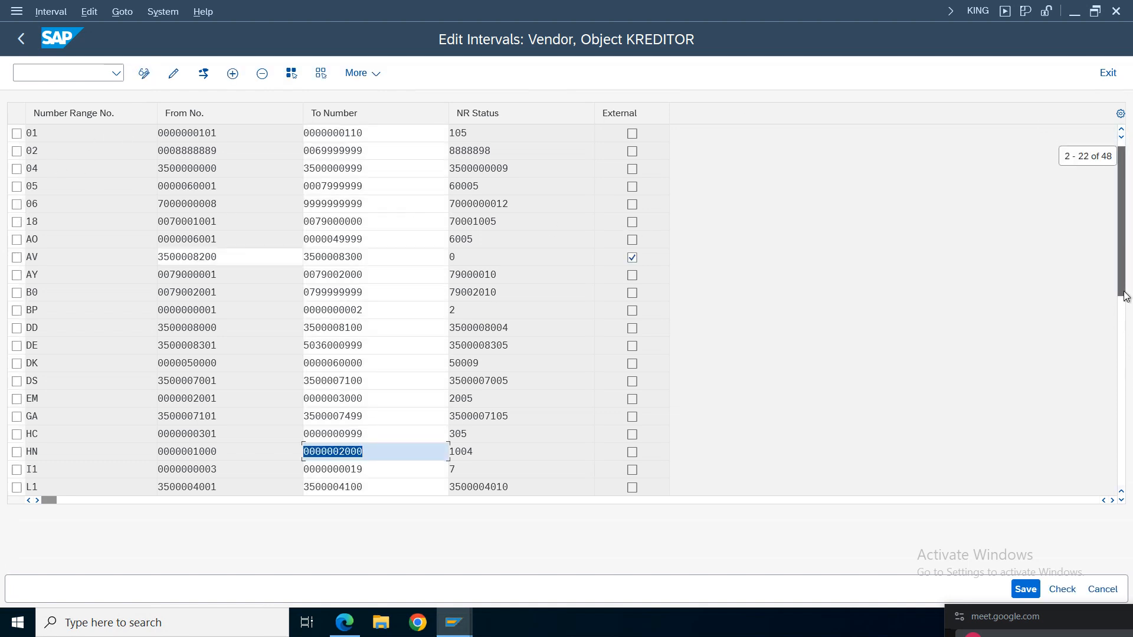
pyautogui.moveTo(1124, 288); pyautogui.dragTo(1127, 328)
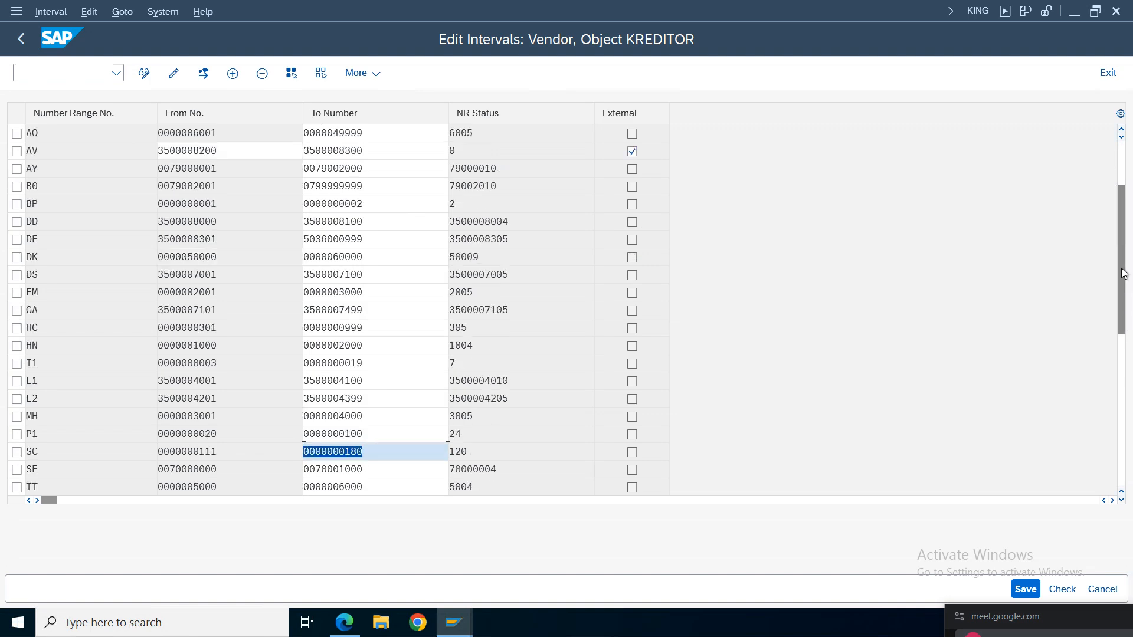
pyautogui.moveTo(1122, 269); pyautogui.dragTo(1043, 169)
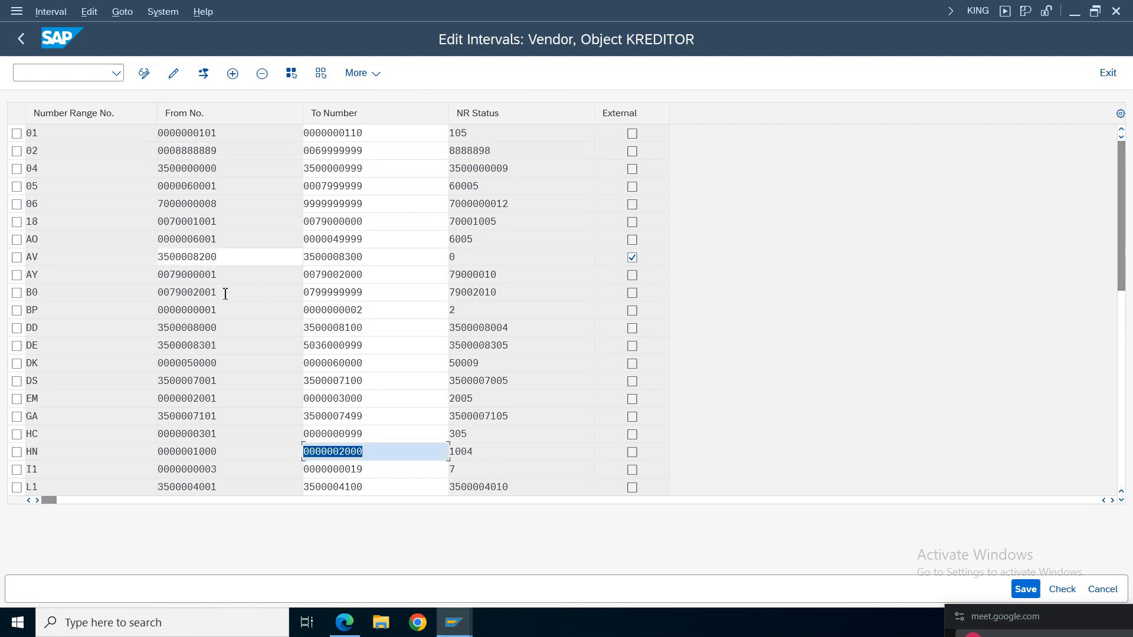
pyautogui.click(22, 41)
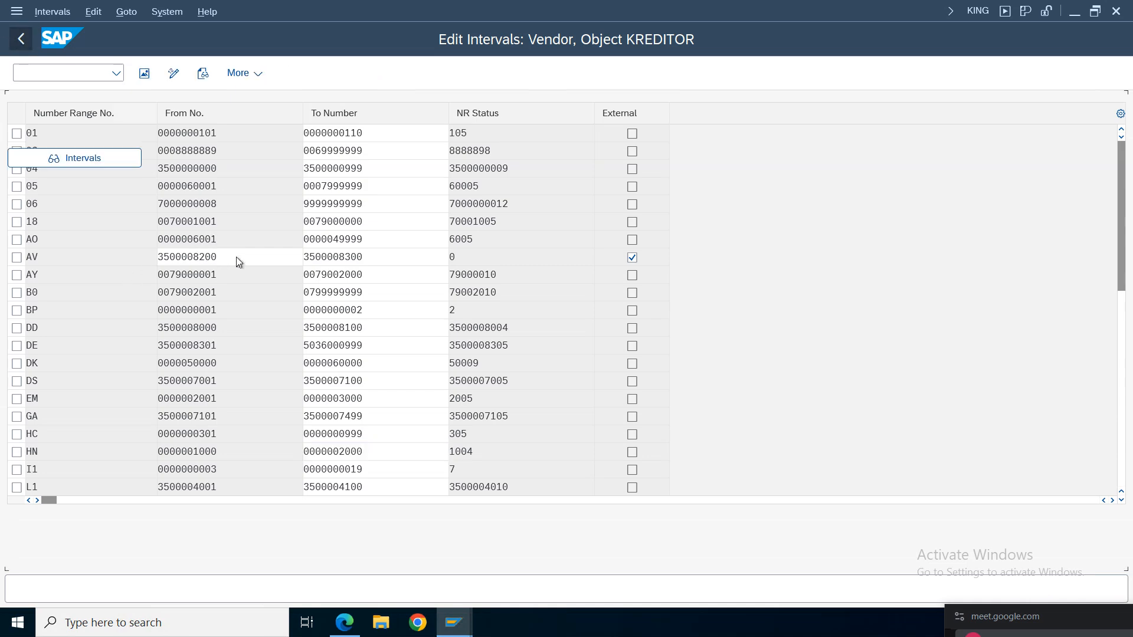
pyautogui.click(20, 43)
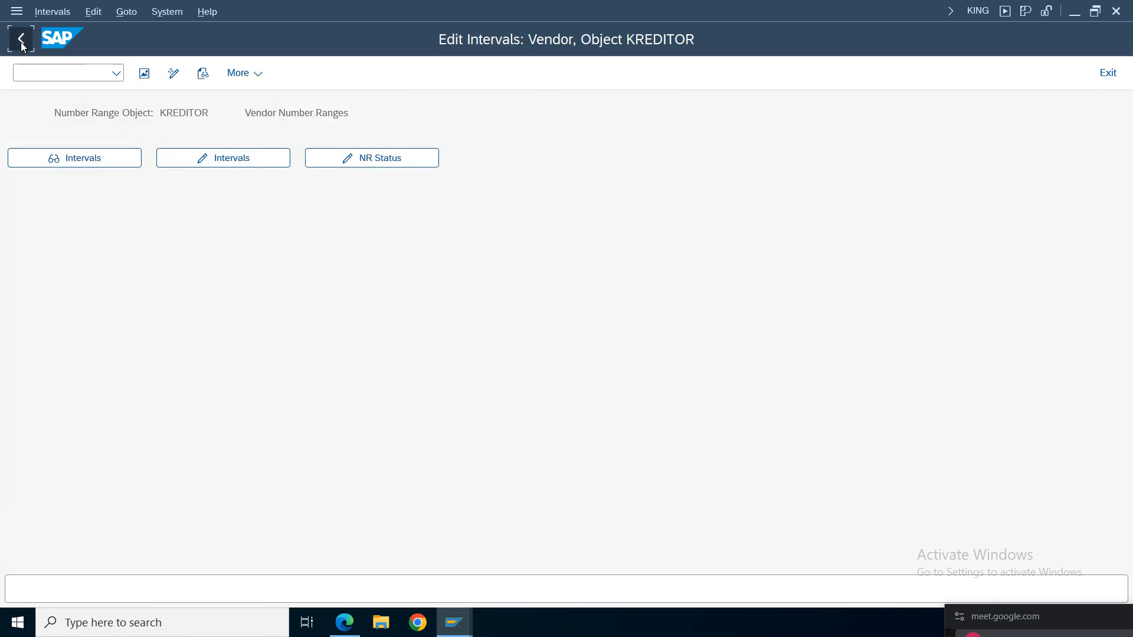
# Step: Open Assign Number Ranges to Vendor Account Groups and assign number range AV to account groups 1010 and 1011
pyautogui.click(132, 445)
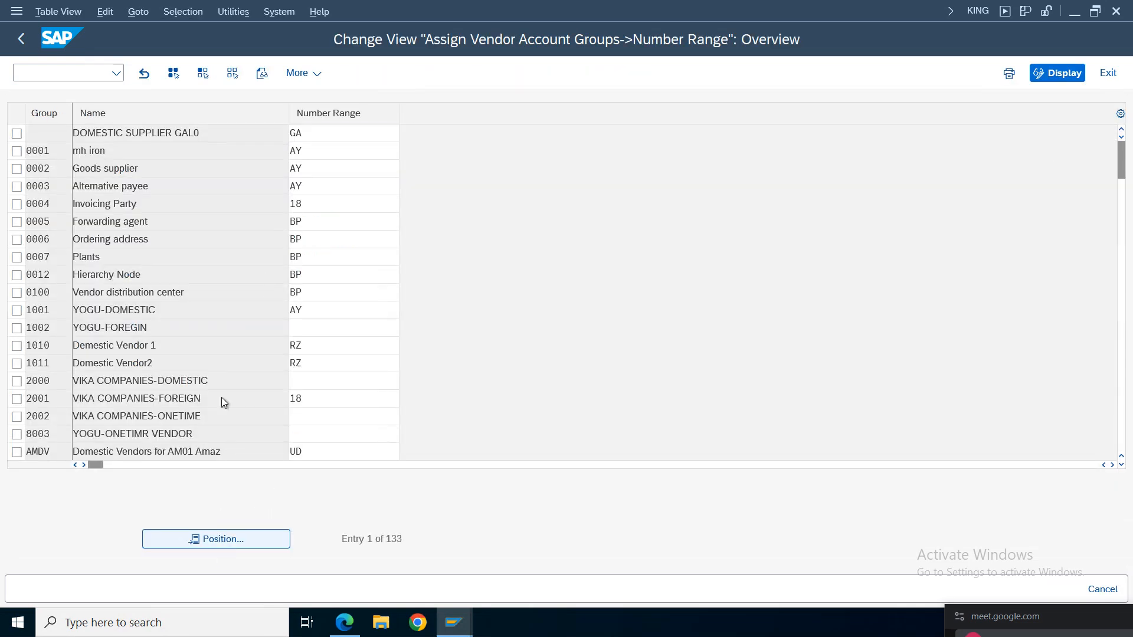
pyautogui.press('Return')
pyautogui.write('av')
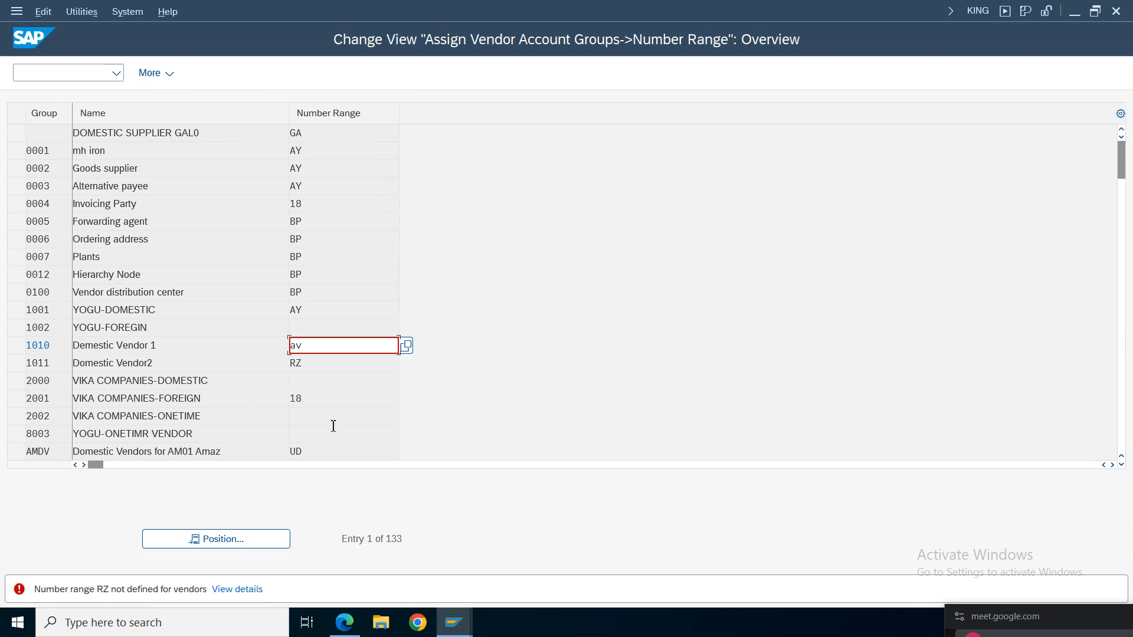
pyautogui.press('Return')
pyautogui.write('av')
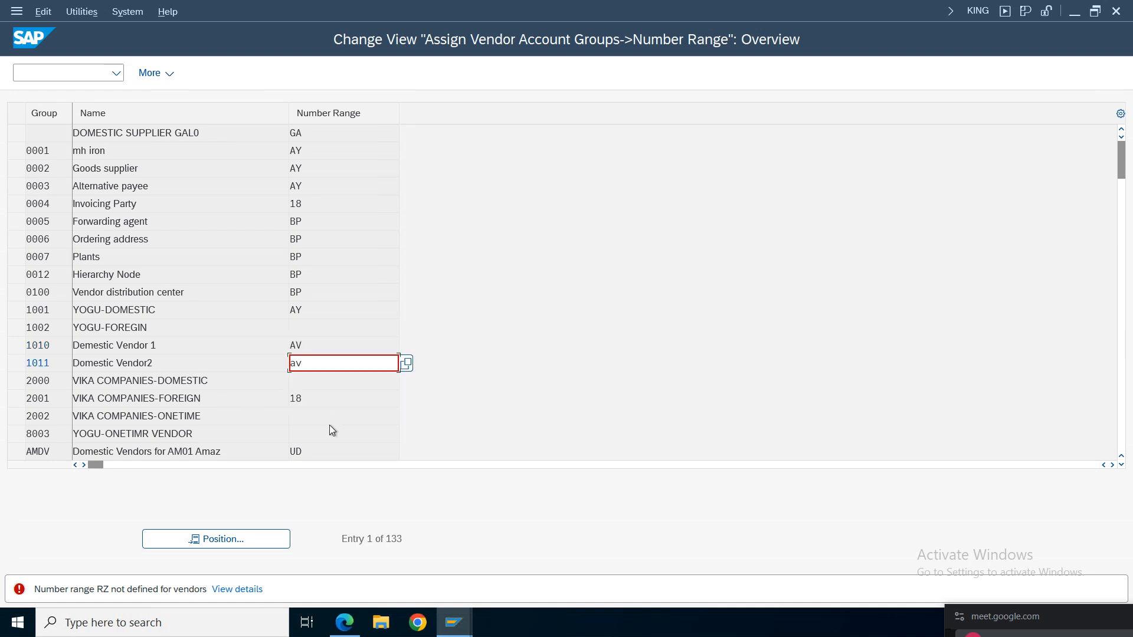
pyautogui.press('Return')
# Step: Assign number range AV to account group AMDV and position the list at account group TEVD
pyautogui.write('av')
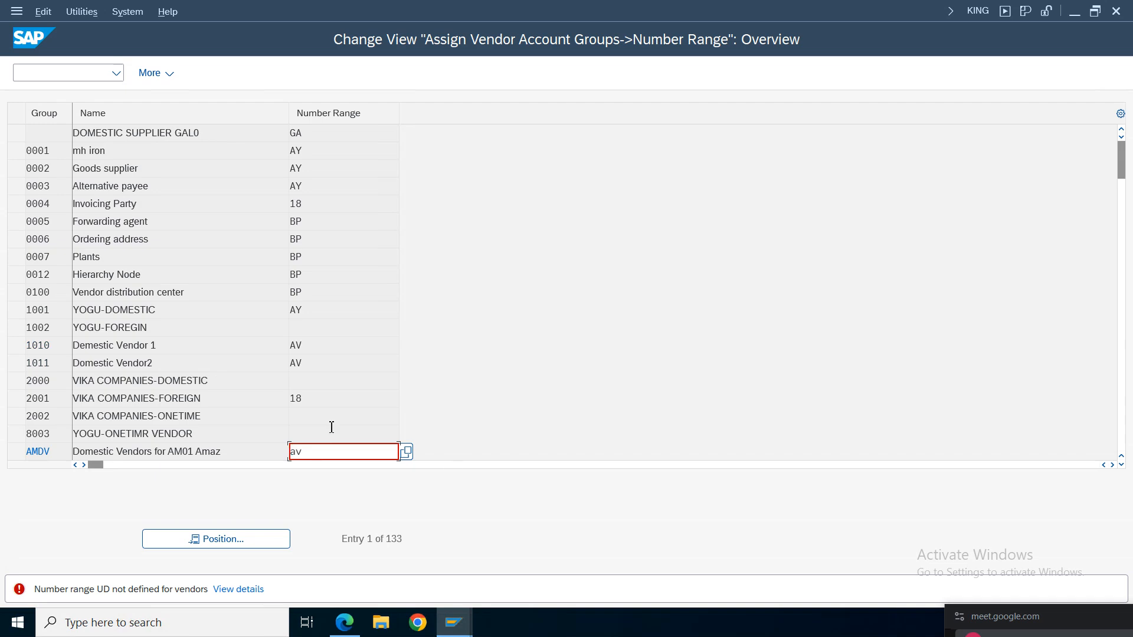
pyautogui.press('Return')
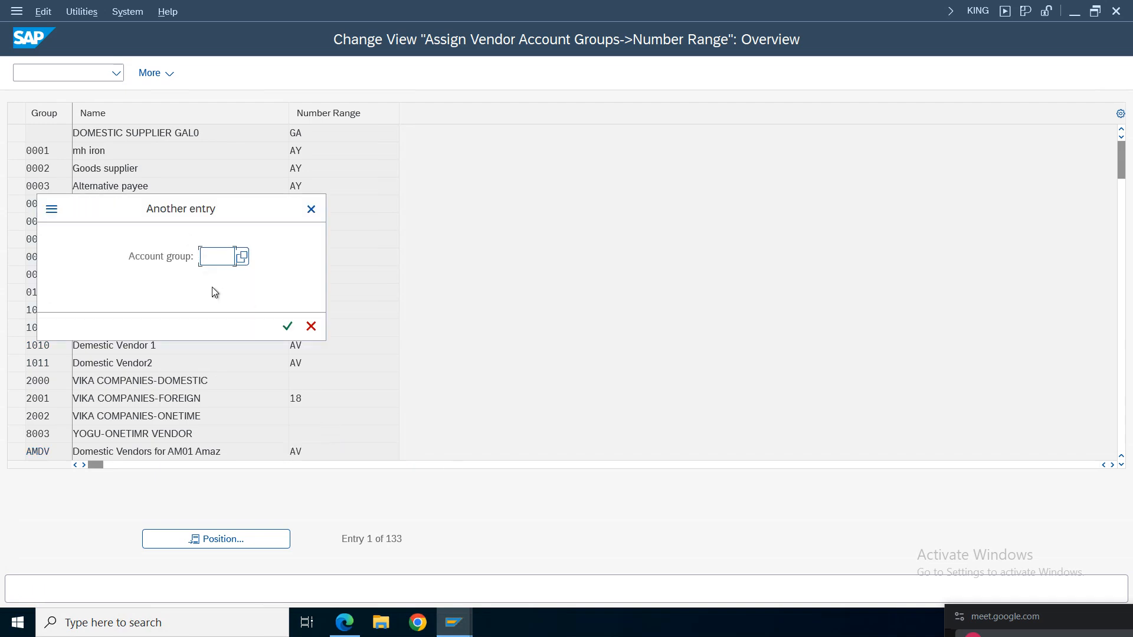
pyautogui.write('tevd')
pyautogui.press('Return')
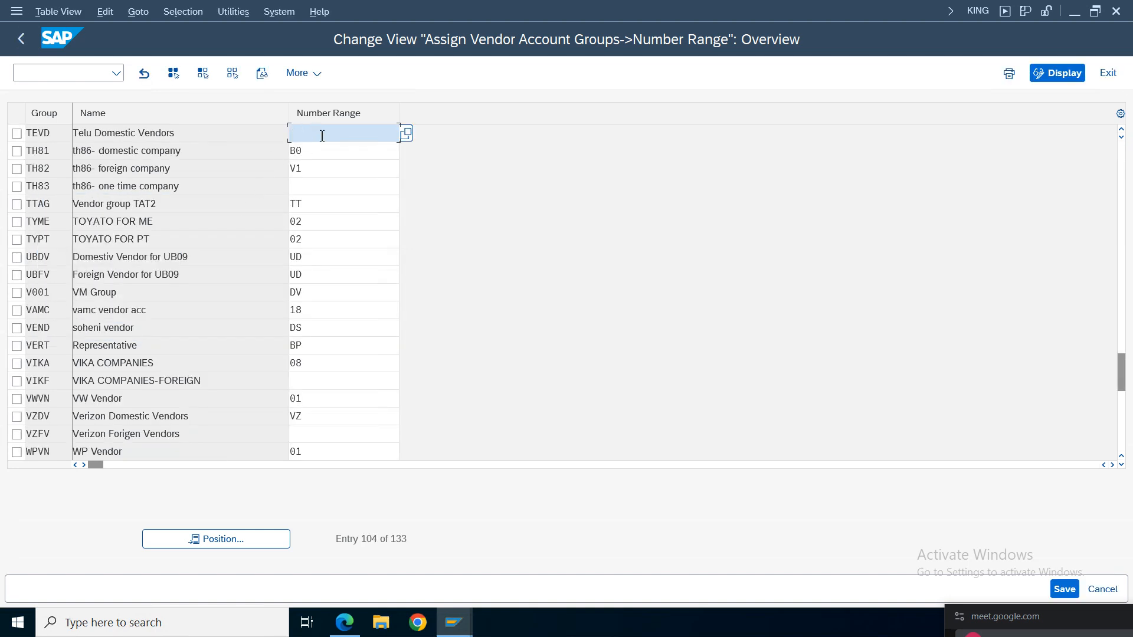
# Step: Assign number range AV to account groups TEVD and TH82 while saving the assignments
pyautogui.click(407, 134)
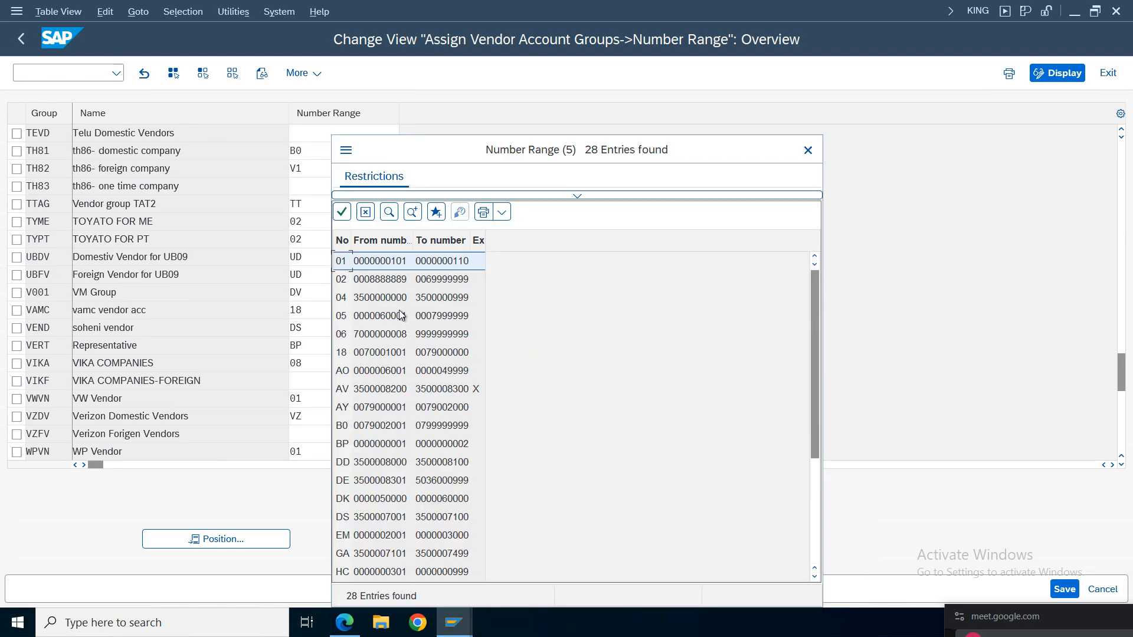
pyautogui.doubleClick(447, 390)
pyautogui.click(1059, 588)
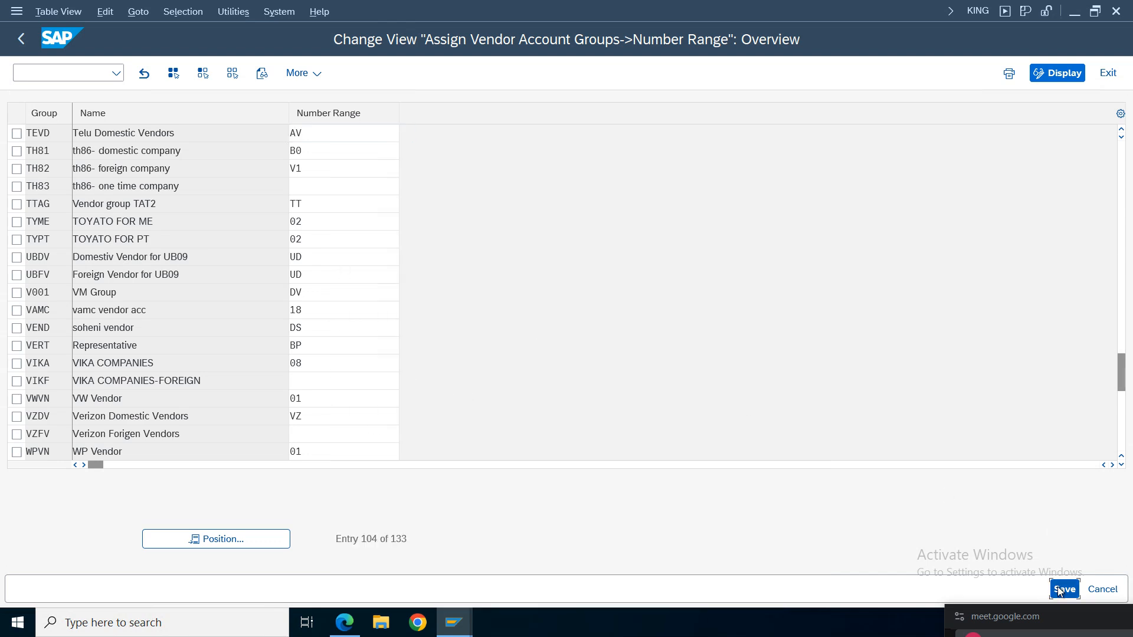
pyautogui.write('av')
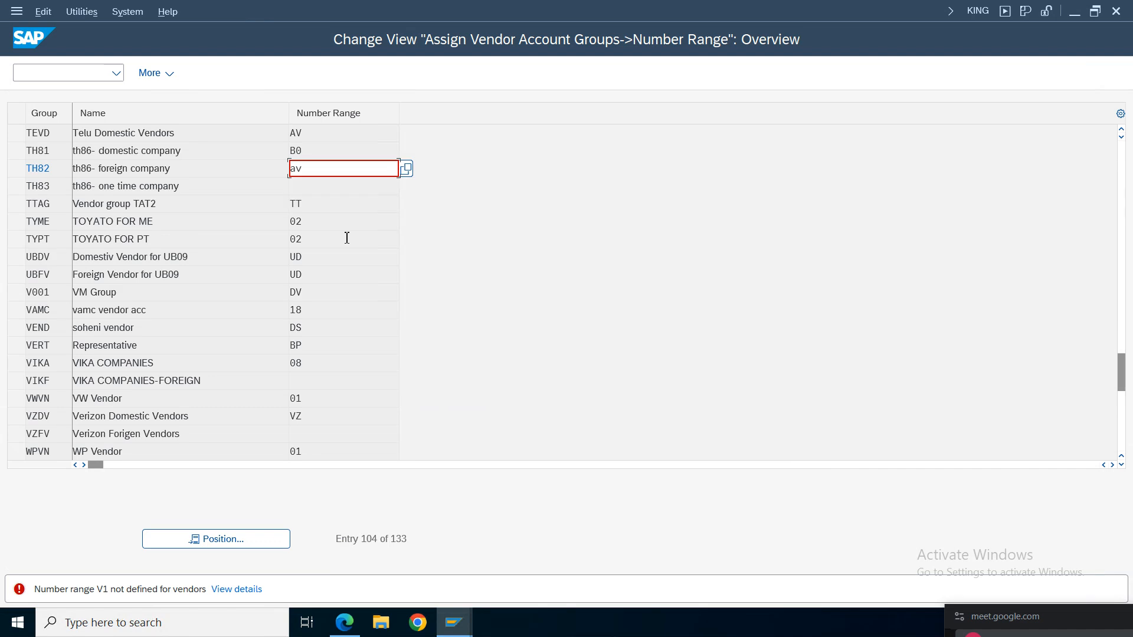
pyautogui.press('Return')
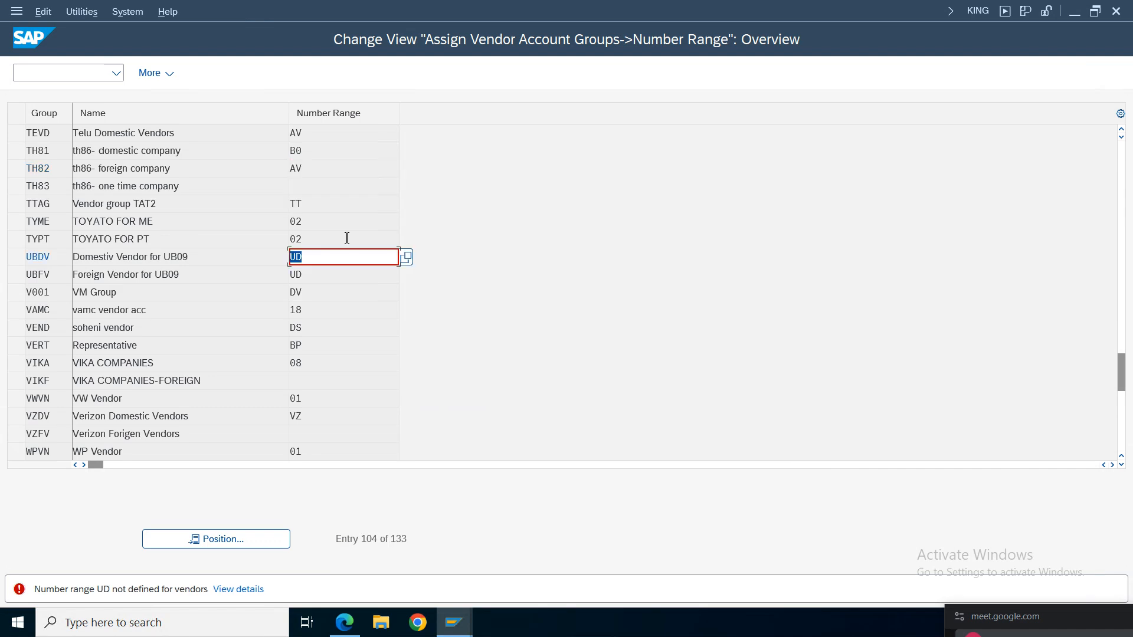
# Step: Assign number range AV to vendor account groups UBDV, UBFV and V001
pyautogui.write('av')
pyautogui.press('Return')
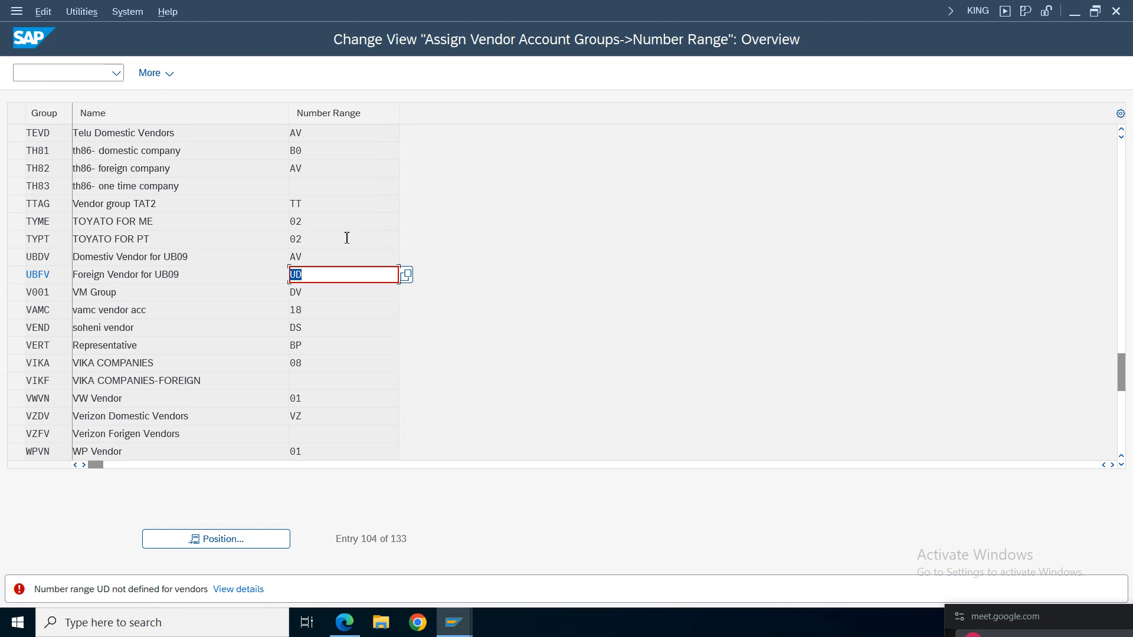
pyautogui.write('av')
pyautogui.press('Return')
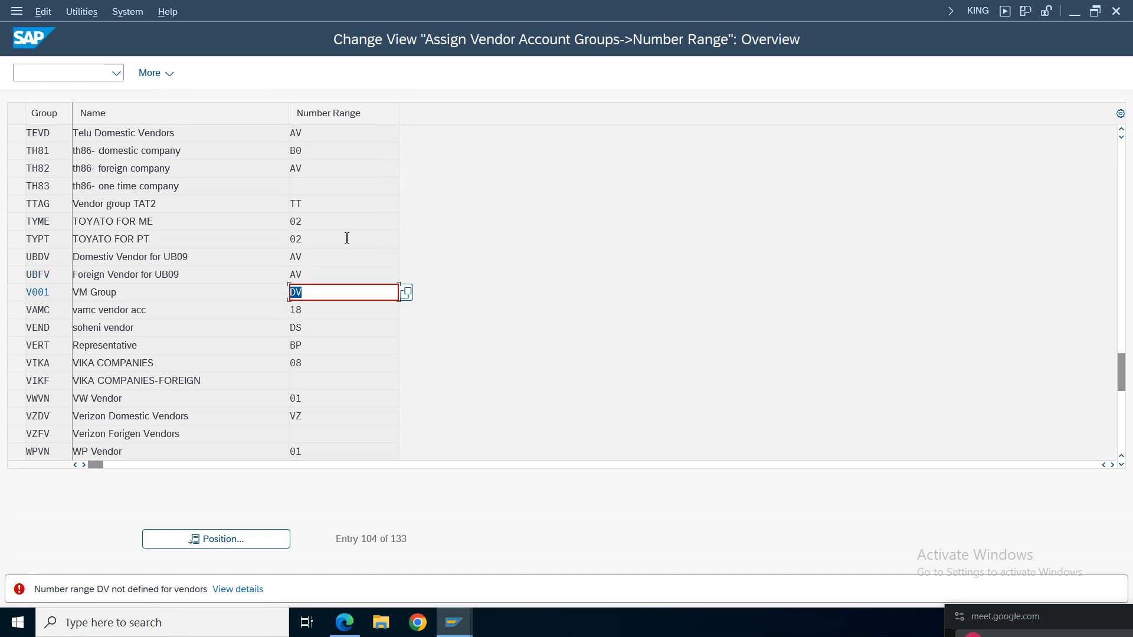
pyautogui.write('av')
pyautogui.press('Return')
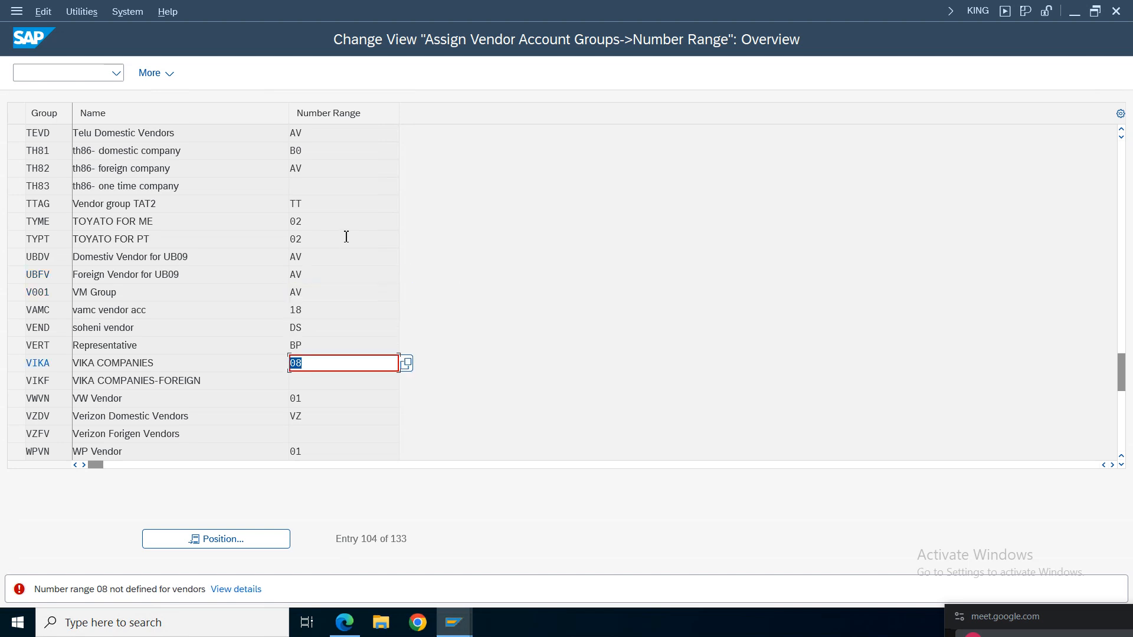
# Step: Assign number range AV to account groups VIKA and VZDV, save under the Telus Group customizing request, and return to the IMG structure
pyautogui.write('av')
pyautogui.press('Return')
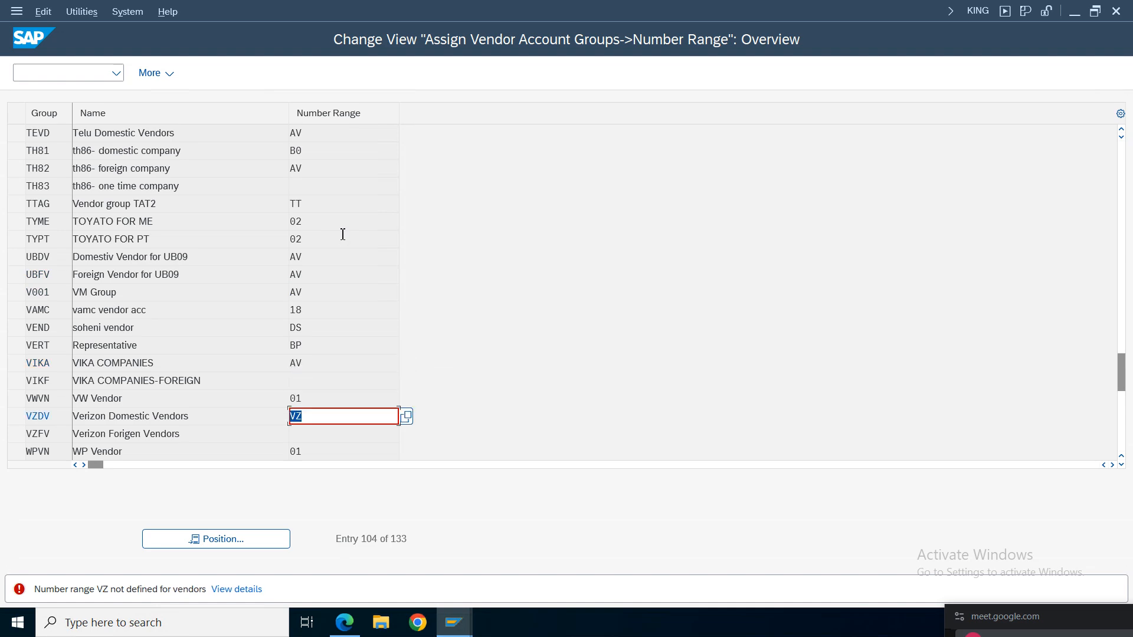
pyautogui.write('av')
pyautogui.press('Return')
pyautogui.click(373, 324)
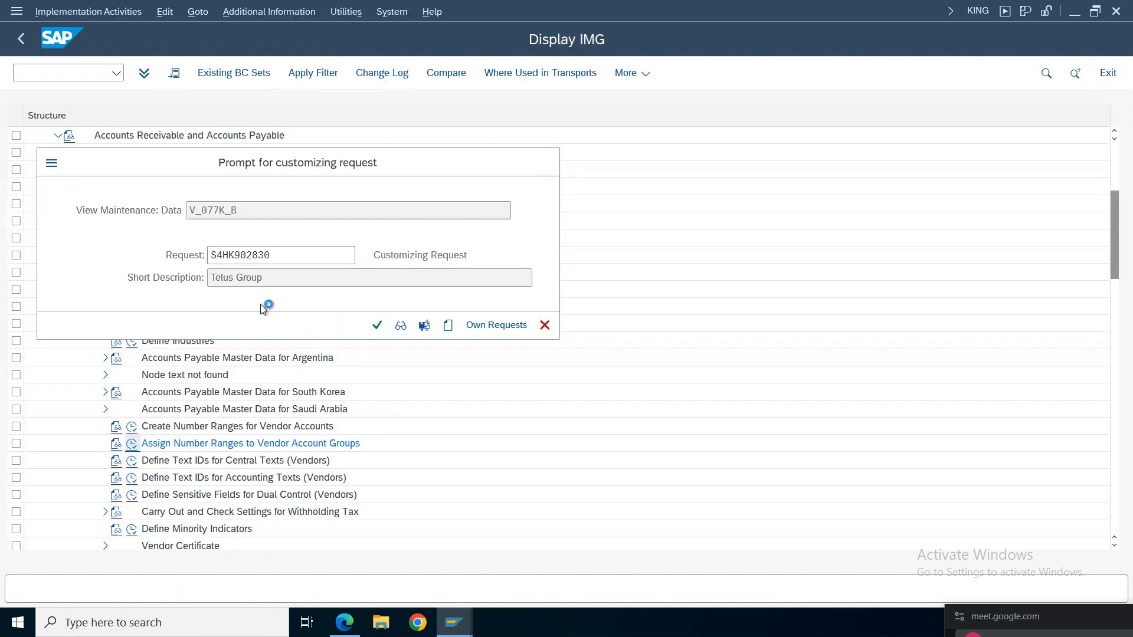
pyautogui.click(21, 38)
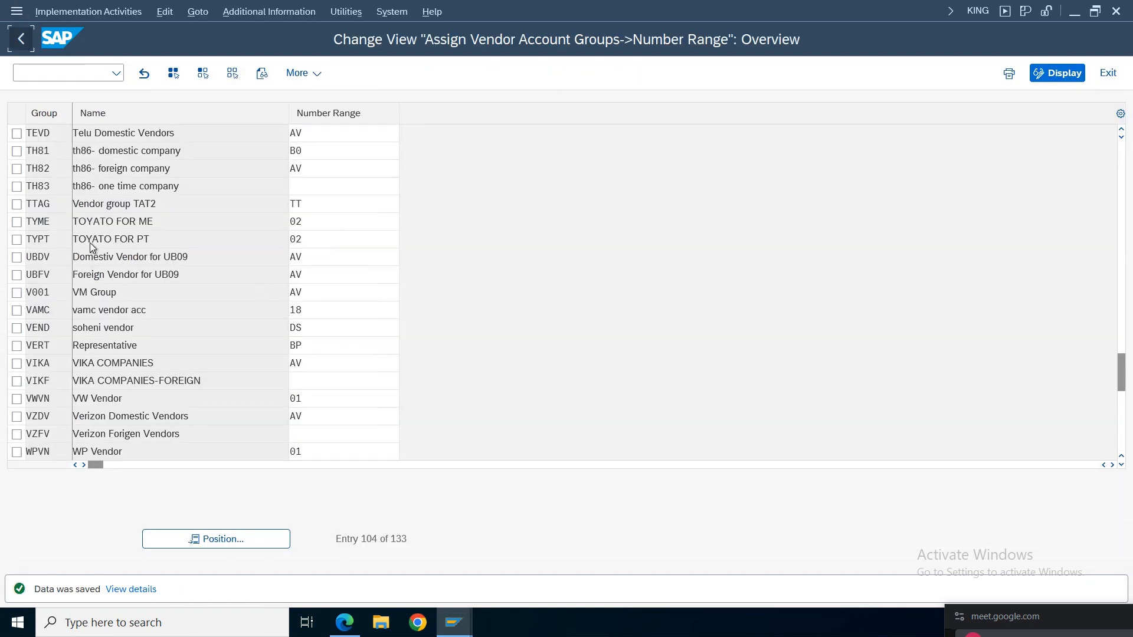
# Step: Collapse the Supplier Accounts, Accounts Receivable and Accounts Payable, and Financial Accounting branches of the IMG structure
pyautogui.click(93, 203)
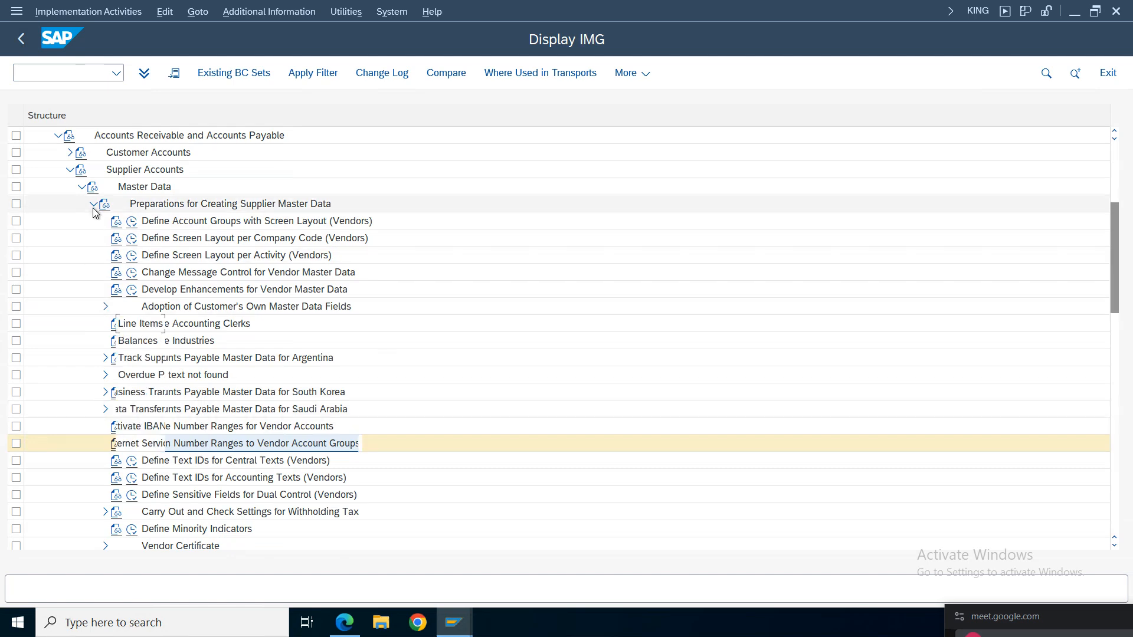
pyautogui.click(69, 170)
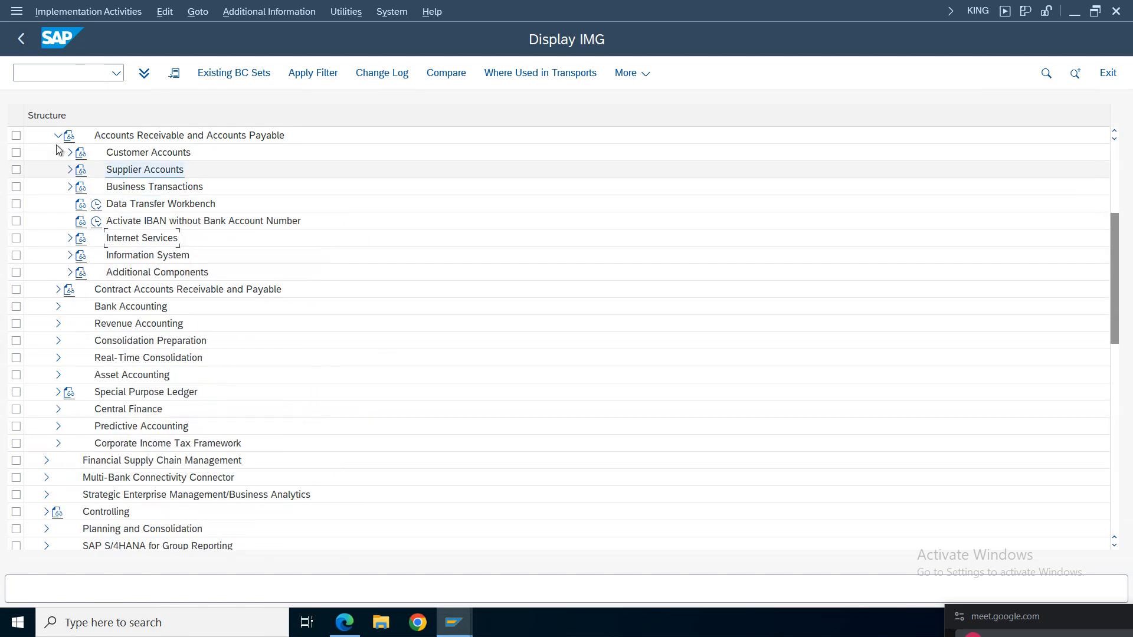
pyautogui.click(58, 135)
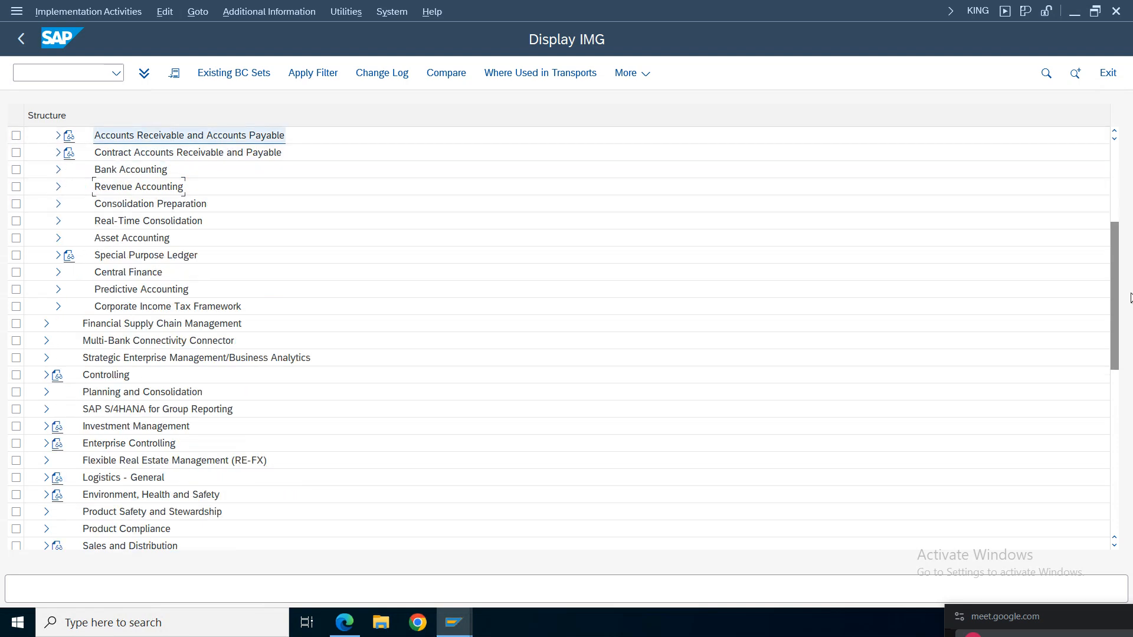
pyautogui.scroll(4, 1118, 311)
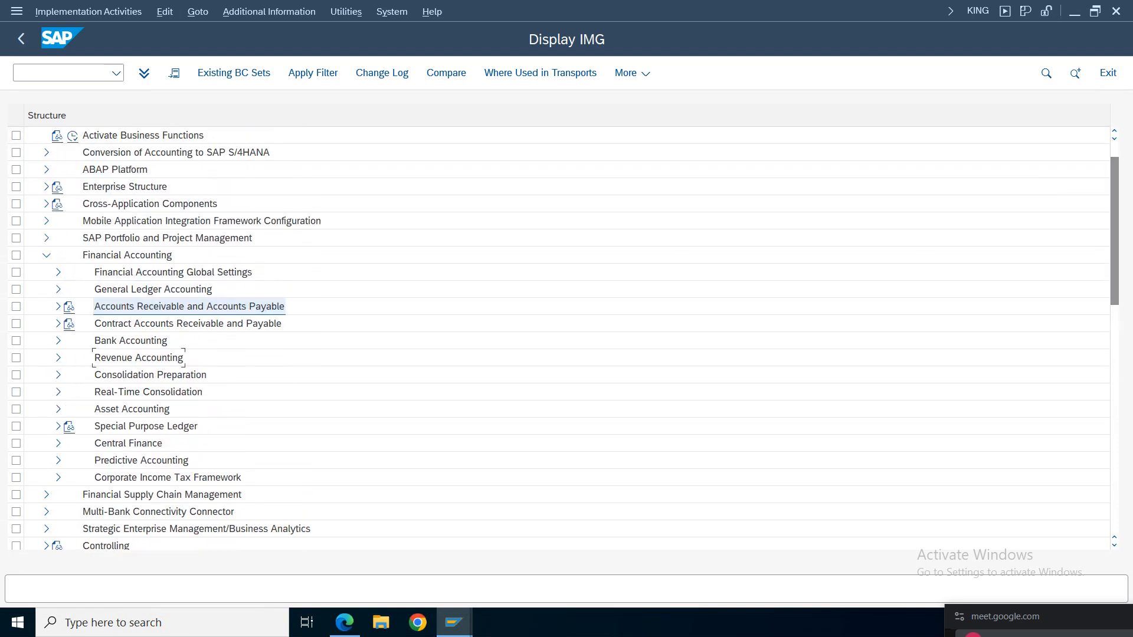
pyautogui.click(46, 255)
# Step: Expand Cross-Application Components through SAP Business Partner, Business Partner and Basic Settings to Number Ranges and Groupings
pyautogui.click(46, 204)
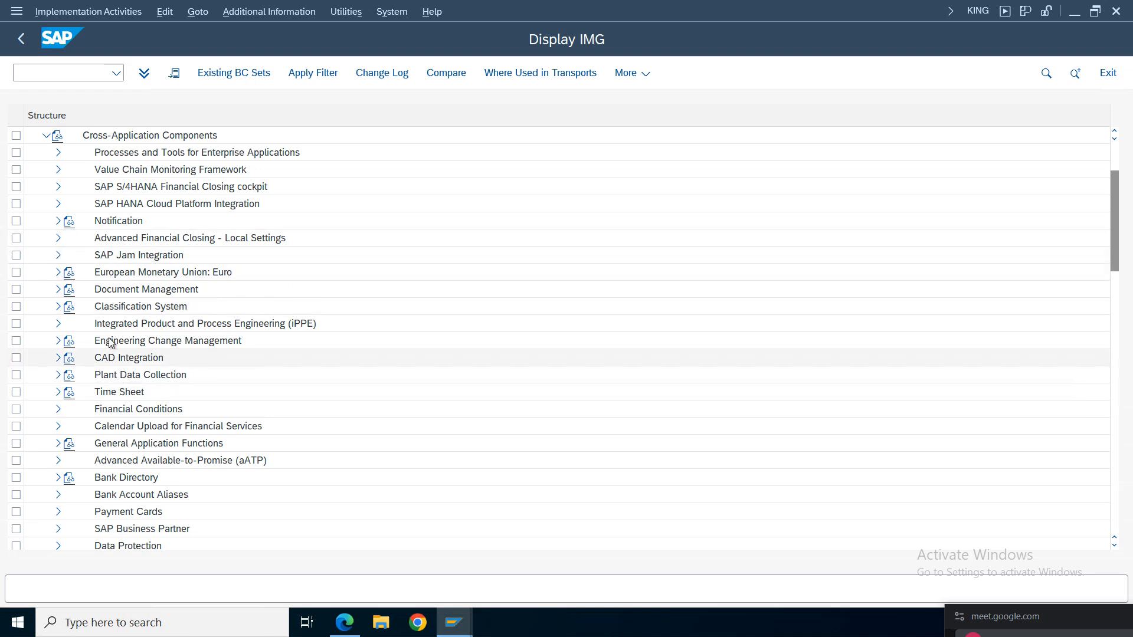
pyautogui.click(58, 529)
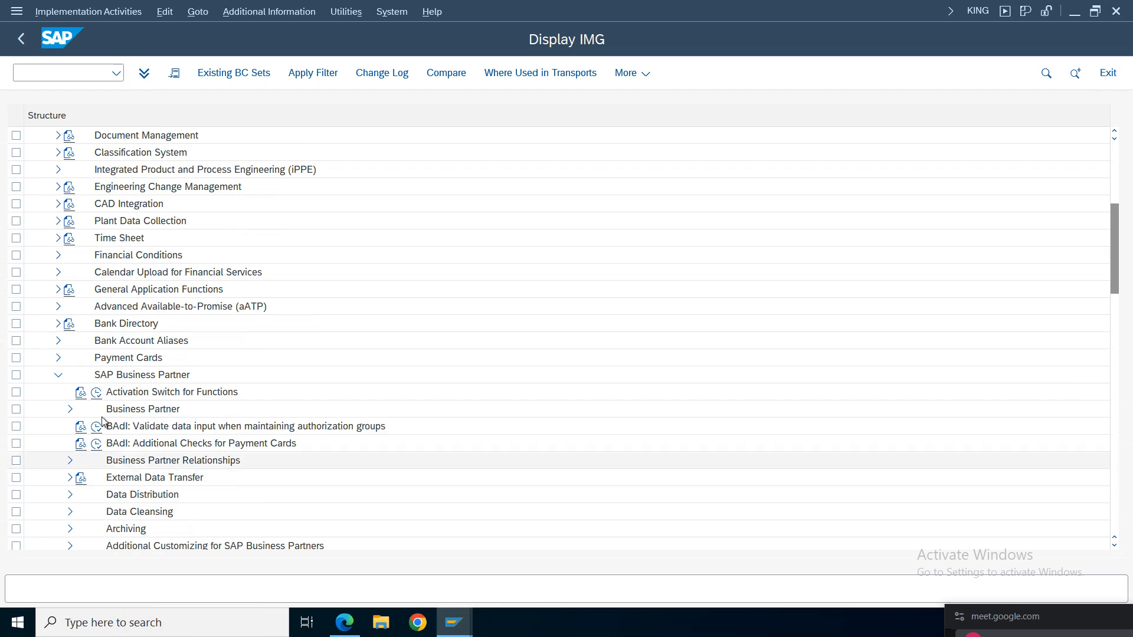
pyautogui.click(70, 409)
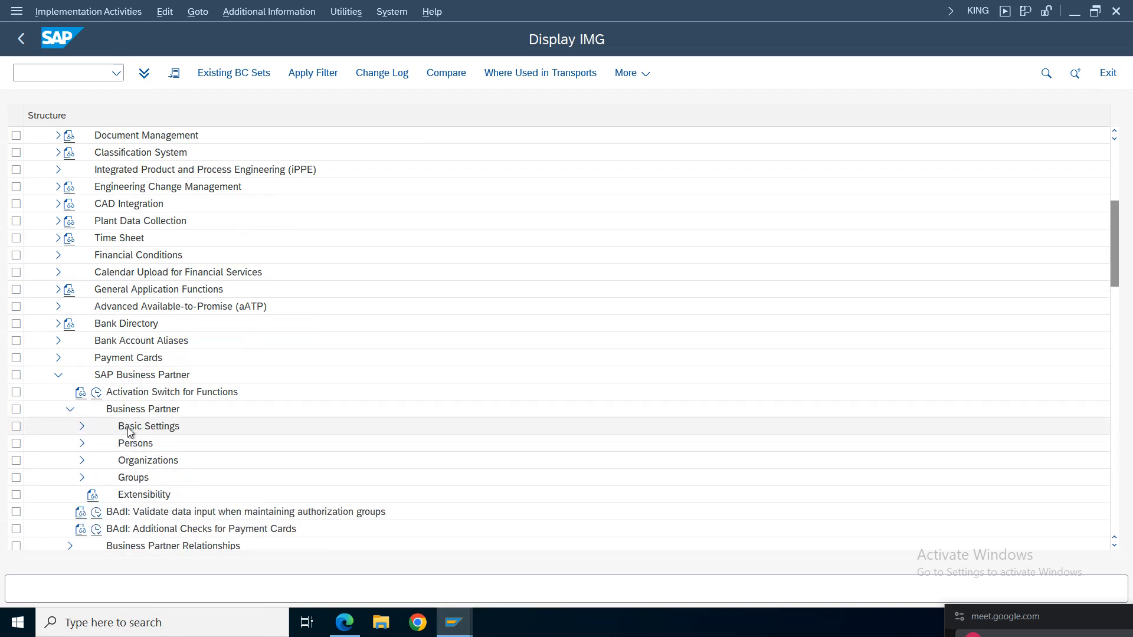
pyautogui.click(82, 426)
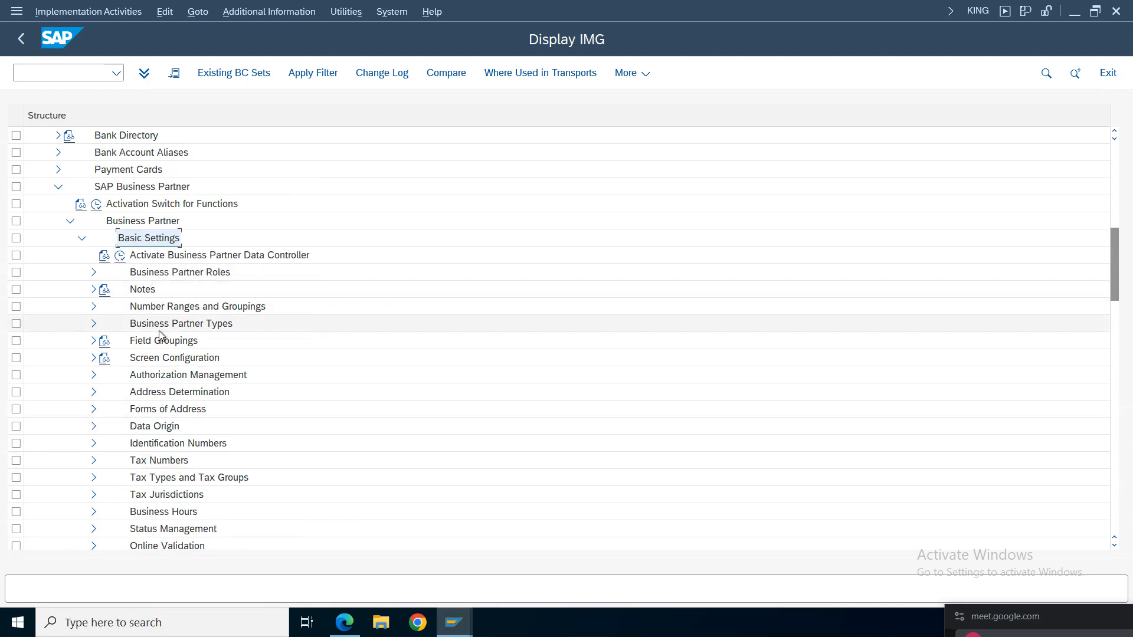
pyautogui.click(154, 309)
pyautogui.click(93, 307)
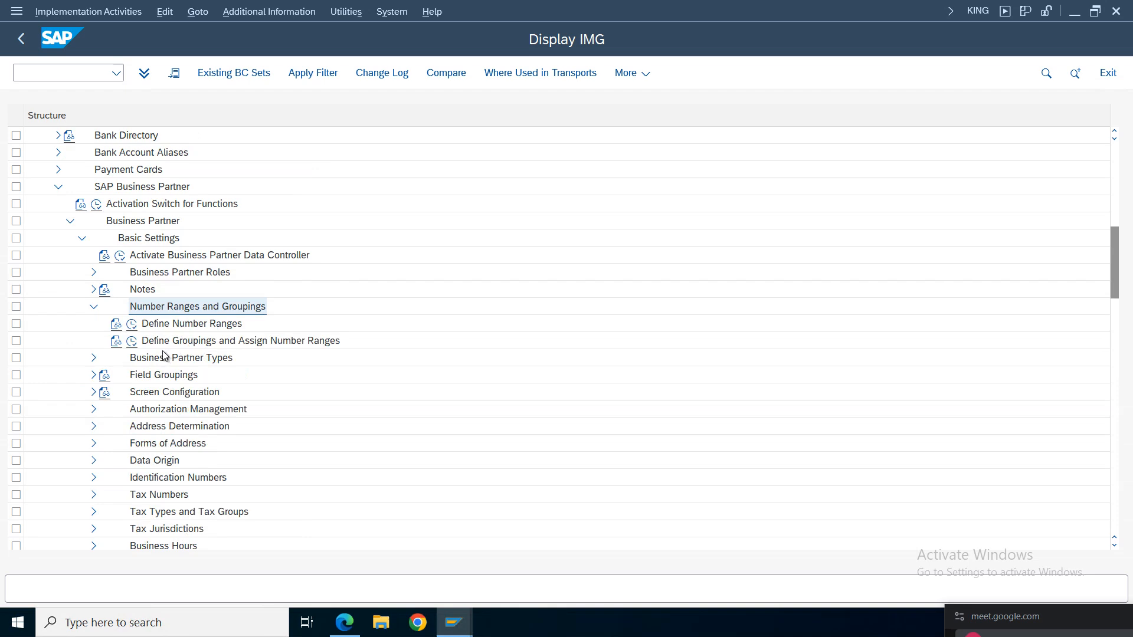
# Step: Display the business partner number range intervals under Define Number Ranges, look through the list, and return to the IMG structure
pyautogui.click(132, 324)
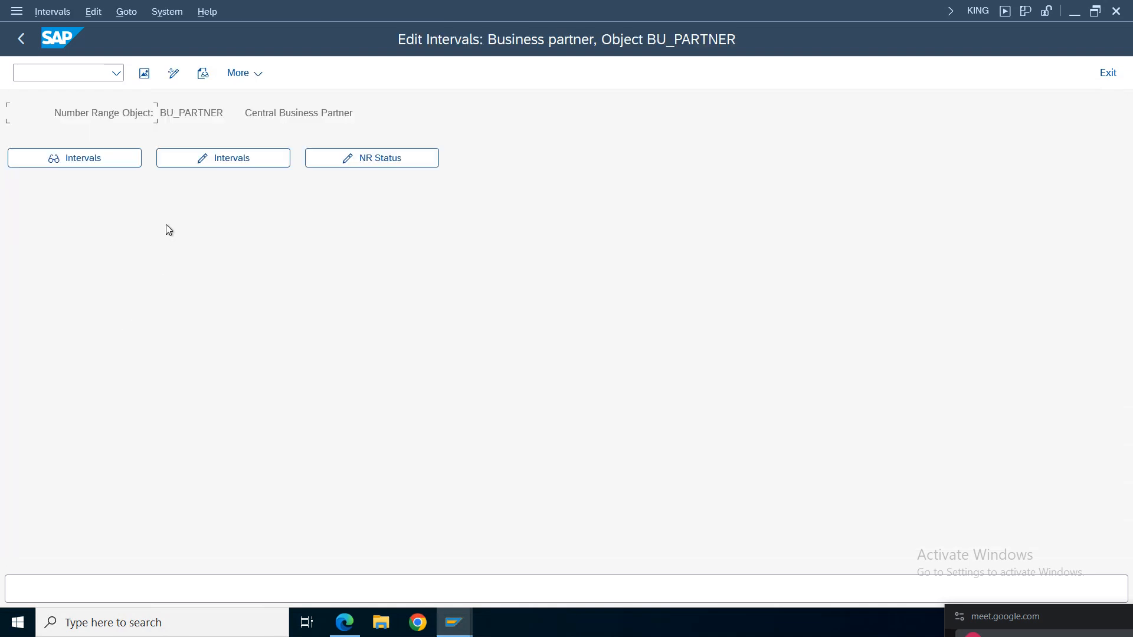
pyautogui.click(101, 161)
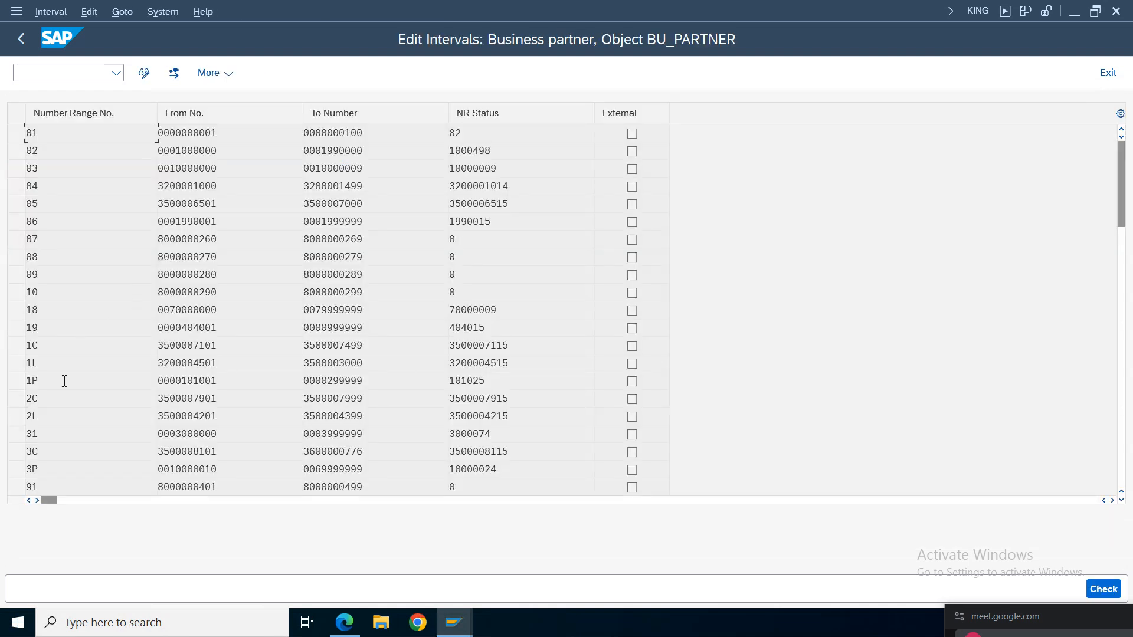
pyautogui.click(57, 417)
pyautogui.scroll(-7, 58, 410)
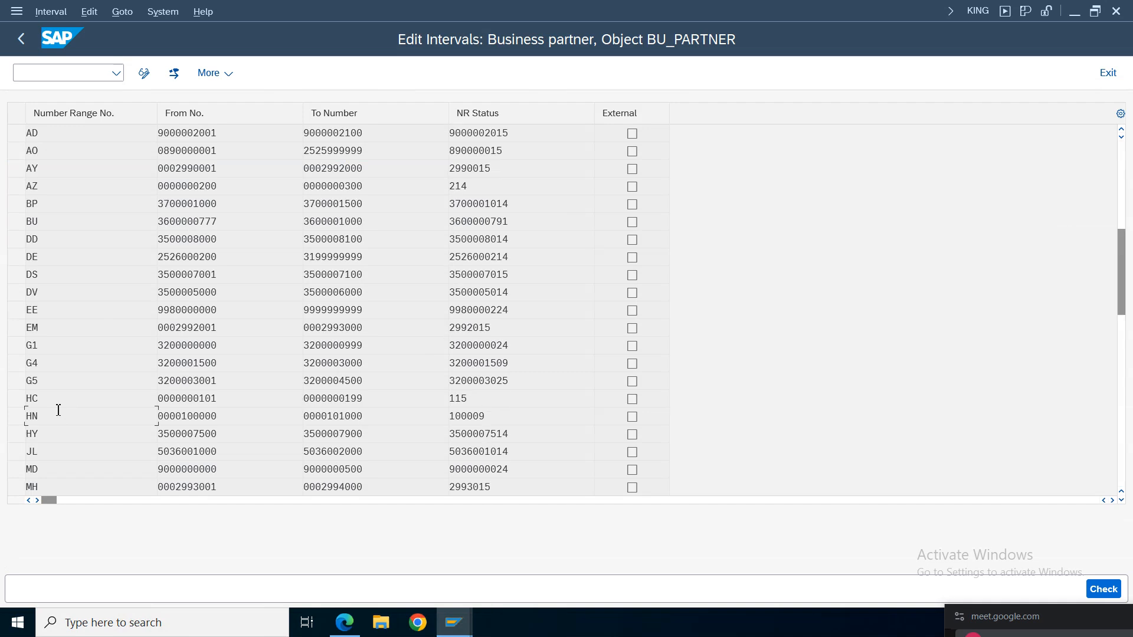
pyautogui.click(506, 170)
pyautogui.scroll(-7, 206, 427)
pyautogui.scroll(7, 206, 431)
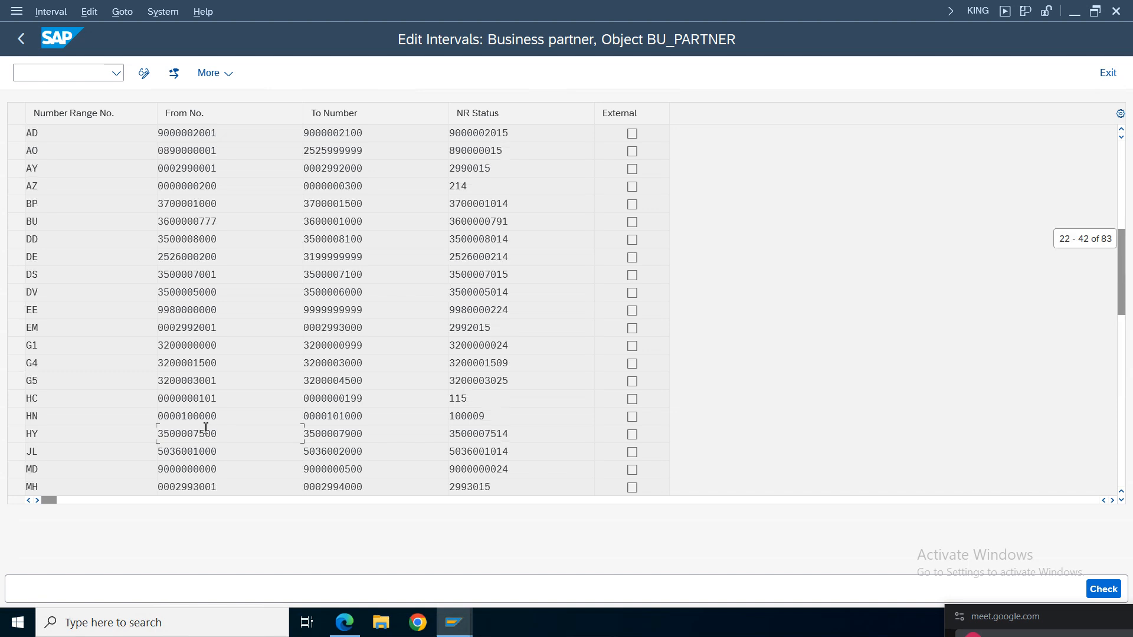
pyautogui.click(20, 39)
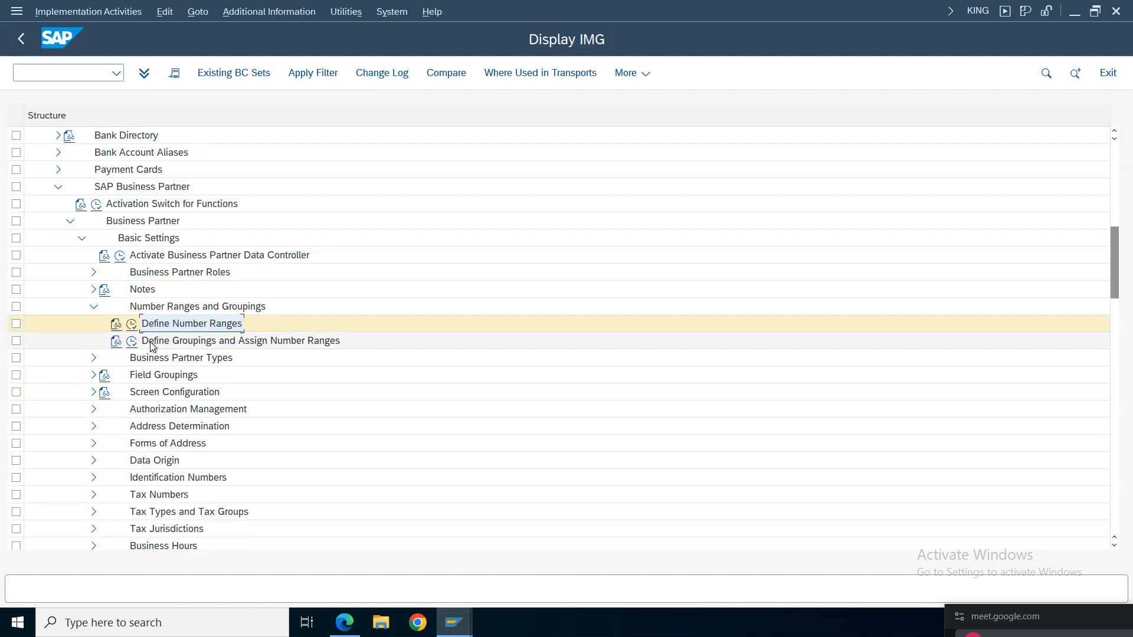
# Step: Open Define Groupings and Assign Number Ranges and position the BP groupings list at TEVD
pyautogui.click(133, 342)
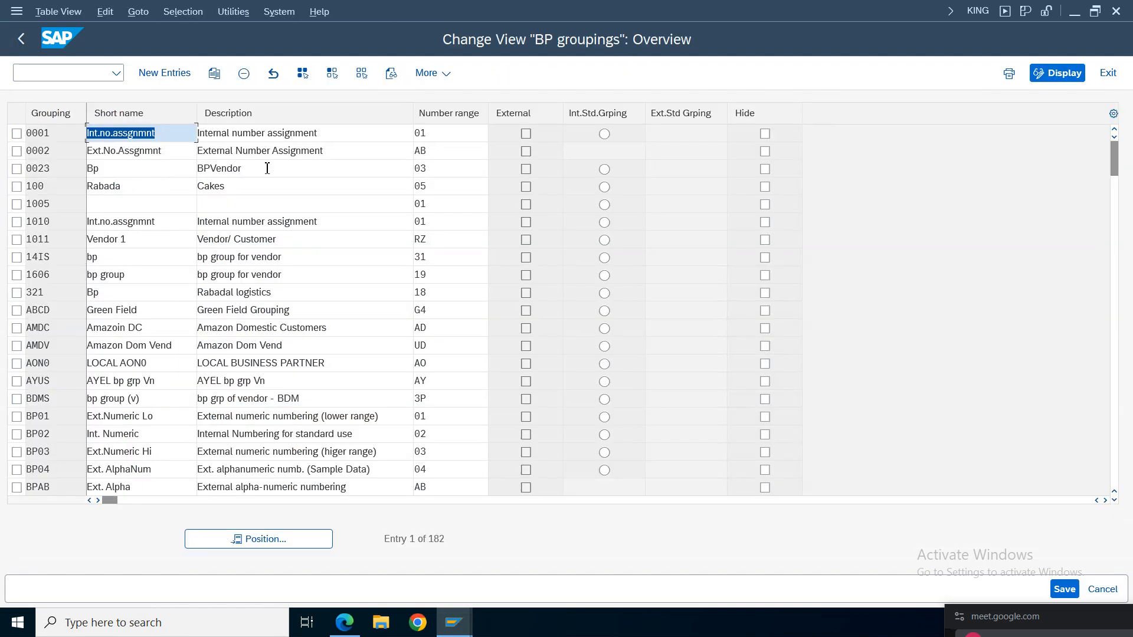
pyautogui.click(328, 544)
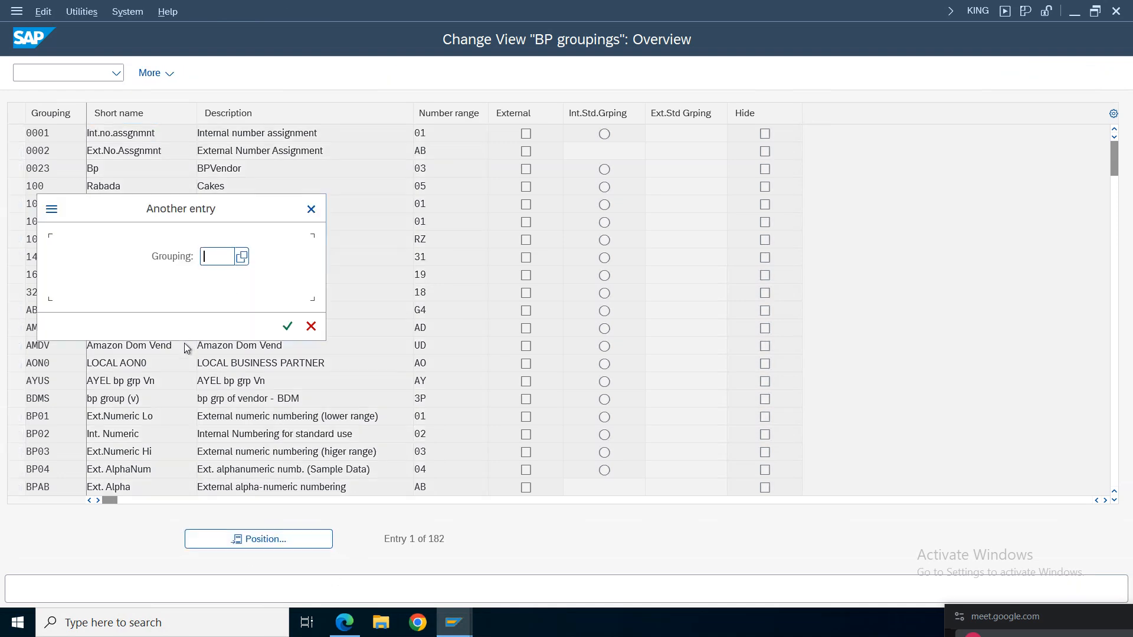
pyautogui.write('tevd')
pyautogui.press('Return')
# Step: Assign number range AY to BP grouping TH86, save it under the Telus Group customizing request, and return to the IMG structure
pyautogui.click(448, 132)
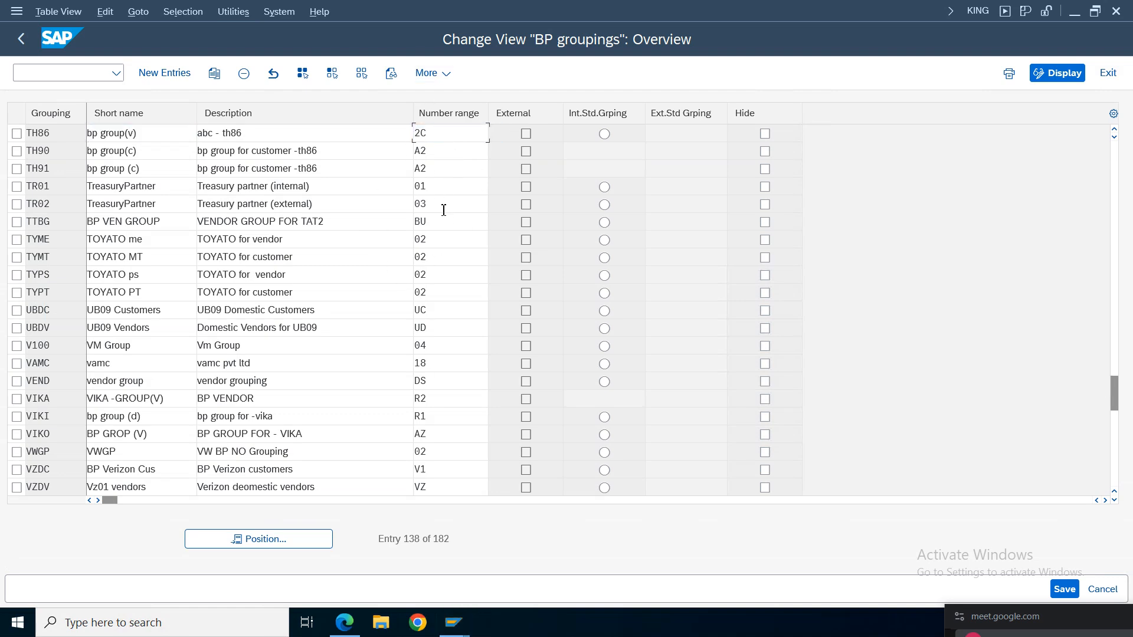
pyautogui.press('BackSpace')
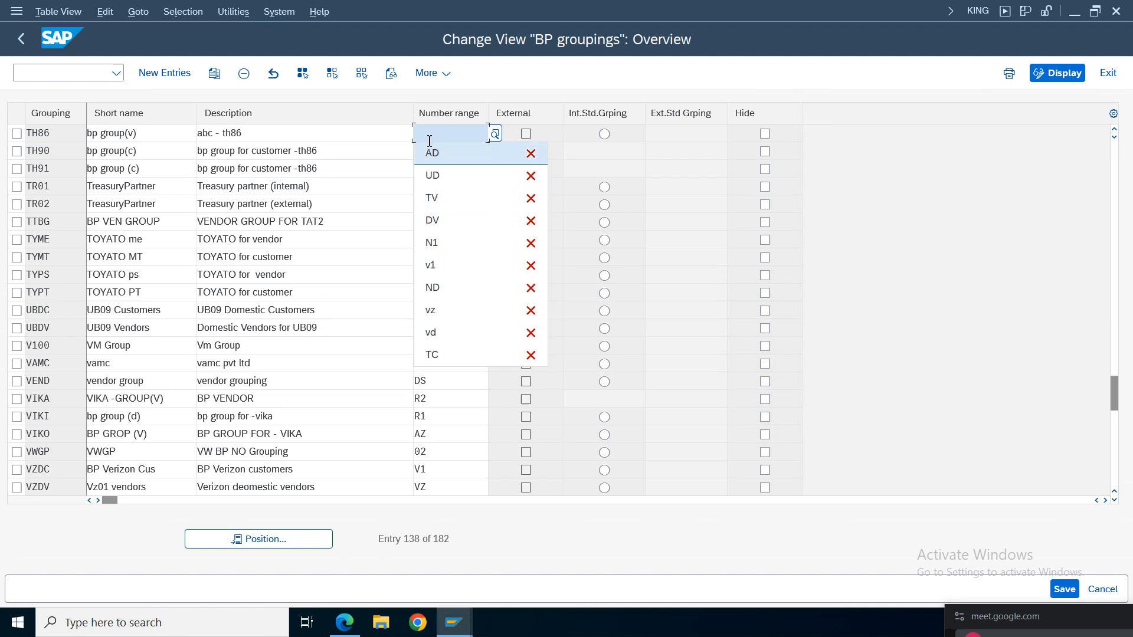
pyautogui.click(432, 134)
pyautogui.write('av')
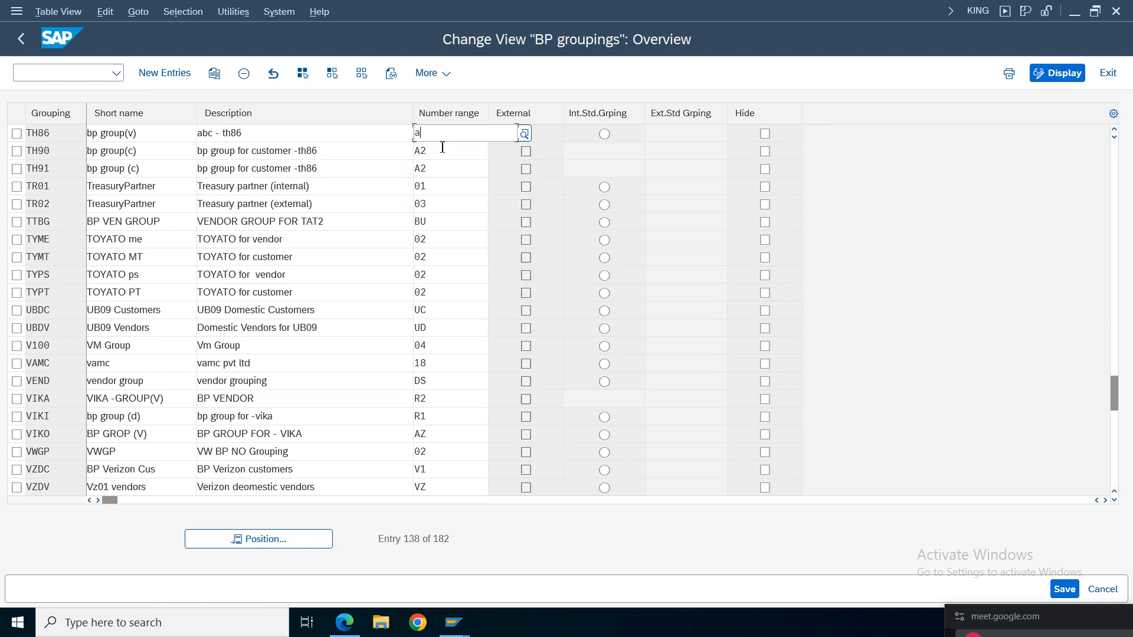
pyautogui.click(440, 196)
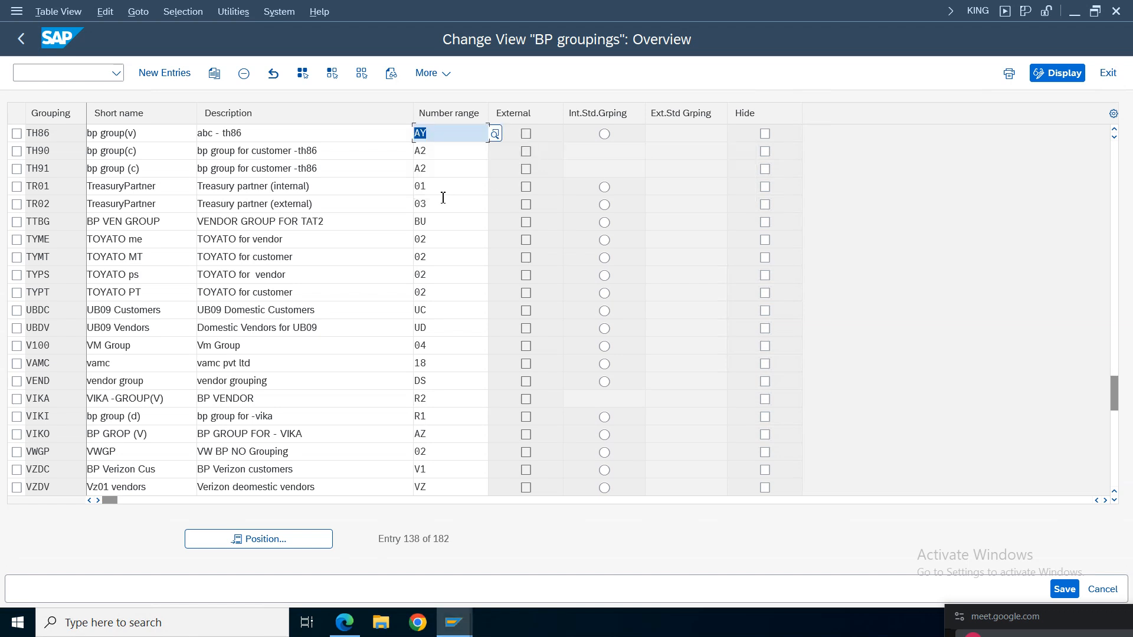
pyautogui.click(1065, 589)
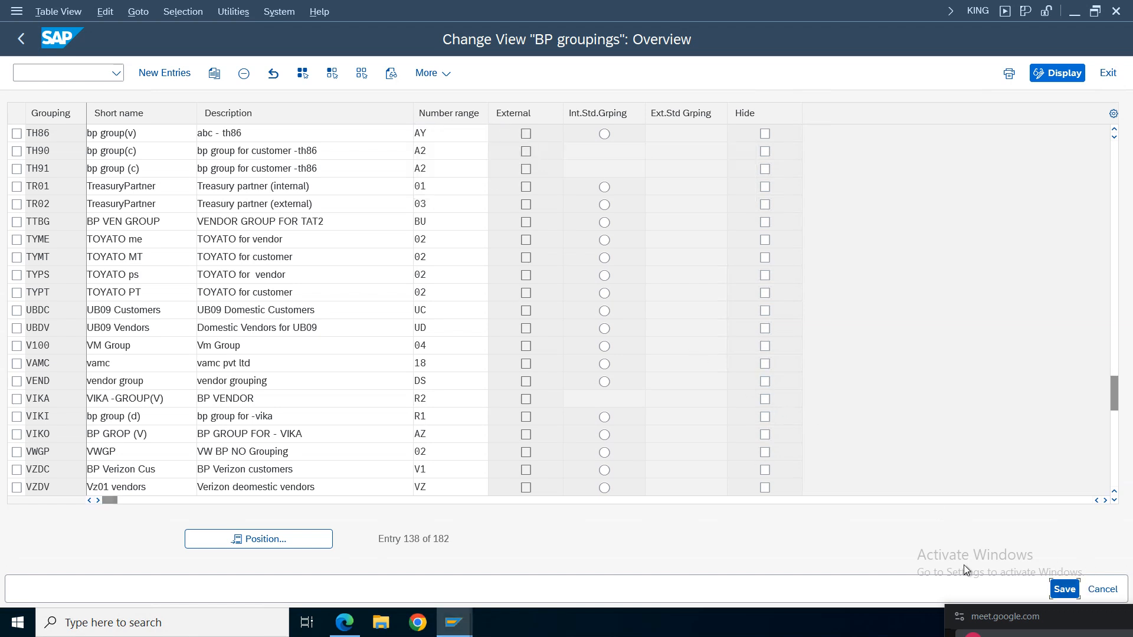
pyautogui.click(378, 328)
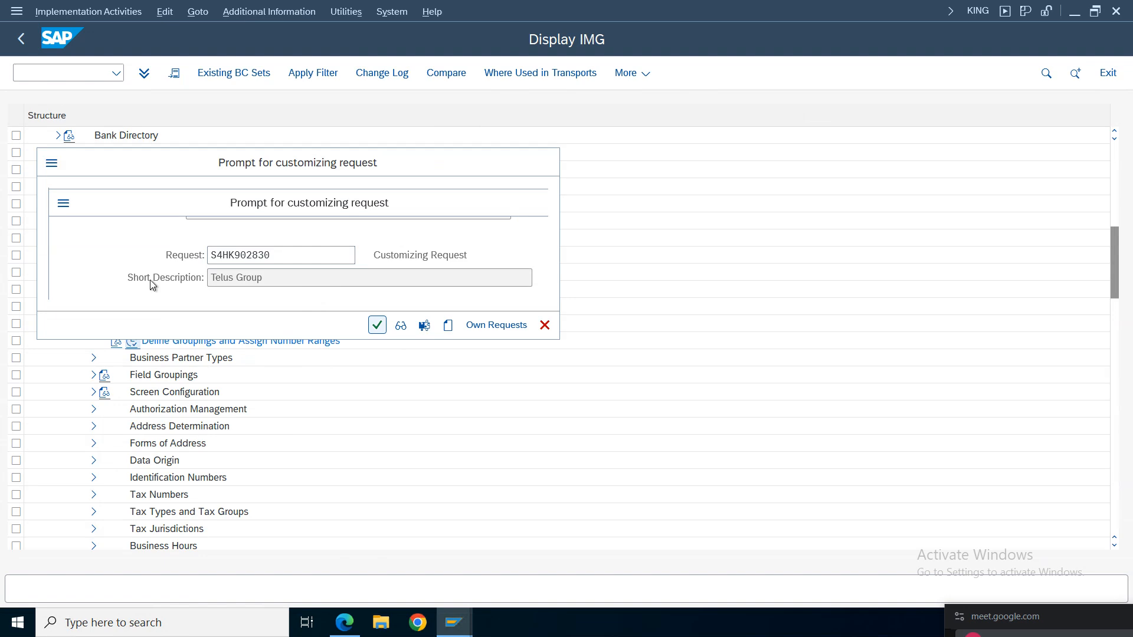
pyautogui.press('F3')
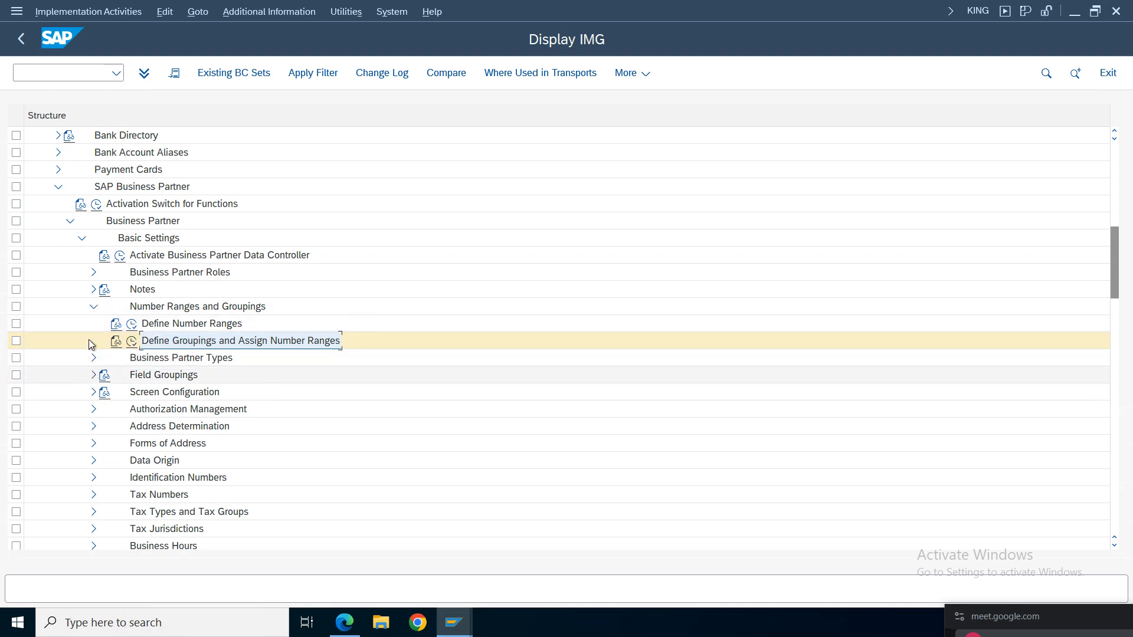
# Step: Collapse the SAP Business Partner branch and expand Master Data Synchronization down to Customer/Vendor Integration
pyautogui.click(93, 306)
pyautogui.click(58, 187)
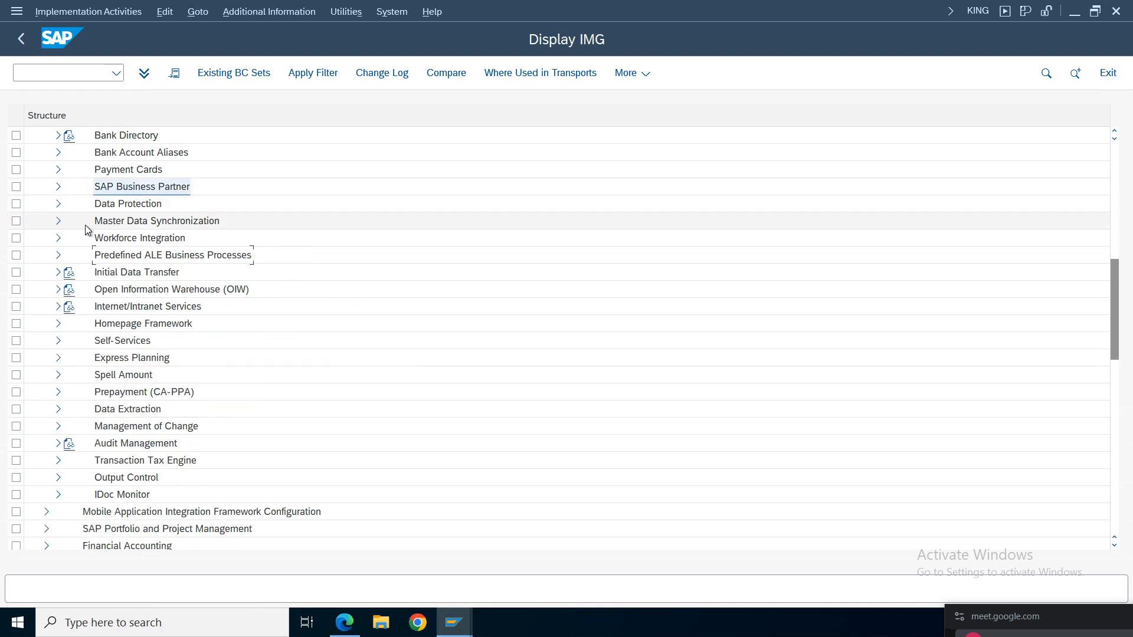
pyautogui.click(58, 221)
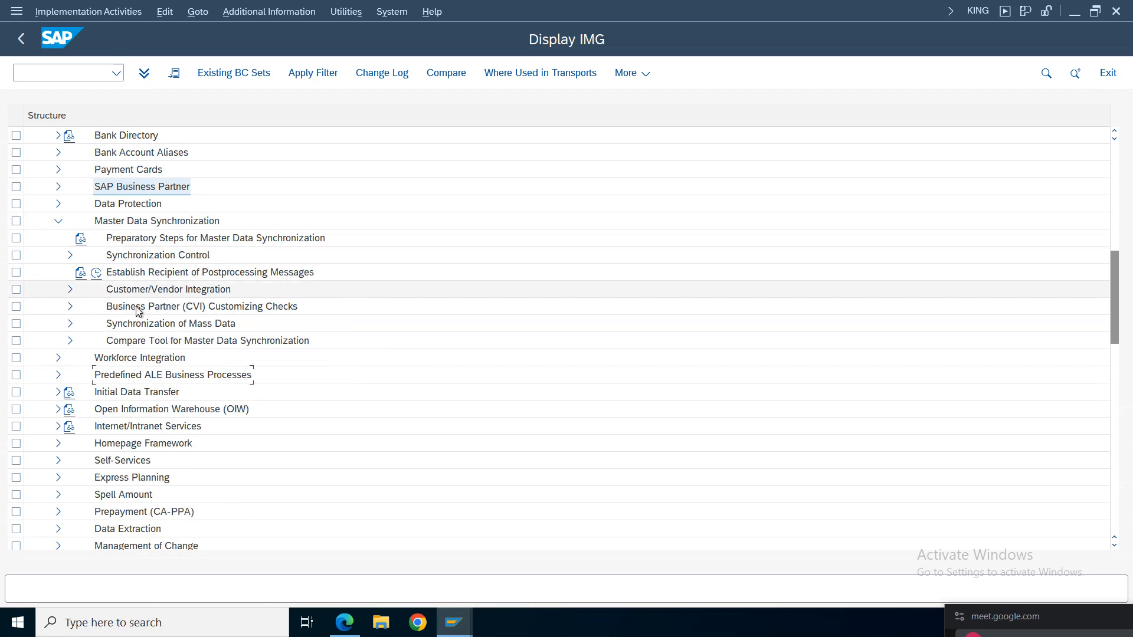
pyautogui.click(137, 290)
pyautogui.click(69, 289)
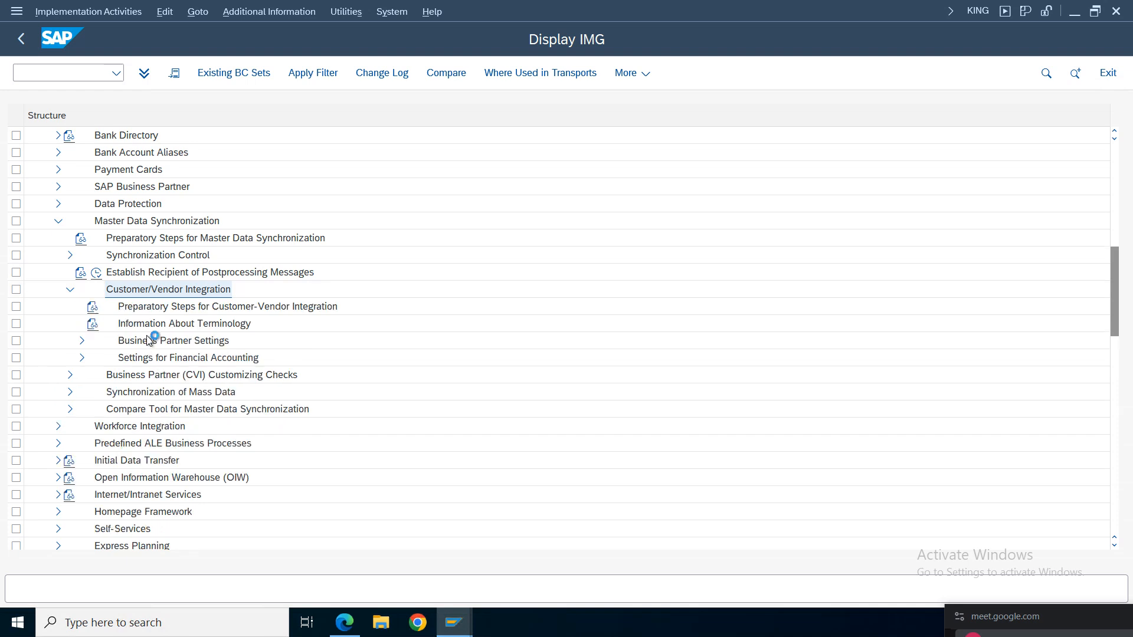
# Step: Expand Business Partner Settings to the vendor integration key assignments and open the assignment of account groups and grouping
pyautogui.click(82, 341)
pyautogui.click(93, 375)
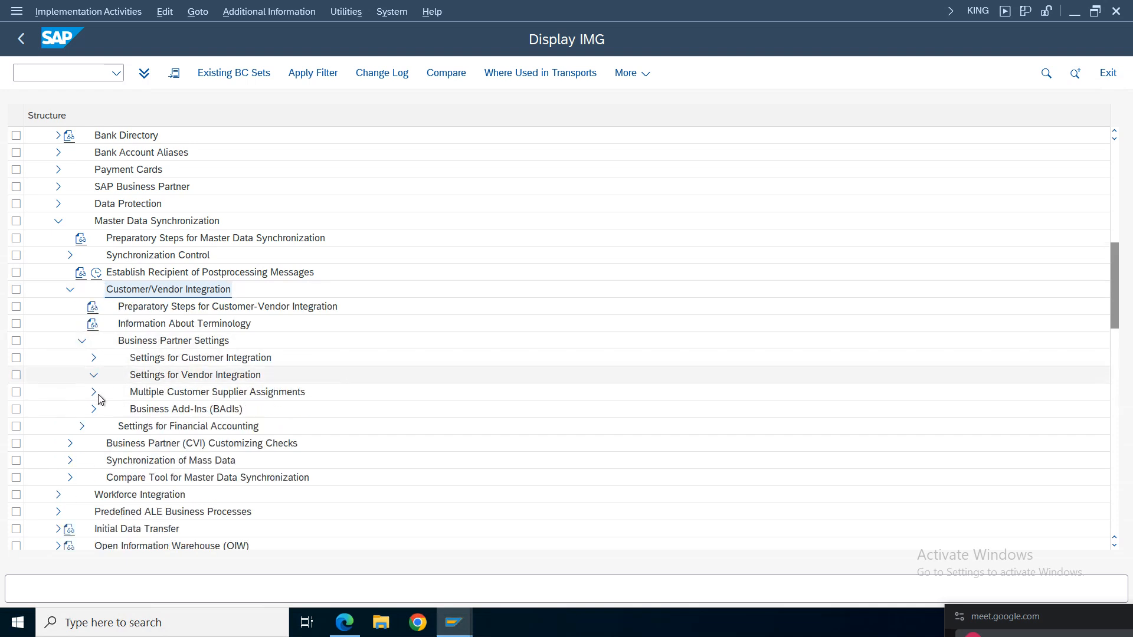
pyautogui.click(118, 443)
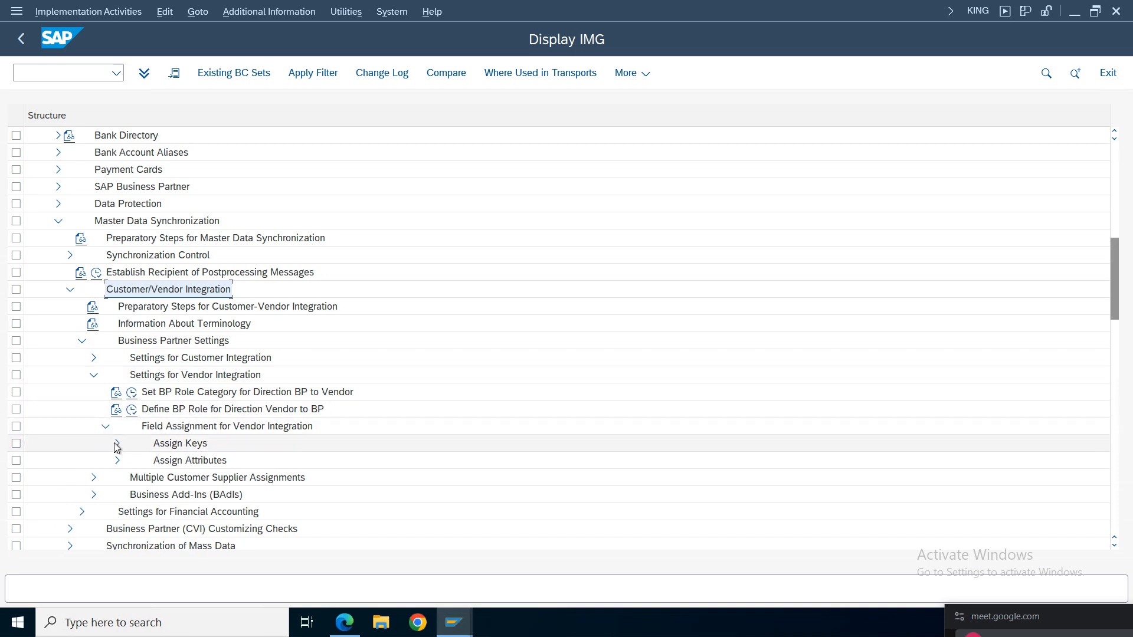
pyautogui.click(156, 462)
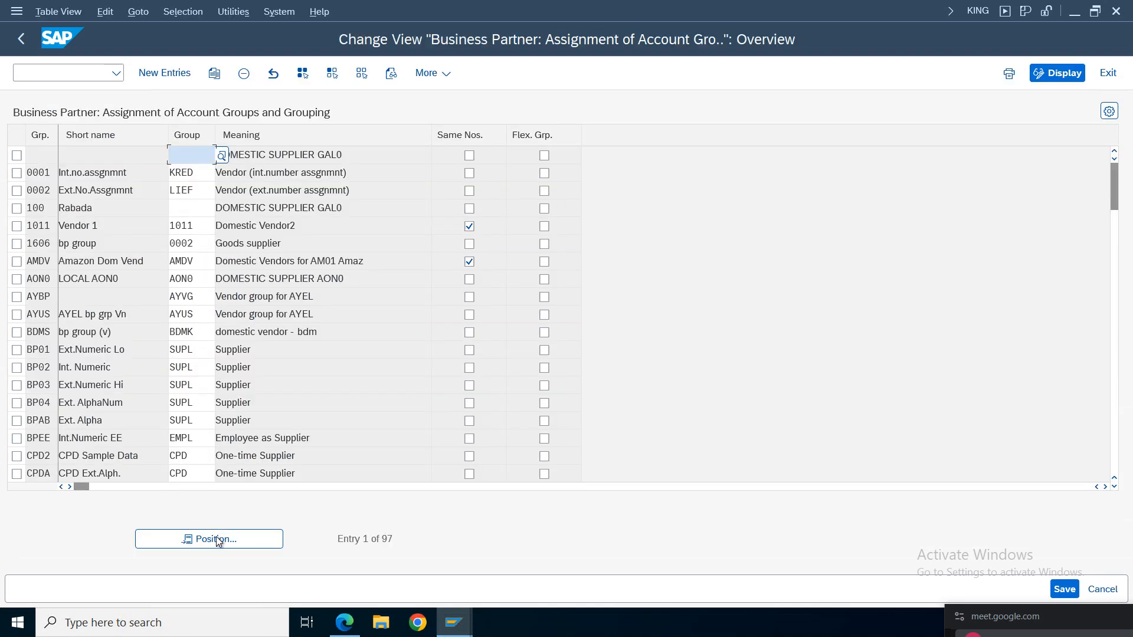
# Step: Try to assign account group KRED to grouping 1011, then clear its account group and Same Nos. option
pyautogui.hotkey('ctrl', 's')
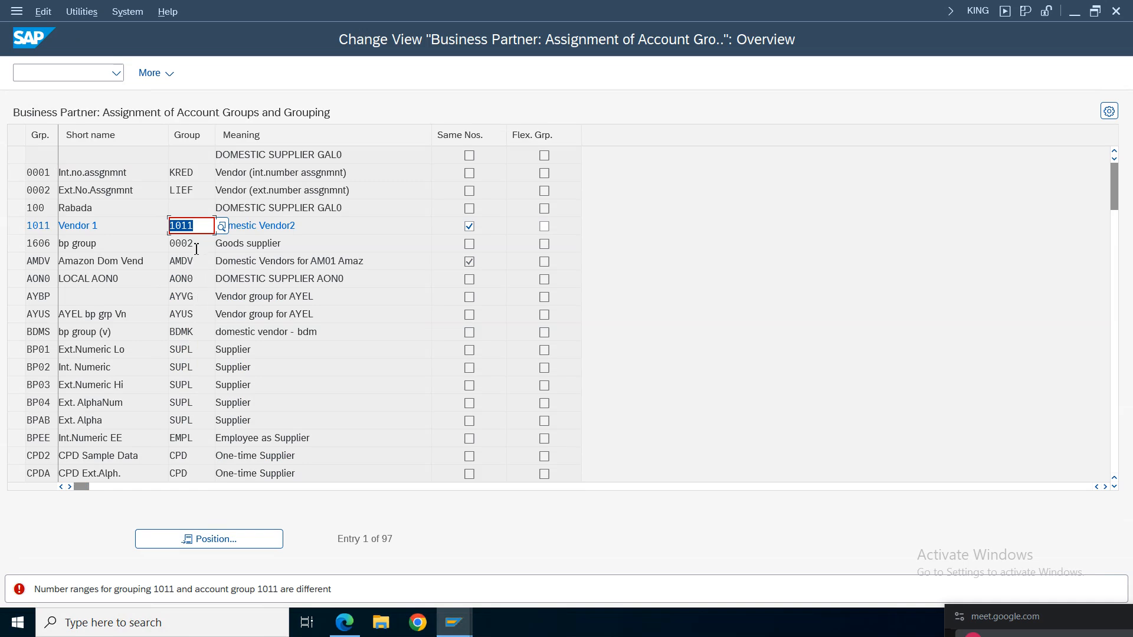
pyautogui.write('kred')
pyautogui.press('Return')
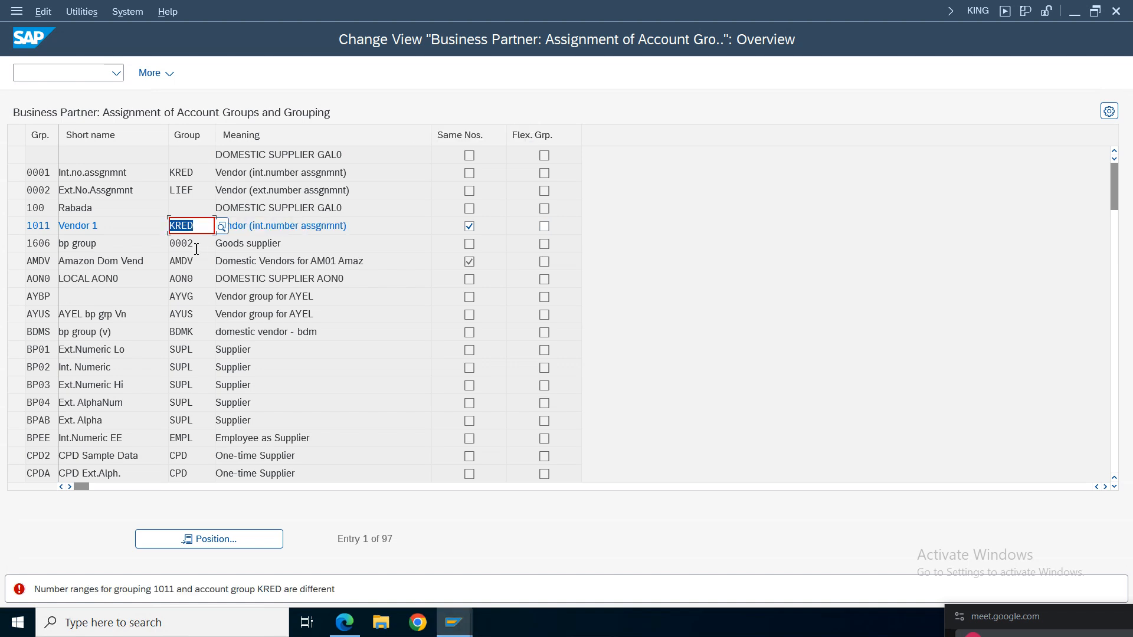
pyautogui.press('BackSpace')
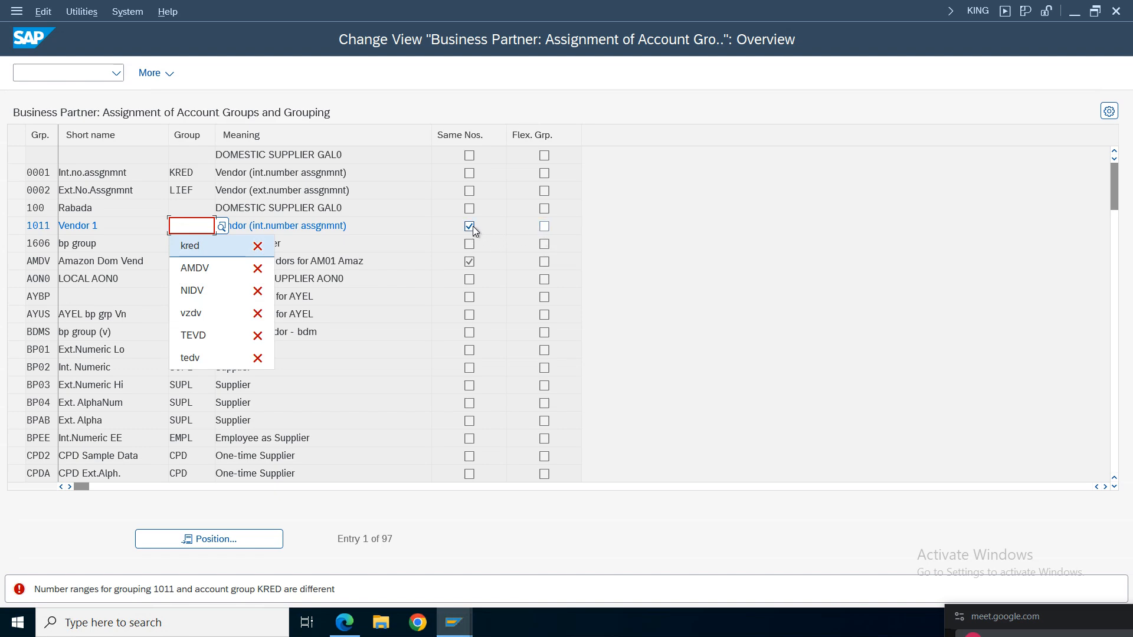
pyautogui.press('Return')
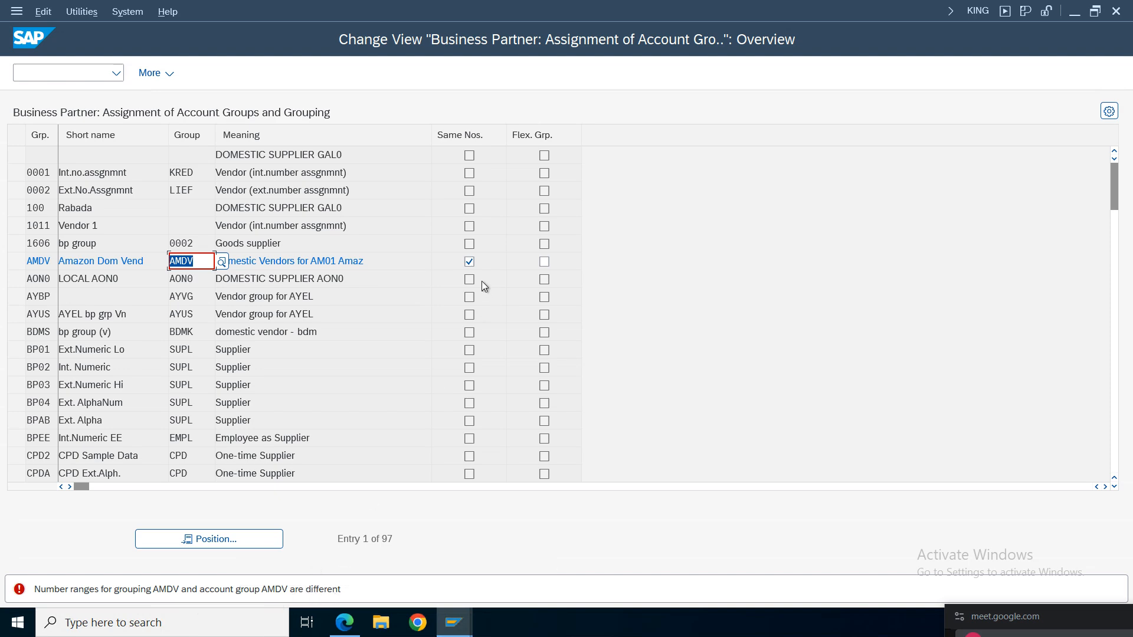
# Step: Clear the Same Nos. option for grouping AMDV and position the list at TEDV
pyautogui.click(470, 264)
pyautogui.press('Return')
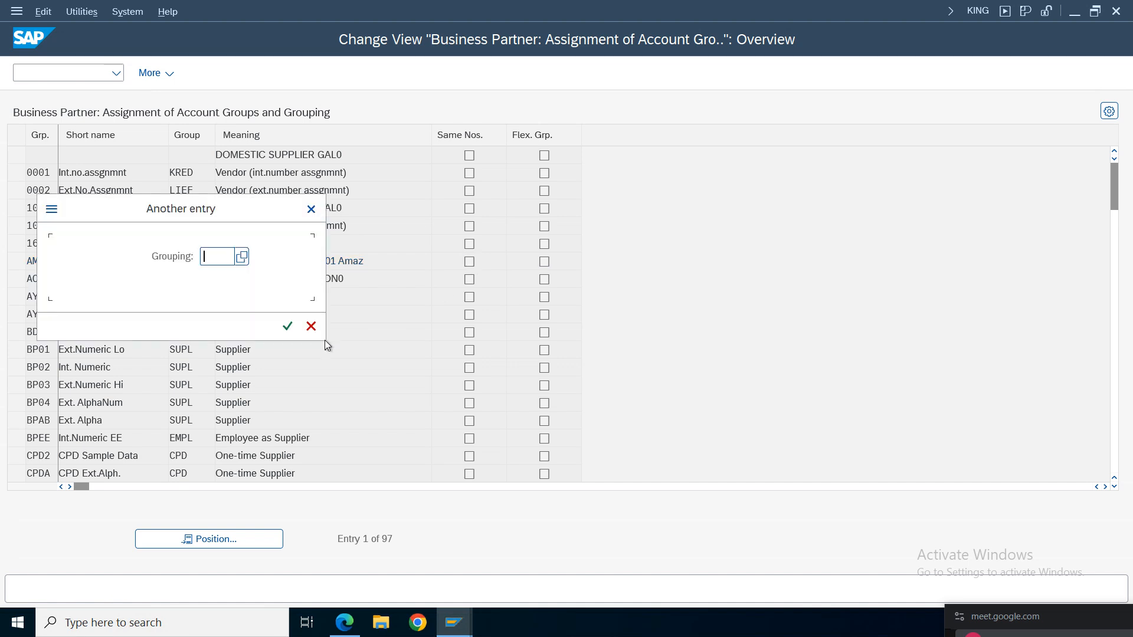
pyautogui.write('TEDV')
pyautogui.press('Return')
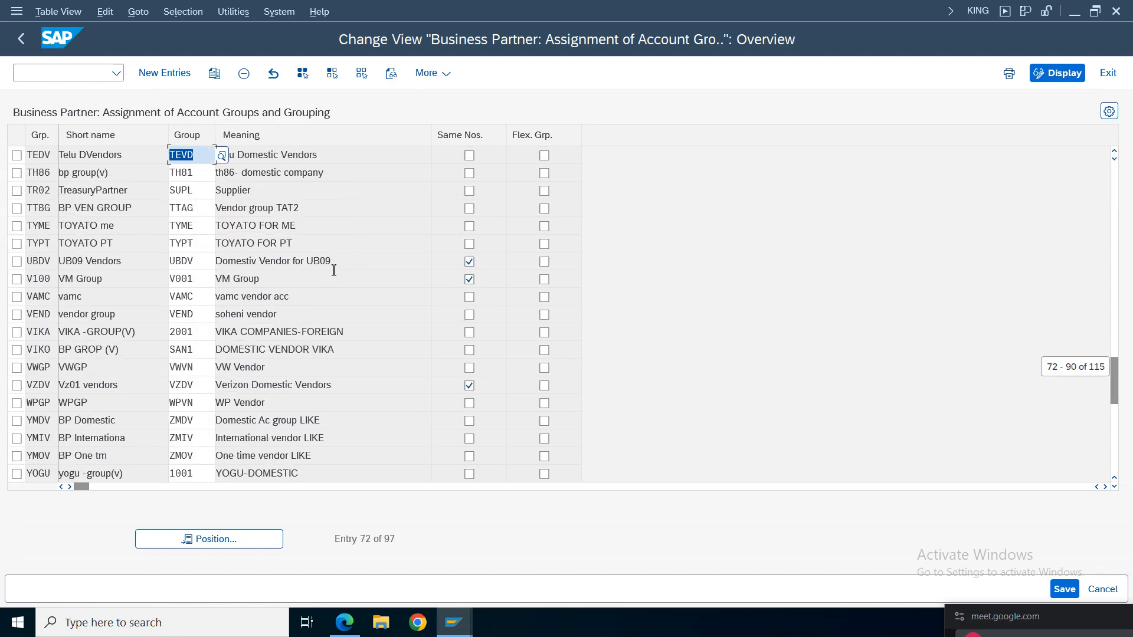
# Step: Try the Same Nos. option on TEDV, then clear it for TEDV, UBDV, V100 and VZDV and save
pyautogui.click(469, 156)
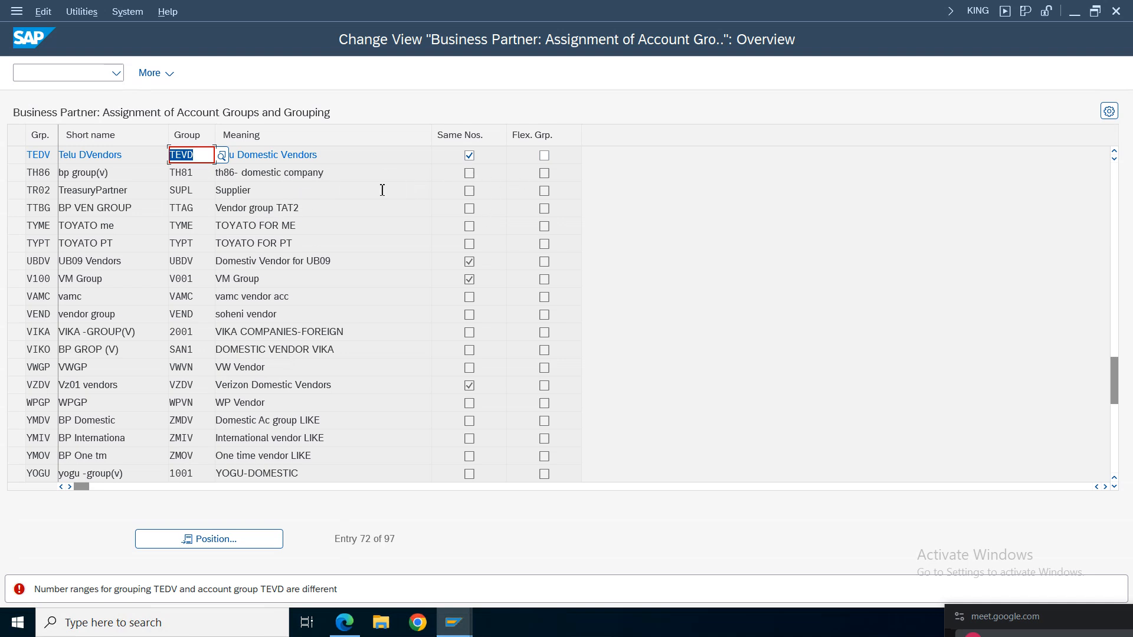
pyautogui.click(469, 156)
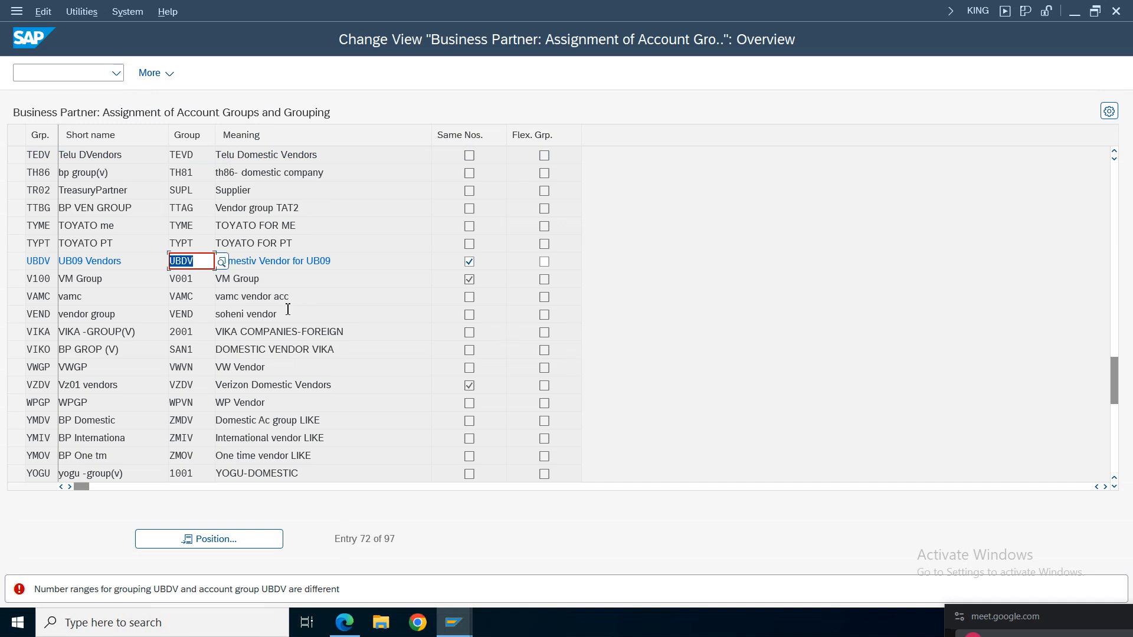
pyautogui.click(470, 262)
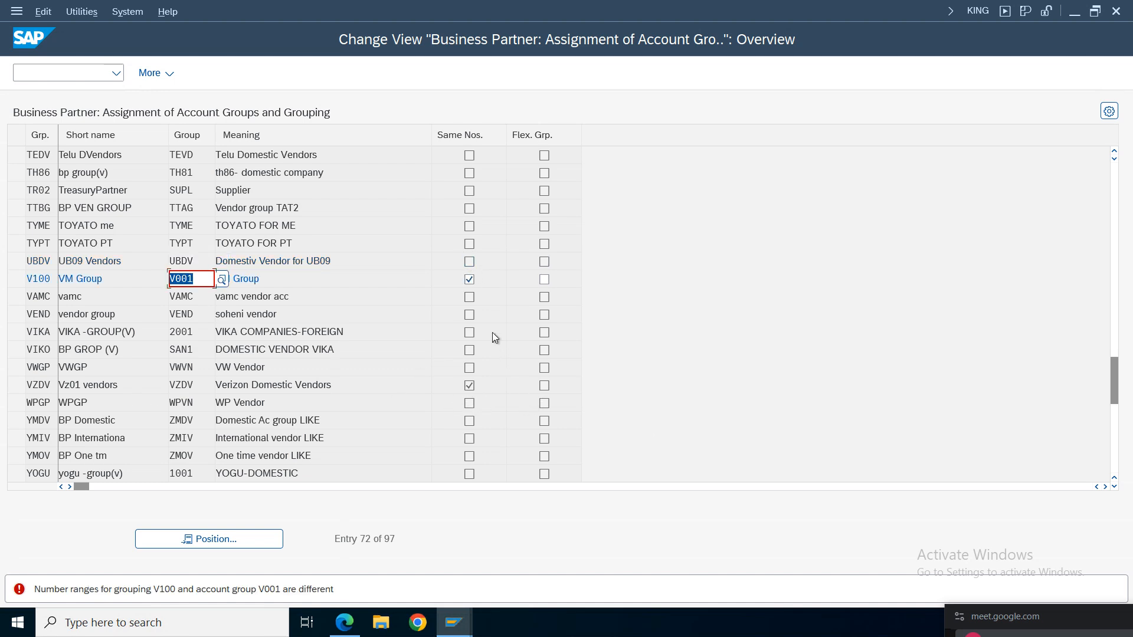
pyautogui.click(469, 279)
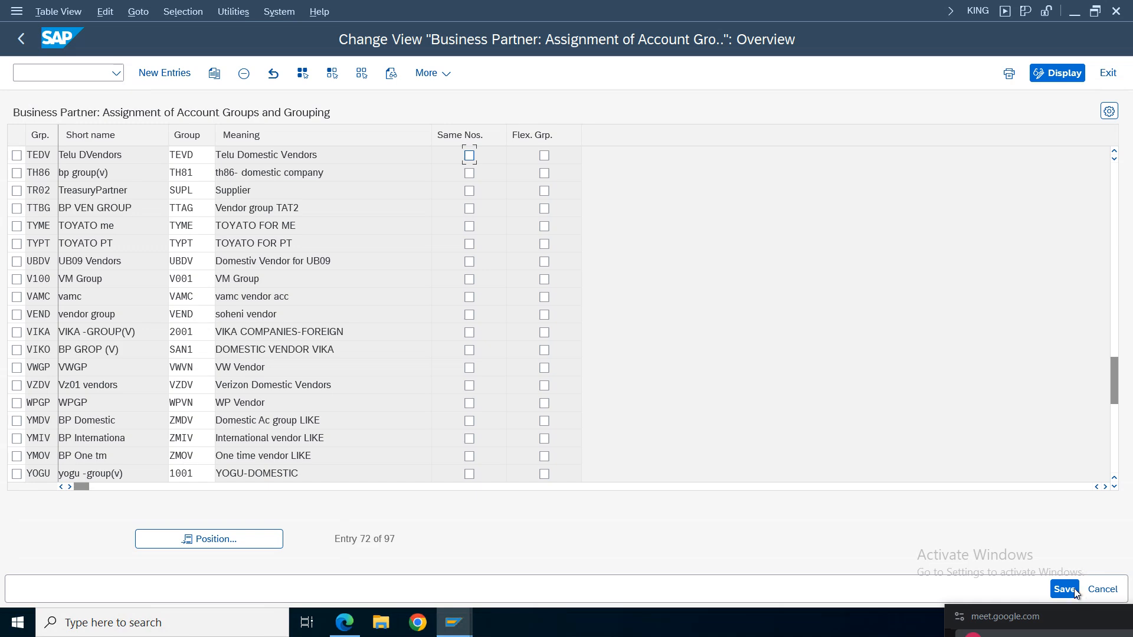
pyautogui.click(1069, 589)
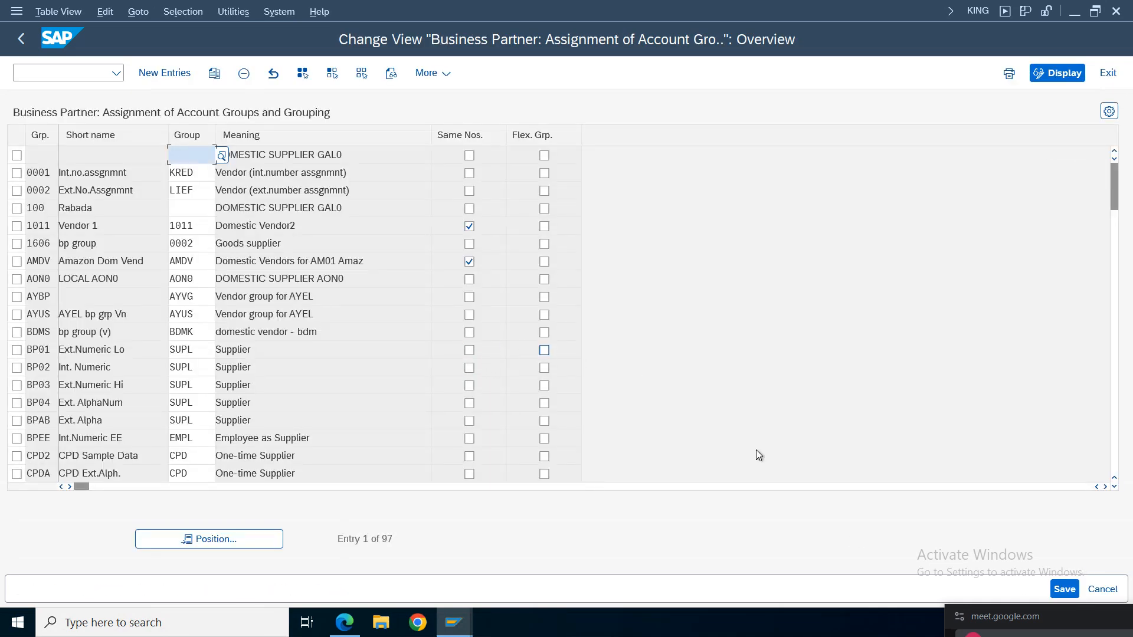
# Step: Try again to save the account group assignments with the Same Nos. option cleared for groupings 1011 and AMDV
pyautogui.click(1074, 592)
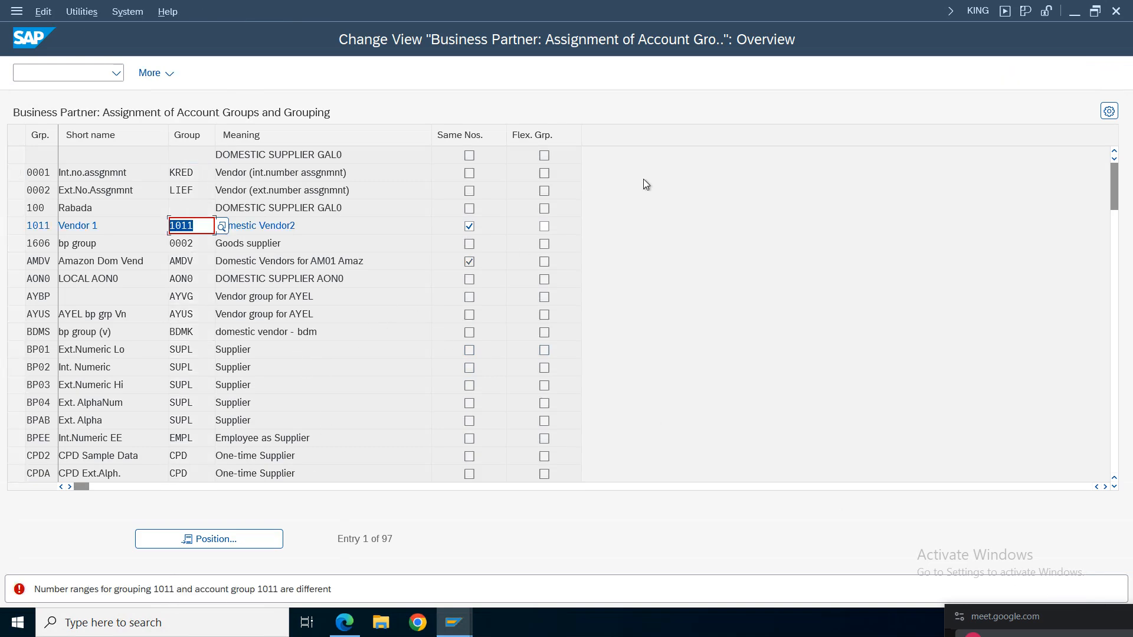
pyautogui.click(469, 226)
pyautogui.press('Return')
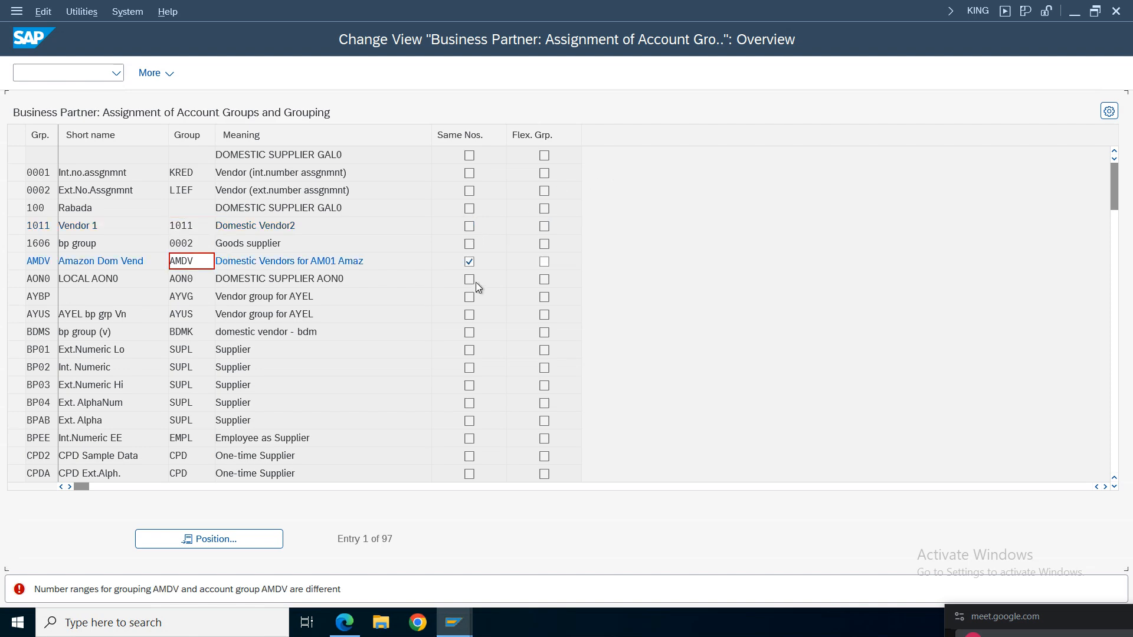
pyautogui.click(469, 261)
pyautogui.press('Return')
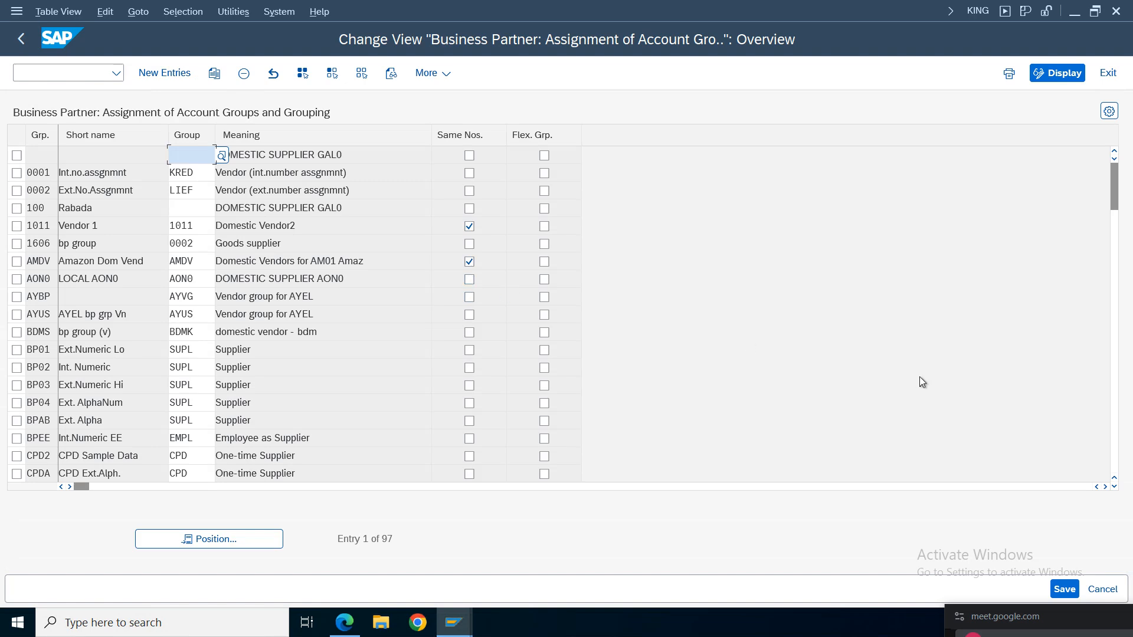
pyautogui.click(1065, 588)
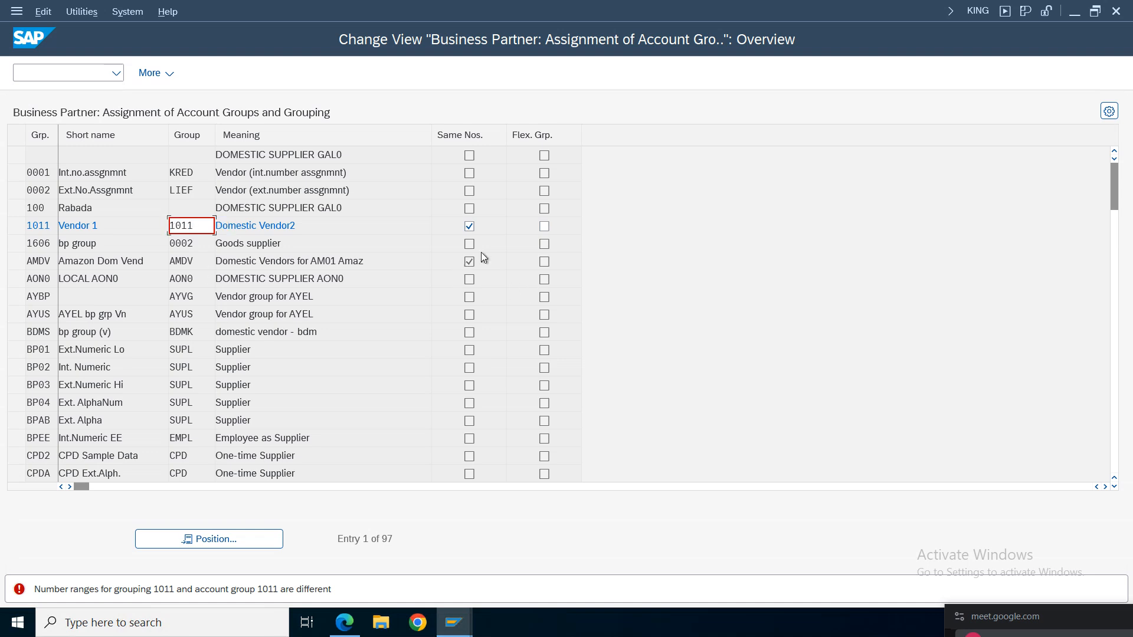
pyautogui.click(469, 226)
pyautogui.press('Return')
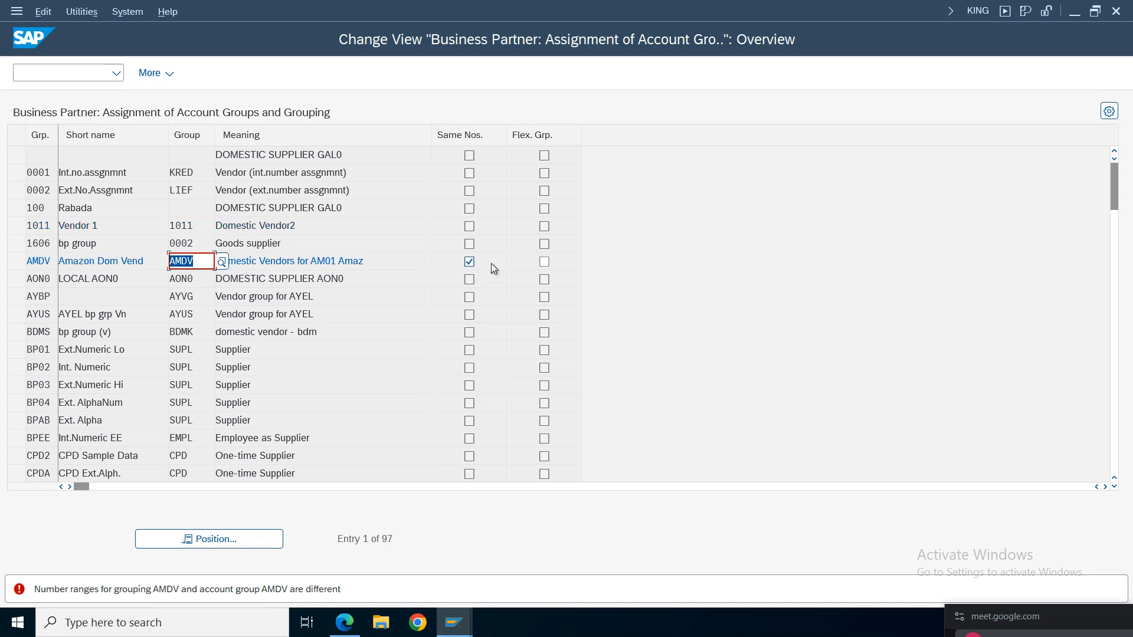
pyautogui.click(471, 260)
pyautogui.press('Return')
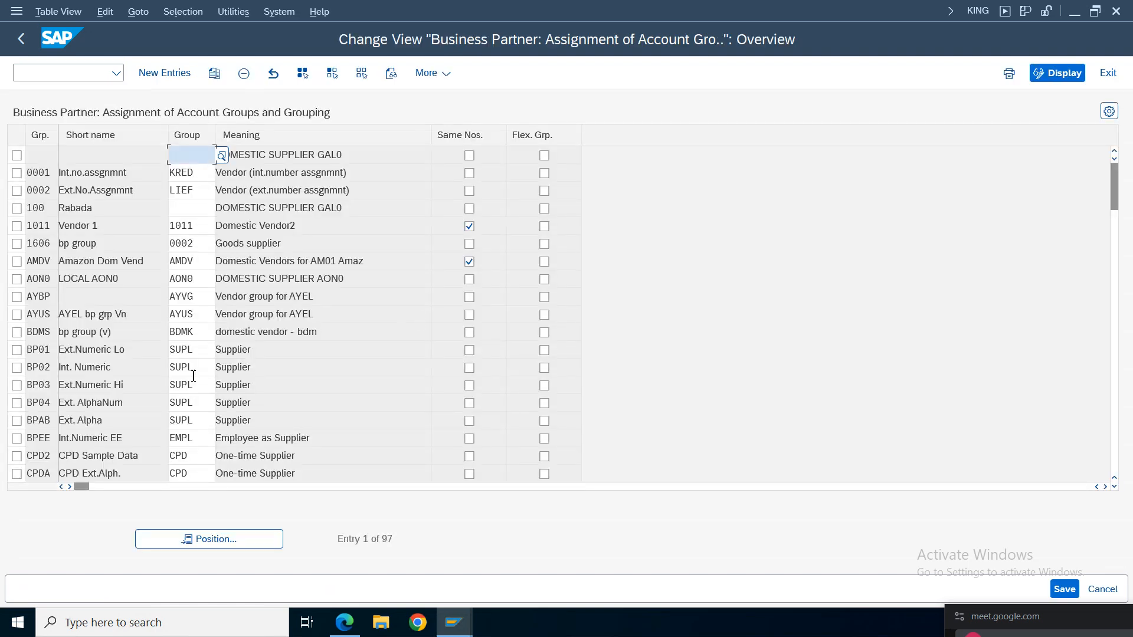
# Step: Clear the Same Nos. option for groupings 1011 and AMDV and position the list at JDOM
pyautogui.click(242, 345)
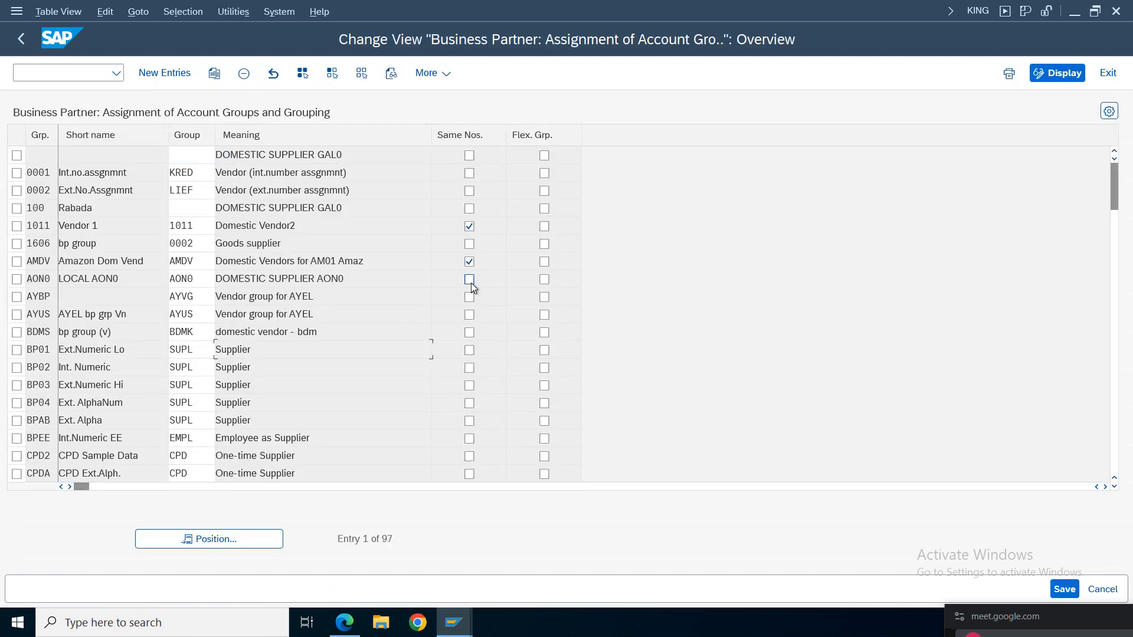
pyautogui.click(469, 226)
pyautogui.click(469, 261)
pyautogui.press('Return')
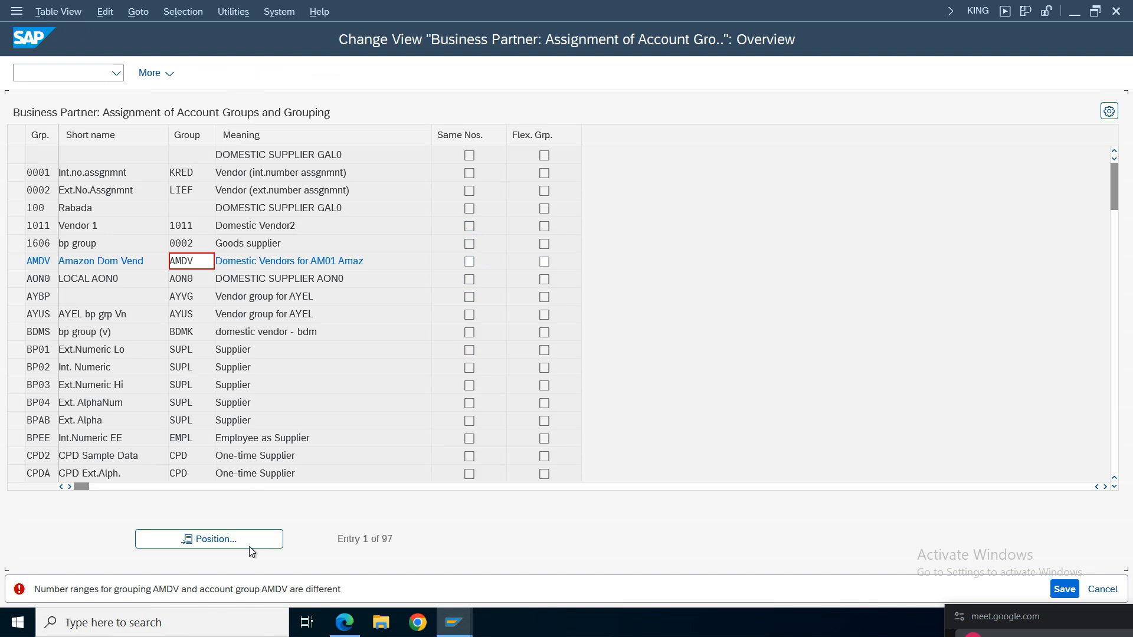
pyautogui.click(239, 540)
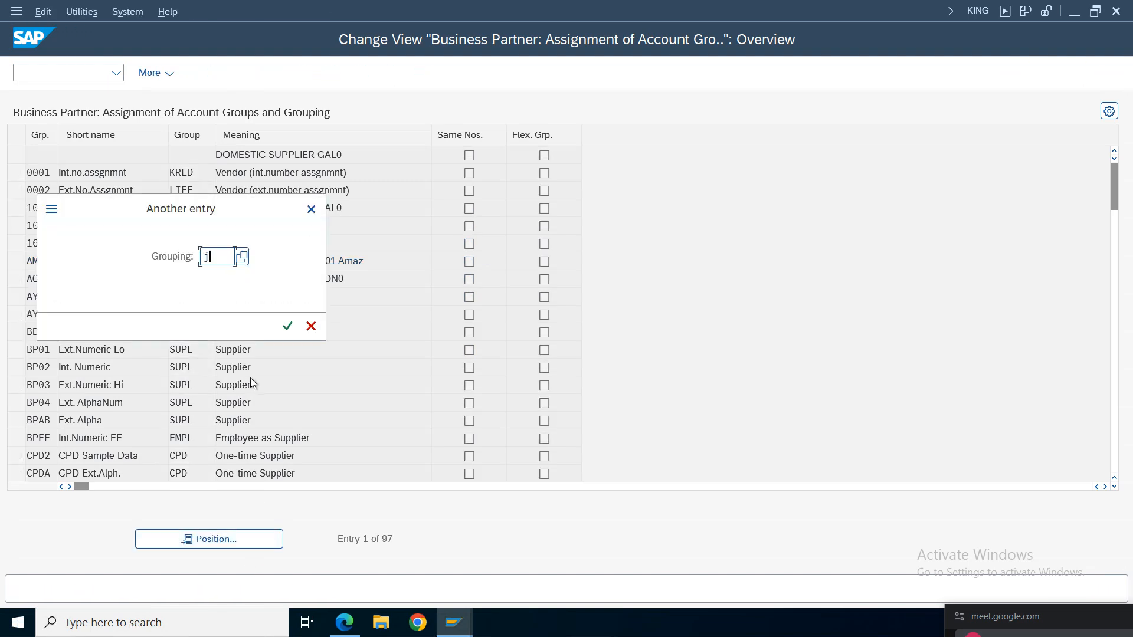
pyautogui.write('jdom')
pyautogui.press('Return')
# Step: Clear the Same Nos. option for groupings JDOM, JFRN and NIDV, try to save, and reopen the assignment view
pyautogui.click(469, 155)
pyautogui.press('Return')
pyautogui.click(469, 173)
pyautogui.press('Return')
pyautogui.click(469, 385)
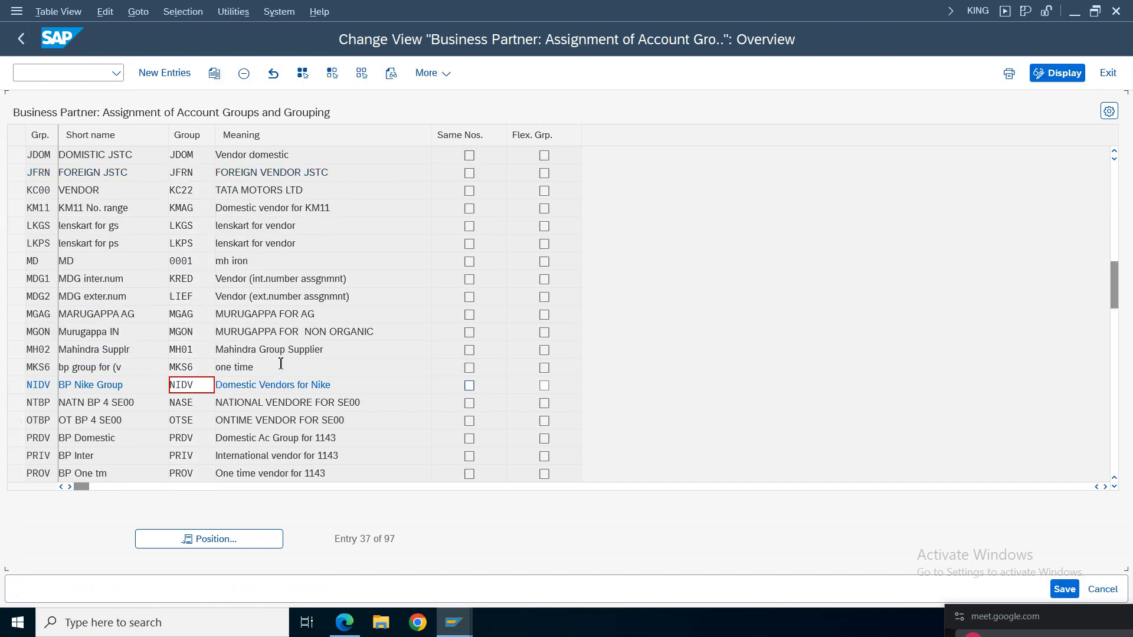
pyautogui.press('Return')
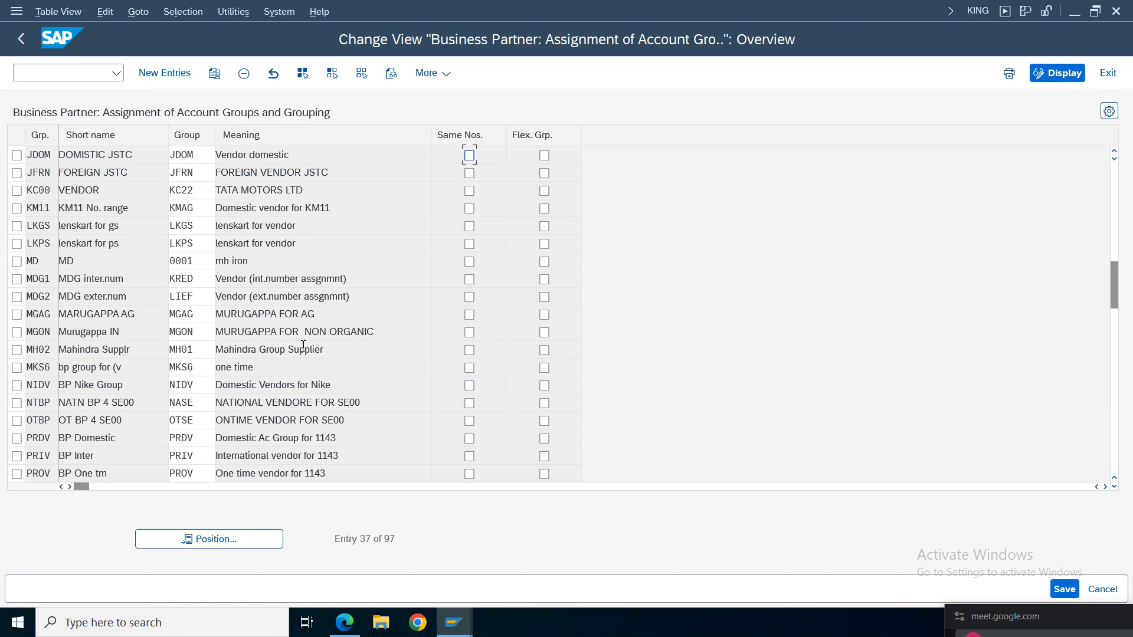
pyautogui.click(1064, 589)
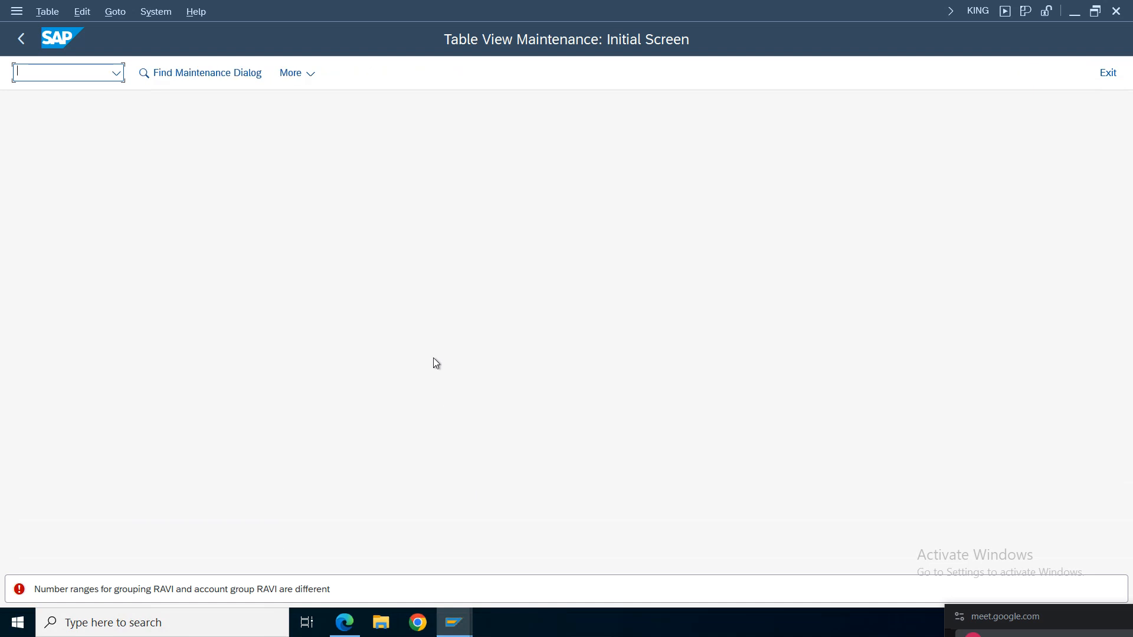
pyautogui.press('Return')
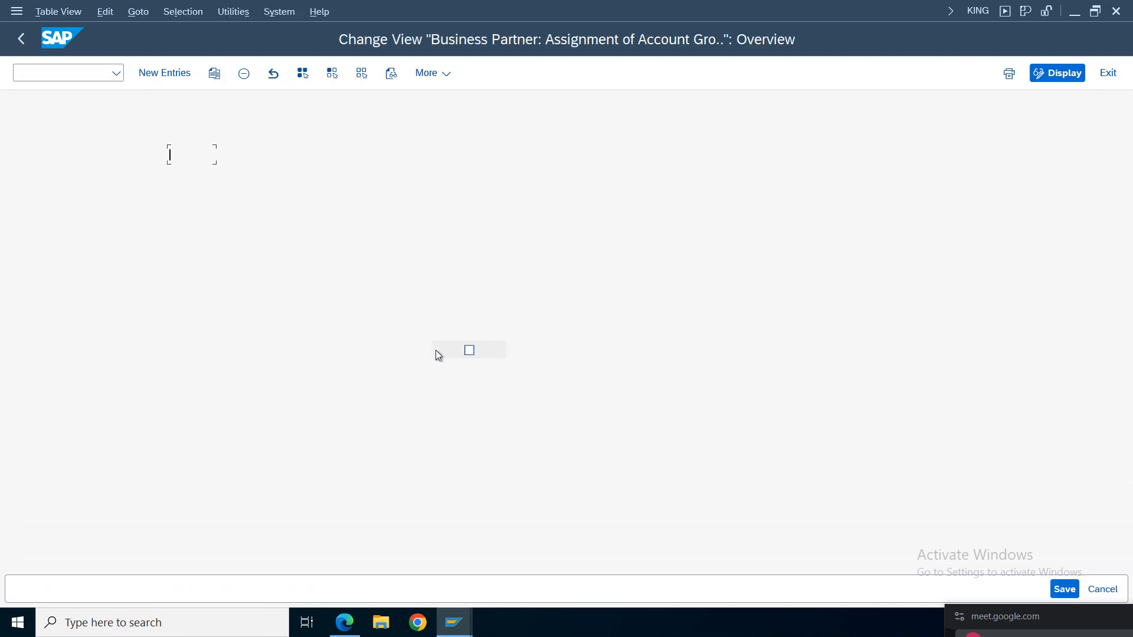
# Step: Clear the Same Nos. option for groupings AMDV, 1011 and JDOM in the account group assignments
pyautogui.click(470, 263)
pyautogui.press('Return')
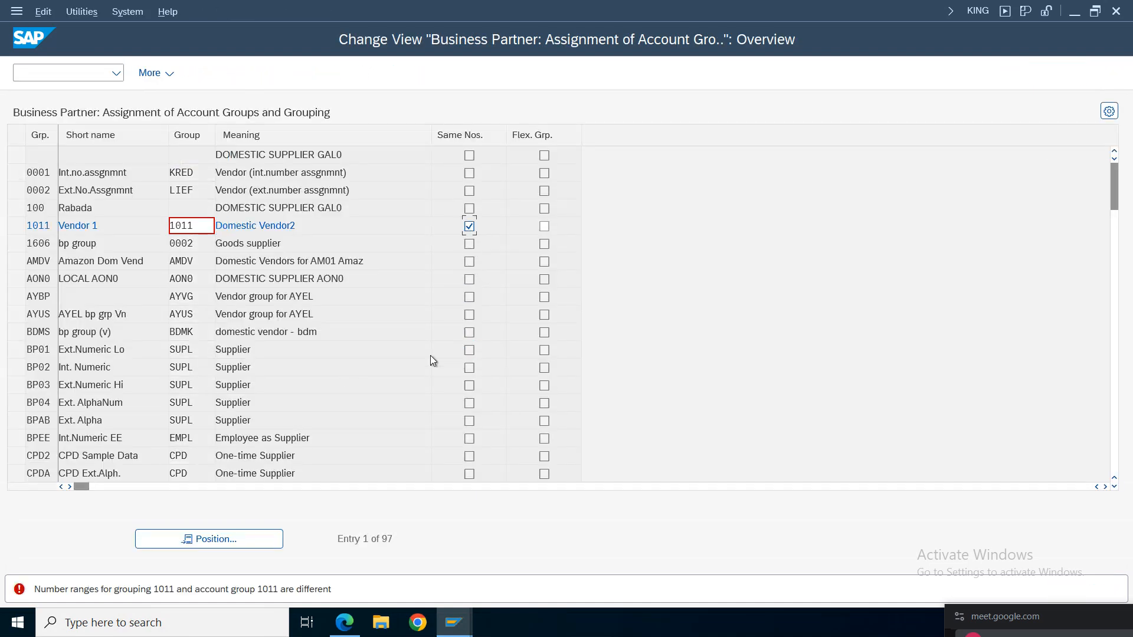
pyautogui.press('Return')
pyautogui.scroll(-6, 284, 394)
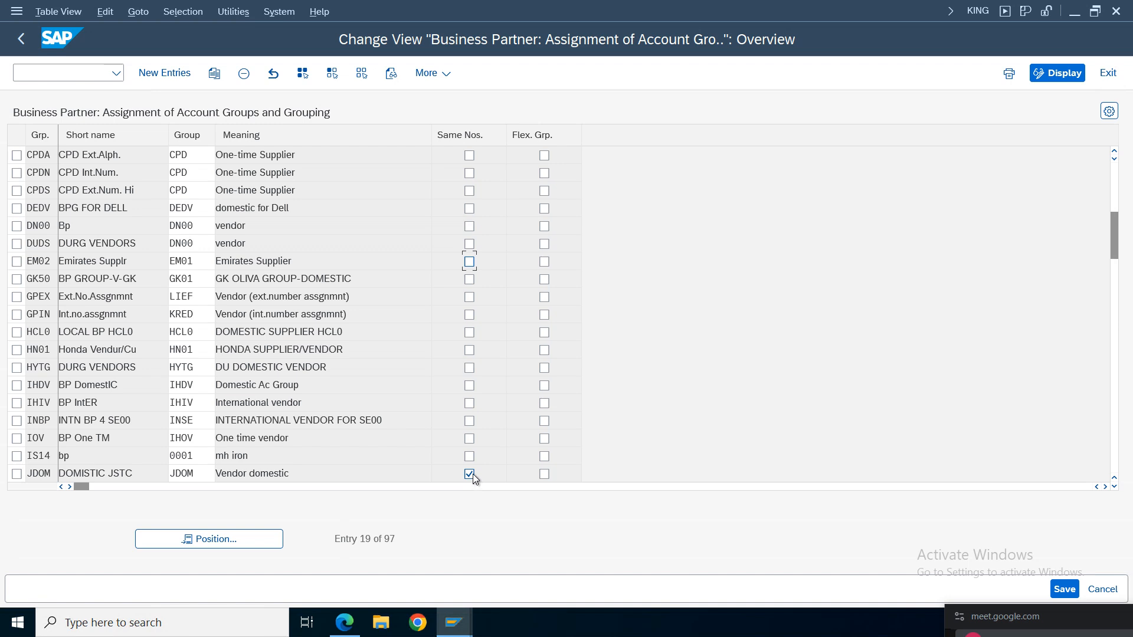
pyautogui.scroll(-6, 493, 464)
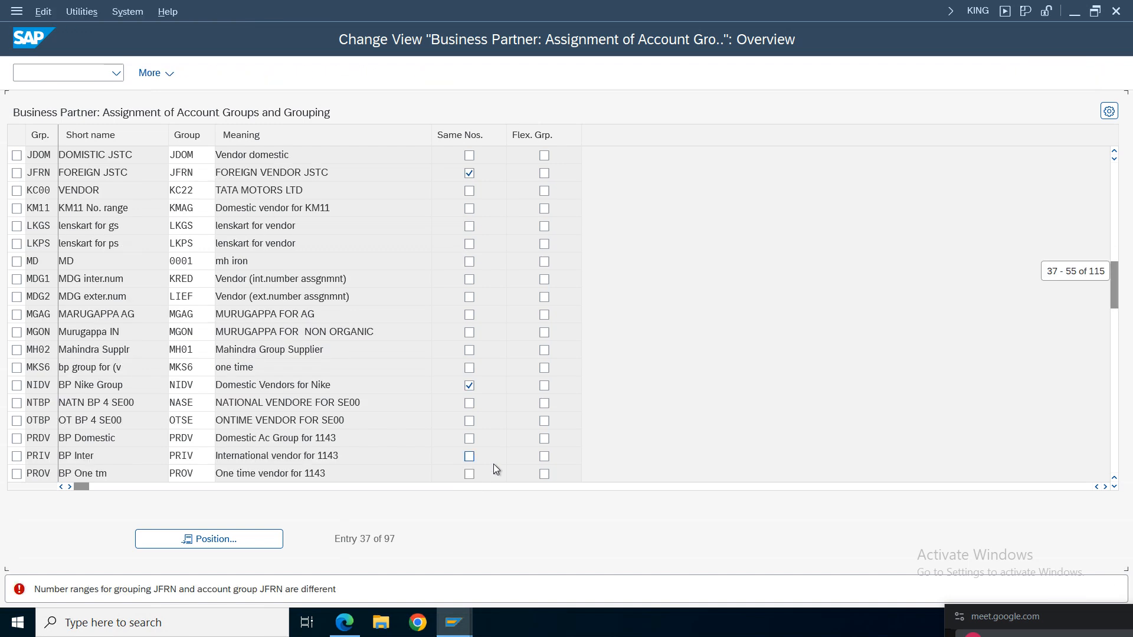
# Step: Clear the Same Nos. option for groupings JFRN, NIDV and RAVI
pyautogui.click(469, 173)
pyautogui.press('Return')
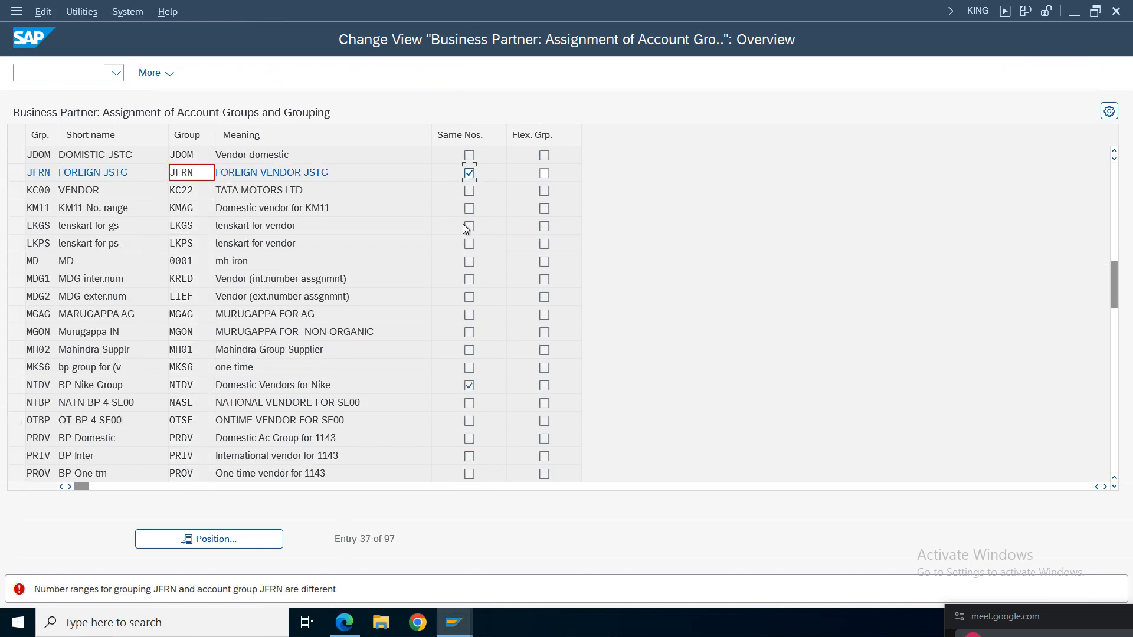
pyautogui.click(469, 386)
pyautogui.press('Return')
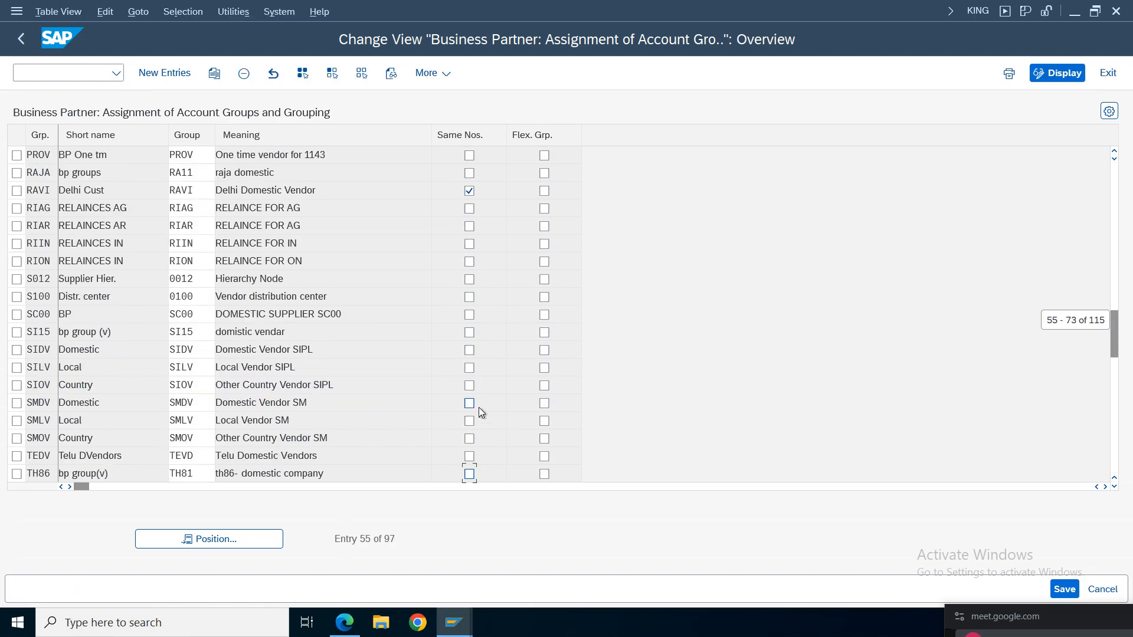
pyautogui.click(469, 191)
pyautogui.press('Return')
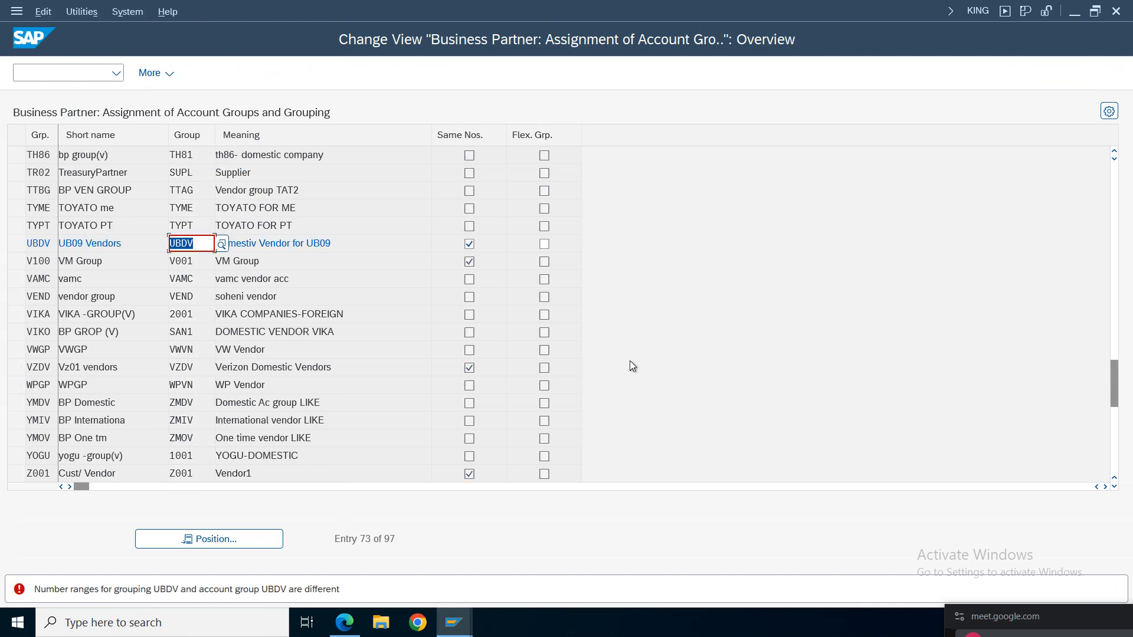
# Step: Clear the Same Nos. option for groupings UBDV, V100 and VZDV
pyautogui.click(469, 244)
pyautogui.press('Return')
pyautogui.click(469, 261)
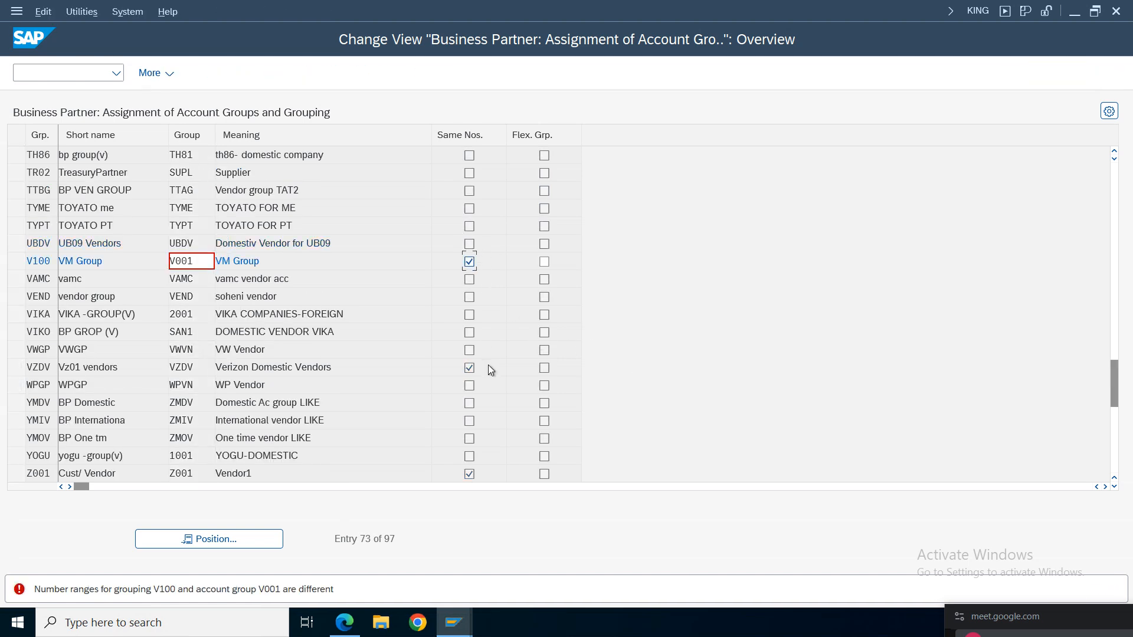
pyautogui.press('Return')
pyautogui.click(469, 367)
pyautogui.press('Return')
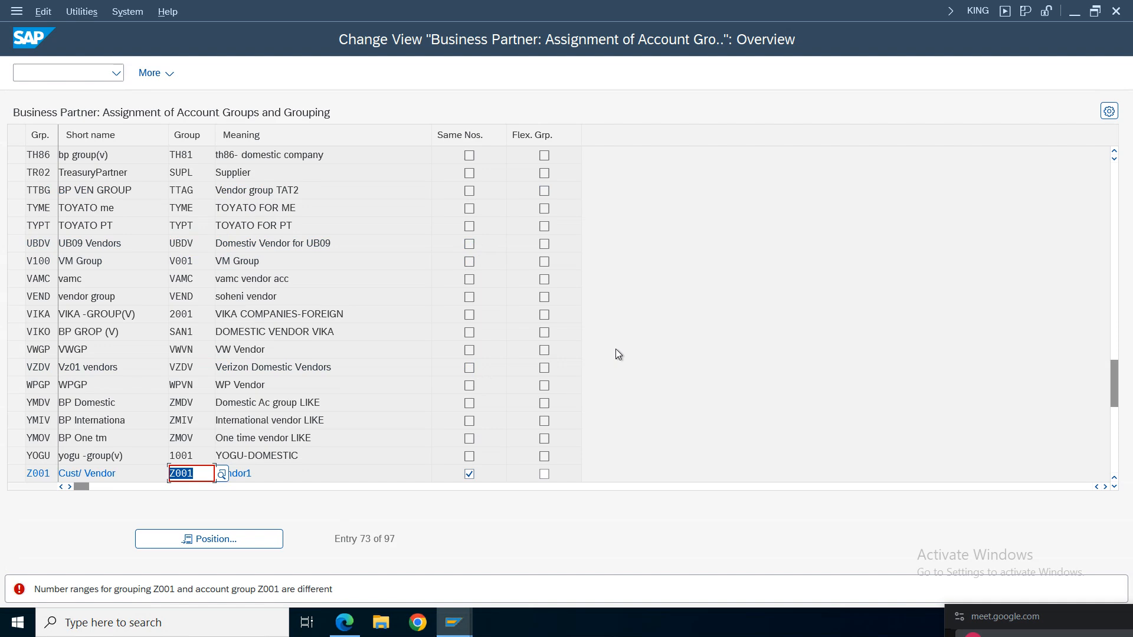
# Step: Clear the Same Nos. option for grouping Z001 and save the account group assignments
pyautogui.click(469, 474)
pyautogui.press('Return')
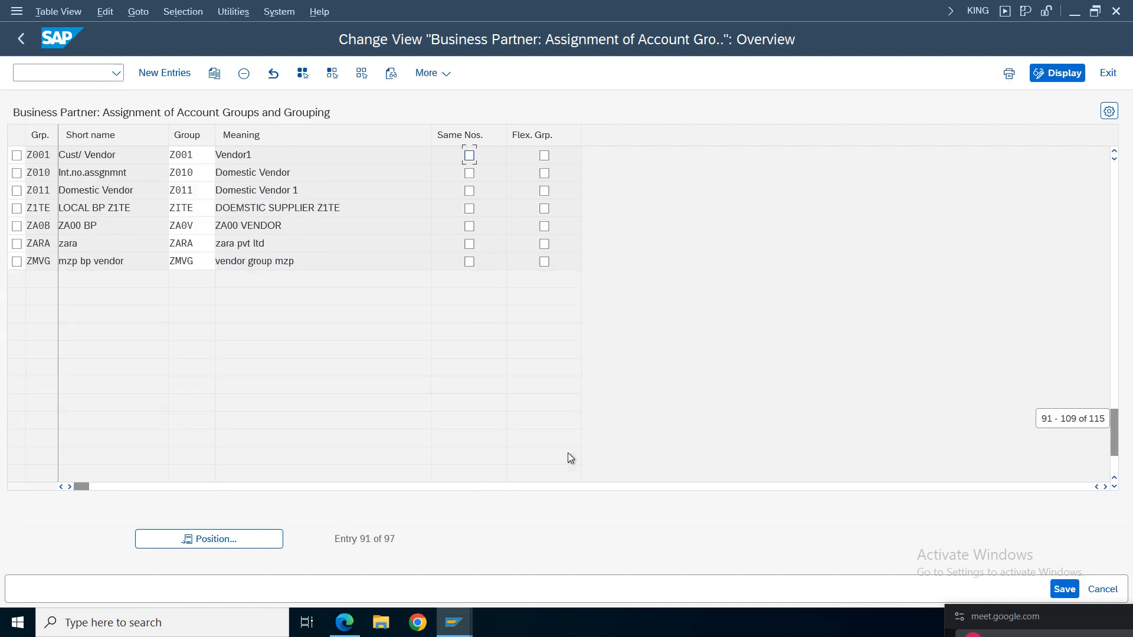
pyautogui.click(1064, 590)
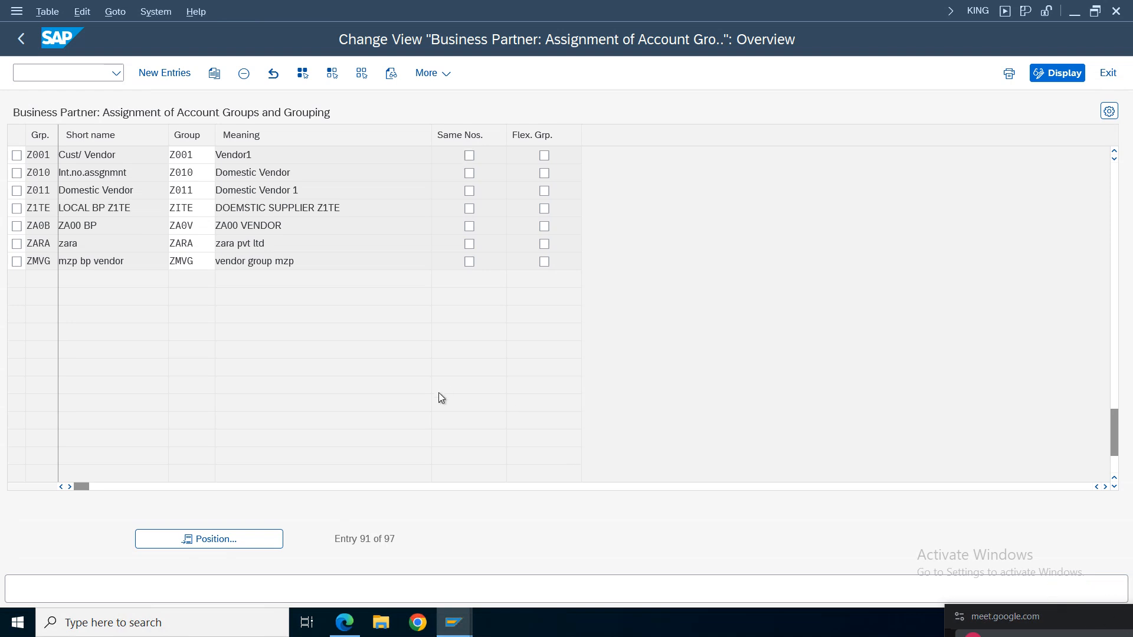
pyautogui.click(377, 325)
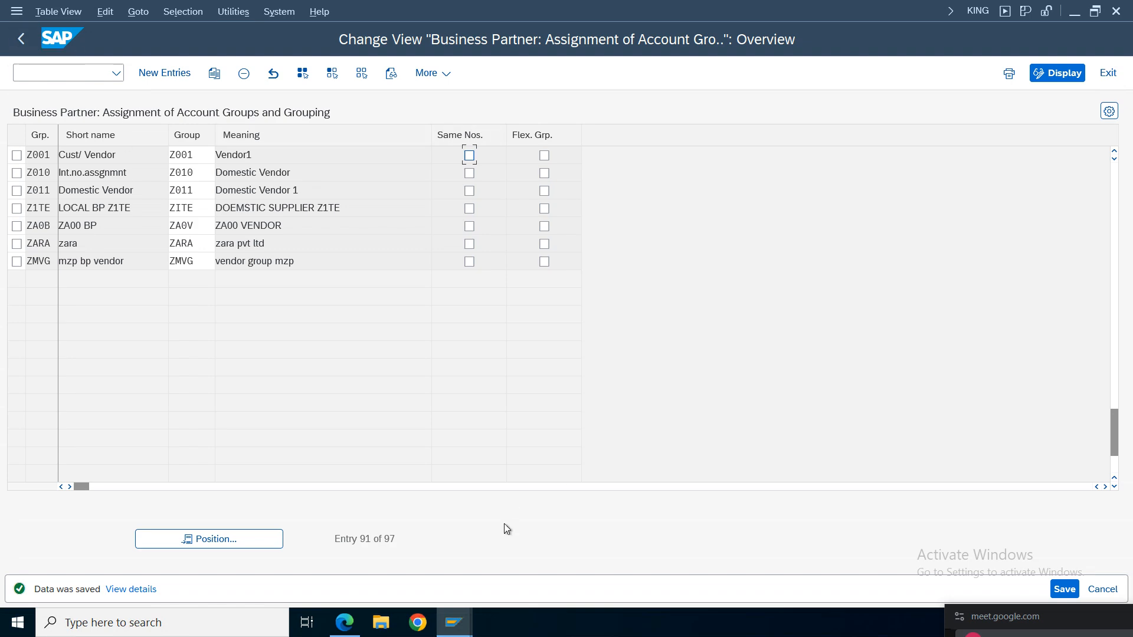
# Step: Return to Bell Company's business partner record, save its bank details and decline showing the number range warning again
pyautogui.moveTo(453, 623)
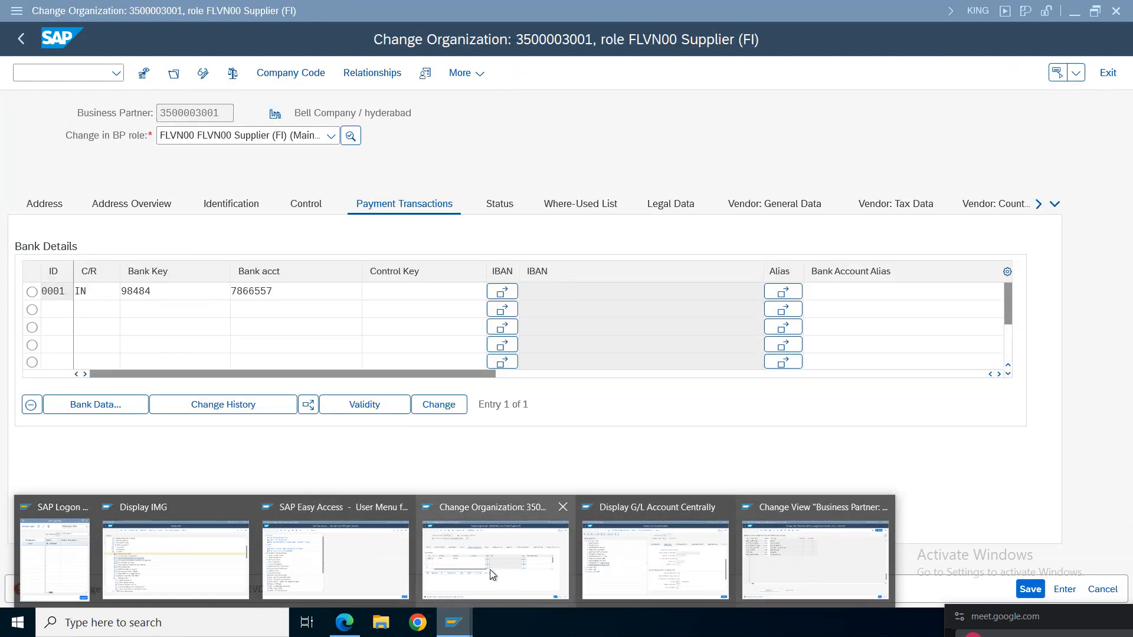
pyautogui.click(490, 569)
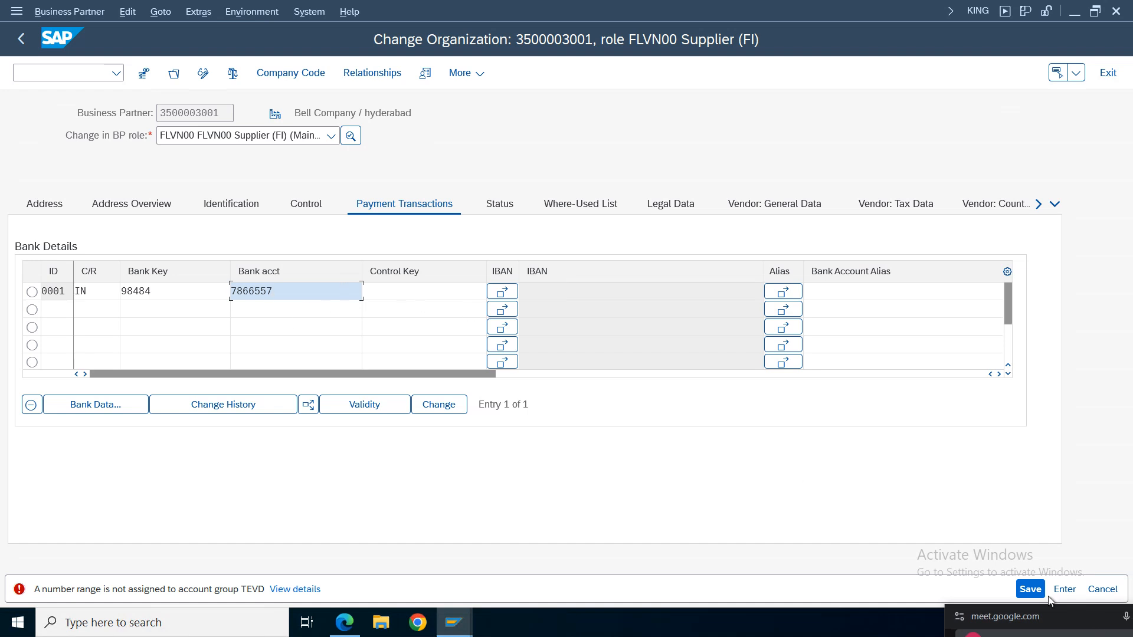
pyautogui.click(1031, 588)
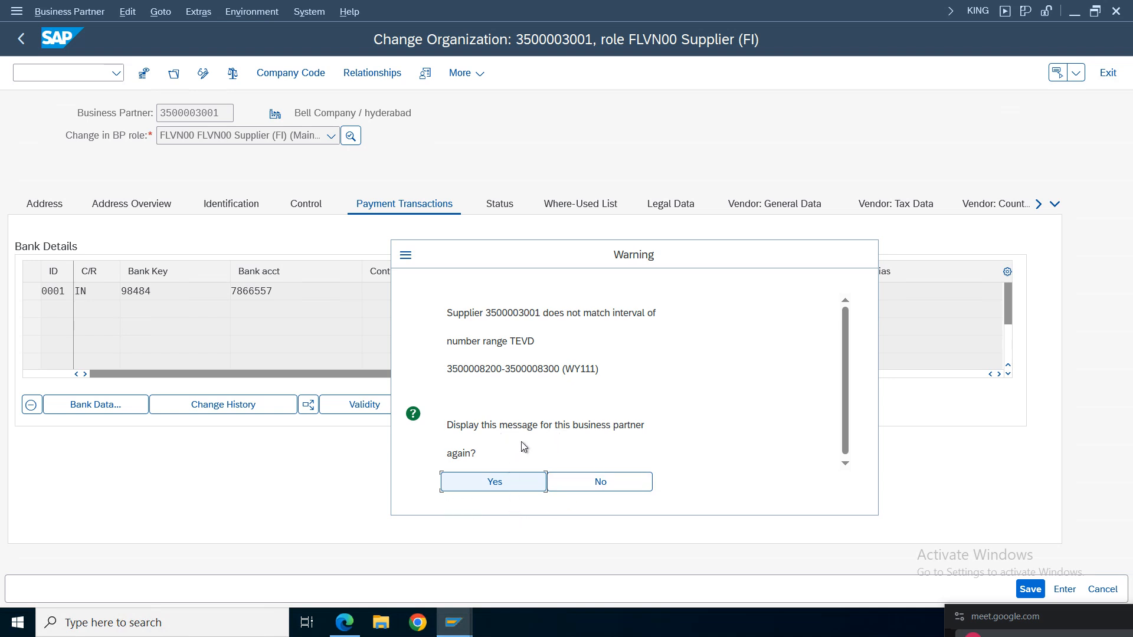
pyautogui.click(602, 484)
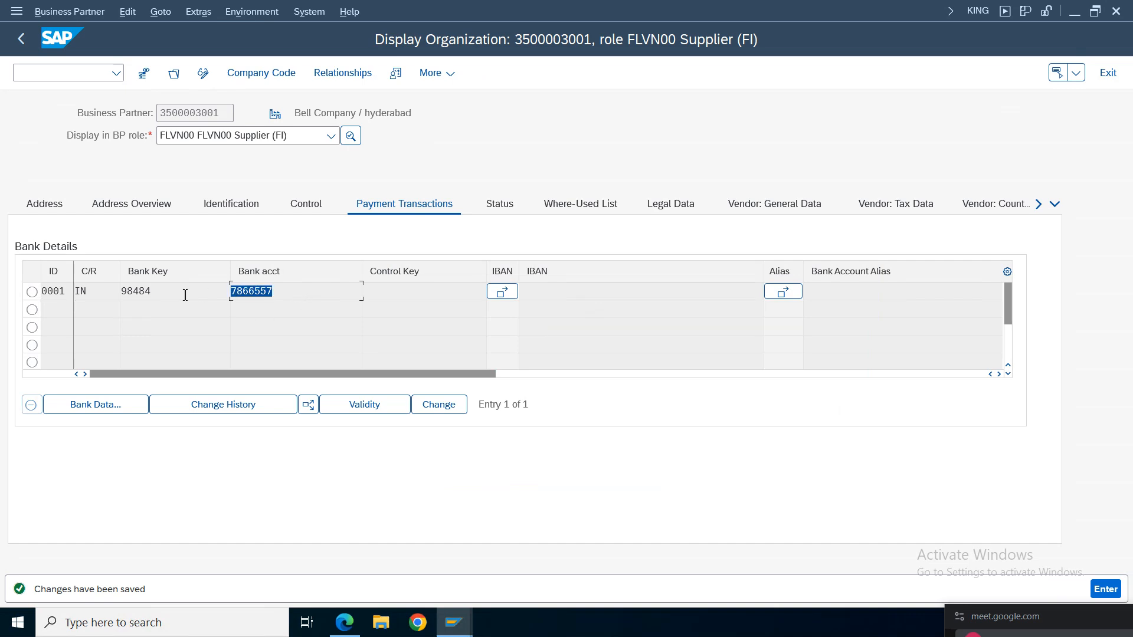
# Step: In Bell Company's TELU company code payment data, set payment method 9 and house bank HDFC, and save the record
pyautogui.click(261, 72)
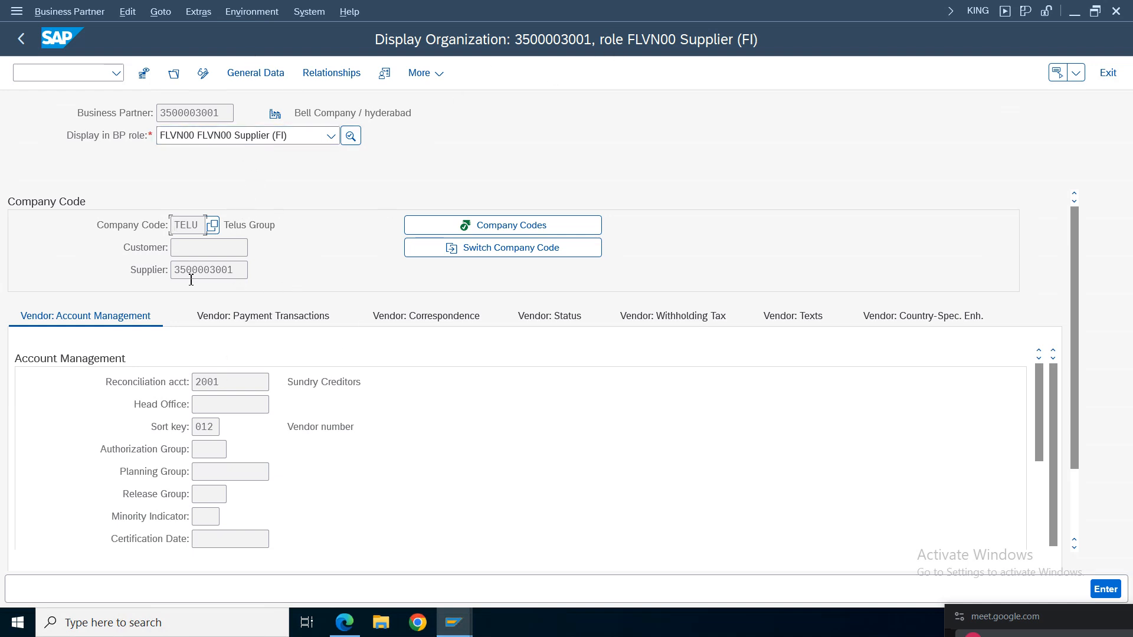
pyautogui.click(268, 322)
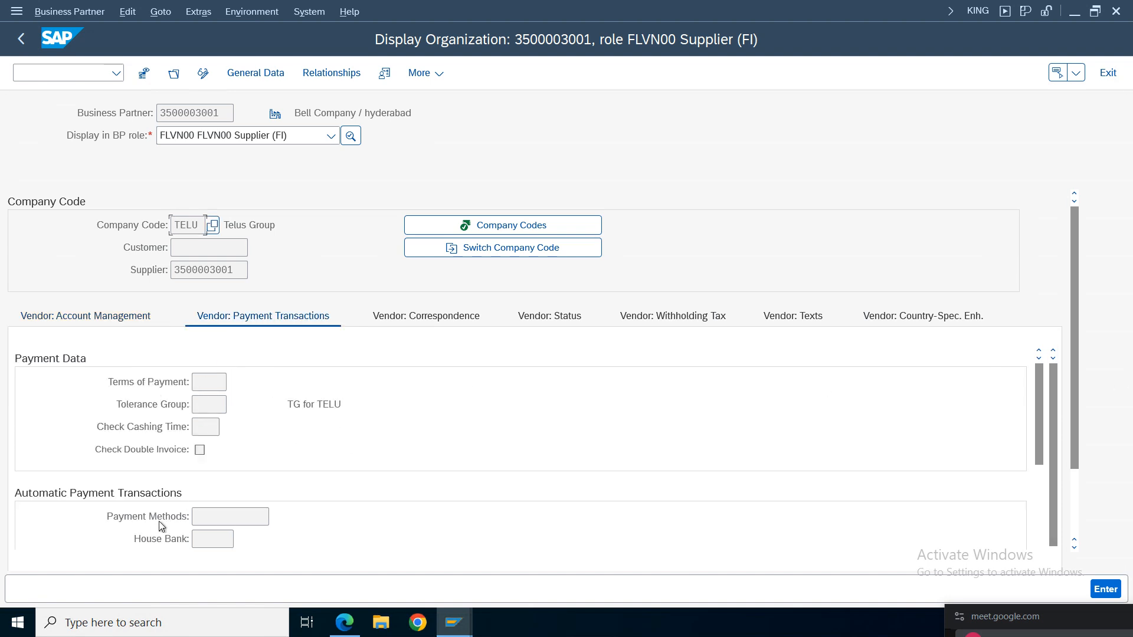
pyautogui.click(227, 517)
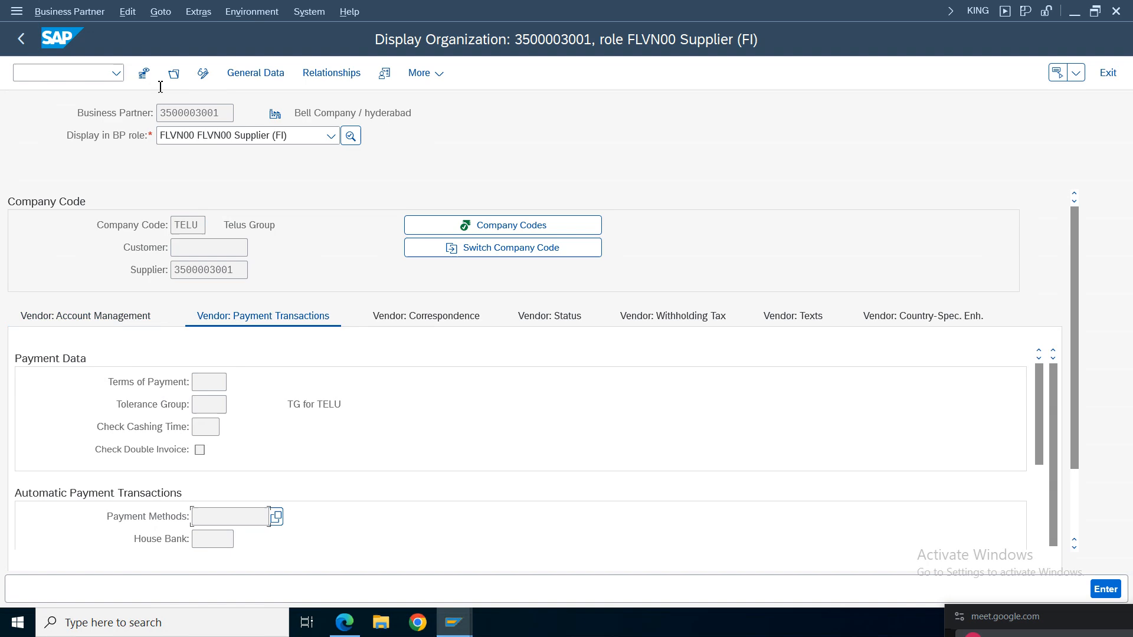
pyautogui.click(203, 74)
pyautogui.click(220, 525)
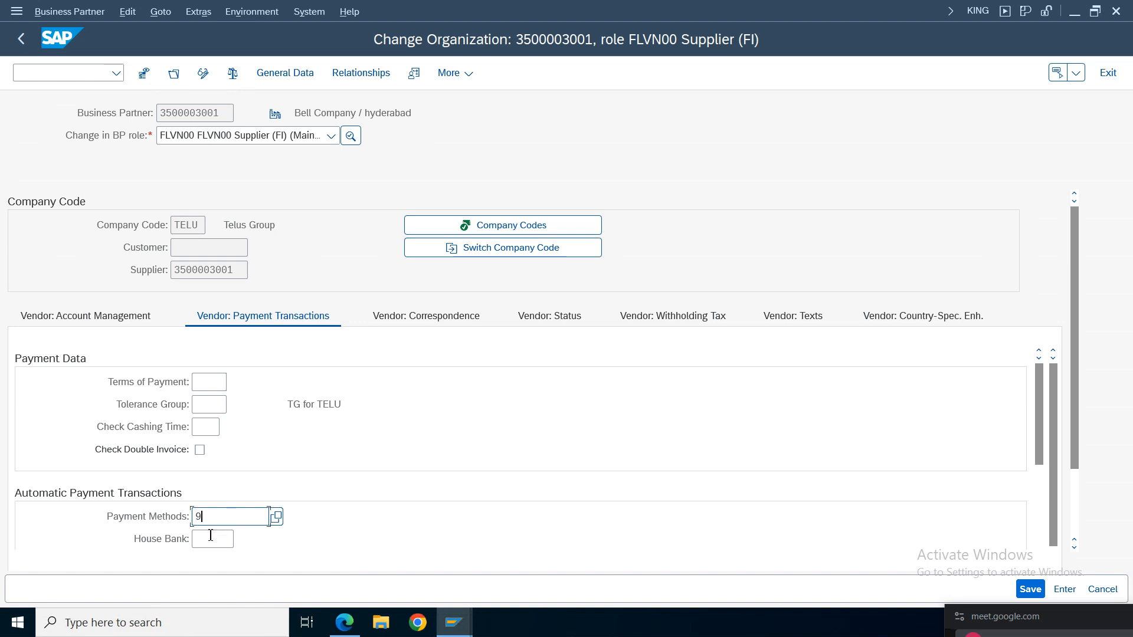
pyautogui.click(219, 547)
pyautogui.press('F4')
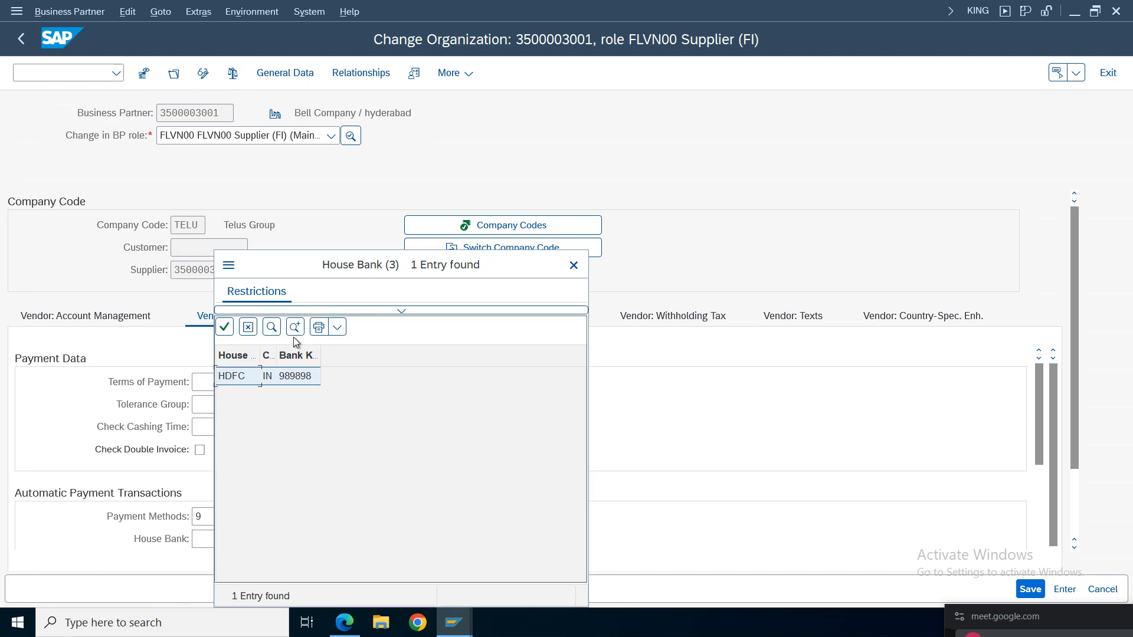
pyautogui.doubleClick(291, 378)
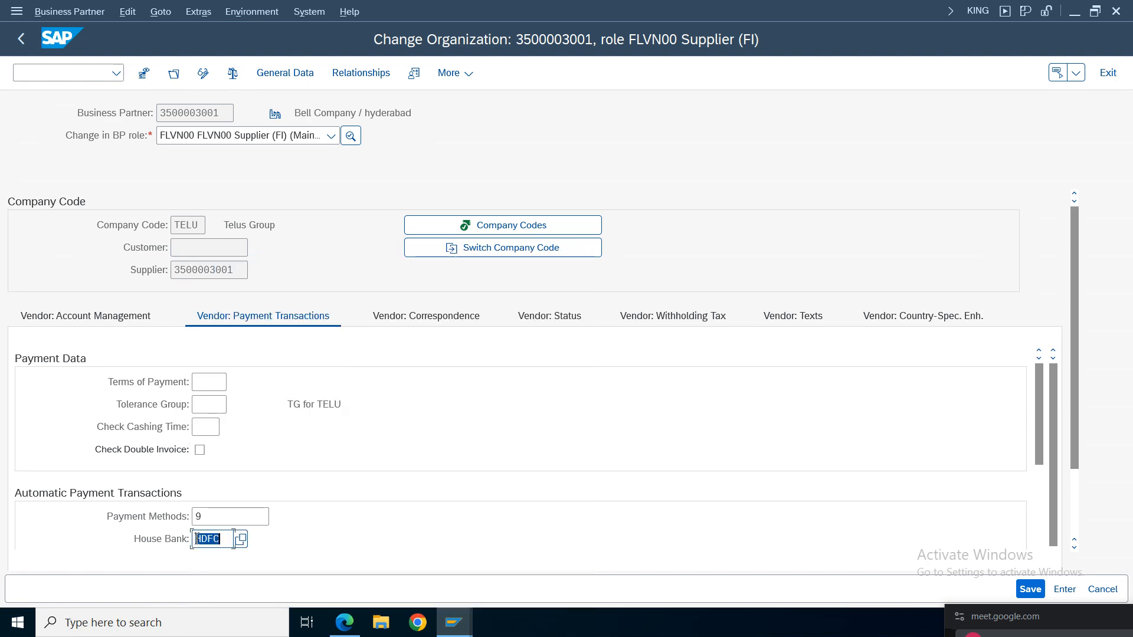
pyautogui.click(1019, 592)
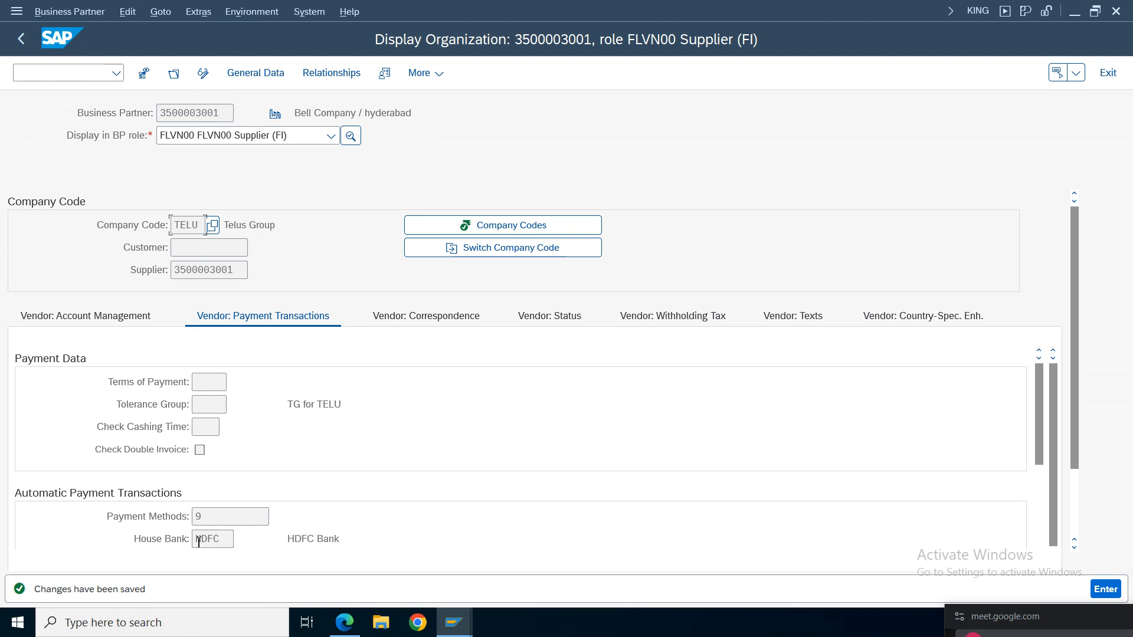
pyautogui.click(212, 516)
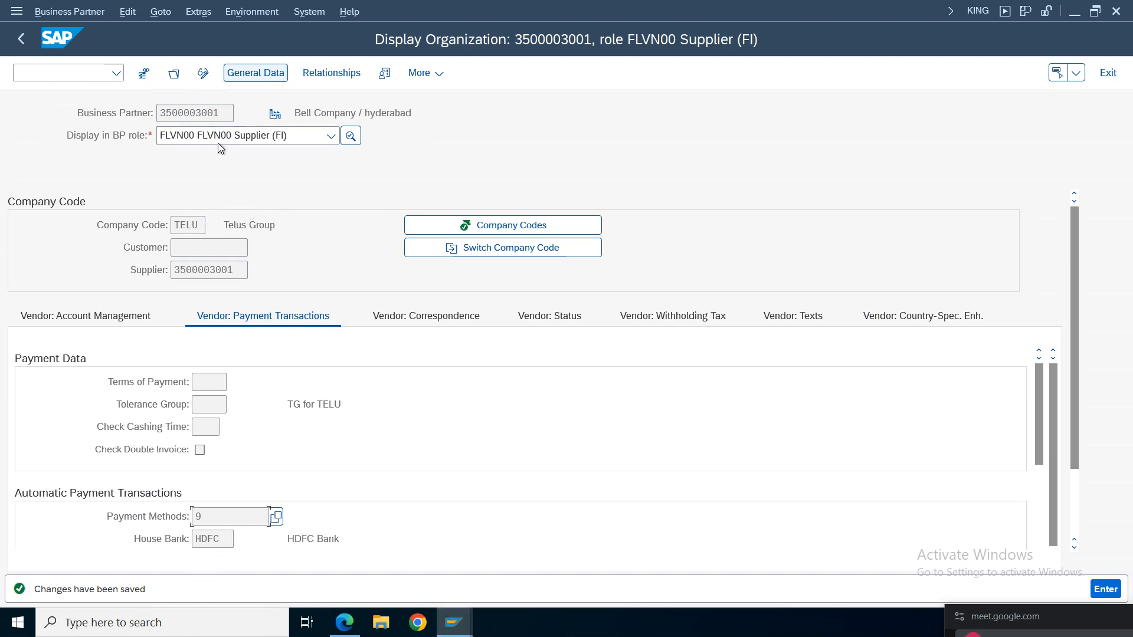
pyautogui.moveTo(230, 547); pyautogui.dragTo(174, 540)
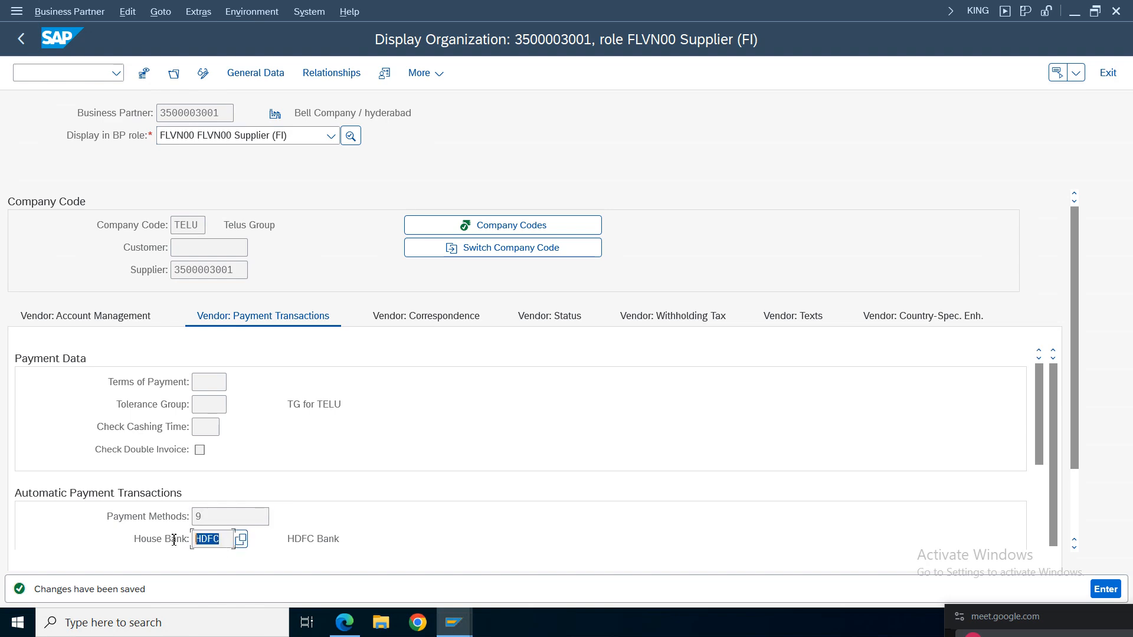
pyautogui.click(213, 540)
pyautogui.moveTo(224, 544); pyautogui.dragTo(190, 543)
# Step: Run FBL1N in a new session and list all line items of Bell Company in company code TELU
pyautogui.click(453, 622)
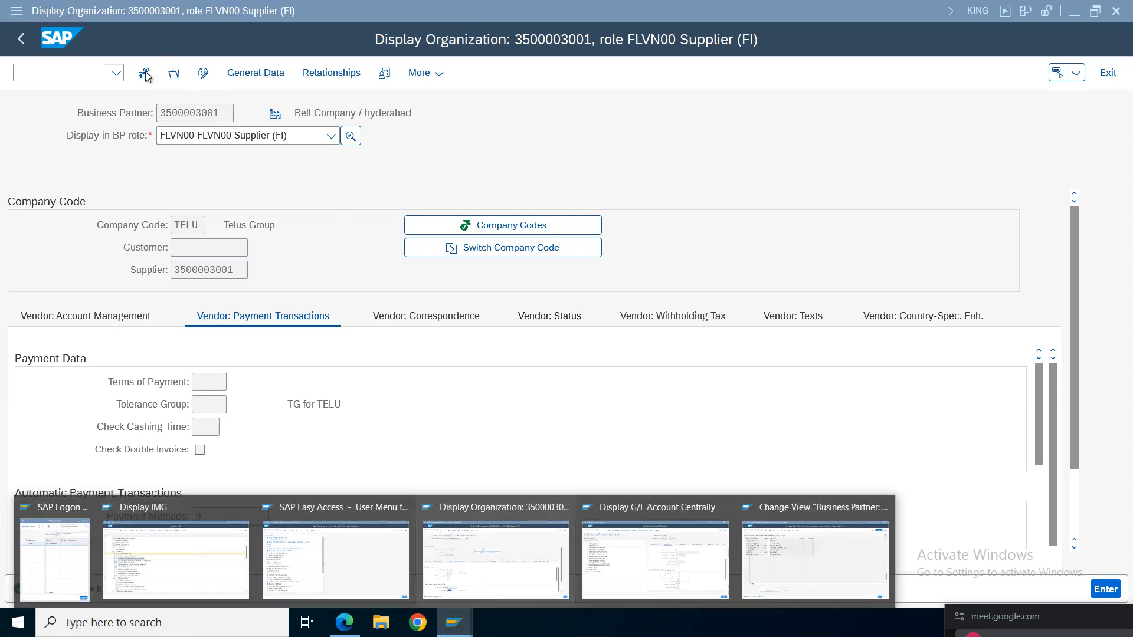
pyautogui.click(258, 117)
pyautogui.click(46, 73)
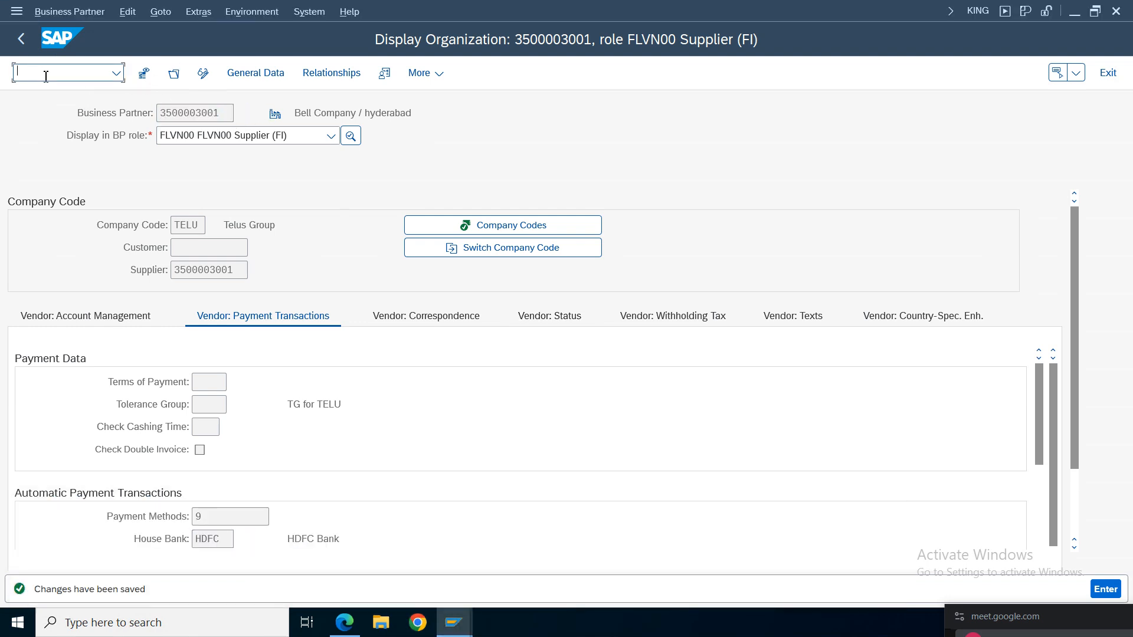
pyautogui.write('/ofbl1n')
pyautogui.press('Return')
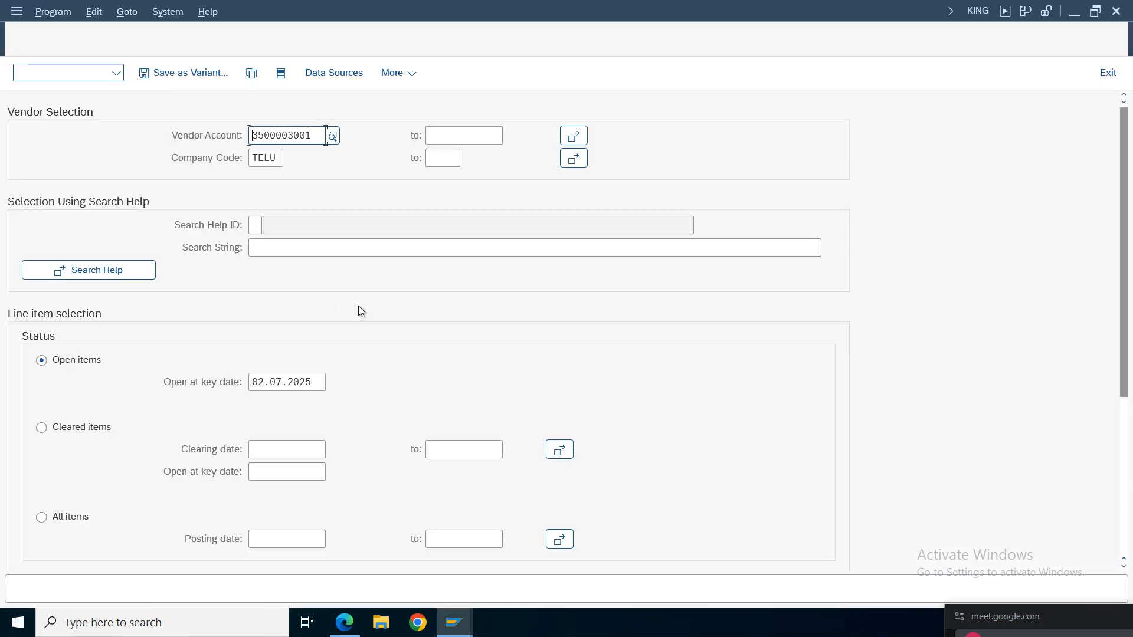
pyautogui.click(84, 517)
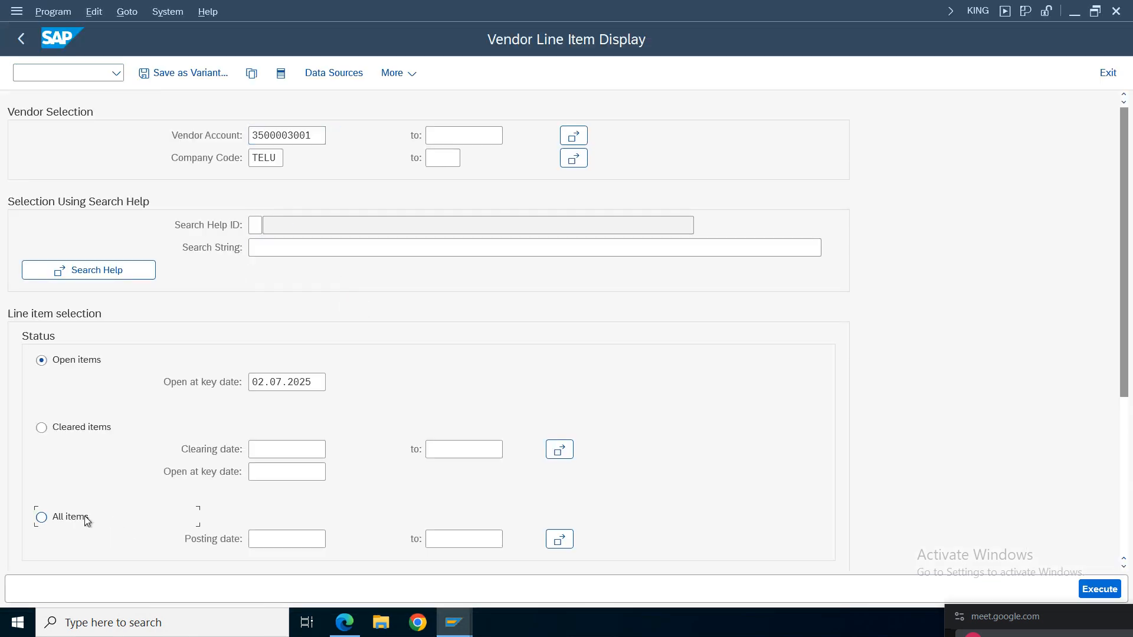
pyautogui.click(280, 538)
pyautogui.click(1109, 590)
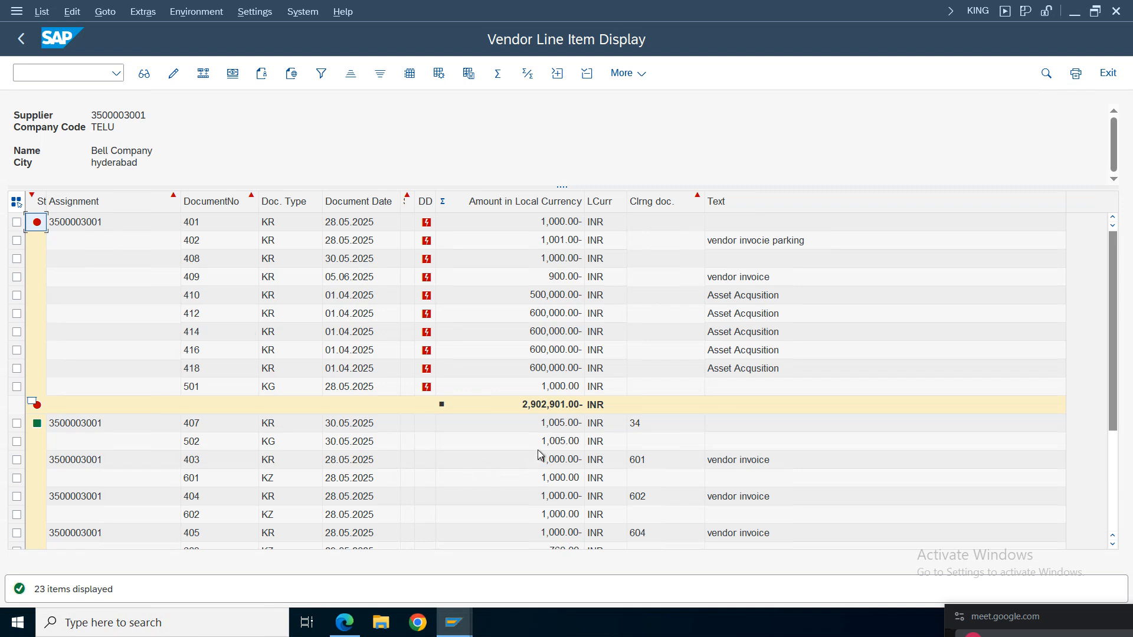
# Step: Copy the open items subtotal from Bell Company's vendor line item list
pyautogui.click(533, 406)
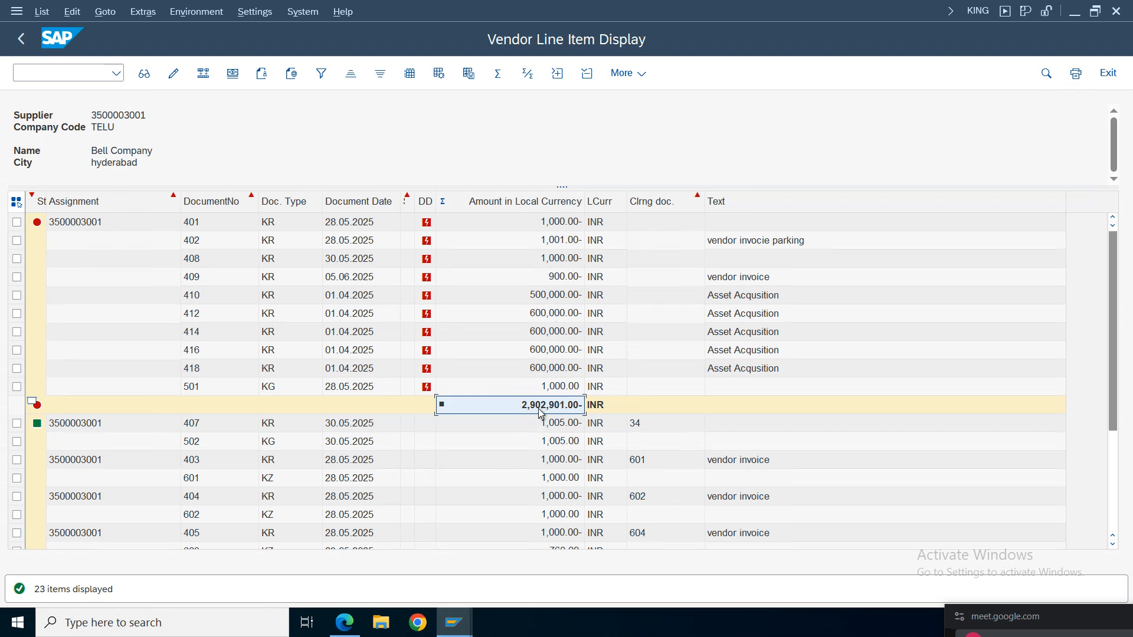
pyautogui.click(454, 624)
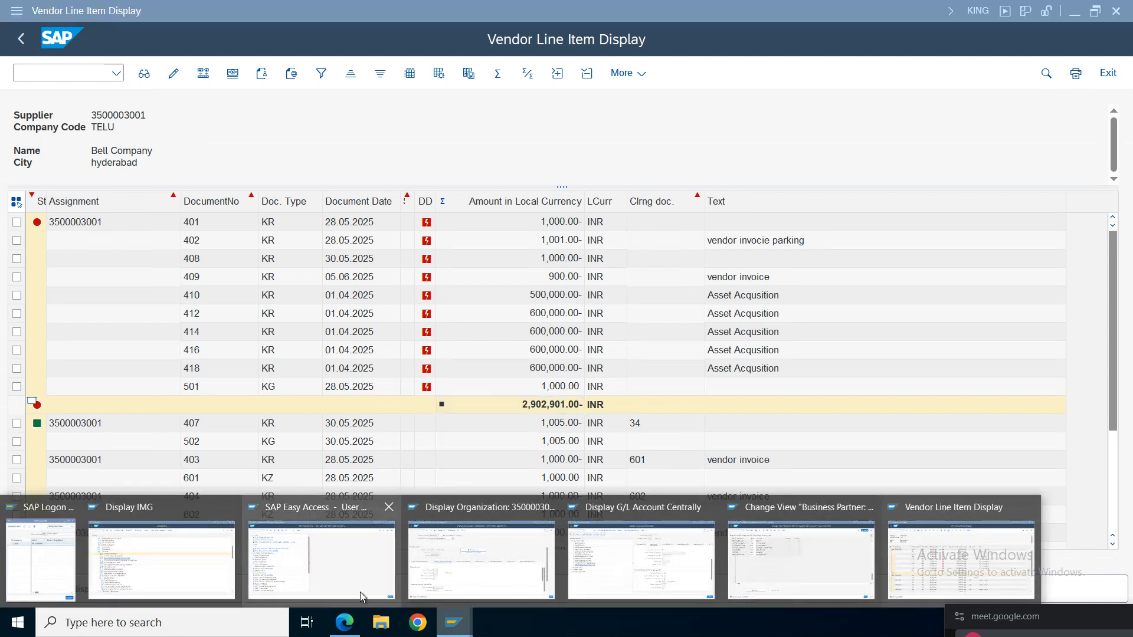
pyautogui.click(940, 551)
pyautogui.click(51, 72)
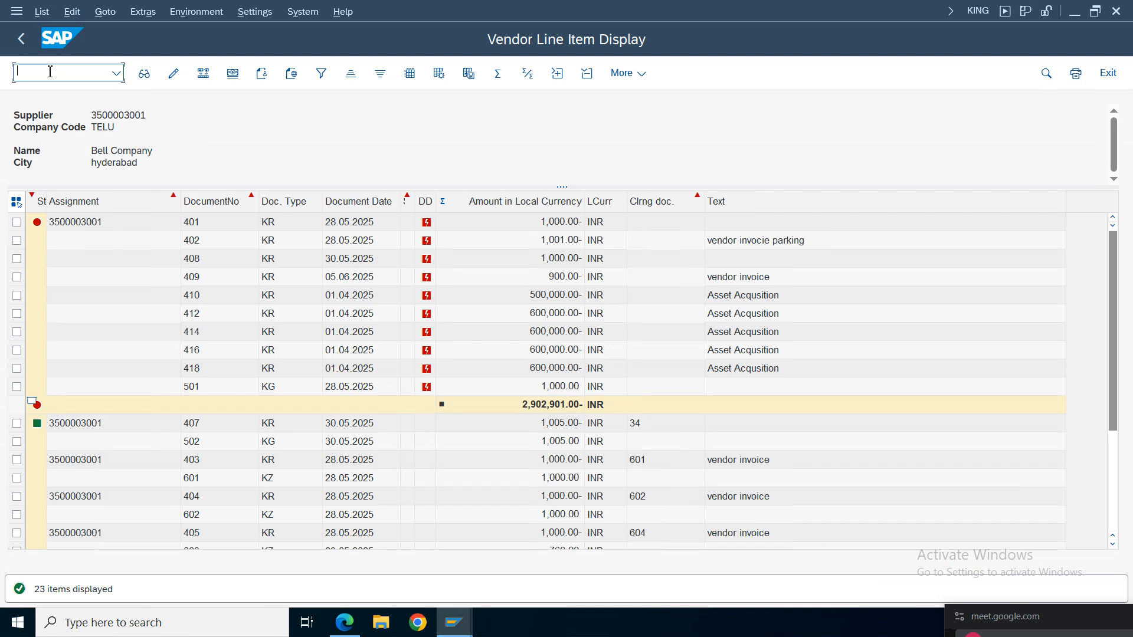
pyautogui.write('/of-53')
pyautogui.click(548, 407)
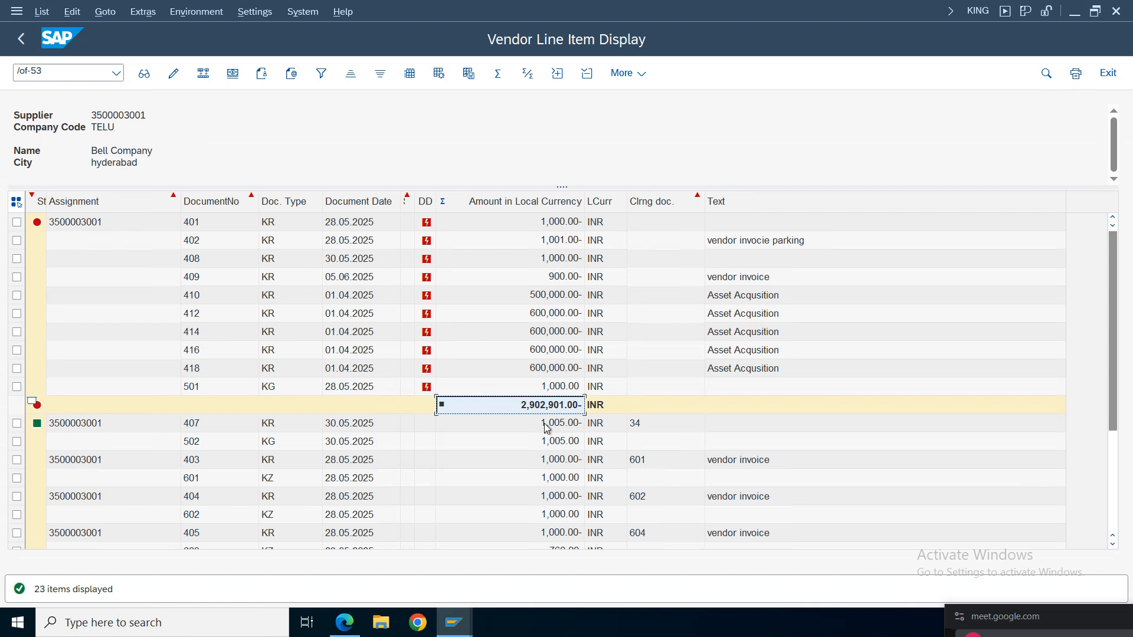
# Step: Run transaction F-53 in the SAP Easy Access session and enter 2,902,901.00 as the outgoing payment amount
pyautogui.click(454, 623)
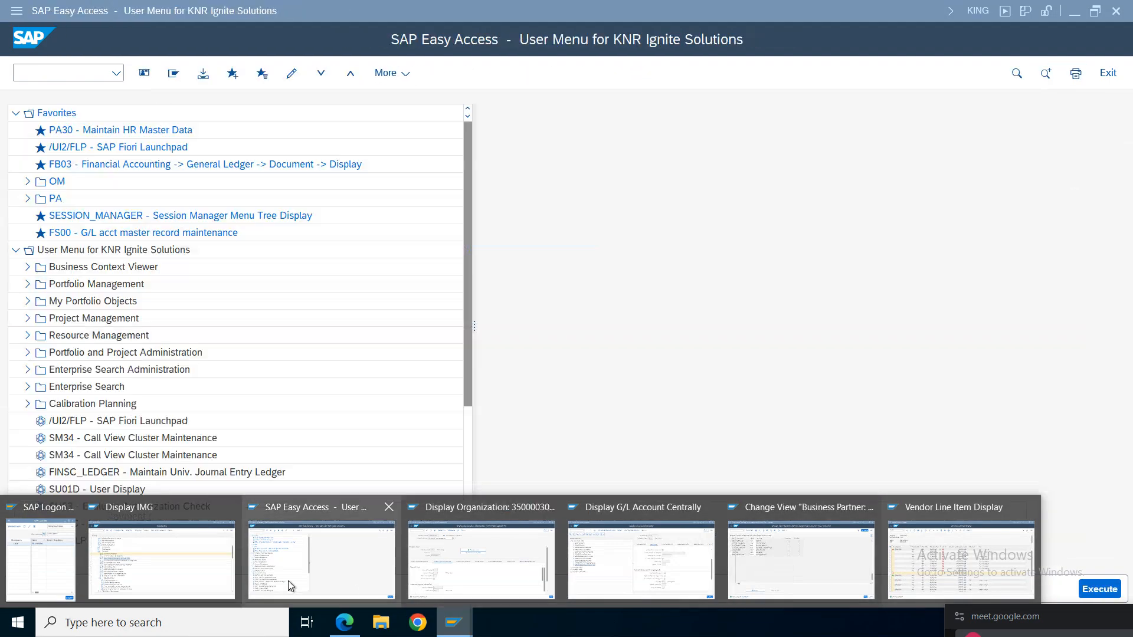
pyautogui.click(288, 581)
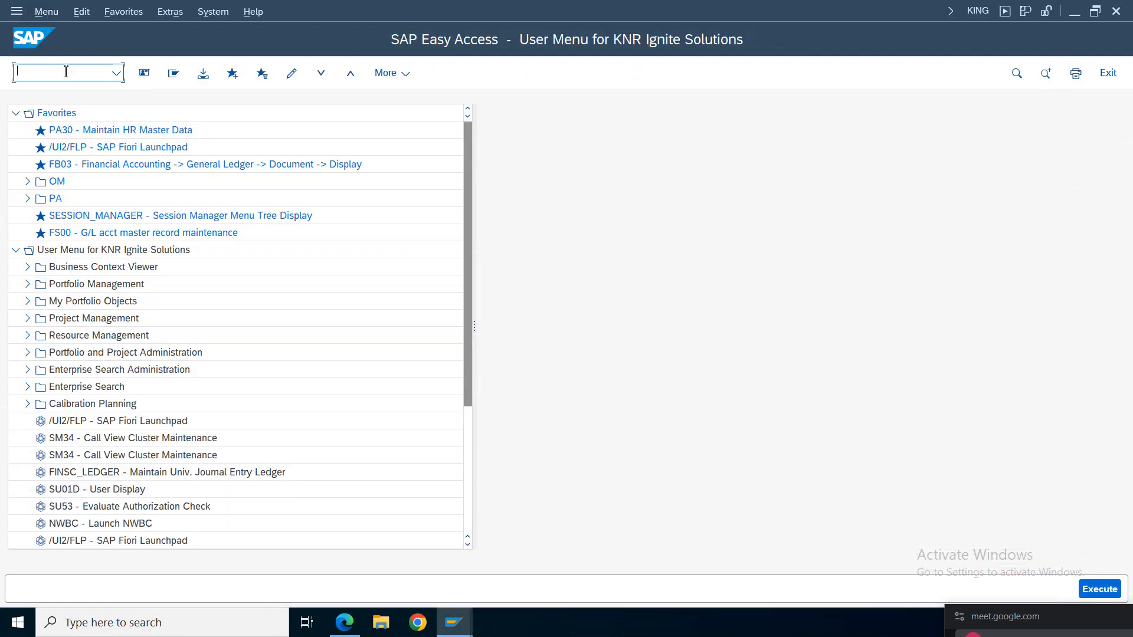
pyautogui.write('f-53')
pyautogui.press('Return')
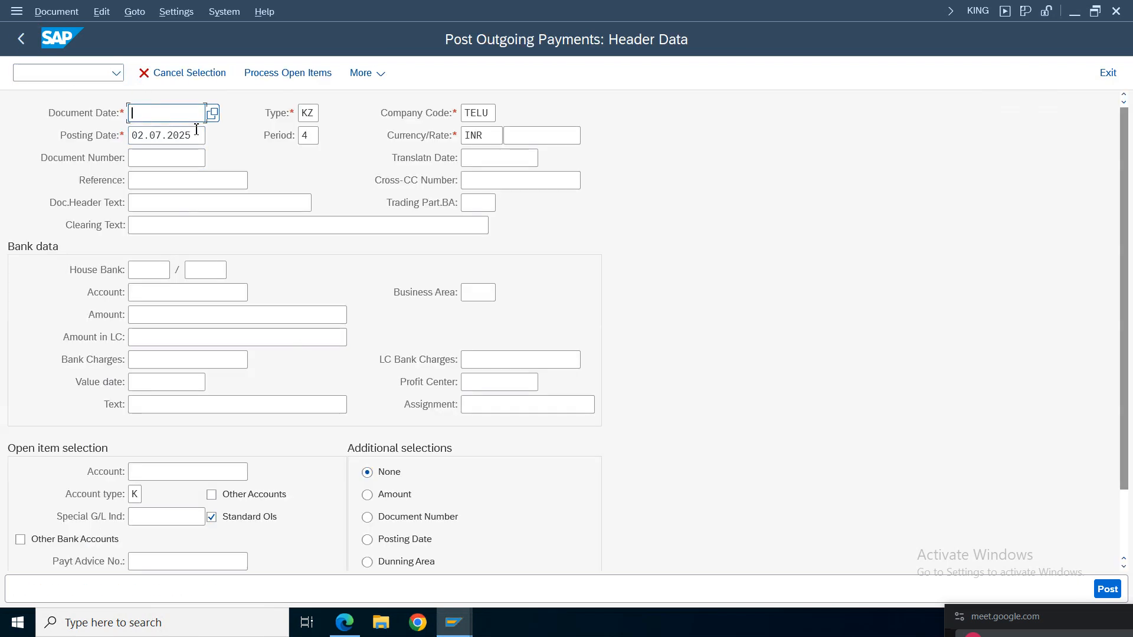
pyautogui.click(161, 315)
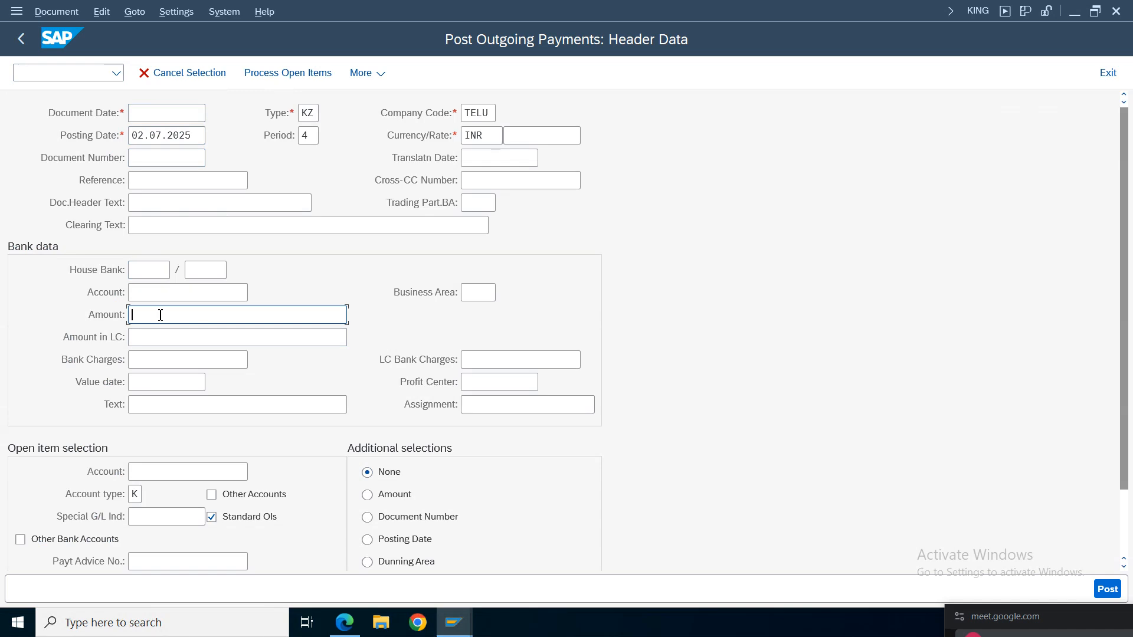
pyautogui.write('2,902,901.00-')
# Step: Set the payment's document date to 02.07.2025 and enter "payment" as both the reference and document header text
pyautogui.click(146, 113)
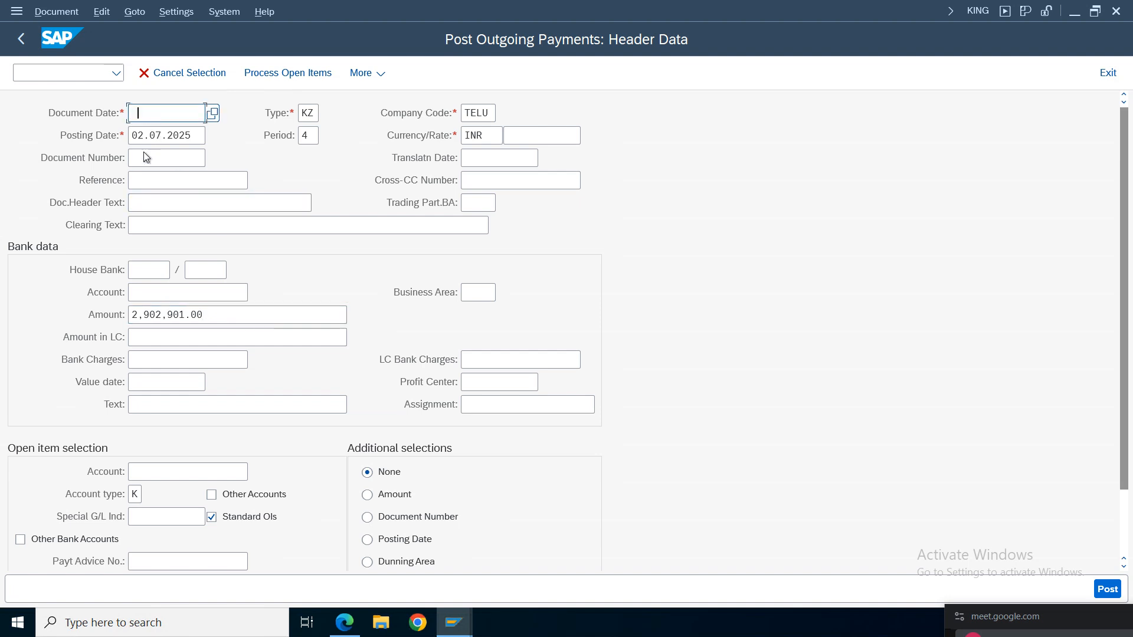
pyautogui.click(214, 116)
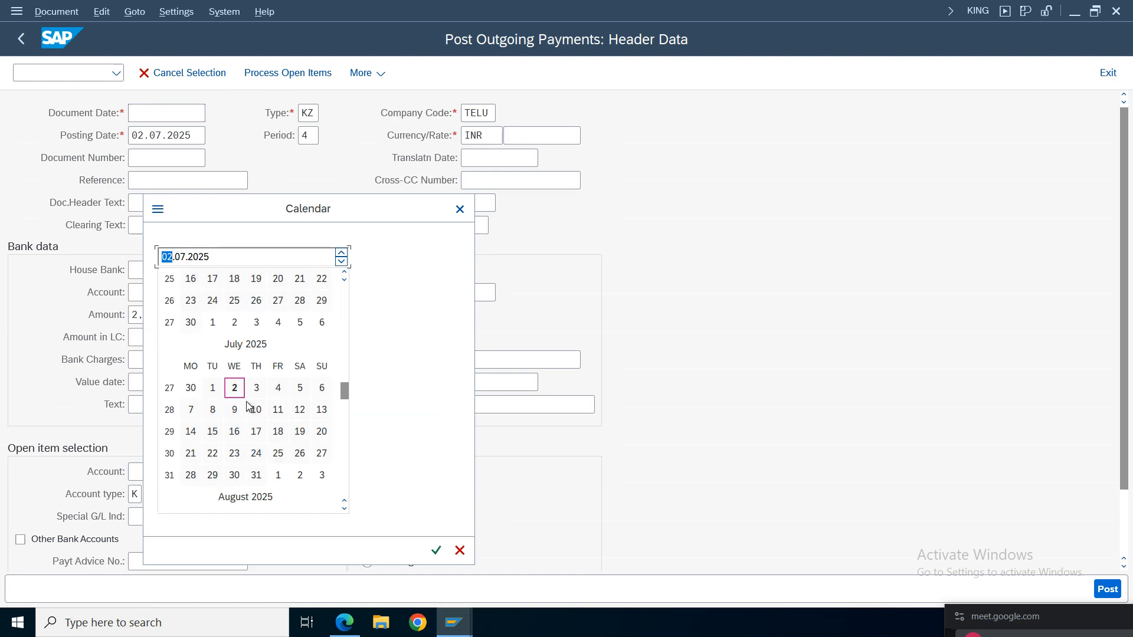
pyautogui.doubleClick(235, 388)
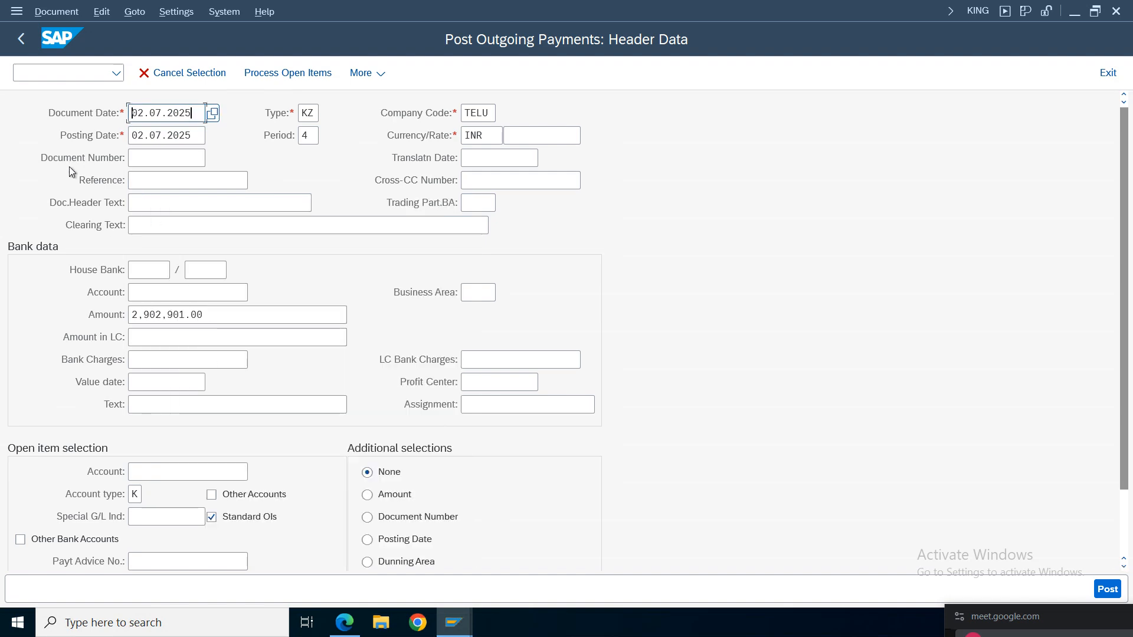
pyautogui.click(154, 182)
pyautogui.click(154, 205)
pyautogui.click(161, 207)
pyautogui.click(155, 224)
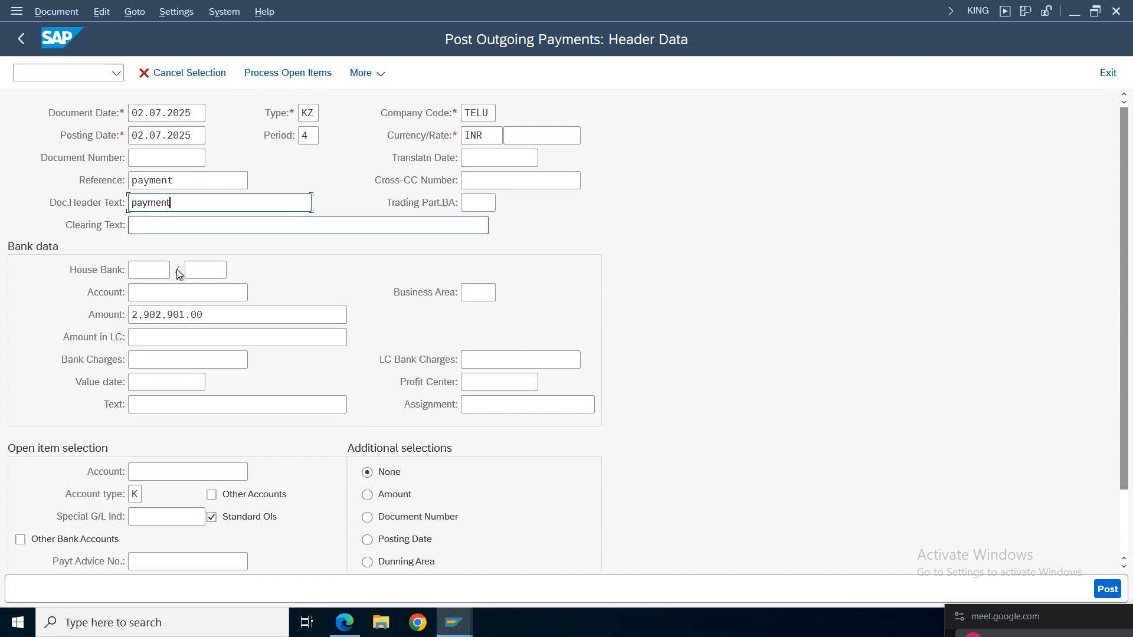
# Step: Enter bank account 1000, select Bell Company as the open item account, and try to process its open items
pyautogui.click(152, 294)
pyautogui.click(146, 314)
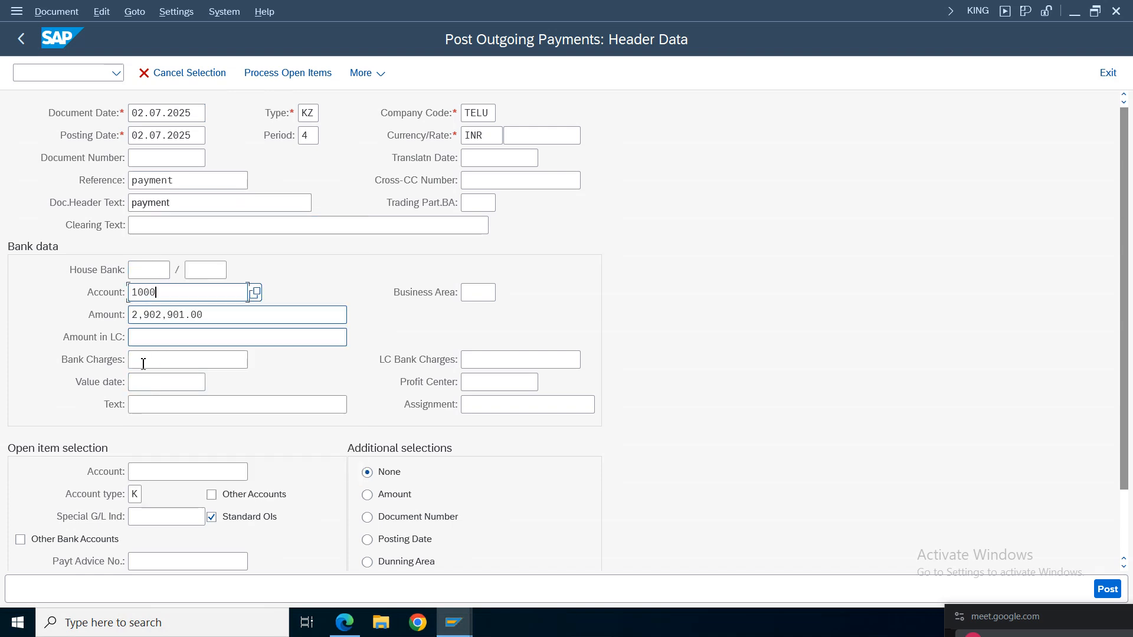
pyautogui.click(149, 471)
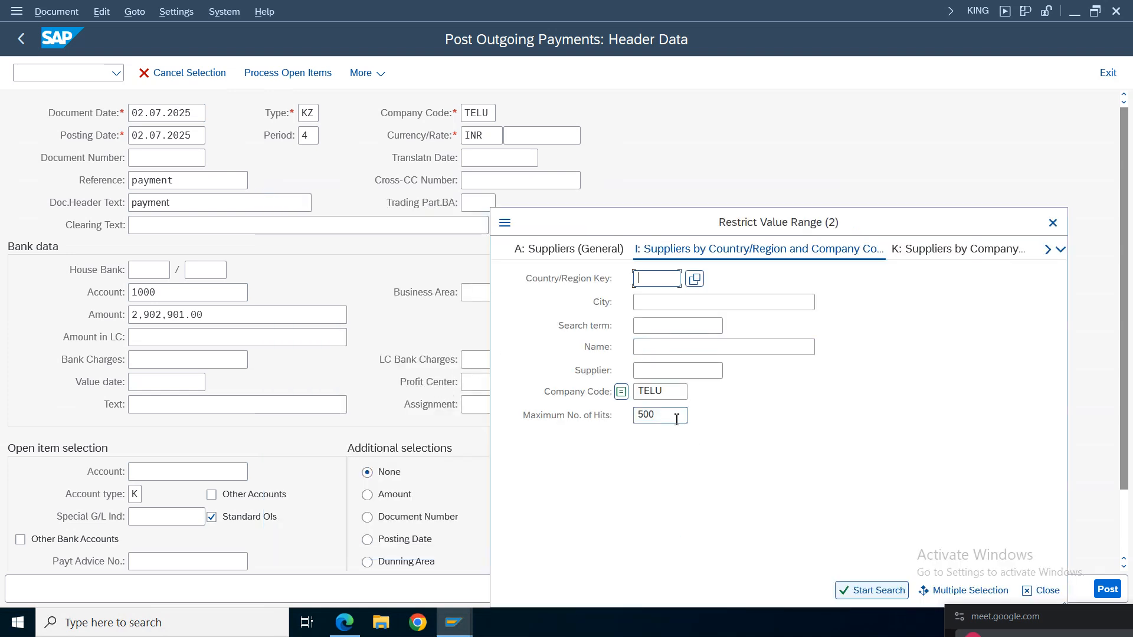
pyautogui.click(885, 592)
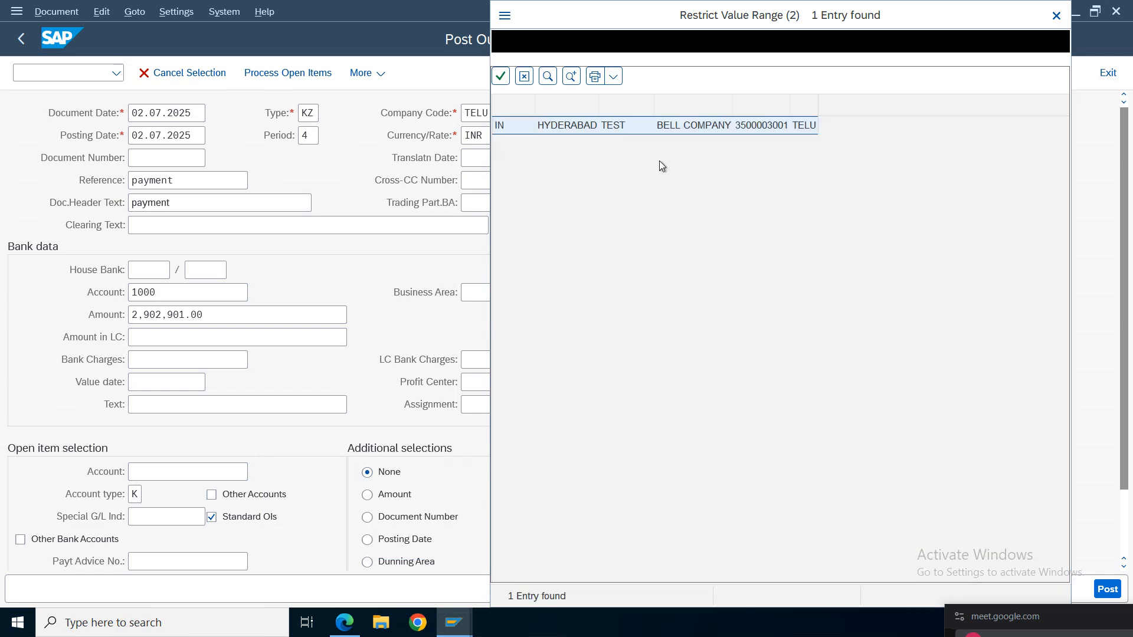
pyautogui.click(652, 126)
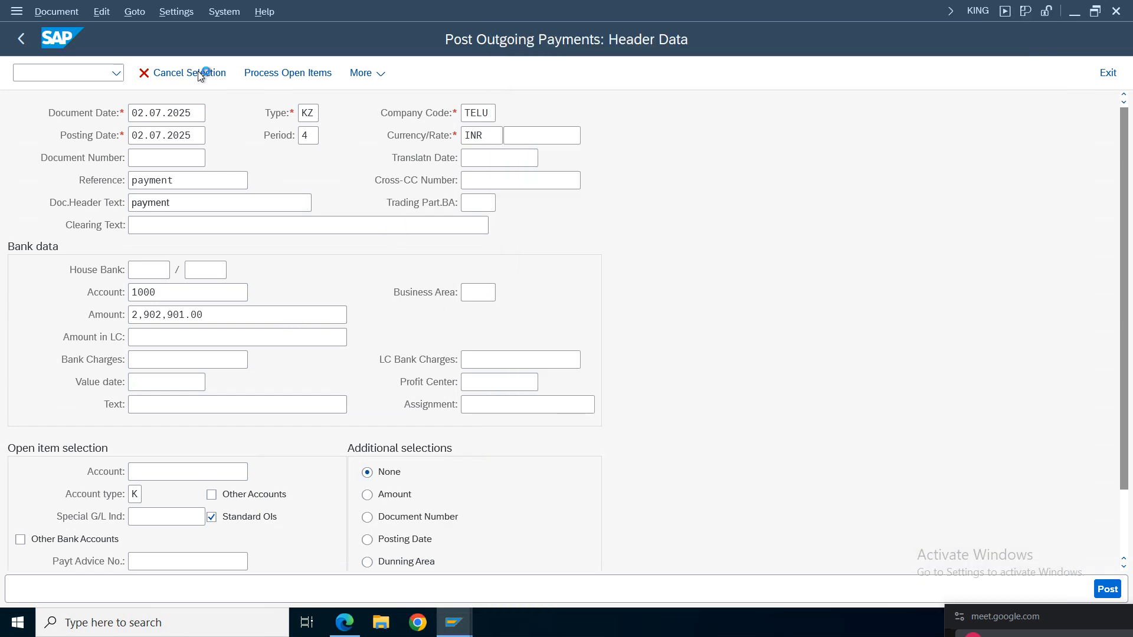
pyautogui.click(268, 74)
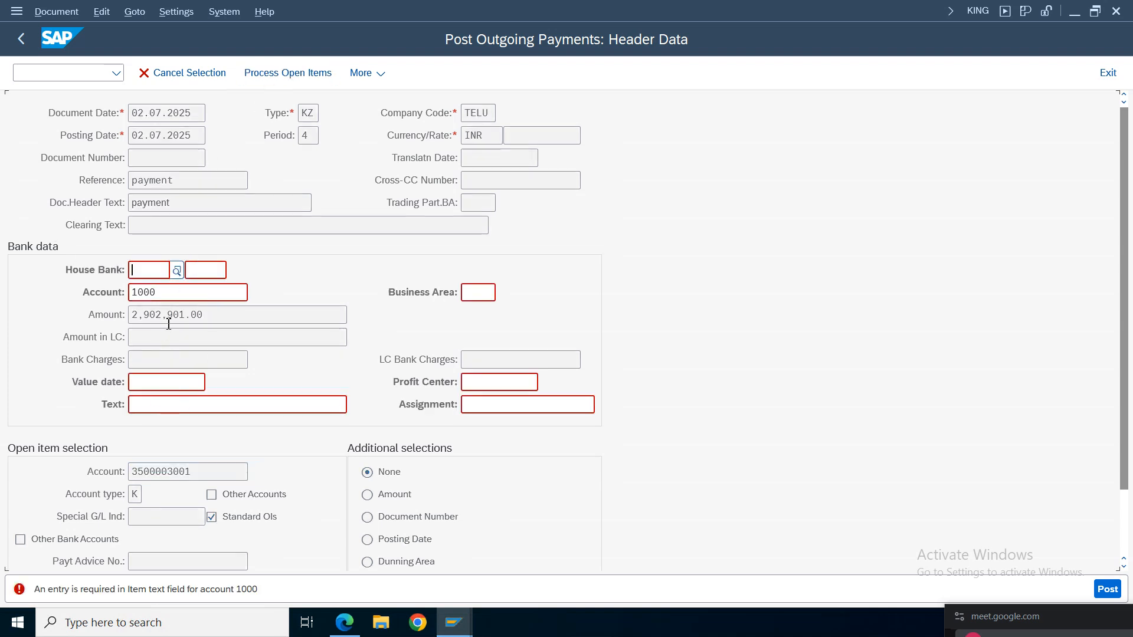
# Step: Enter "payment" as the bank item text and process Bell Company's open items
pyautogui.click(167, 405)
pyautogui.click(159, 91)
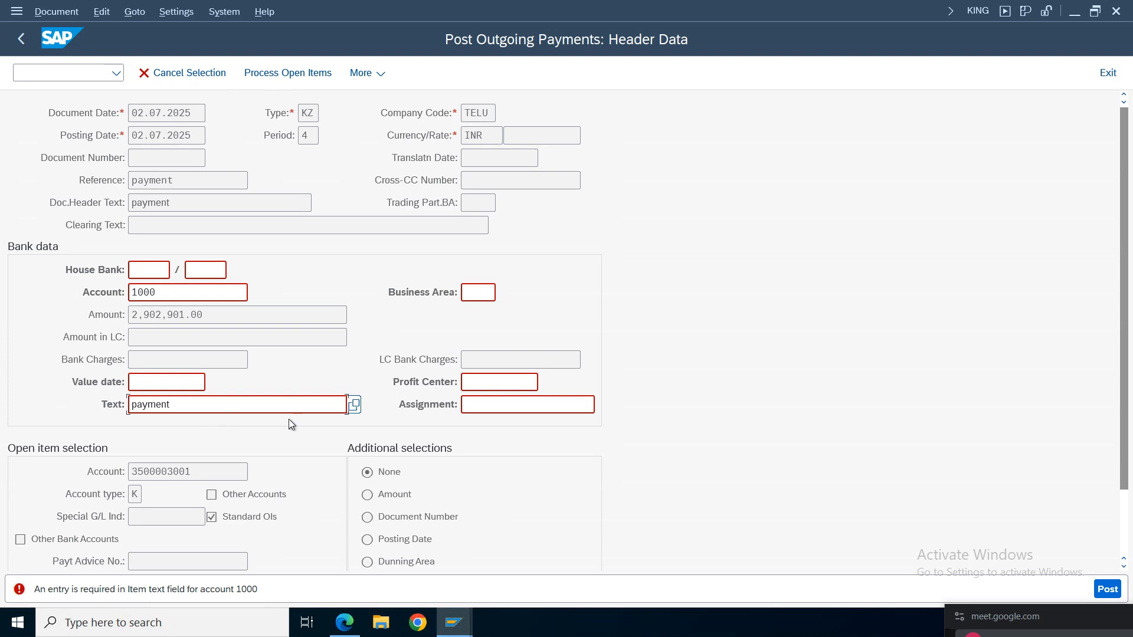
pyautogui.click(313, 79)
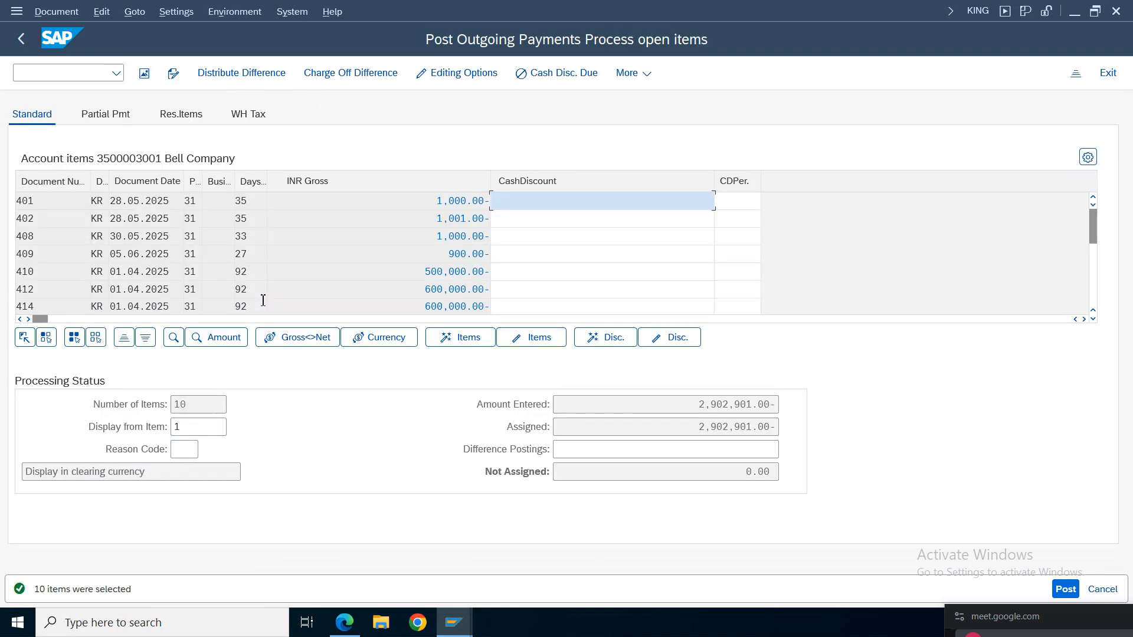
pyautogui.click(751, 471)
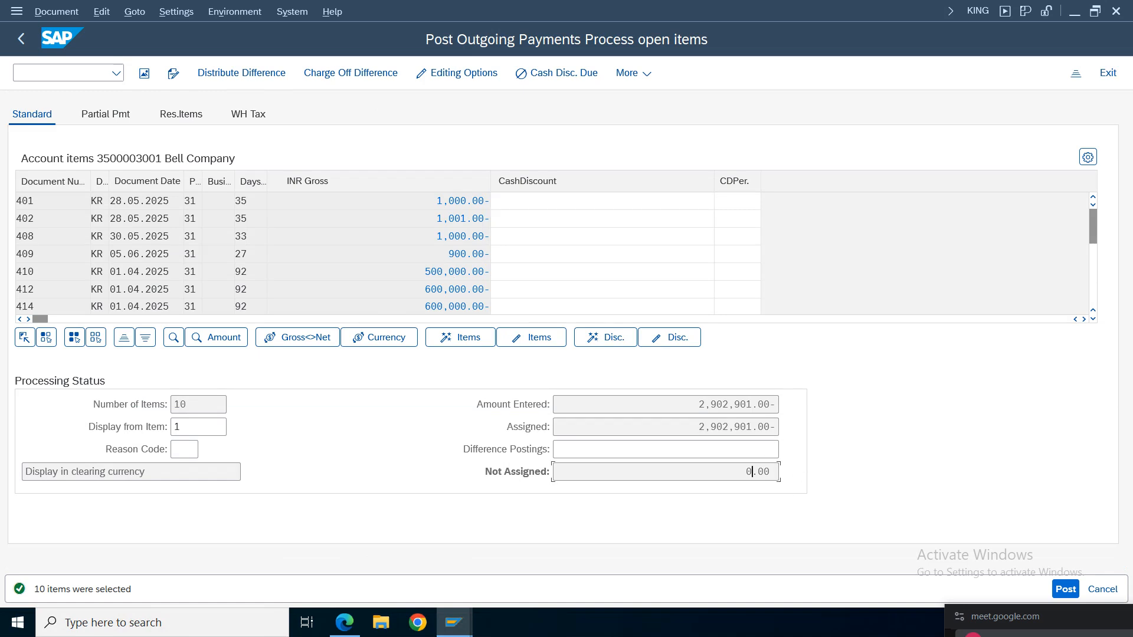
# Step: Try to simulate the outgoing payment document for company code TELU
pyautogui.click(57, 11)
pyautogui.click(65, 54)
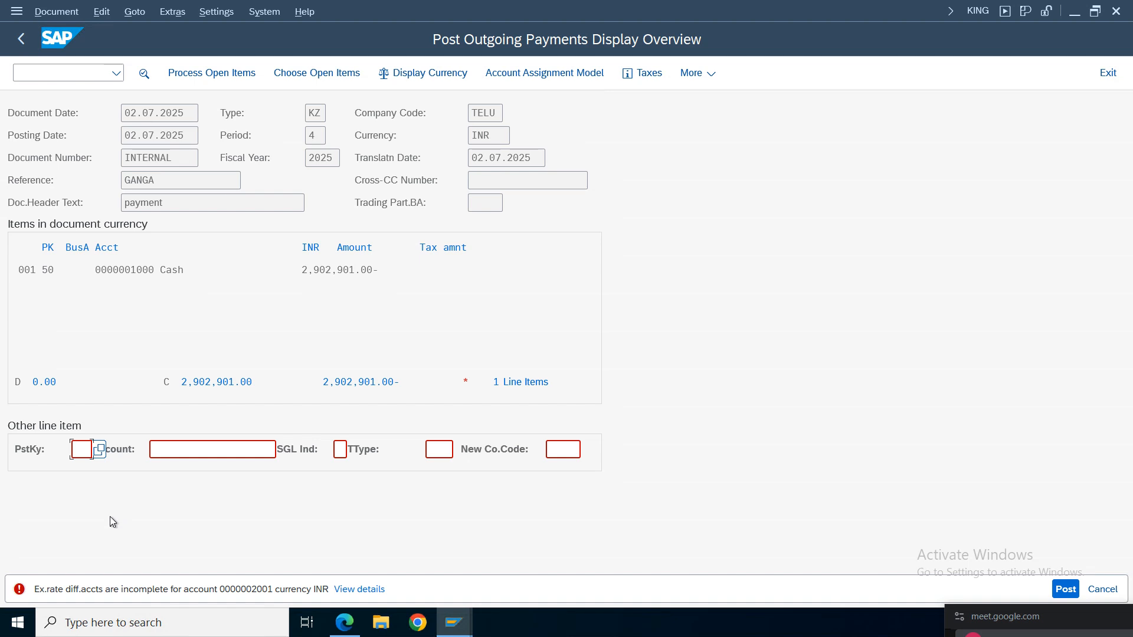
pyautogui.moveTo(498, 114); pyautogui.dragTo(470, 112)
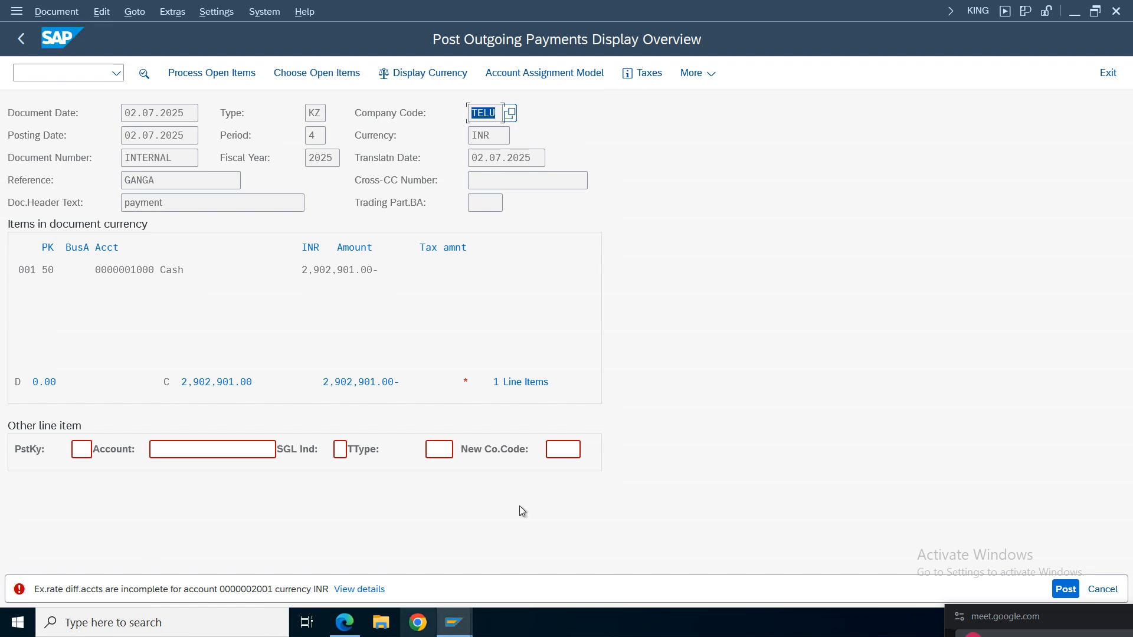
# Step: Switch to the FI Working Notes spreadsheet in Google Sheets and enter 01042025 in cell B137 of Sheet4
pyautogui.moveTo(623, 5)
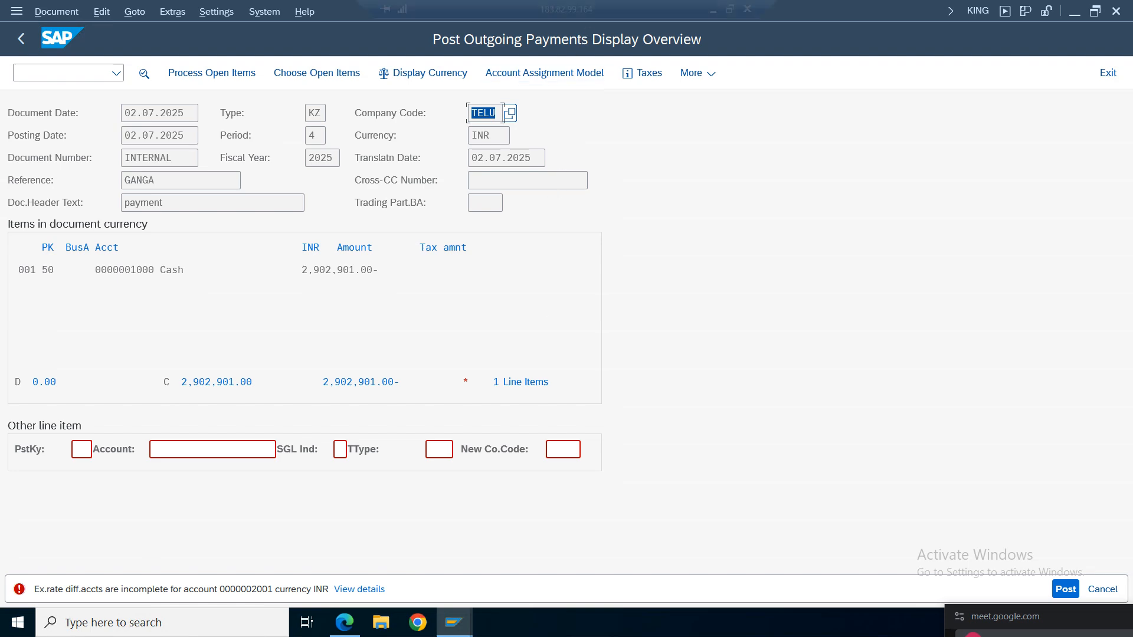
pyautogui.click(712, 11)
pyautogui.click(153, 465)
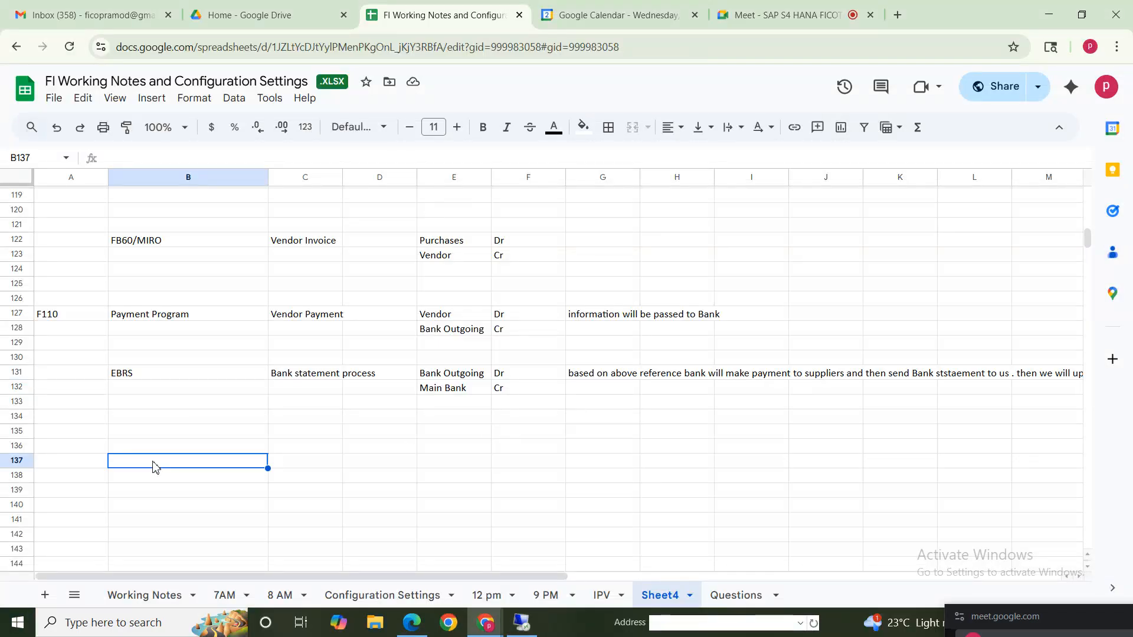
pyautogui.write('0104202')
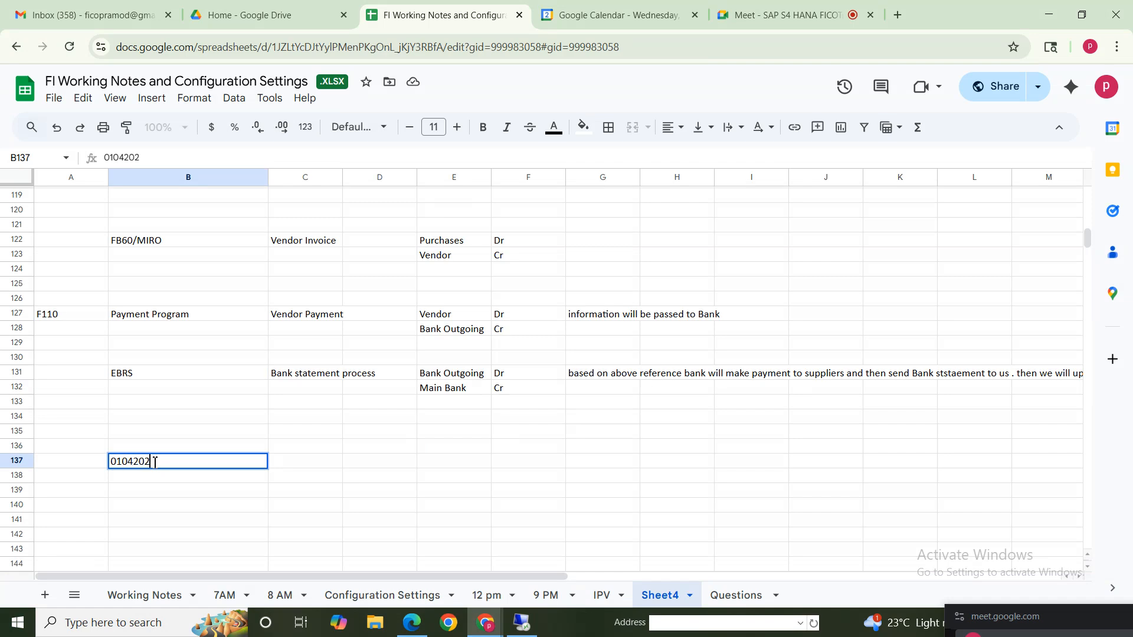
pyautogui.write('5')
pyautogui.press('Tab')
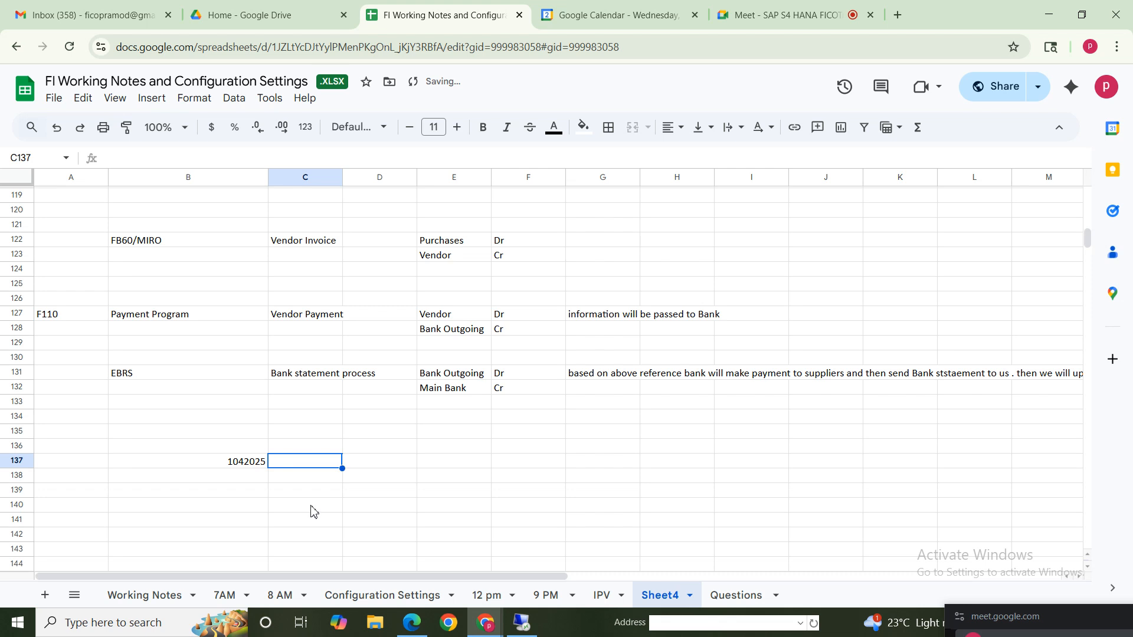
# Step: Record the first date's exchange rate as "1usd" in cell C137 and "85 inr" in cell D137
pyautogui.write('1use')
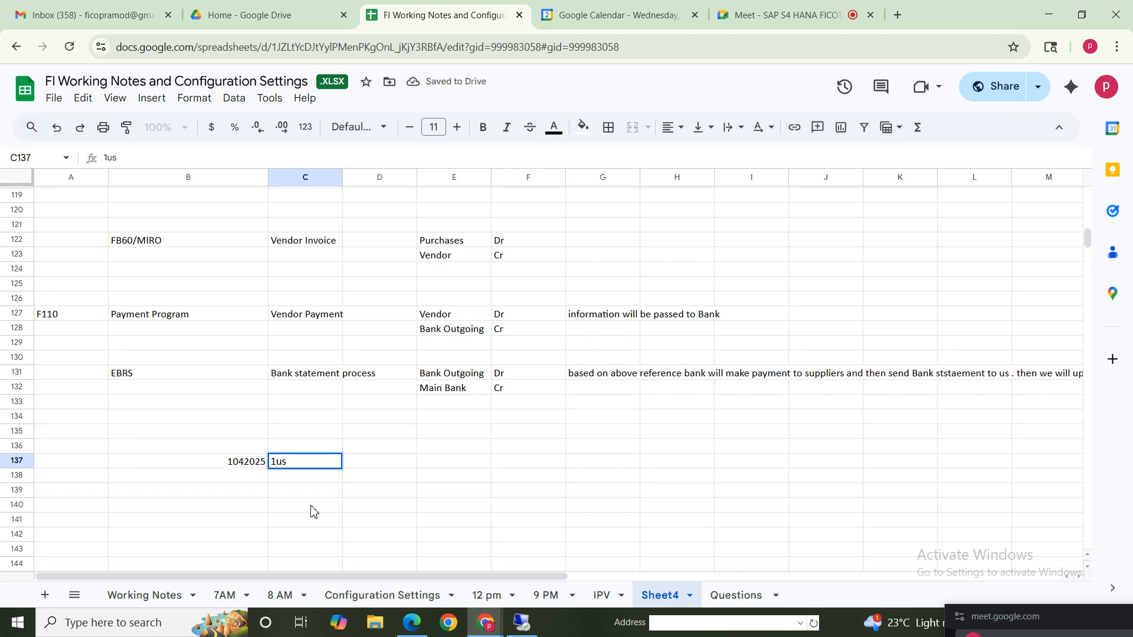
pyautogui.press('BackSpace')
pyautogui.press('BackSpace')
pyautogui.press('BackSpace')
pyautogui.write('1')
pyautogui.click(377, 508)
pyautogui.click(372, 466)
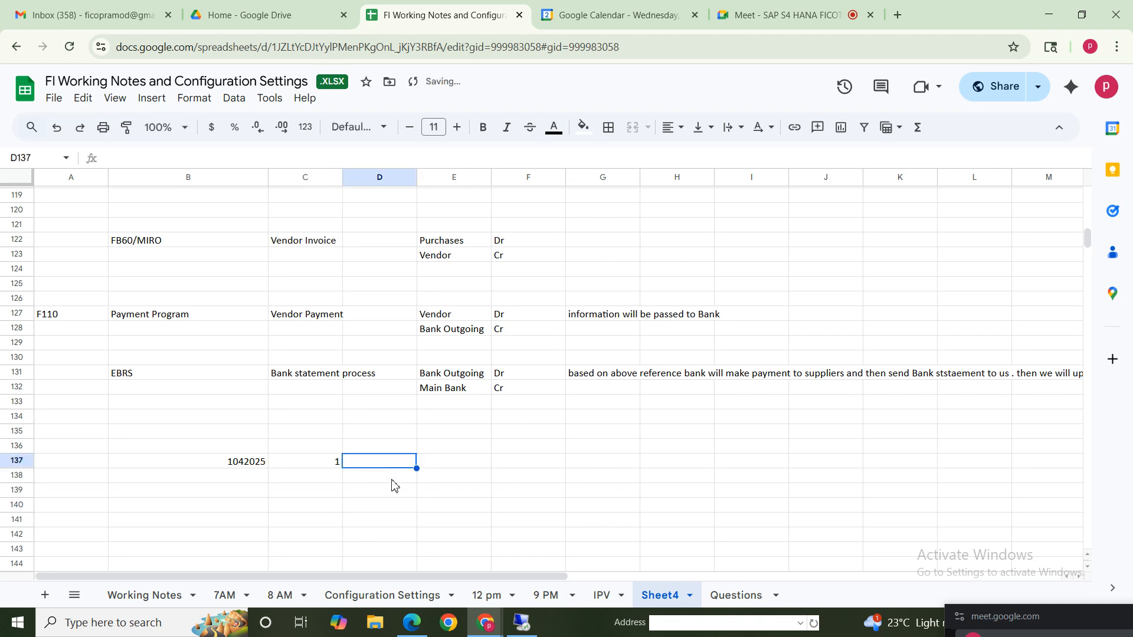
pyautogui.write('85 inr')
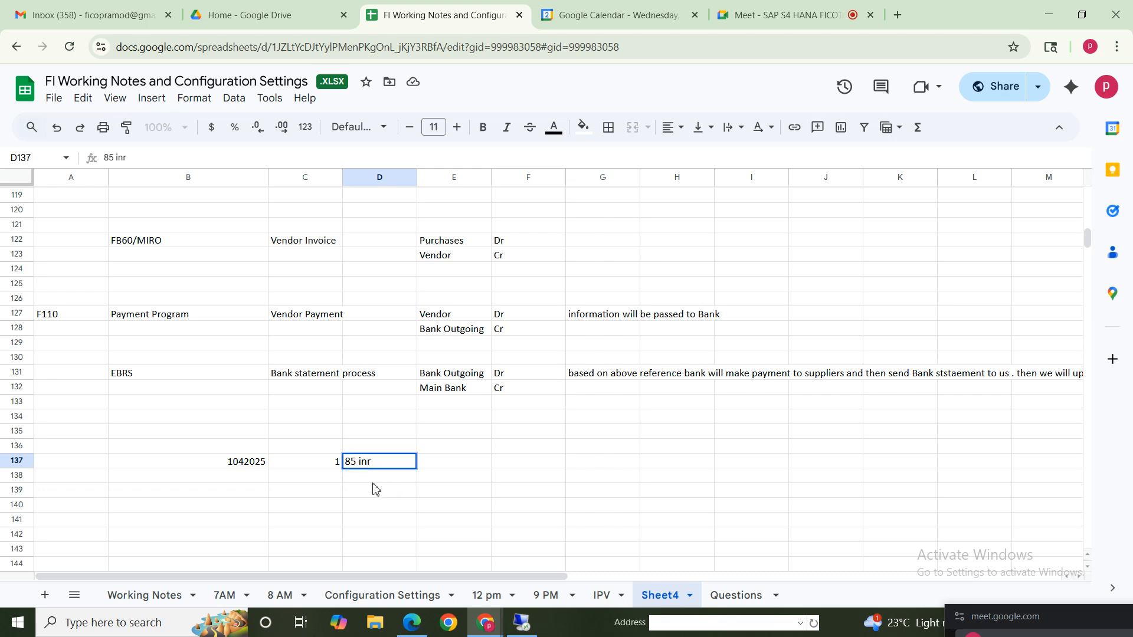
pyautogui.click(332, 465)
pyautogui.doubleClick(327, 461)
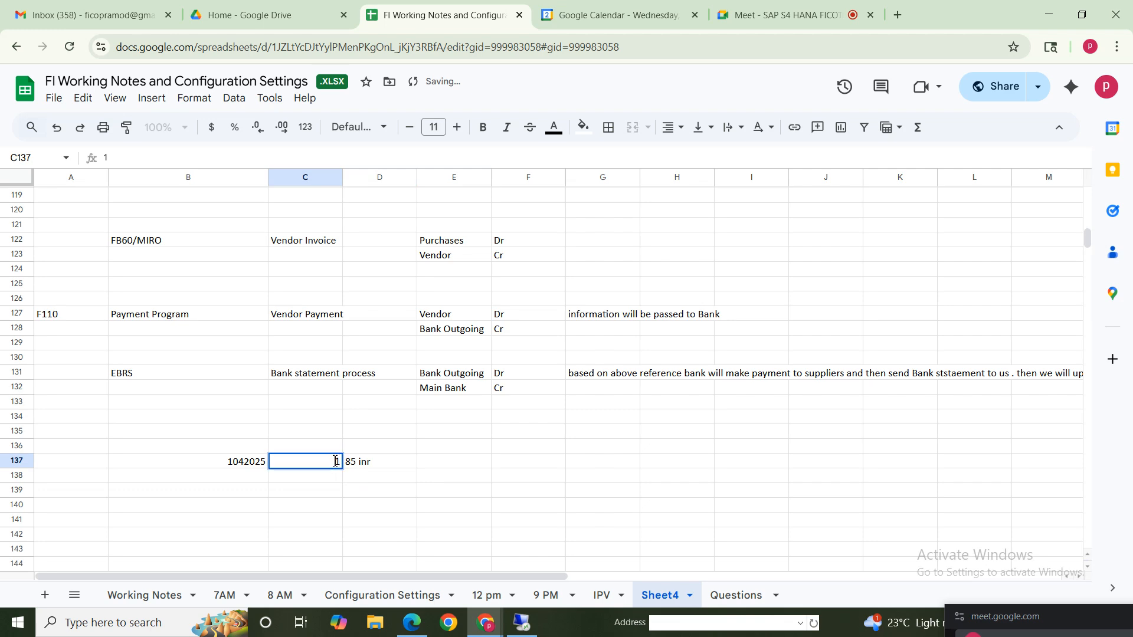
pyautogui.write('usd')
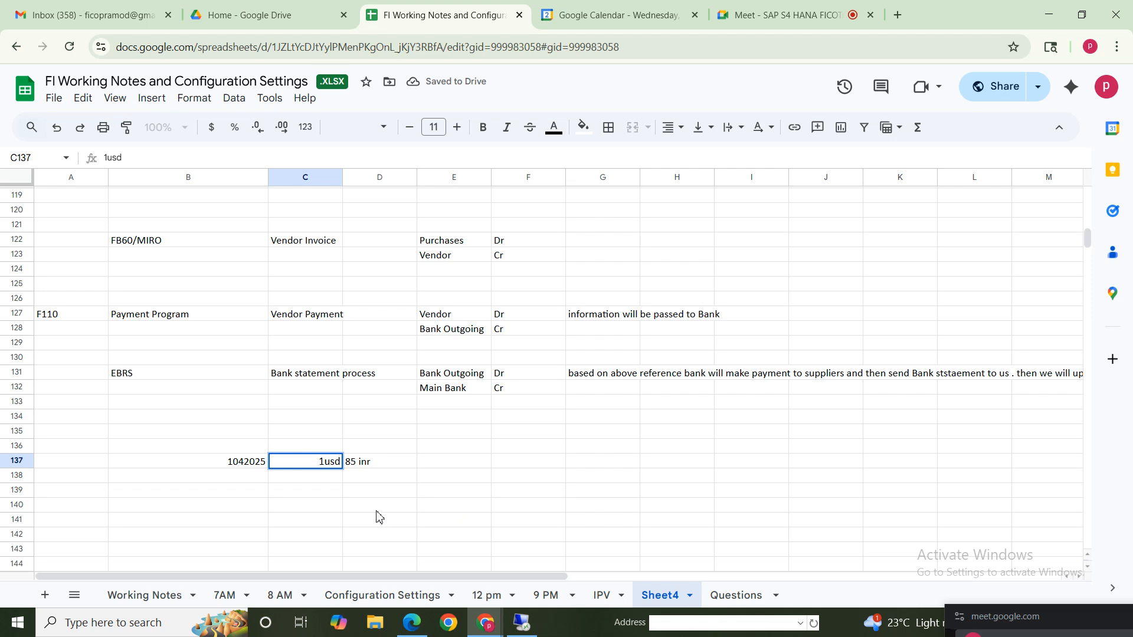
pyautogui.click(424, 506)
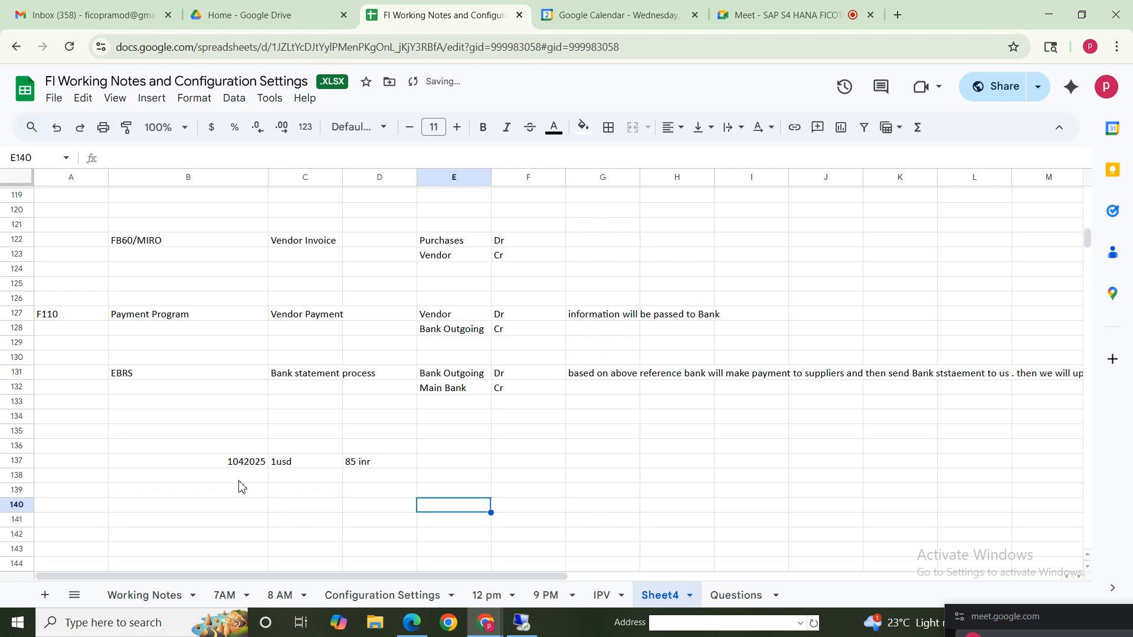
# Step: Add a second exchange rate row with 02072025 in cell B138 and 1 in cell C138
pyautogui.click(250, 482)
pyautogui.write('02')
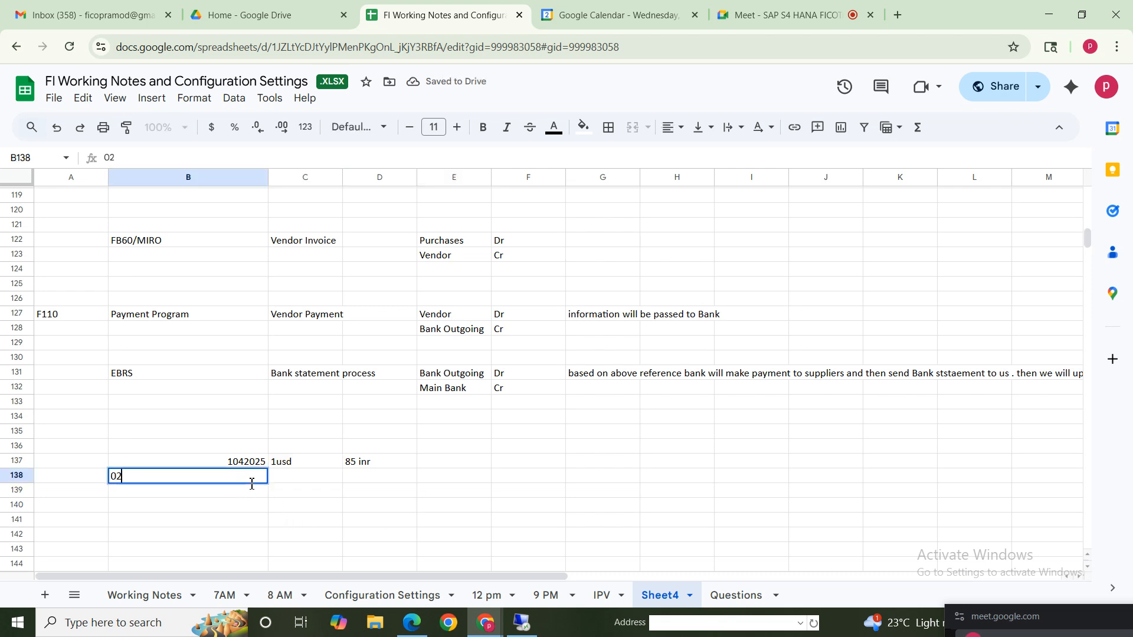
pyautogui.write('072025')
pyautogui.click(319, 485)
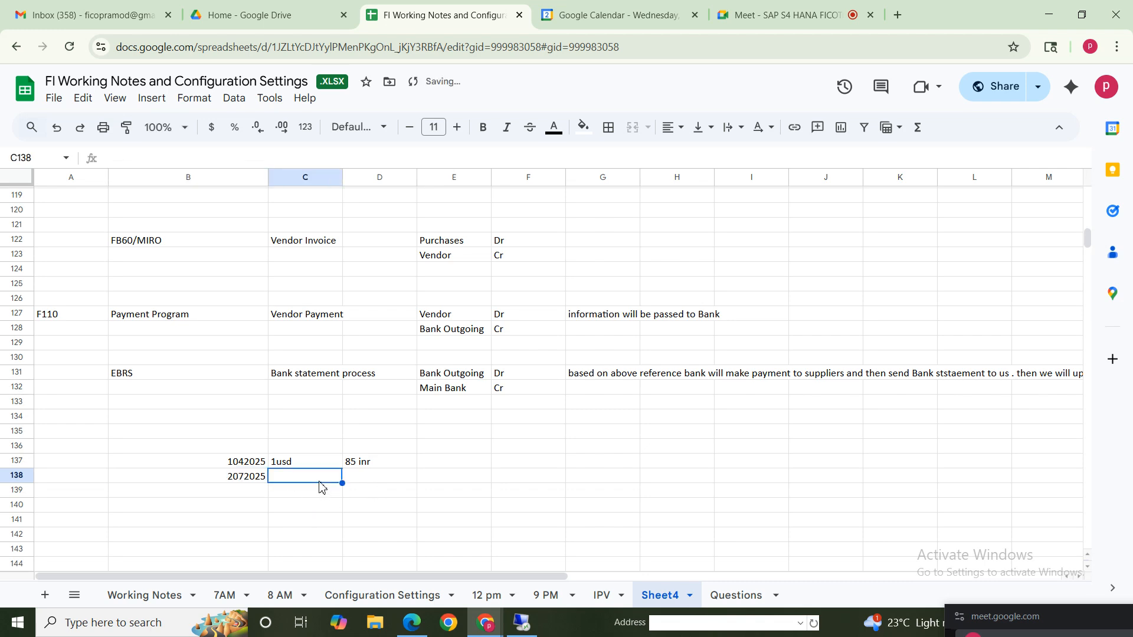
pyautogui.write('1')
pyautogui.click(378, 489)
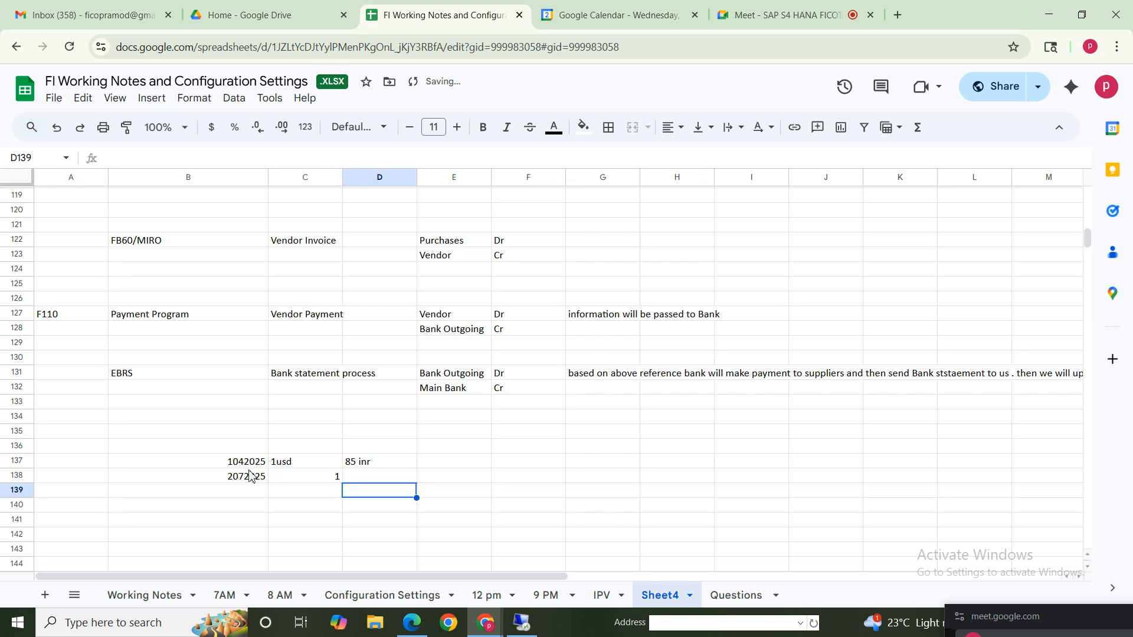
# Step: Enter 90 in cell D138 as the second date's rupee rate
pyautogui.moveTo(251, 461); pyautogui.dragTo(374, 463)
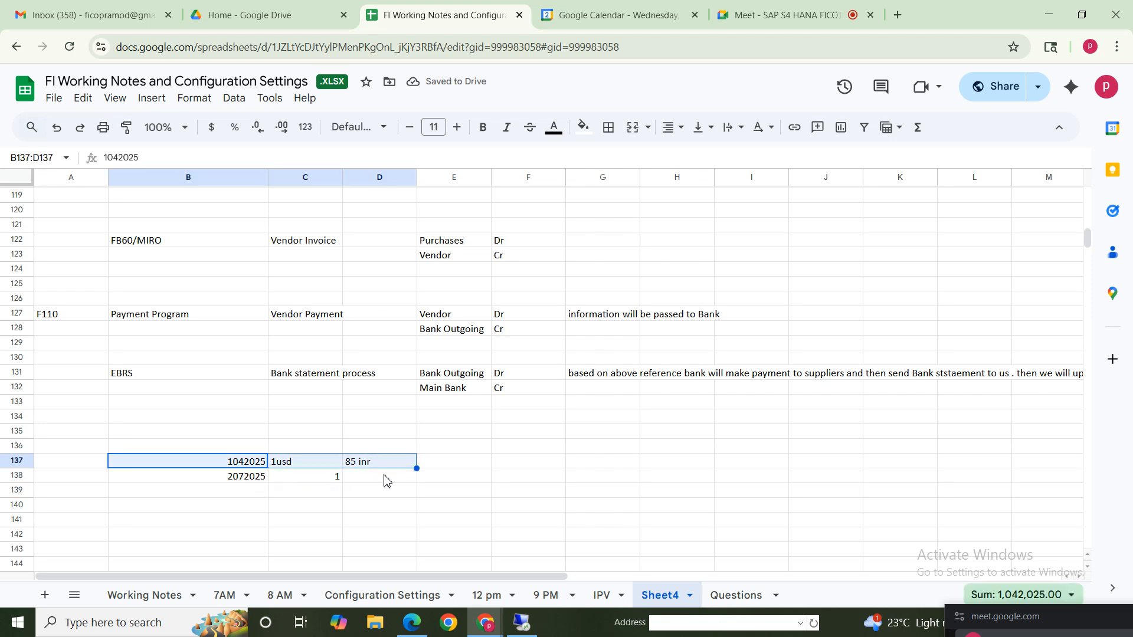
pyautogui.moveTo(253, 478); pyautogui.dragTo(389, 479)
pyautogui.click(360, 523)
pyautogui.click(258, 480)
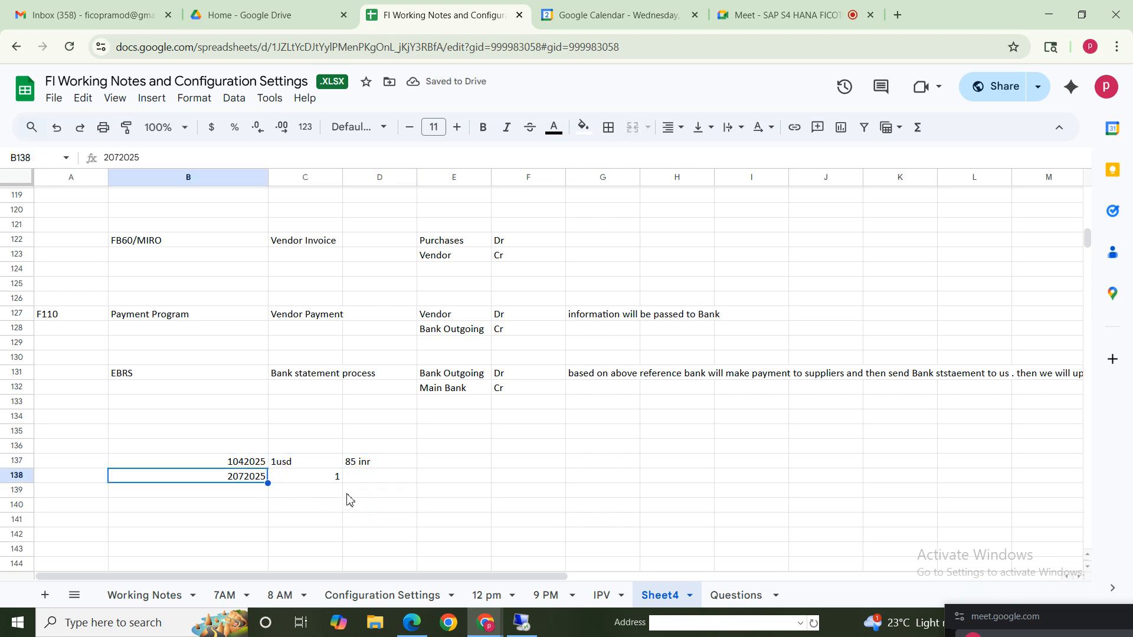
pyautogui.click(369, 479)
pyautogui.write('90')
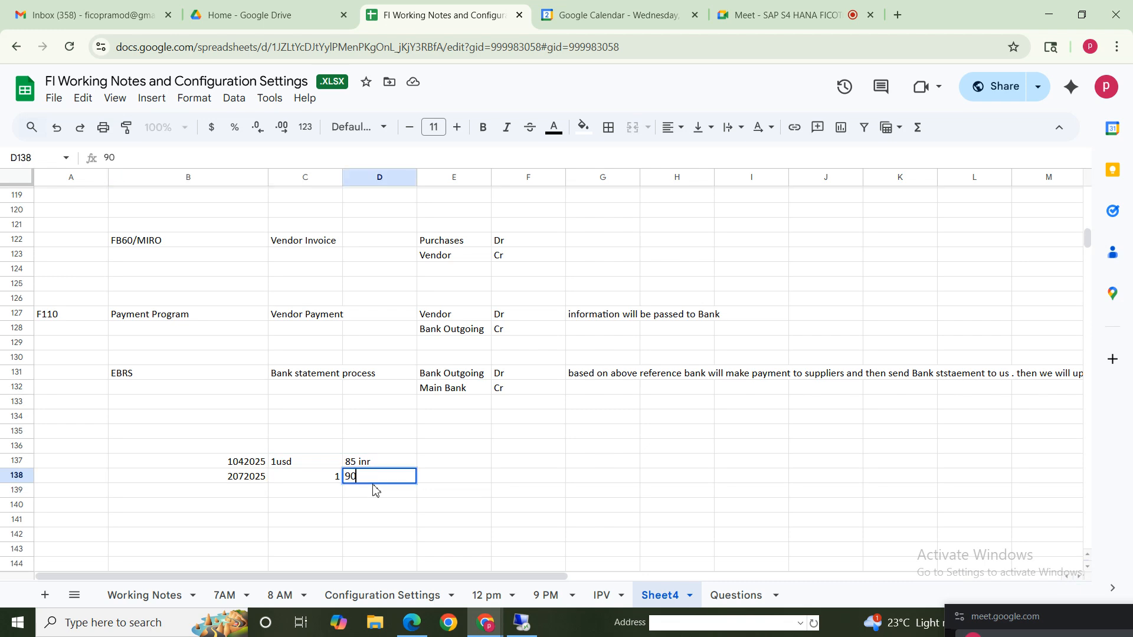
pyautogui.click(376, 504)
pyautogui.click(251, 480)
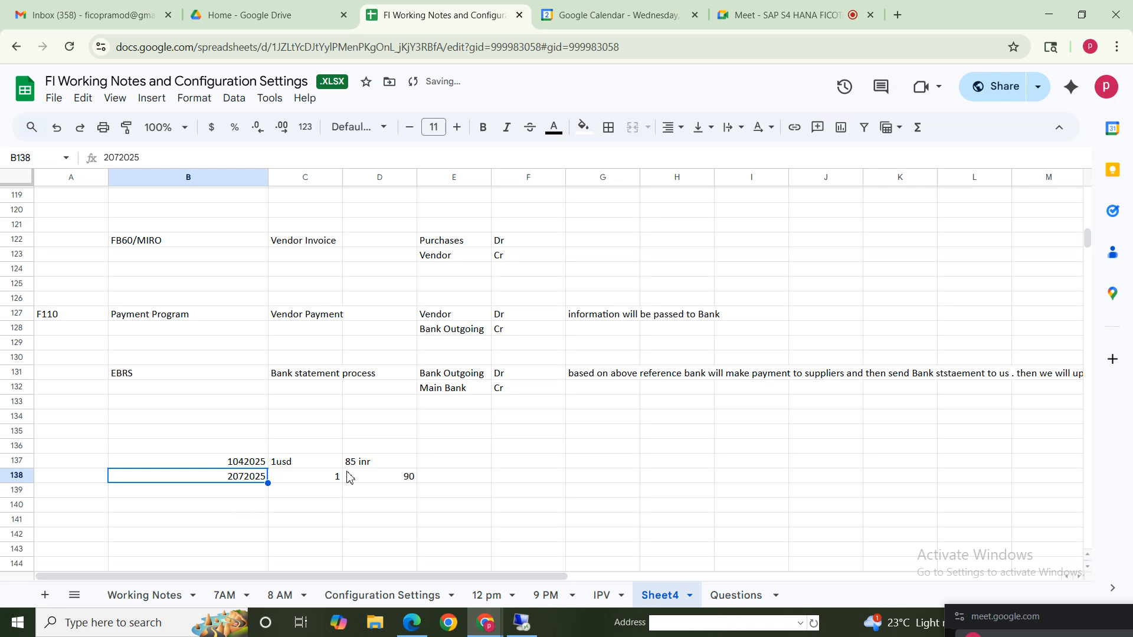
pyautogui.click(374, 478)
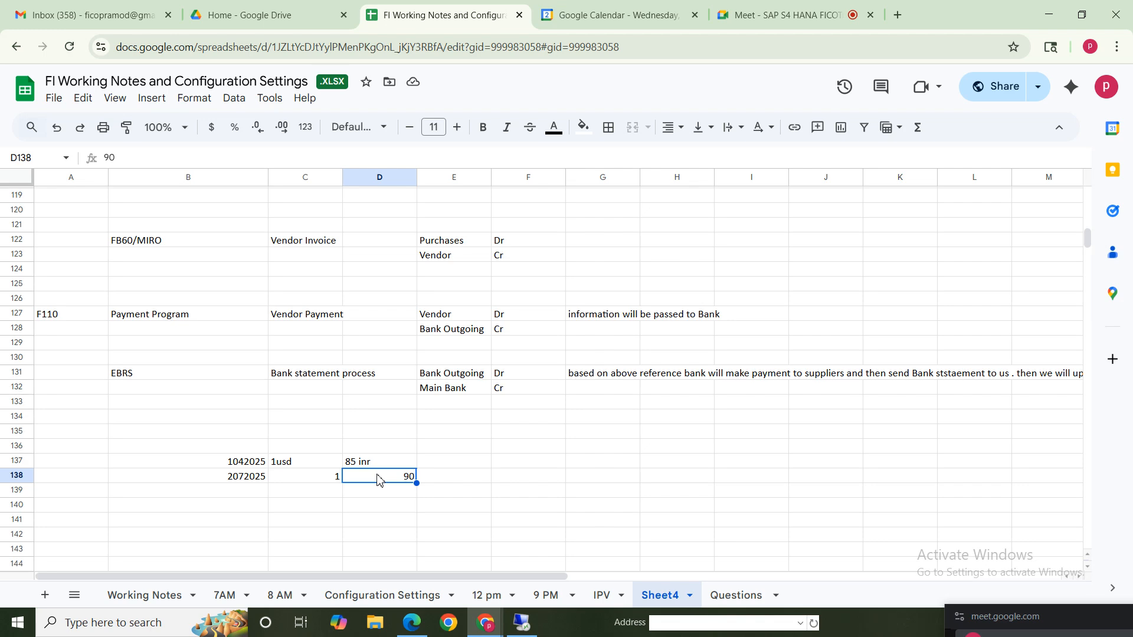
# Step: Label the second exchange rate row "loss account" in cell F138
pyautogui.doubleClick(518, 480)
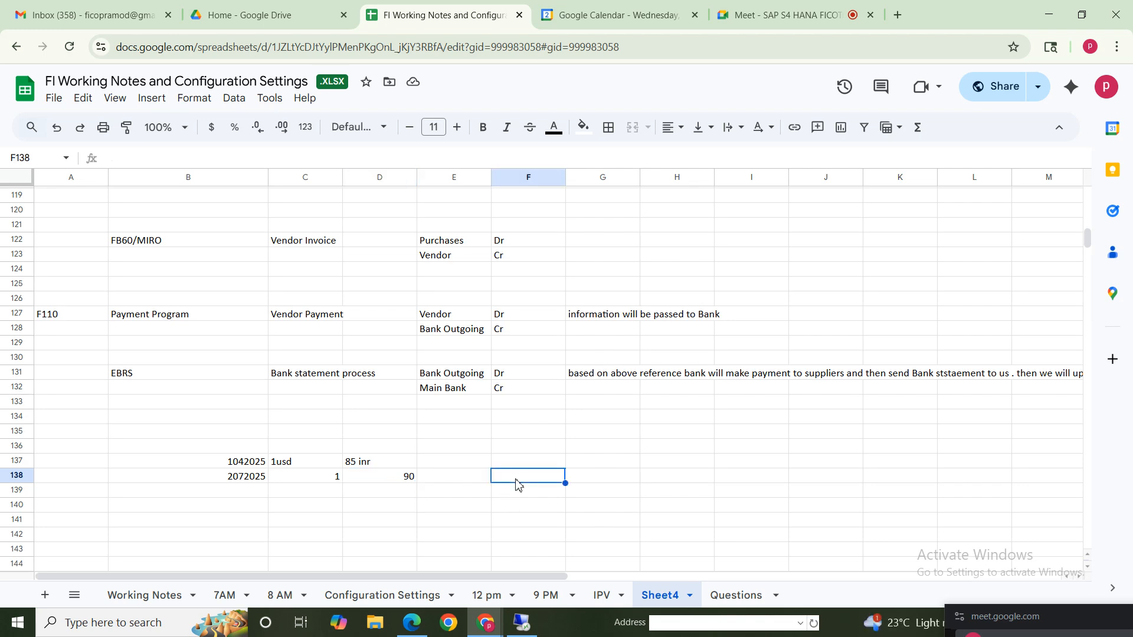
pyautogui.write('loss account')
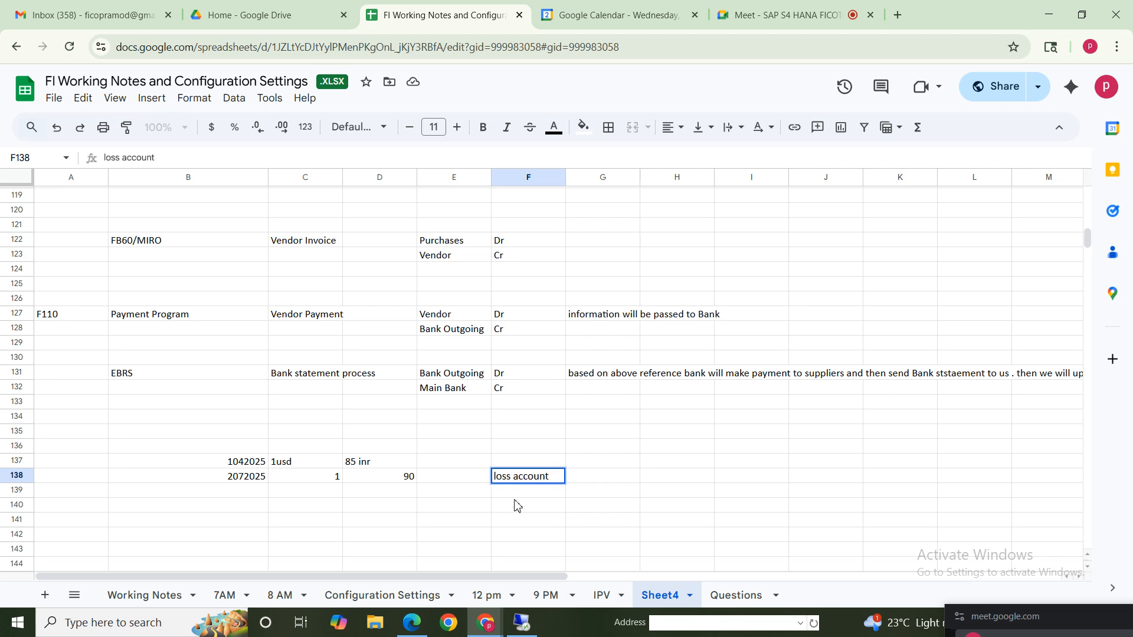
pyautogui.press('Return')
# Step: Set the second date's rupee rate in cell D138 to 85
pyautogui.click(400, 479)
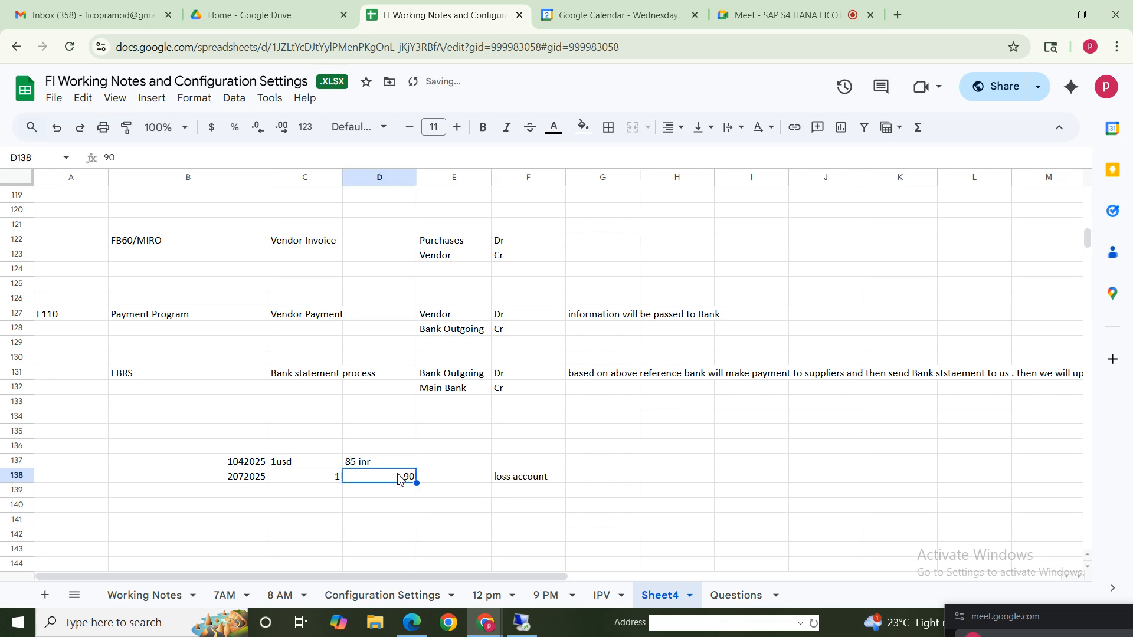
pyautogui.write('85')
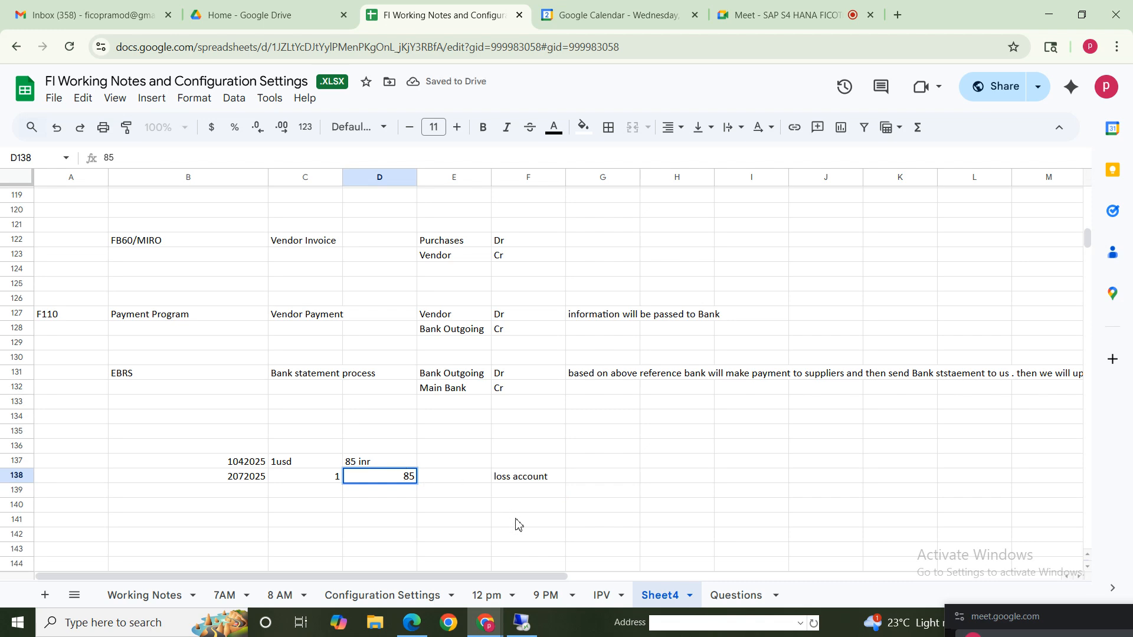
pyautogui.click(517, 522)
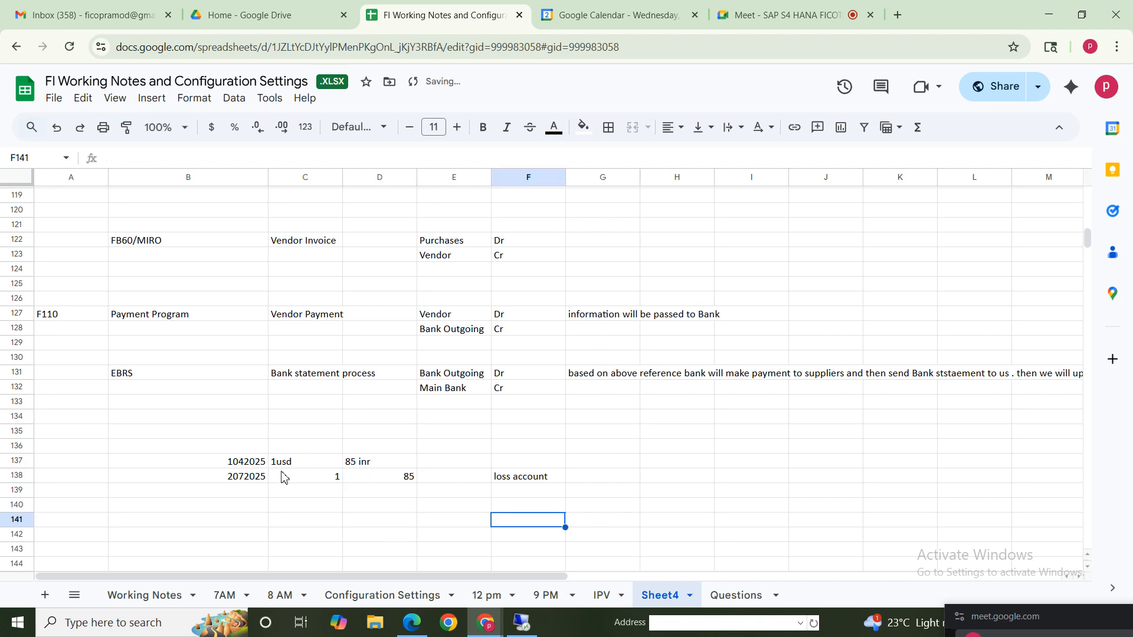
# Step: Set the second date's rupee rate in cell D138 to 80
pyautogui.click(370, 466)
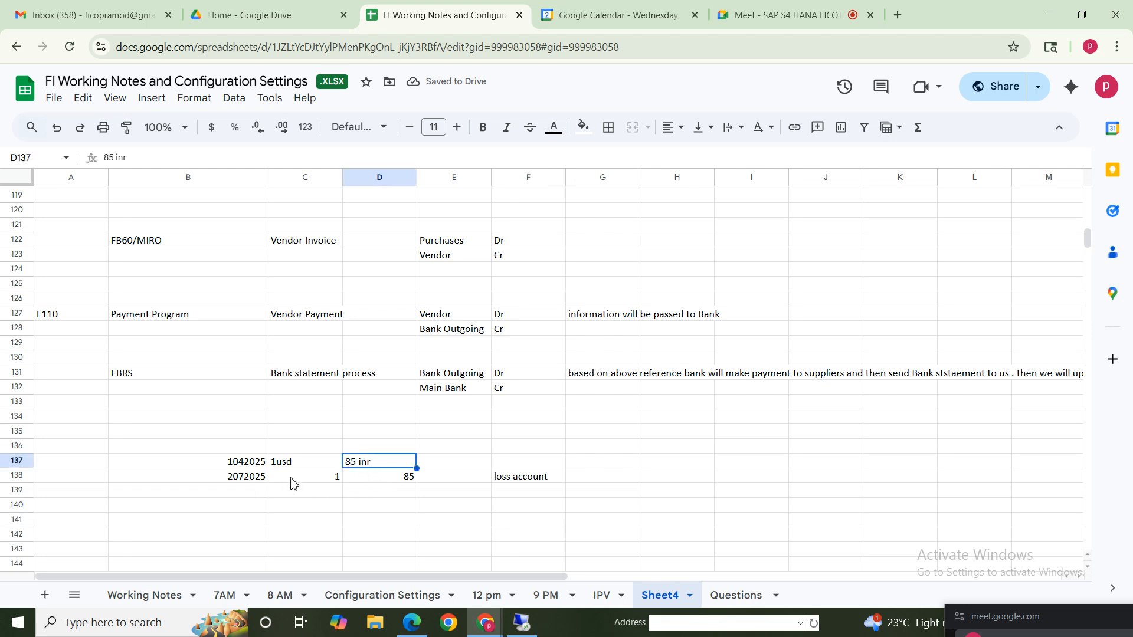
pyautogui.click(395, 482)
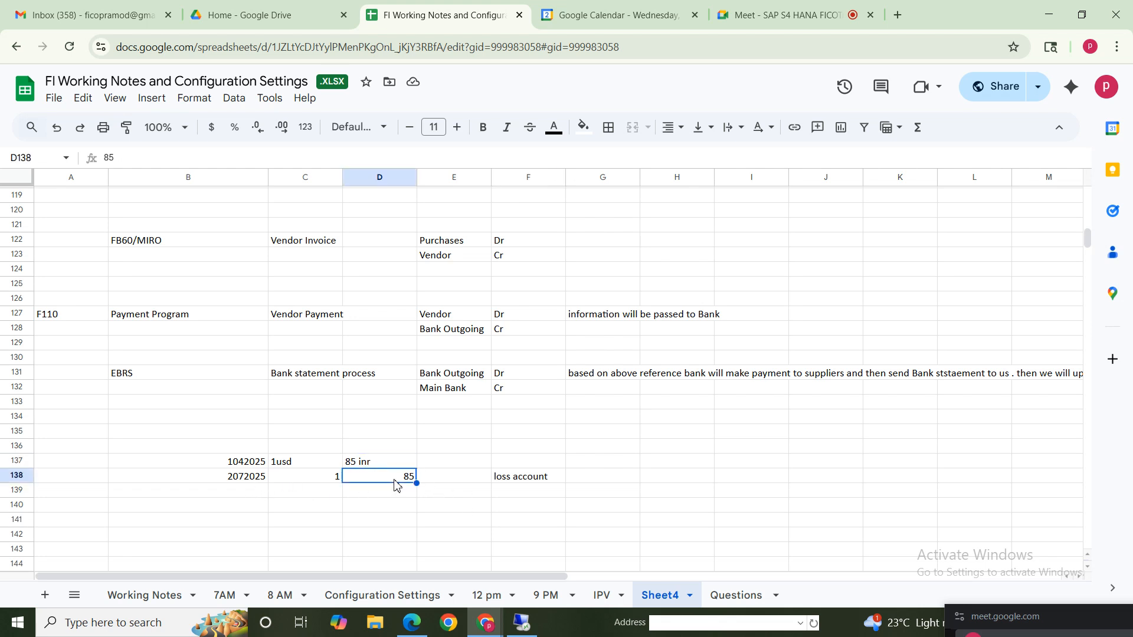
pyautogui.write('80')
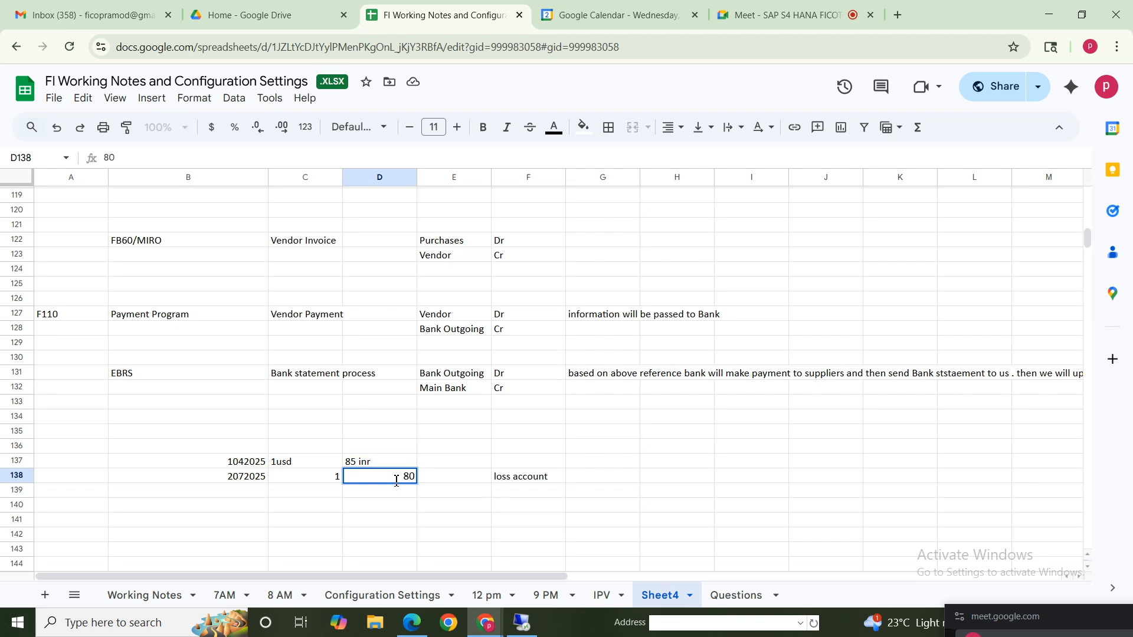
pyautogui.click(464, 494)
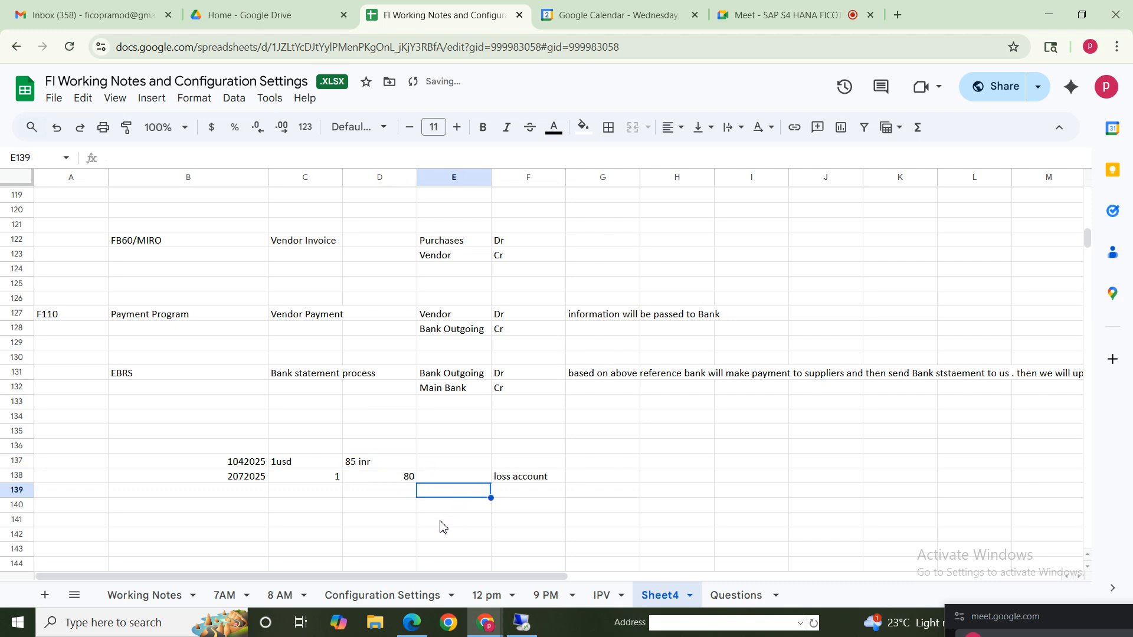
# Step: Replace the label in cell F138 with "gain account" and switch back to the SAP outgoing payment
pyautogui.click(511, 479)
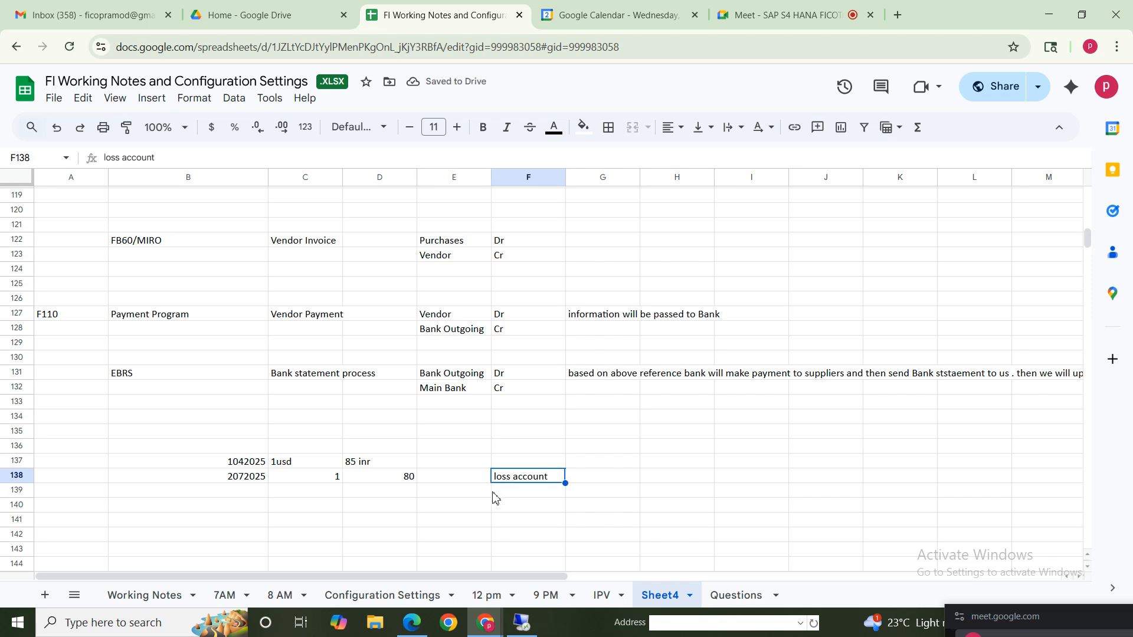
pyautogui.write('gain account')
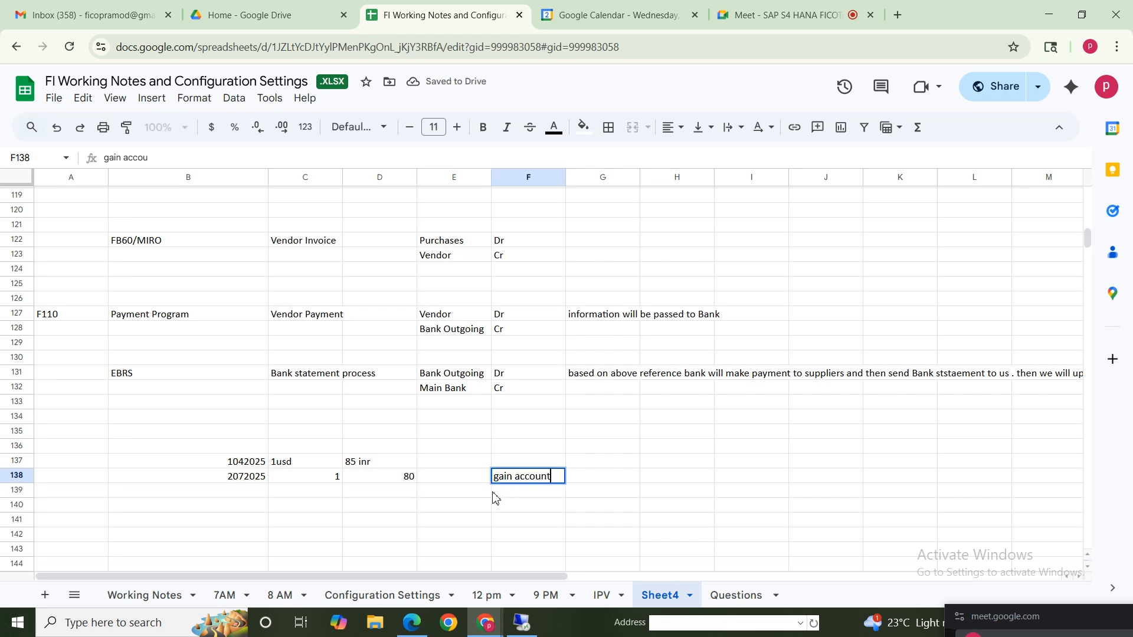
pyautogui.click(522, 622)
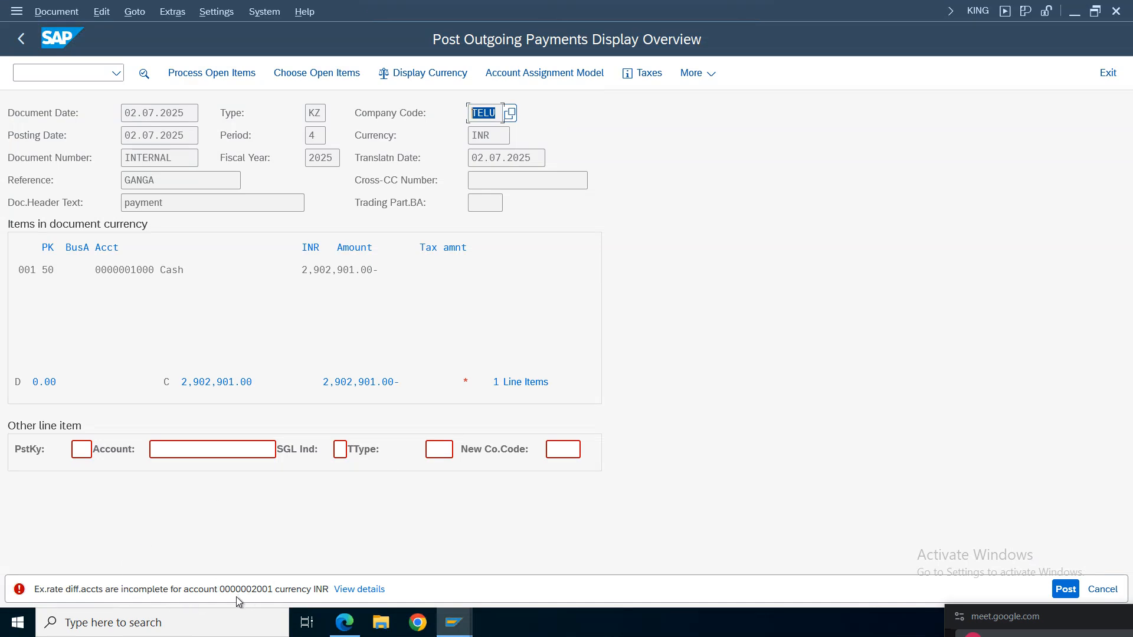
# Step: Open the exchange rate difference procedures in a new session and start a new KDF entry for chart of accounts TCOA
pyautogui.click(32, 75)
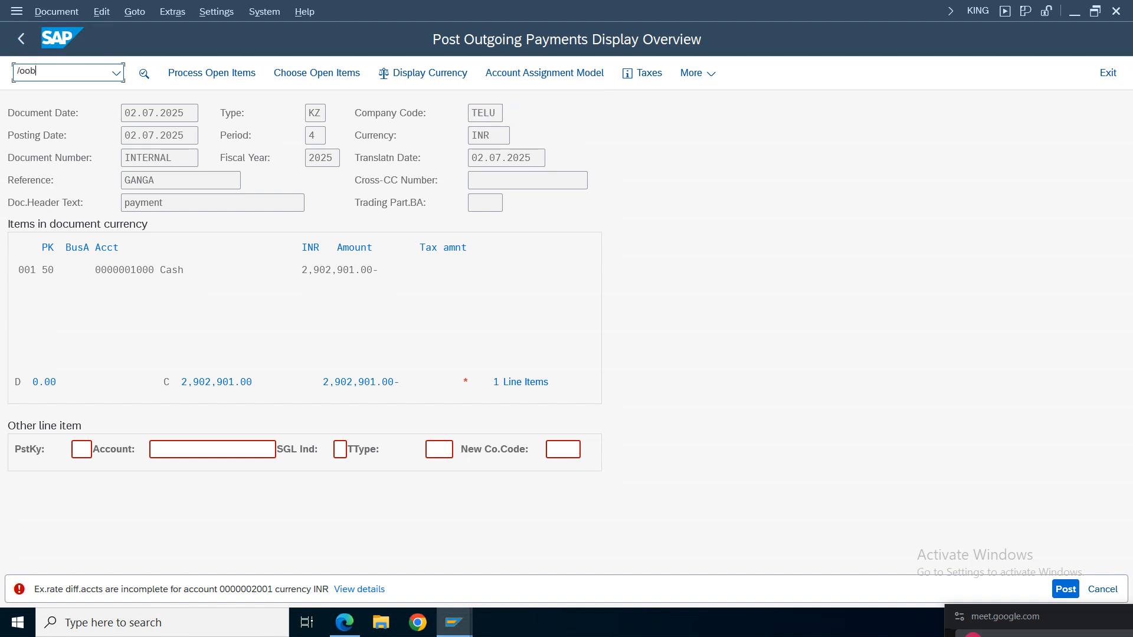
pyautogui.press('Return')
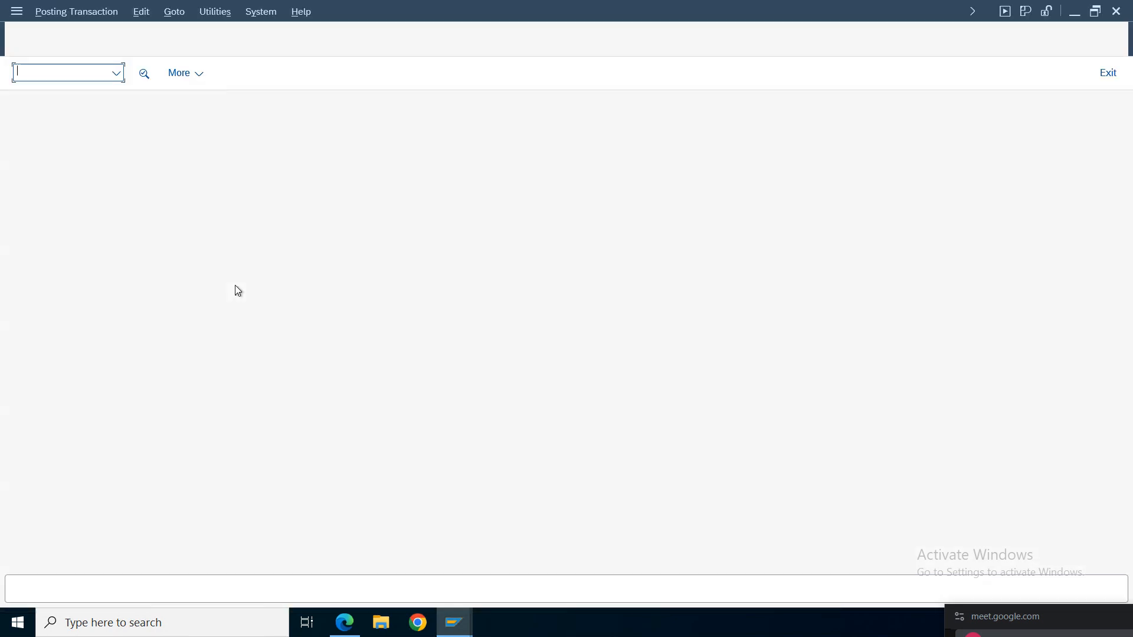
pyautogui.doubleClick(88, 236)
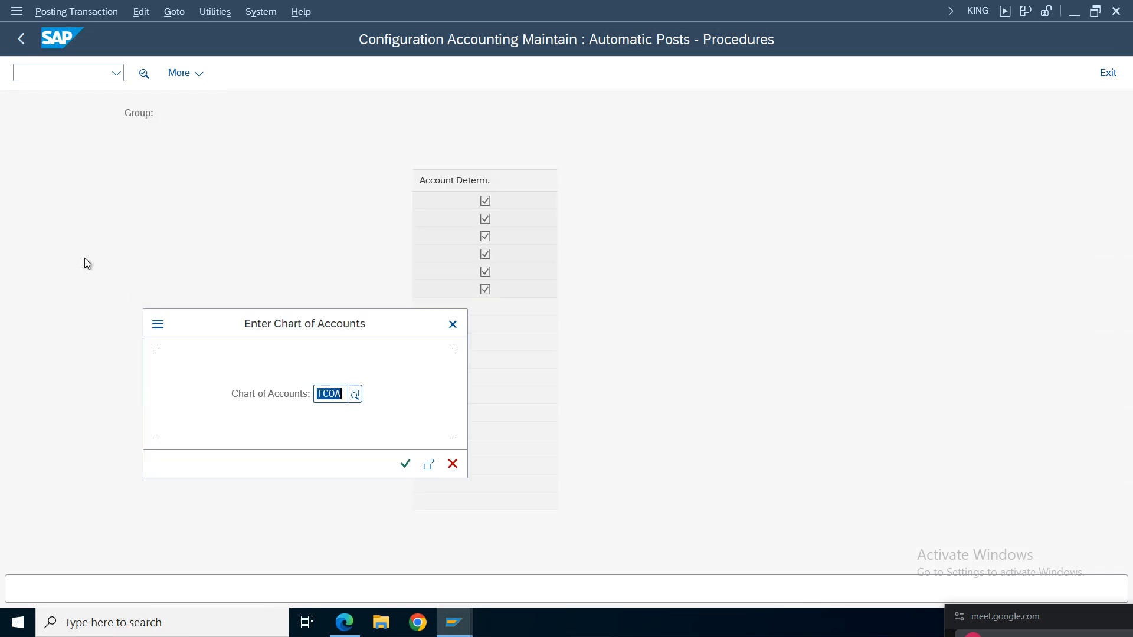
pyautogui.click(452, 323)
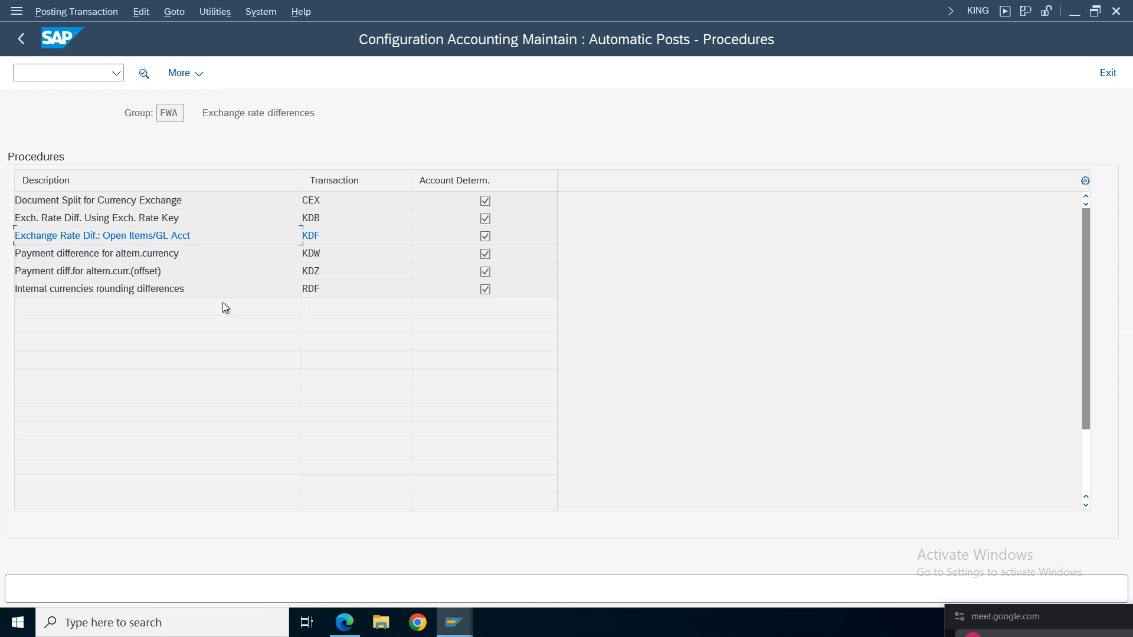
pyautogui.click(176, 236)
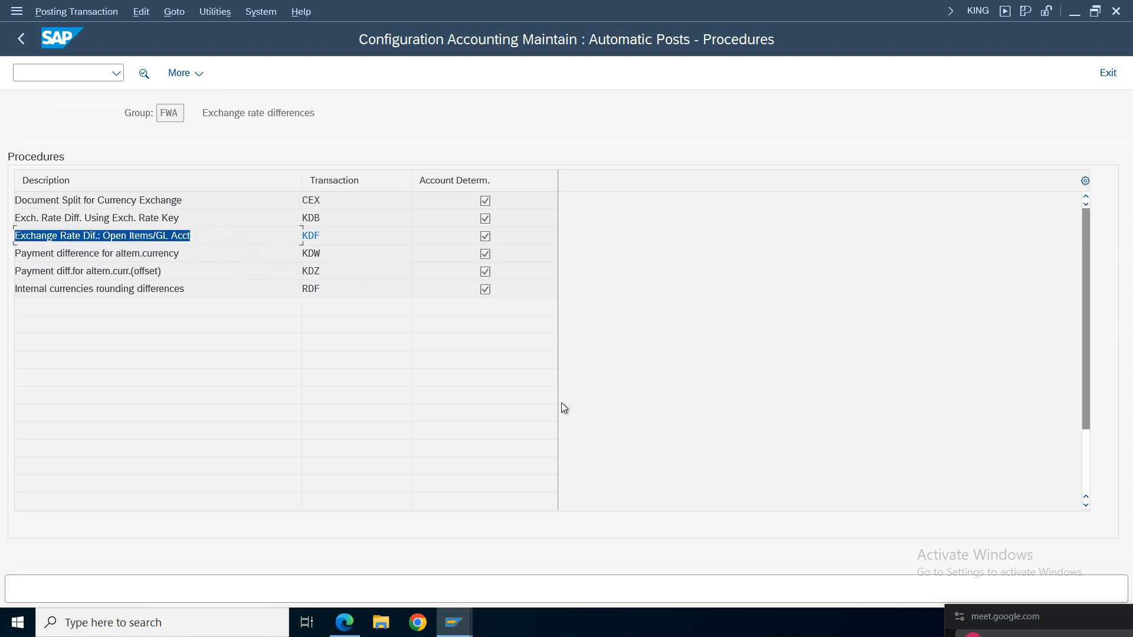
pyautogui.doubleClick(318, 236)
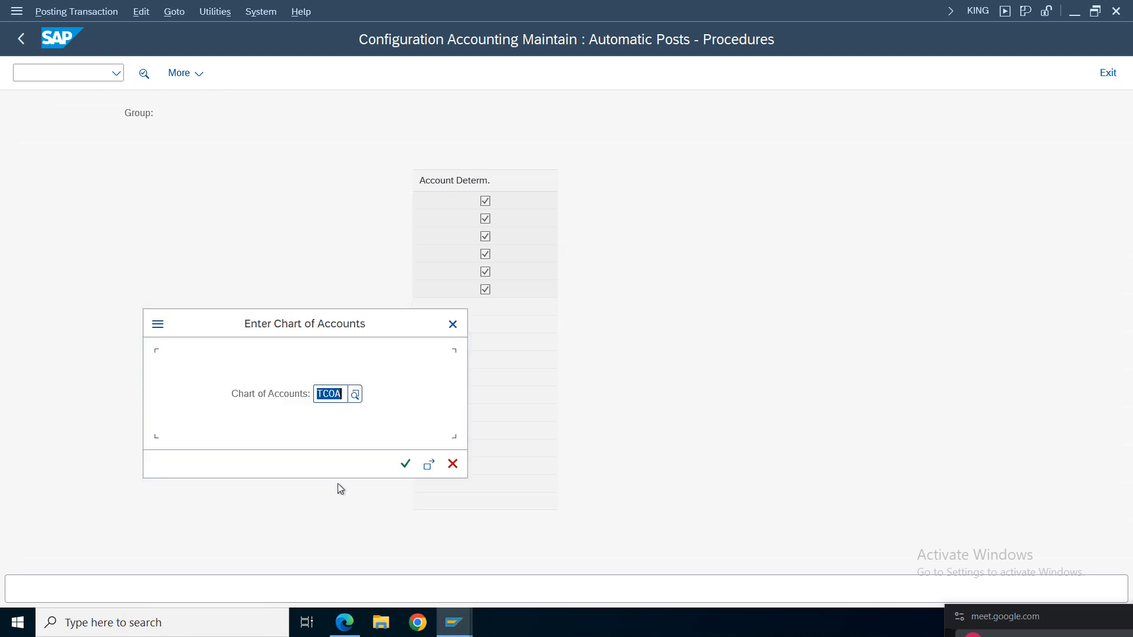
pyautogui.click(405, 464)
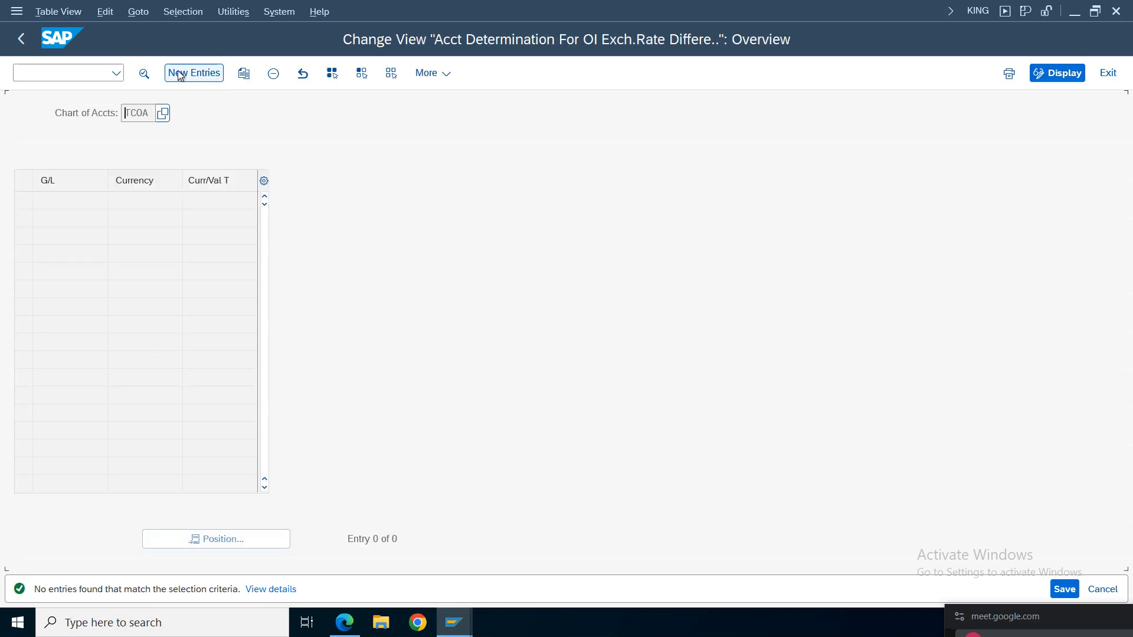
pyautogui.press('F5')
# Step: Close the session windows for the G/L account display and the organization display
pyautogui.click(455, 622)
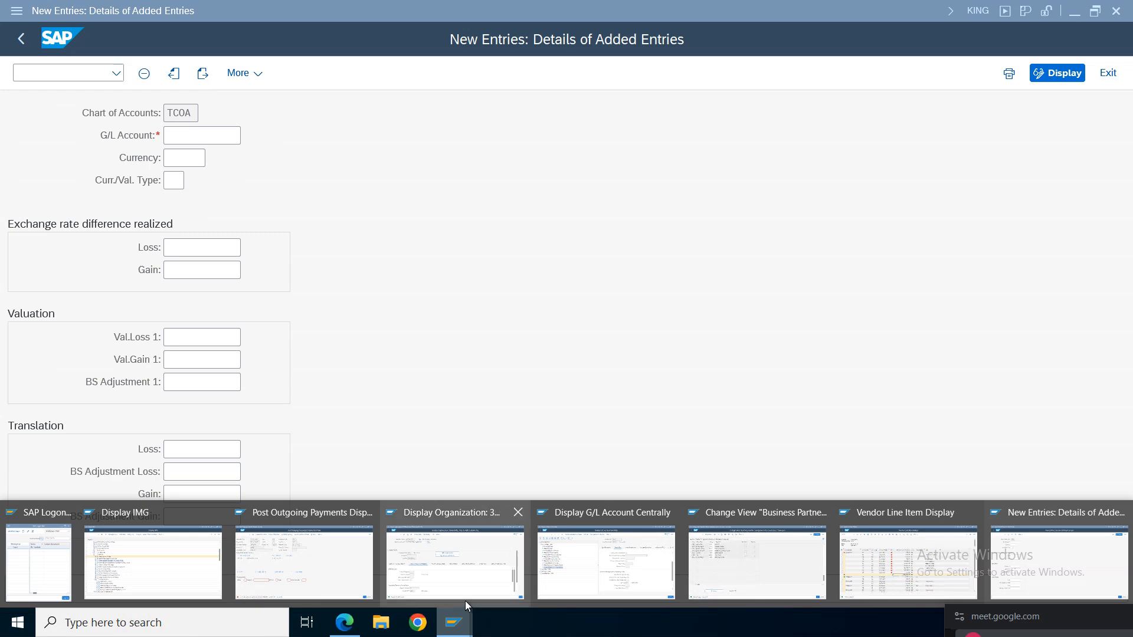
pyautogui.moveTo(611, 568)
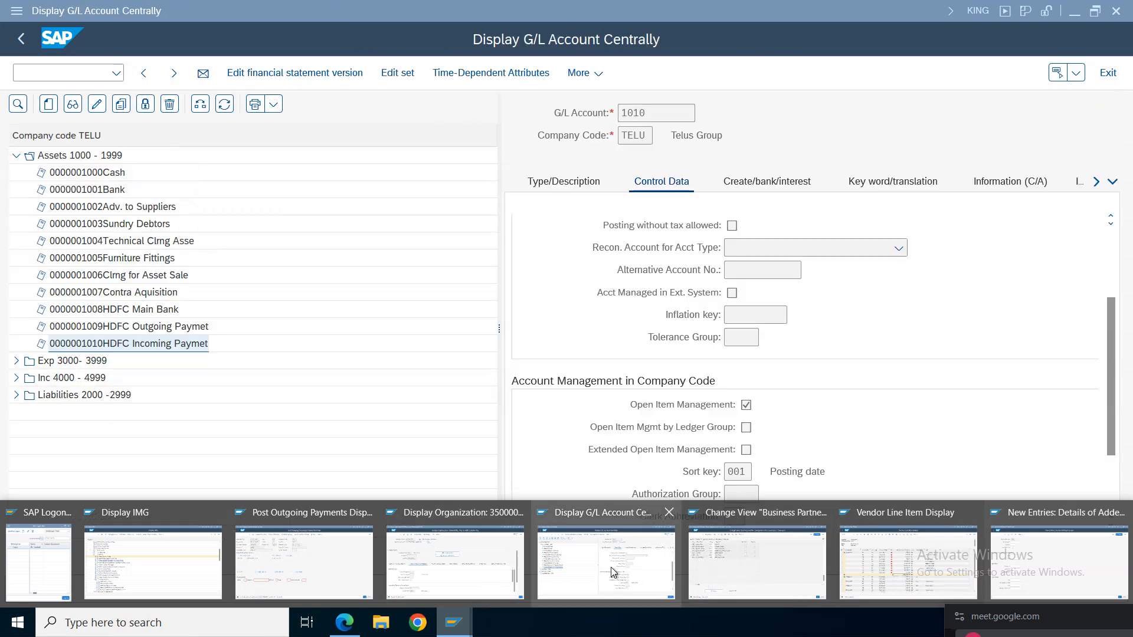
pyautogui.click(668, 513)
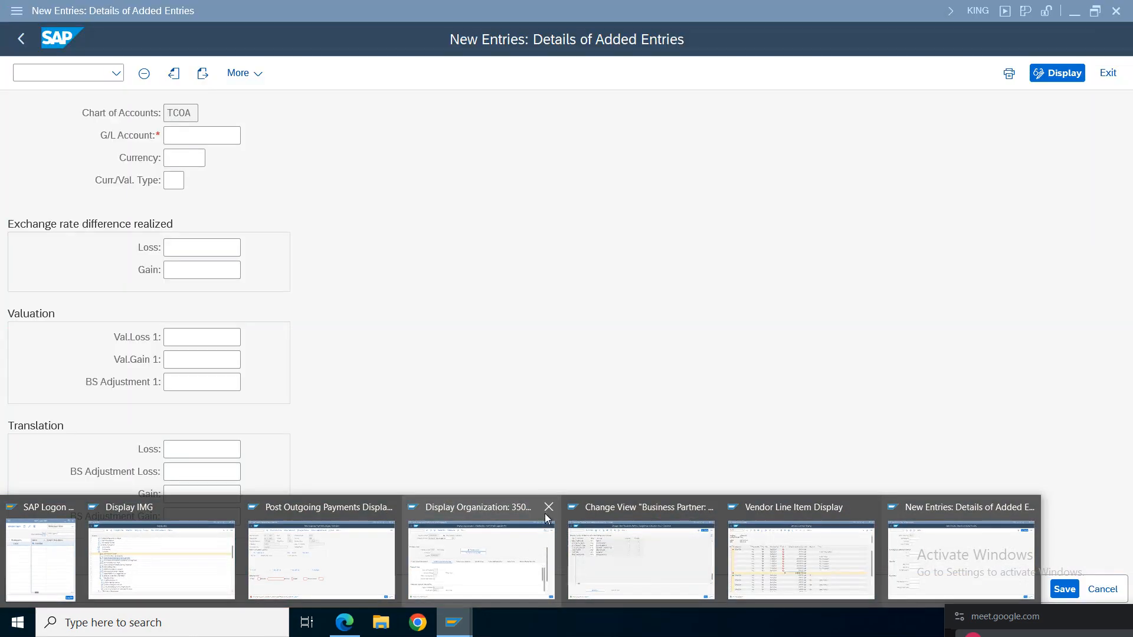
pyautogui.click(545, 510)
# Step: Check the account named in the outgoing payment and enter G/L account 2001 in the new exchange rate difference entry
pyautogui.click(330, 563)
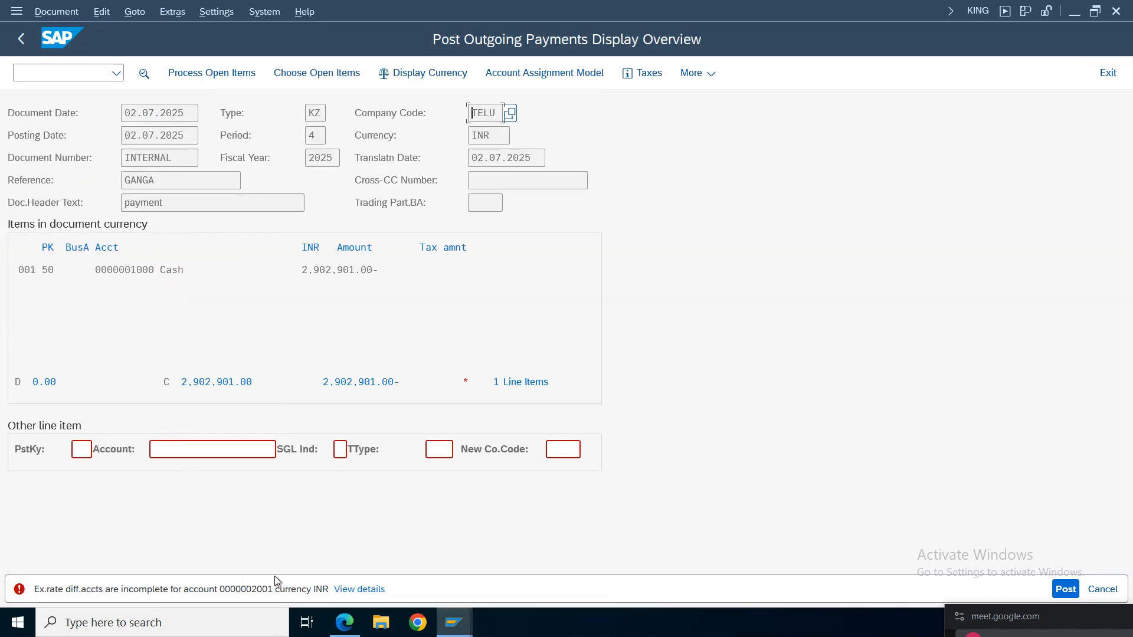
pyautogui.moveTo(454, 622)
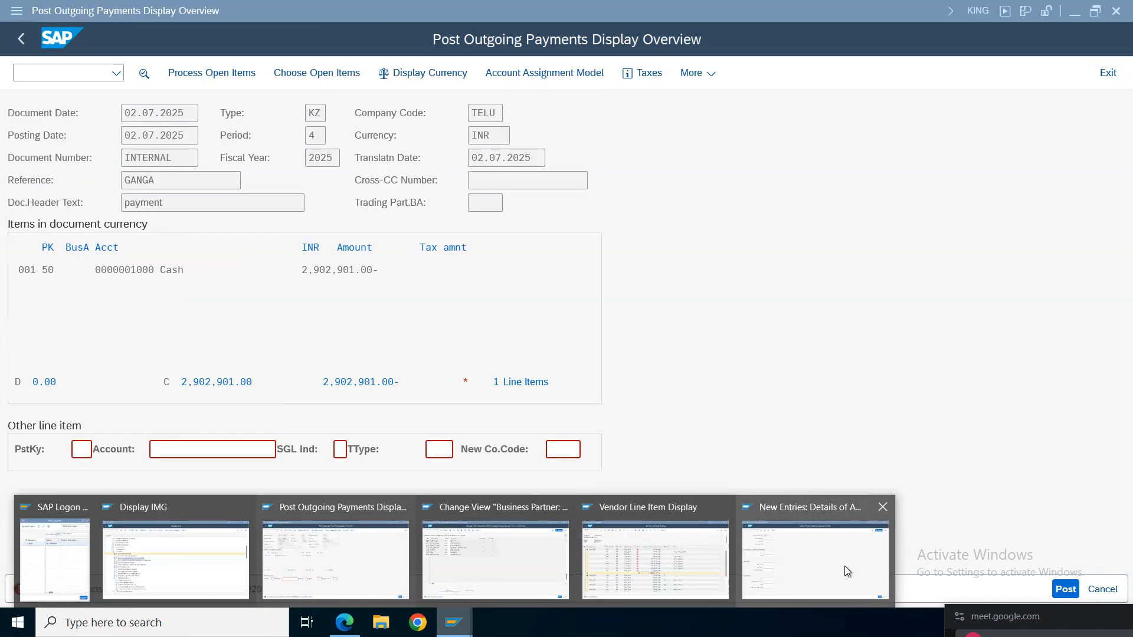
pyautogui.click(803, 576)
pyautogui.write('2001')
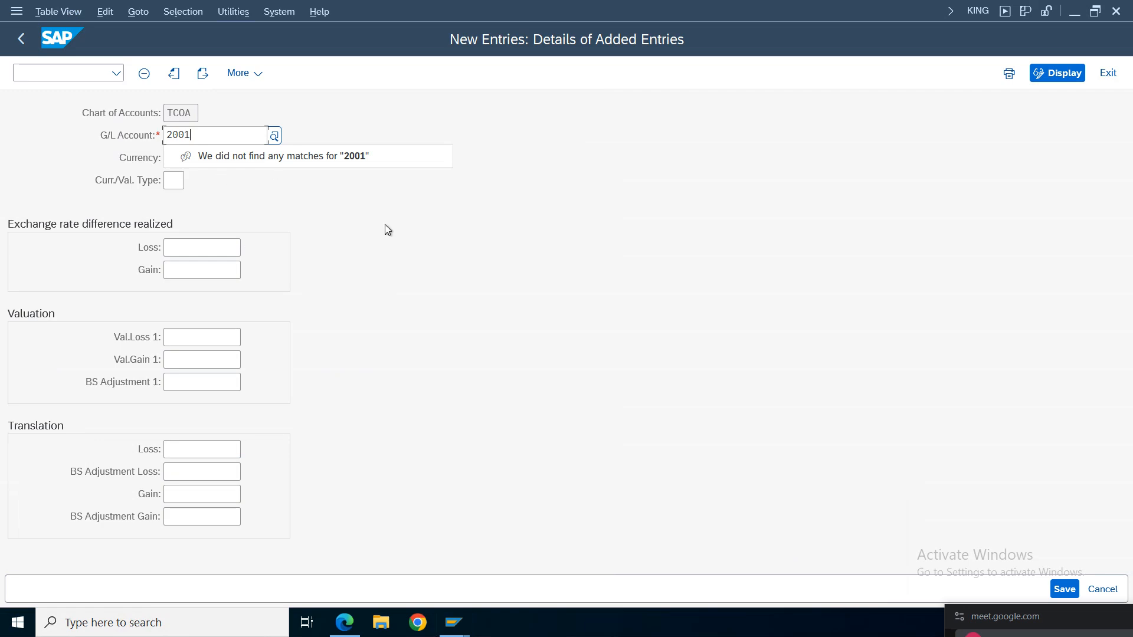
pyautogui.press('Tab')
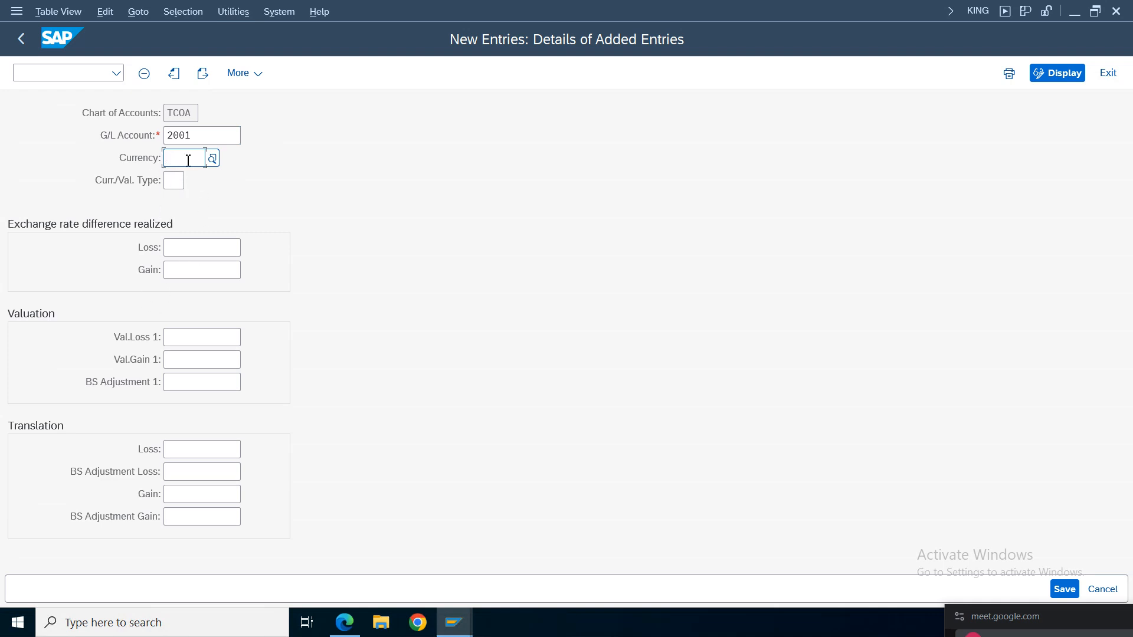
pyautogui.click(184, 251)
pyautogui.click(190, 271)
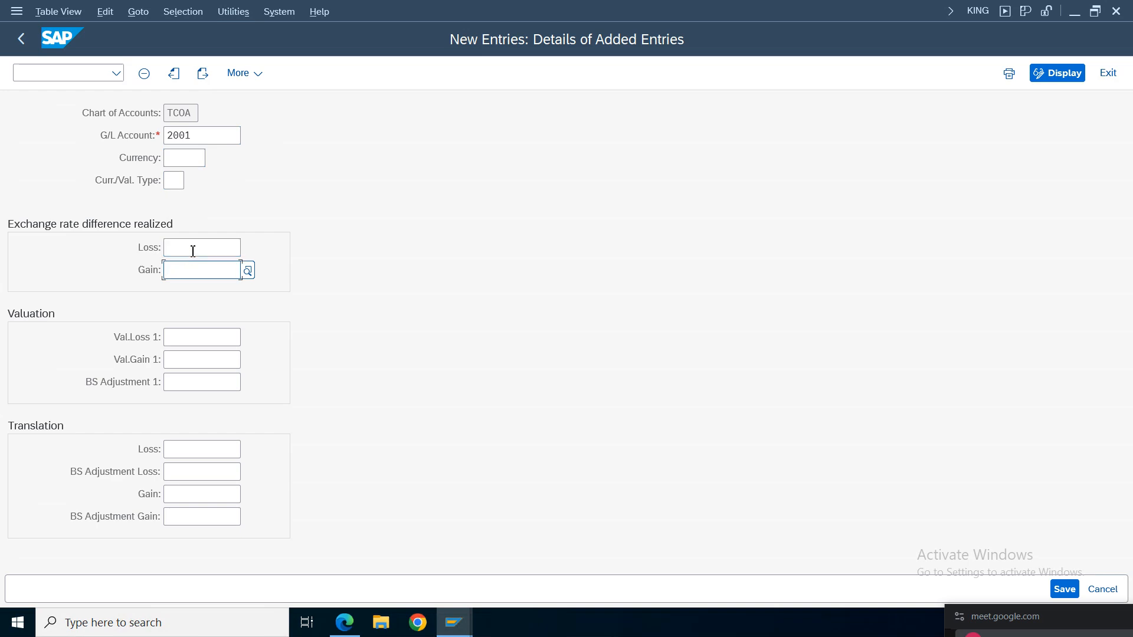
pyautogui.click(193, 250)
# Step: Switch to the business partner account group assignment session and open central G/L account maintenance in a new session
pyautogui.click(454, 622)
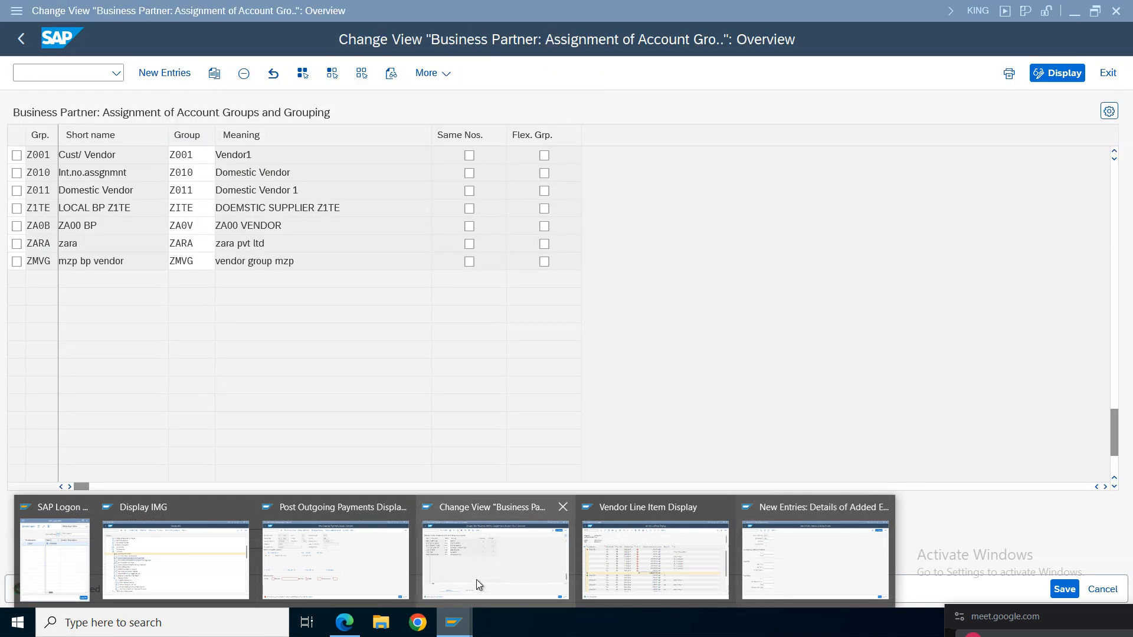
pyautogui.click(475, 577)
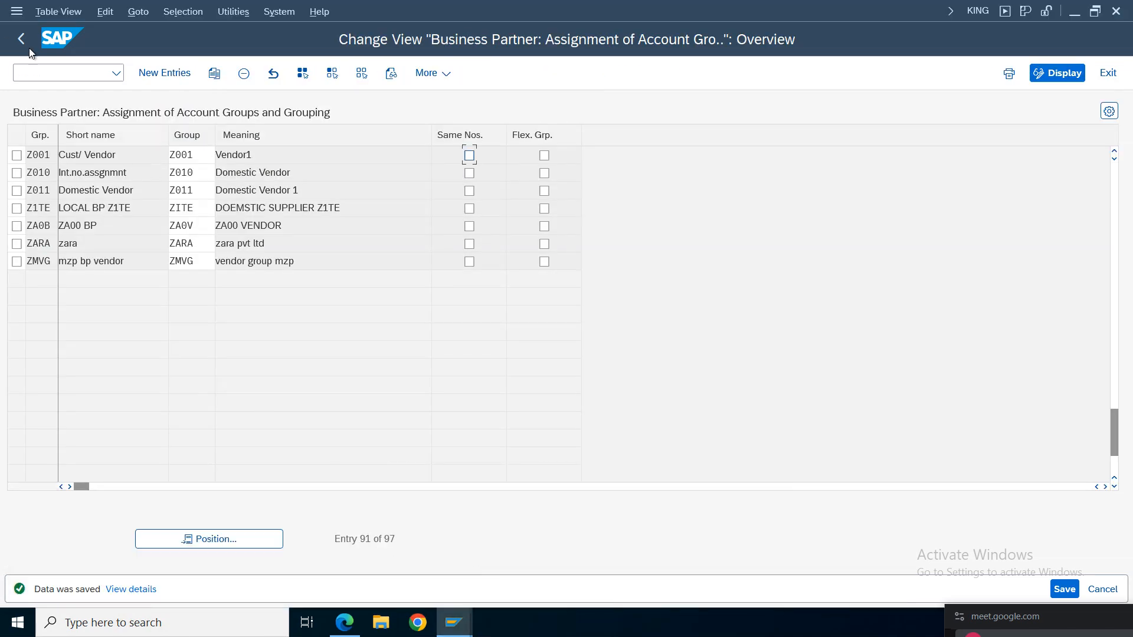
pyautogui.click(41, 74)
pyautogui.write('/obd3')
pyautogui.press('Return')
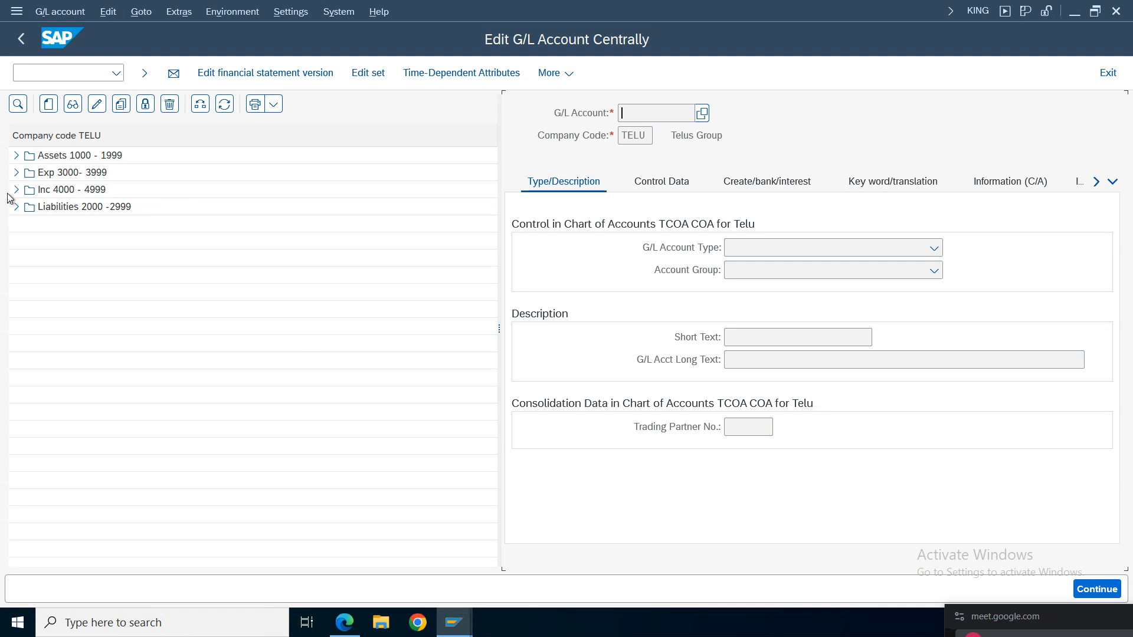
# Step: Expand the Exp 3000-3999 accounts and start creating G/L account 3003 in company code TELU
pyautogui.click(16, 175)
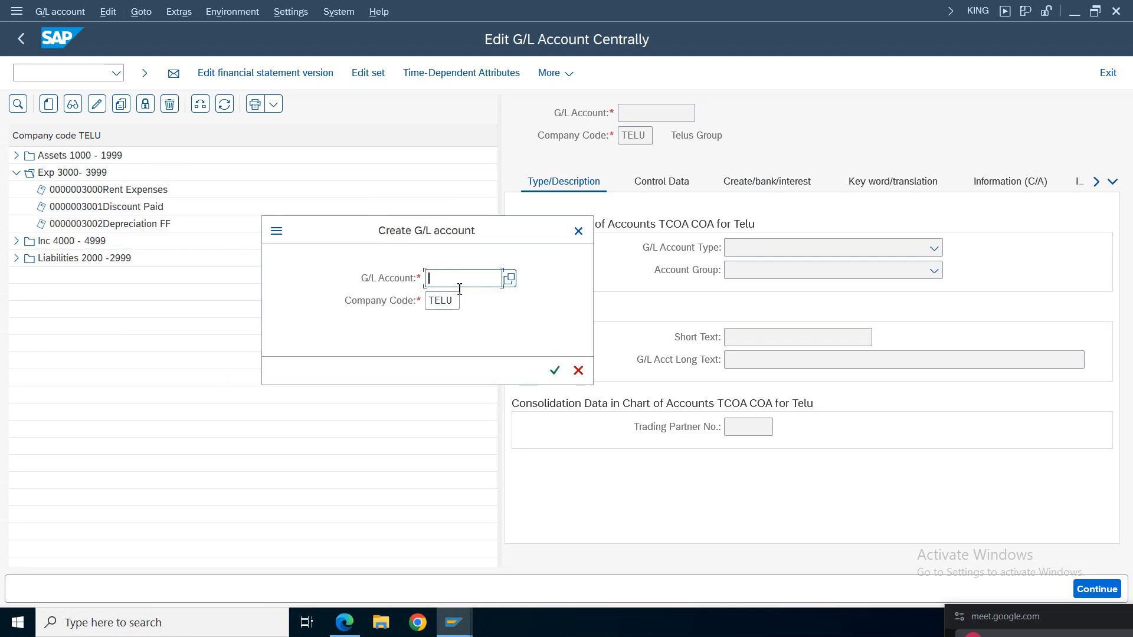
pyautogui.write('3003')
pyautogui.press('Return')
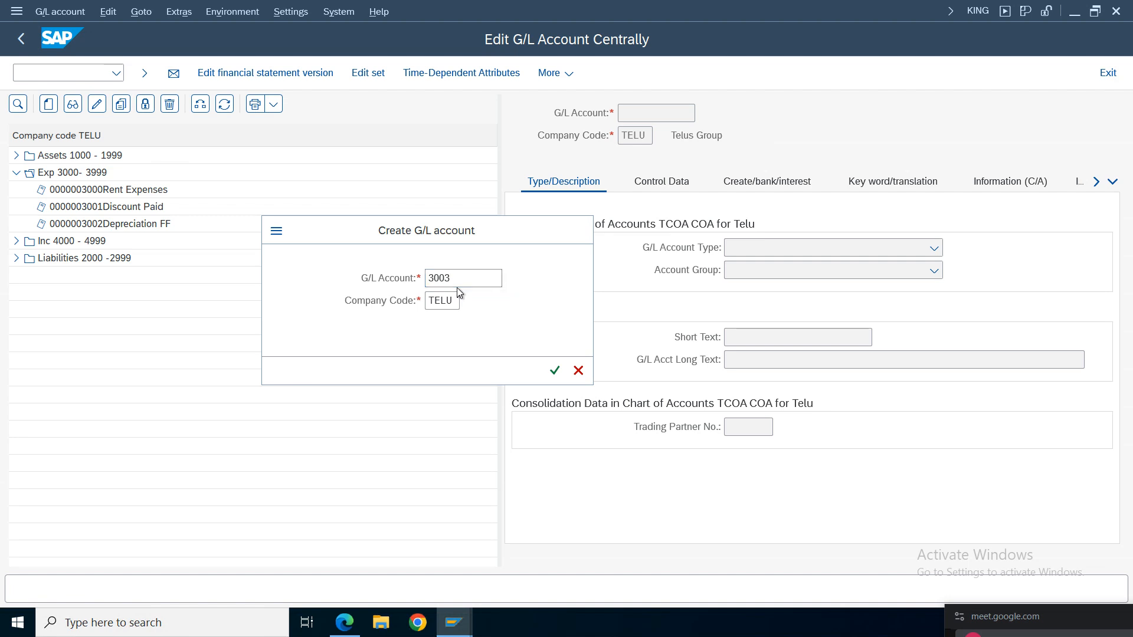
# Step: Set account 3003 to type Nonoperating Expense or Income and account group EXP
pyautogui.click(770, 260)
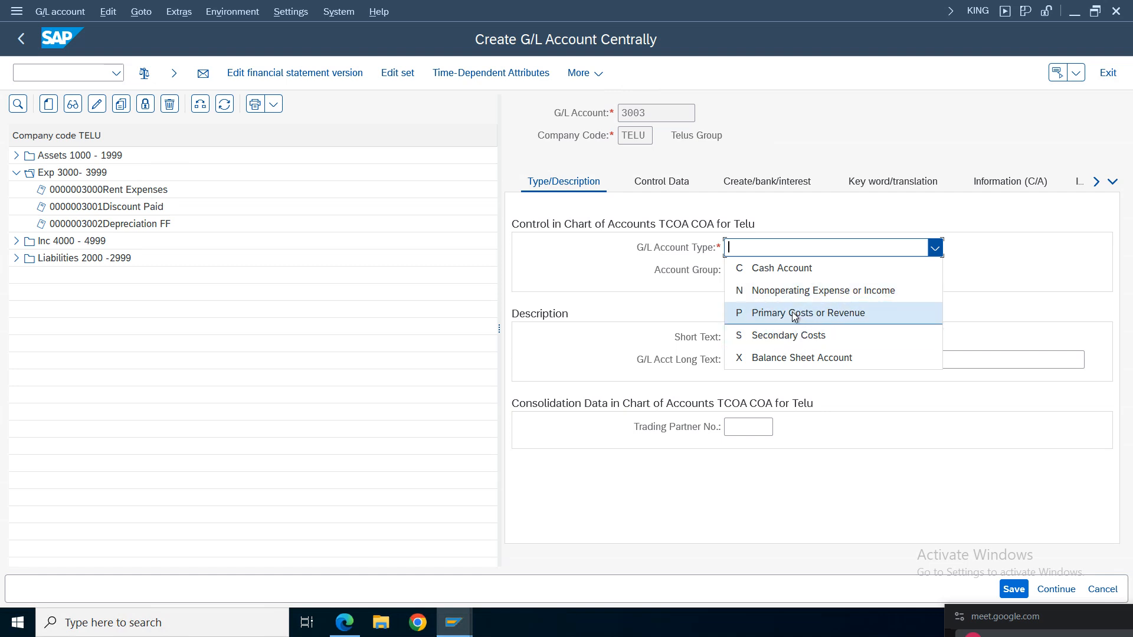
pyautogui.click(759, 288)
pyautogui.click(765, 271)
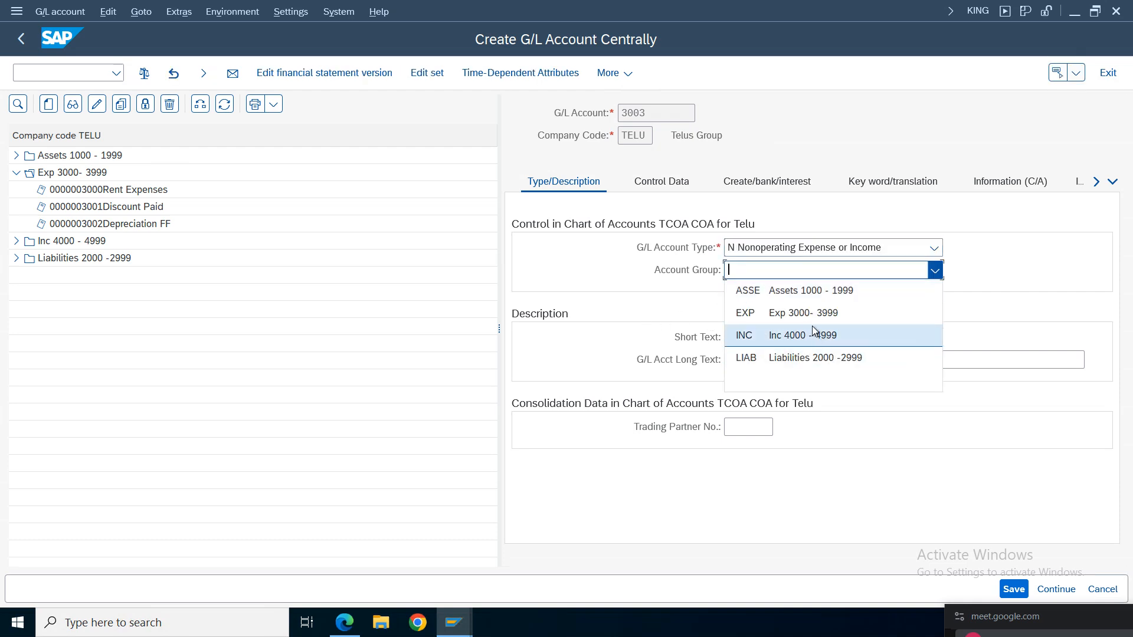
pyautogui.click(689, 348)
# Step: Set the short text to "Loss on Exchange Rat" and the G/L account long text to "Loss on Exchange Rate"
pyautogui.click(756, 341)
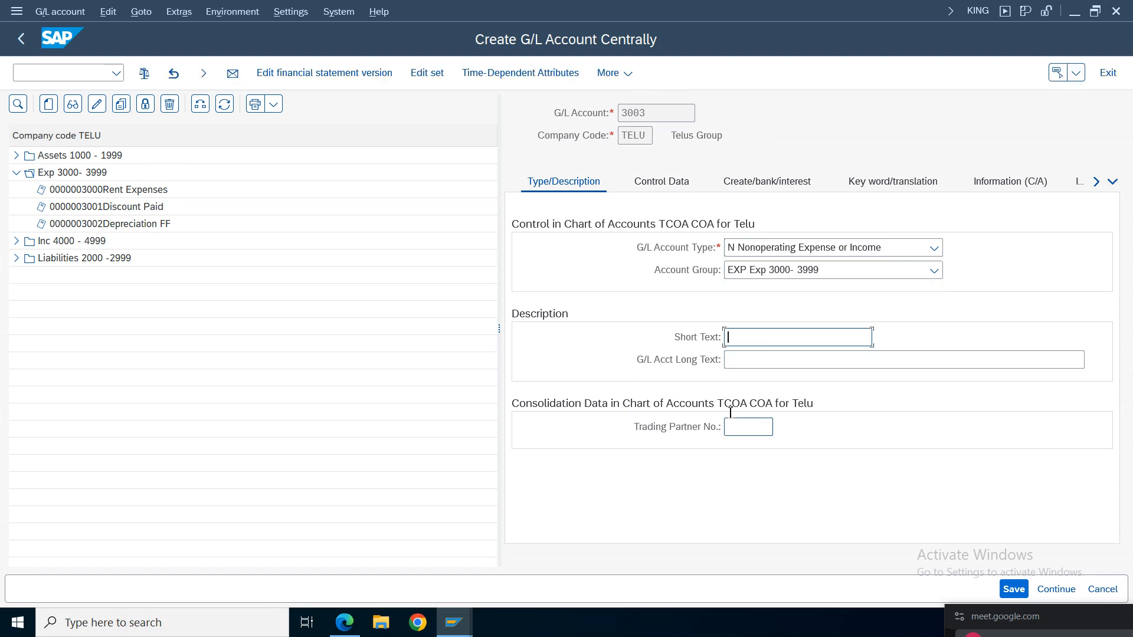
pyautogui.write('Los')
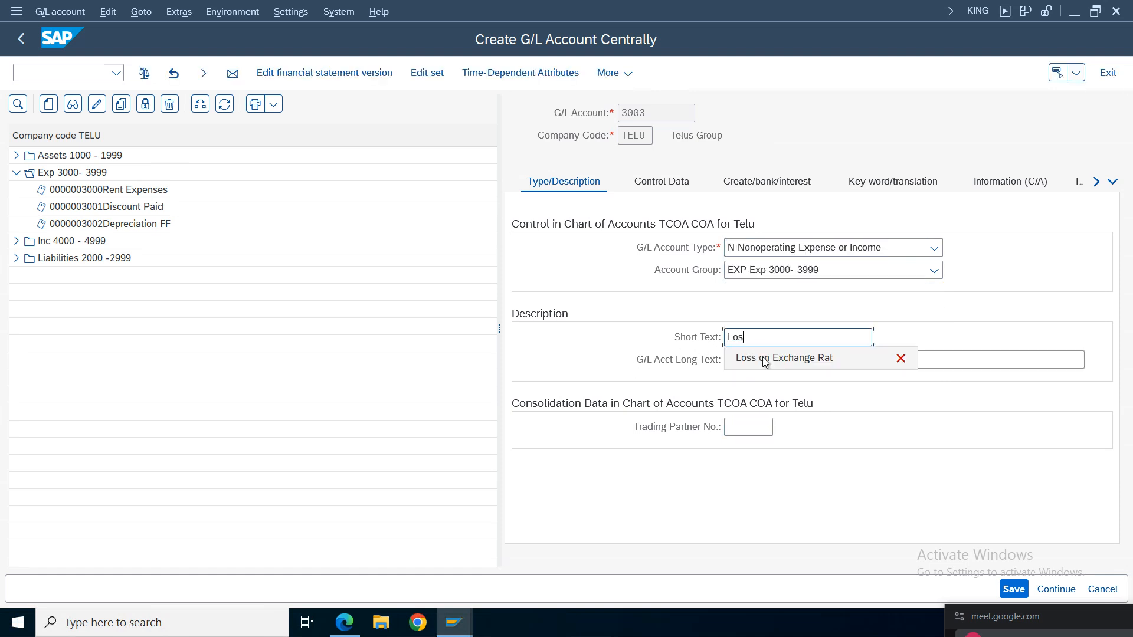
pyautogui.click(762, 356)
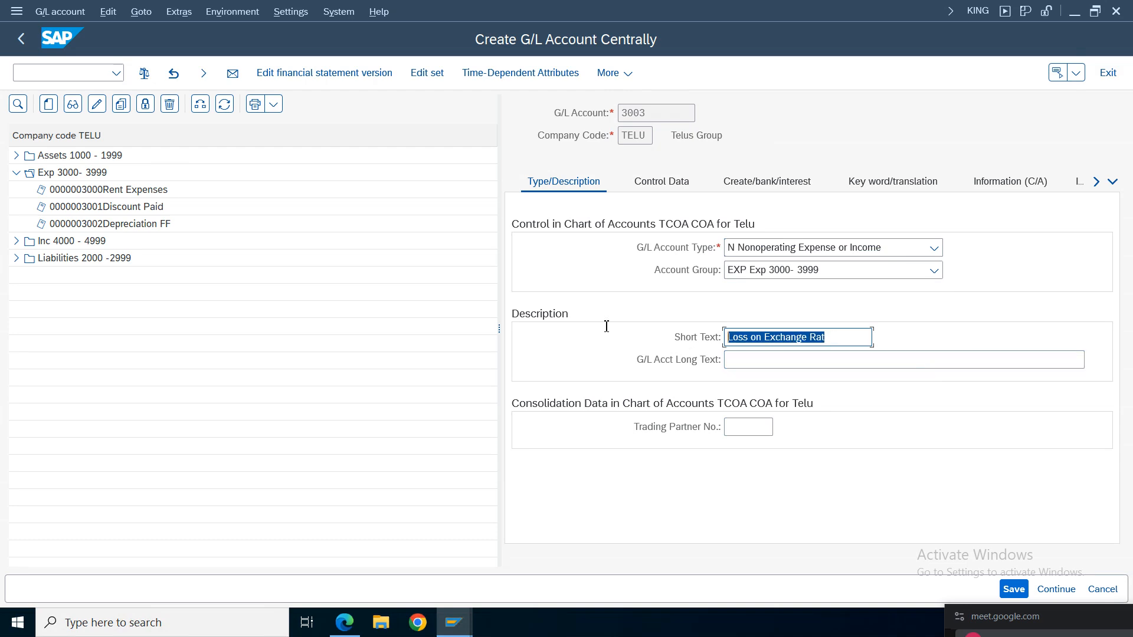
pyautogui.click(833, 362)
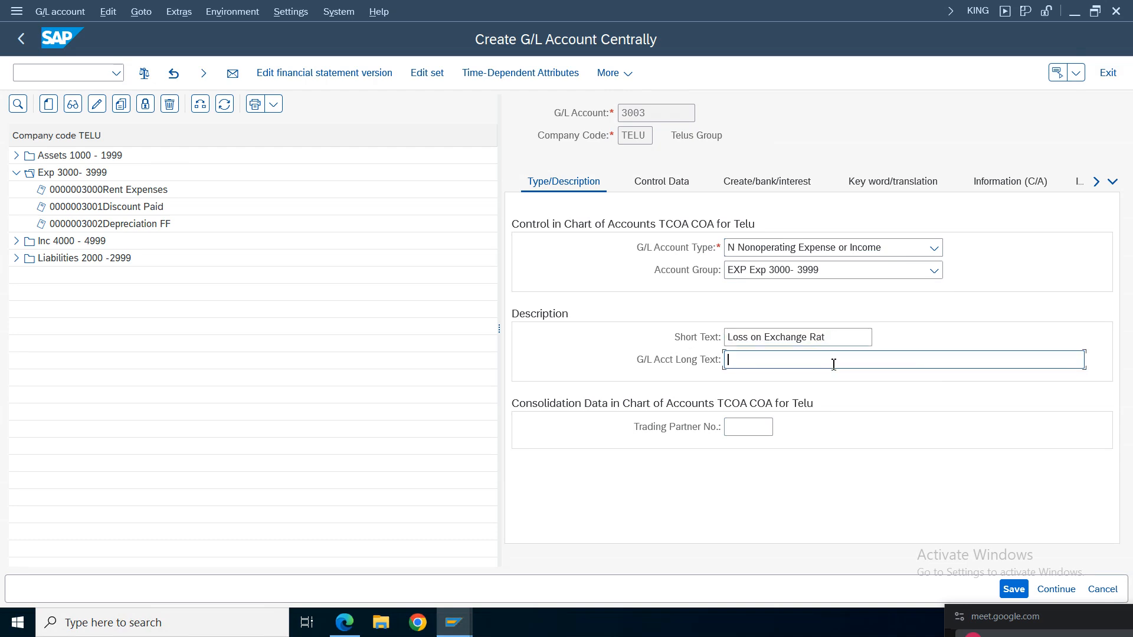
pyautogui.write('Loss on Exchange Rat')
pyautogui.write('e')
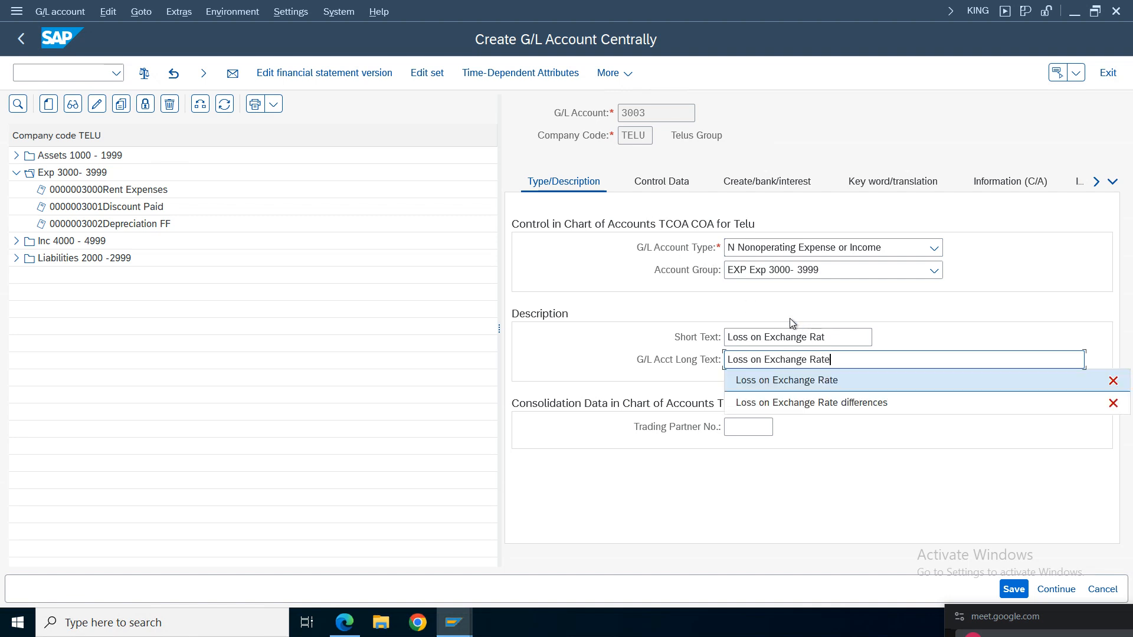
# Step: Set the sort key to 001 in the control data of account 3003
pyautogui.click(666, 184)
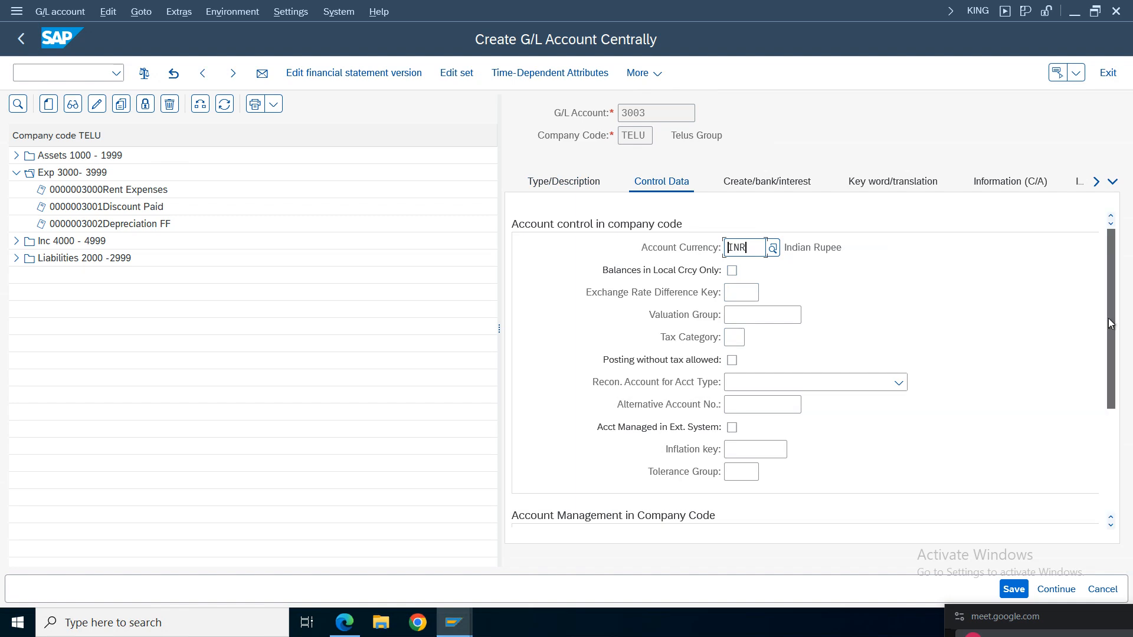
pyautogui.scroll(-3, 1107, 330)
pyautogui.click(740, 428)
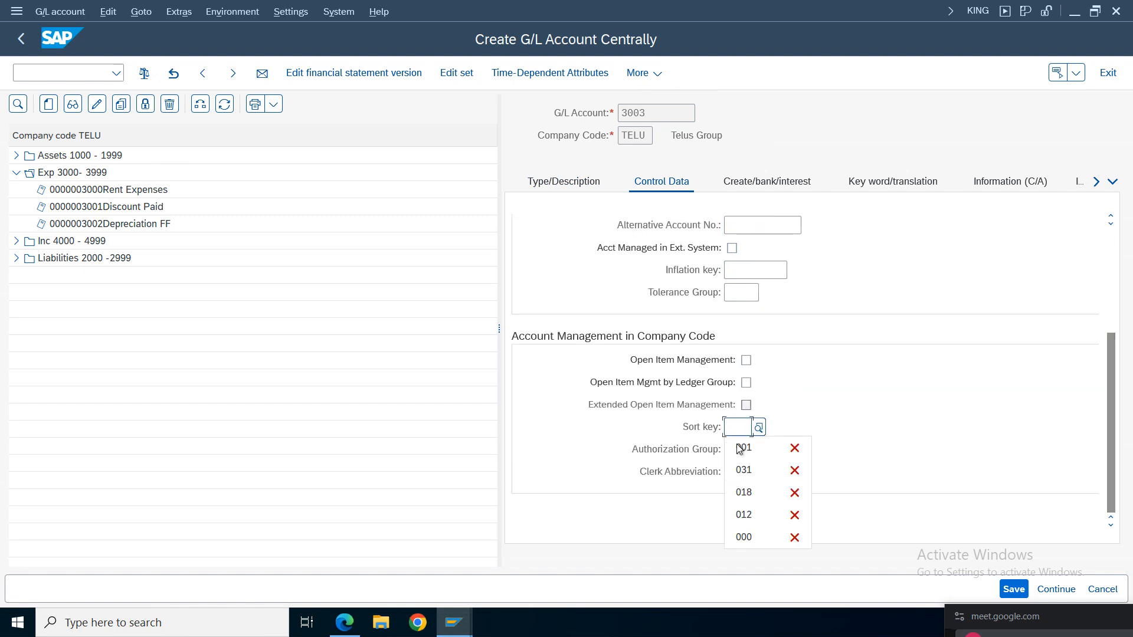
pyautogui.click(741, 446)
# Step: Enter a field status group beginning with G00 for account 3003
pyautogui.click(755, 182)
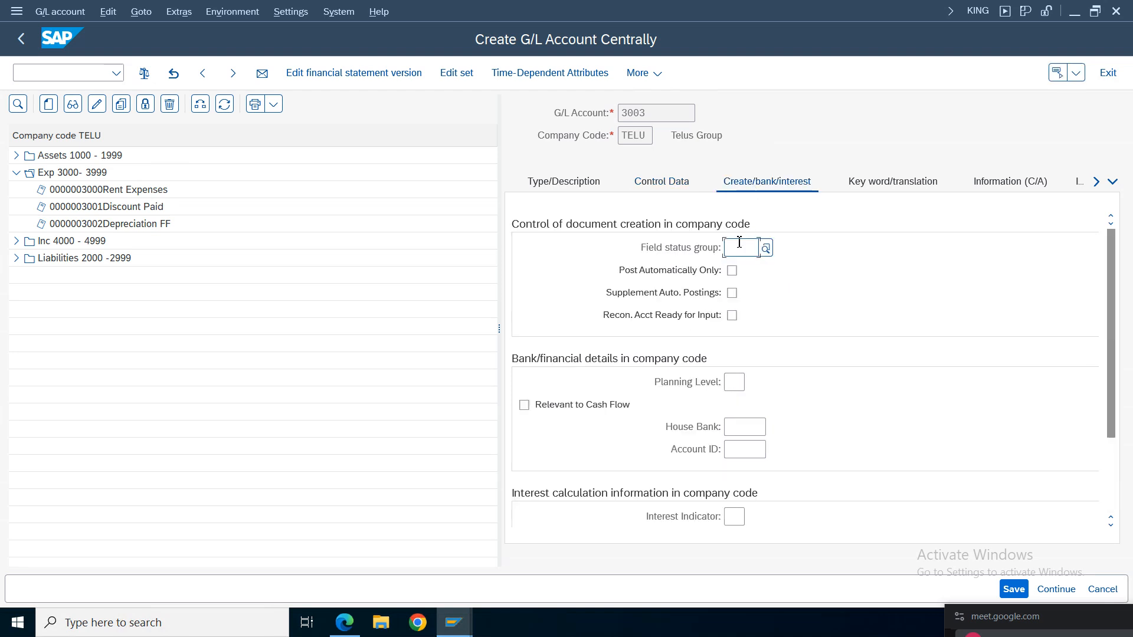
pyautogui.click(741, 248)
pyautogui.click(744, 269)
pyautogui.press('BackSpace')
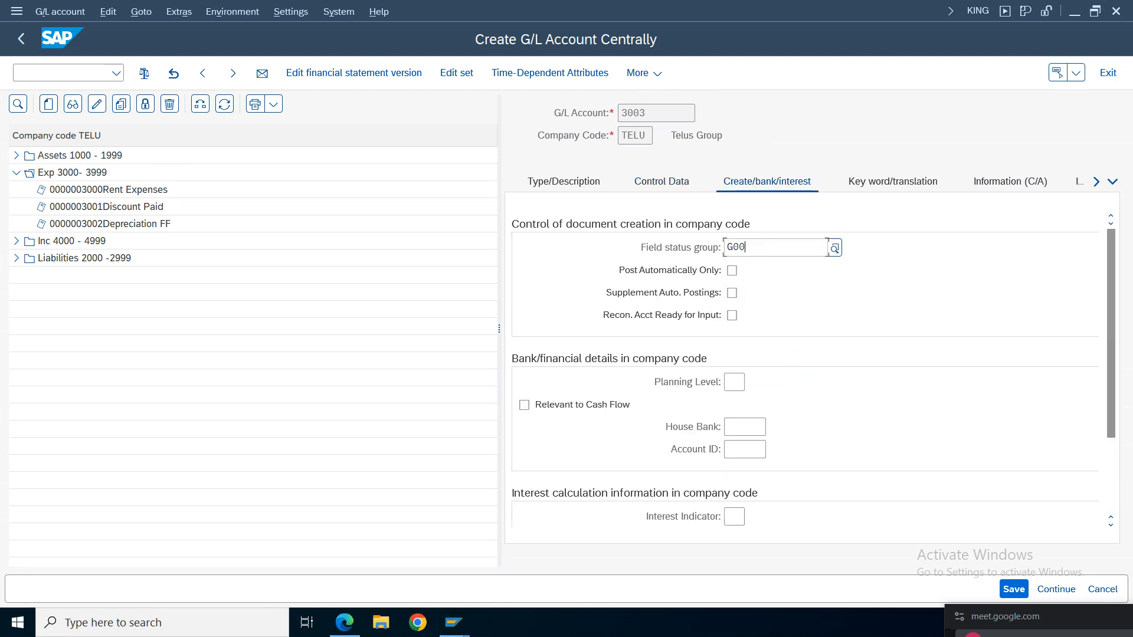
# Step: Enter field status group G001 for G/L account 3003 and save the account
pyautogui.write('1')
pyautogui.press('Return')
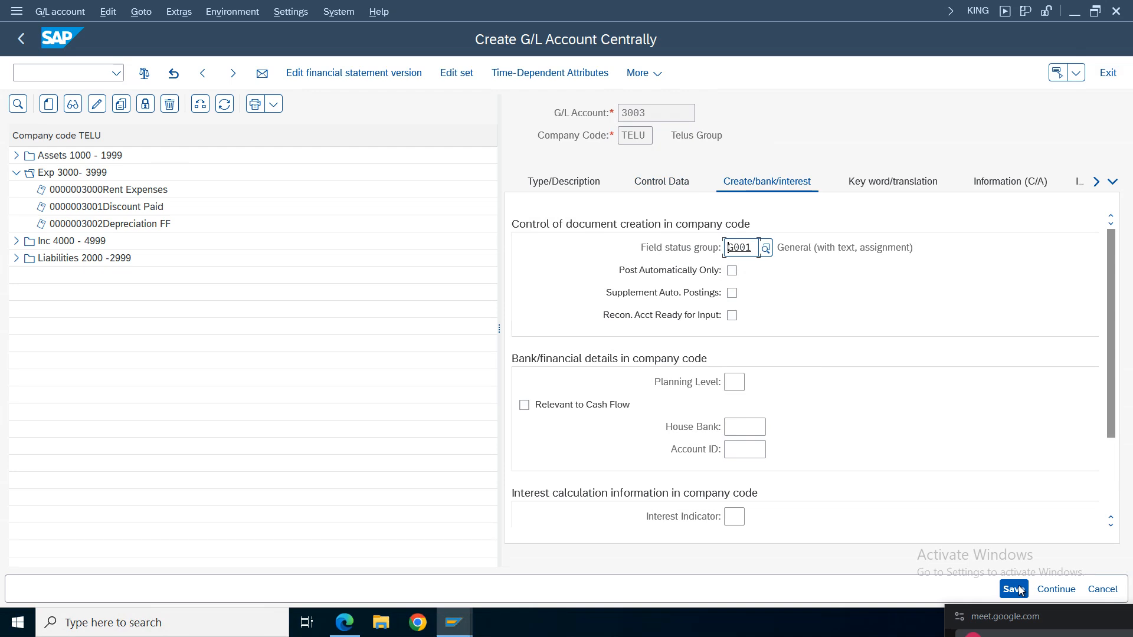
pyautogui.click(1014, 589)
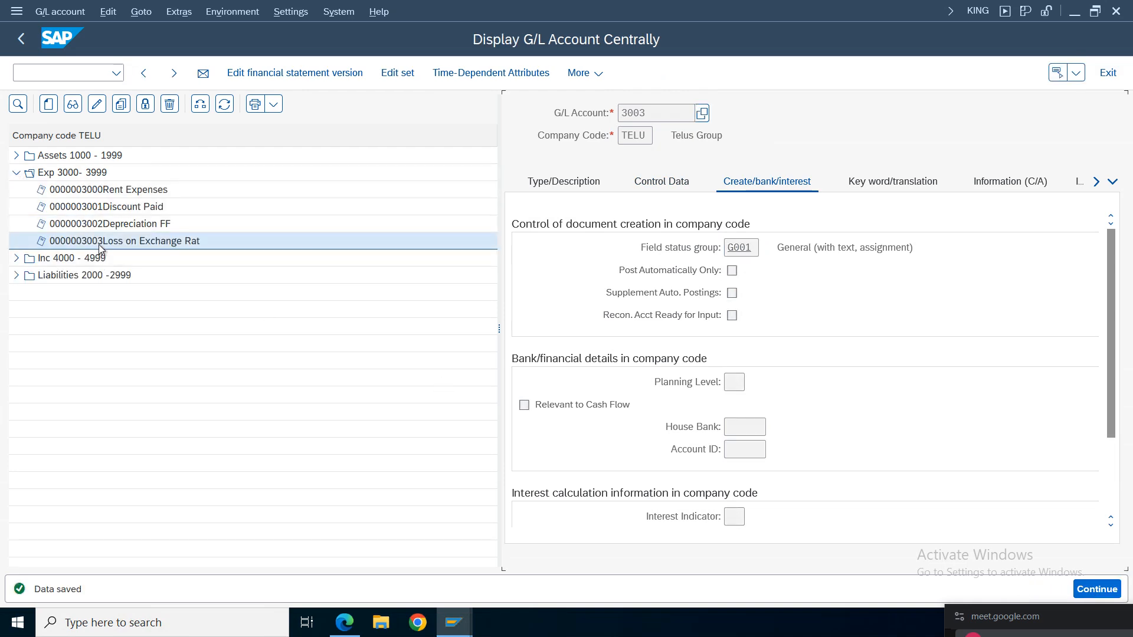
# Step: Start creating G/L account 4006 in company code TELU after expanding the Inc 4000 - 4999 group
pyautogui.click(16, 258)
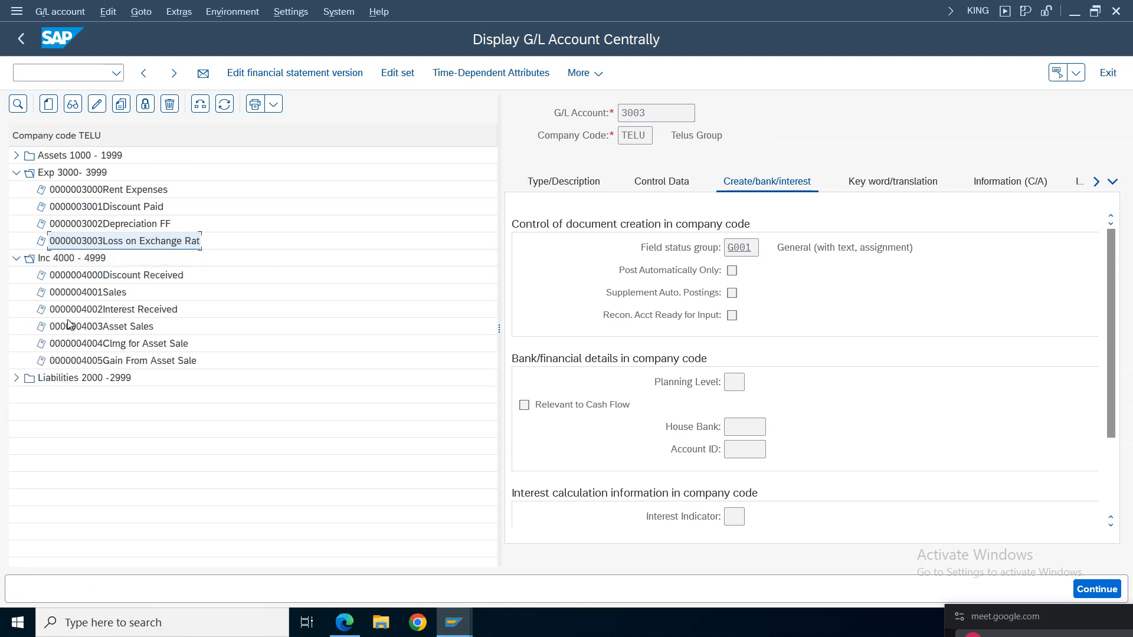
pyautogui.click(49, 104)
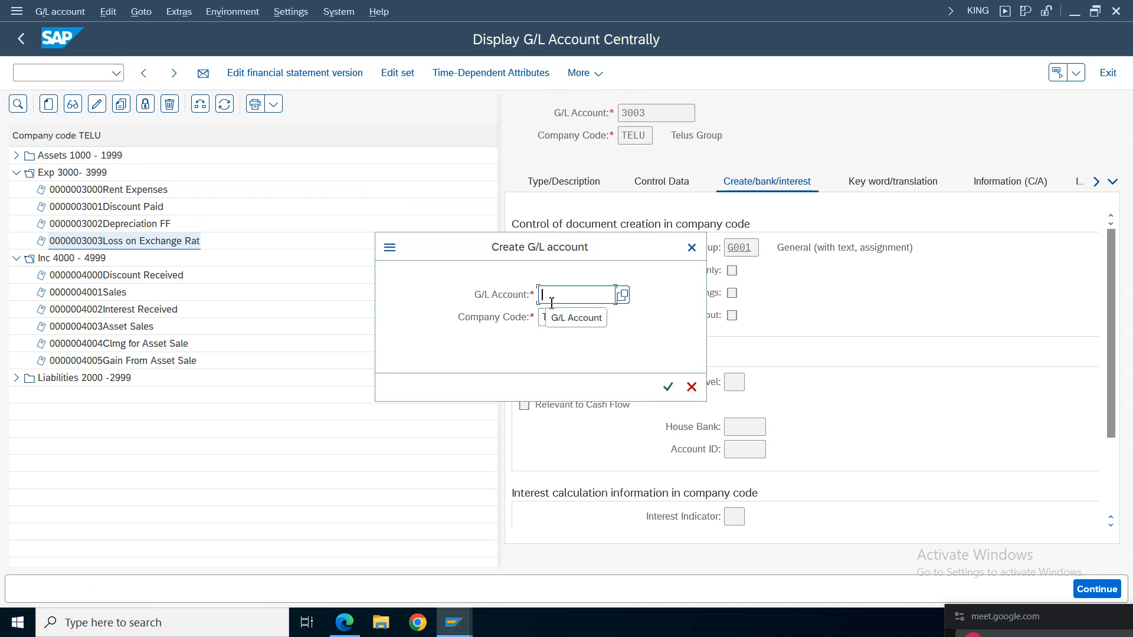
pyautogui.write('4006')
pyautogui.click(667, 386)
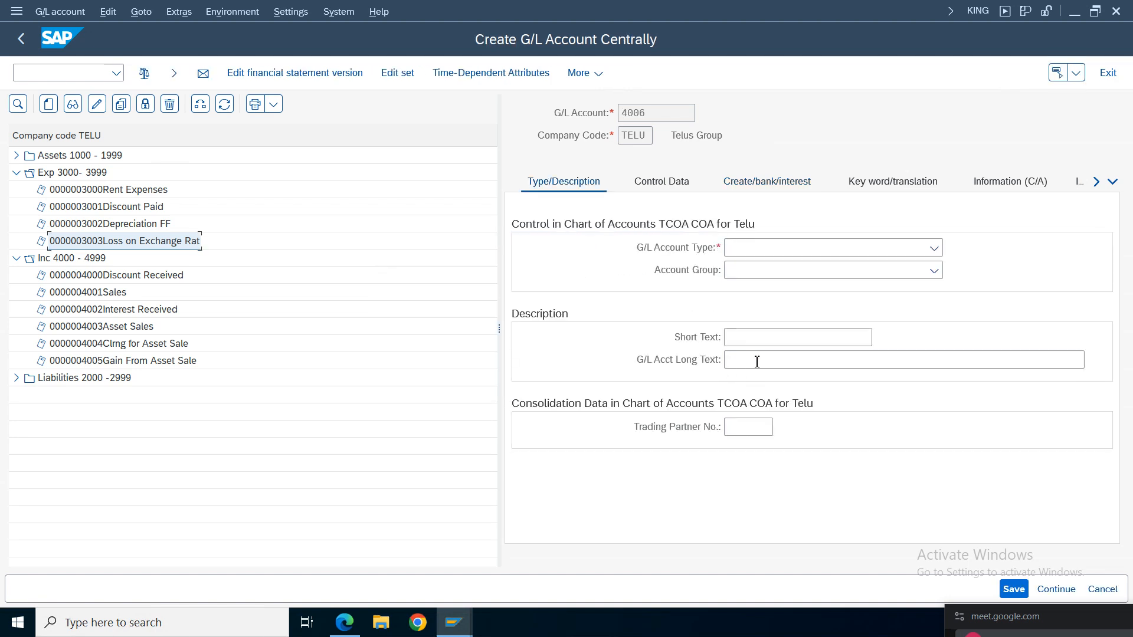
# Step: Give the account the short text Gain on Exchange Rat, type Nonoperating Expense or Income and account group INC Inc 4000 - 4999
pyautogui.click(748, 338)
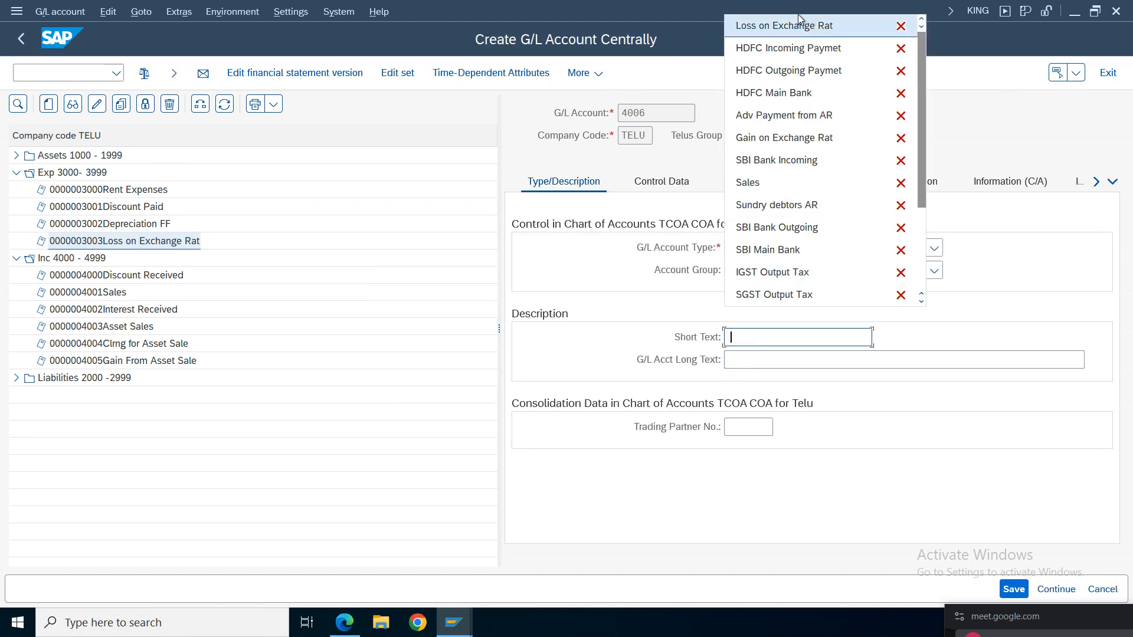
pyautogui.click(779, 138)
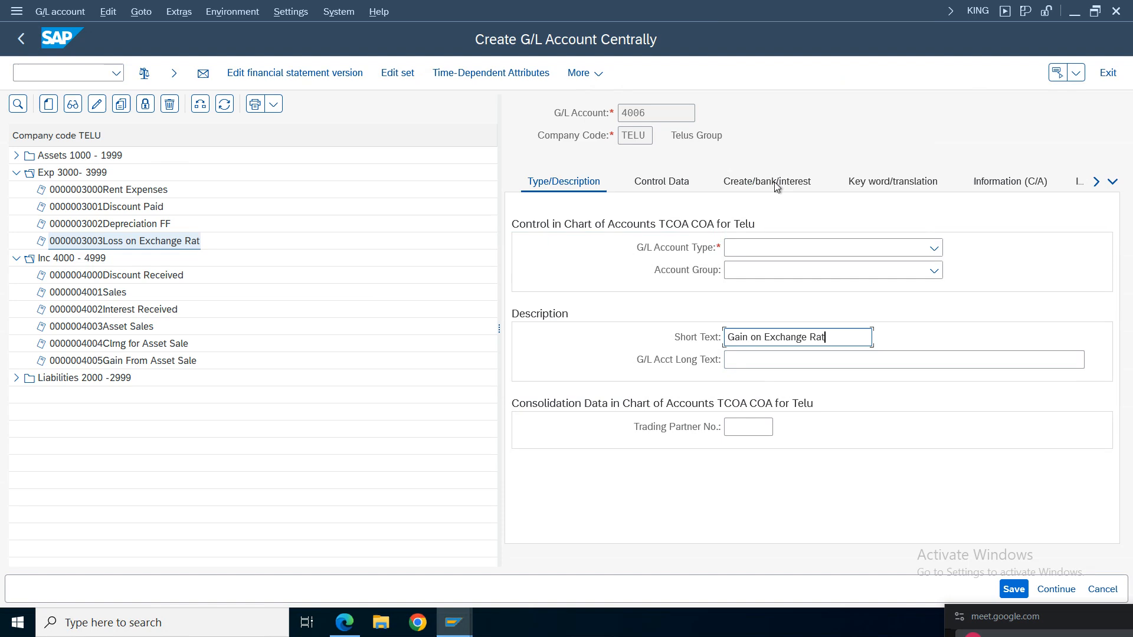
pyautogui.click(767, 255)
pyautogui.click(933, 249)
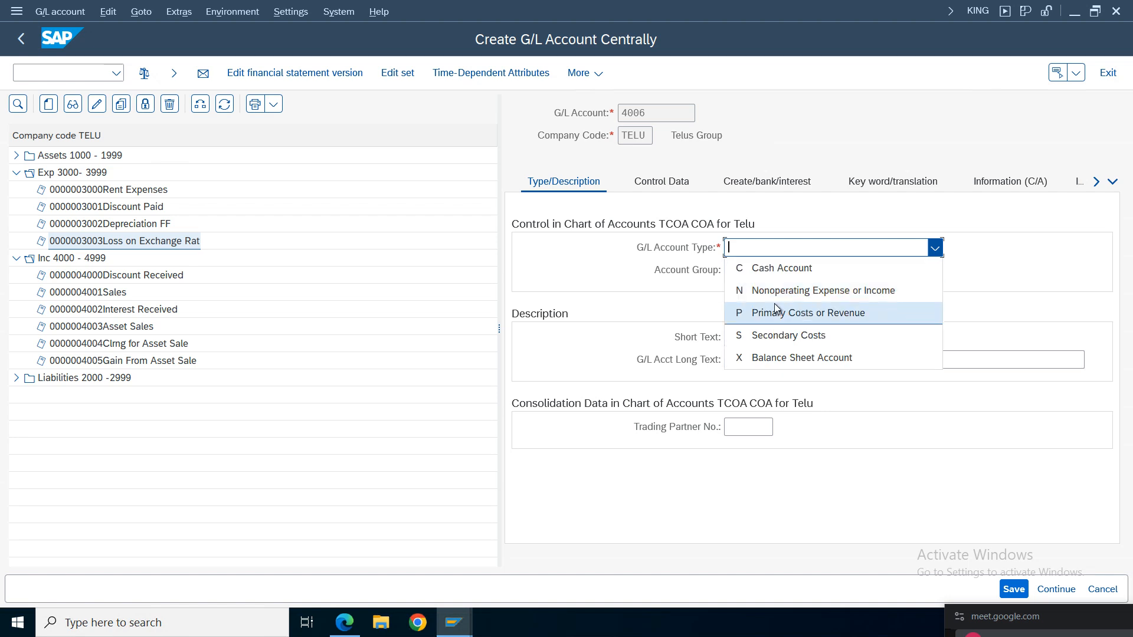
pyautogui.click(789, 291)
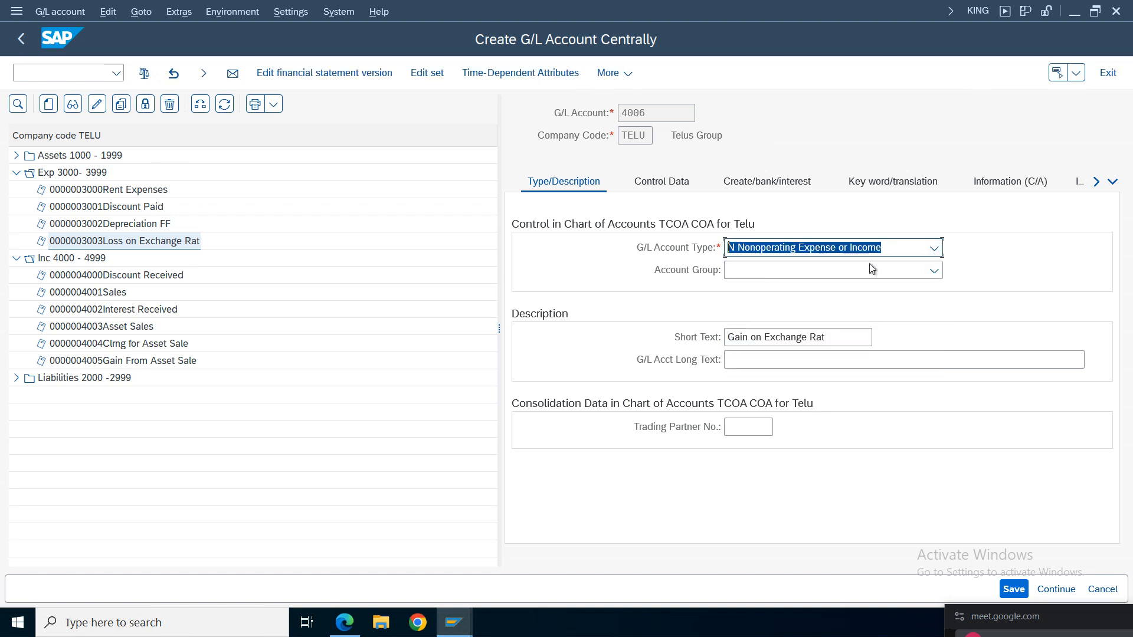
pyautogui.click(819, 272)
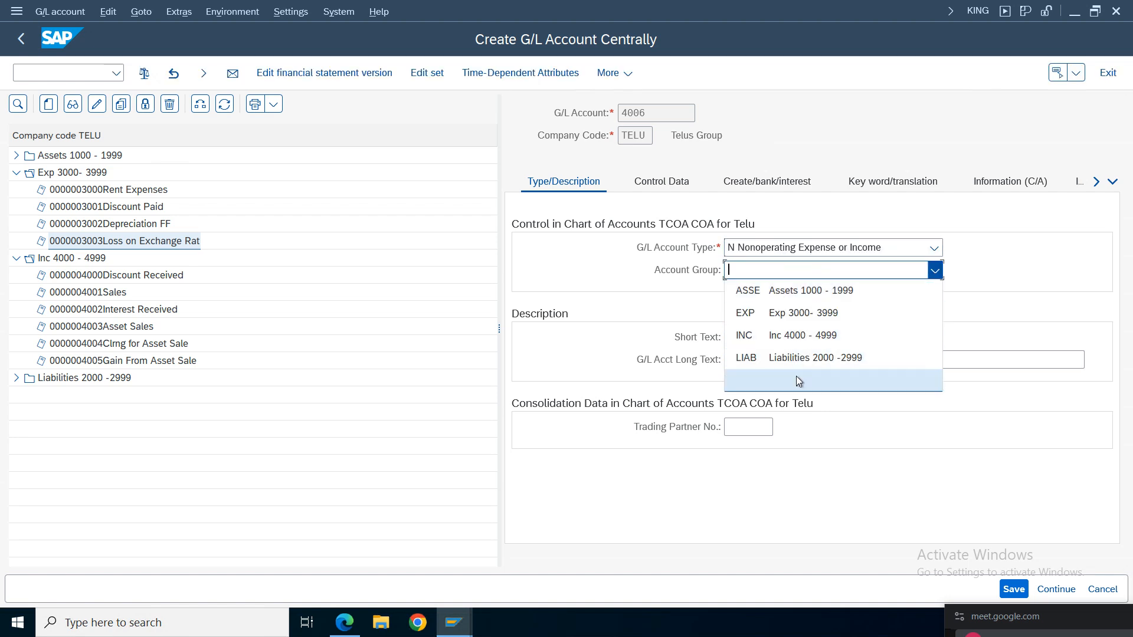
pyautogui.click(799, 337)
# Step: Copy the short text into the G/L account long text and complete it as Gain on Exchange Rate
pyautogui.moveTo(864, 336); pyautogui.dragTo(657, 334)
pyautogui.hotkey('ctrl', 'c')
pyautogui.click(850, 360)
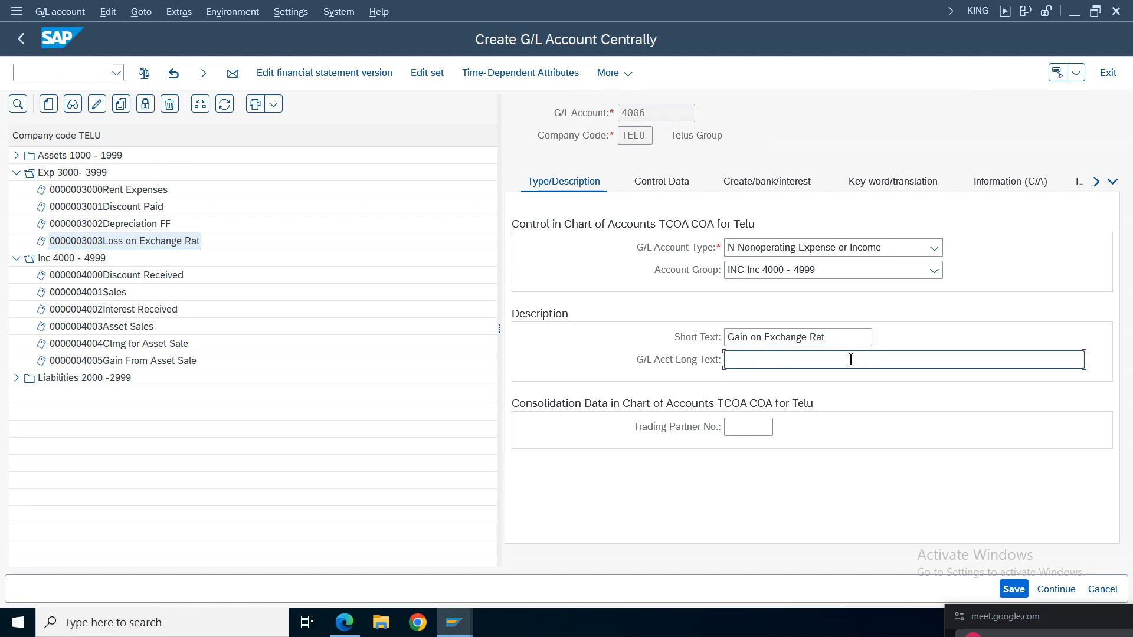
pyautogui.hotkey('ctrl', 'v')
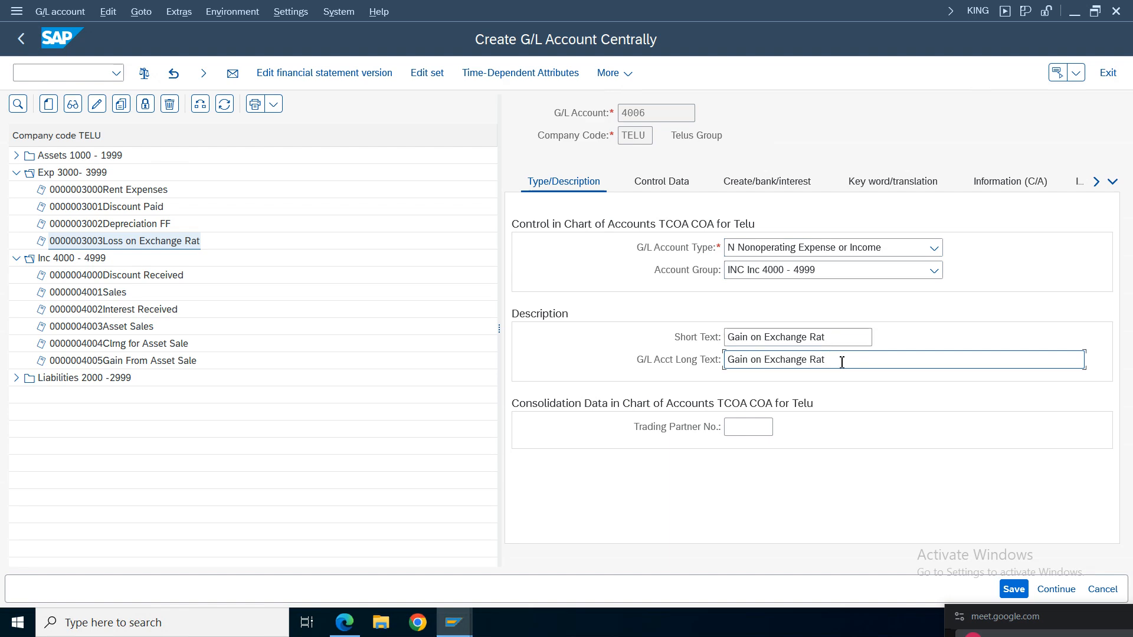
# Step: Set the sort key to 001 in the control data of account 4006
pyautogui.click(686, 186)
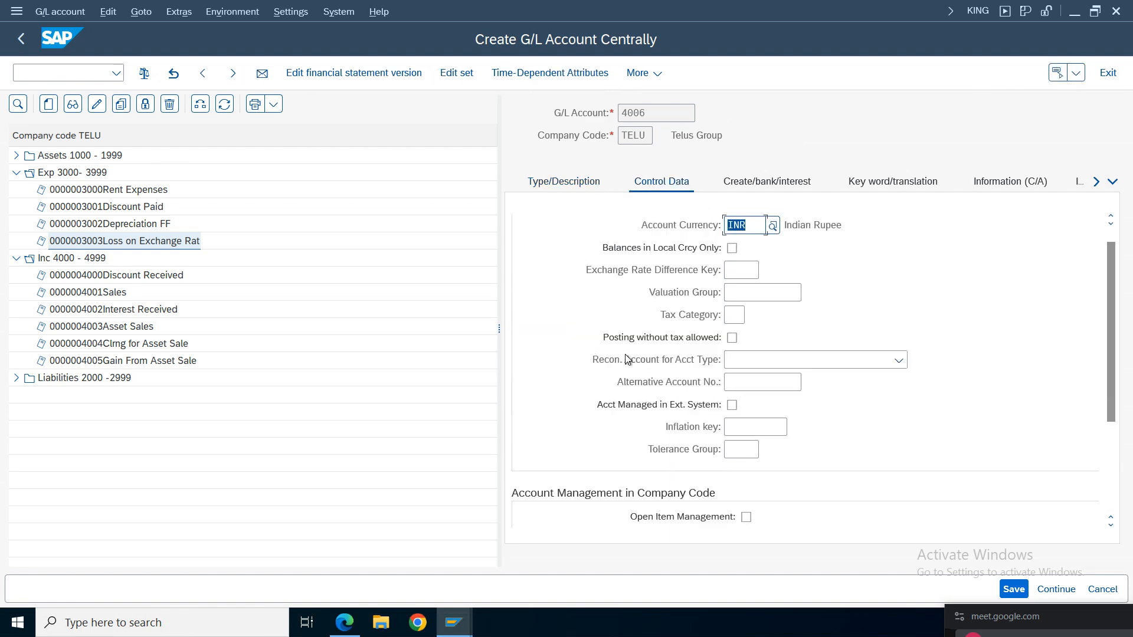
pyautogui.scroll(-3, 1108, 316)
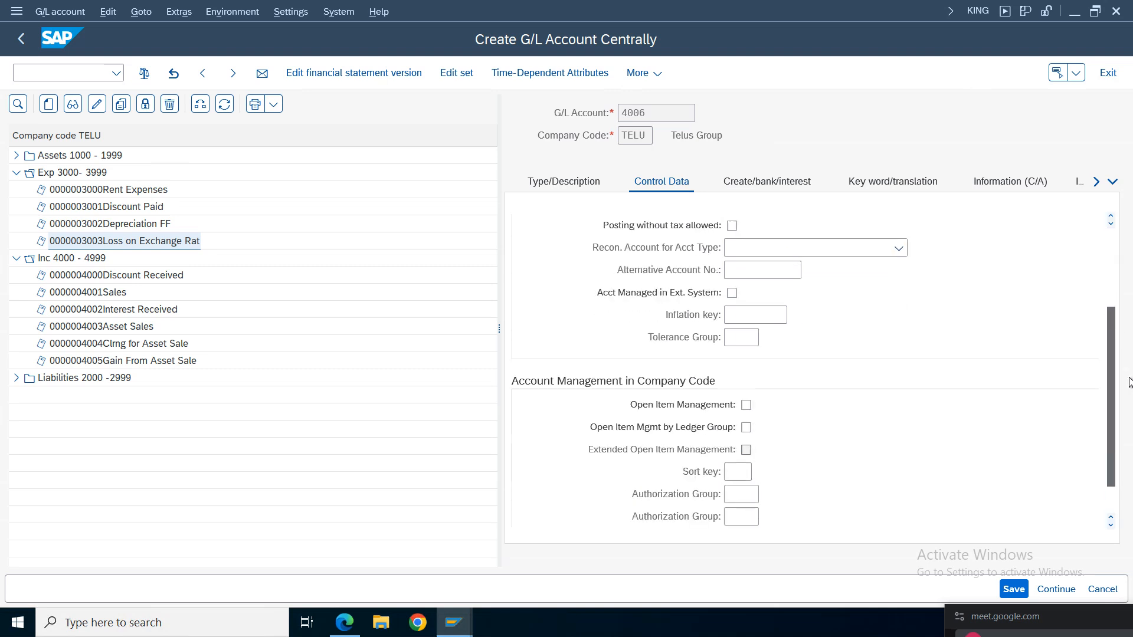
pyautogui.click(732, 452)
pyautogui.click(731, 454)
pyautogui.click(734, 454)
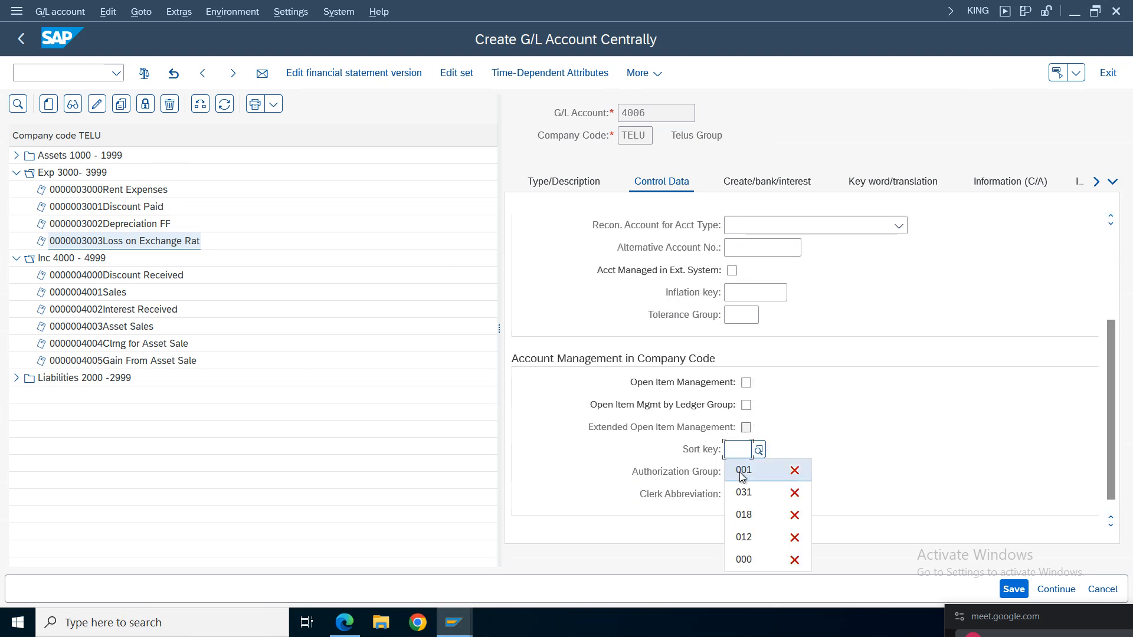
pyautogui.click(743, 472)
# Step: Enter field status group G001 for account 4006 and save the account
pyautogui.click(752, 186)
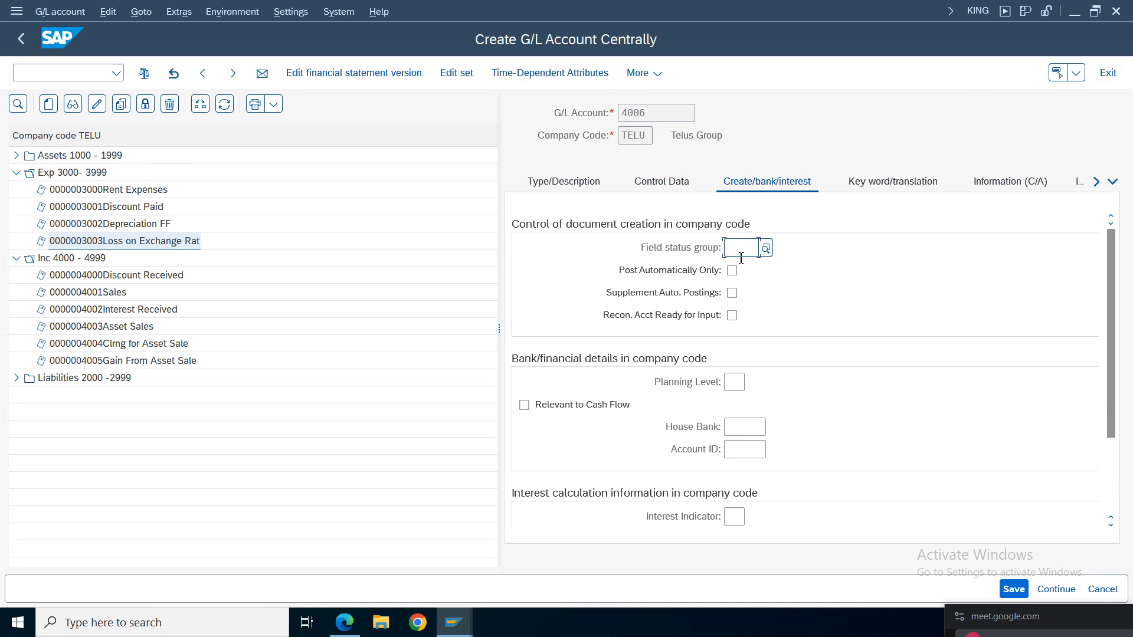
pyautogui.write('g001')
pyautogui.click(1015, 588)
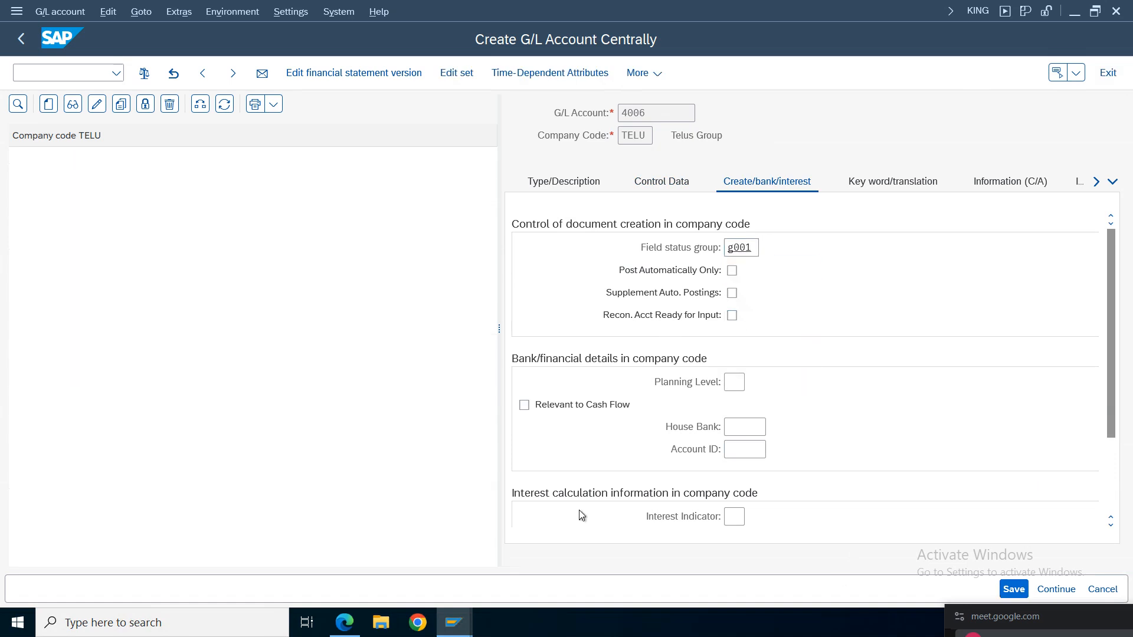
# Step: Review the type and description data of saved account 4006, including the available G/L account types
pyautogui.click(542, 189)
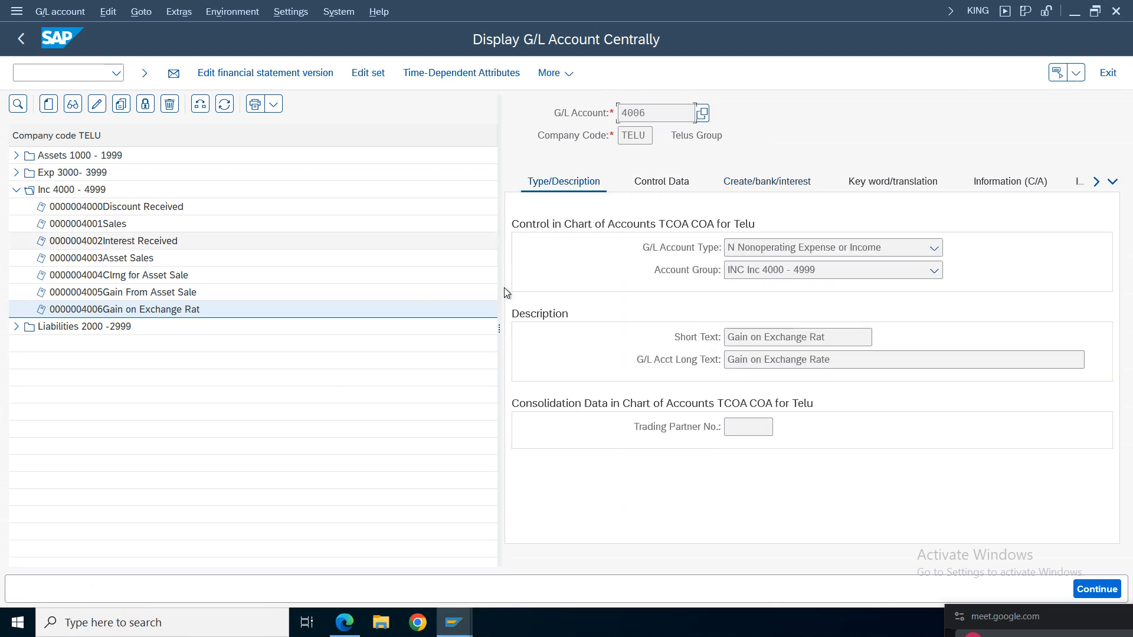
pyautogui.click(141, 310)
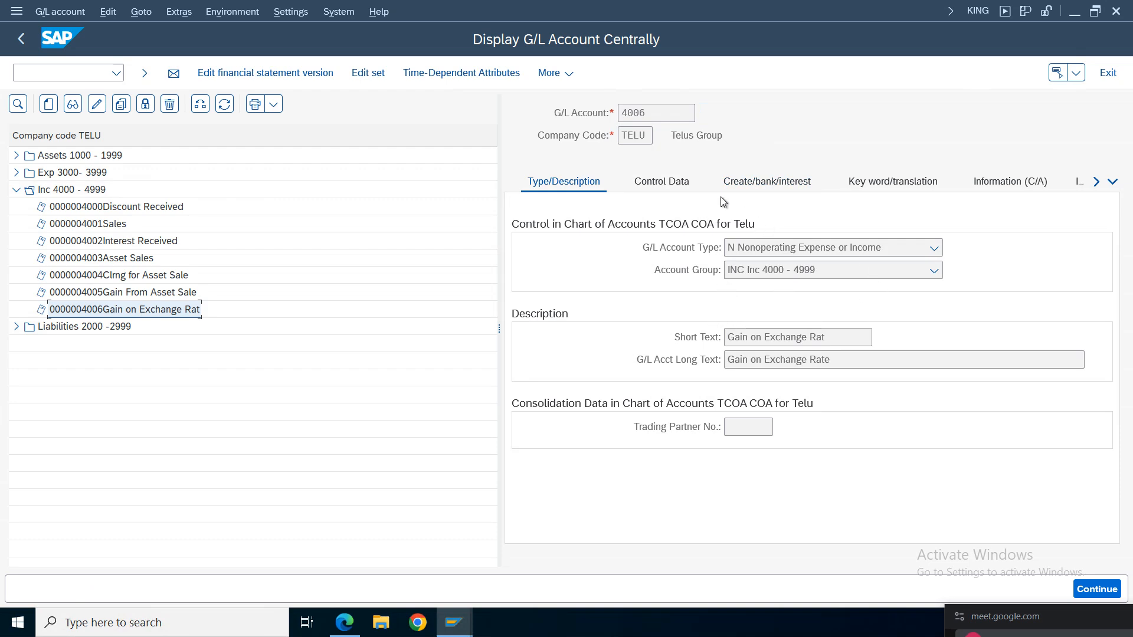
pyautogui.click(892, 250)
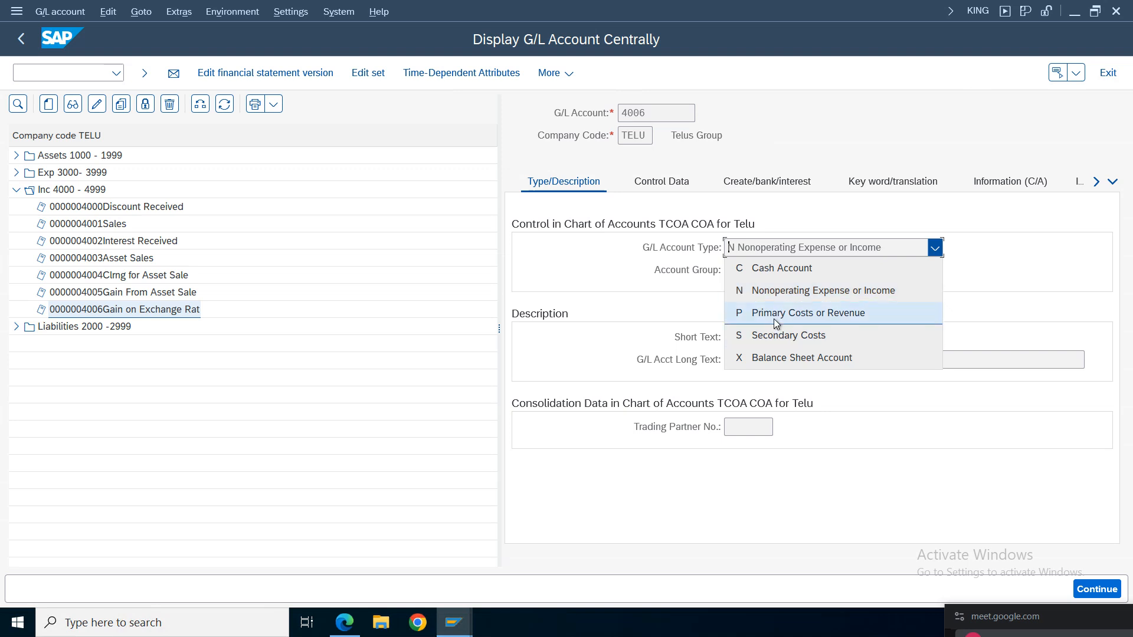
pyautogui.click(578, 273)
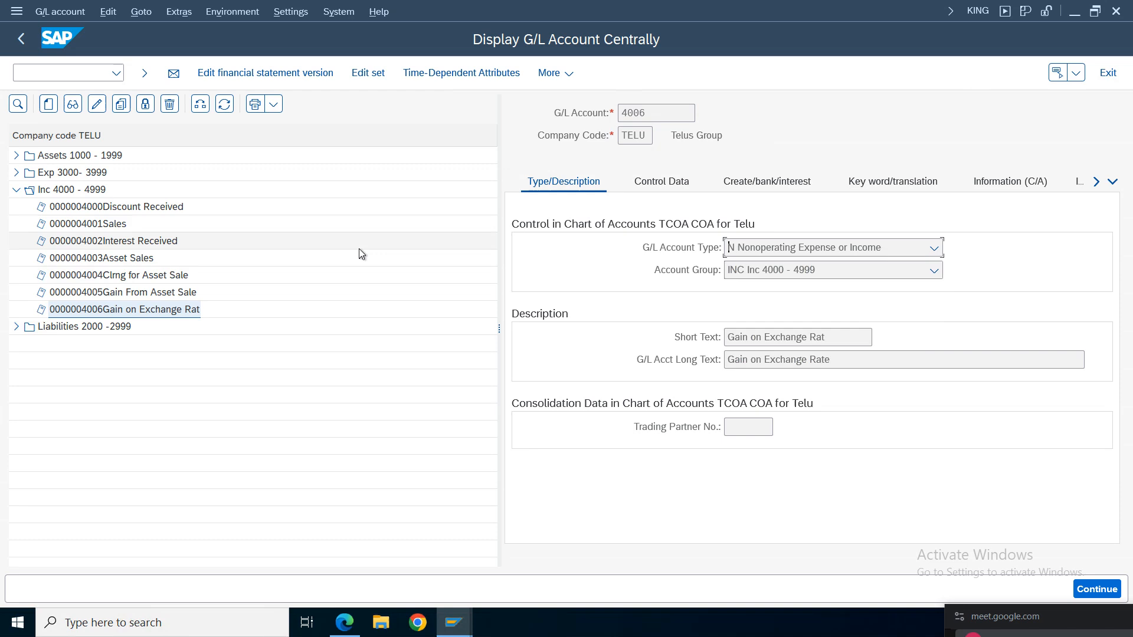
# Step: Switch to the new exchange rate difference entry for account 2001 and assign Loss on Exchange Rate, 3003, as the realized loss account
pyautogui.click(464, 630)
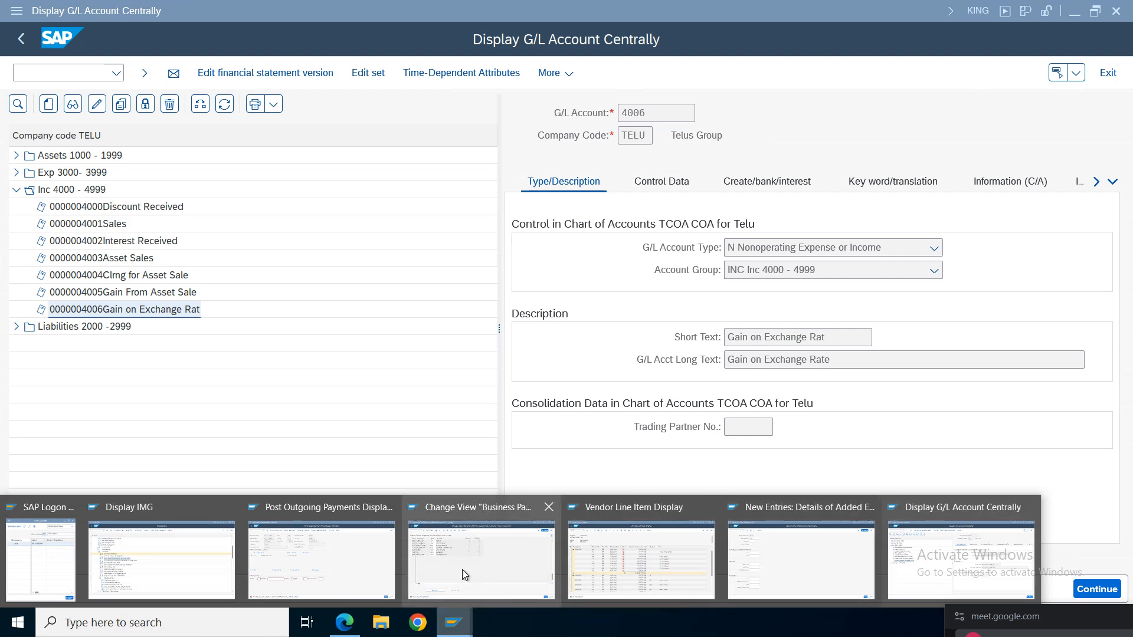
pyautogui.moveTo(472, 564)
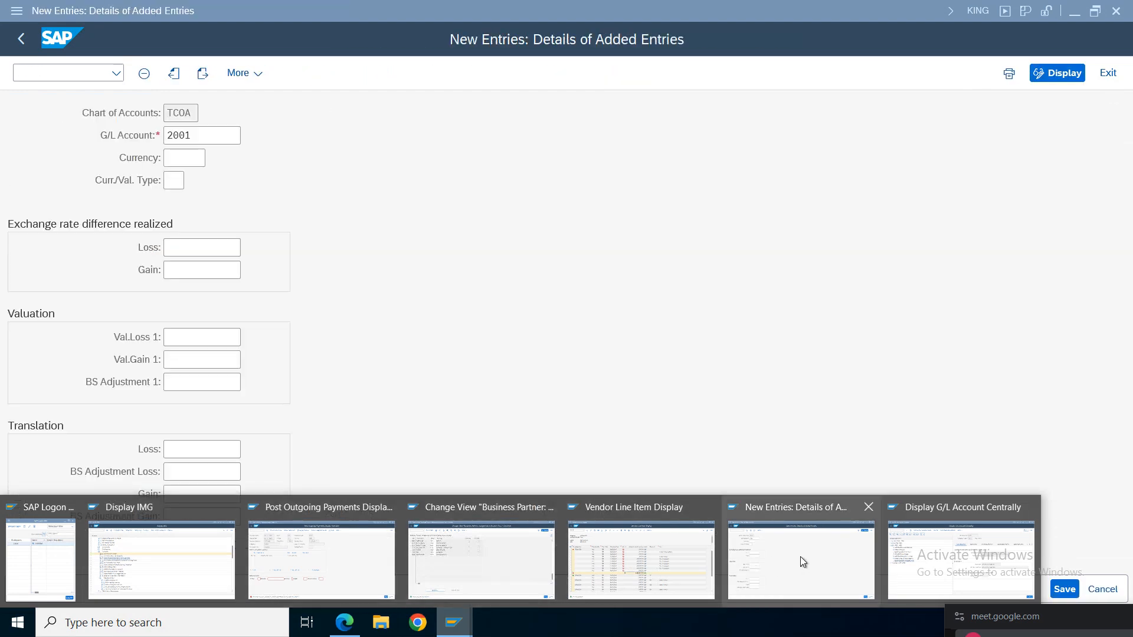
pyautogui.click(801, 561)
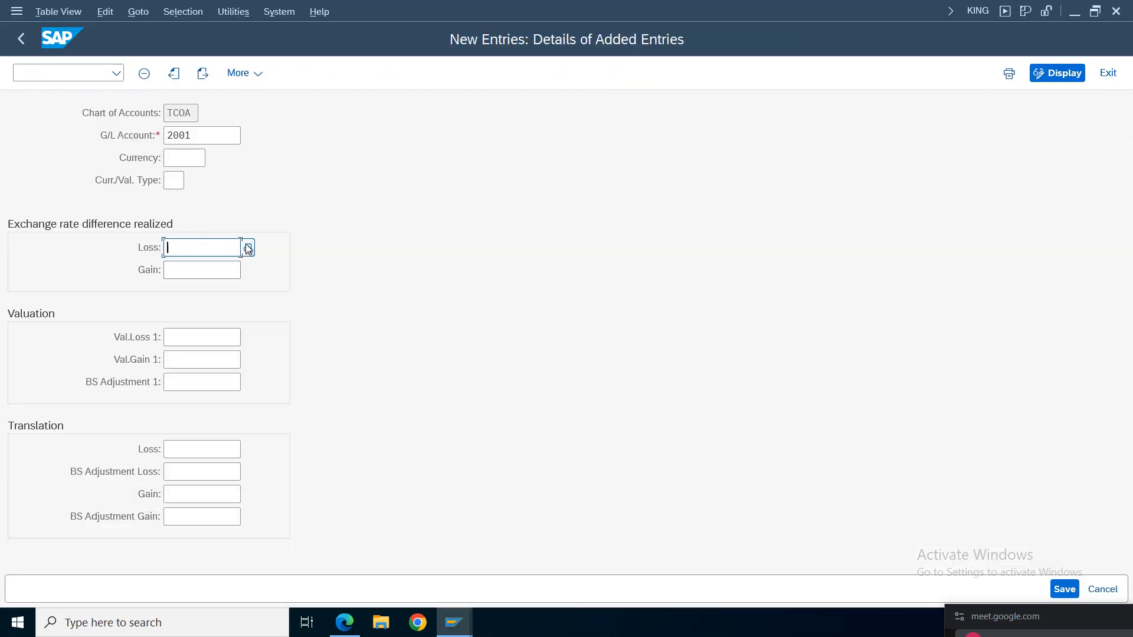
pyautogui.click(247, 247)
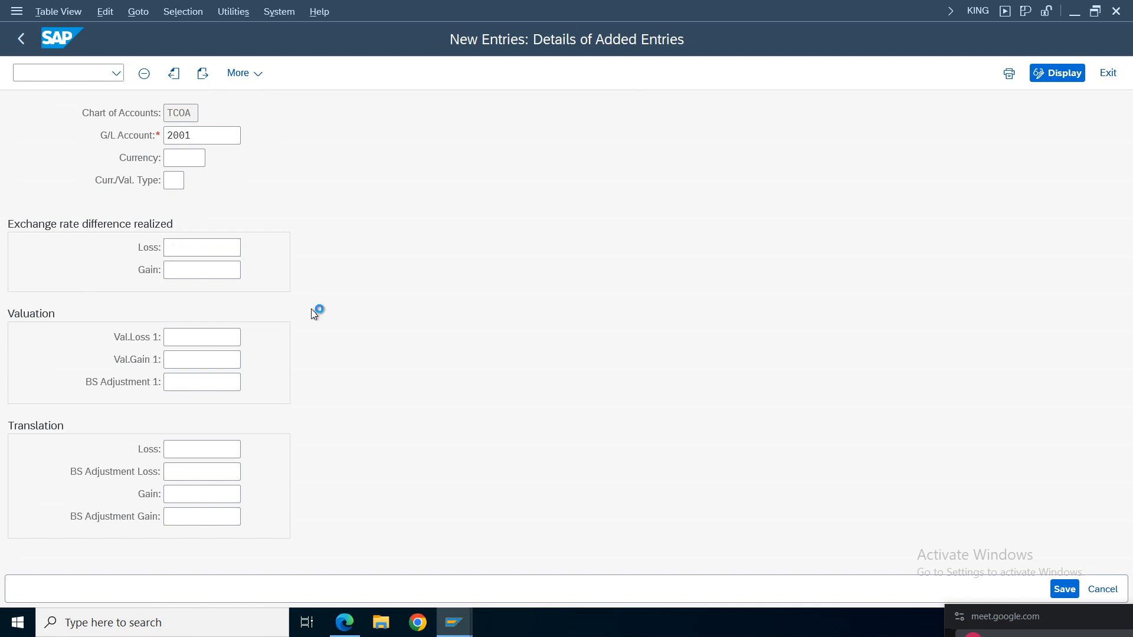
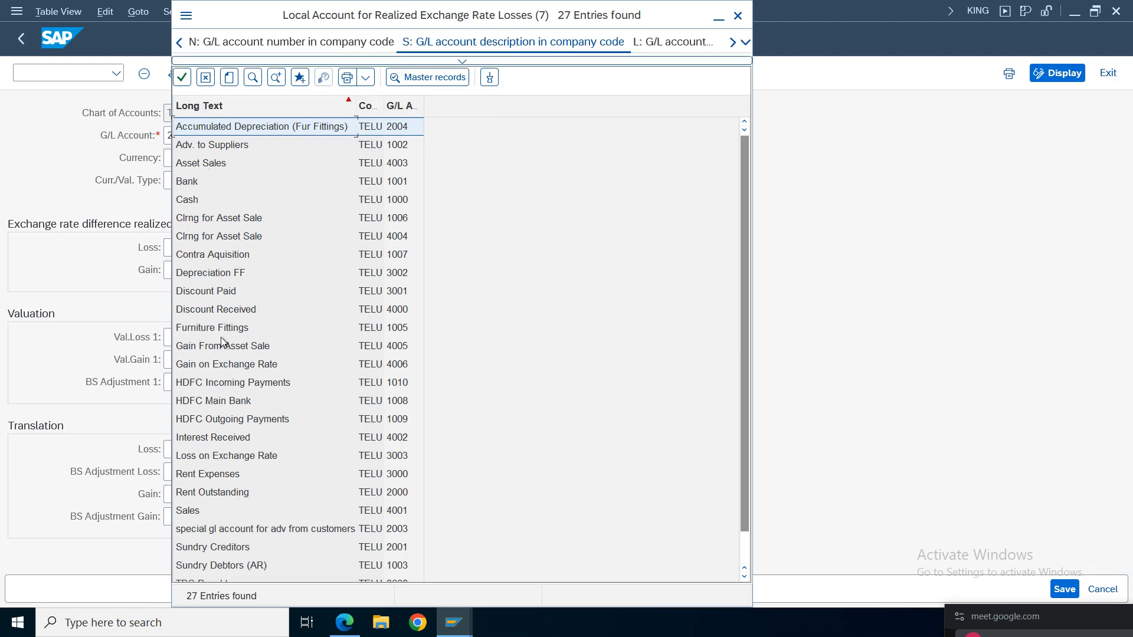
pyautogui.doubleClick(217, 458)
# Step: Assign Gain on Exchange Rate, 4006, as the realized gain account and save the entry
pyautogui.click(194, 271)
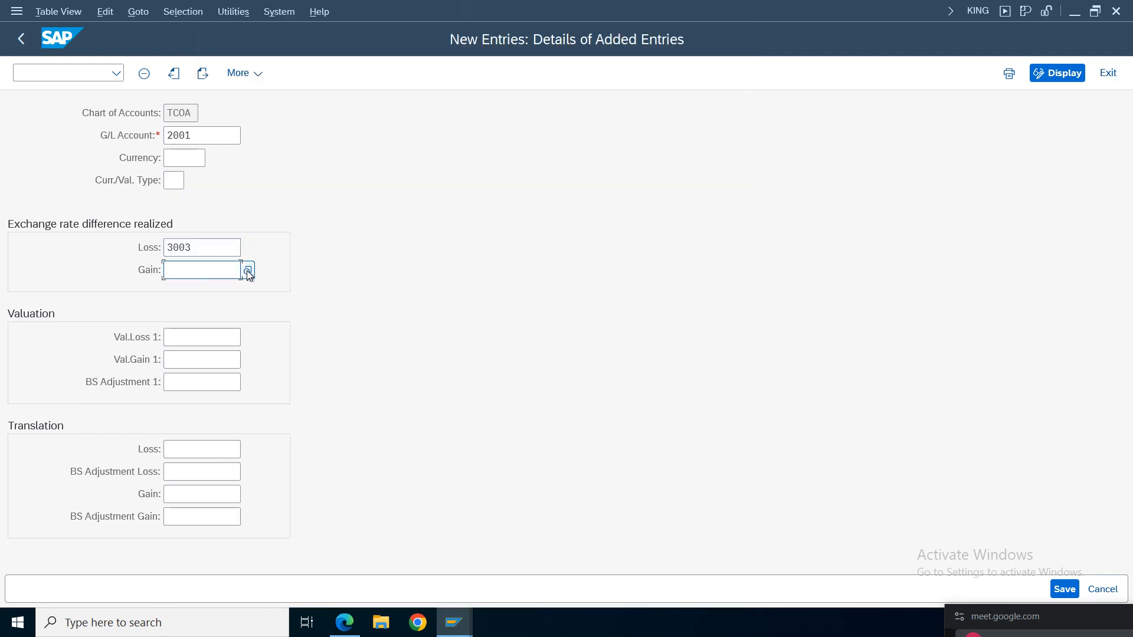
pyautogui.press('F4')
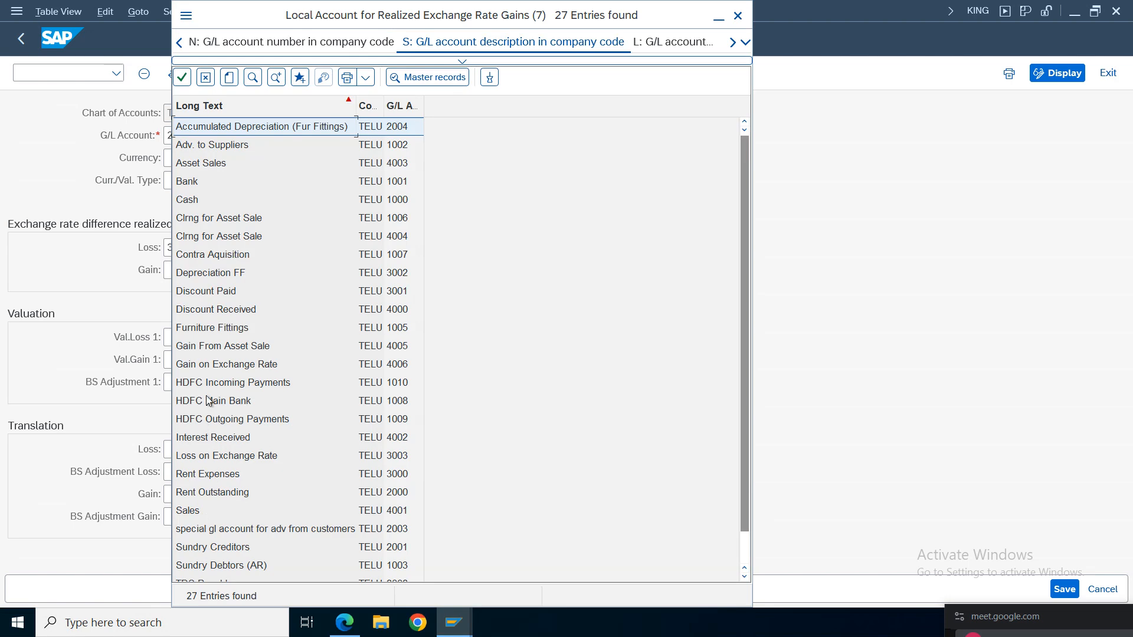
pyautogui.doubleClick(214, 369)
pyautogui.click(1065, 589)
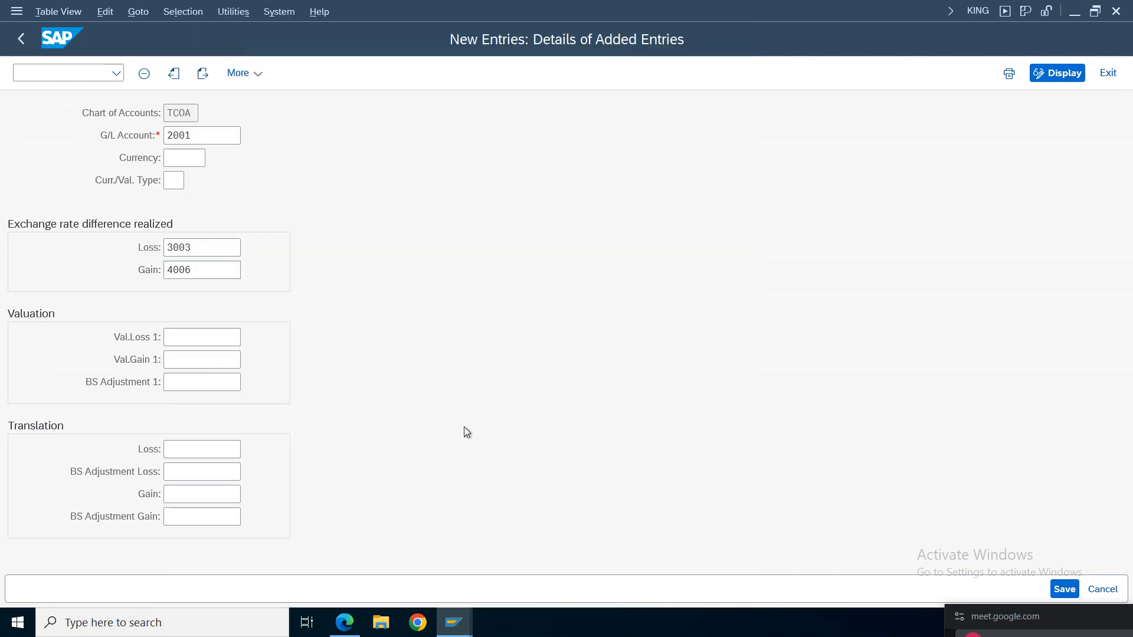
pyautogui.click(378, 325)
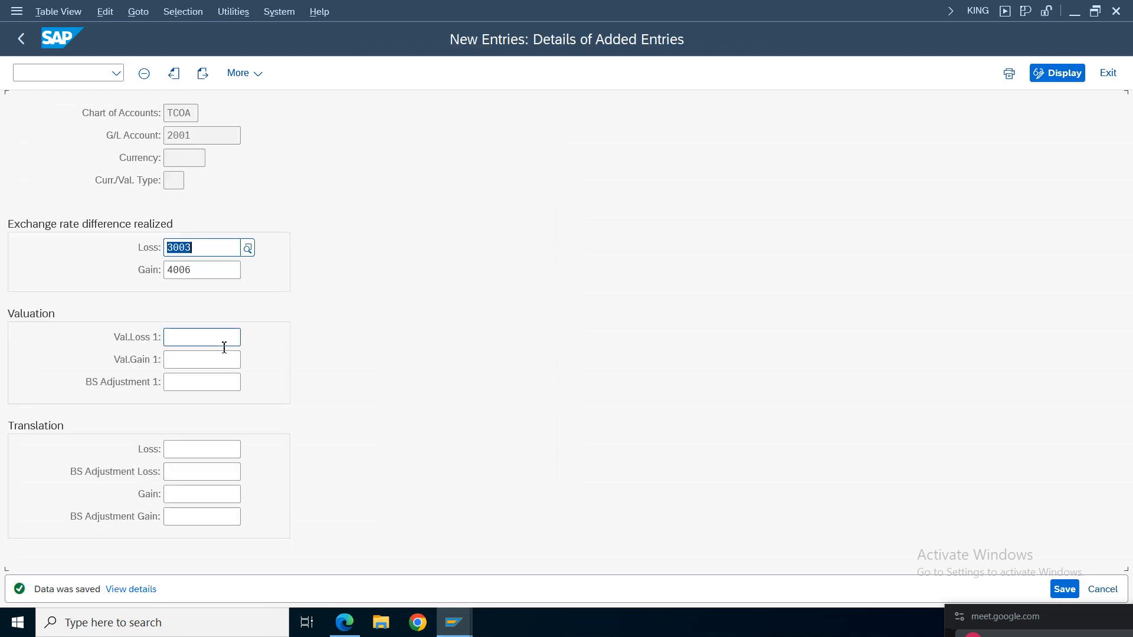
# Step: Leave the exchange rate difference account determination and return to the SAP Easy Access menu
pyautogui.click(21, 40)
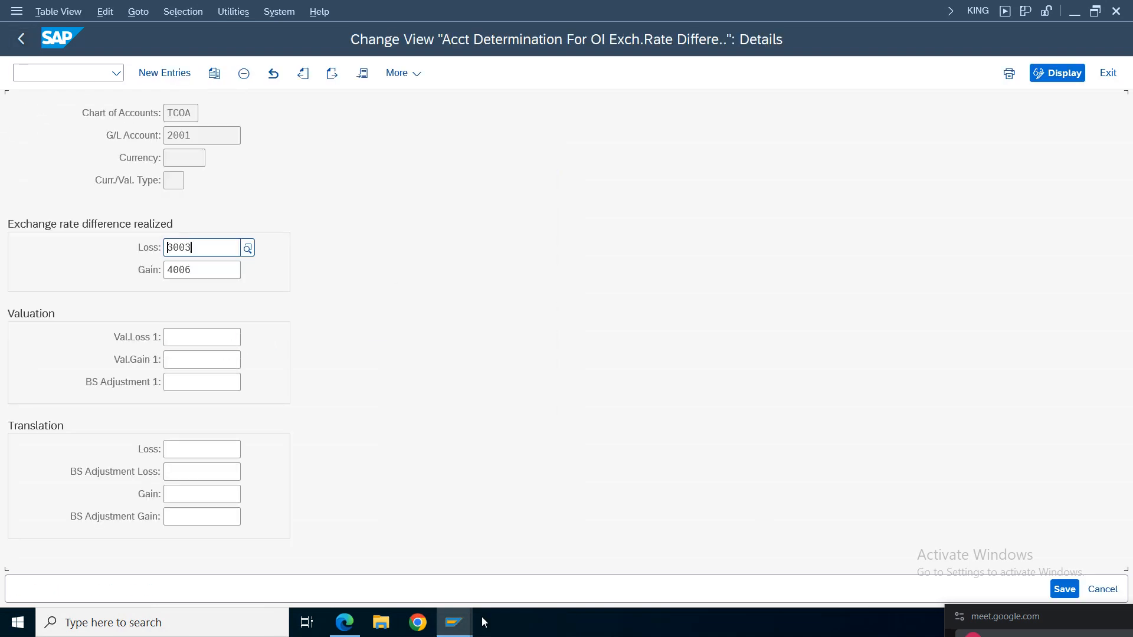
pyautogui.moveTo(456, 627)
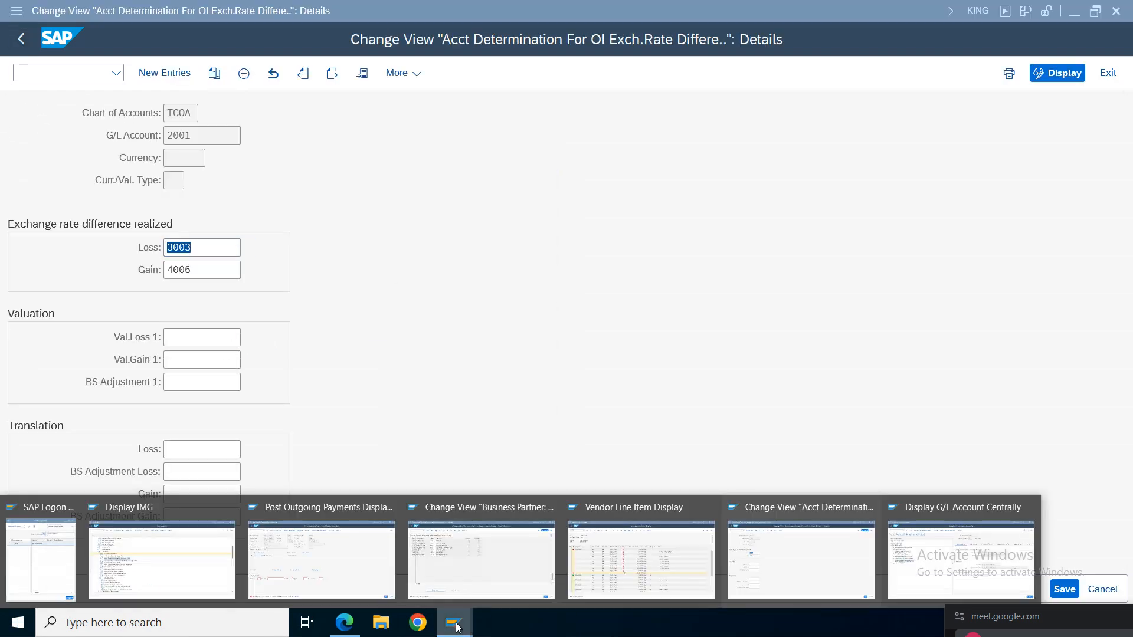
pyautogui.click(21, 39)
pyautogui.click(20, 43)
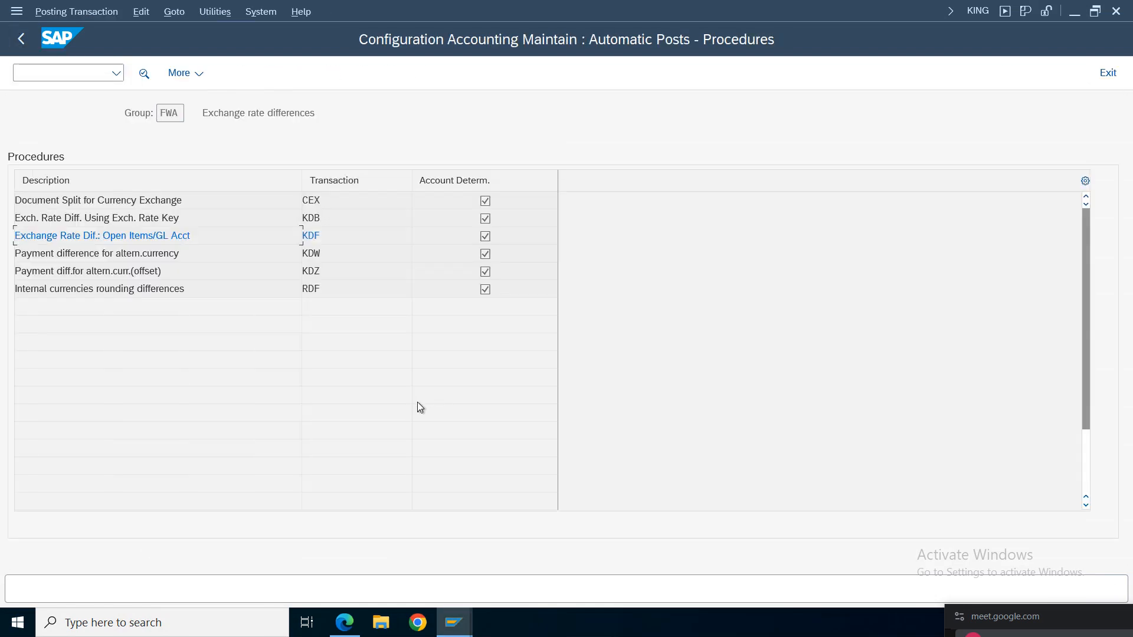
pyautogui.click(20, 47)
# Step: Switch to the outgoing payment document overview and refresh it
pyautogui.moveTo(458, 621)
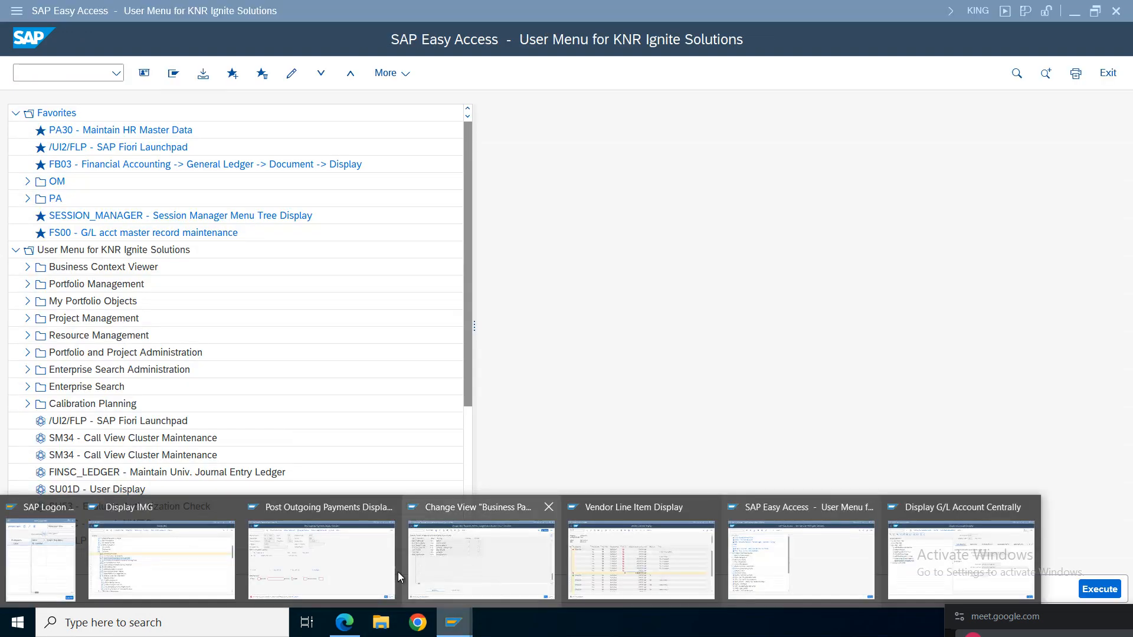
pyautogui.click(330, 561)
pyautogui.press('Return')
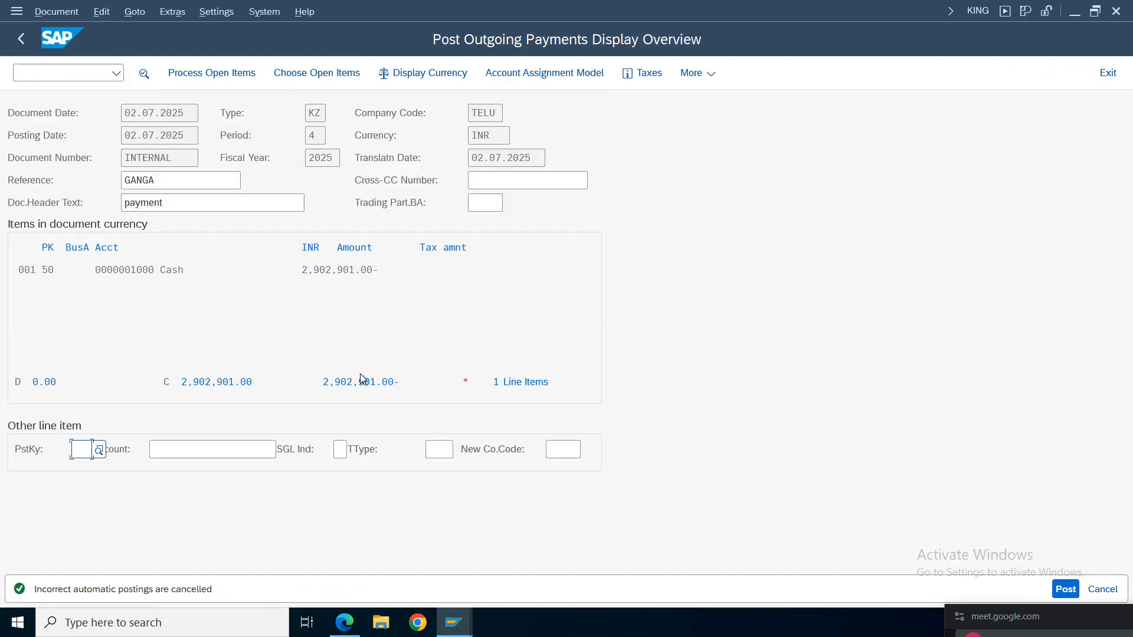
# Step: Simulate the outgoing payment and set the text of line item 4, account 4006, to "gain on exchange rate"
pyautogui.click(58, 11)
pyautogui.click(66, 98)
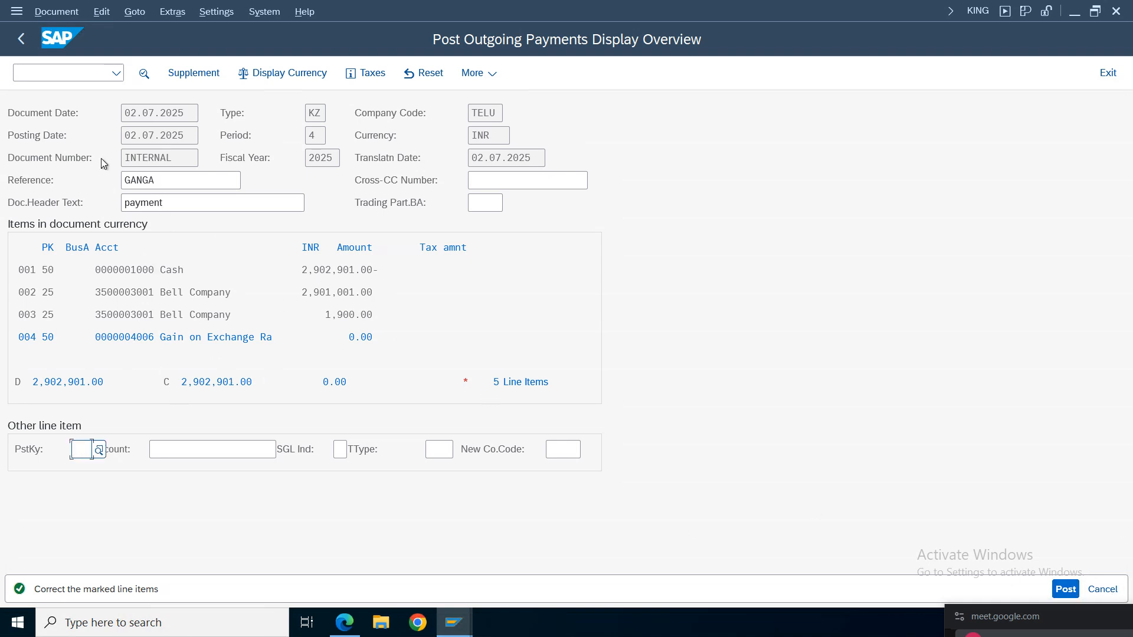
pyautogui.doubleClick(238, 338)
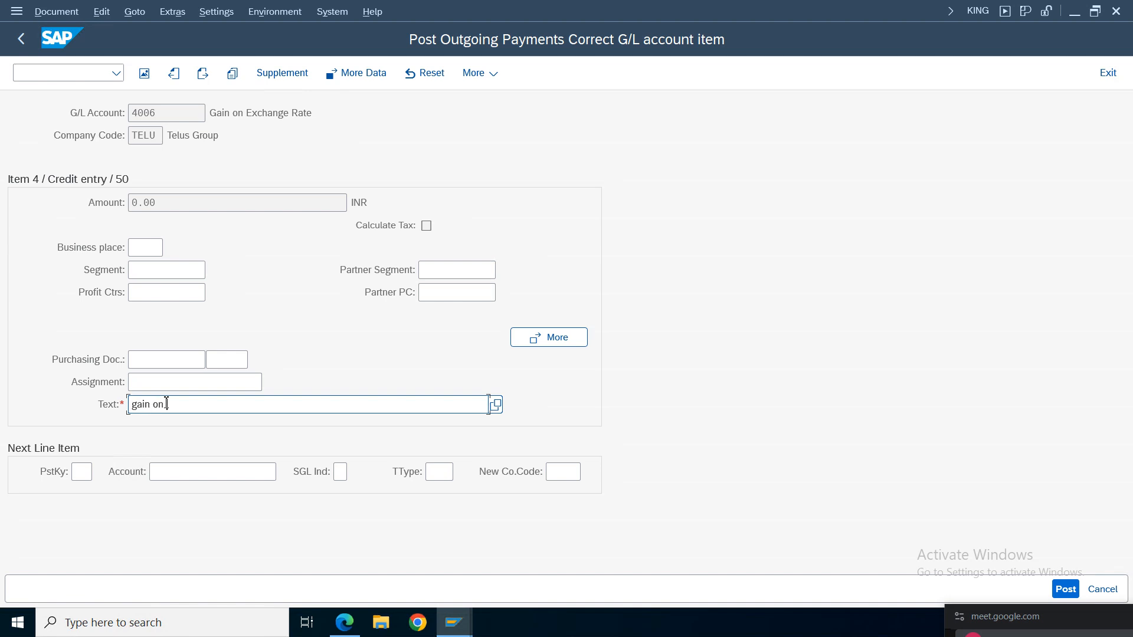
pyautogui.write('gain on exchange rate')
pyautogui.click(1065, 589)
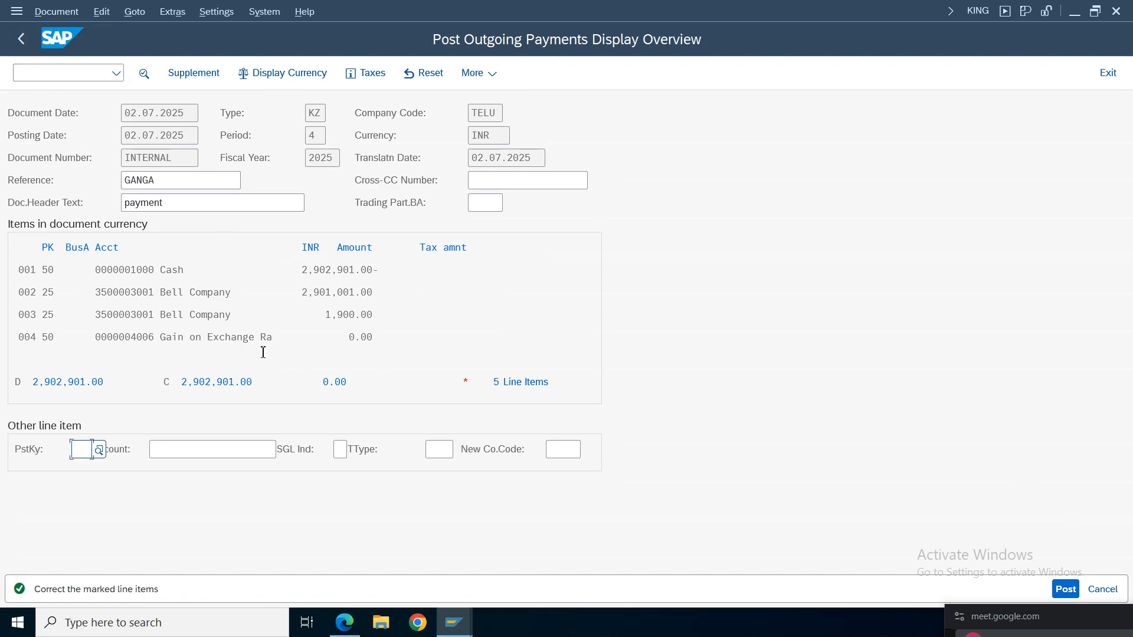
# Step: Set the text of line item 5, account 4006, to "gain on exchange rate" and post the outgoing payment
pyautogui.click(60, 12)
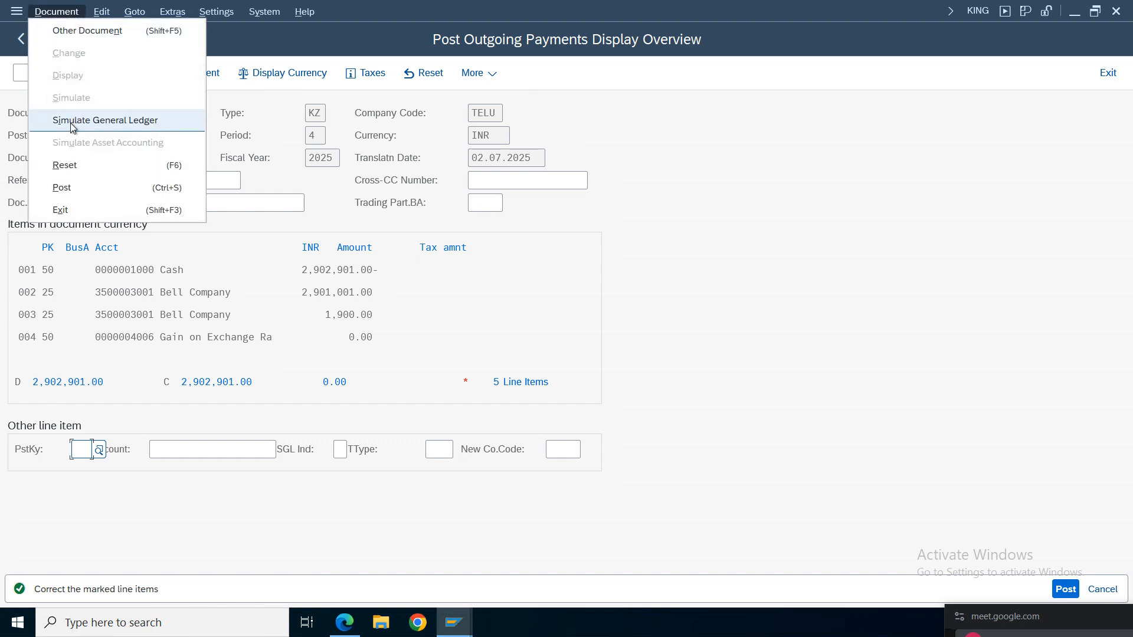
pyautogui.click(72, 122)
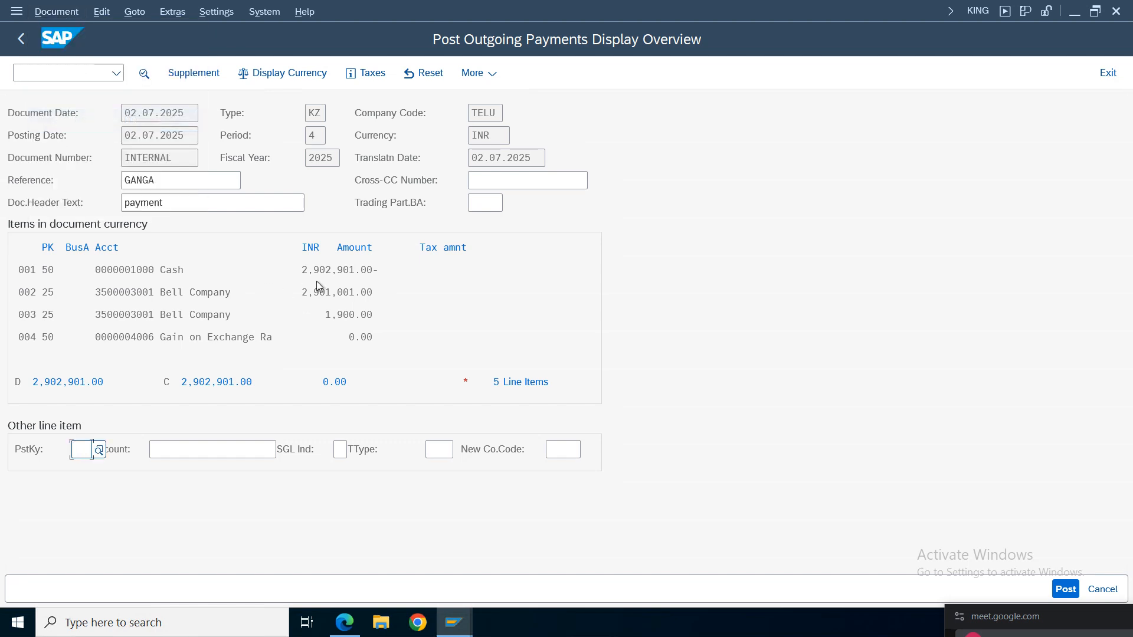
pyautogui.scroll(-1, 316, 281)
pyautogui.doubleClick(223, 271)
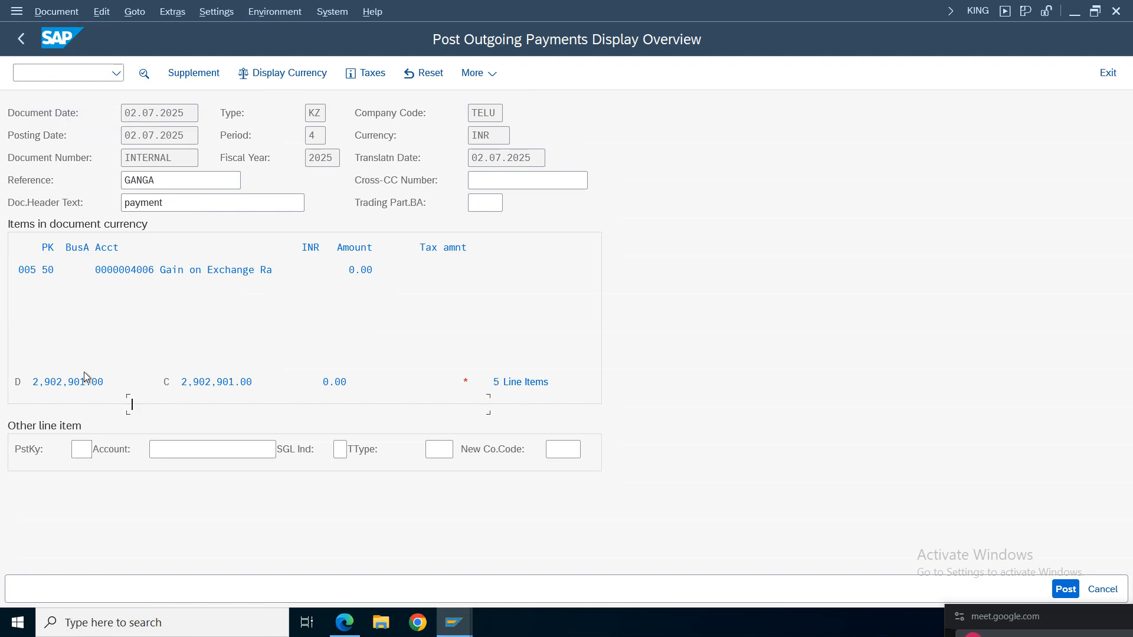
pyautogui.click(178, 406)
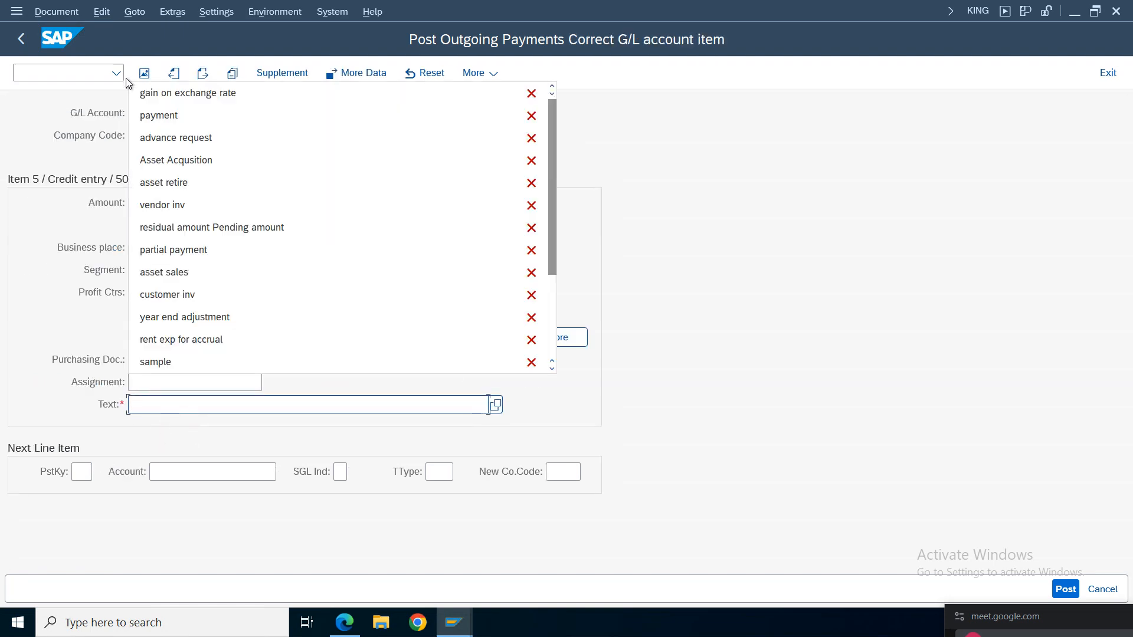
pyautogui.click(160, 93)
pyautogui.click(1065, 590)
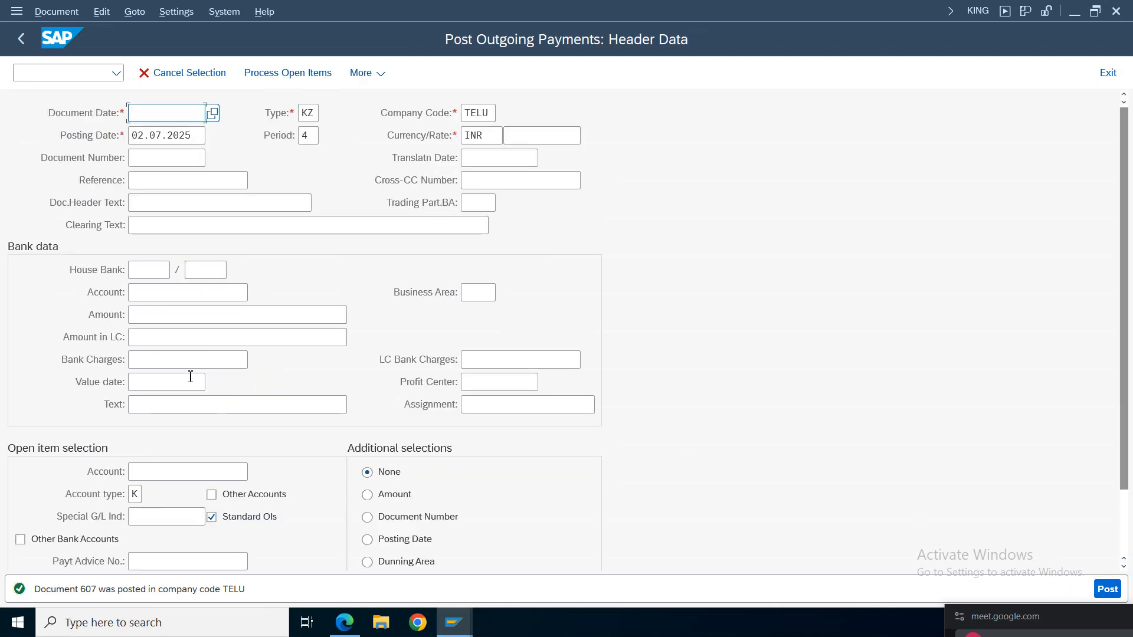
# Step: Display the posted payment document and rerun the Bell Company vendor line item list to review its cleared items
pyautogui.click(62, 14)
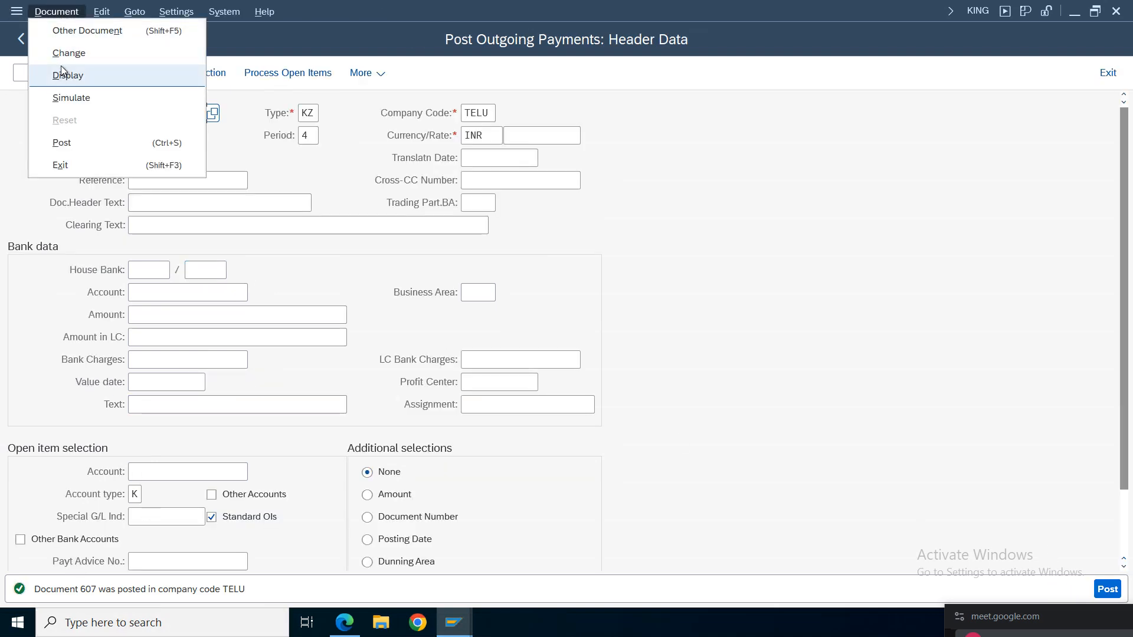
pyautogui.click(61, 67)
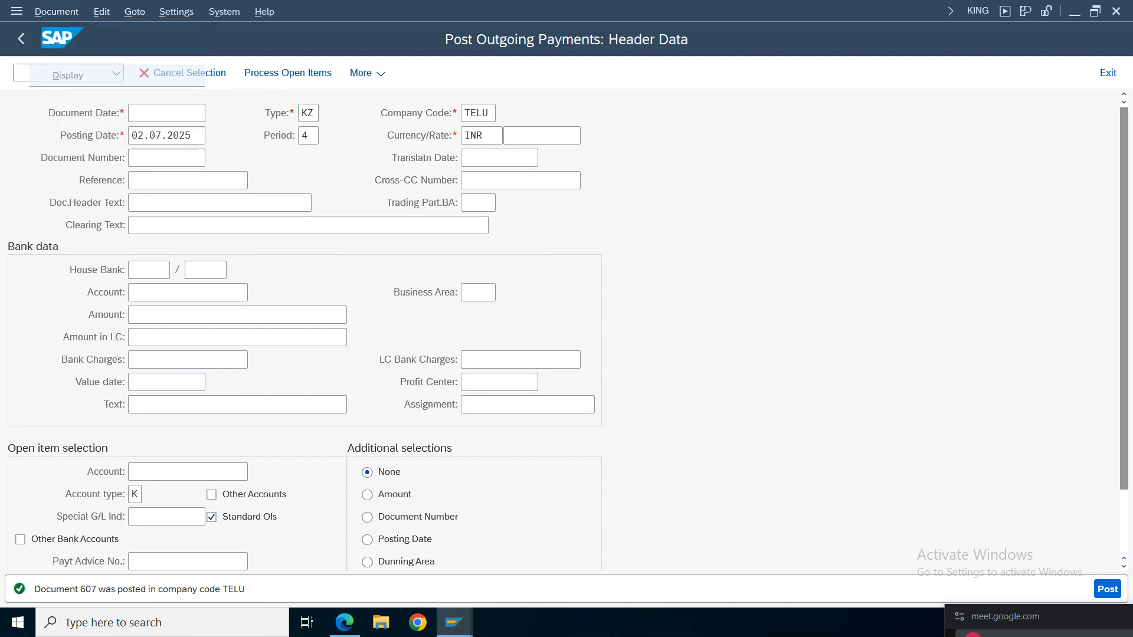
pyautogui.click(456, 621)
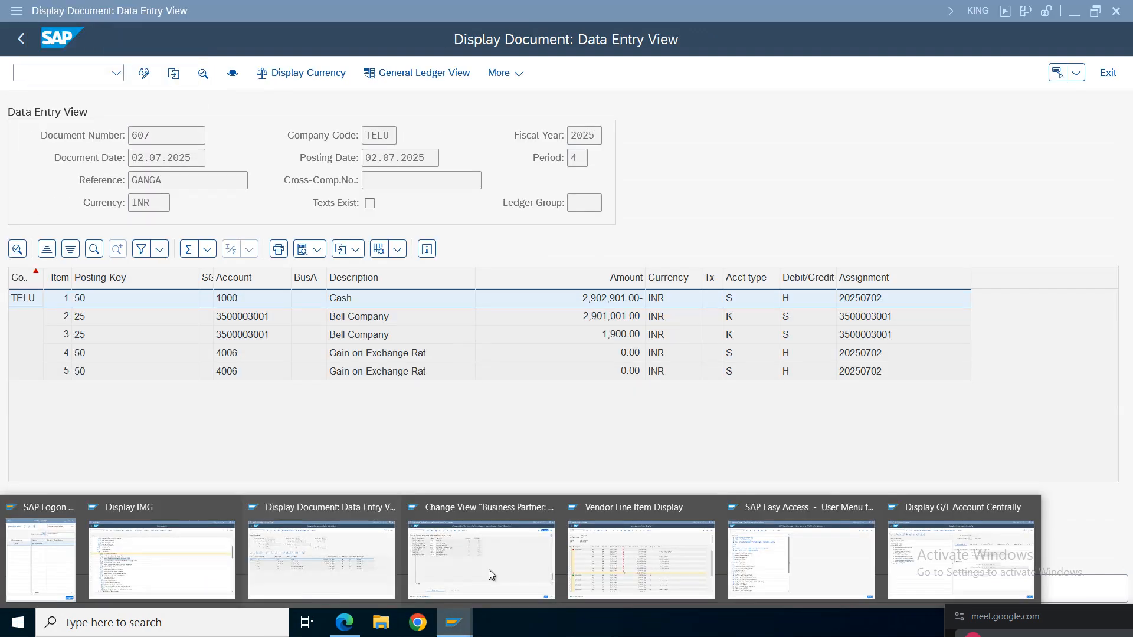
pyautogui.click(620, 557)
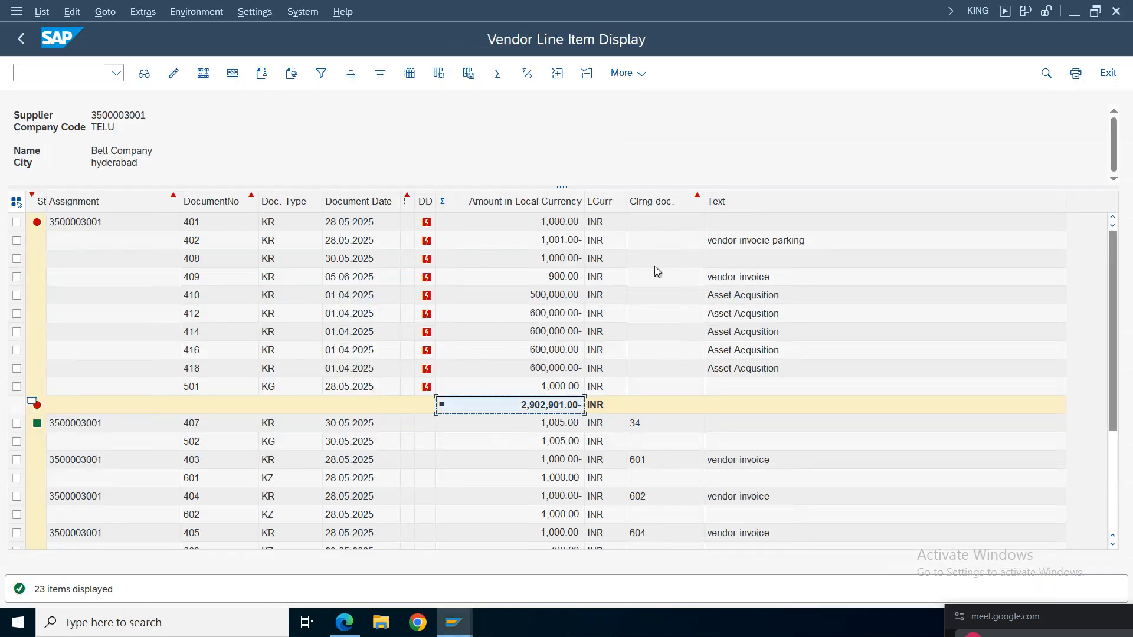
pyautogui.click(30, 39)
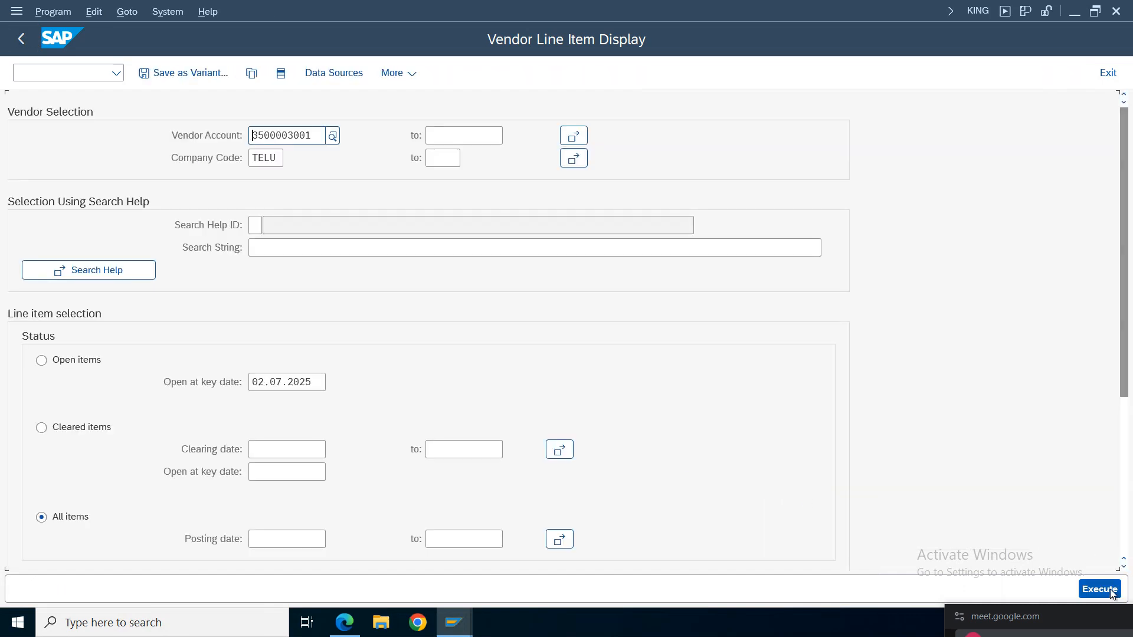
pyautogui.click(1098, 588)
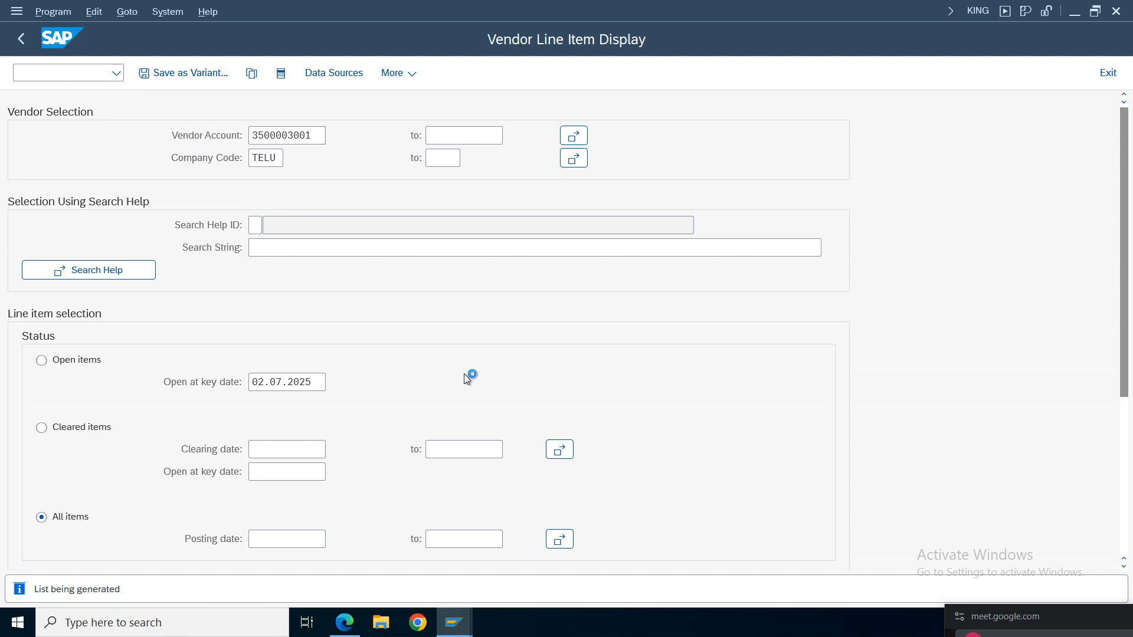
pyautogui.moveTo(1119, 278); pyautogui.dragTo(1115, 384)
# Step: Switch back to the posted payment document and display its amounts in group currency to examine the exchange rate gain lines
pyautogui.moveTo(453, 622)
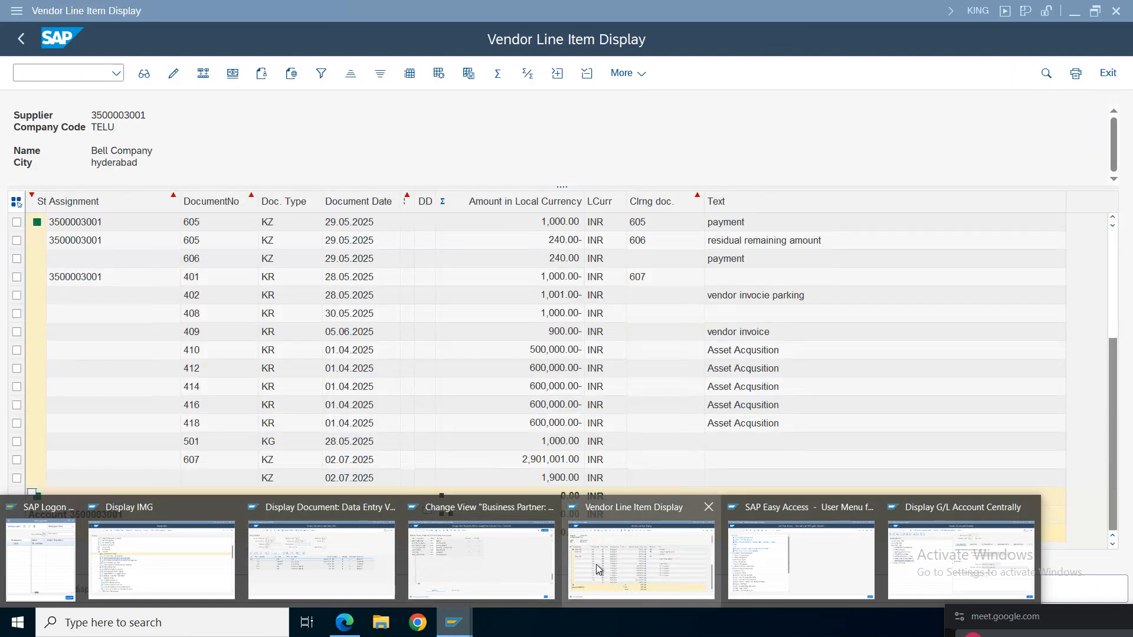
pyautogui.click(363, 568)
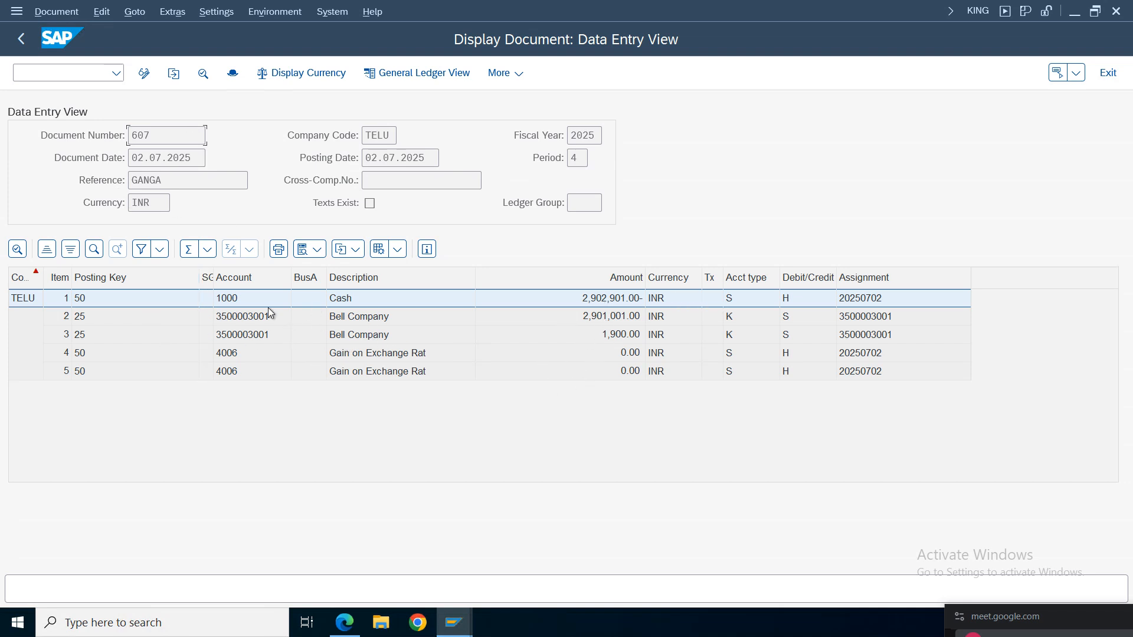
pyautogui.click(624, 371)
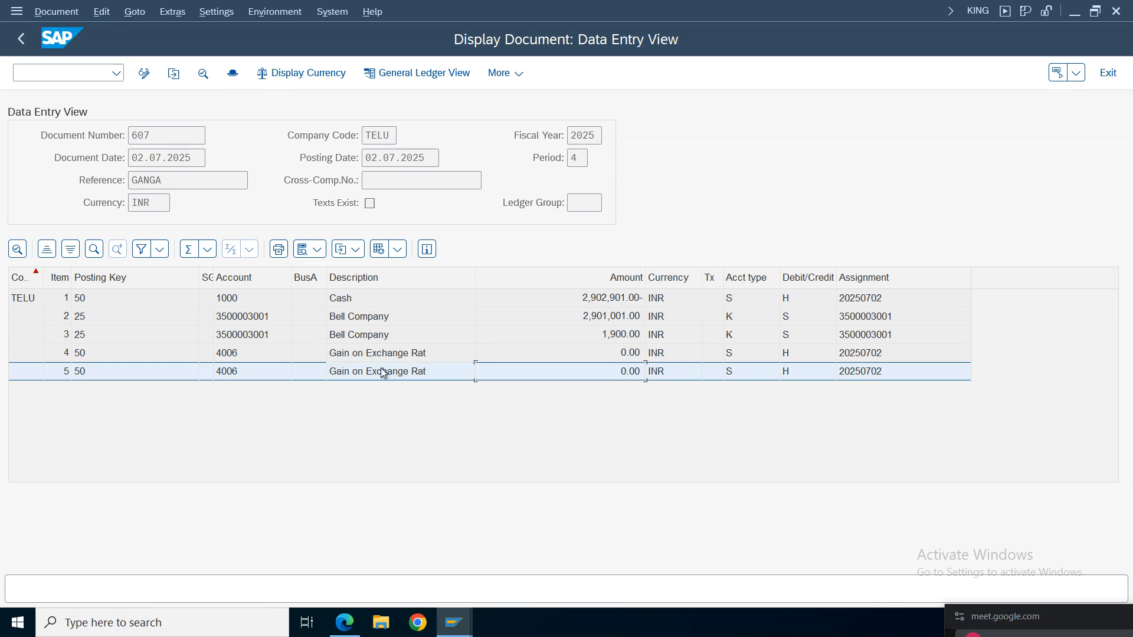
pyautogui.doubleClick(142, 203)
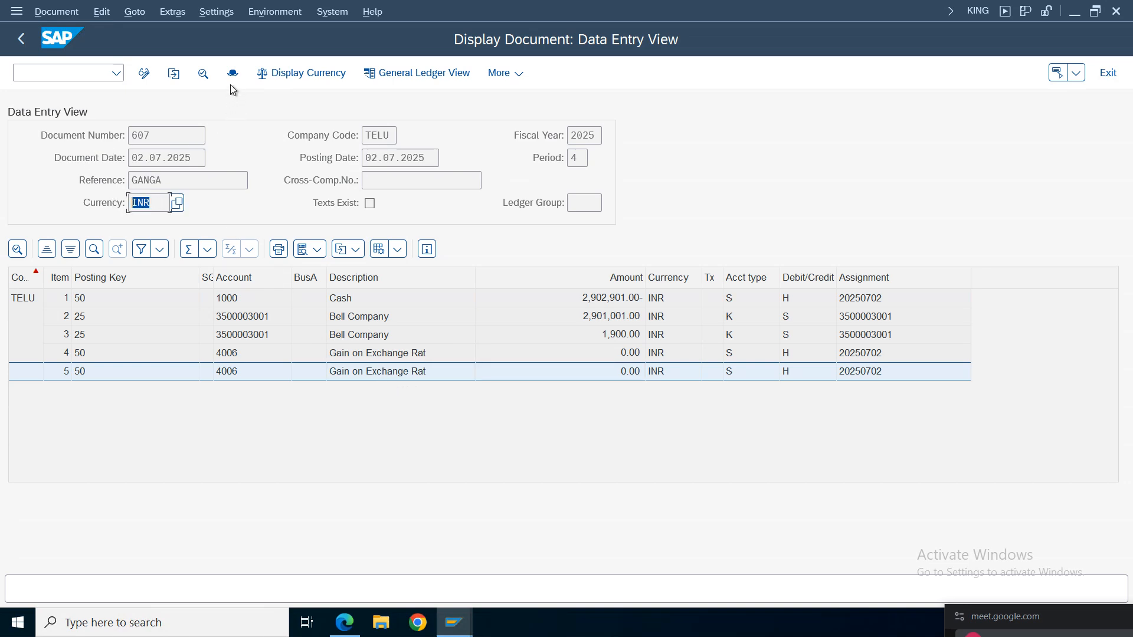
pyautogui.click(308, 74)
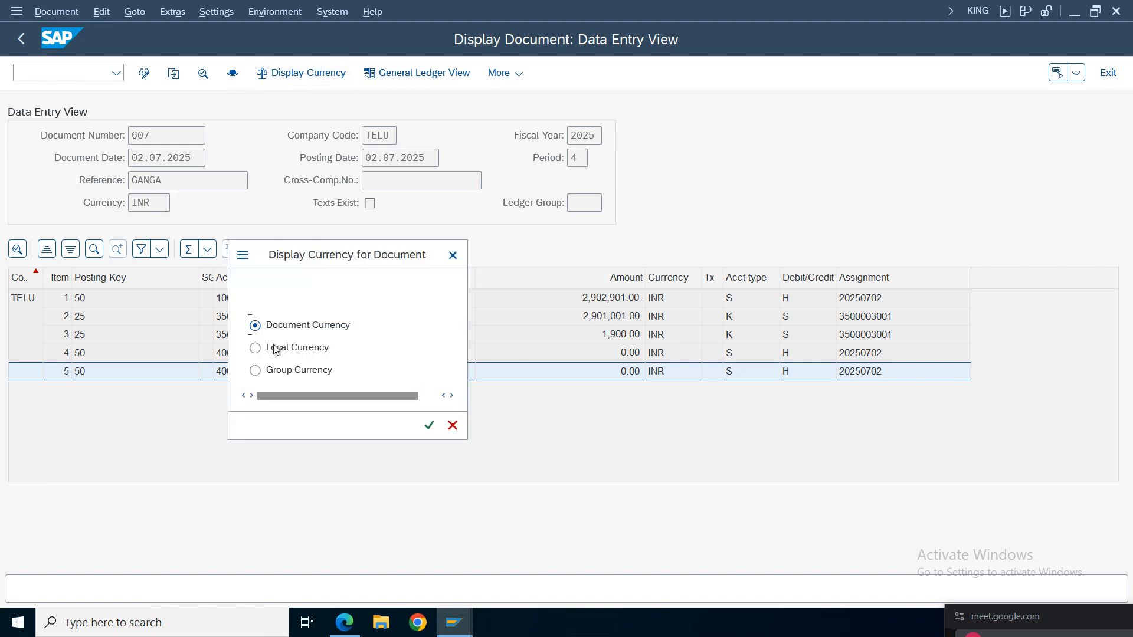
pyautogui.click(287, 372)
pyautogui.click(429, 425)
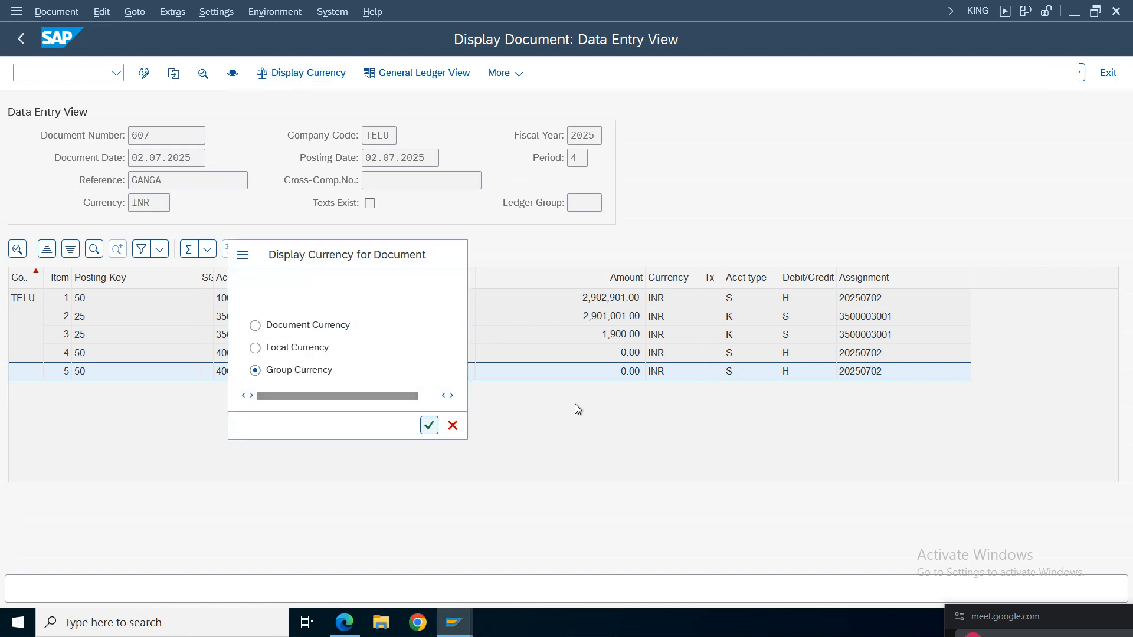
pyautogui.click(596, 376)
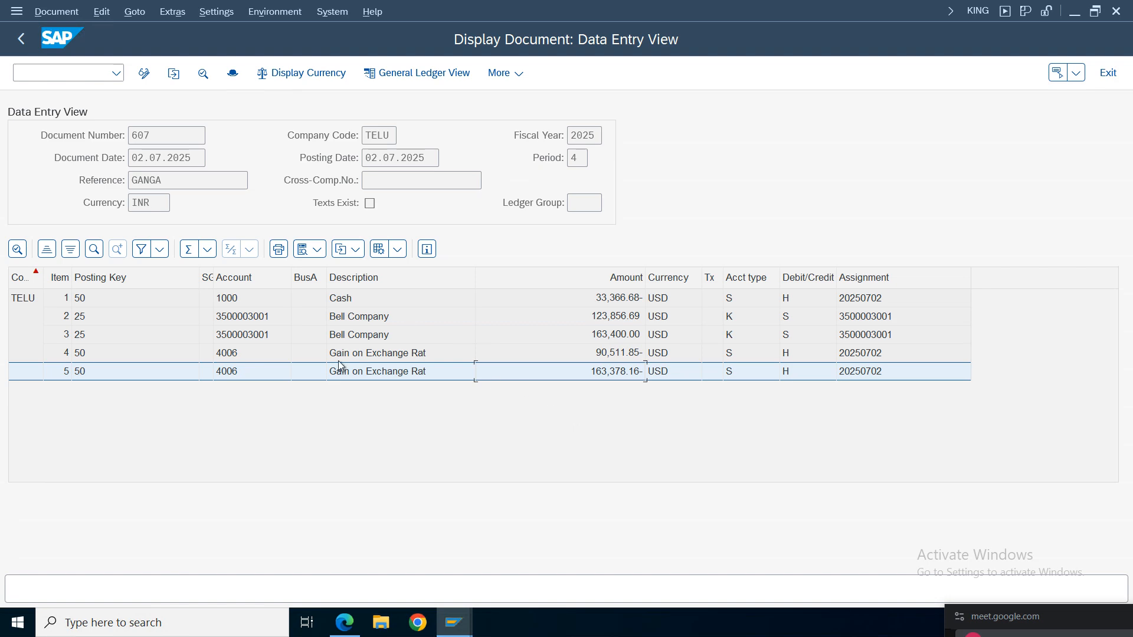
# Step: Switch to the G/L account display window and open the vendor invoice entry transaction in a new session
pyautogui.click(454, 622)
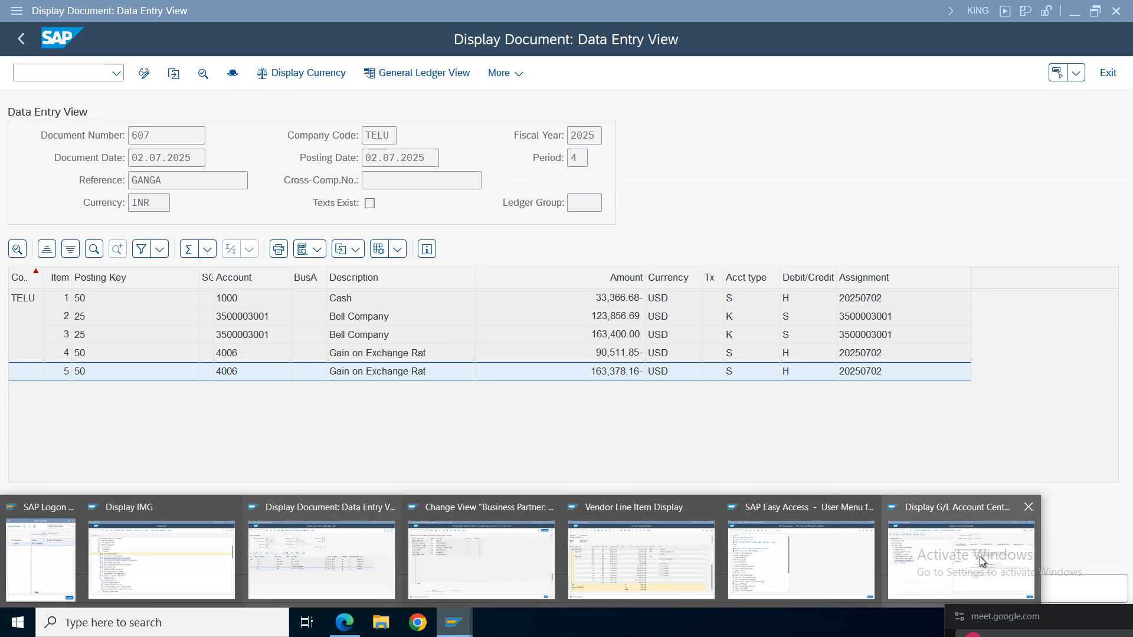
pyautogui.click(963, 559)
pyautogui.click(35, 74)
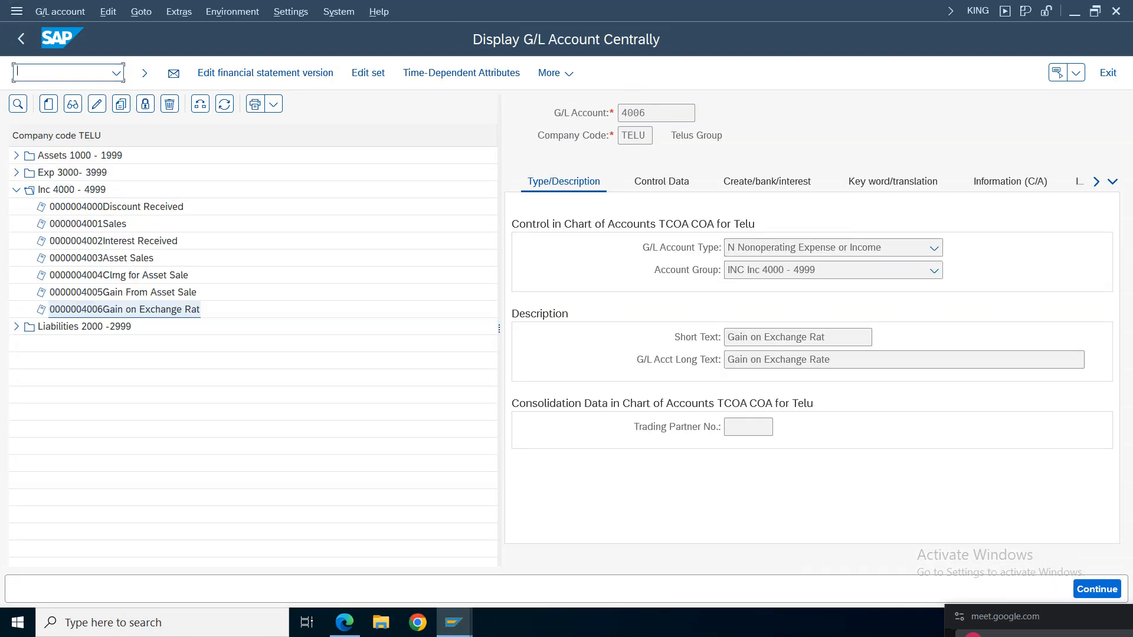
pyautogui.write('/ofb50')
pyautogui.press('Return')
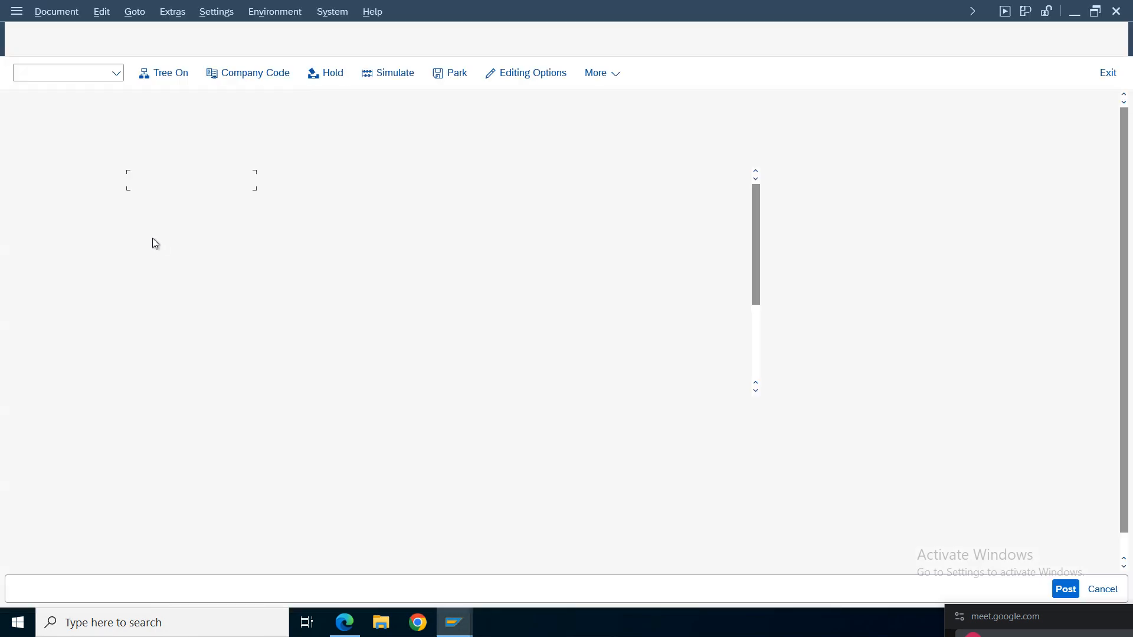
# Step: Change the company code for the vendor invoice entry to TELU
pyautogui.click(154, 184)
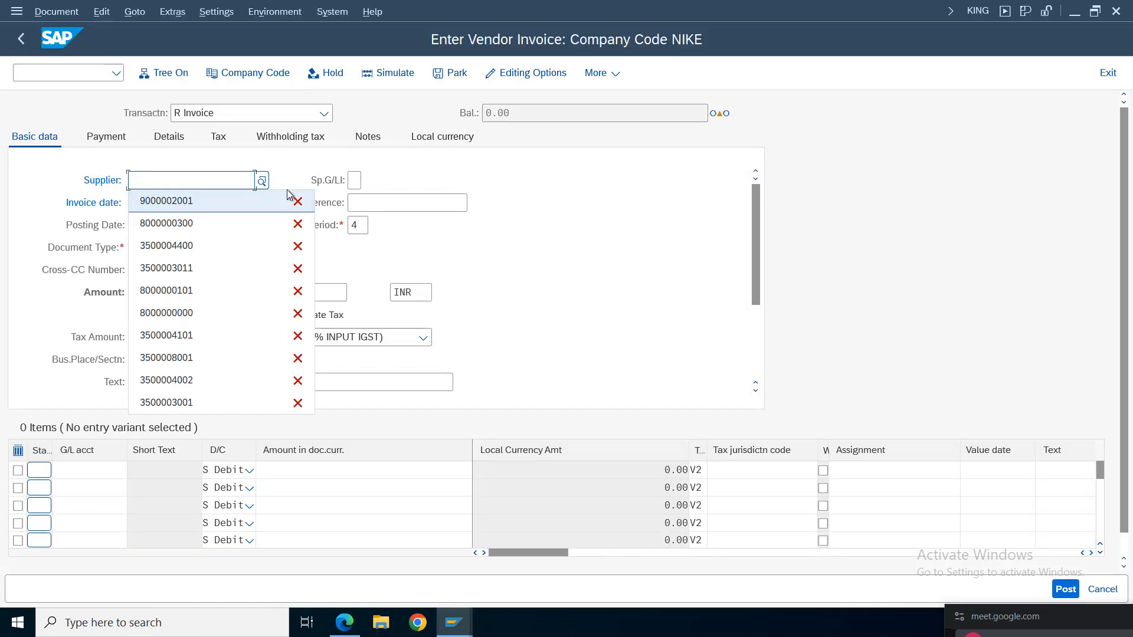
pyautogui.click(247, 73)
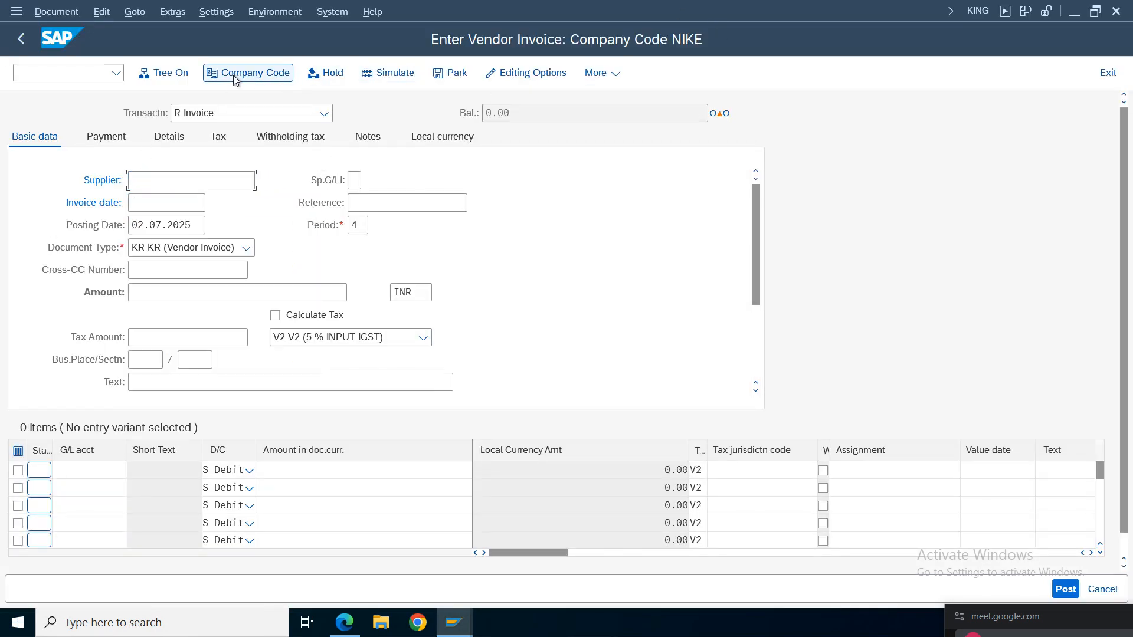
pyautogui.write('telu')
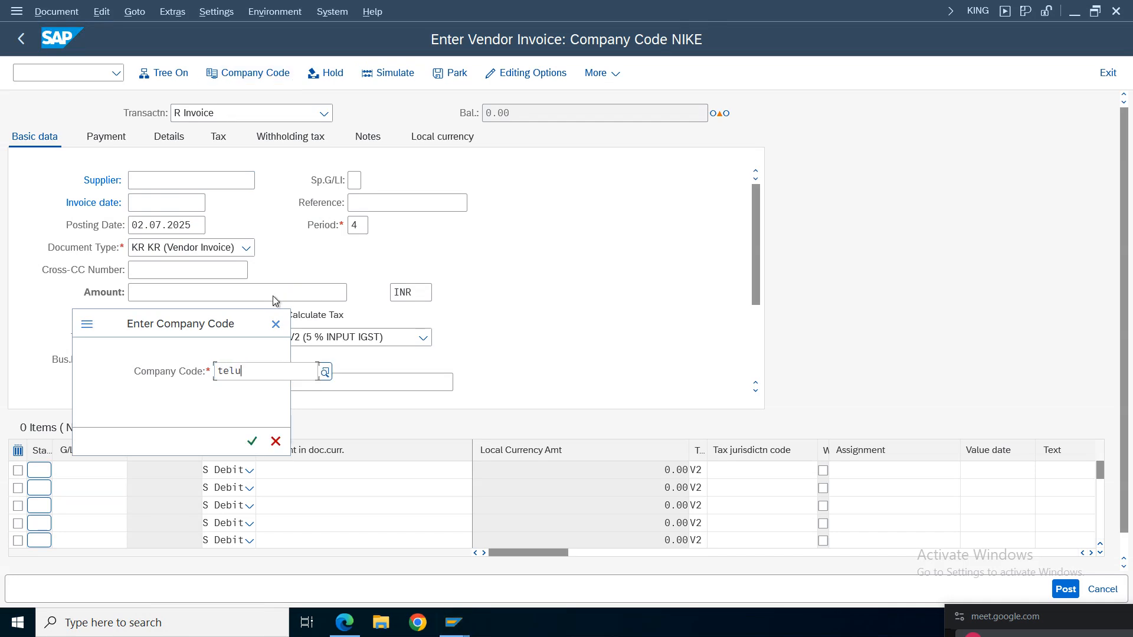
pyautogui.press('Return')
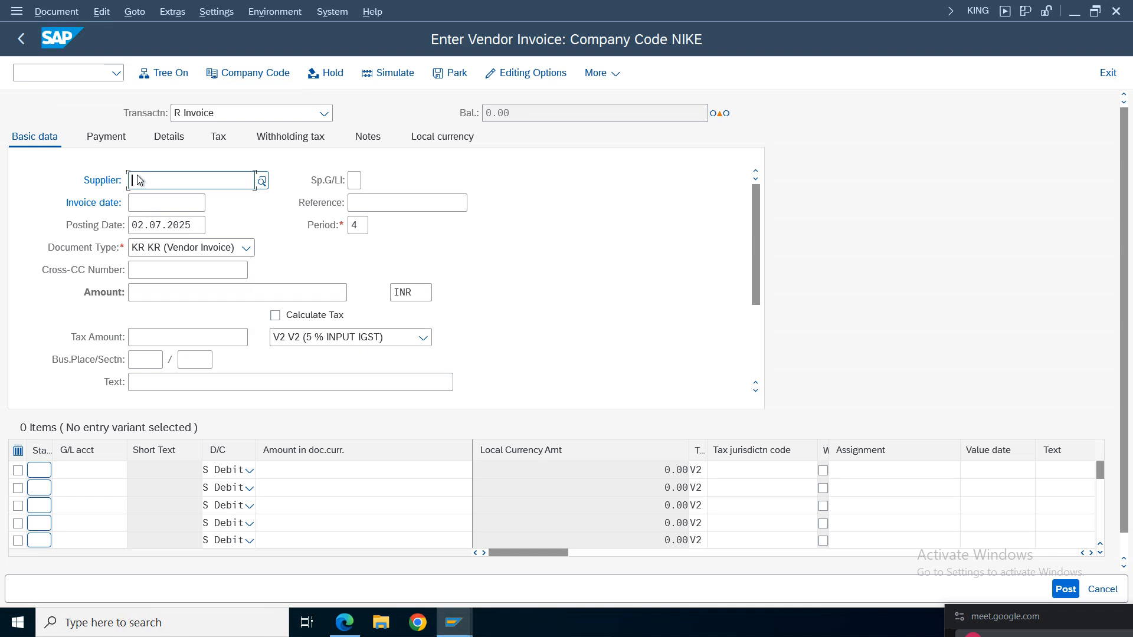
# Step: Look up the suppliers by country and company code and select Bell Company as the invoice supplier
pyautogui.click(263, 181)
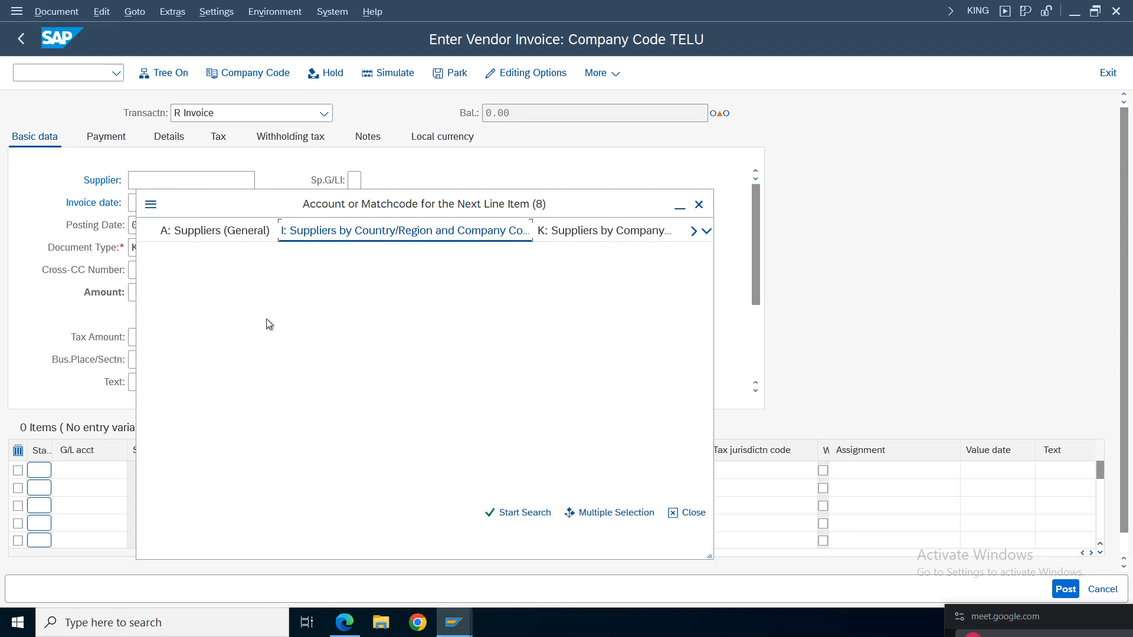
pyautogui.press('Return')
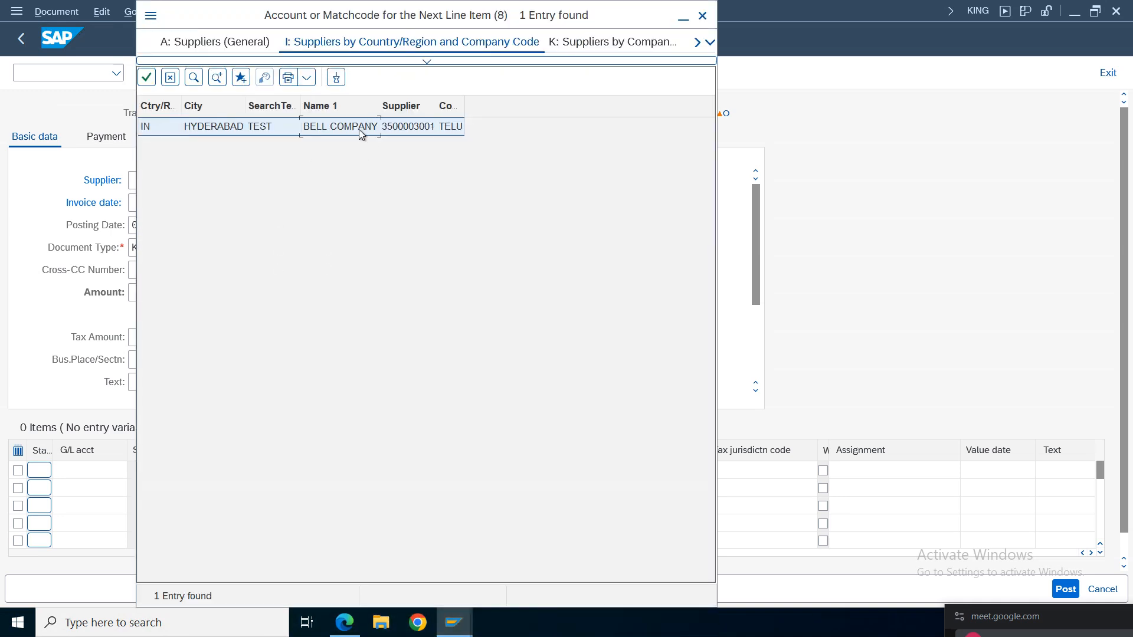
pyautogui.doubleClick(358, 127)
# Step: Set the invoice amount to 900 and enter "inv" as both the reference and the text
pyautogui.click(149, 293)
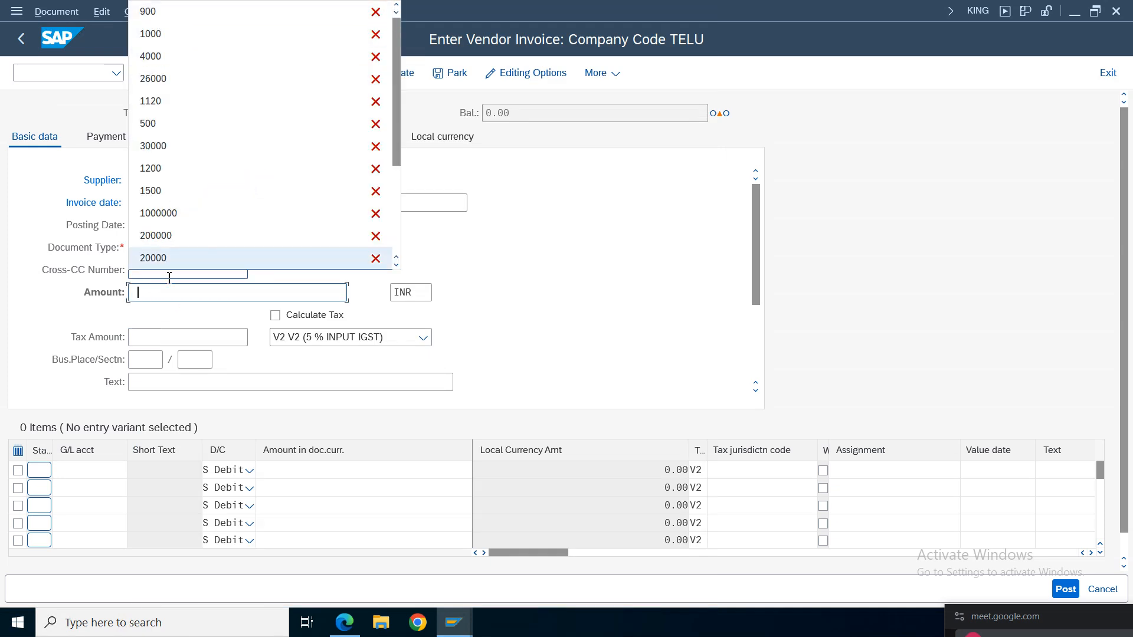
pyautogui.click(149, 12)
pyautogui.click(361, 204)
pyautogui.write('inv')
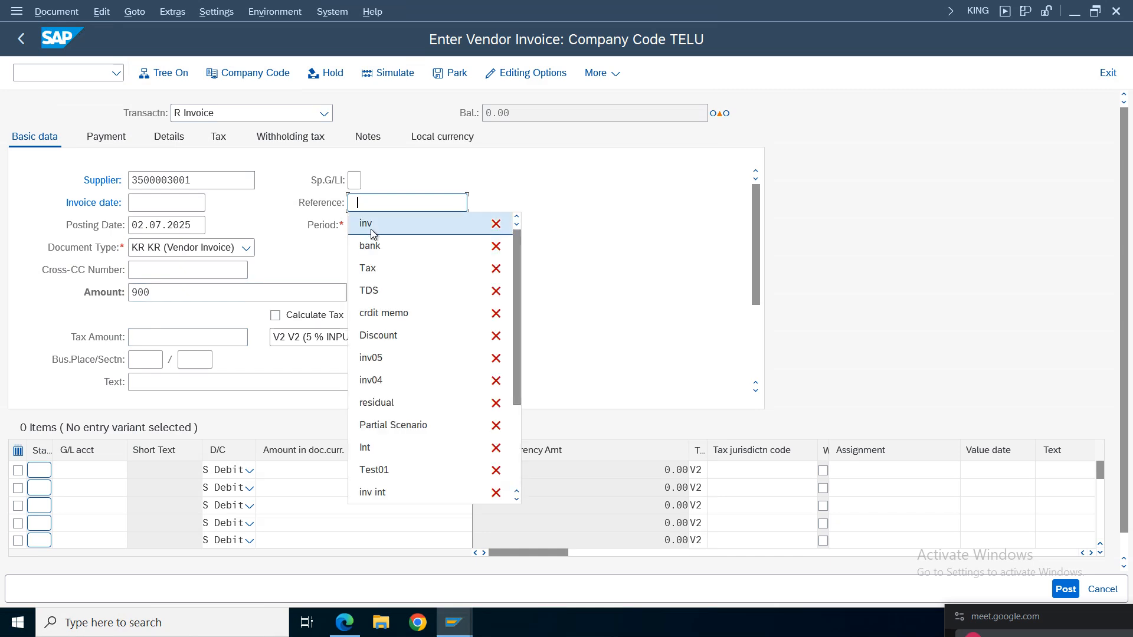
pyautogui.click(163, 383)
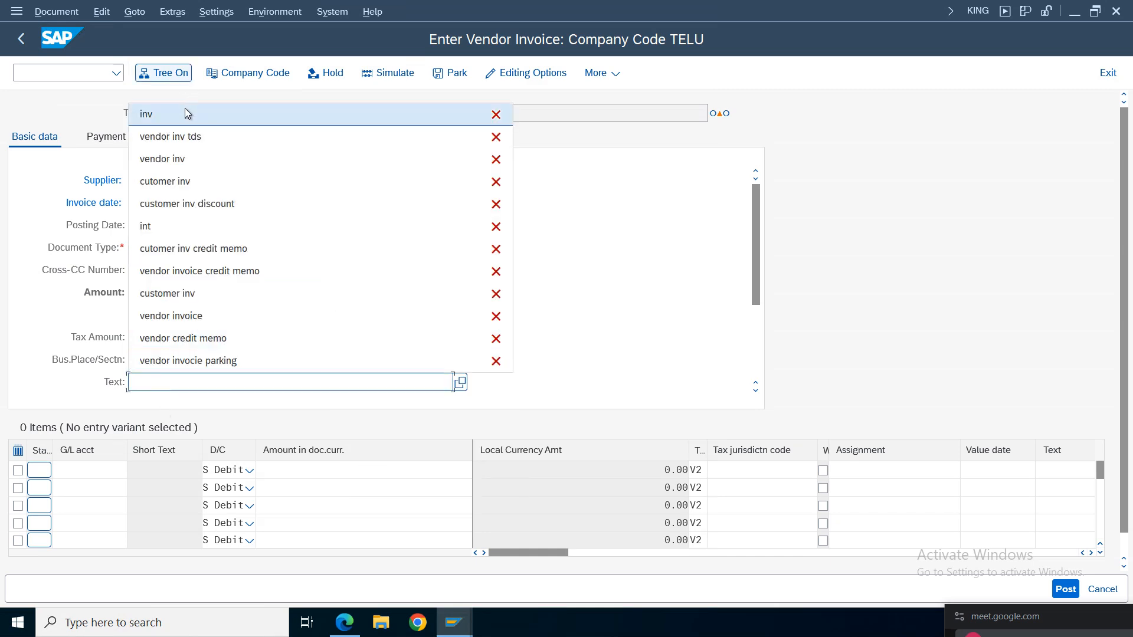
pyautogui.click(184, 111)
# Step: Add a debit line item of 900 to the rent expenses G/L account 3000 and clear its tax code
pyautogui.click(88, 470)
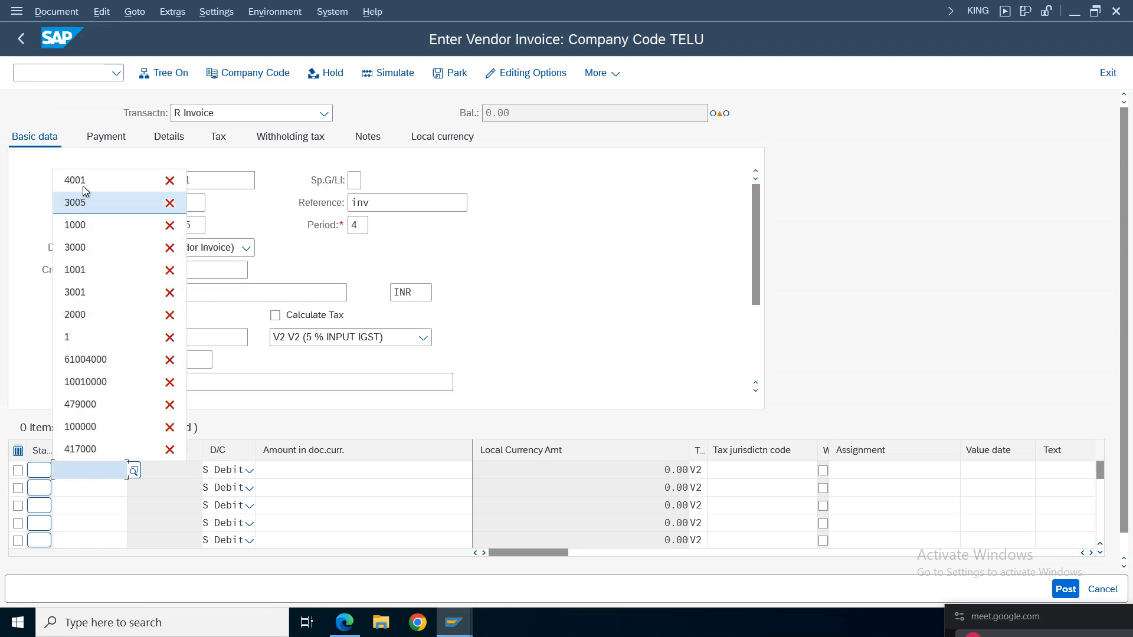
pyautogui.click(134, 472)
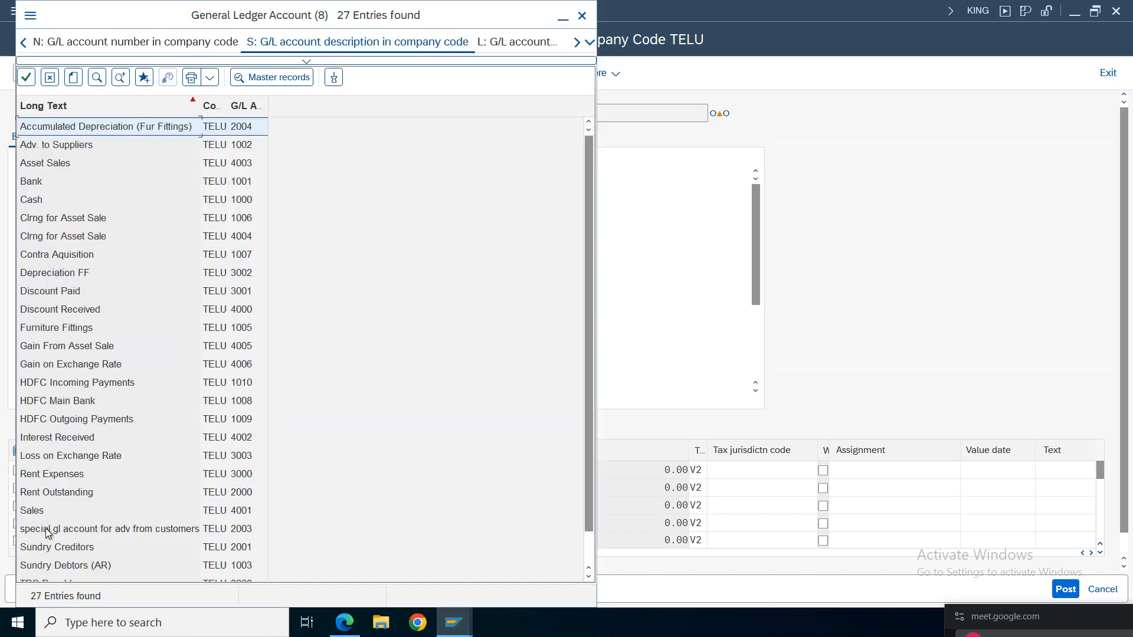
pyautogui.moveTo(587, 263); pyautogui.dragTo(592, 381)
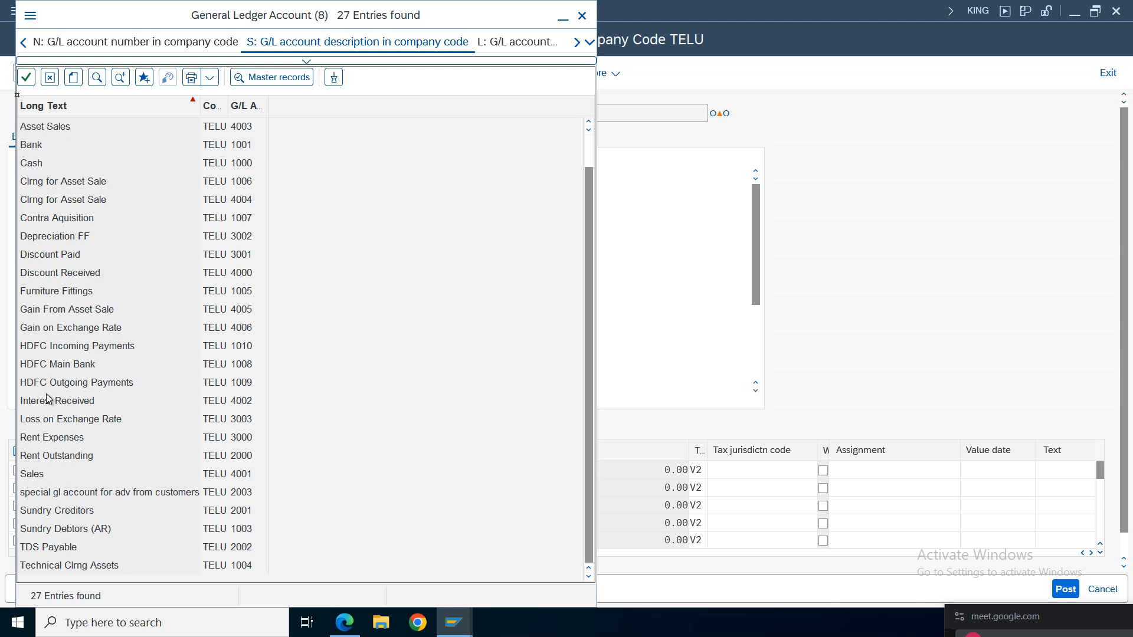
pyautogui.doubleClick(47, 438)
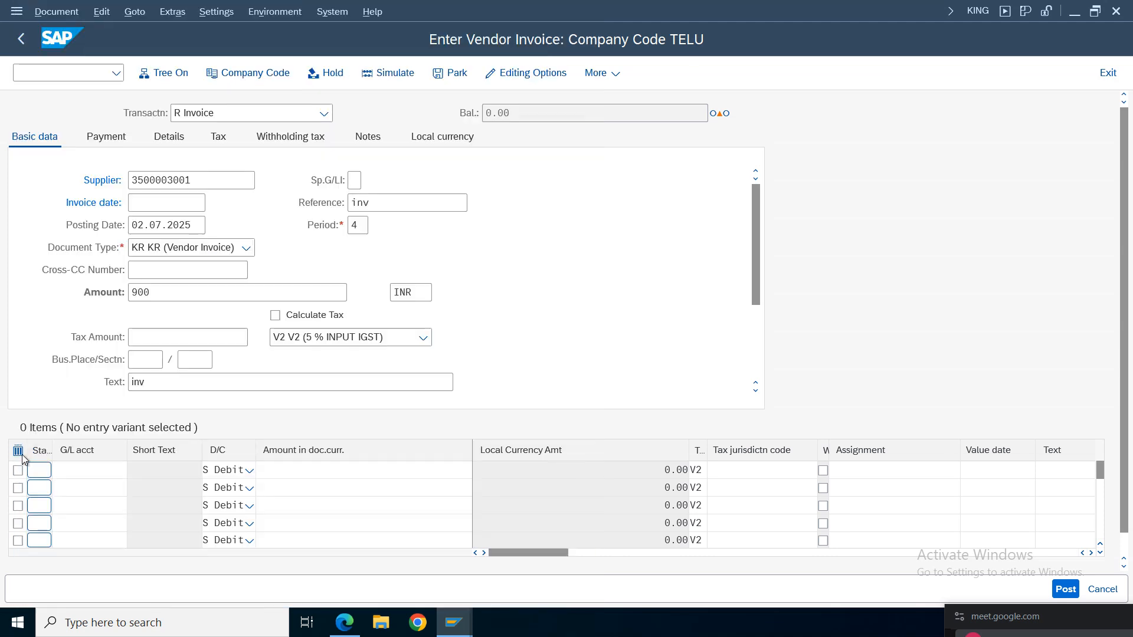
pyautogui.click(378, 472)
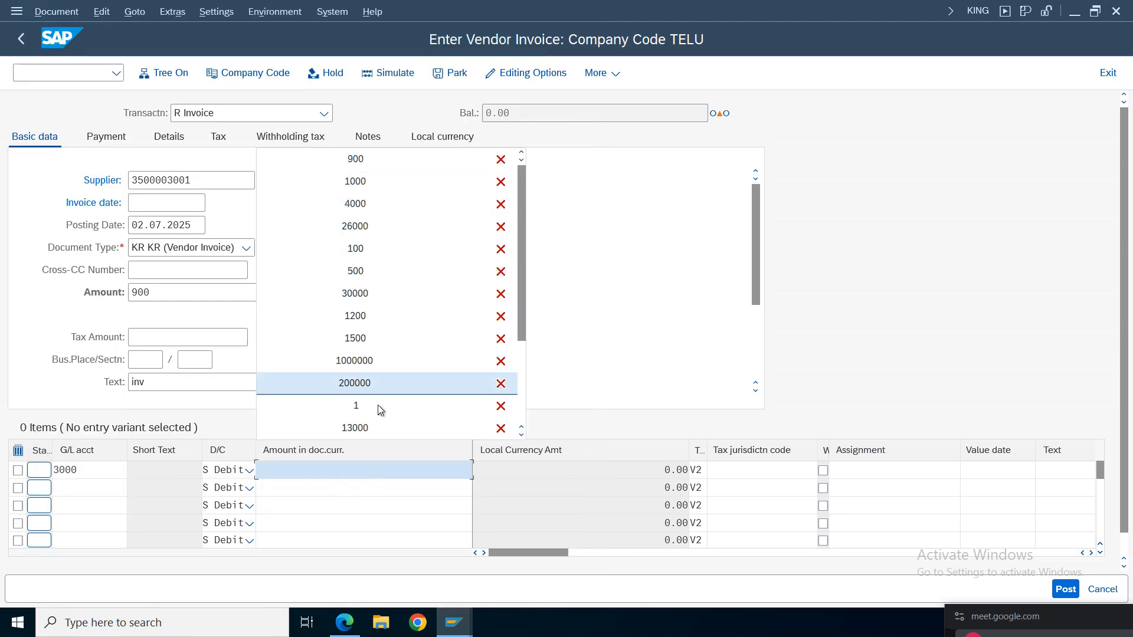
pyautogui.click(366, 160)
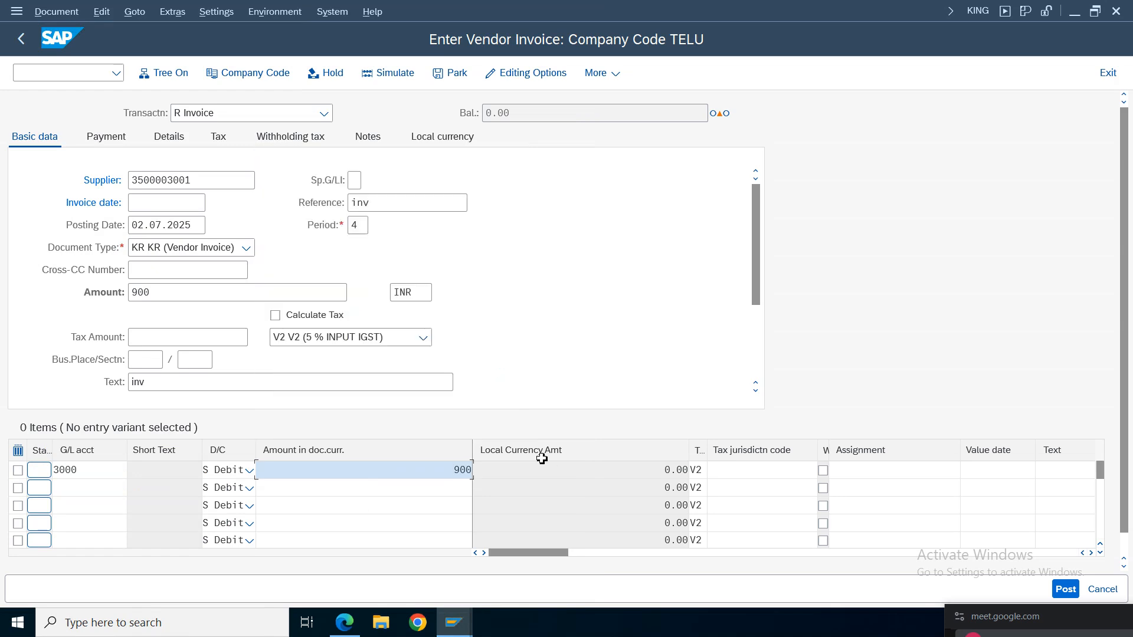
pyautogui.click(390, 468)
pyautogui.press('Return')
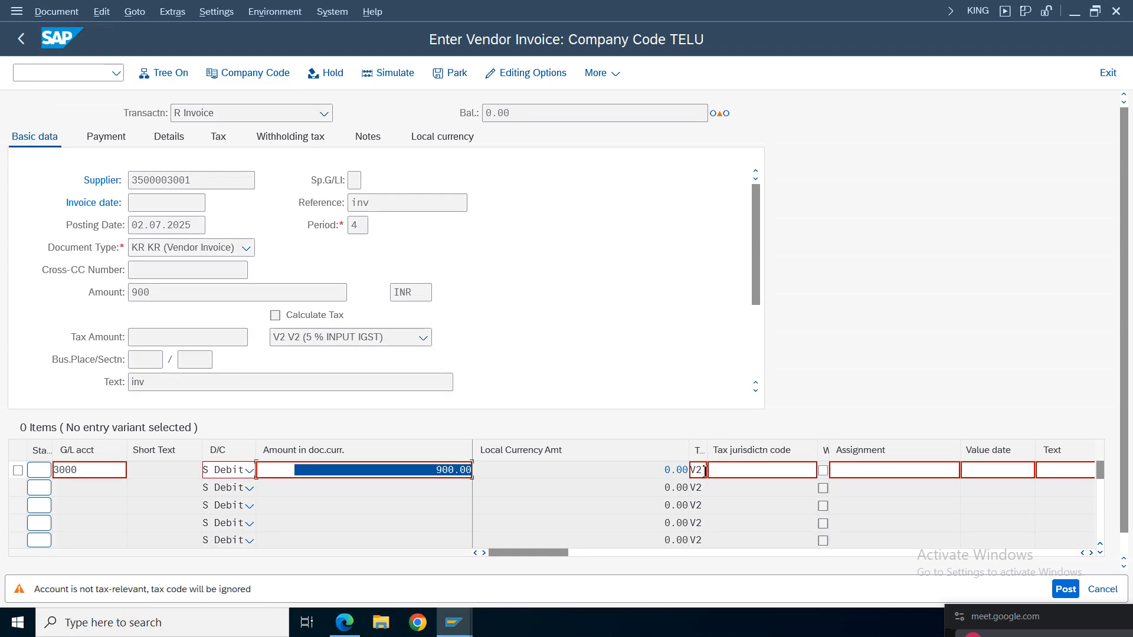
pyautogui.click(705, 470)
pyautogui.press('BackSpace')
pyautogui.press('BackSpace')
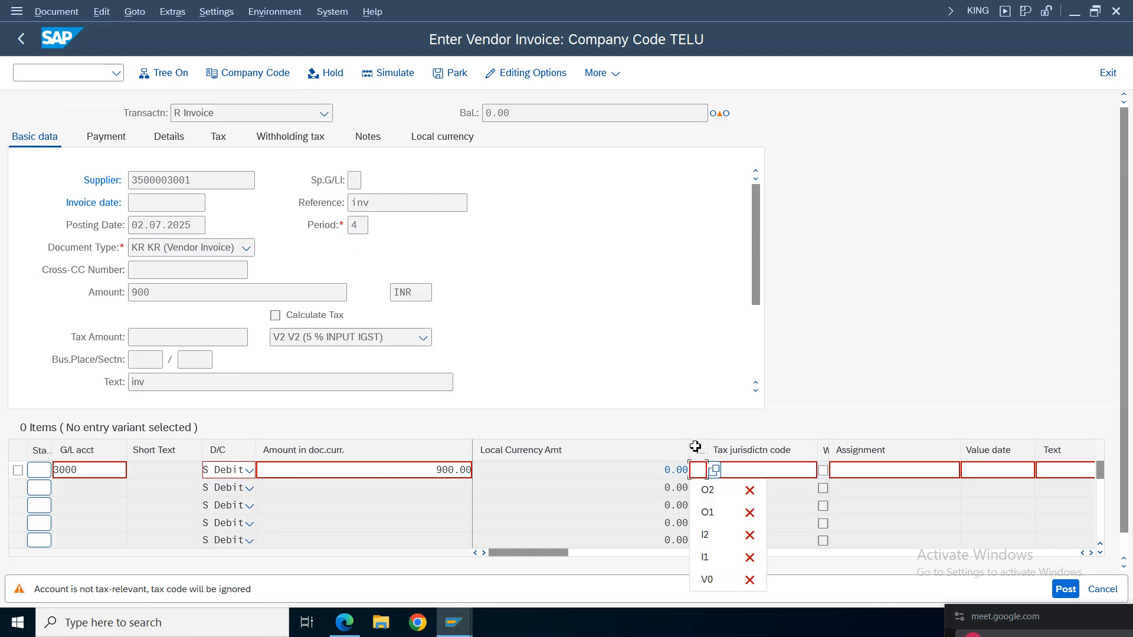
# Step: In the rent expenses item details, set the text to "vendor inv" and the cost center to 100100
pyautogui.doubleClick(415, 471)
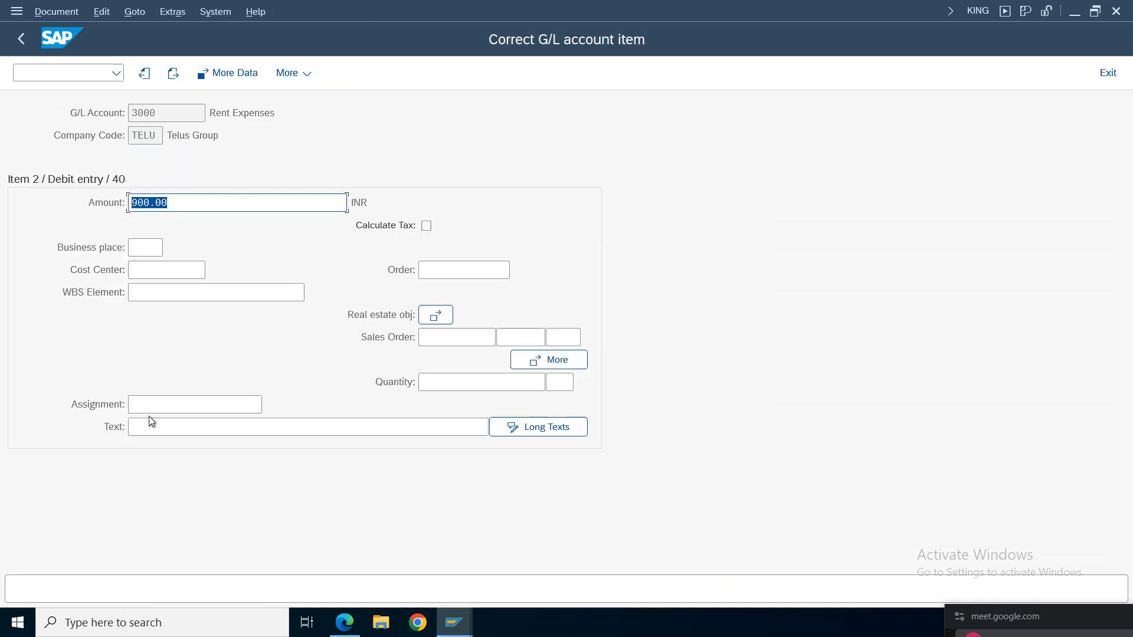
pyautogui.click(148, 427)
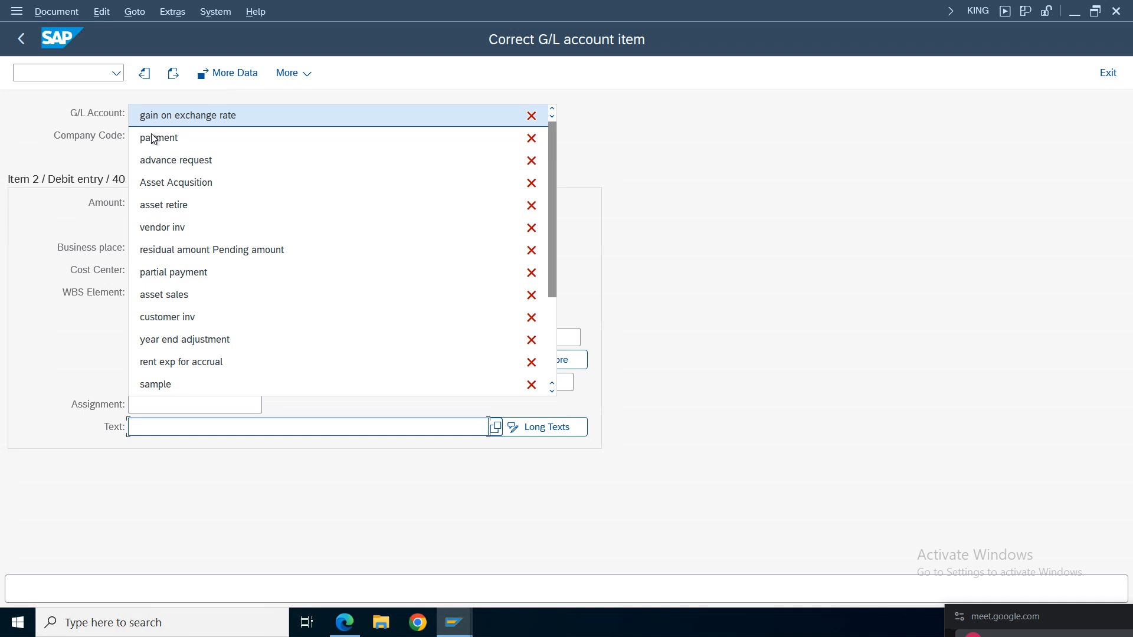
pyautogui.click(156, 228)
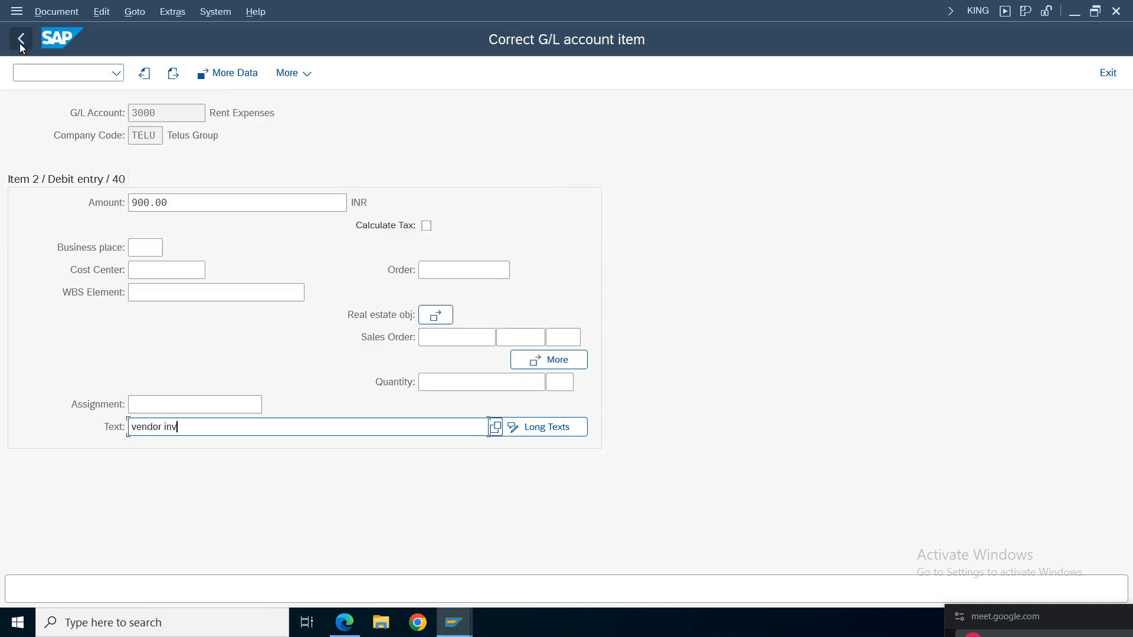
pyautogui.click(156, 270)
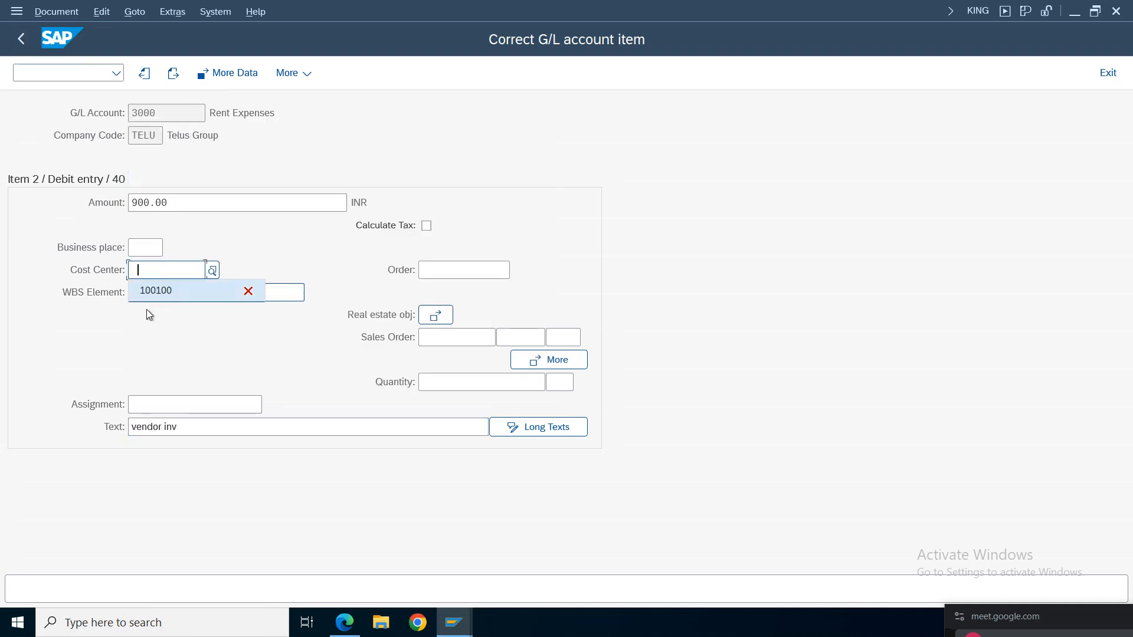
pyautogui.click(150, 293)
pyautogui.click(19, 38)
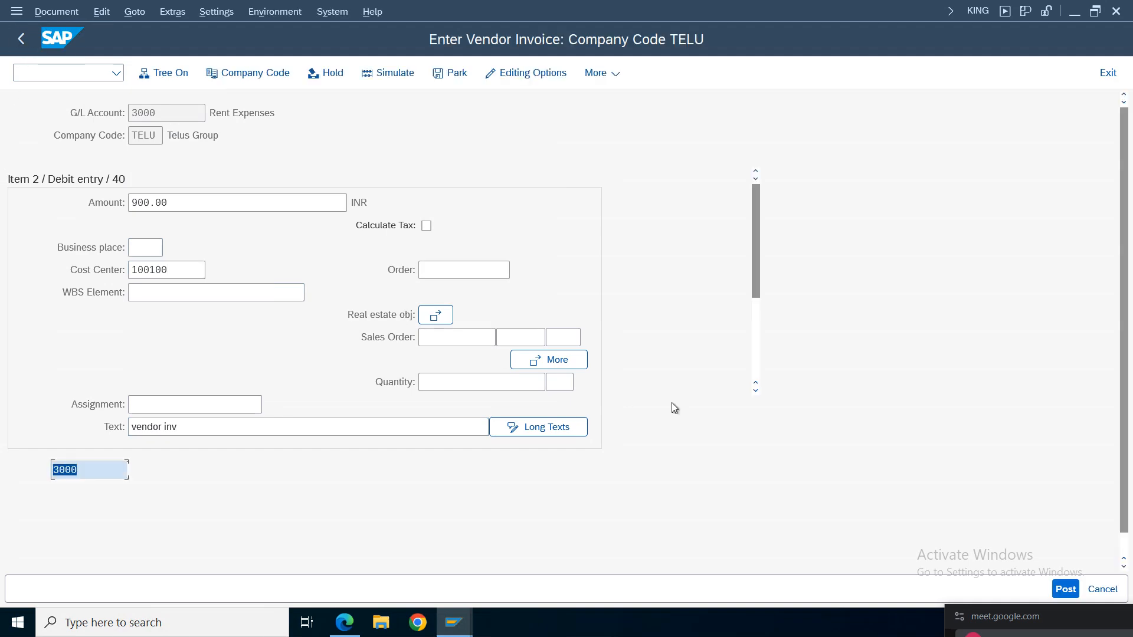
# Step: Set the invoice date to 02.07.2025 and submit the invoice for posting, acknowledging the withholding tax message
pyautogui.click(1069, 590)
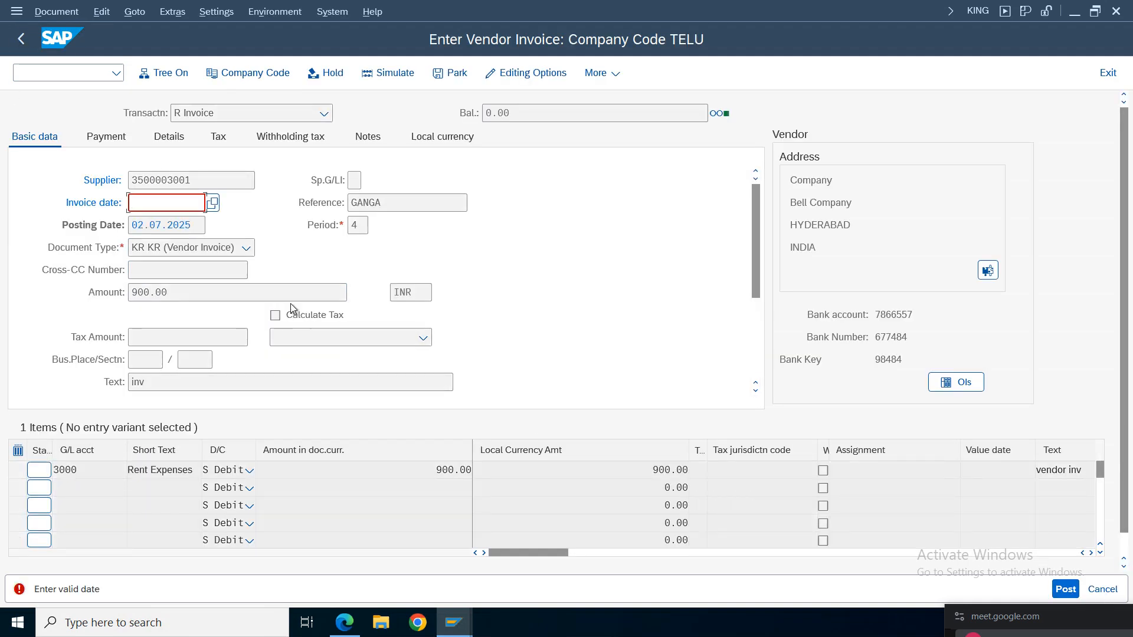
pyautogui.click(153, 209)
pyautogui.click(213, 204)
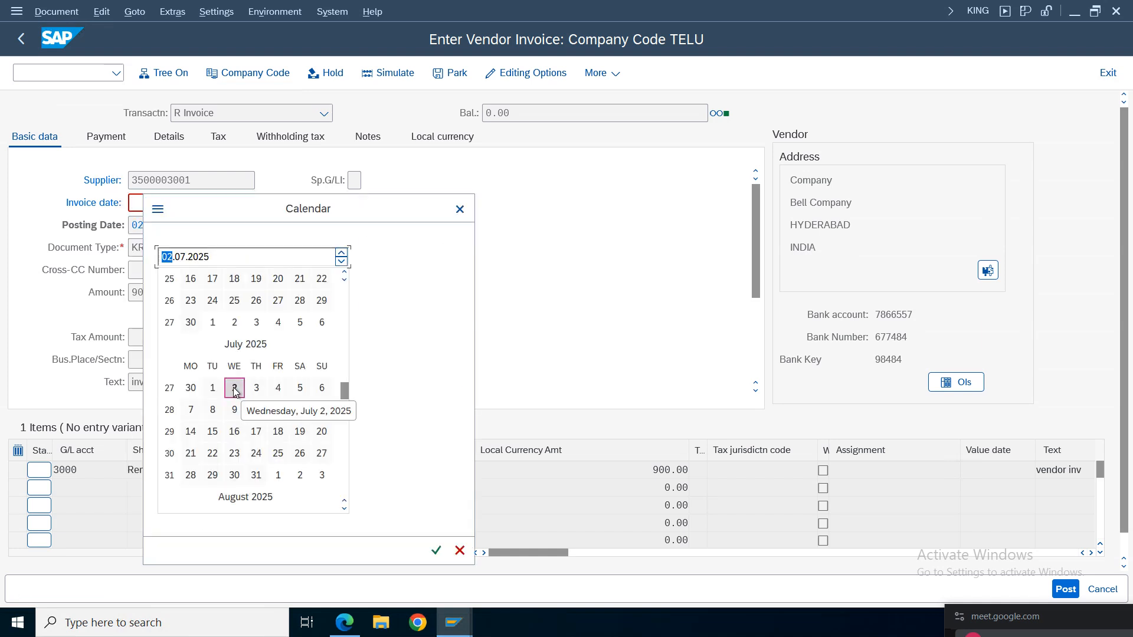
pyautogui.doubleClick(234, 388)
pyautogui.press('Return')
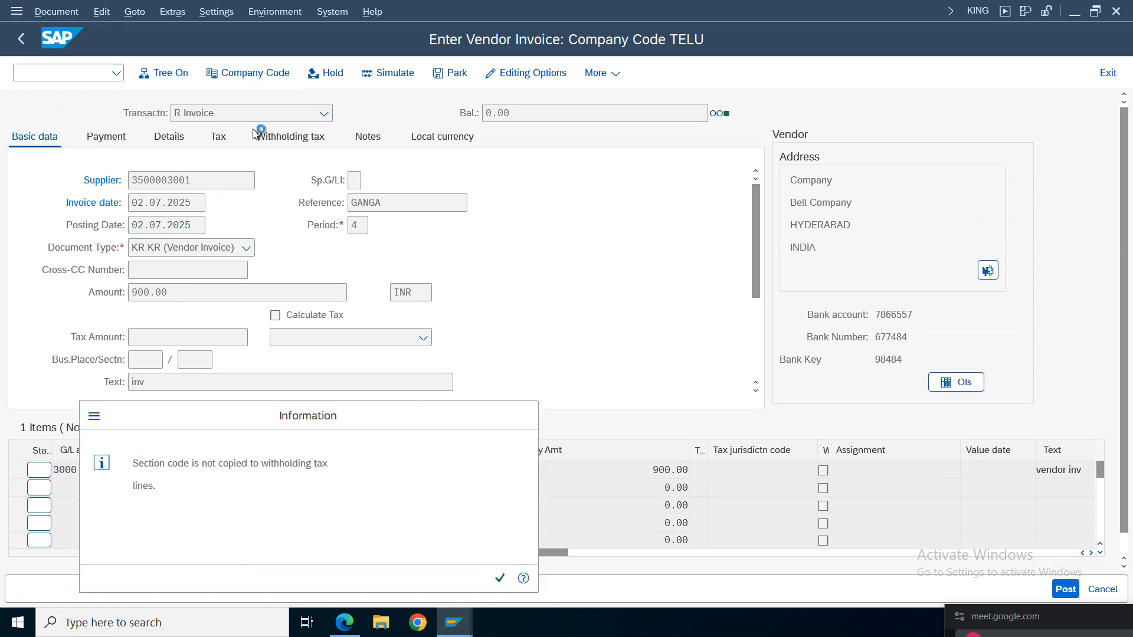
pyautogui.press('Return')
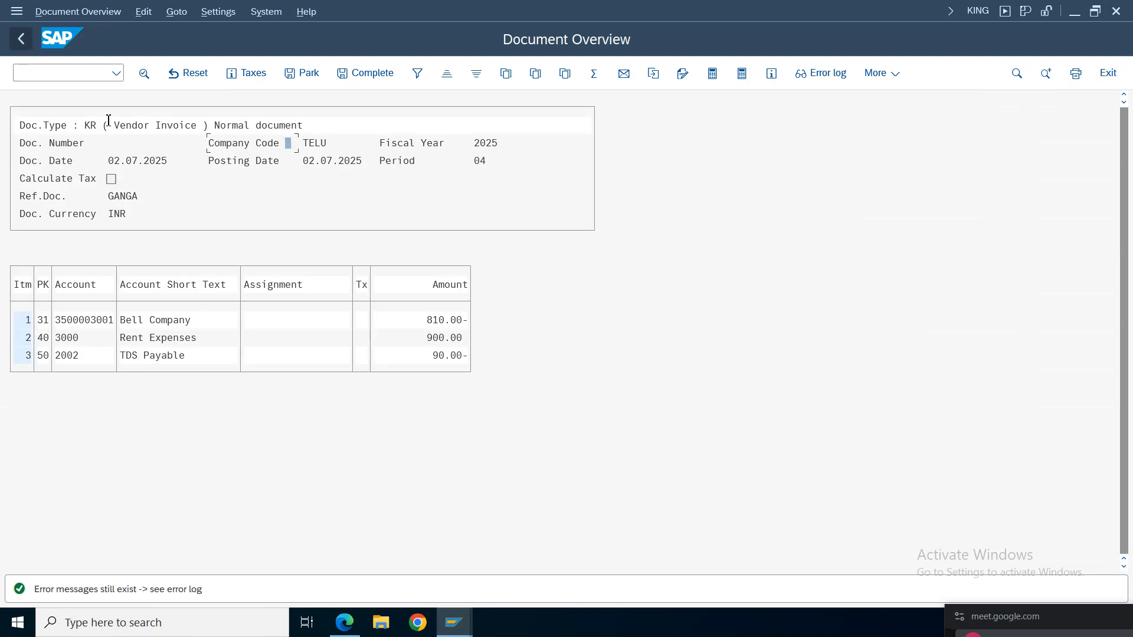
# Step: Return from the document overview to the invoice entry and try to post the invoice again
pyautogui.click(453, 322)
pyautogui.click(28, 40)
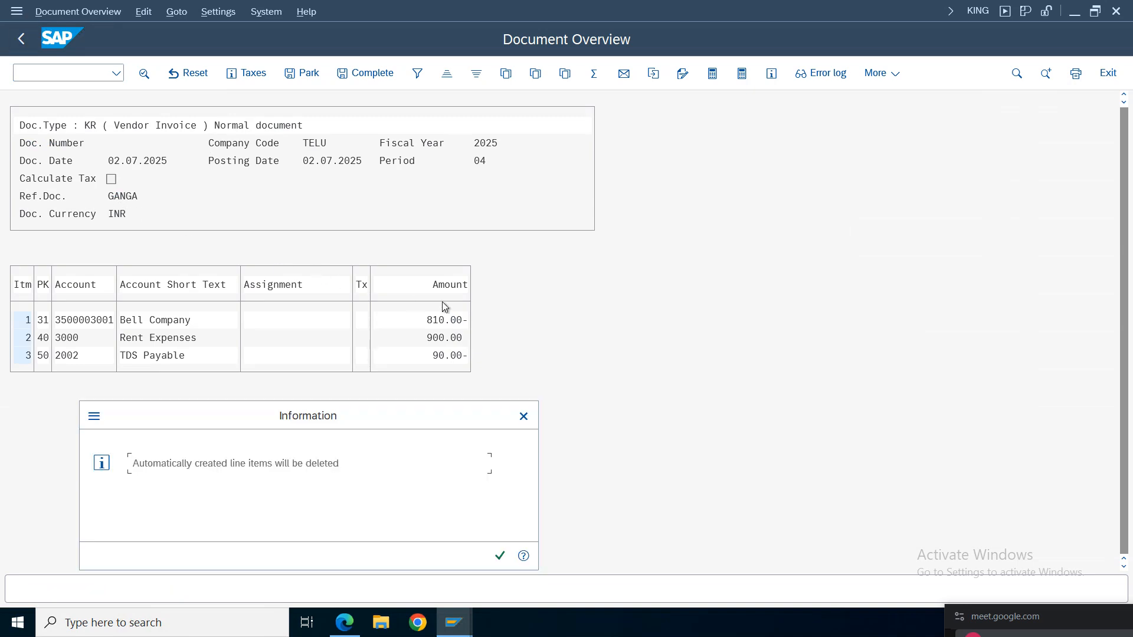
pyautogui.click(499, 556)
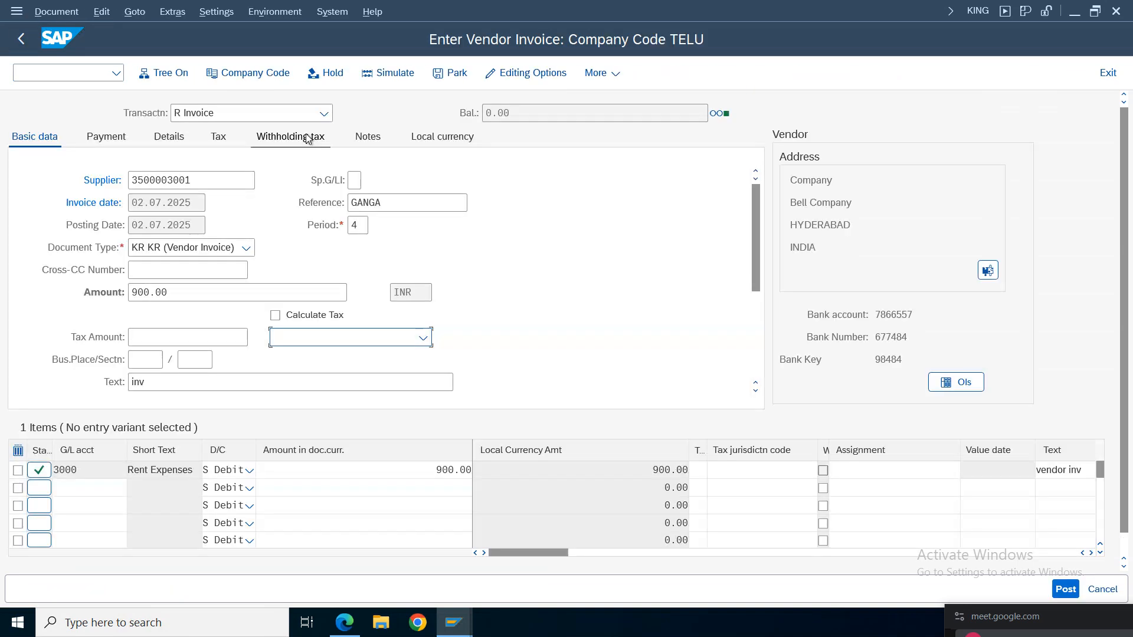
pyautogui.click(1065, 588)
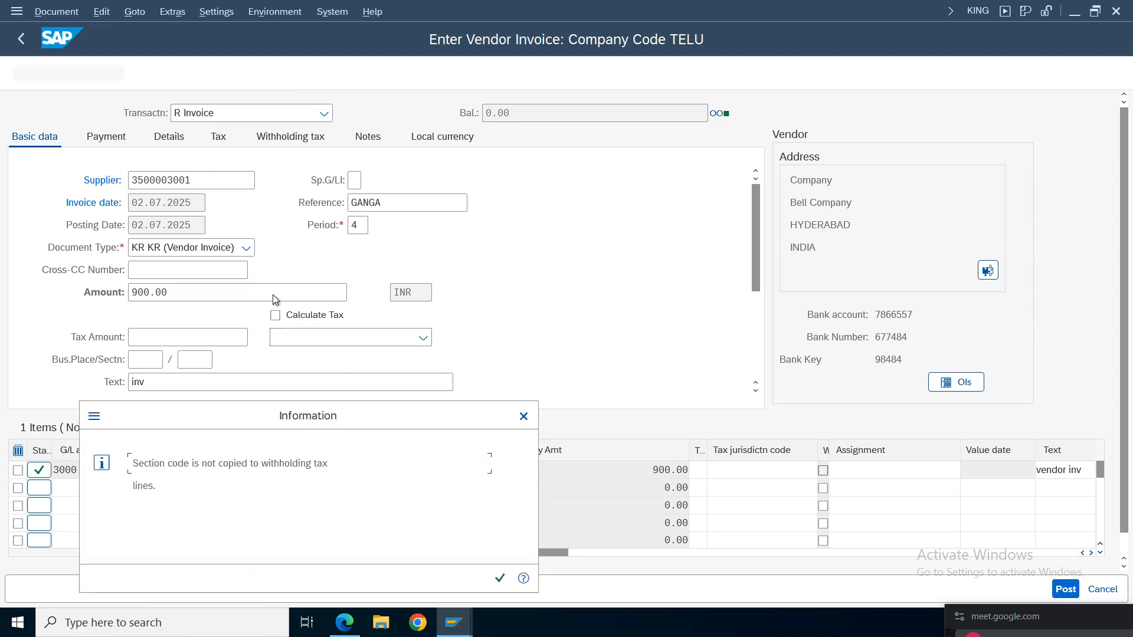
pyautogui.click(500, 578)
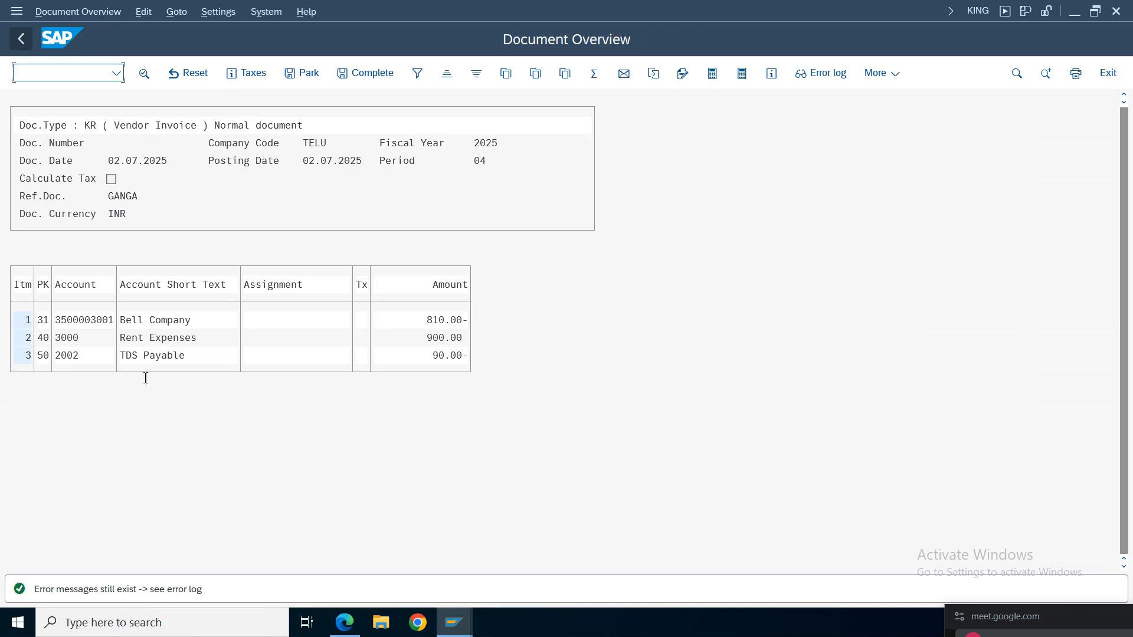
# Step: Check the error log and enter "vendor inv" as the text of the TDS Payable line item
pyautogui.click(823, 72)
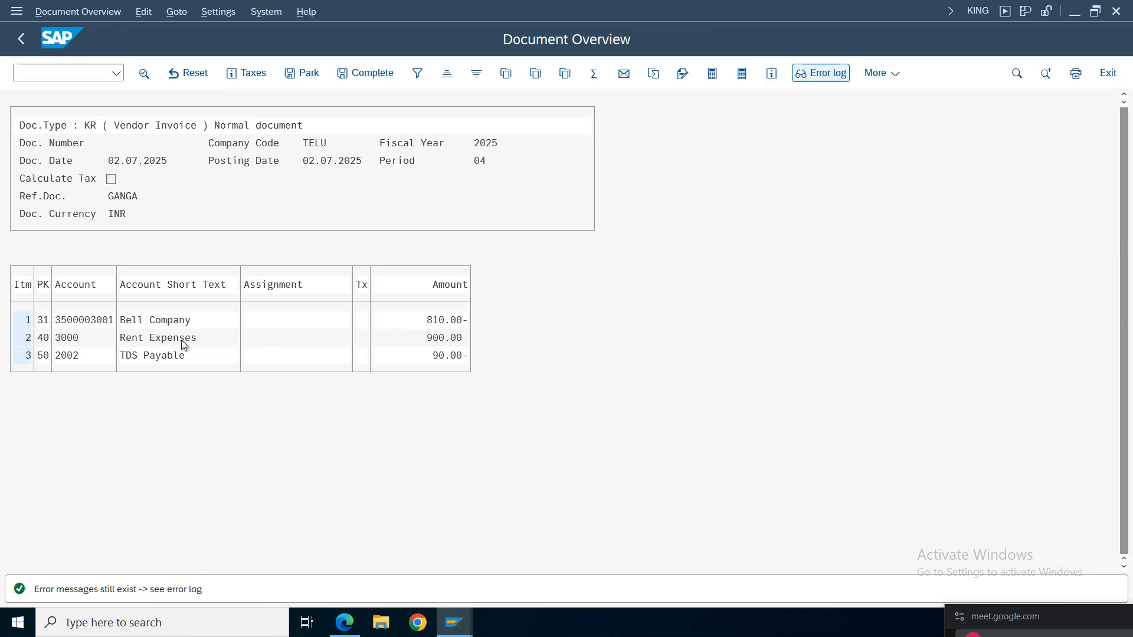
pyautogui.click(557, 267)
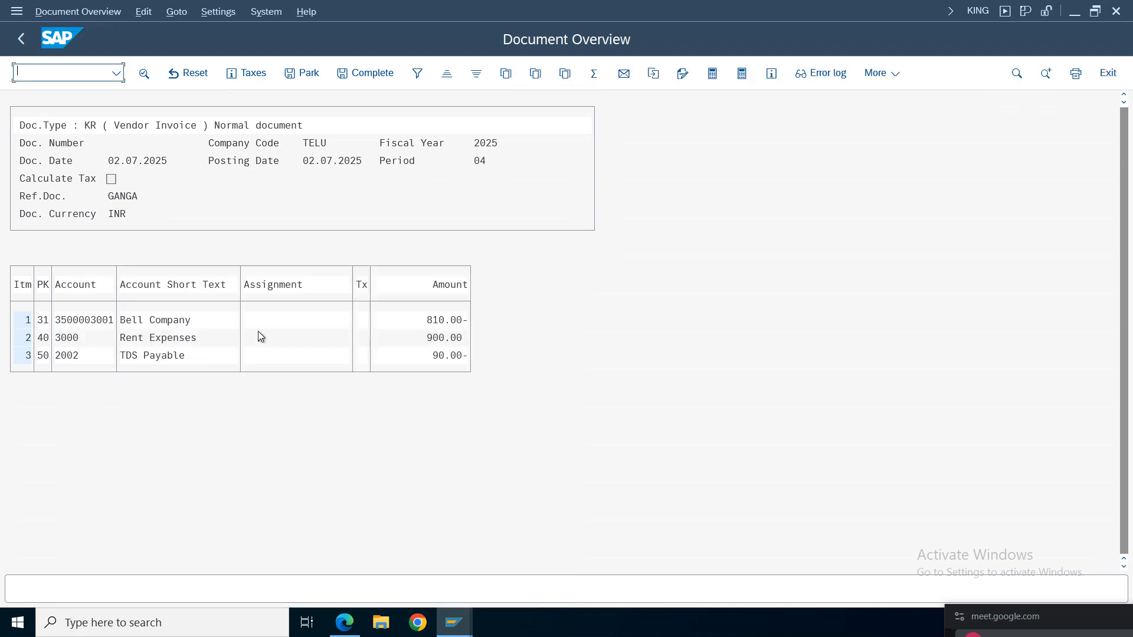
pyautogui.click(168, 357)
pyautogui.doubleClick(167, 358)
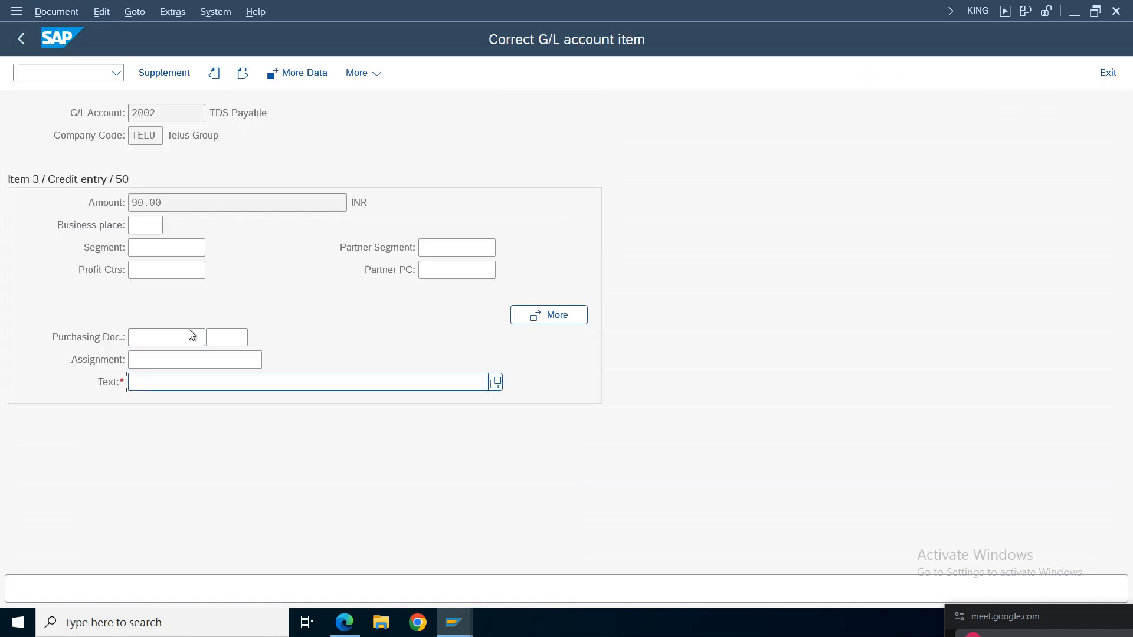
pyautogui.click(168, 382)
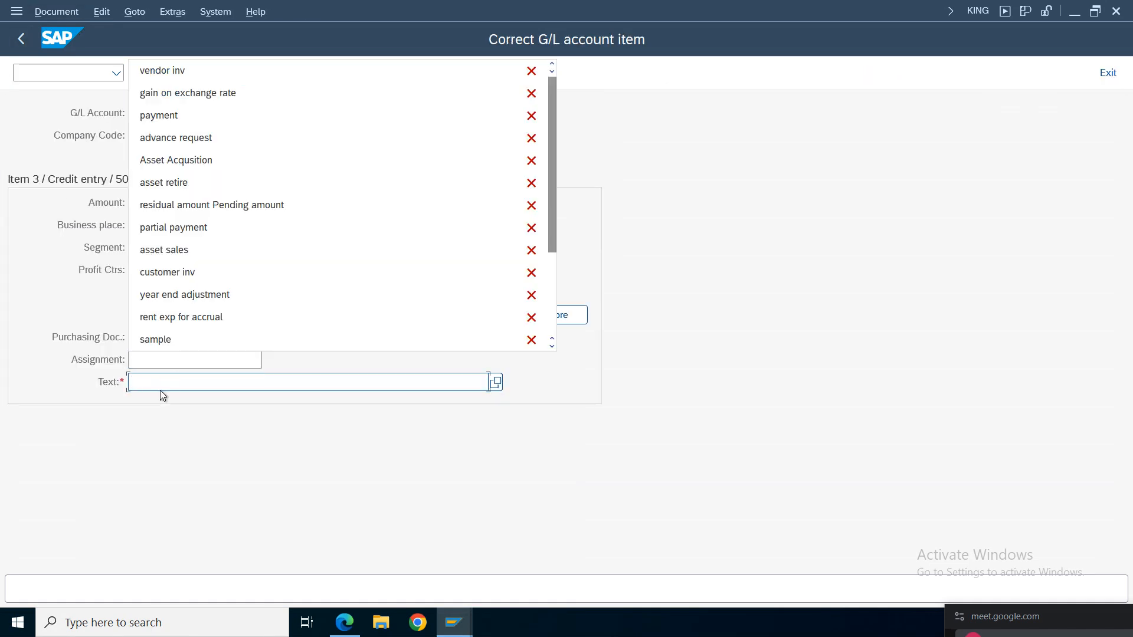
pyautogui.click(165, 71)
pyautogui.click(21, 39)
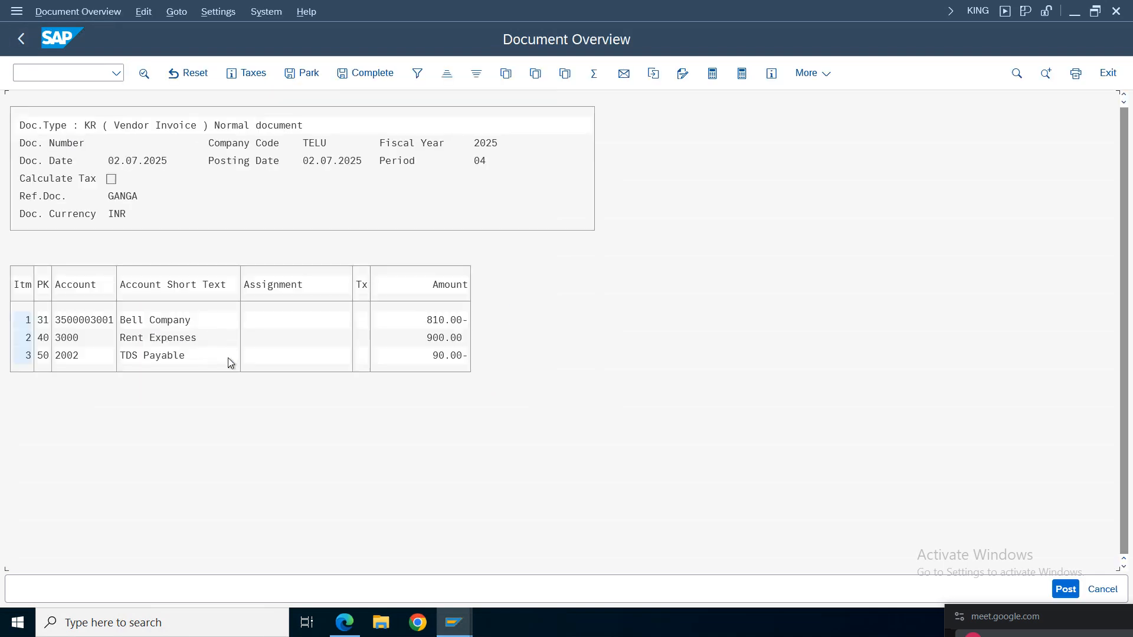
# Step: Post the vendor invoice and display the posted document, selecting its TDS Payable line
pyautogui.click(1066, 592)
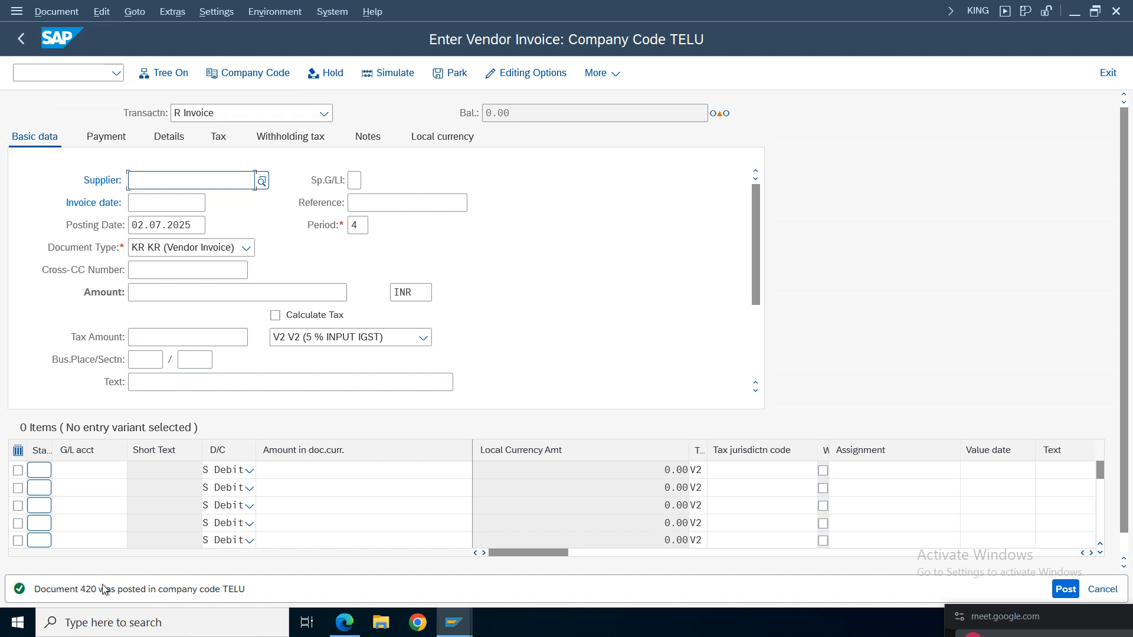
pyautogui.click(43, 14)
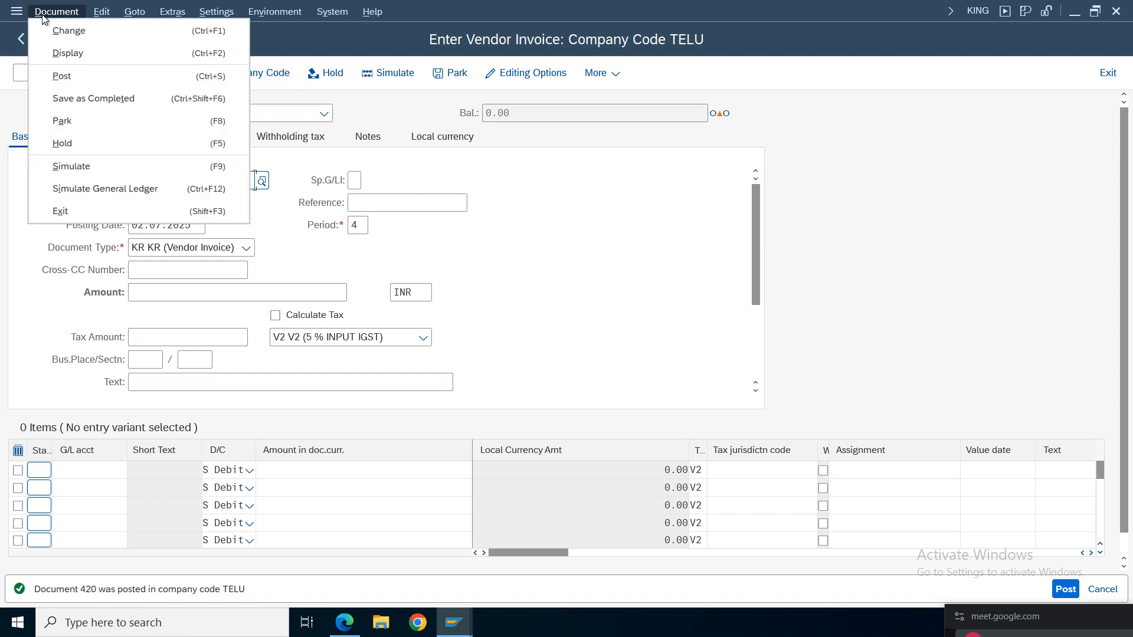
pyautogui.click(69, 55)
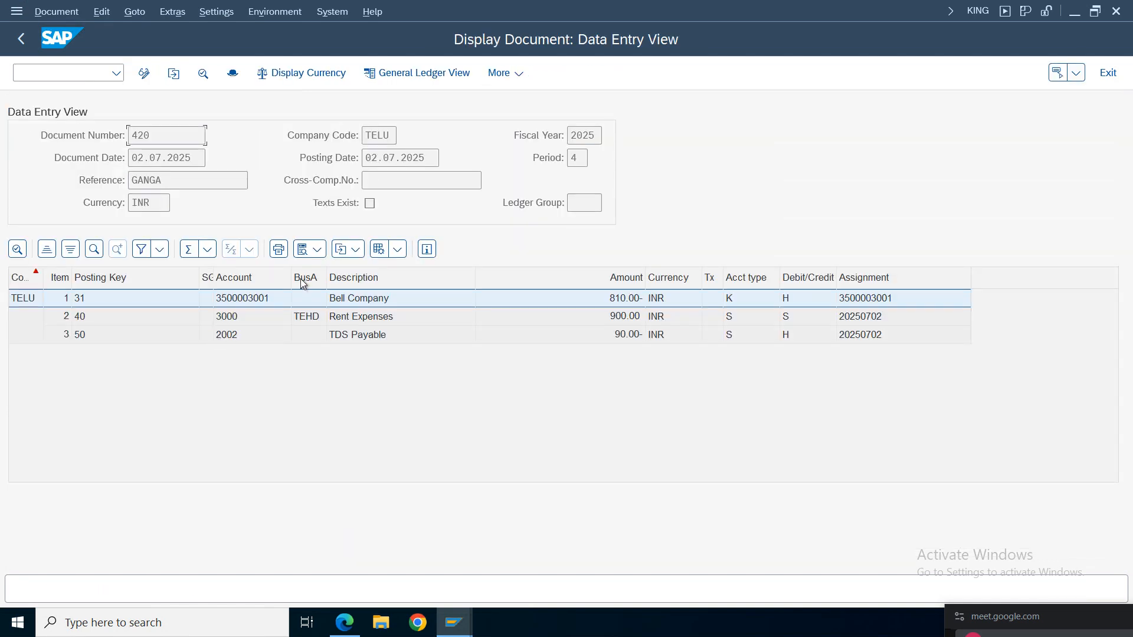
pyautogui.click(365, 338)
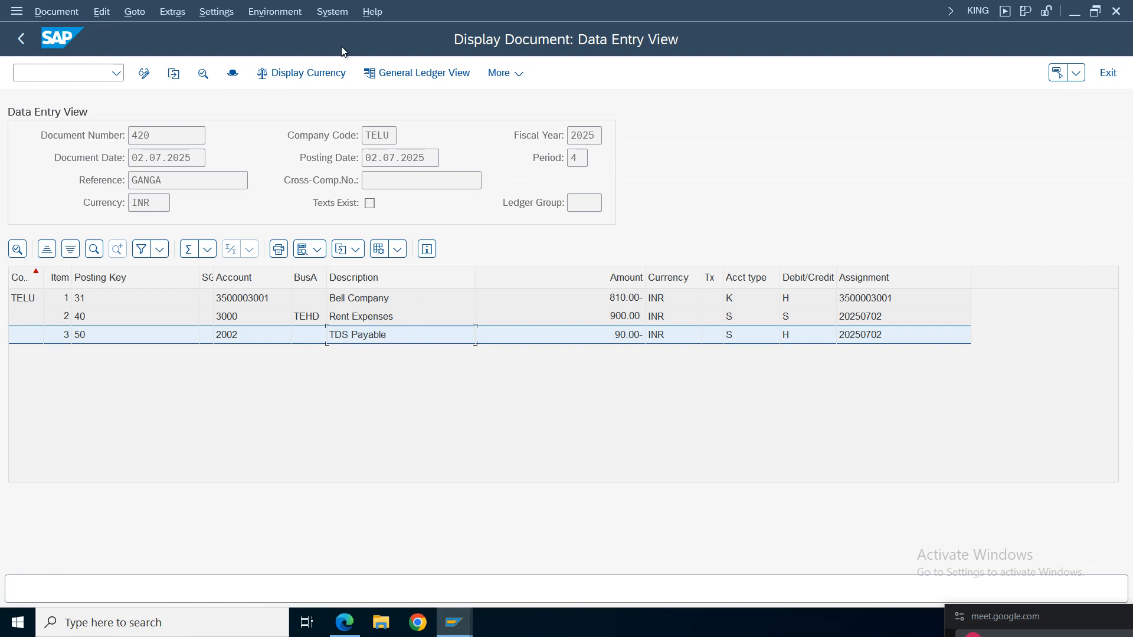
# Step: Switch to the vendor line item display, rerun the report for Bell Company and examine the open invoice's amount
pyautogui.click(454, 623)
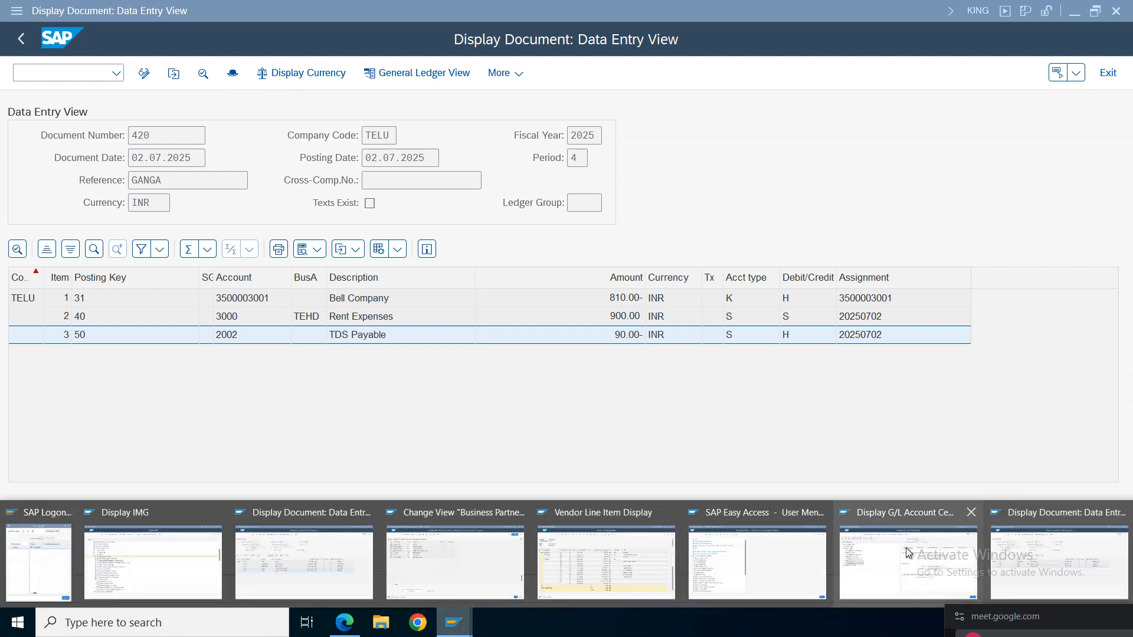
pyautogui.click(610, 564)
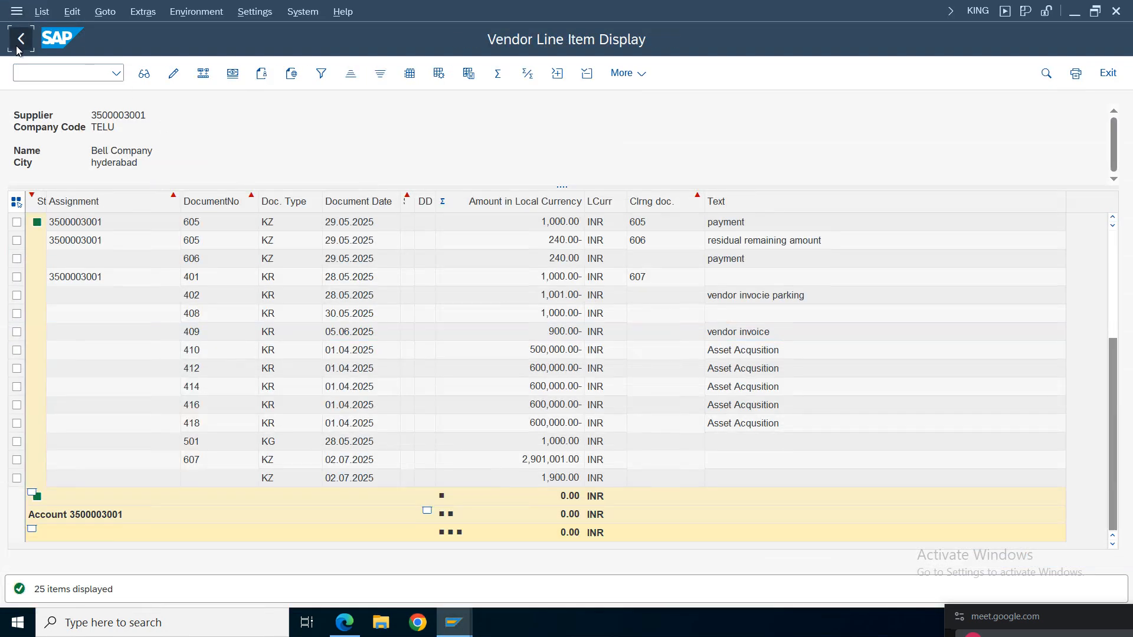
pyautogui.click(1115, 589)
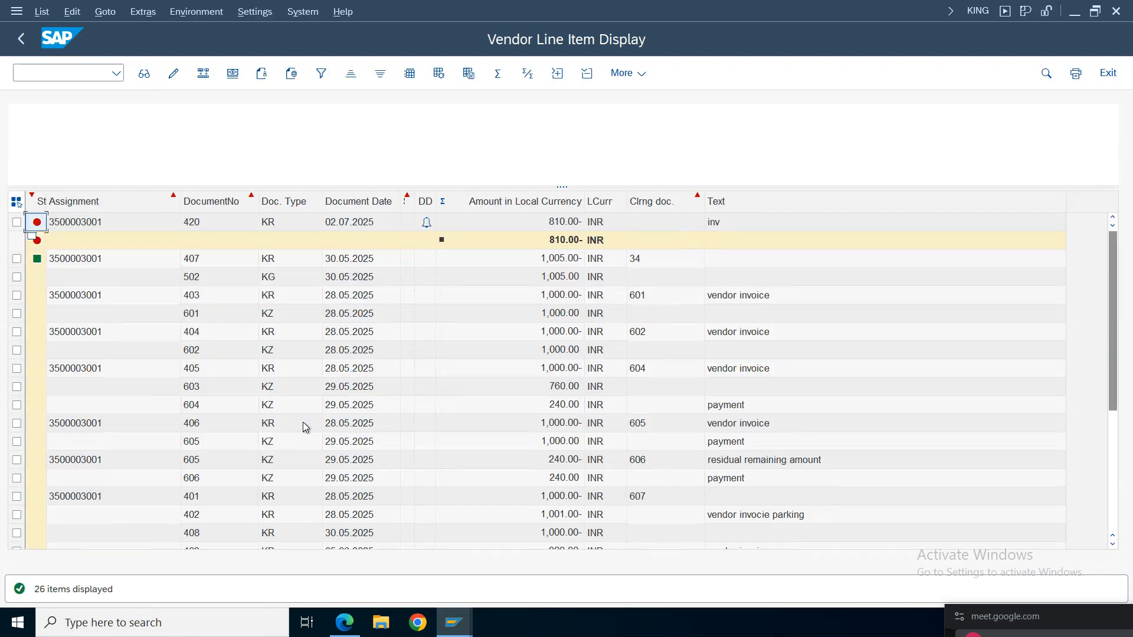
pyautogui.click(564, 224)
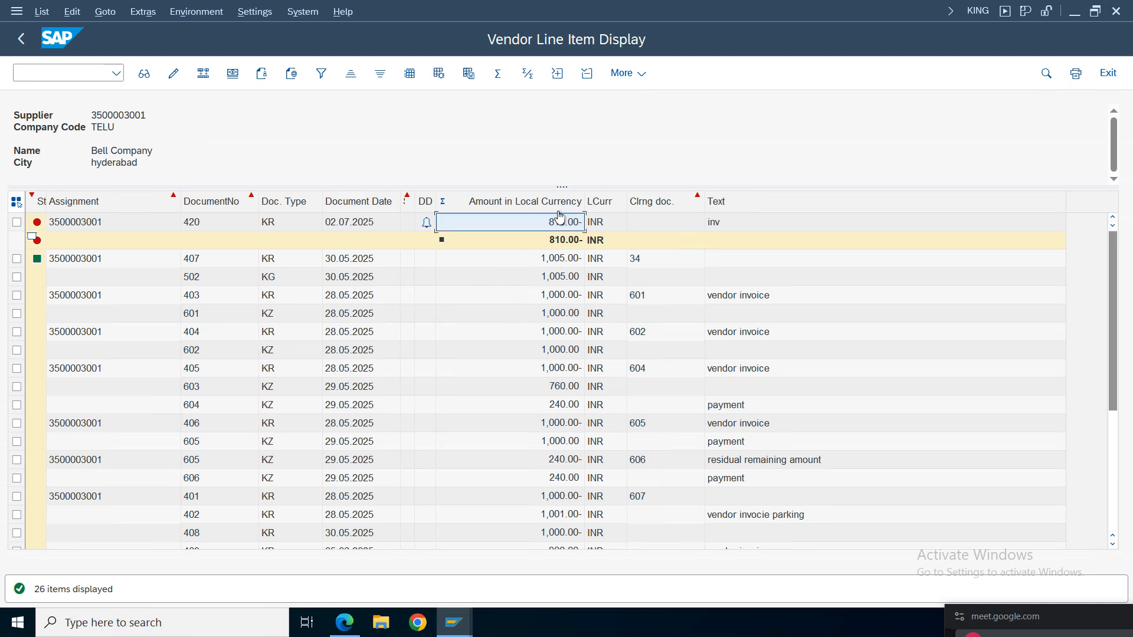
pyautogui.moveTo(478, 621)
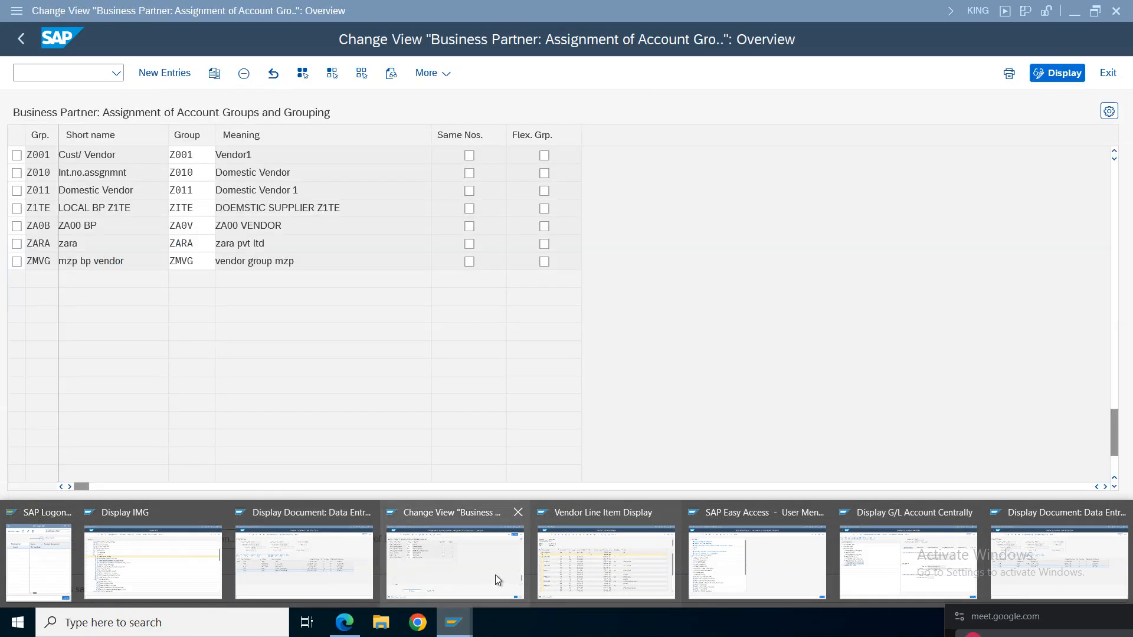
# Step: Close the account group assignment, SAP Easy Access and G/L account windows and leave the TELU vendor document and invoice entry
pyautogui.click(518, 513)
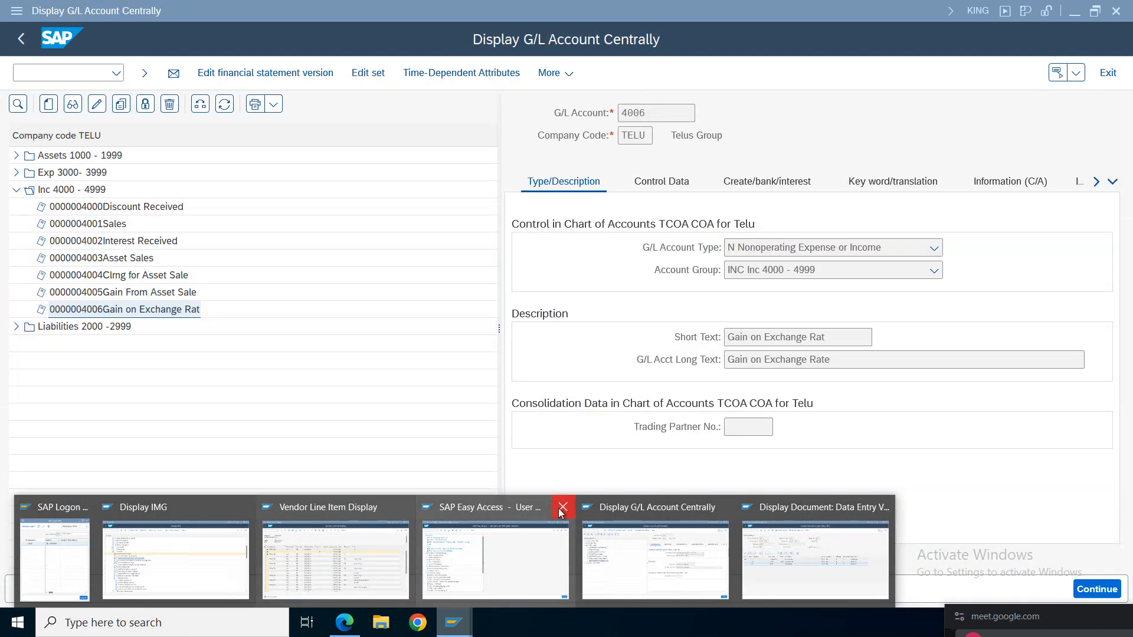
pyautogui.click(561, 508)
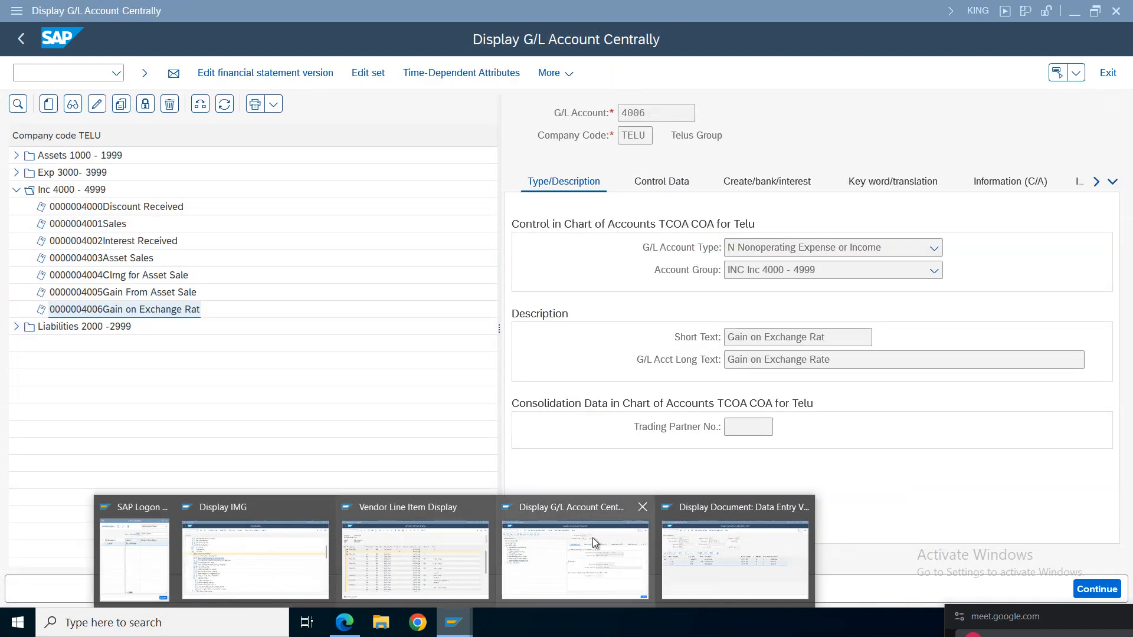
pyautogui.click(642, 513)
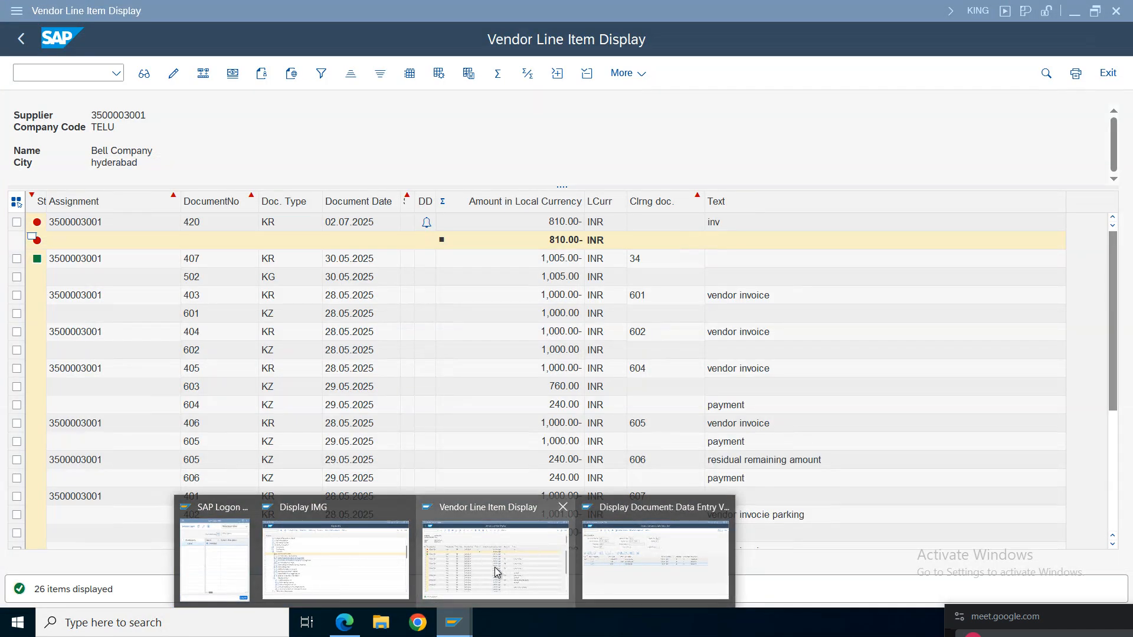
pyautogui.click(668, 579)
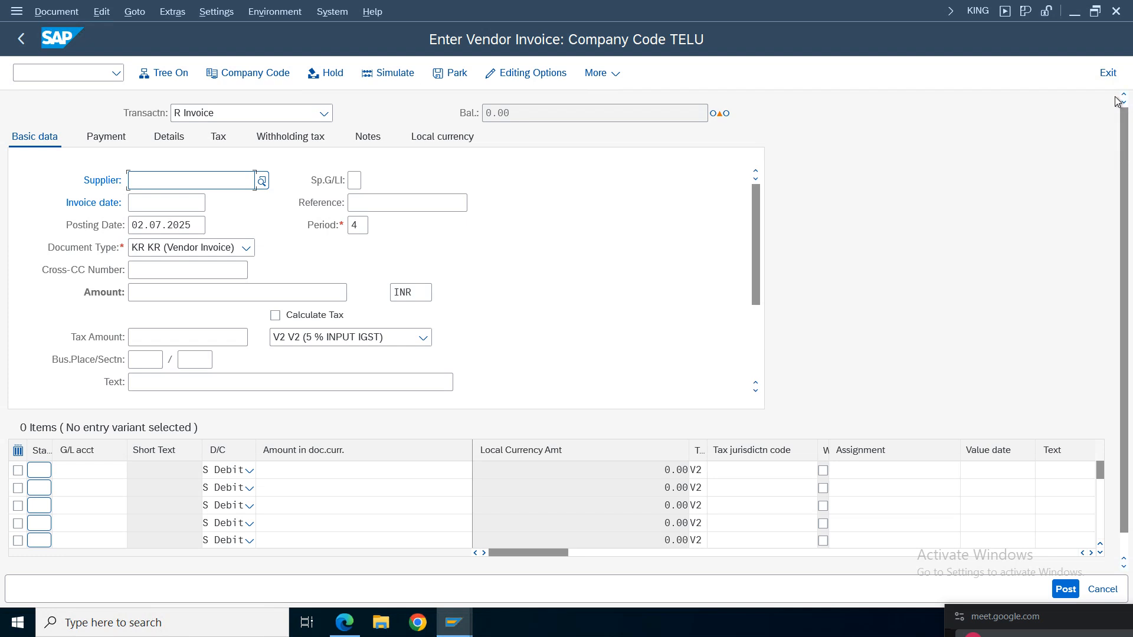
pyautogui.click(1107, 72)
pyautogui.click(292, 391)
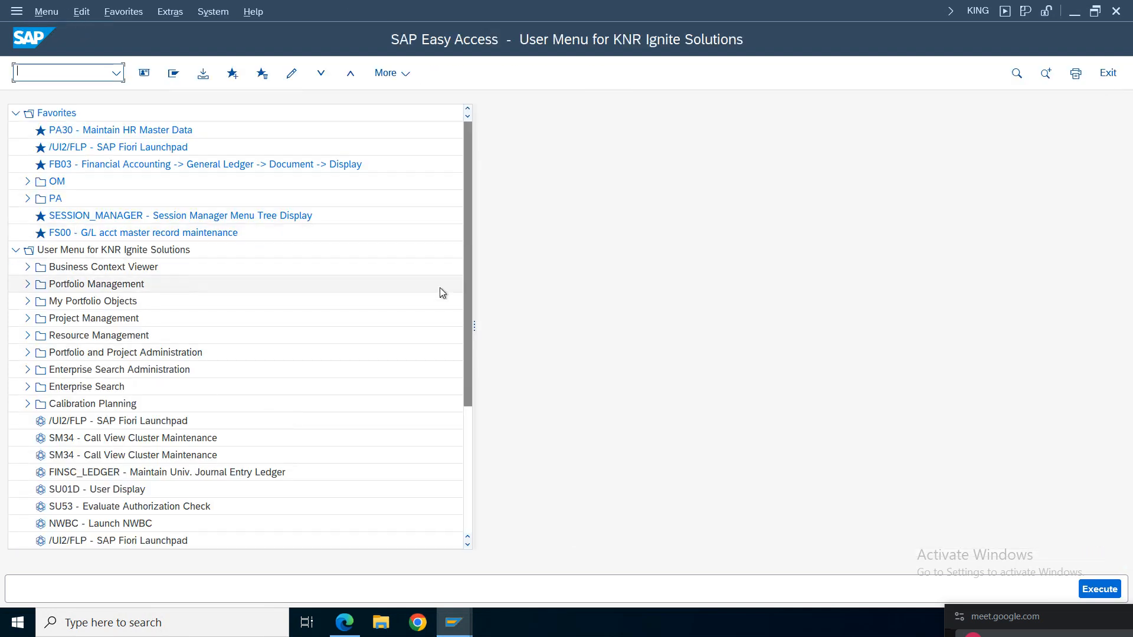
# Step: Switch to the standard SAP menu and open the automatic payment program under Accounts Payable periodic processing
pyautogui.click(27, 405)
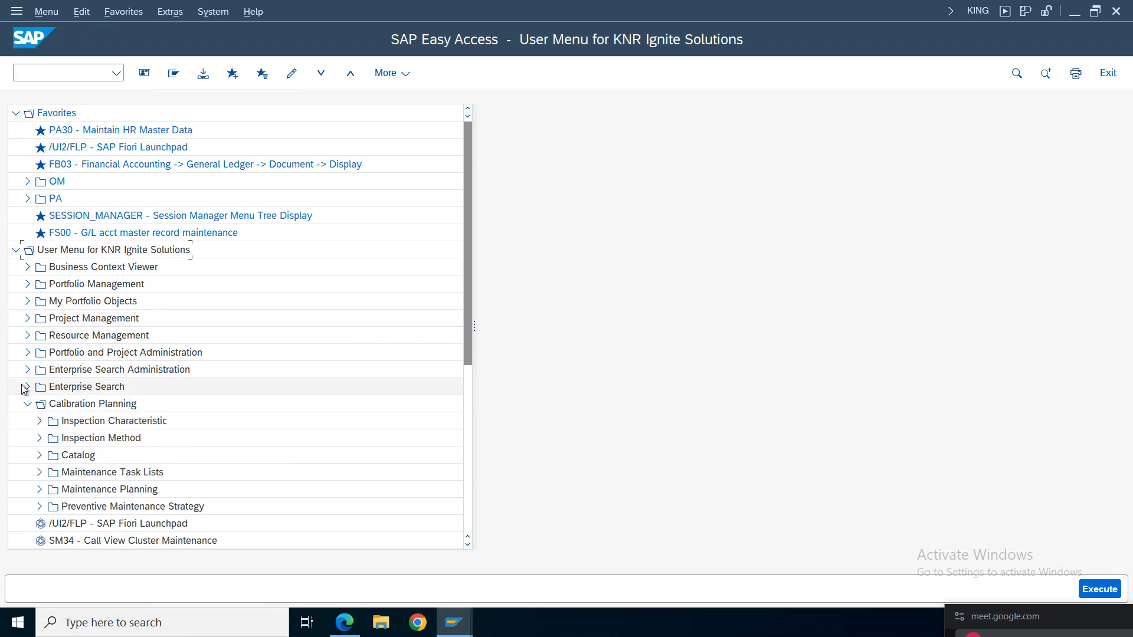
pyautogui.click(26, 404)
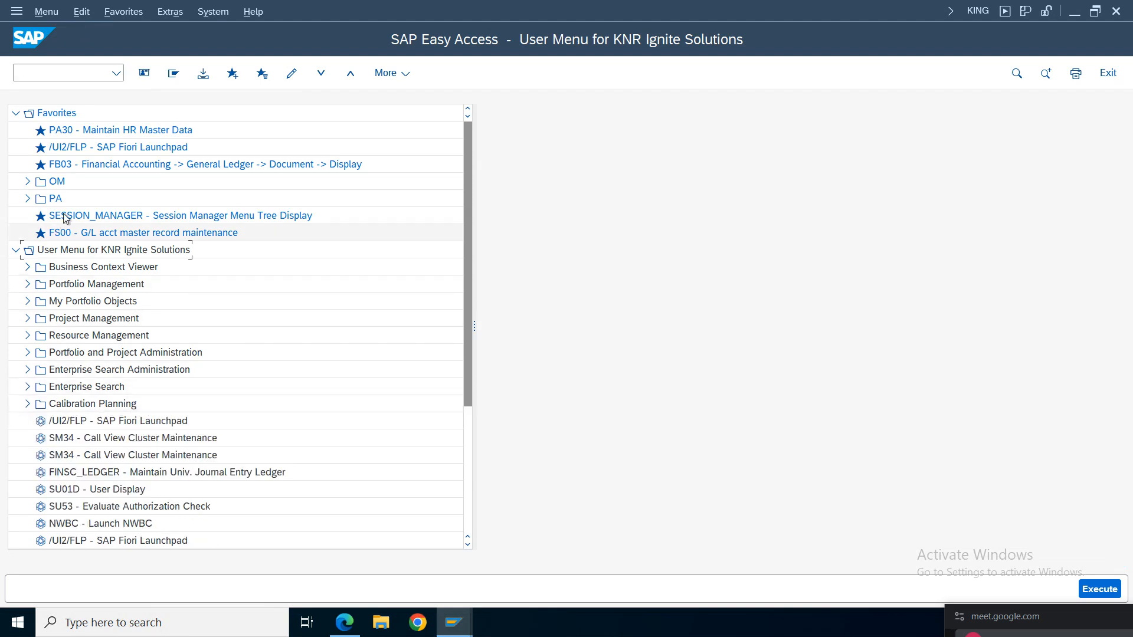
pyautogui.click(173, 73)
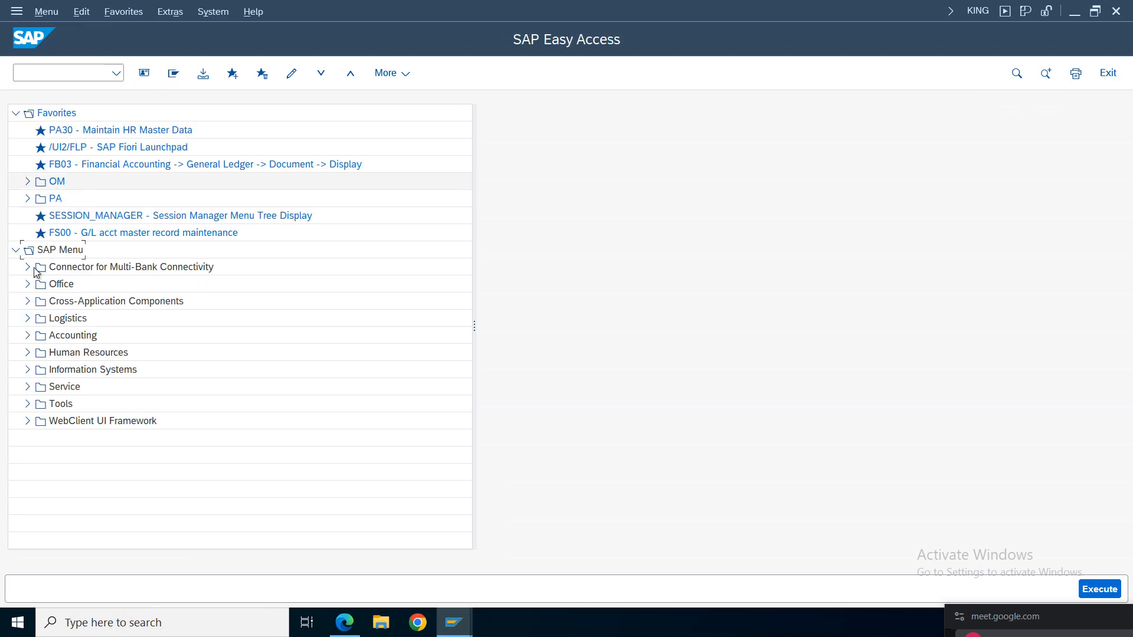
pyautogui.click(27, 335)
pyautogui.click(39, 353)
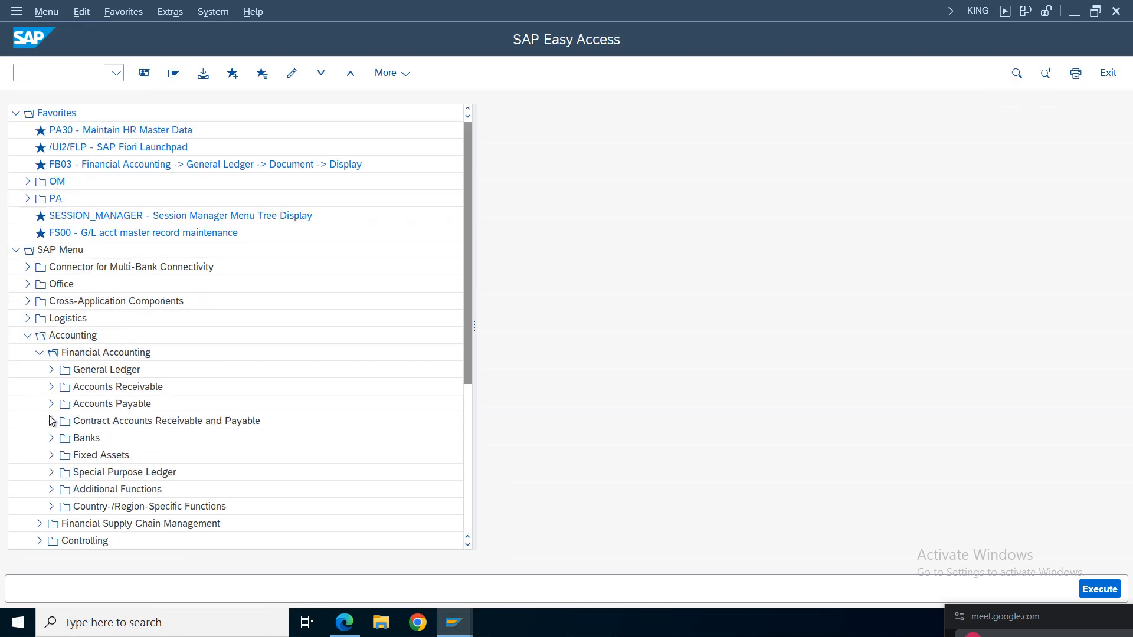
pyautogui.click(52, 404)
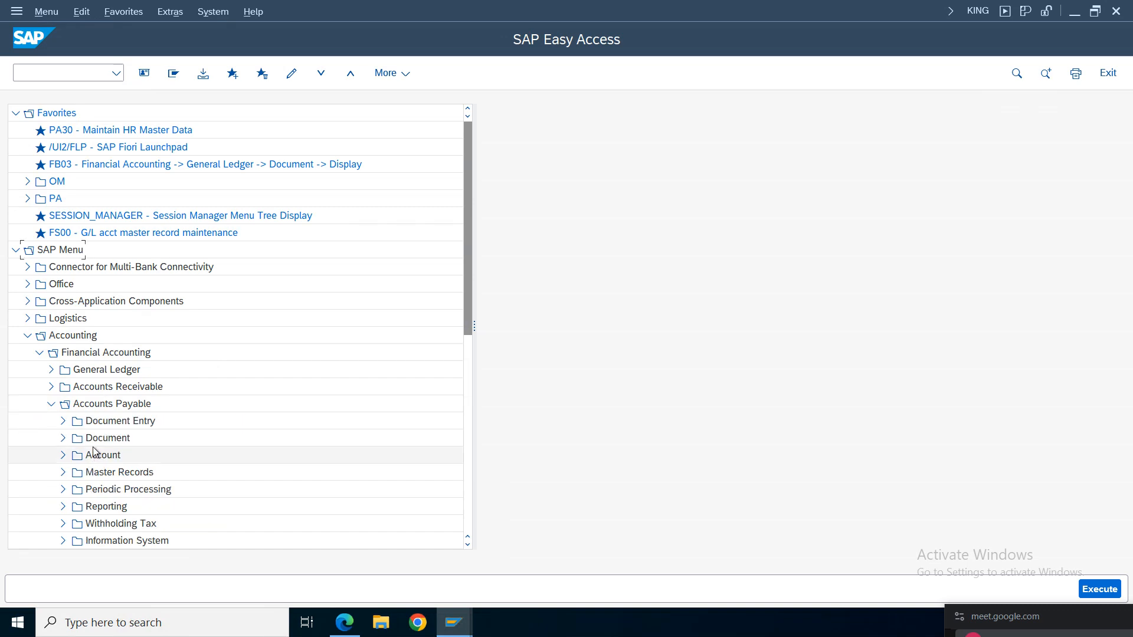
pyautogui.click(63, 489)
pyautogui.doubleClick(152, 354)
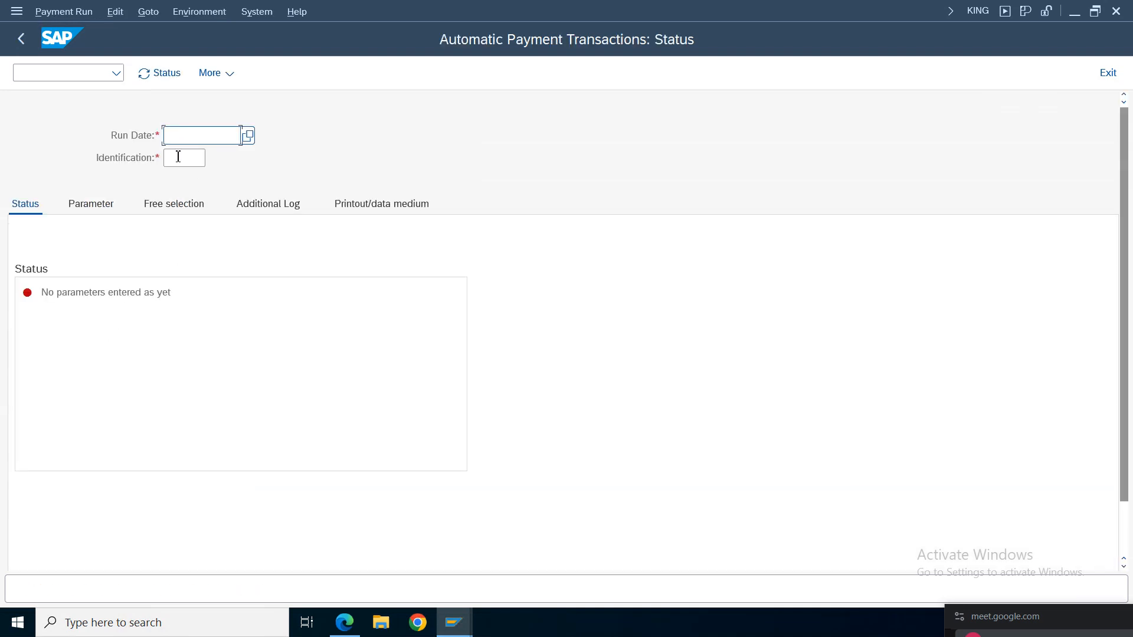
# Step: Identify the new payment run with run date 02.07.2025 and identification TE01
pyautogui.click(209, 142)
pyautogui.click(198, 158)
pyautogui.click(176, 137)
pyautogui.press('Delete')
pyautogui.write('2')
pyautogui.click(181, 163)
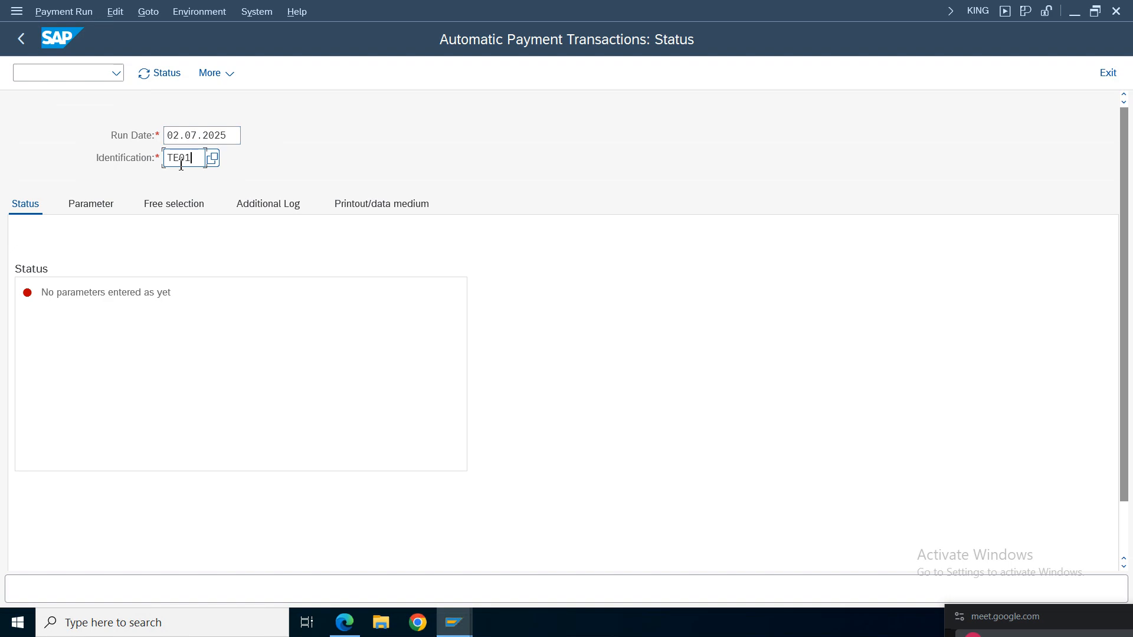
# Step: Enter company code TELU, payment method 9 and next posting date 03.07.2025 in the payment run parameters
pyautogui.click(104, 210)
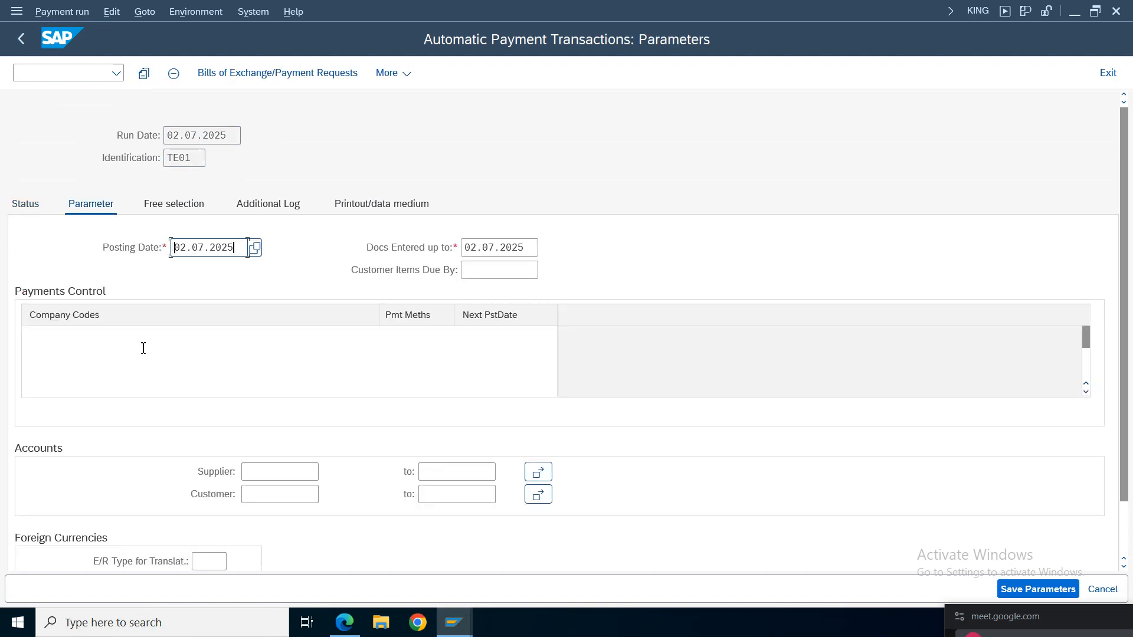
pyautogui.click(101, 334)
pyautogui.write('telu')
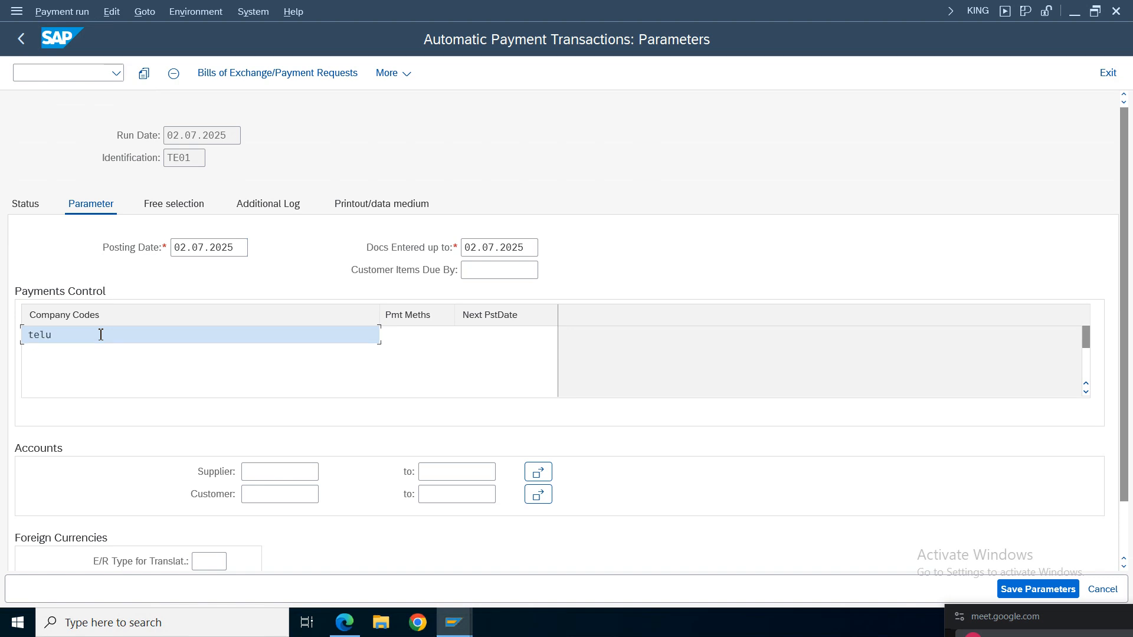
pyautogui.press('Tab')
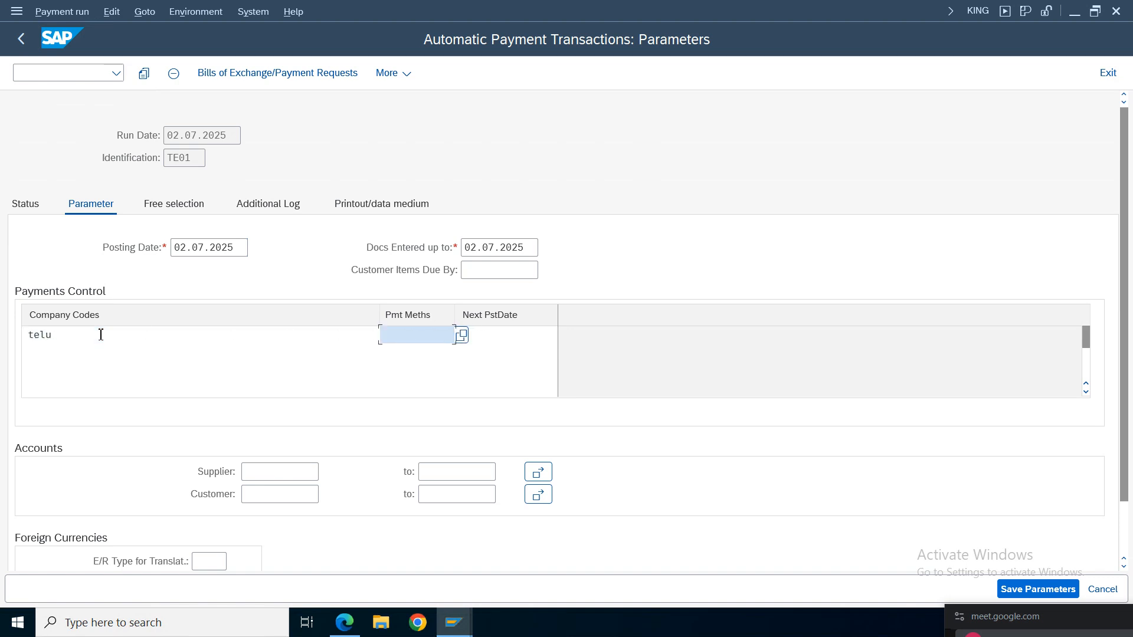
pyautogui.write('9')
pyautogui.press('Tab')
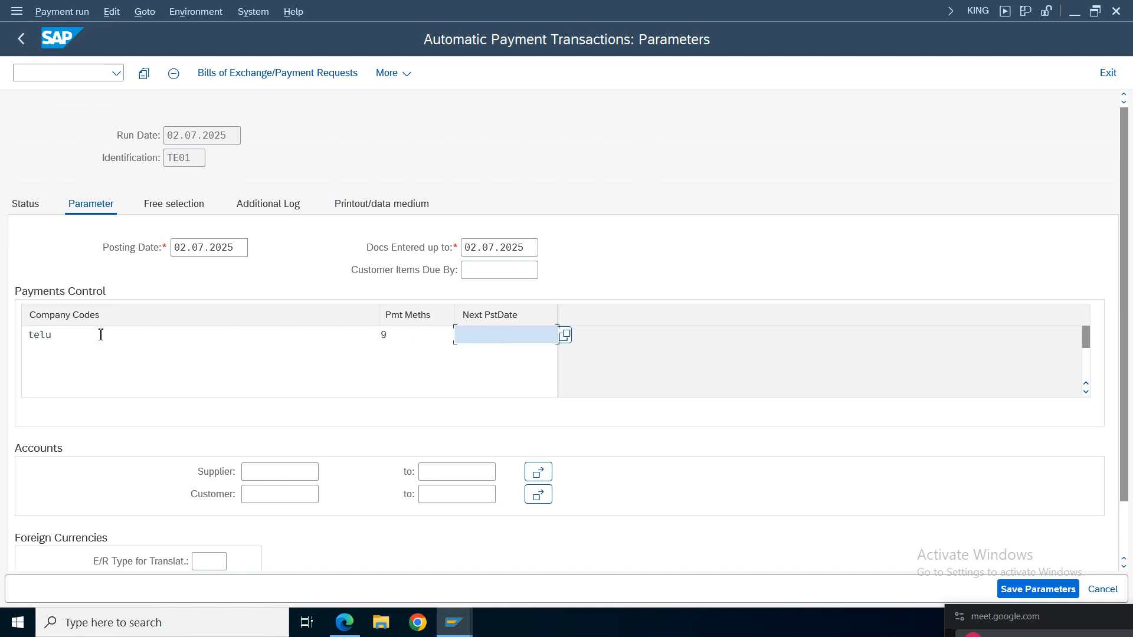
pyautogui.write('03.07.2025')
pyautogui.moveTo(238, 247); pyautogui.dragTo(177, 248)
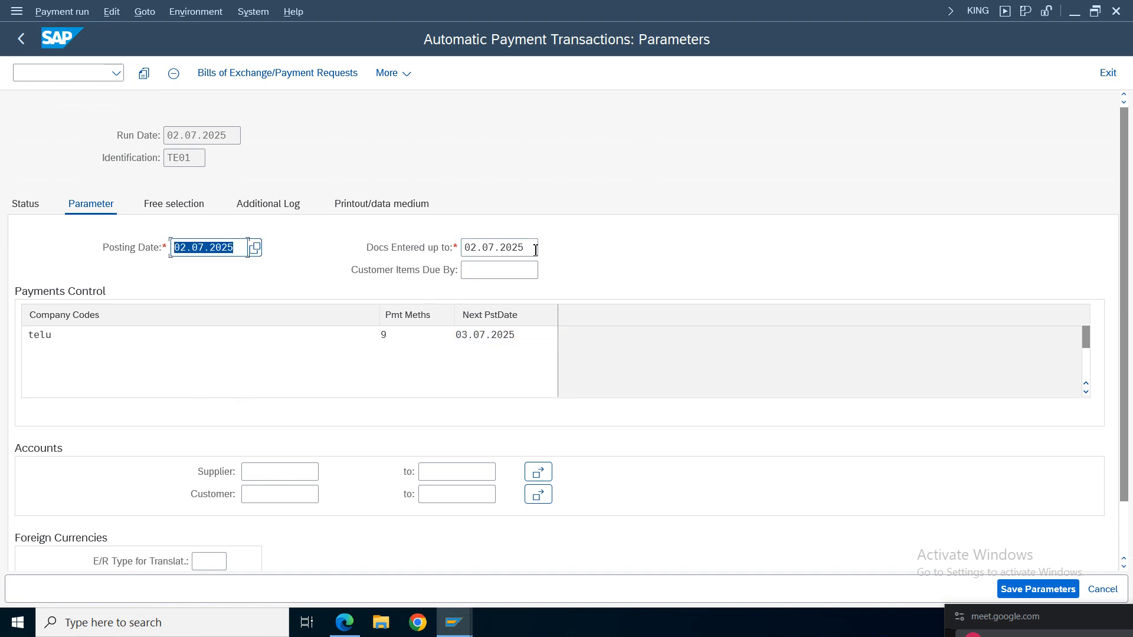
pyautogui.moveTo(535, 250); pyautogui.dragTo(467, 249)
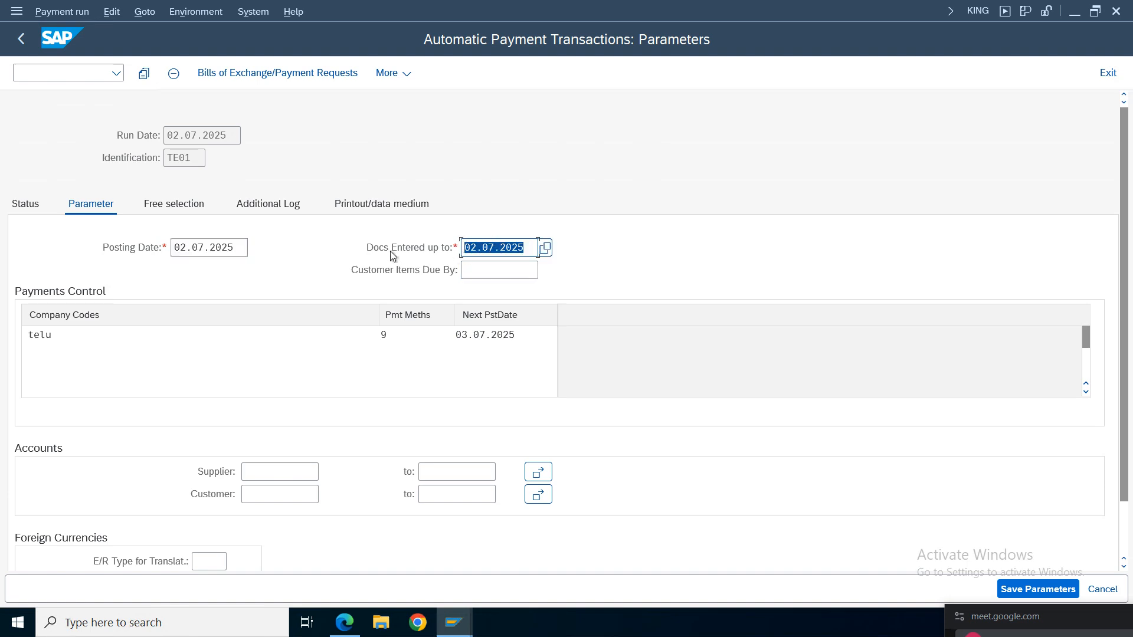
pyautogui.click(479, 250)
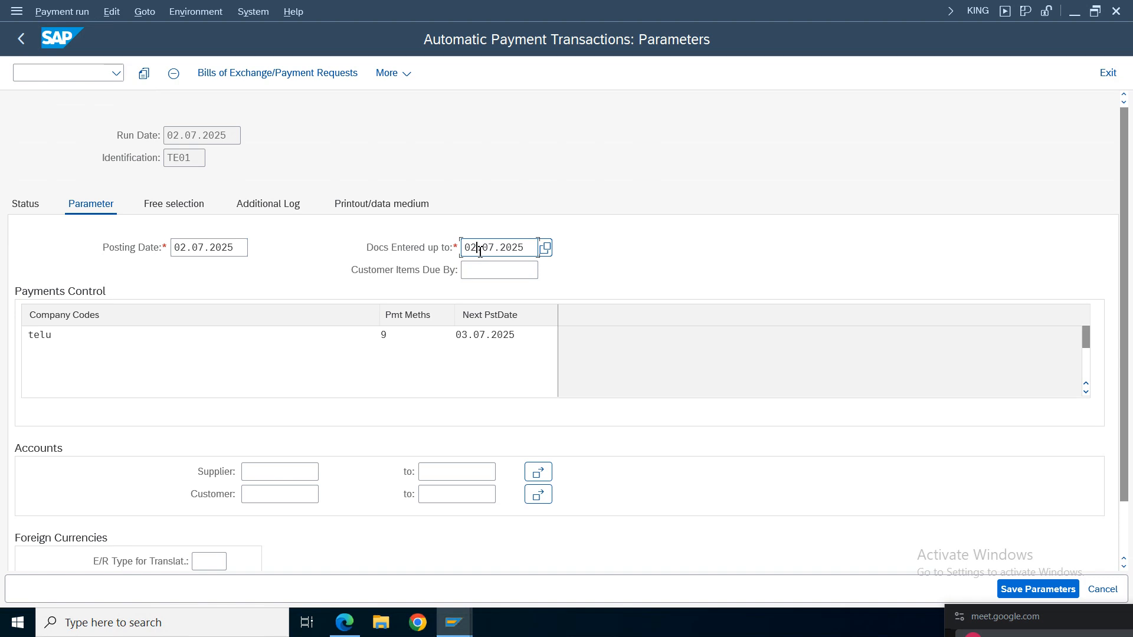
pyautogui.moveTo(531, 250); pyautogui.dragTo(464, 246)
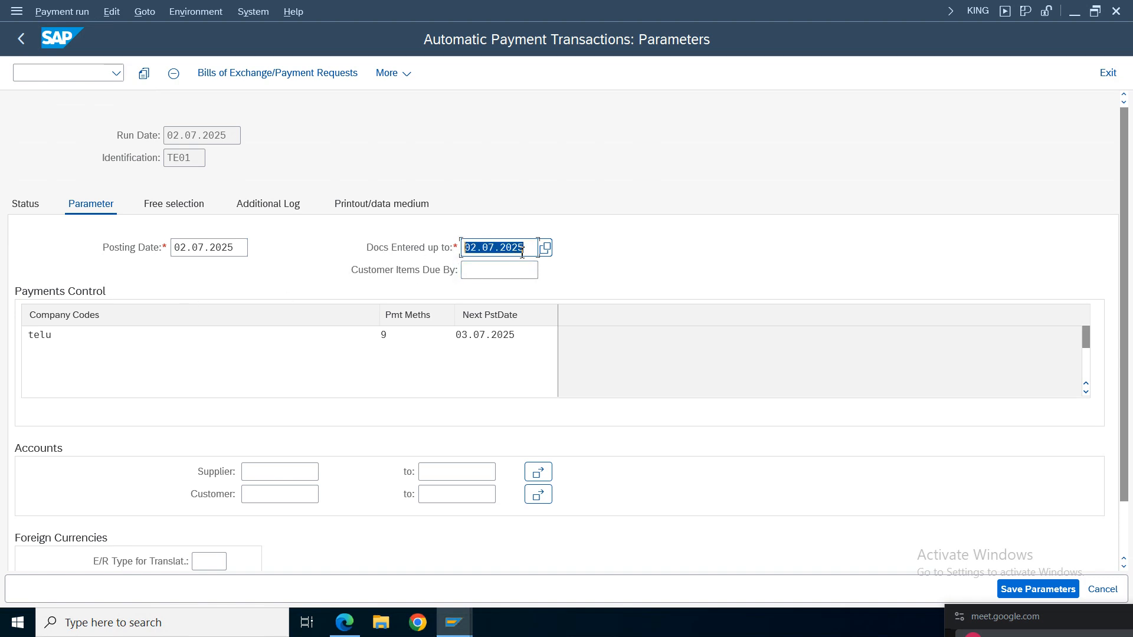
pyautogui.moveTo(531, 246); pyautogui.dragTo(89, 503)
# Step: Find Bell Company in the supplier search and enter its account as both the start and end of the supplier range
pyautogui.click(266, 472)
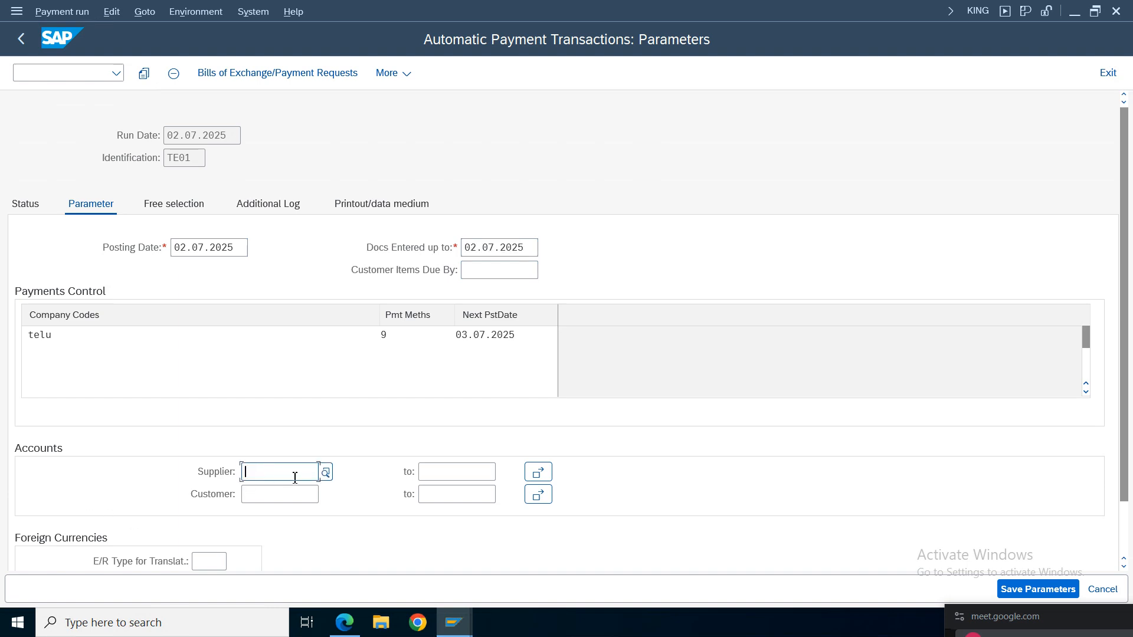
pyautogui.click(326, 475)
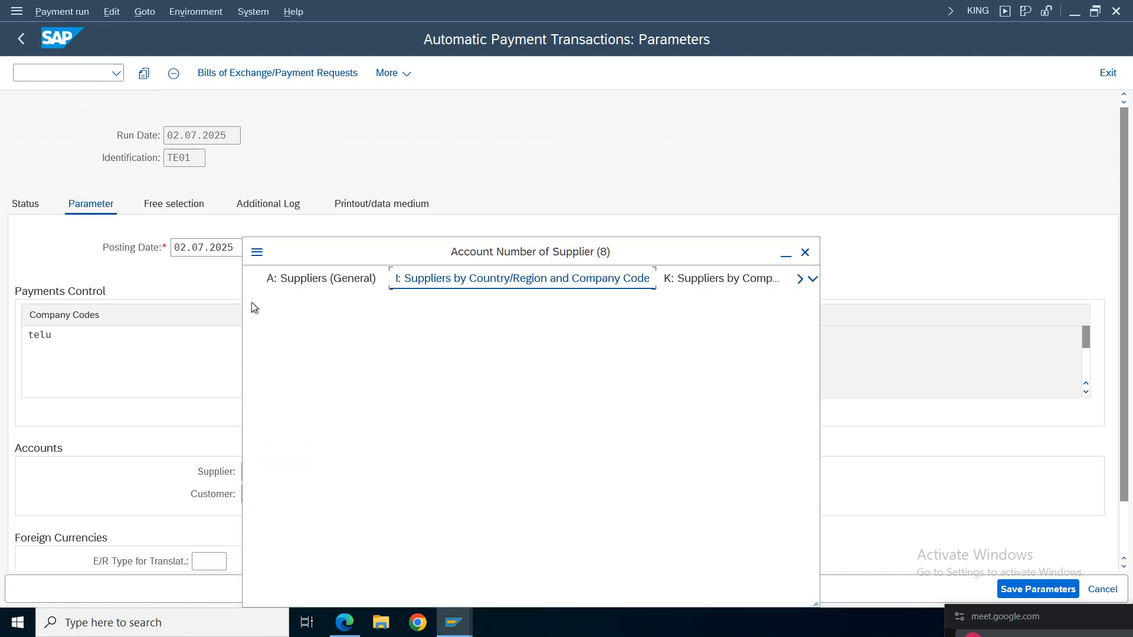
pyautogui.press('Return')
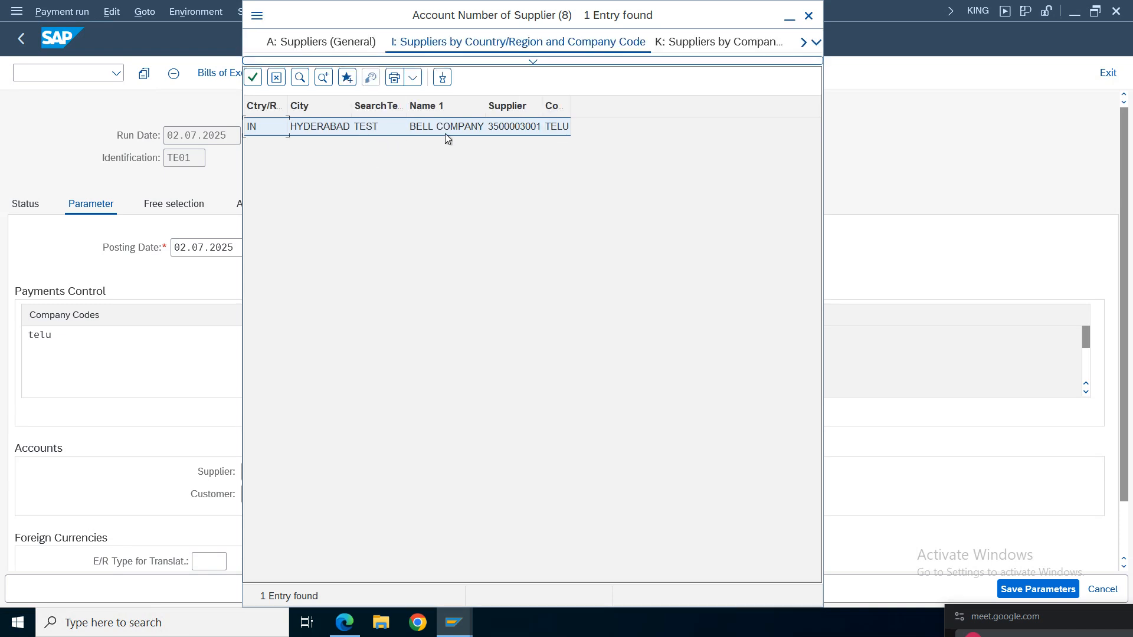
pyautogui.doubleClick(442, 129)
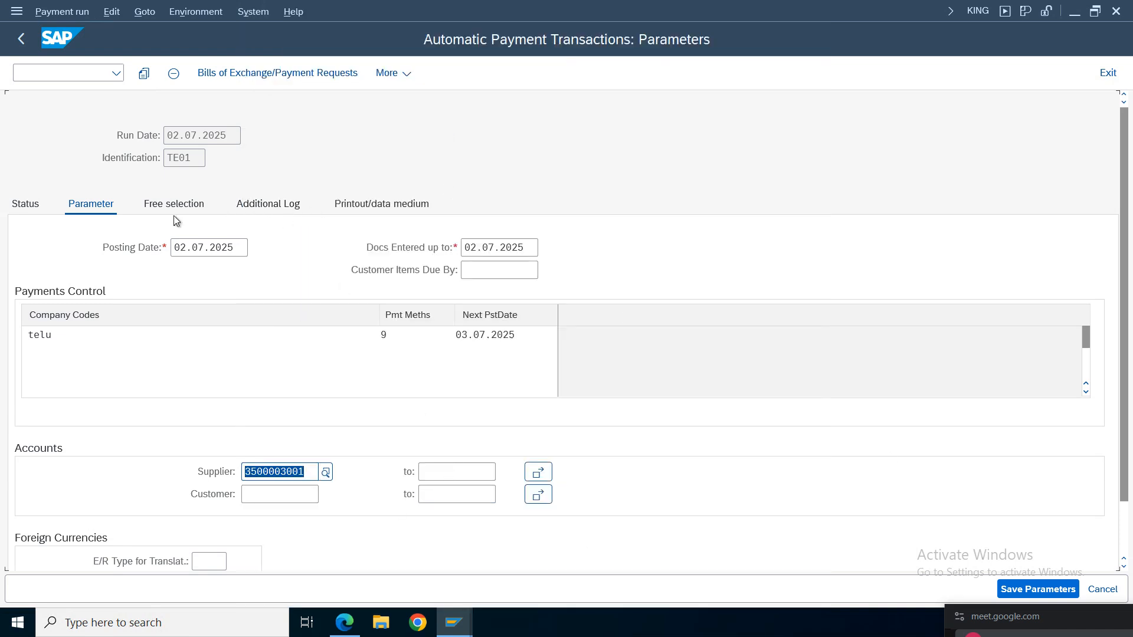
pyautogui.click(275, 473)
pyautogui.doubleClick(274, 473)
pyautogui.hotkey('ctrl', 'c')
pyautogui.click(487, 472)
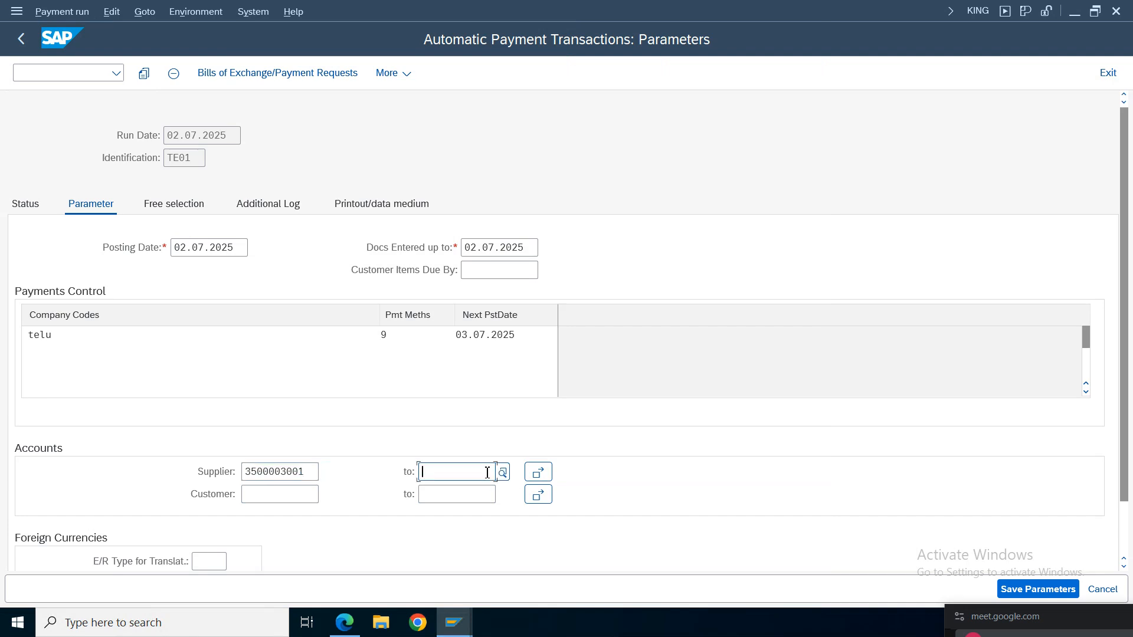
pyautogui.hotkey('ctrl', 'v')
pyautogui.click(180, 210)
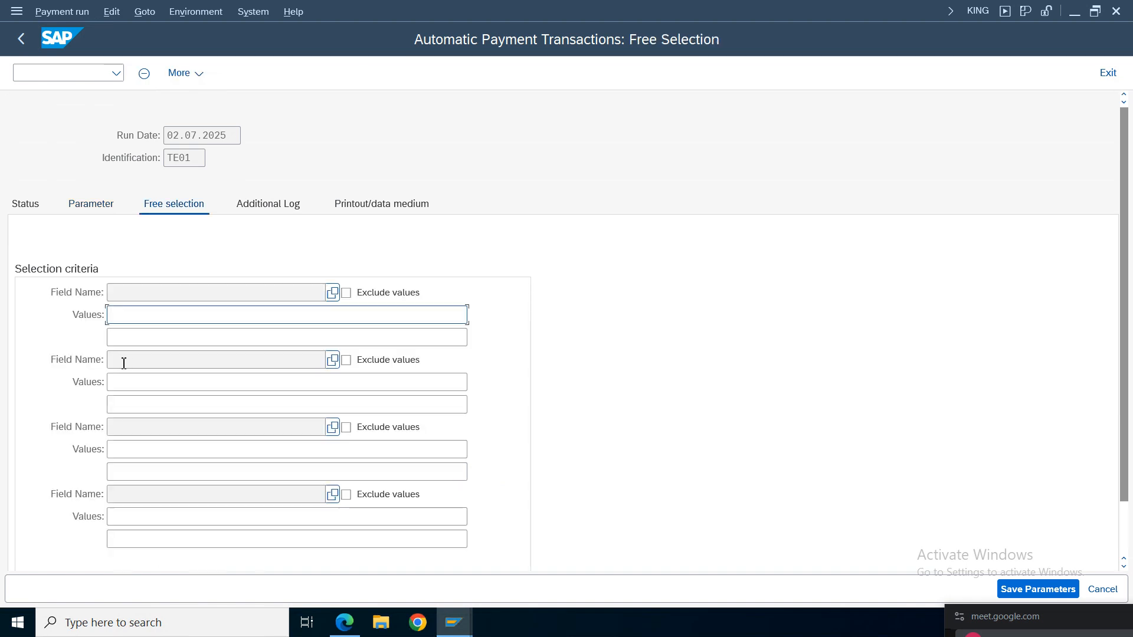
pyautogui.click(248, 211)
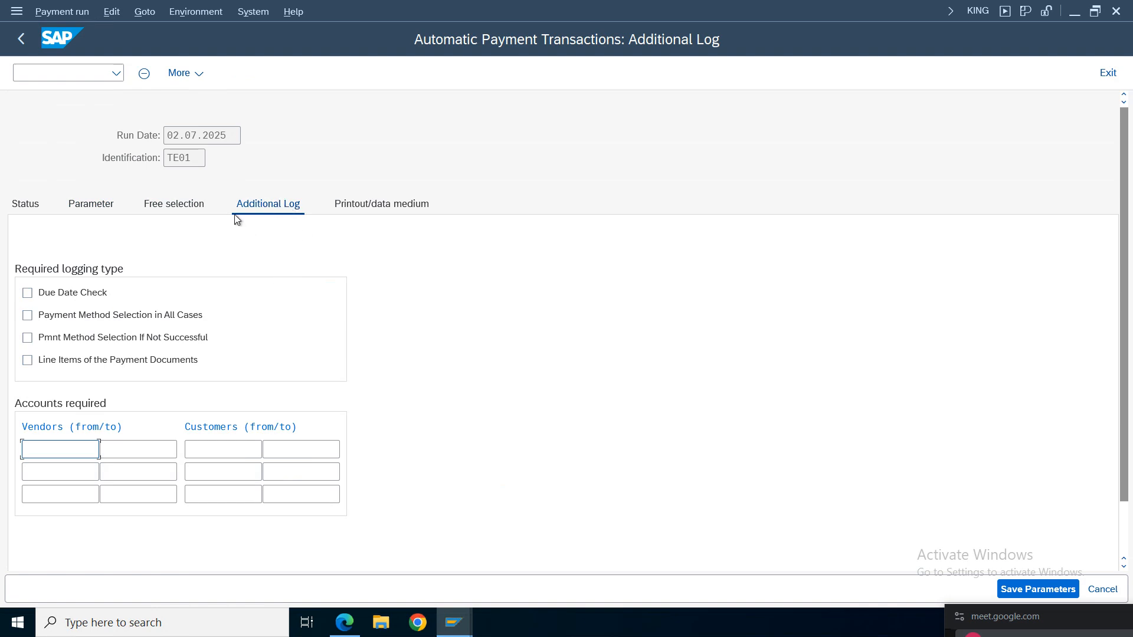
pyautogui.click(72, 295)
pyautogui.click(54, 339)
pyautogui.click(53, 359)
pyautogui.click(55, 449)
pyautogui.hotkey('ctrl', 'v')
pyautogui.click(121, 451)
pyautogui.hotkey('ctrl', 'v')
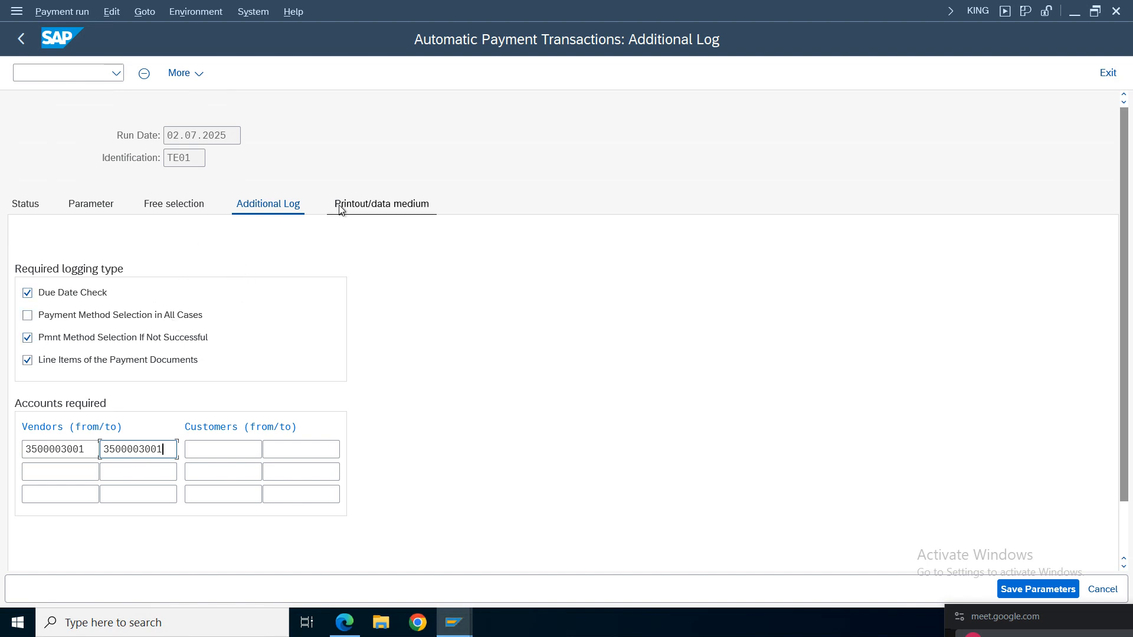
# Step: Save the payment run parameters and schedule the payment proposal to start immediately
pyautogui.click(15, 208)
pyautogui.click(274, 347)
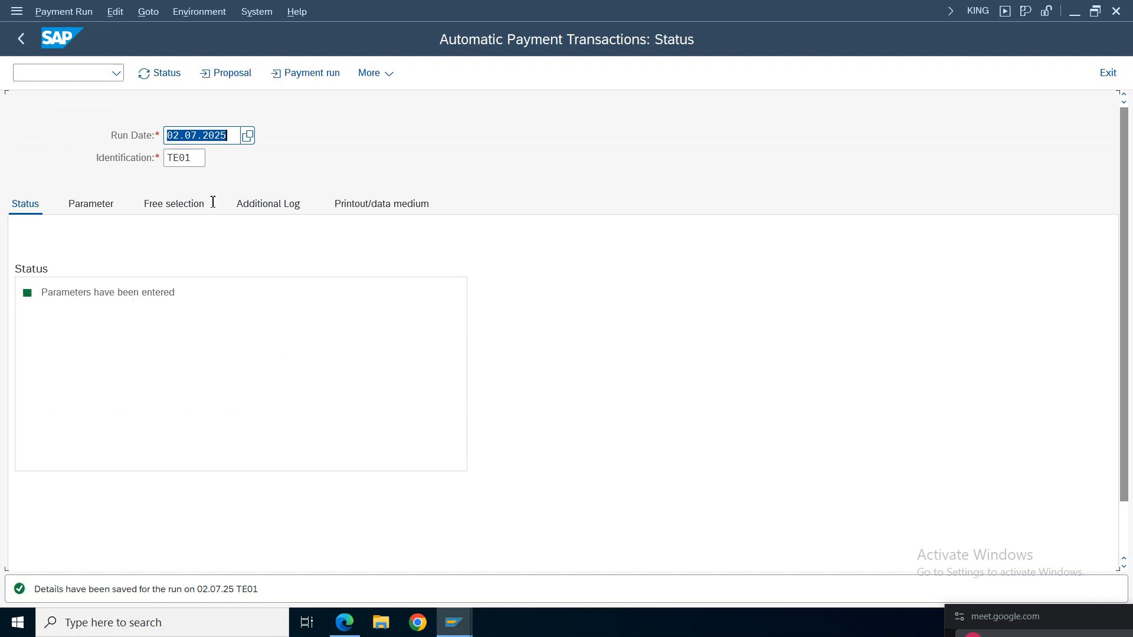
pyautogui.click(226, 73)
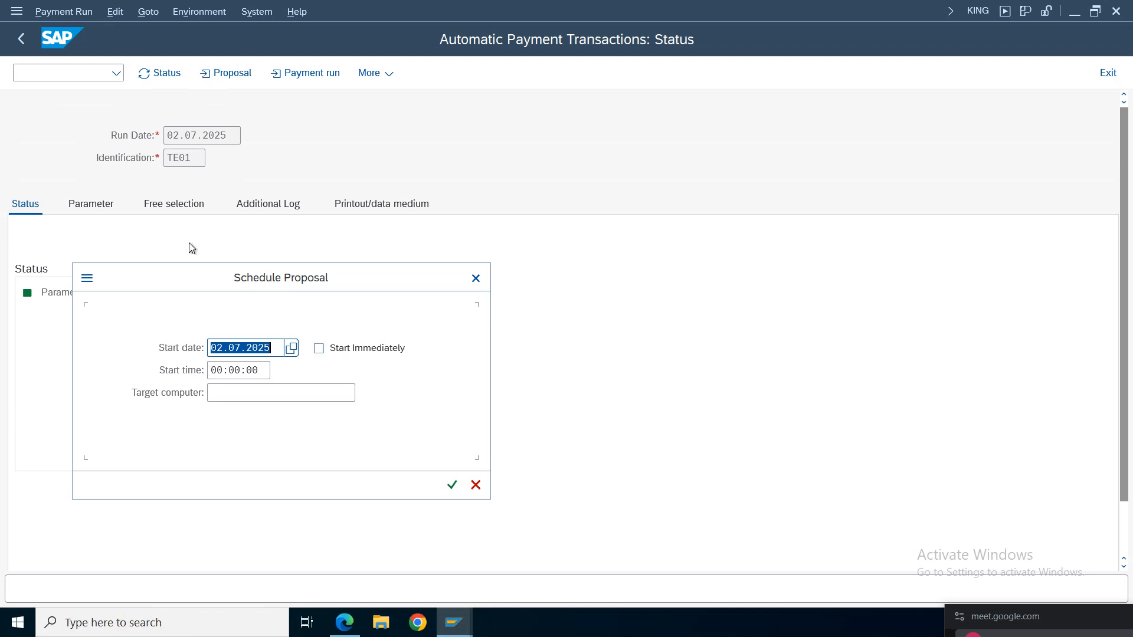
pyautogui.moveTo(260, 278); pyautogui.dragTo(392, 206)
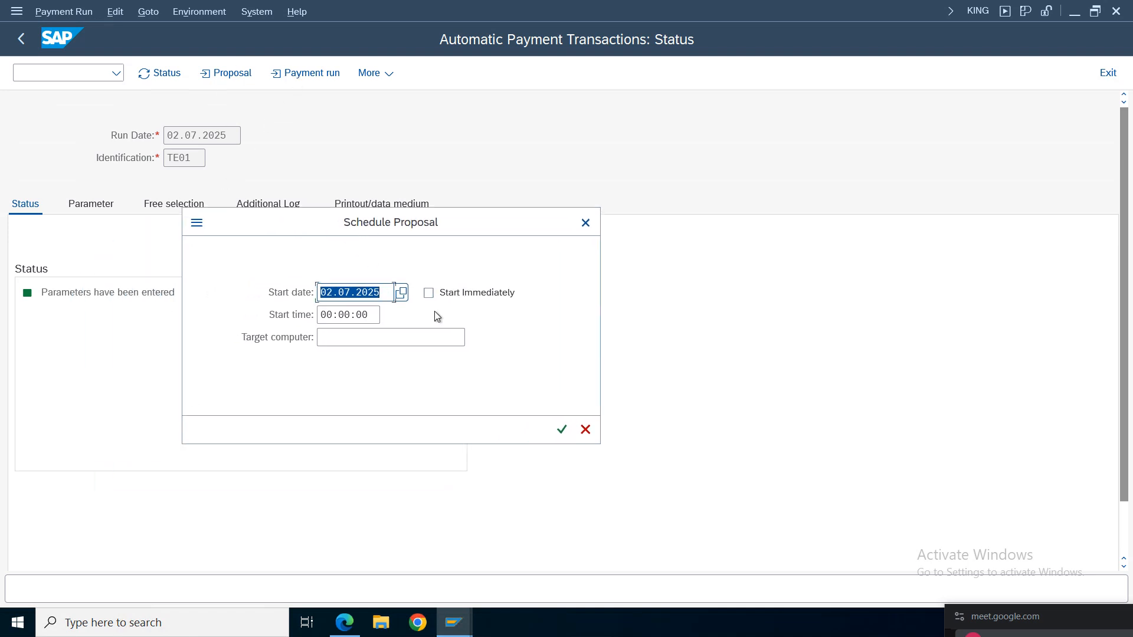
pyautogui.click(428, 294)
pyautogui.click(561, 430)
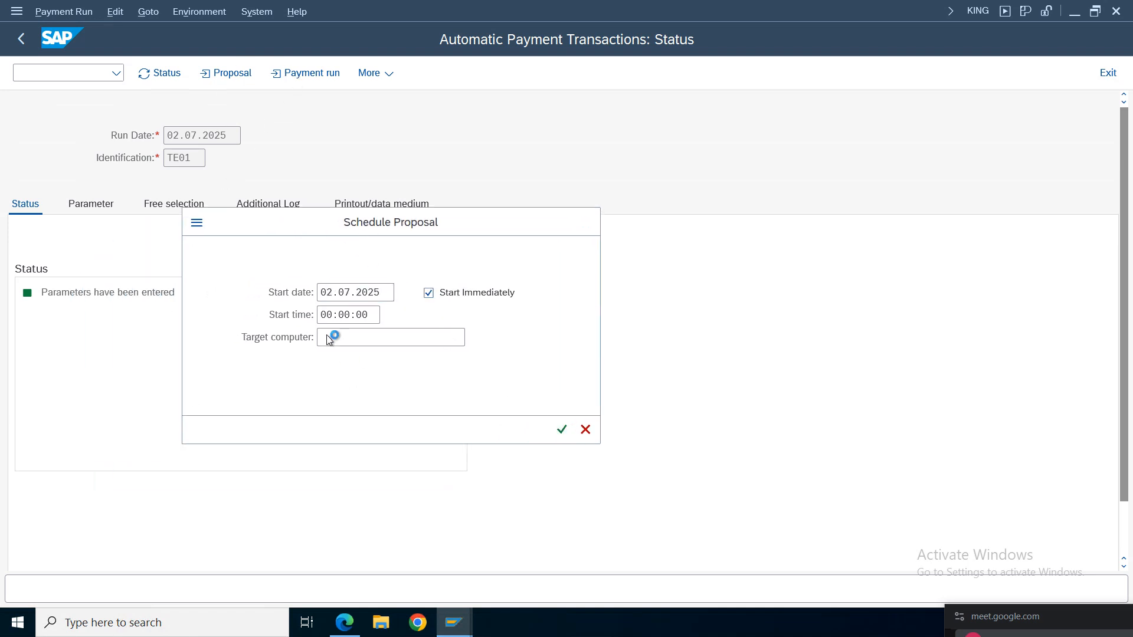
pyautogui.press('Return')
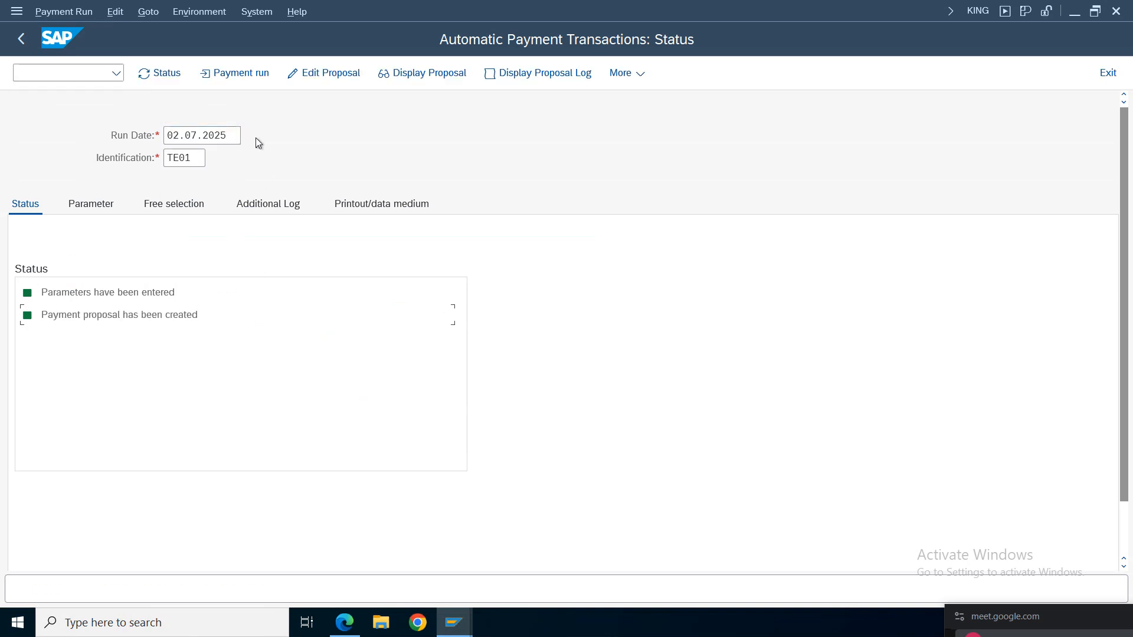
# Step: Display the payment proposal and inspect the open-item exception for Bell Company, returning to the payment run status
pyautogui.click(411, 72)
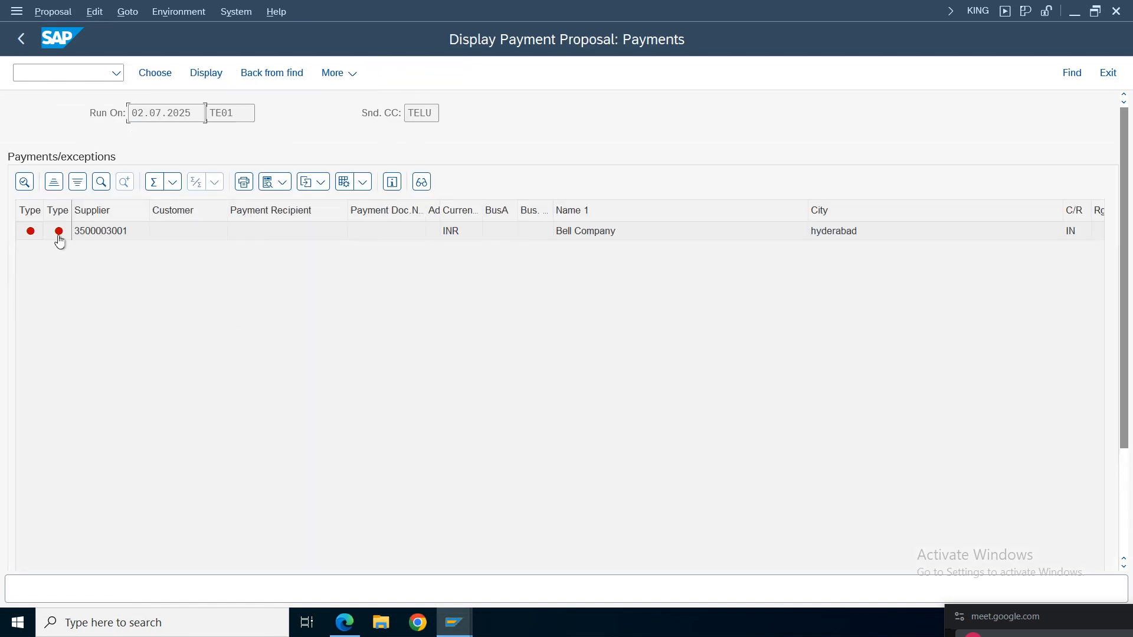
pyautogui.click(56, 234)
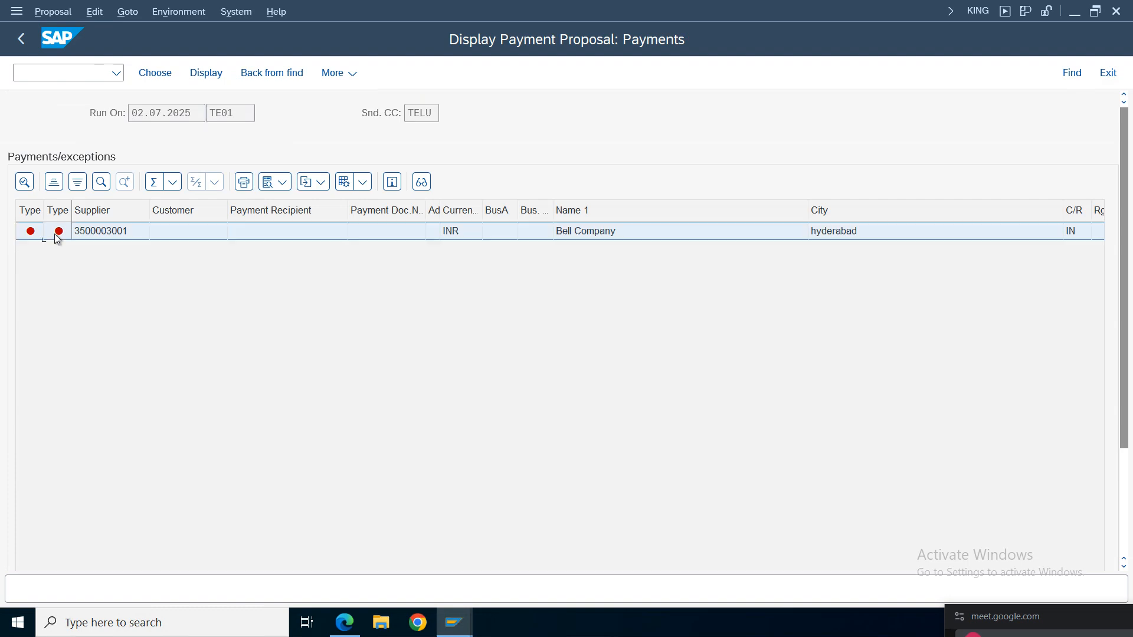
pyautogui.press('F2')
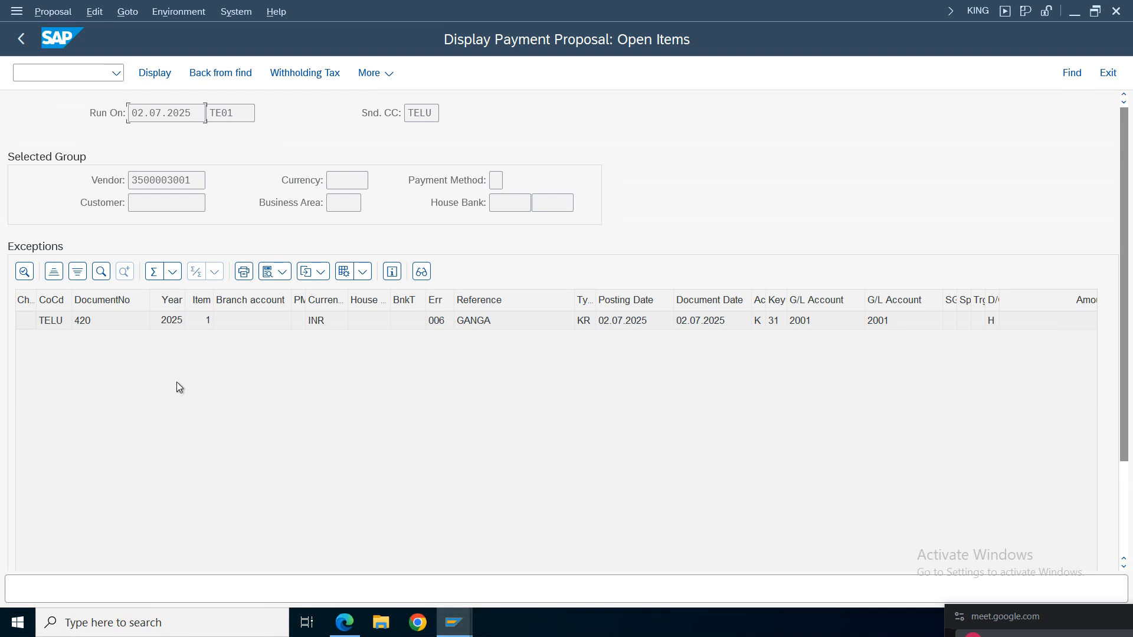
pyautogui.click(84, 321)
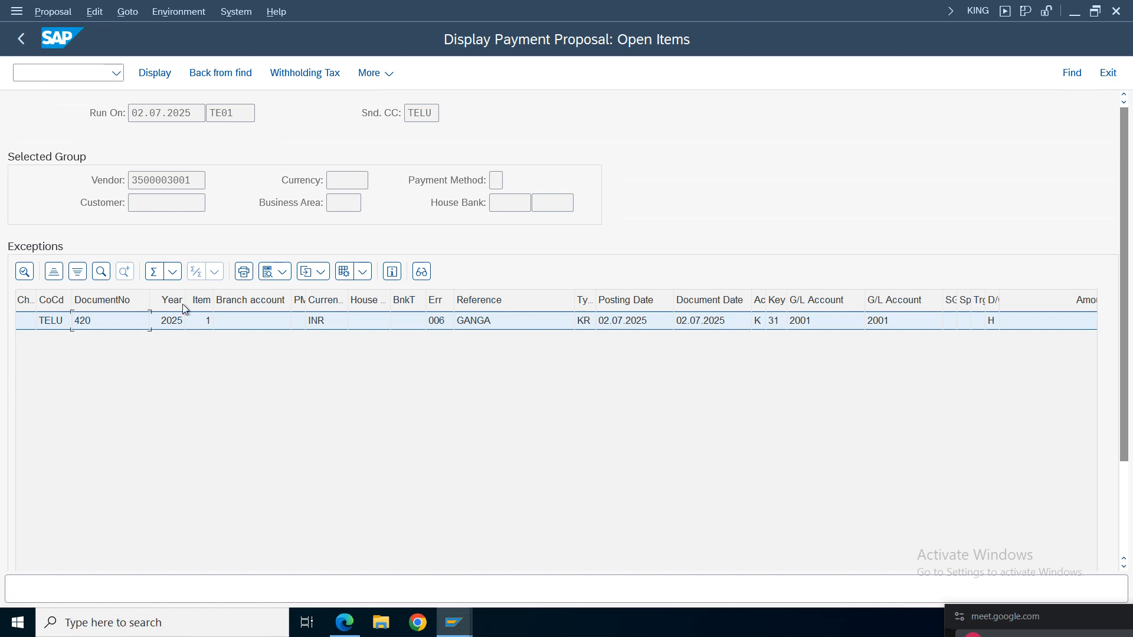
pyautogui.click(21, 39)
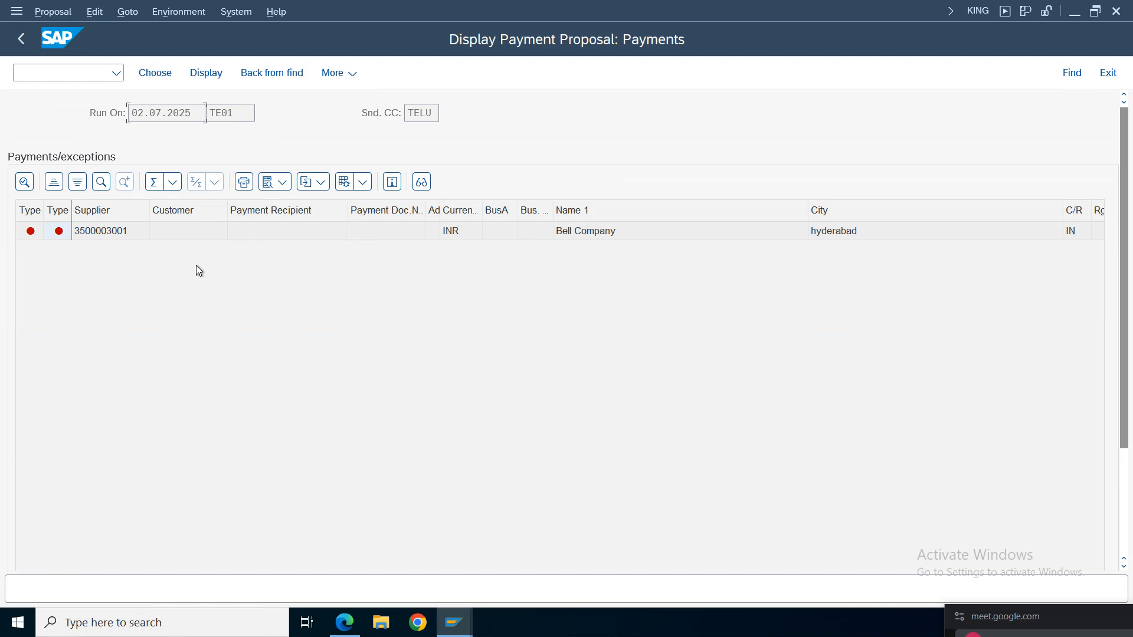
pyautogui.click(22, 39)
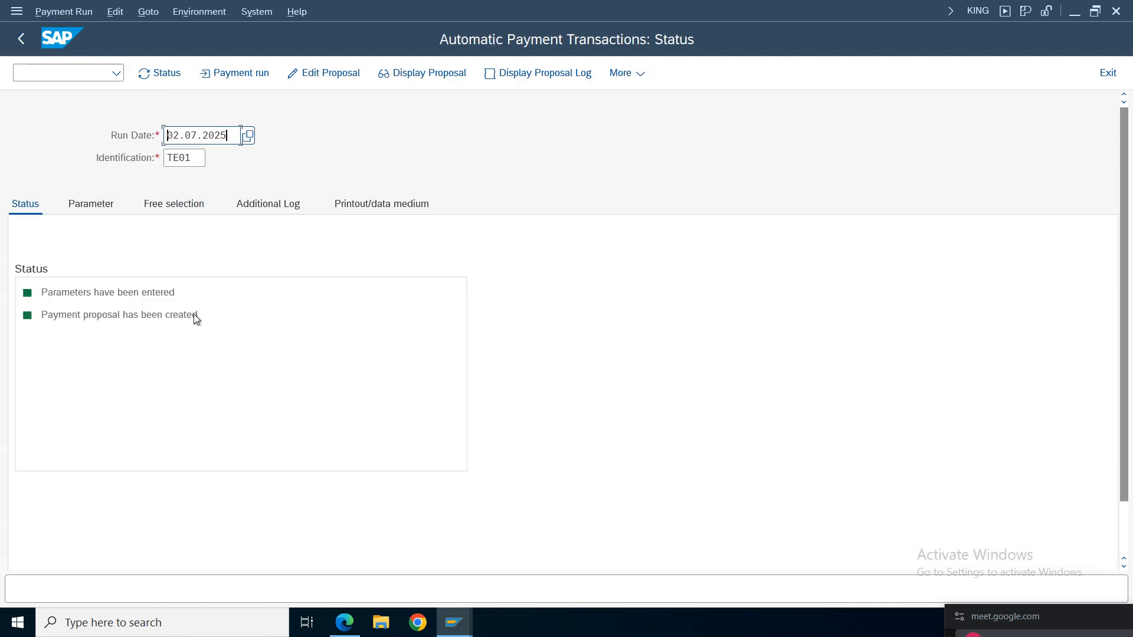
# Step: Open the proposal log and examine the vendor and due date determination entries, including the grace period and next payment date
pyautogui.click(561, 74)
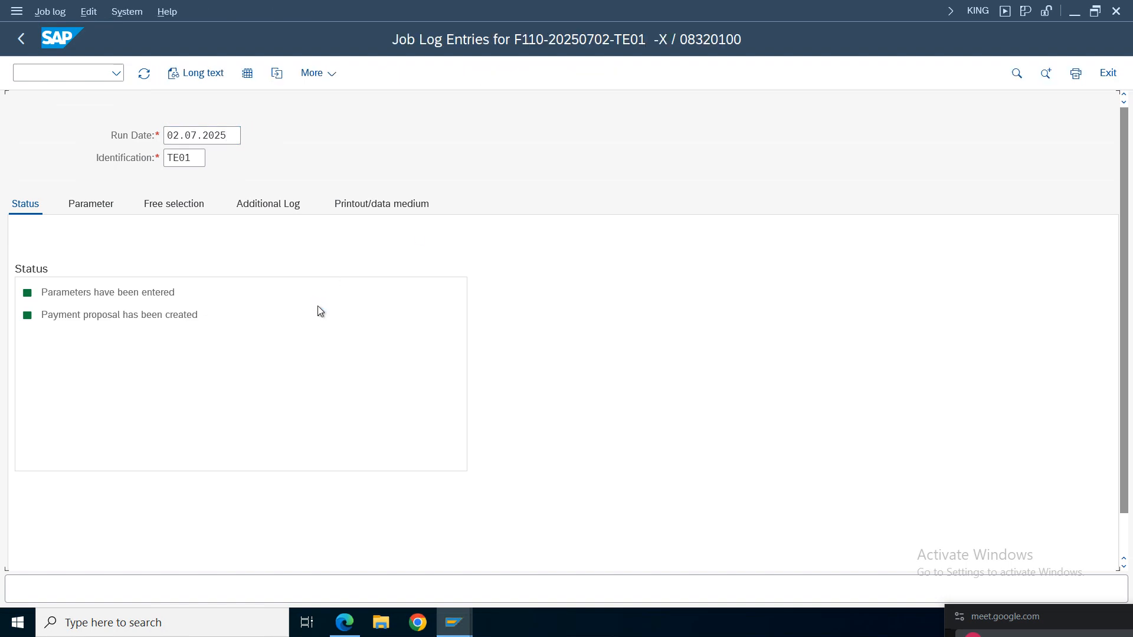
pyautogui.click(230, 216)
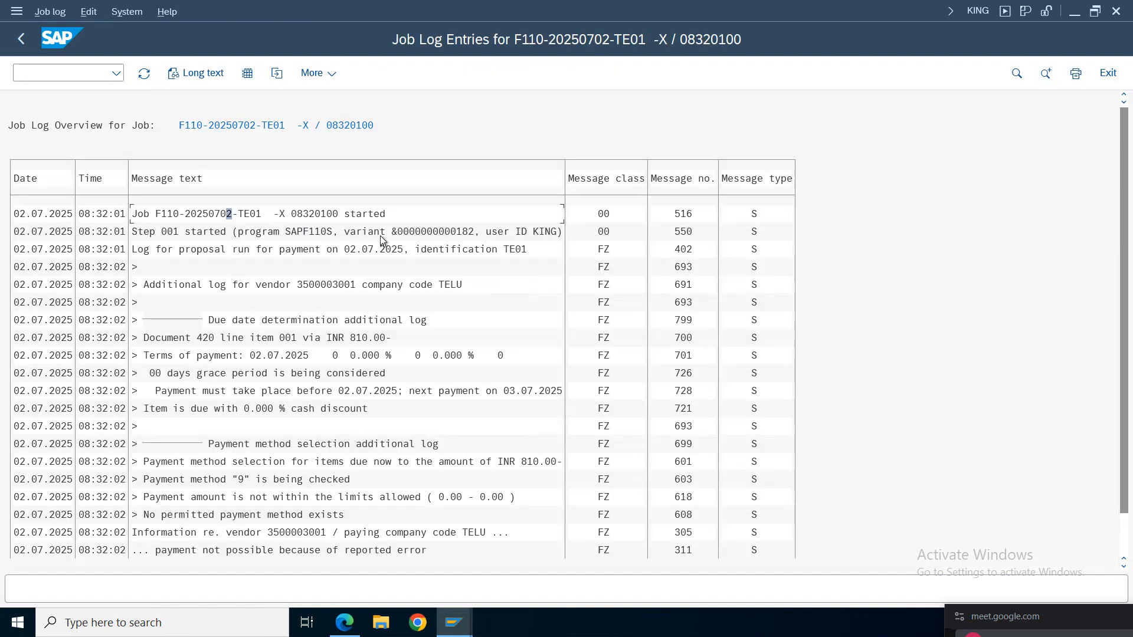
pyautogui.click(394, 232)
pyautogui.click(207, 286)
pyautogui.click(324, 287)
pyautogui.click(405, 285)
pyautogui.click(347, 373)
pyautogui.click(204, 375)
pyautogui.click(280, 374)
pyautogui.click(353, 371)
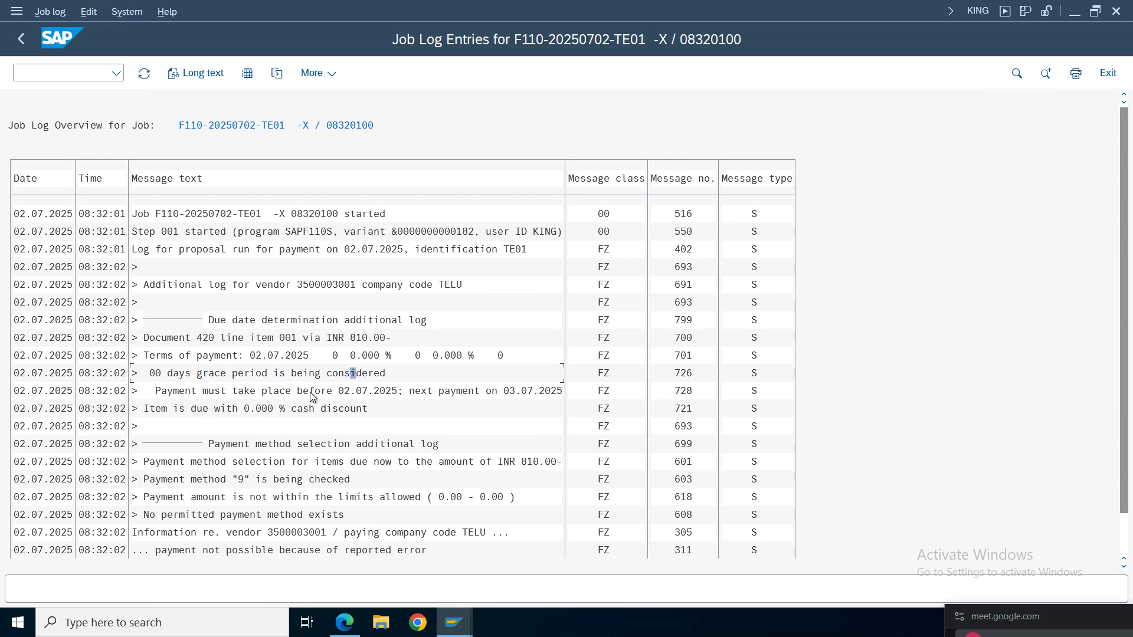
pyautogui.click(259, 392)
pyautogui.moveTo(1125, 310); pyautogui.dragTo(1126, 369)
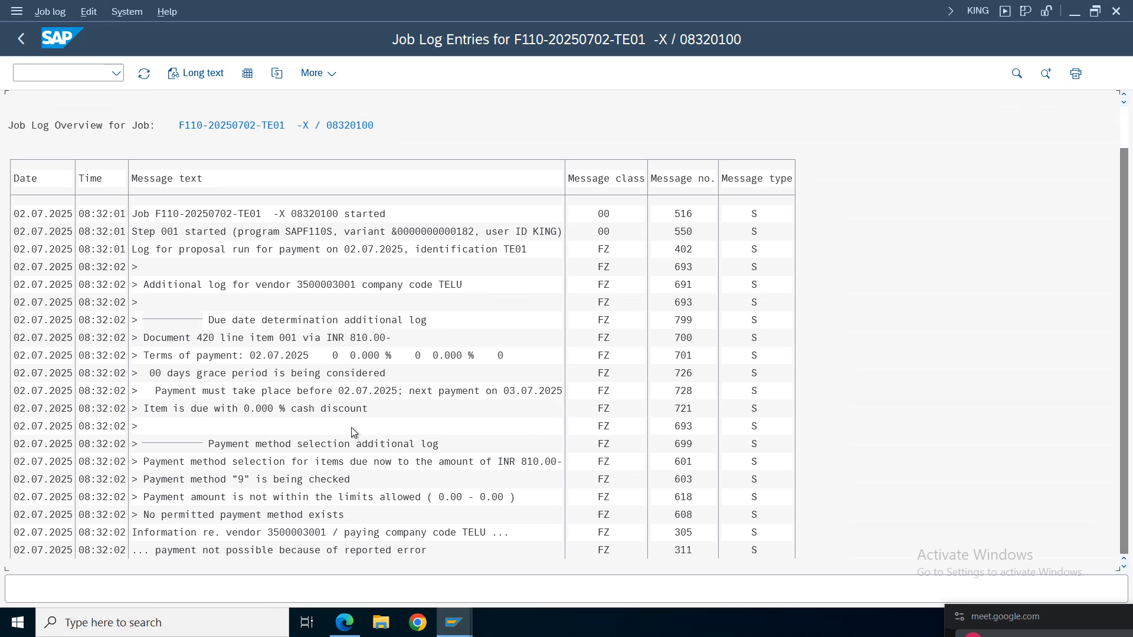
# Step: Examine the payment method selection entries in the proposal log for the allowed amount limits and permitted payment methods
pyautogui.click(200, 444)
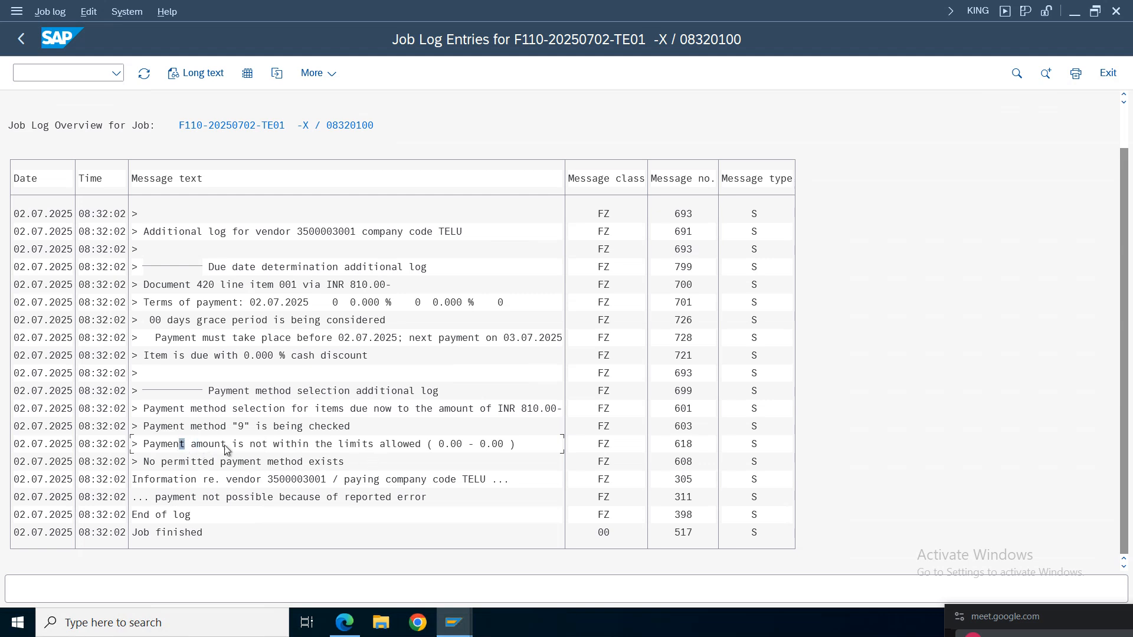
pyautogui.click(223, 446)
pyautogui.click(252, 446)
pyautogui.click(407, 447)
pyautogui.click(318, 463)
pyautogui.click(448, 444)
pyautogui.click(166, 446)
pyautogui.click(254, 446)
pyautogui.click(388, 448)
# Step: Open the payment program customizing, transaction FBZP, in a new session from the Display IMG session
pyautogui.click(459, 623)
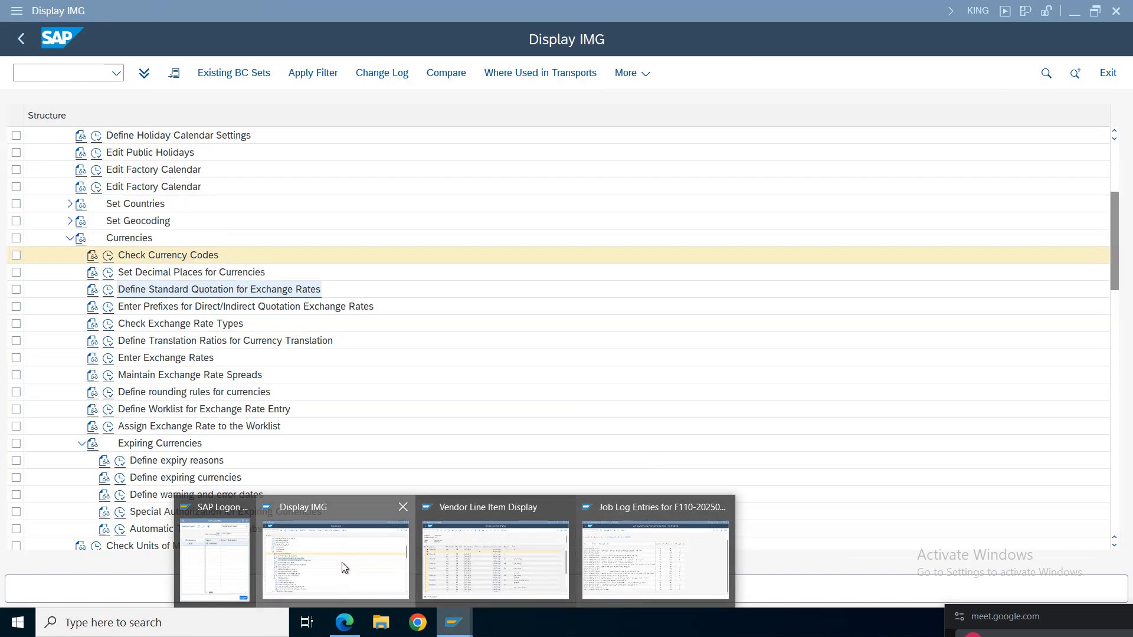
pyautogui.click(342, 561)
pyautogui.click(45, 76)
pyautogui.write('/o')
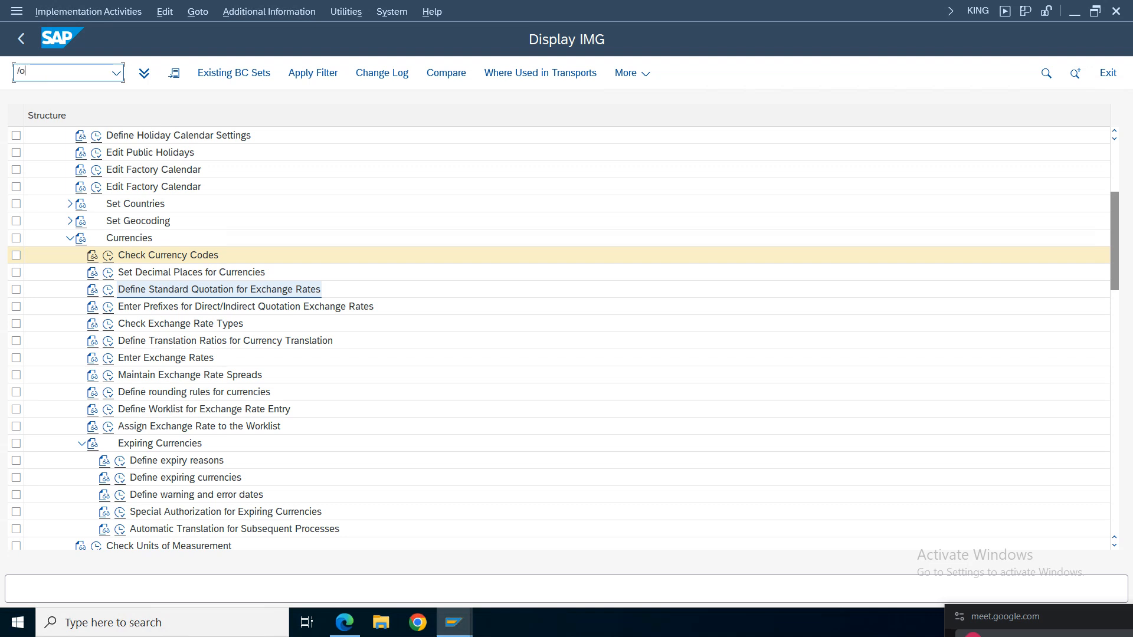
pyautogui.write('fbzp')
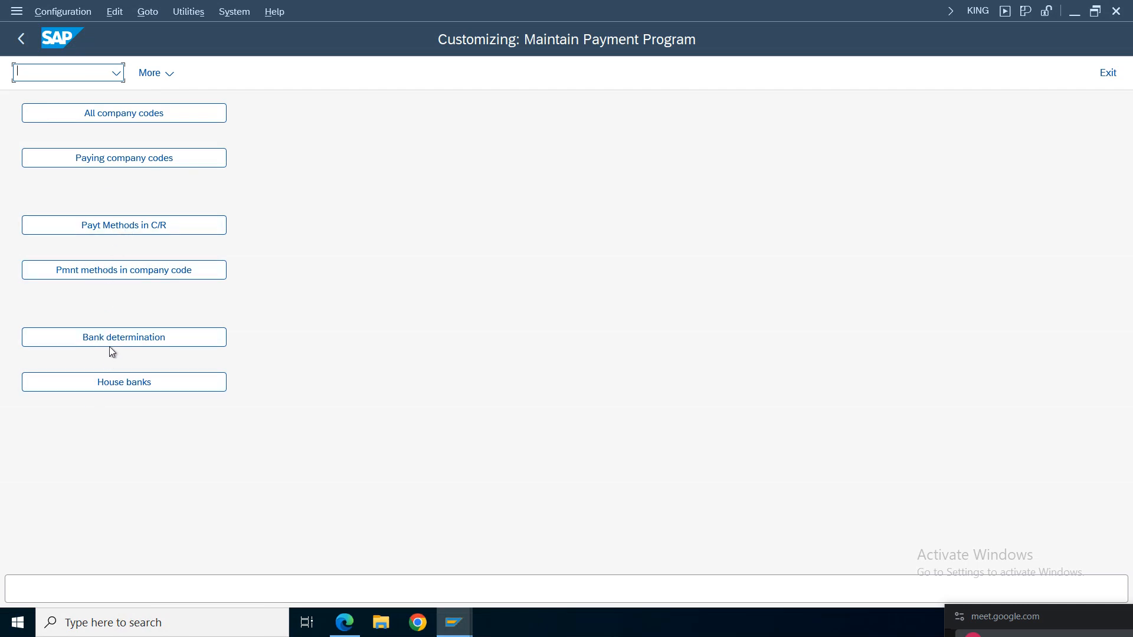
# Step: Check the company code payment methods, and the ranking order and available amounts in bank determination for TELU
pyautogui.click(93, 273)
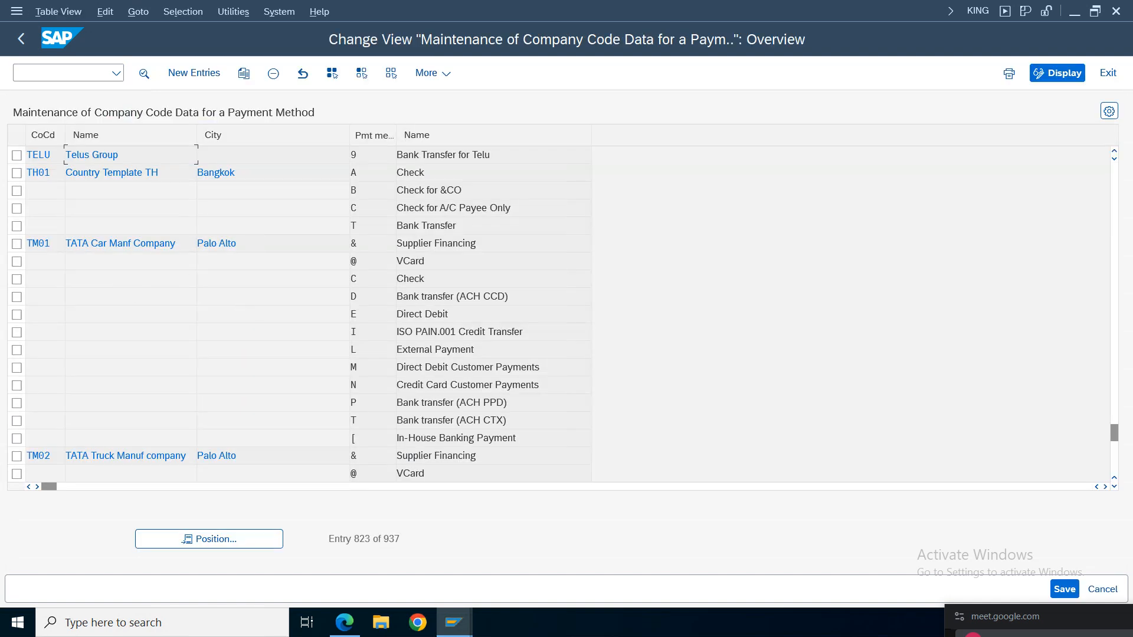
pyautogui.click(22, 38)
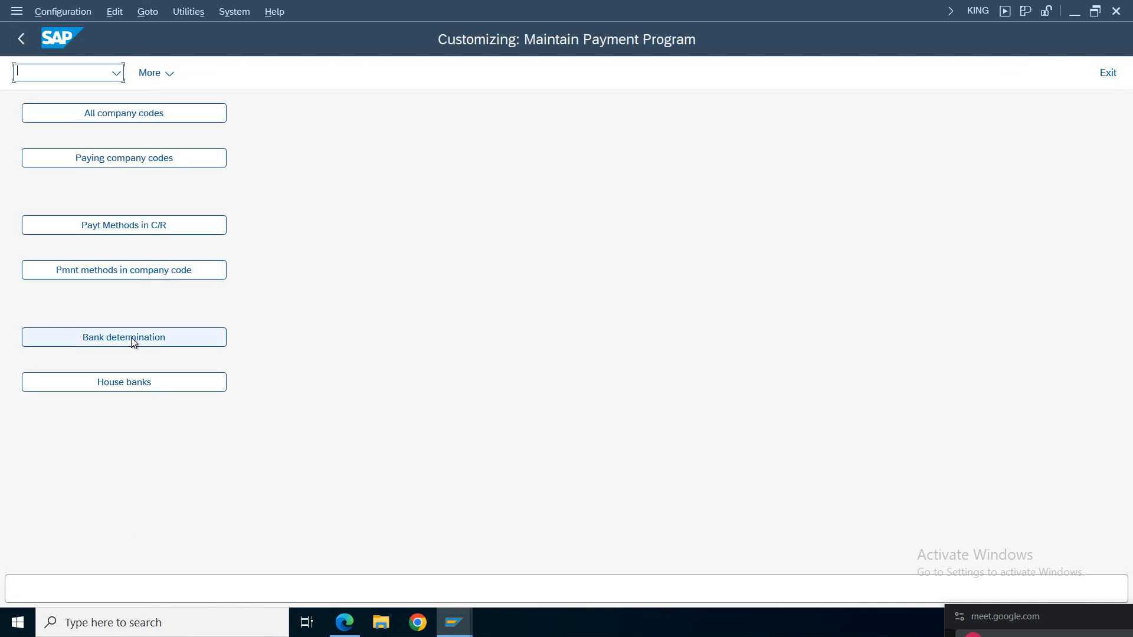
pyautogui.click(133, 343)
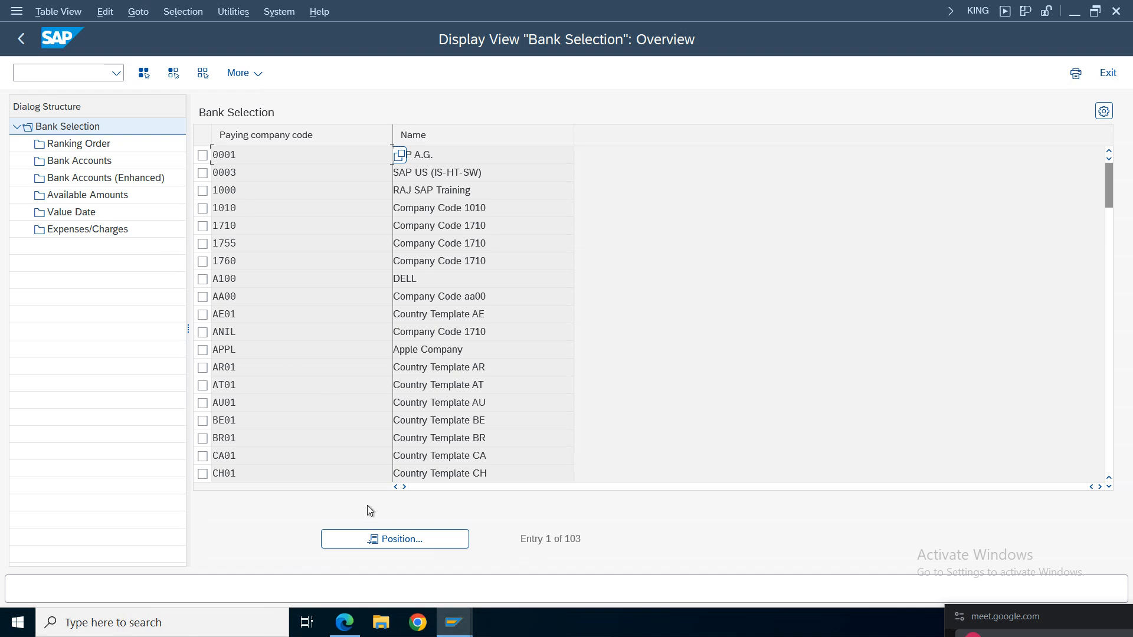
pyautogui.click(378, 539)
pyautogui.write('1710')
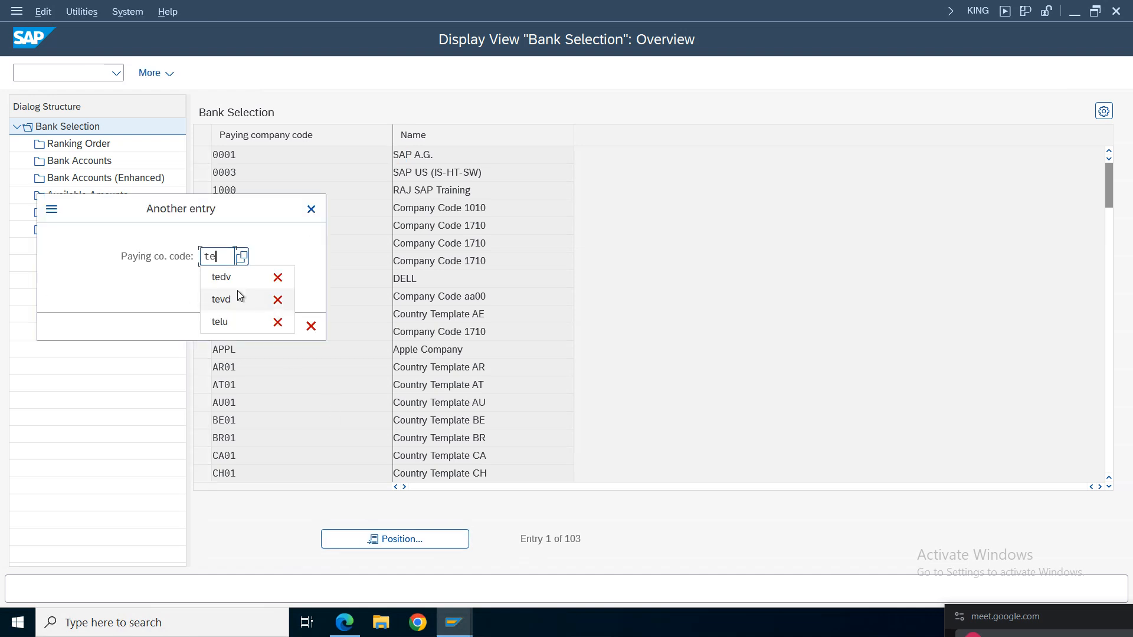
pyautogui.press('Return')
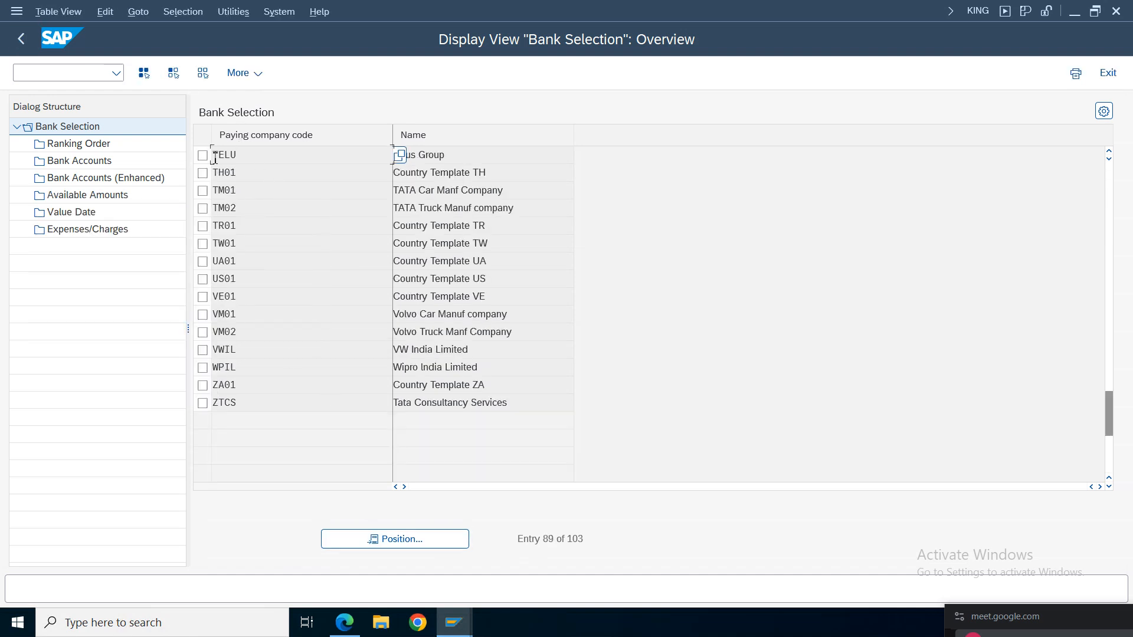
pyautogui.click(69, 143)
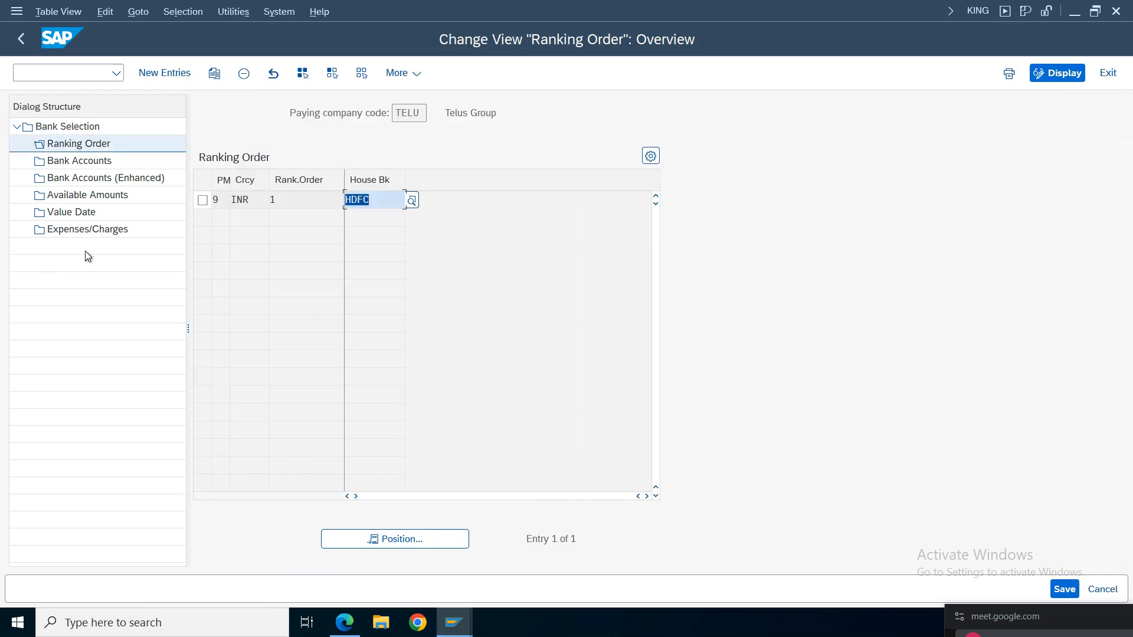
pyautogui.click(72, 195)
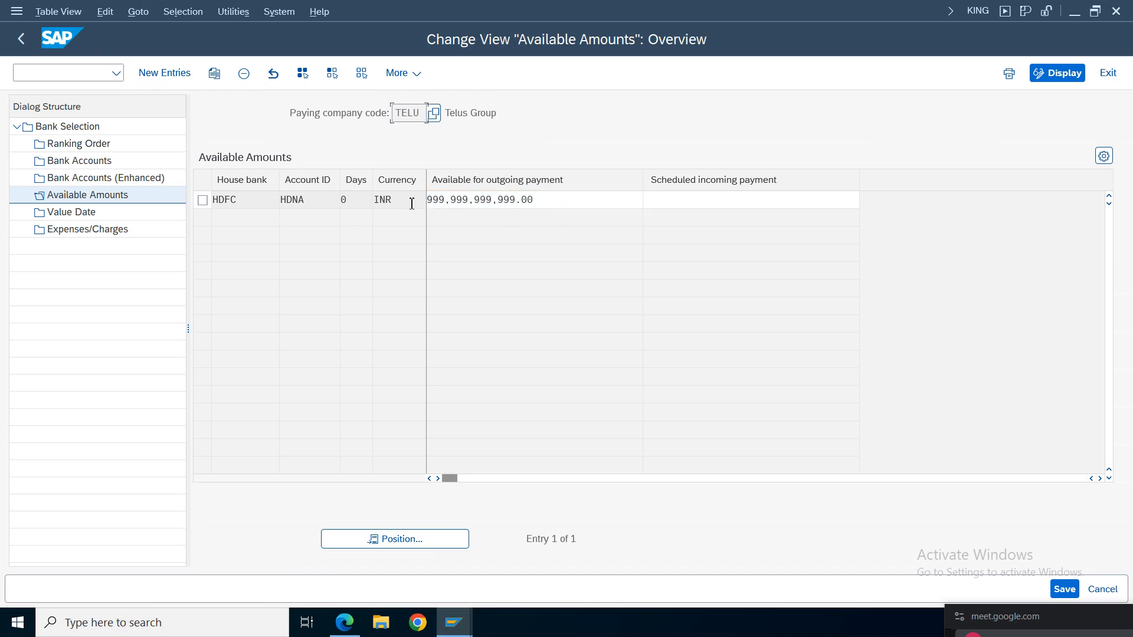
pyautogui.click(24, 40)
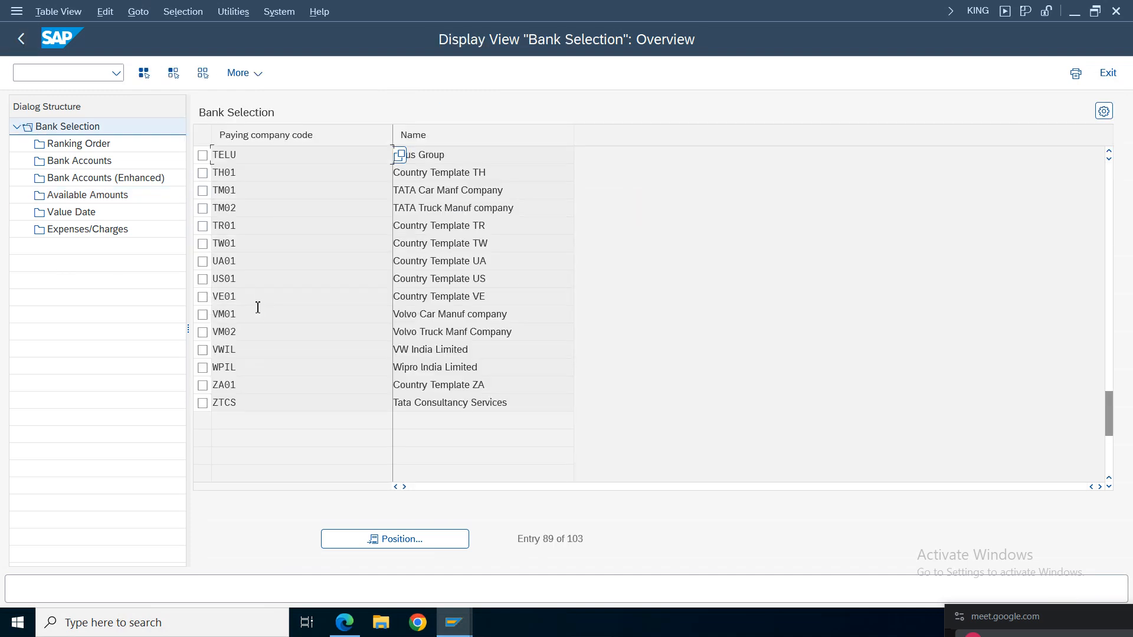
pyautogui.press('F3')
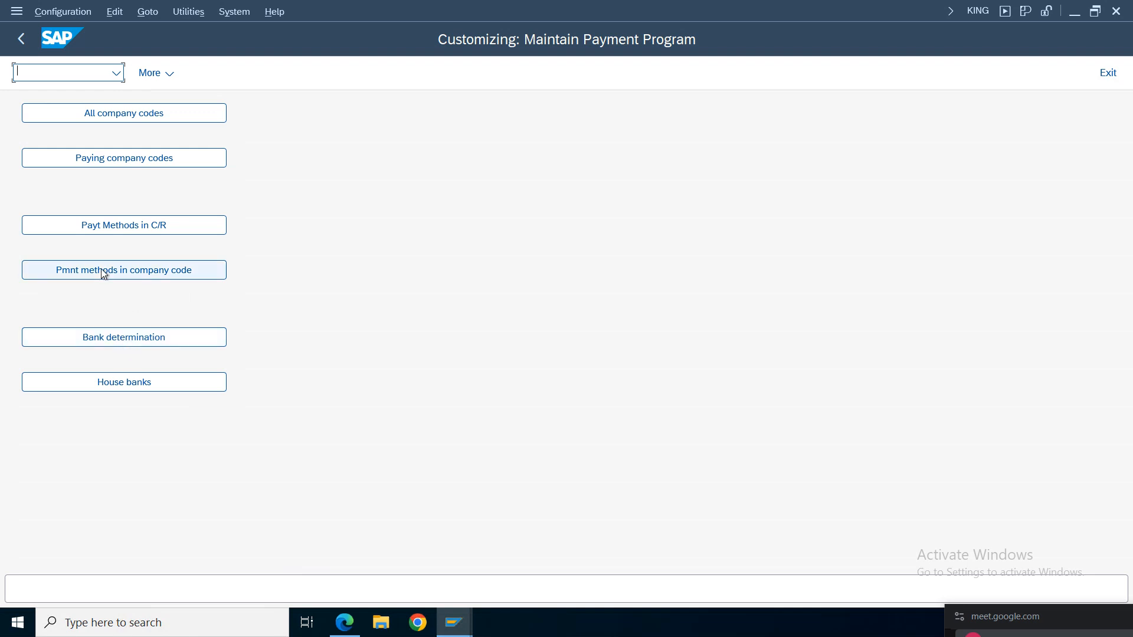
# Step: Set TELU's payment method 9 amount limits to minimum 1.00 and maximum 9,999,999,999.00 INR, and save the change
pyautogui.click(176, 273)
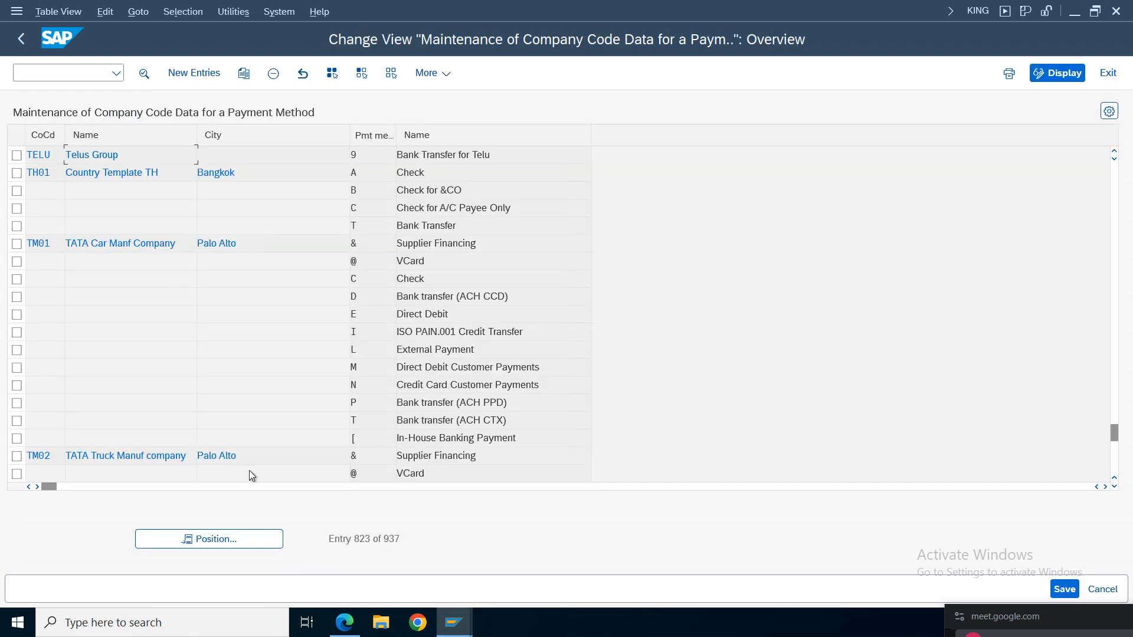
pyautogui.doubleClick(451, 154)
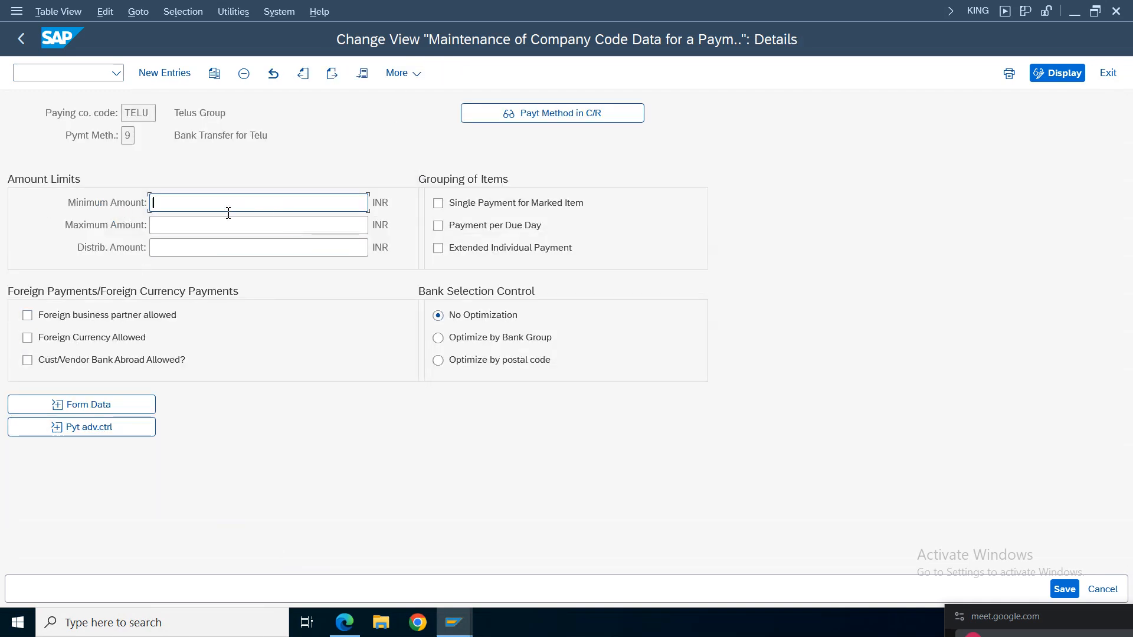
pyautogui.write('1')
pyautogui.click(222, 227)
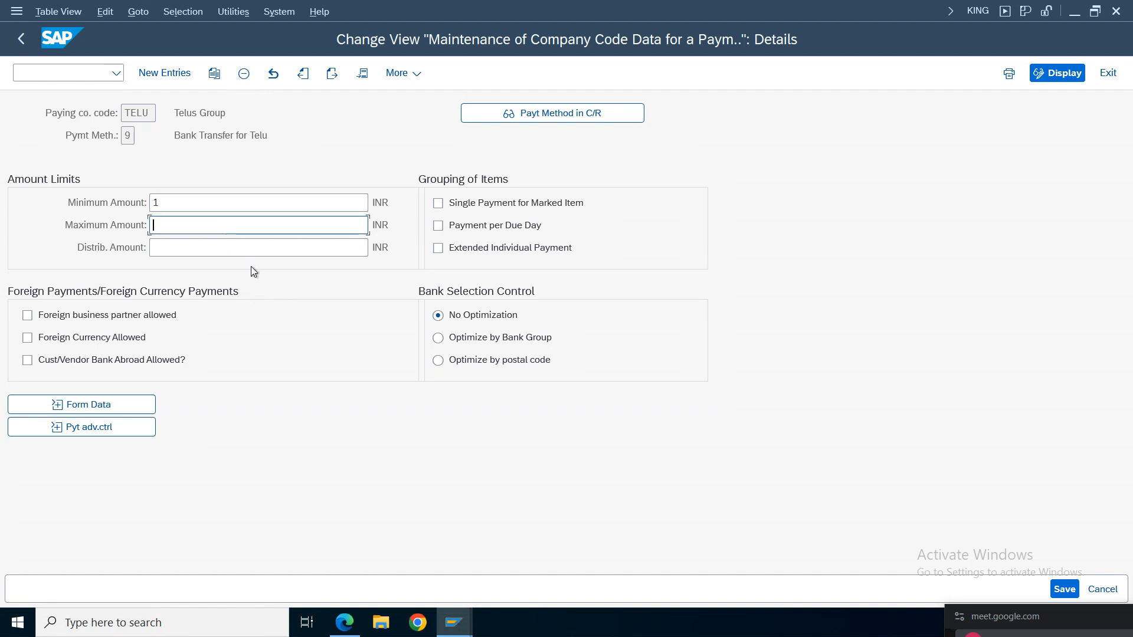
pyautogui.write('999999999999')
pyautogui.press('Return')
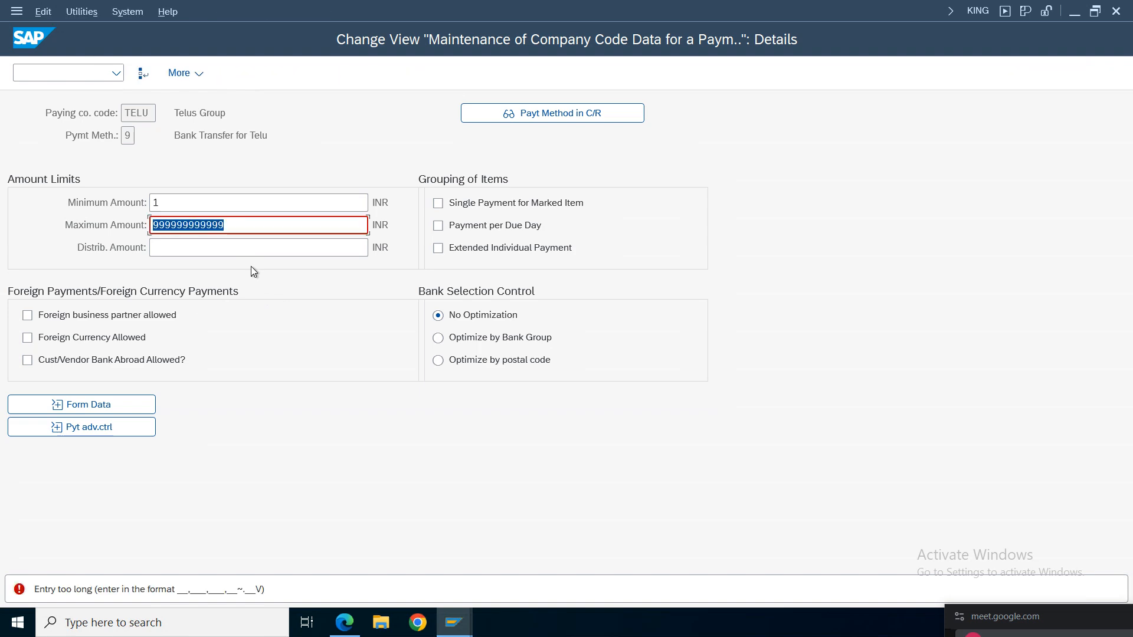
pyautogui.press('End')
pyautogui.press('BackSpace')
pyautogui.press('BackSpace')
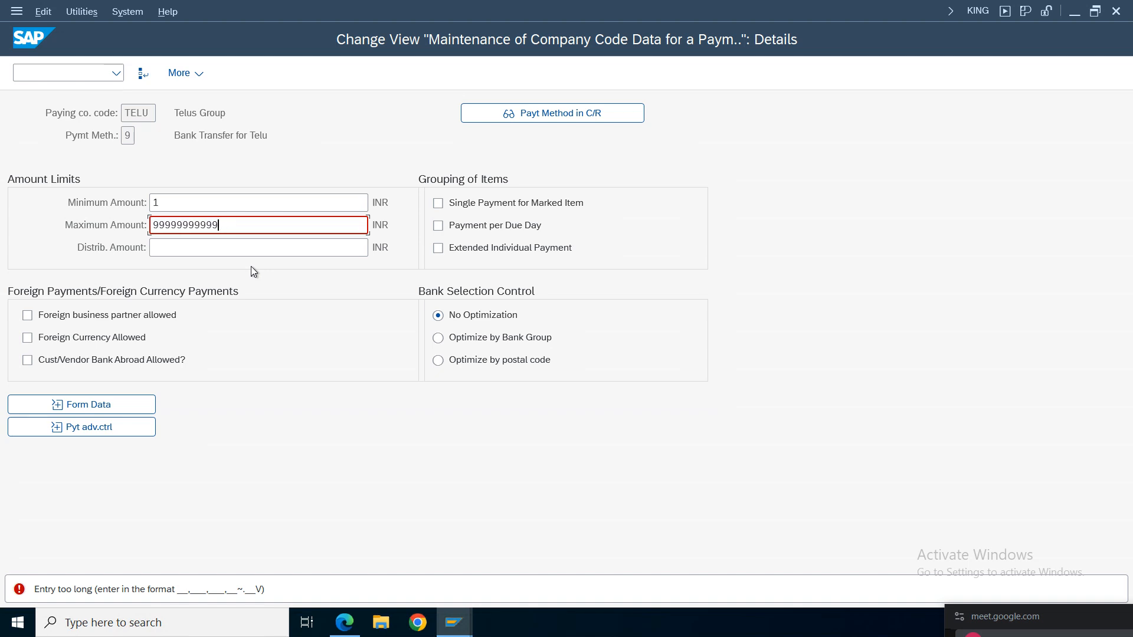
pyautogui.press('Return')
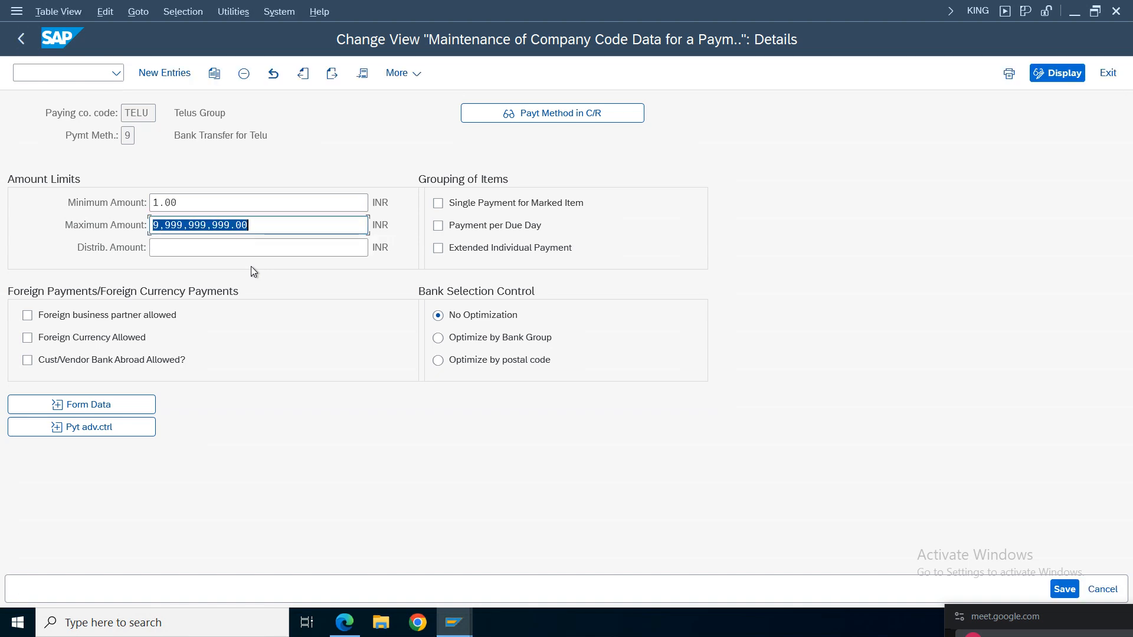
pyautogui.hotkey('ctrl', 's')
pyautogui.click(376, 326)
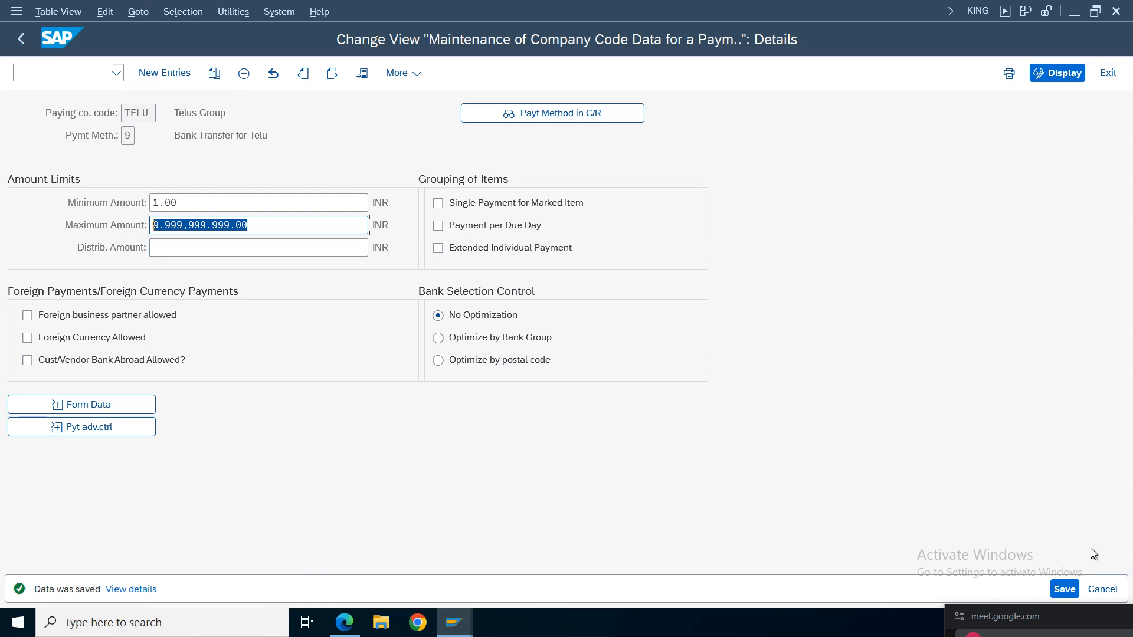
pyautogui.click(1065, 590)
# Step: Return to the payment run session and delete the existing payment proposal of run TE01 dated 02.07.2025
pyautogui.moveTo(454, 623)
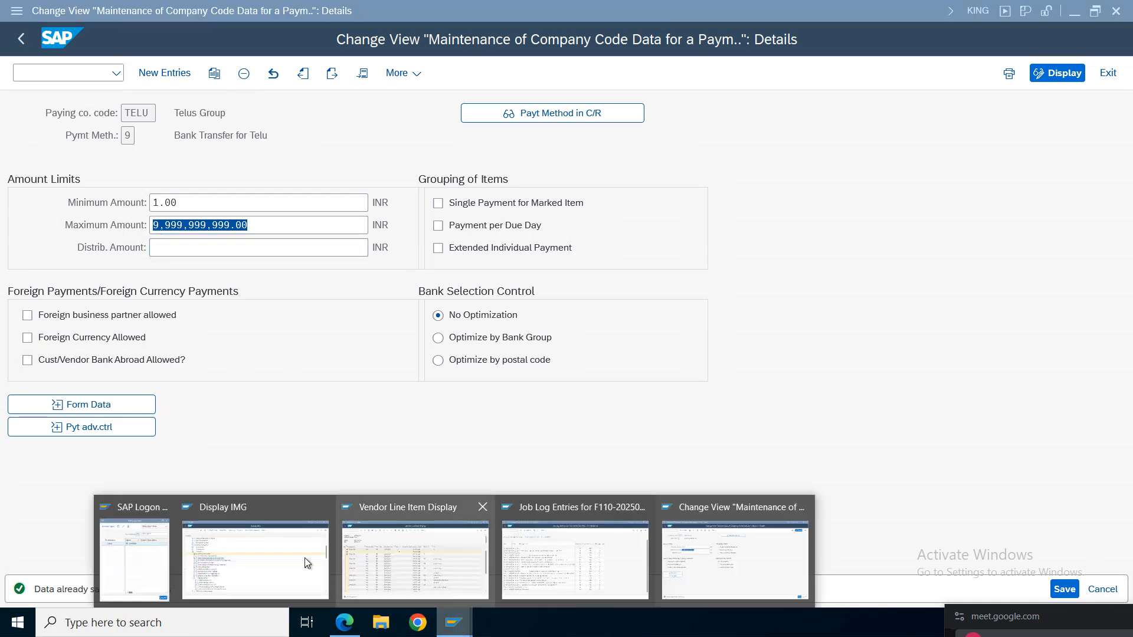
pyautogui.click(575, 561)
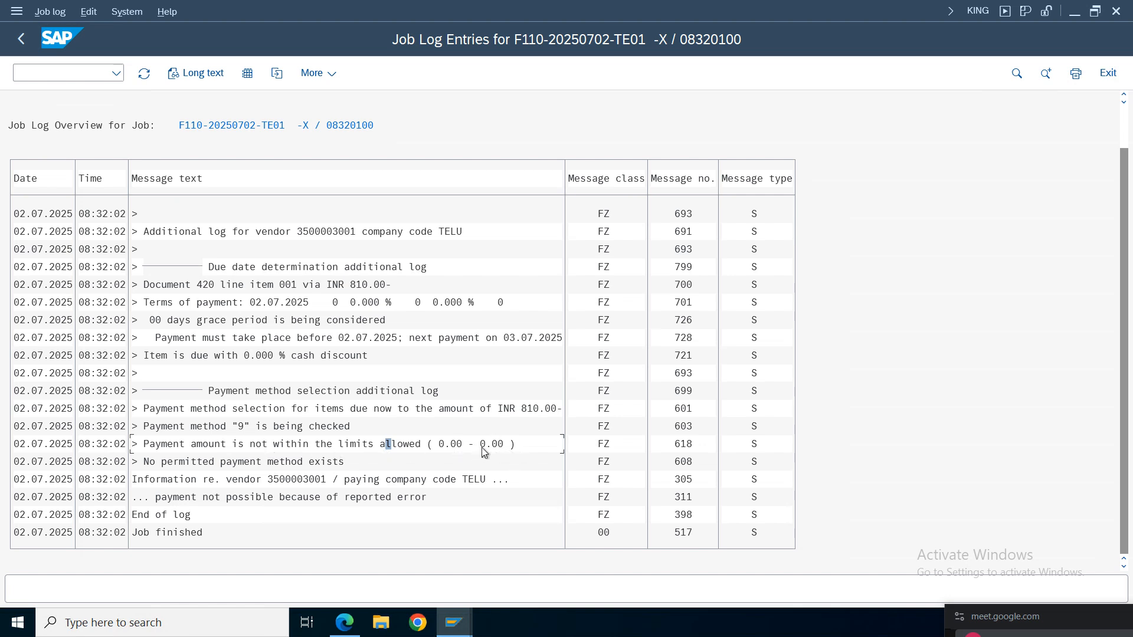
pyautogui.click(22, 38)
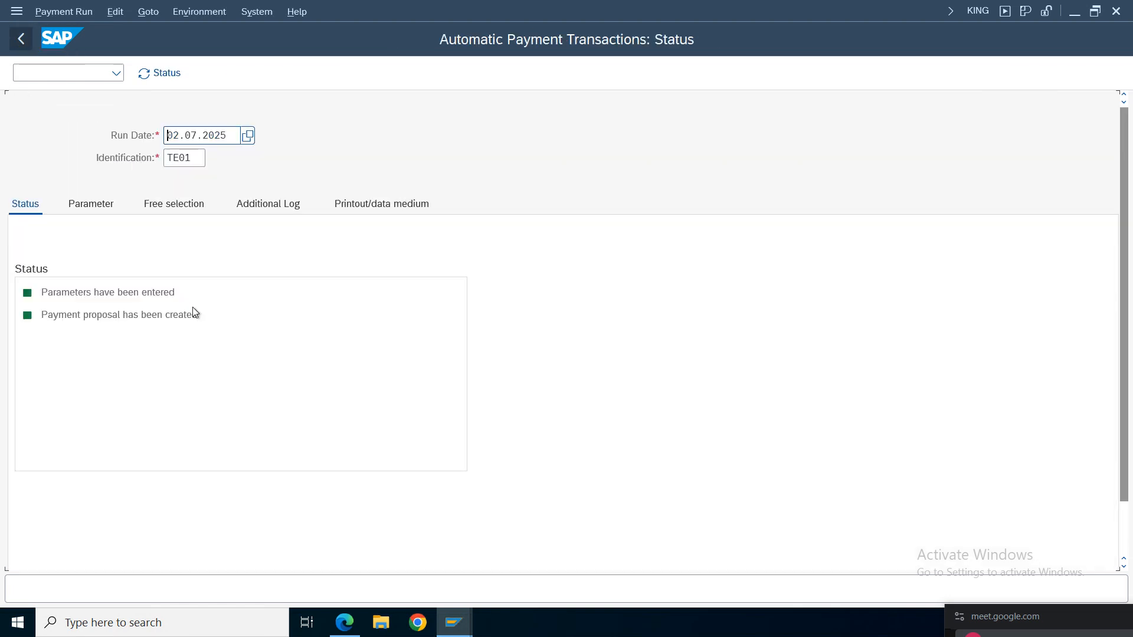
pyautogui.click(106, 321)
pyautogui.click(78, 13)
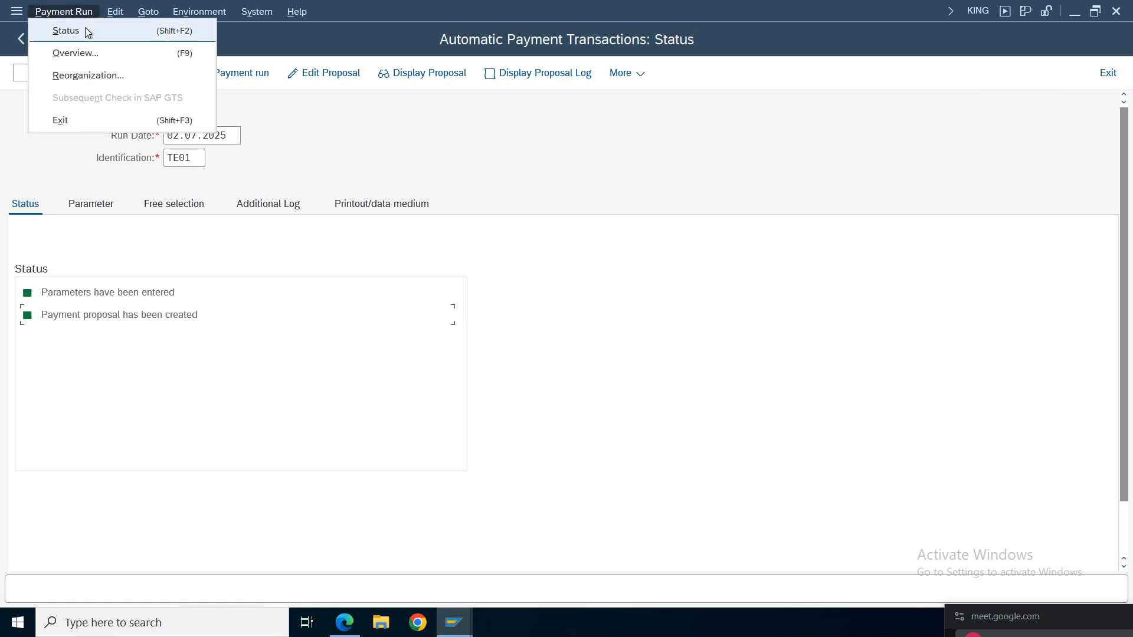
pyautogui.moveTo(115, 12)
pyautogui.moveTo(168, 55)
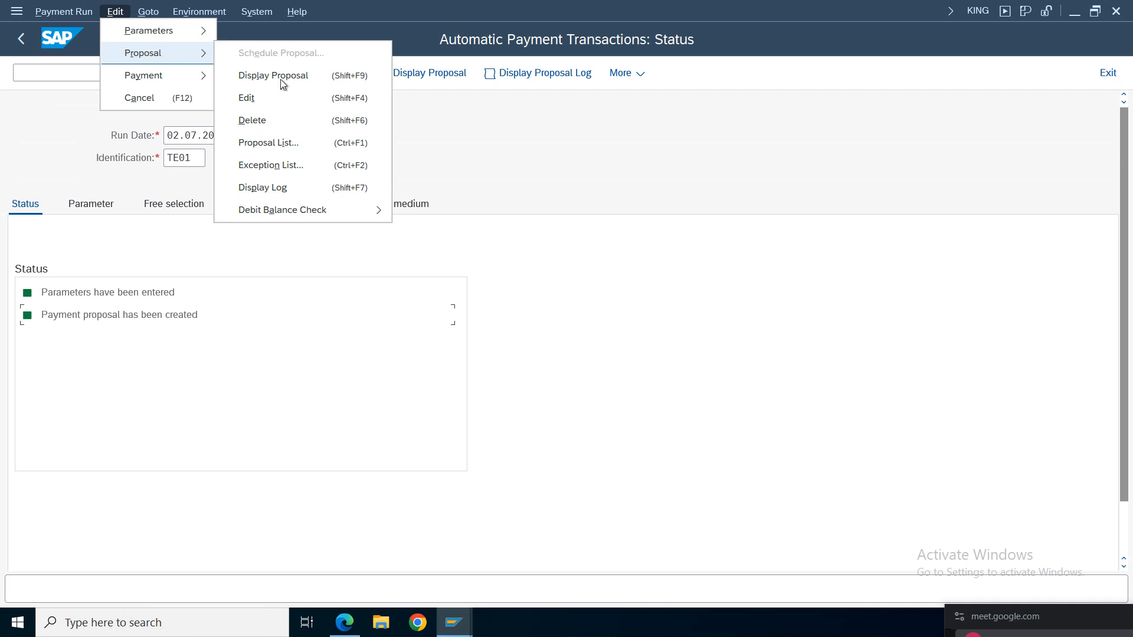
pyautogui.click(275, 121)
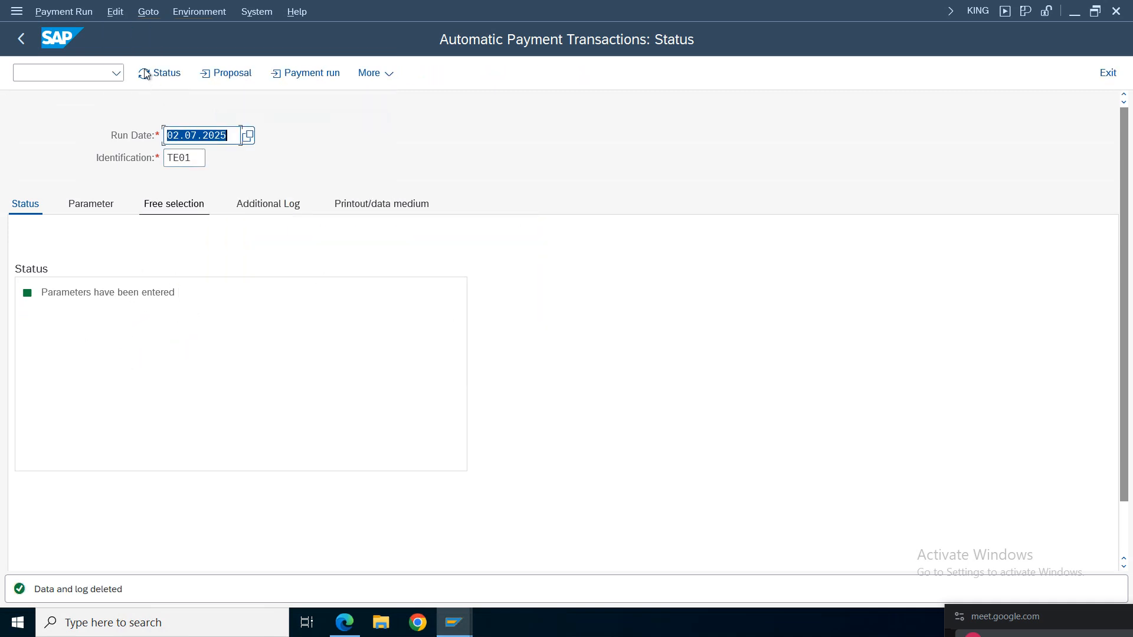
# Step: Schedule a new payment proposal for run TE01 to start immediately and refresh the run status
pyautogui.click(235, 76)
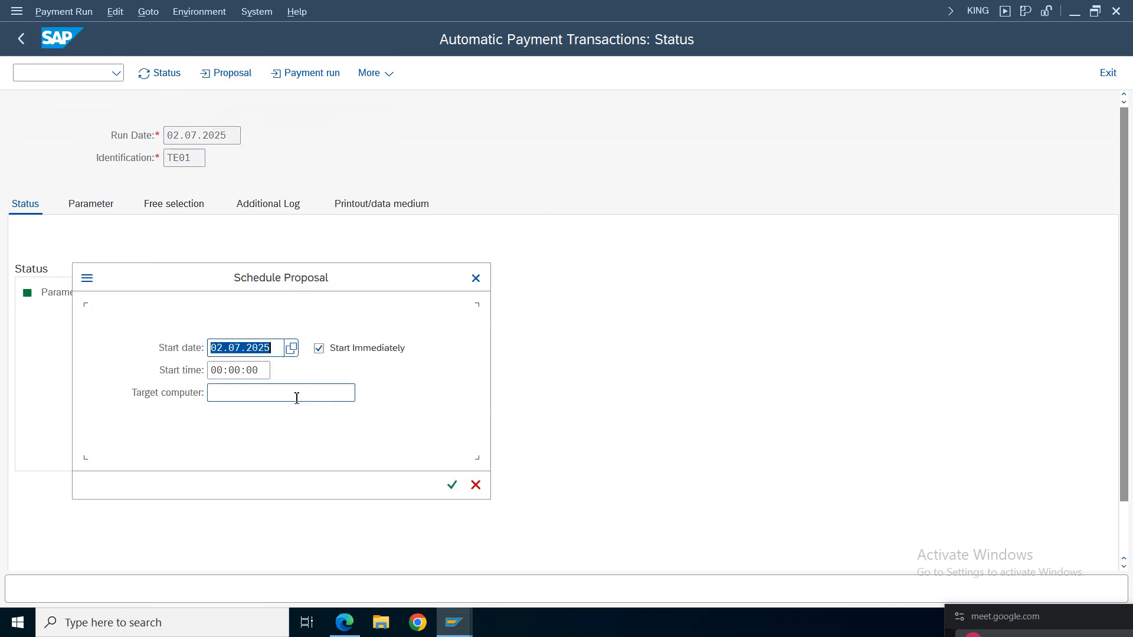
pyautogui.click(452, 485)
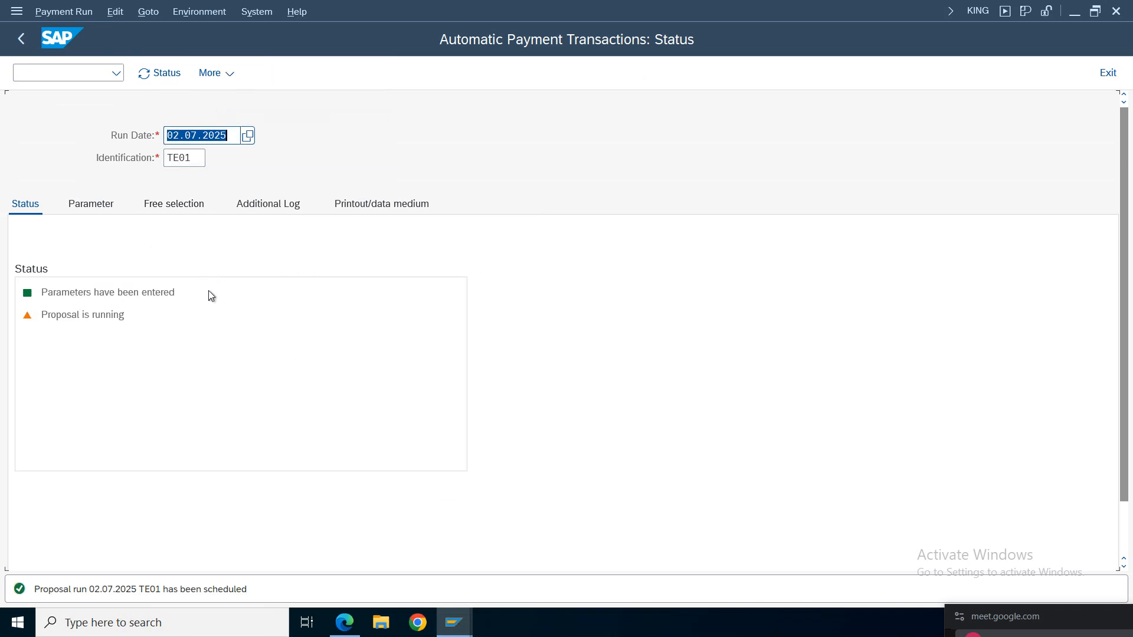
pyautogui.press('Return')
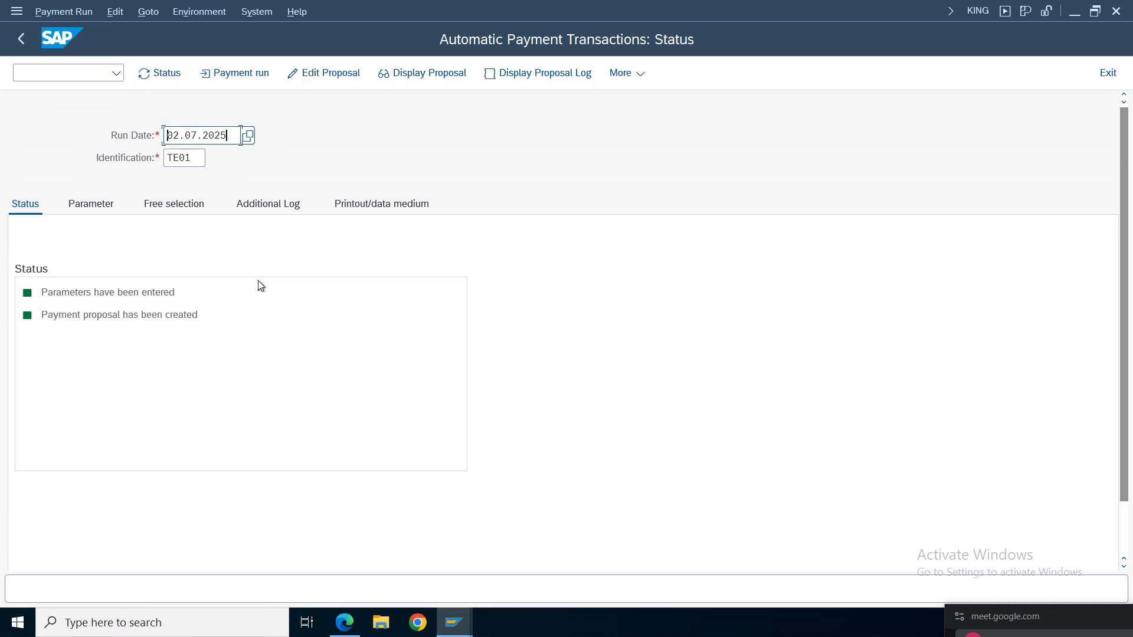
# Step: Display the payment proposal and check Bell Company's entry and its payment document number, then return to the run status
pyautogui.click(423, 77)
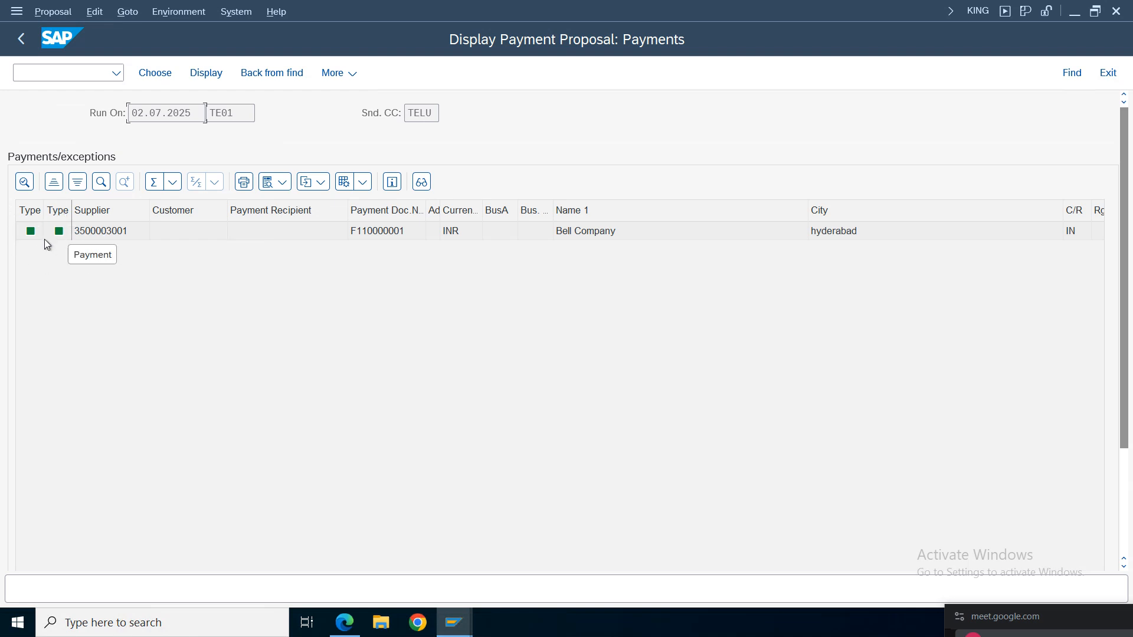
pyautogui.doubleClick(423, 211)
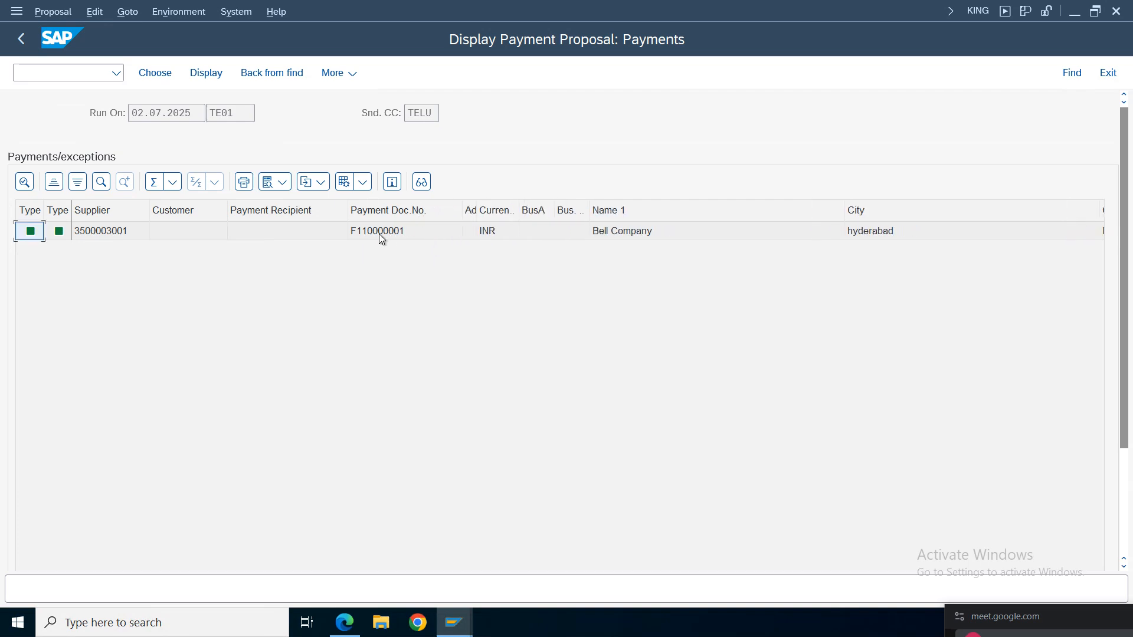
pyautogui.click(383, 233)
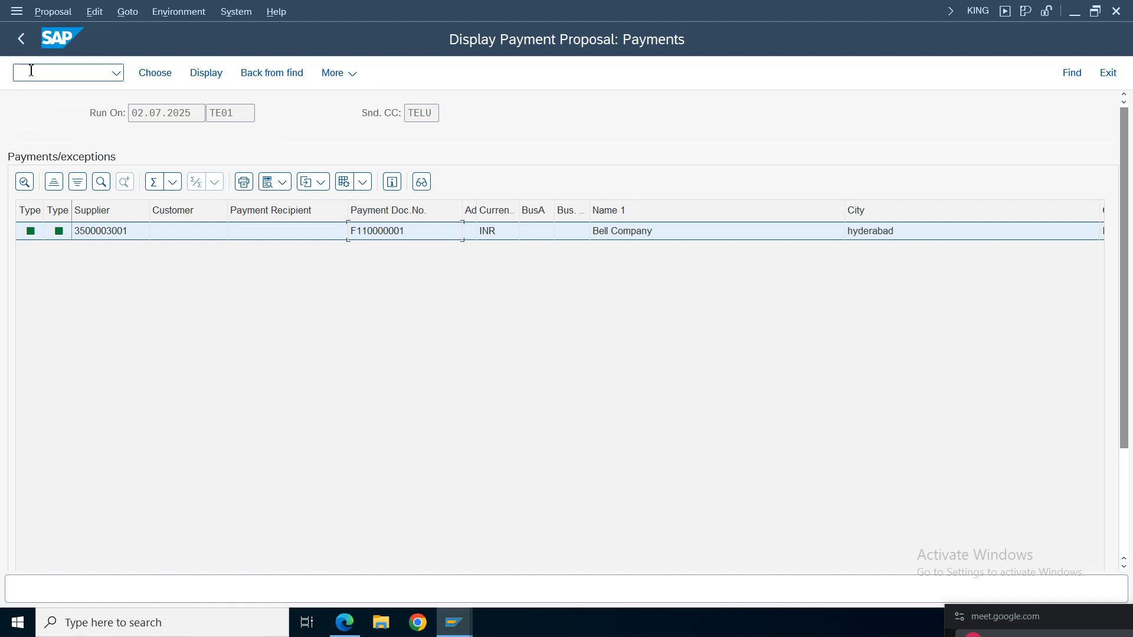
pyautogui.click(21, 38)
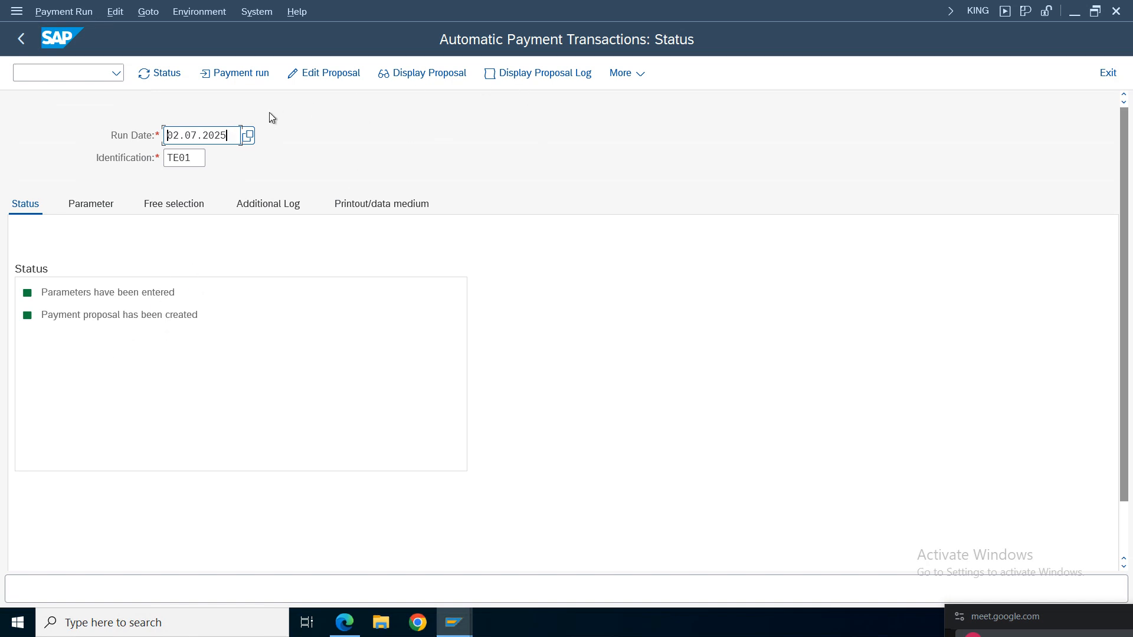
# Step: Schedule the payment run for TE01 to start immediately and refresh the run status
pyautogui.click(223, 79)
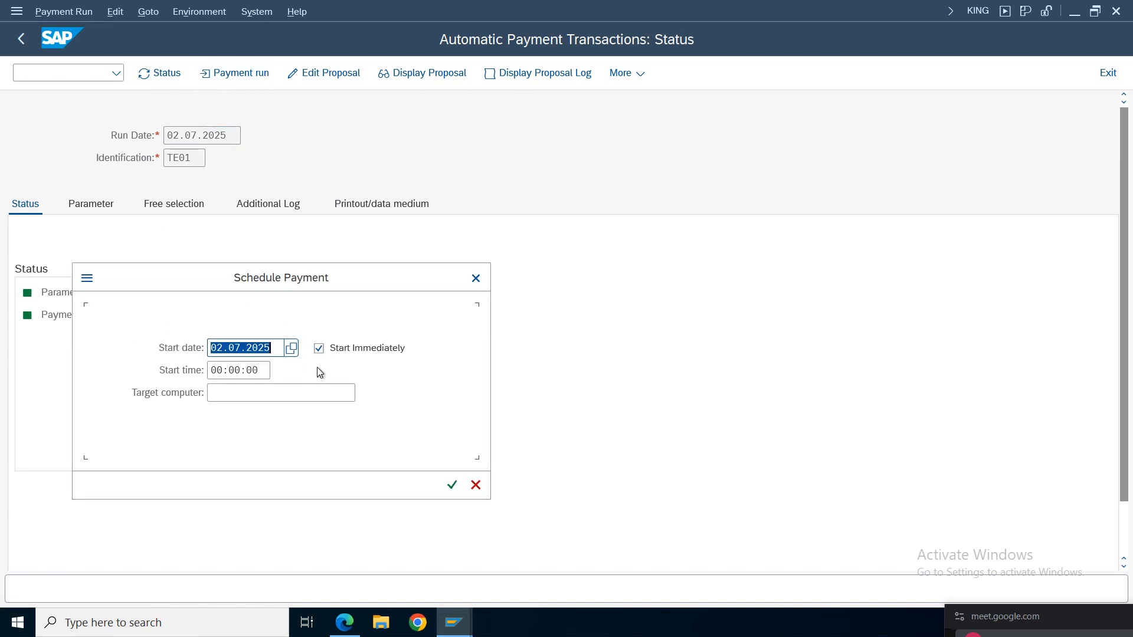
pyautogui.click(453, 486)
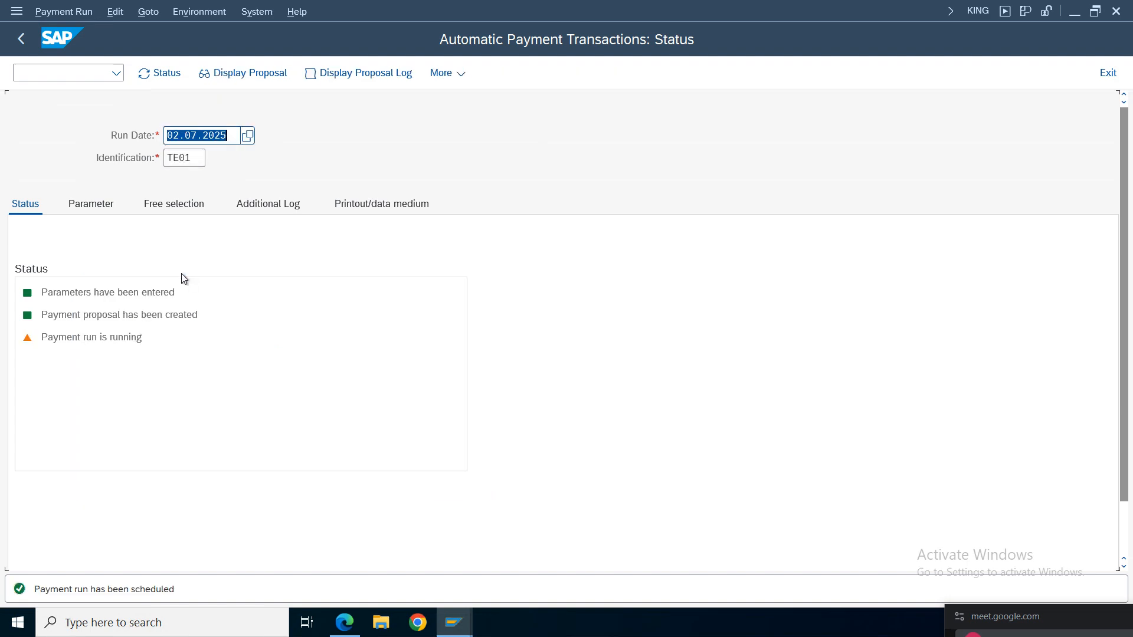
pyautogui.press('Return')
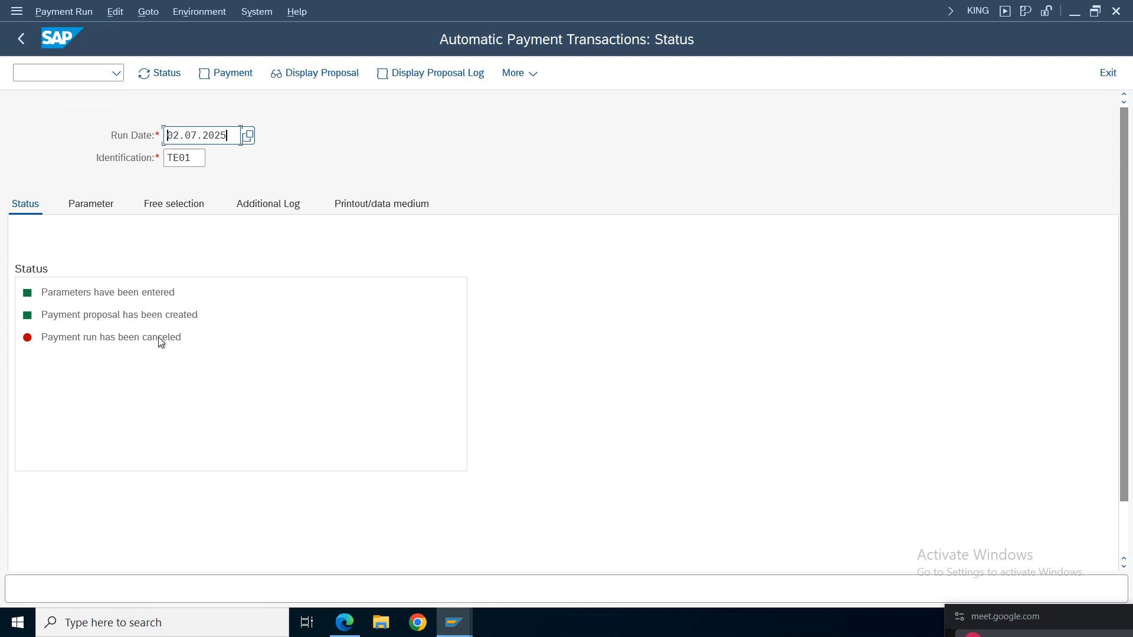
# Step: Examine the proposal log for due date determination, posting currencies, payment method and the posted line items
pyautogui.click(203, 342)
pyautogui.click(431, 74)
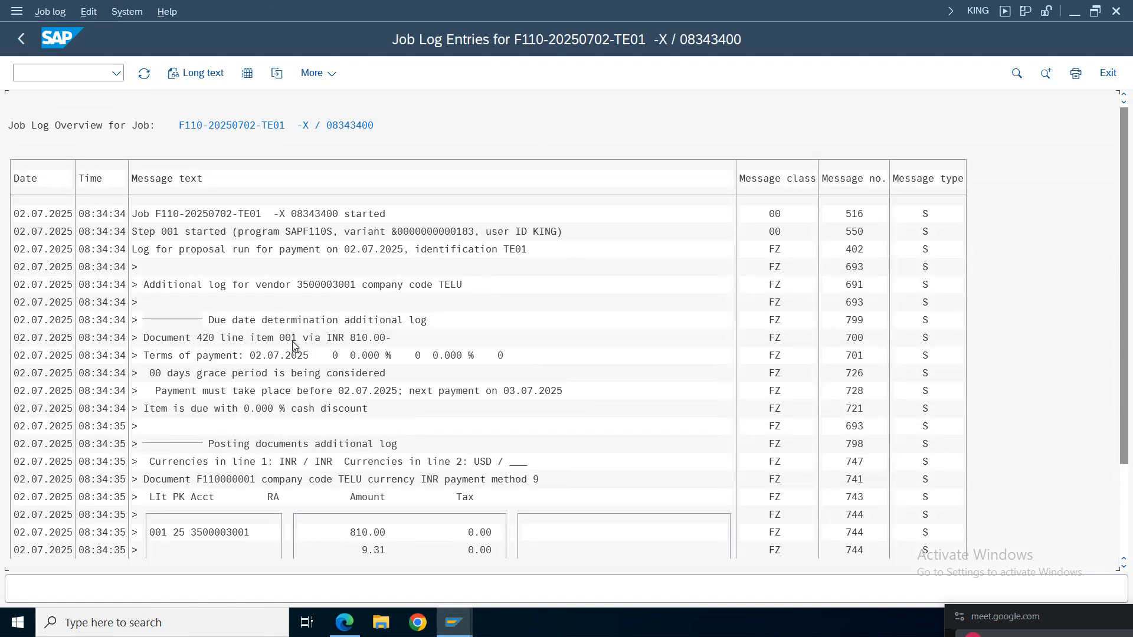
pyautogui.click(275, 352)
pyautogui.click(281, 409)
pyautogui.click(513, 462)
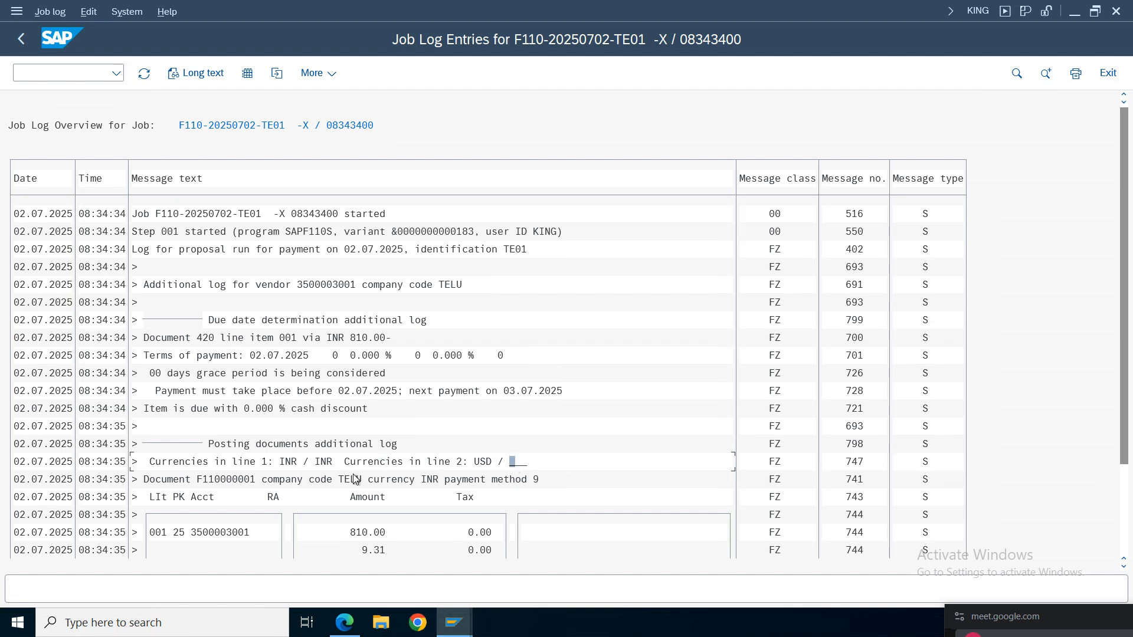
pyautogui.click(182, 463)
pyautogui.click(295, 464)
pyautogui.click(500, 463)
pyautogui.moveTo(1128, 303); pyautogui.dragTo(1128, 322)
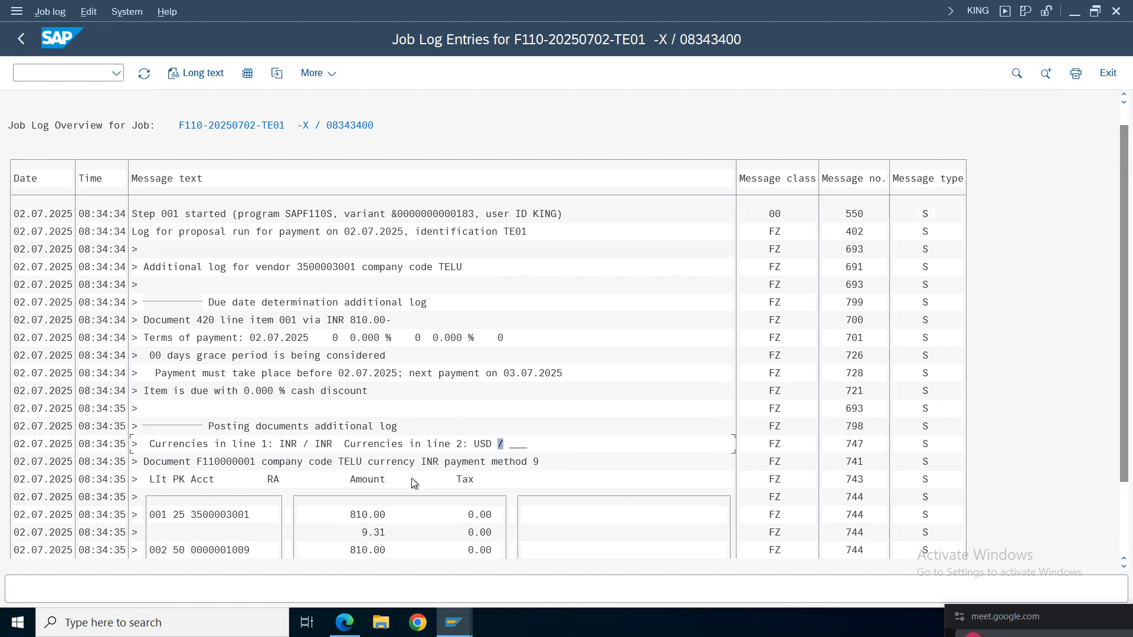
pyautogui.click(188, 461)
pyautogui.click(501, 461)
pyautogui.moveTo(1124, 396); pyautogui.dragTo(1124, 452)
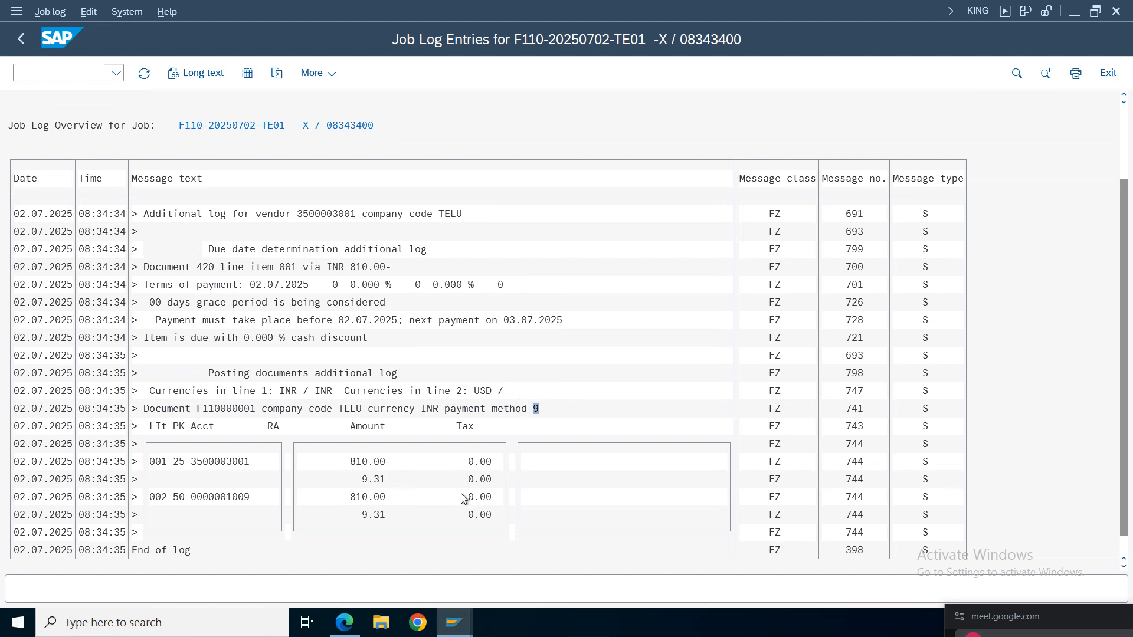
# Step: Leave the payment program customizing in its session and open the outgoing payment posting there, transaction F-53
pyautogui.click(470, 631)
pyautogui.click(455, 622)
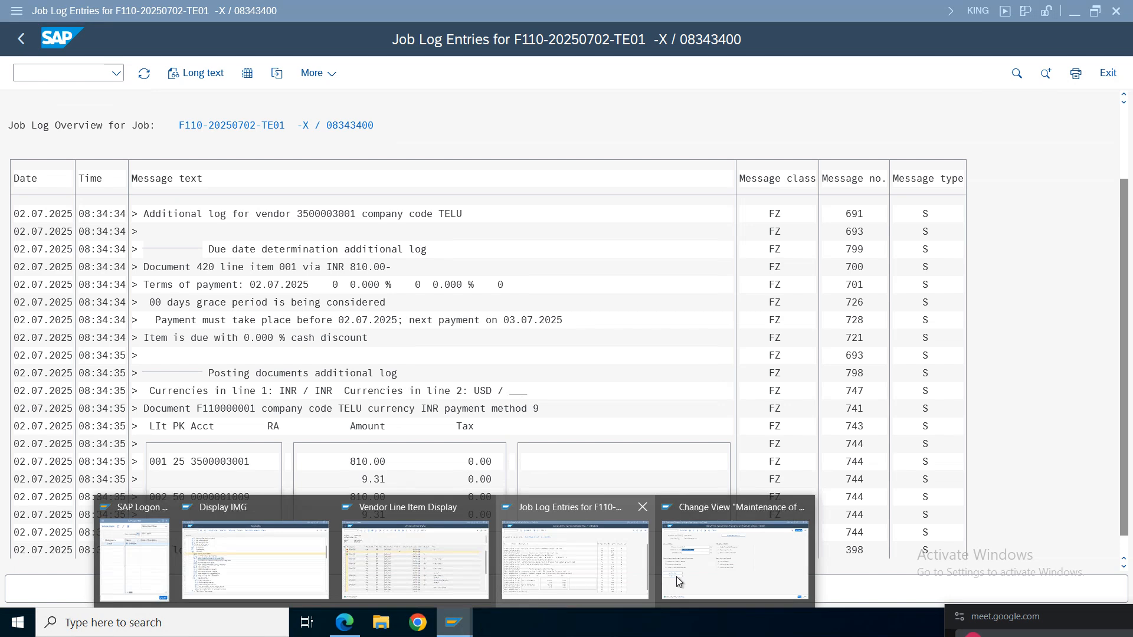
pyautogui.click(737, 571)
pyautogui.click(67, 74)
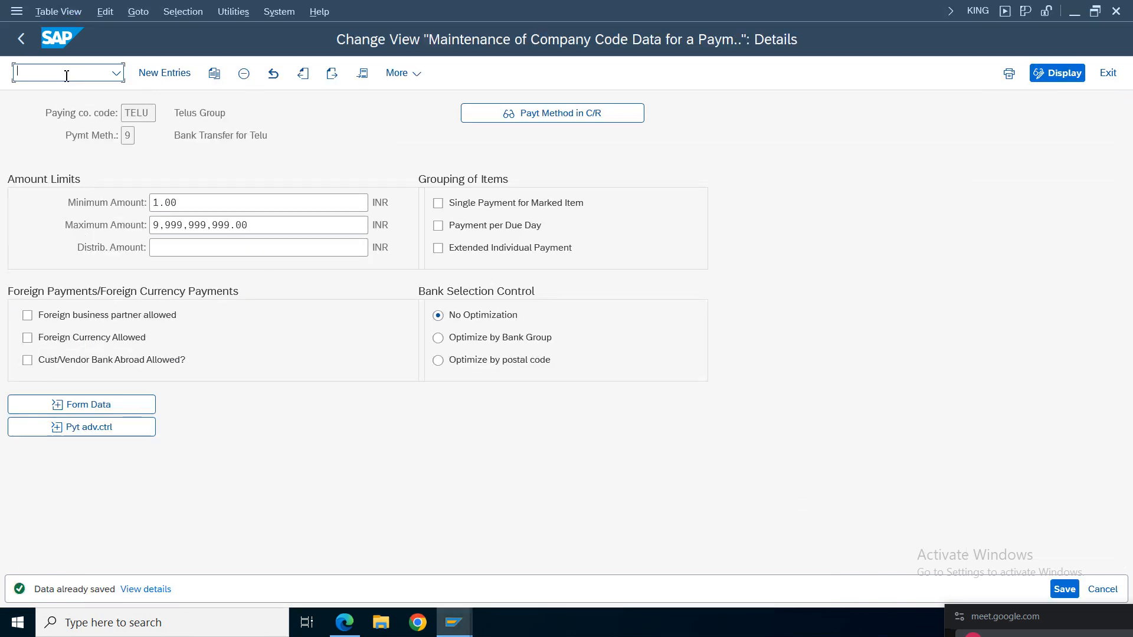
pyautogui.write('/o')
pyautogui.click(1107, 73)
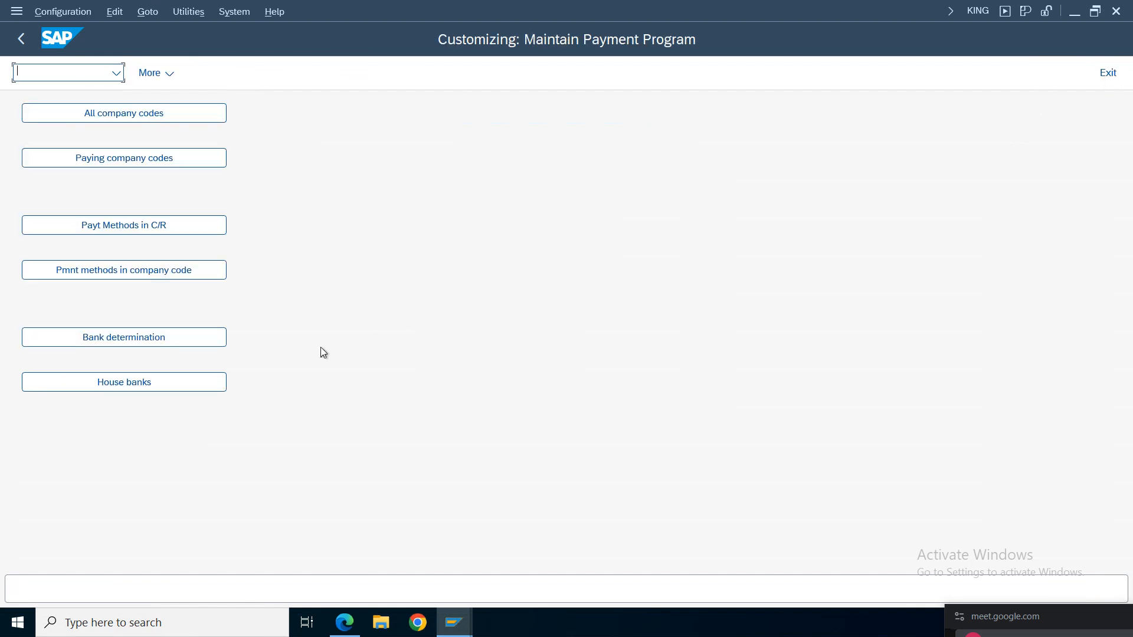
pyautogui.click(1108, 72)
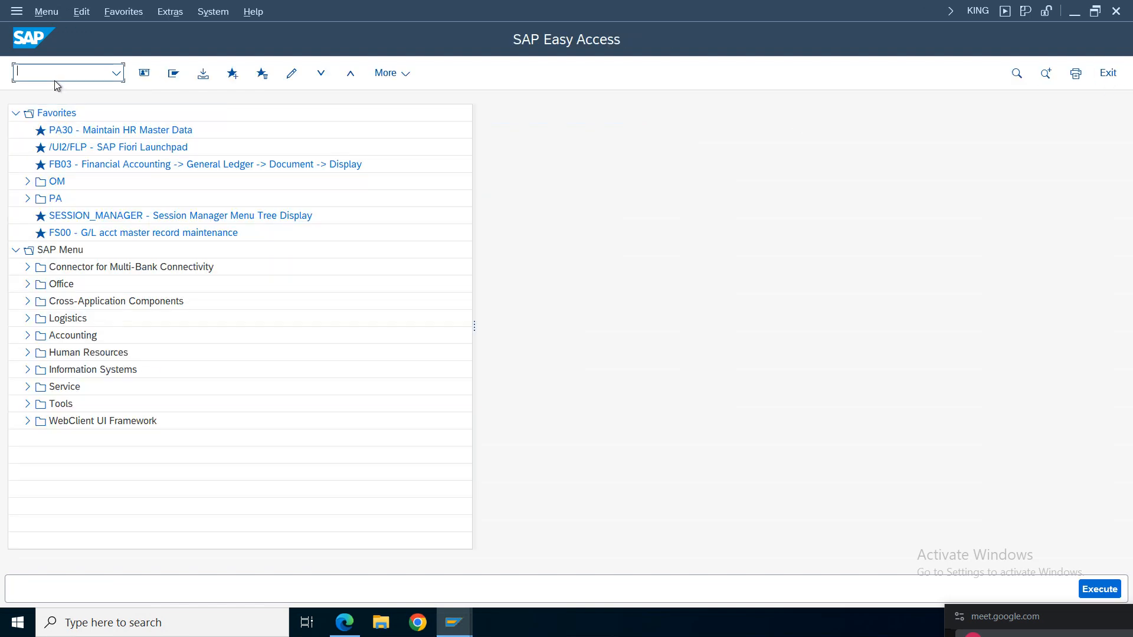
pyautogui.write('f-53')
pyautogui.press('Return')
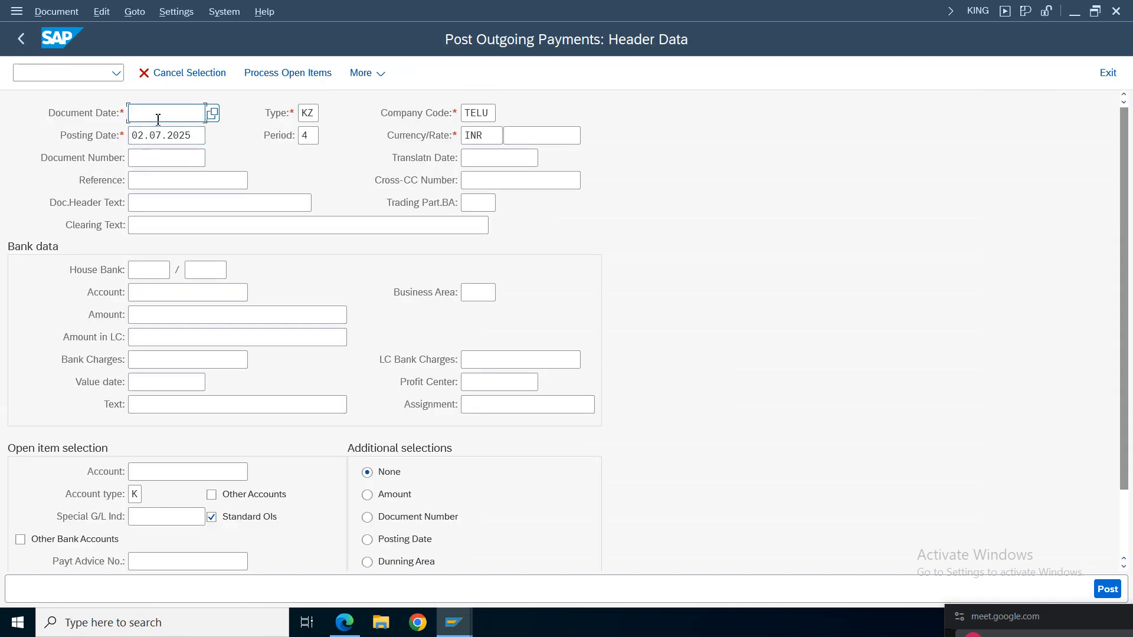
# Step: Set the outgoing payment's document date to 02.07.2025 by copying the posting date
pyautogui.moveTo(196, 135); pyautogui.dragTo(119, 136)
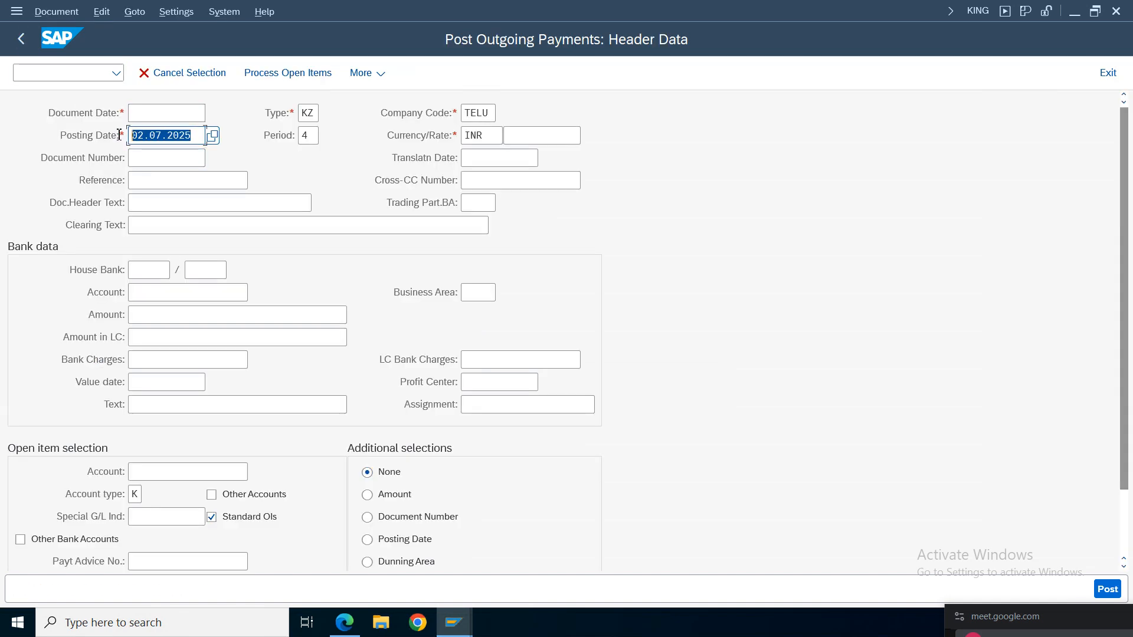
pyautogui.hotkey('ctrl', 'c')
pyautogui.click(169, 112)
pyautogui.hotkey('ctrl', 'v')
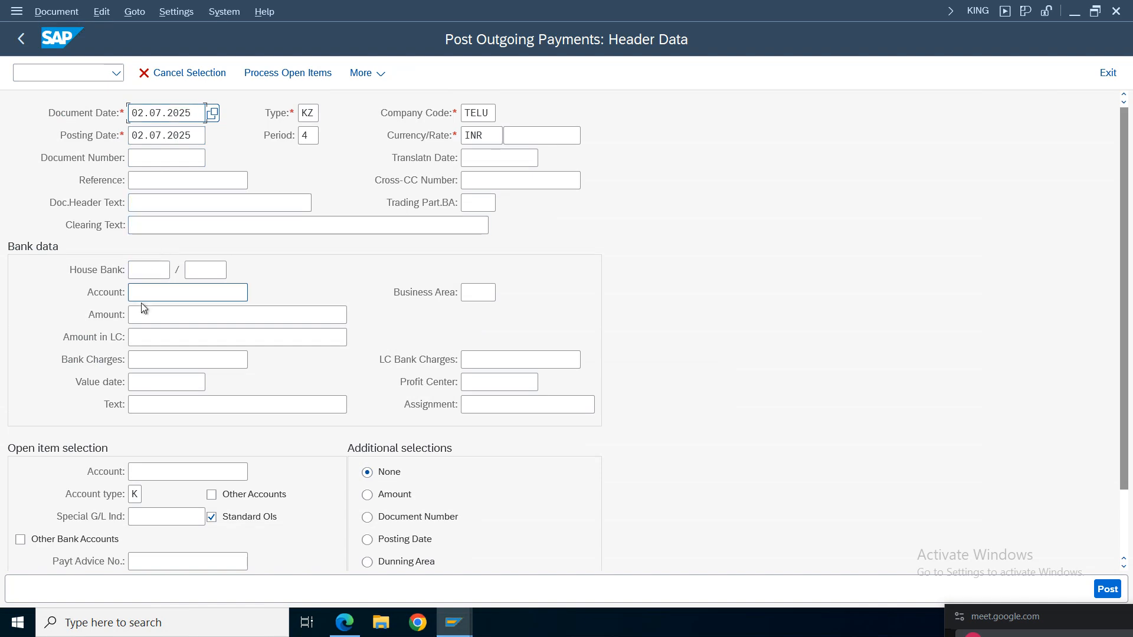
# Step: Enter the G/L account number in the outgoing payment's bank data
pyautogui.click(140, 295)
pyautogui.press('BackSpace')
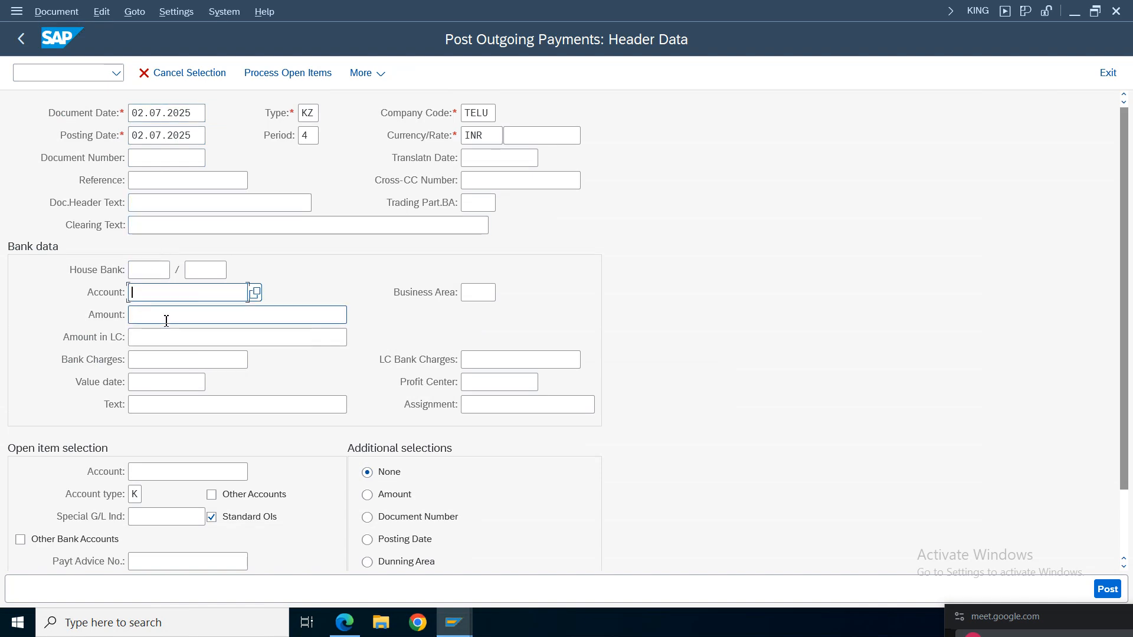
pyautogui.click(258, 294)
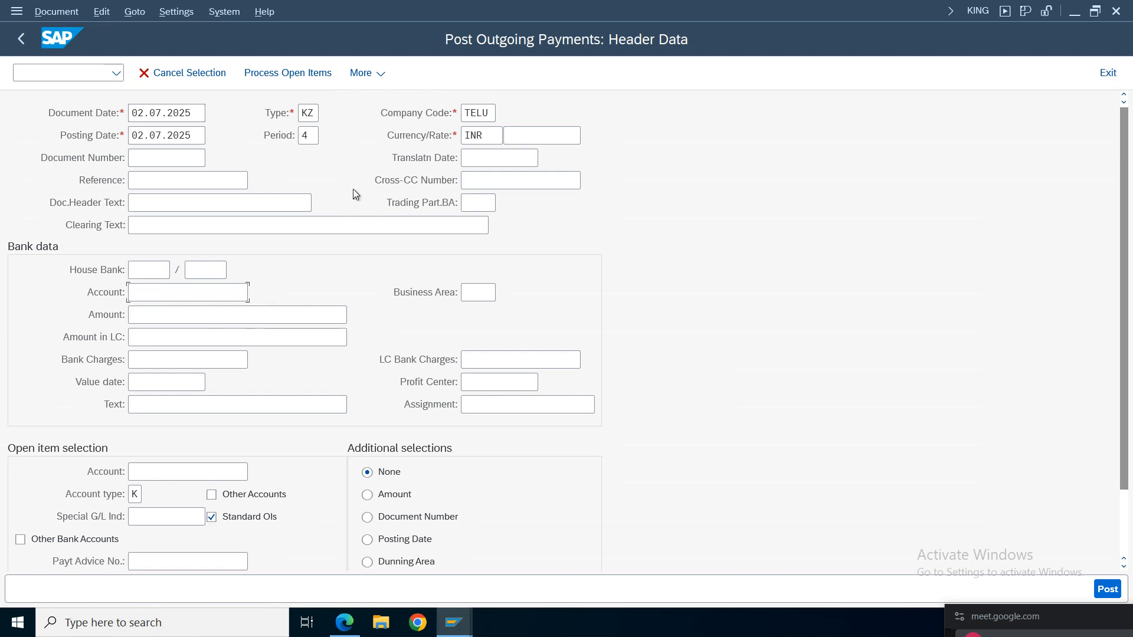
pyautogui.click(1117, 195)
pyautogui.click(151, 295)
pyautogui.write('100')
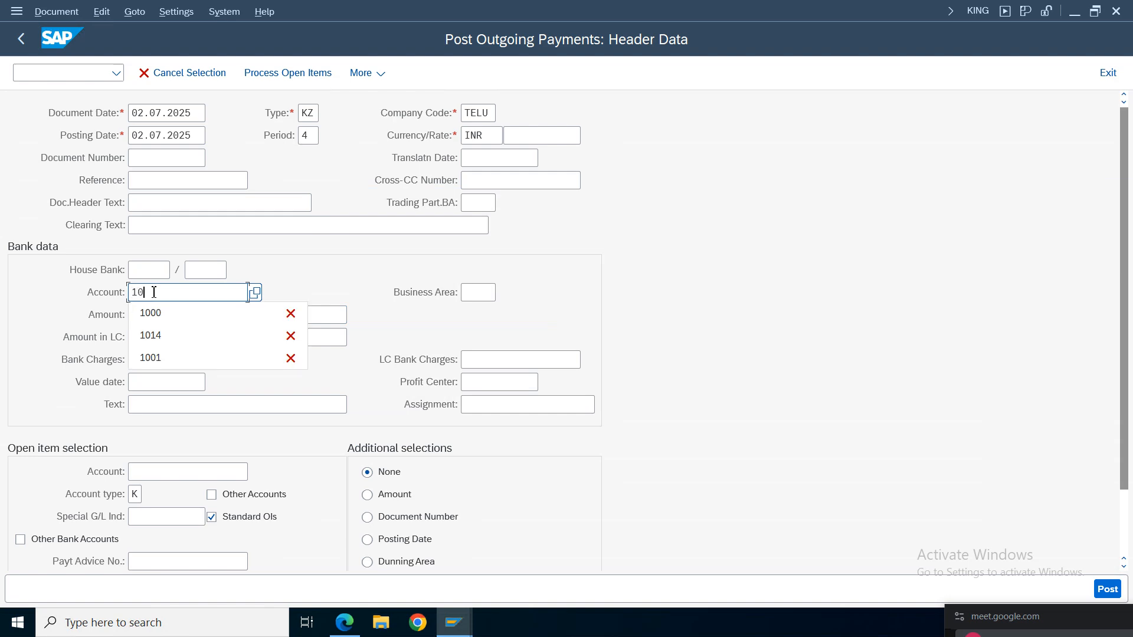
pyautogui.click(168, 313)
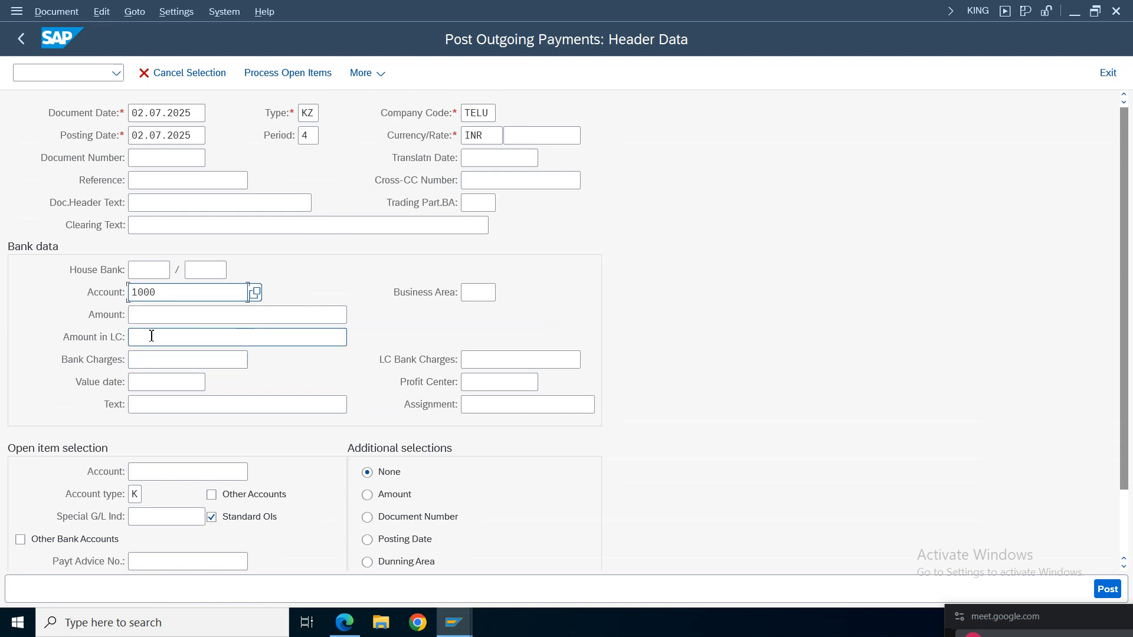
# Step: Set the payment amount to 890 and the bank item text to "vendor inv"
pyautogui.click(157, 317)
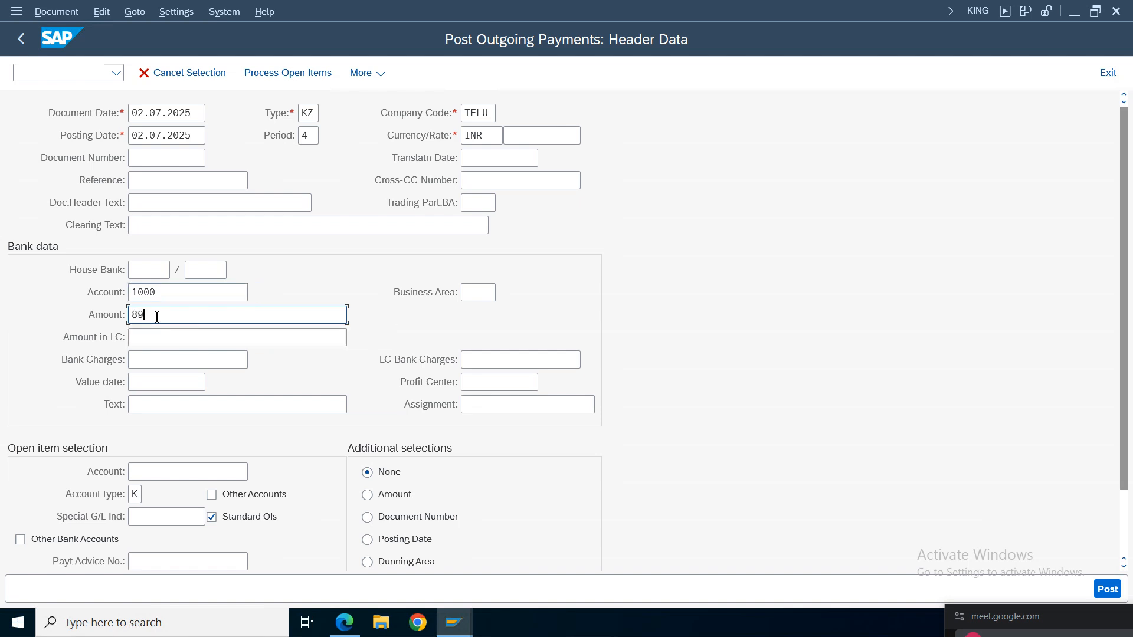
pyautogui.write('890')
pyautogui.click(147, 405)
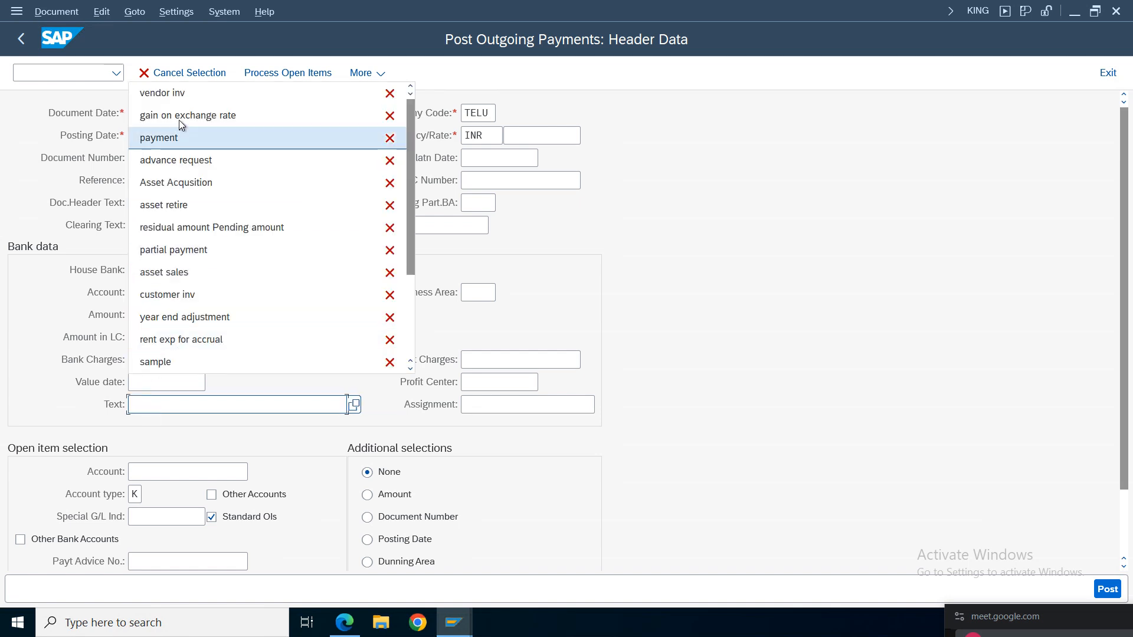
pyautogui.click(165, 95)
# Step: Look up the TELU supplier Bell Company and enter its vendor account in the open item selection
pyautogui.click(157, 471)
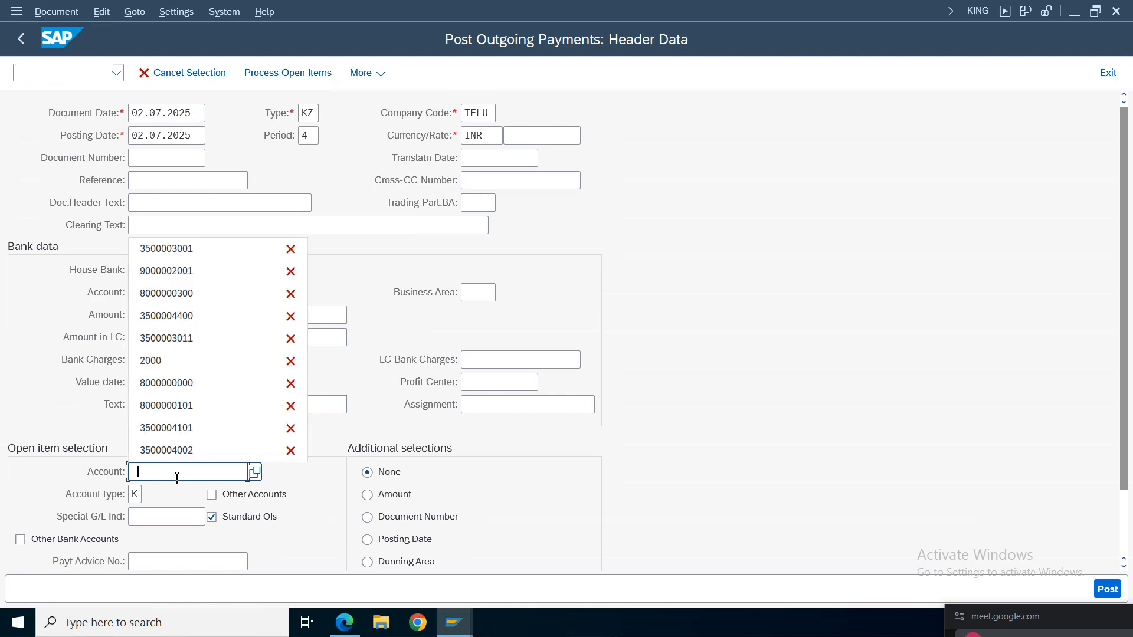
pyautogui.click(255, 473)
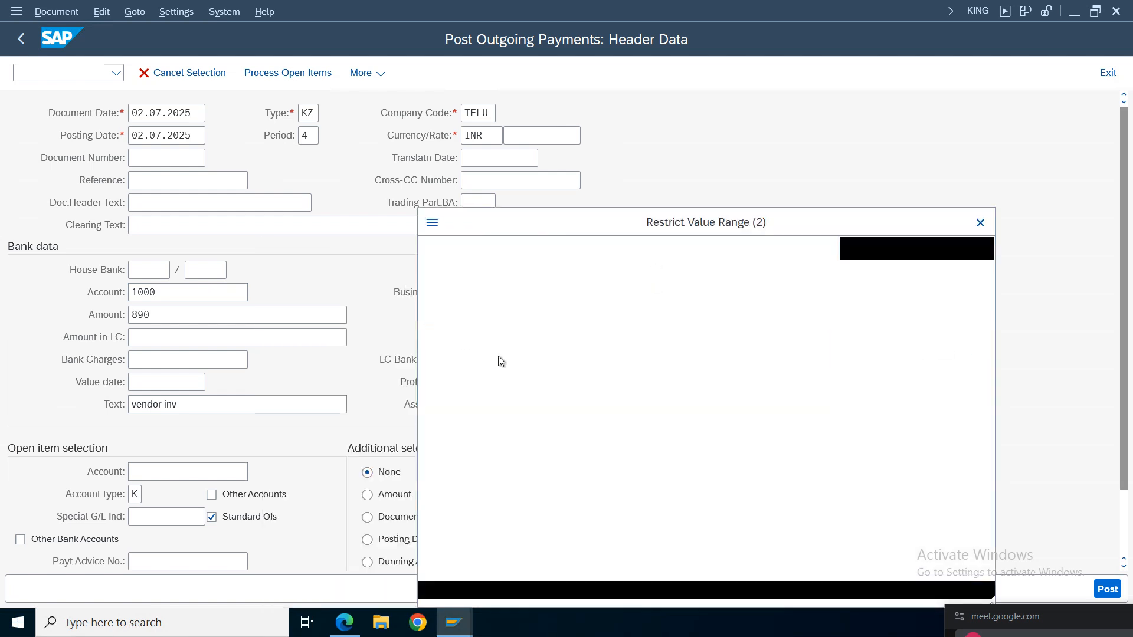
pyautogui.press('Return')
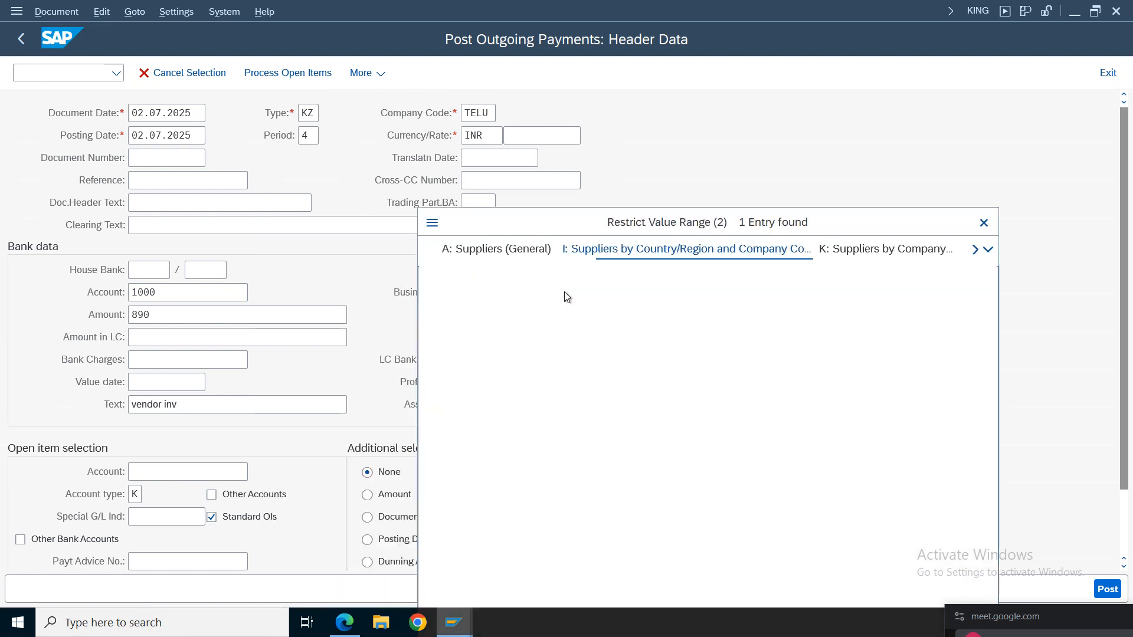
pyautogui.doubleClick(608, 128)
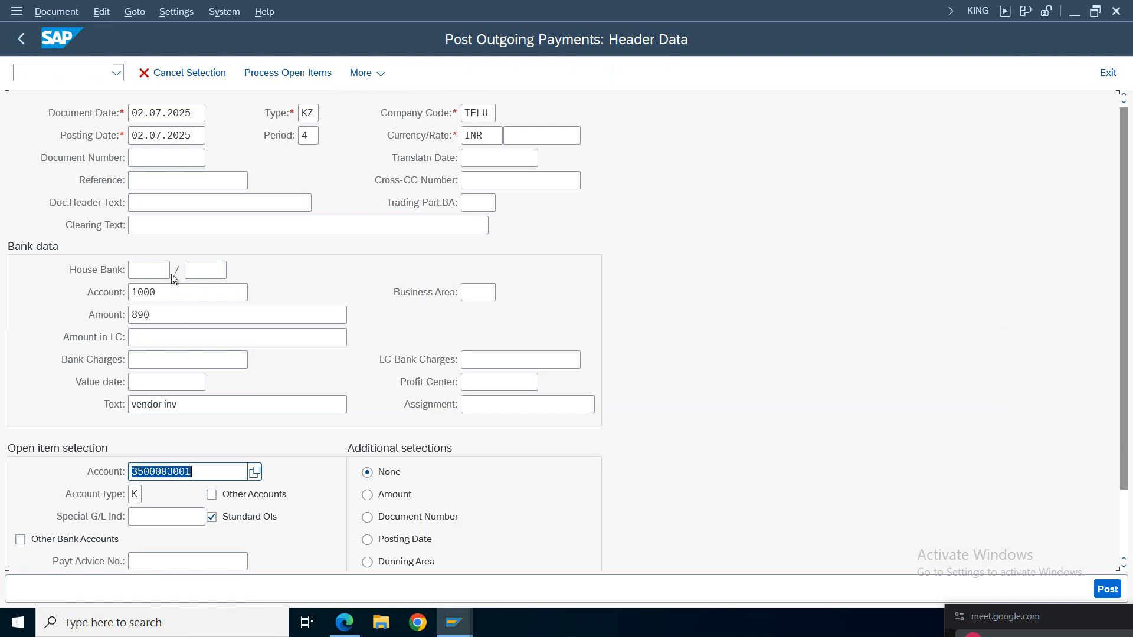
# Step: Set the document header text to "payment" and try to process the vendor's open items
pyautogui.click(154, 205)
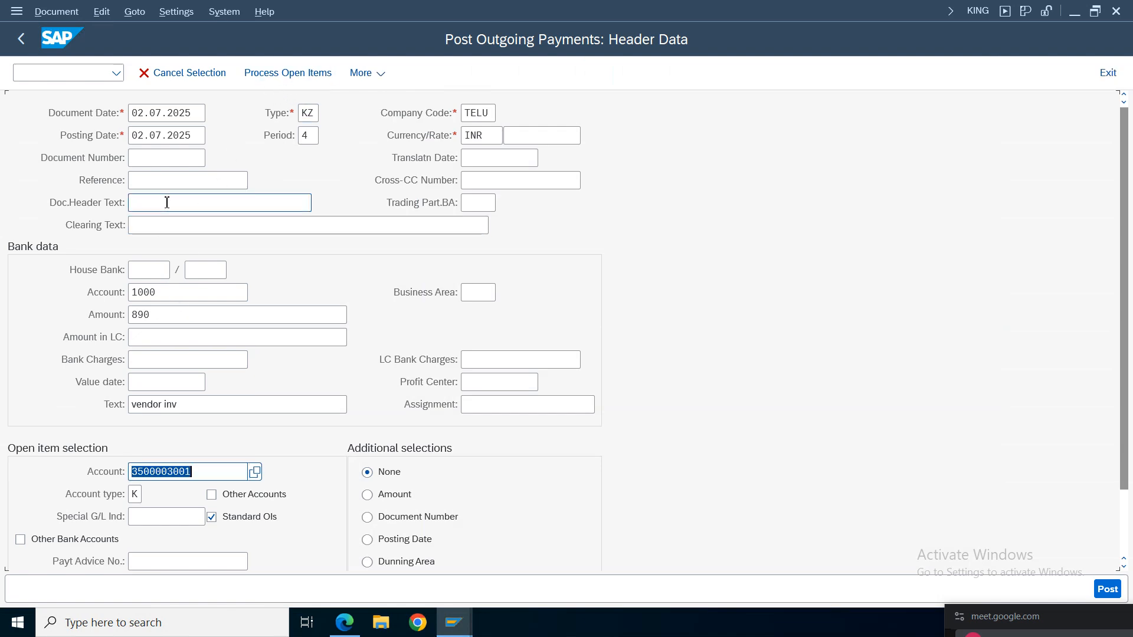
pyautogui.click(154, 224)
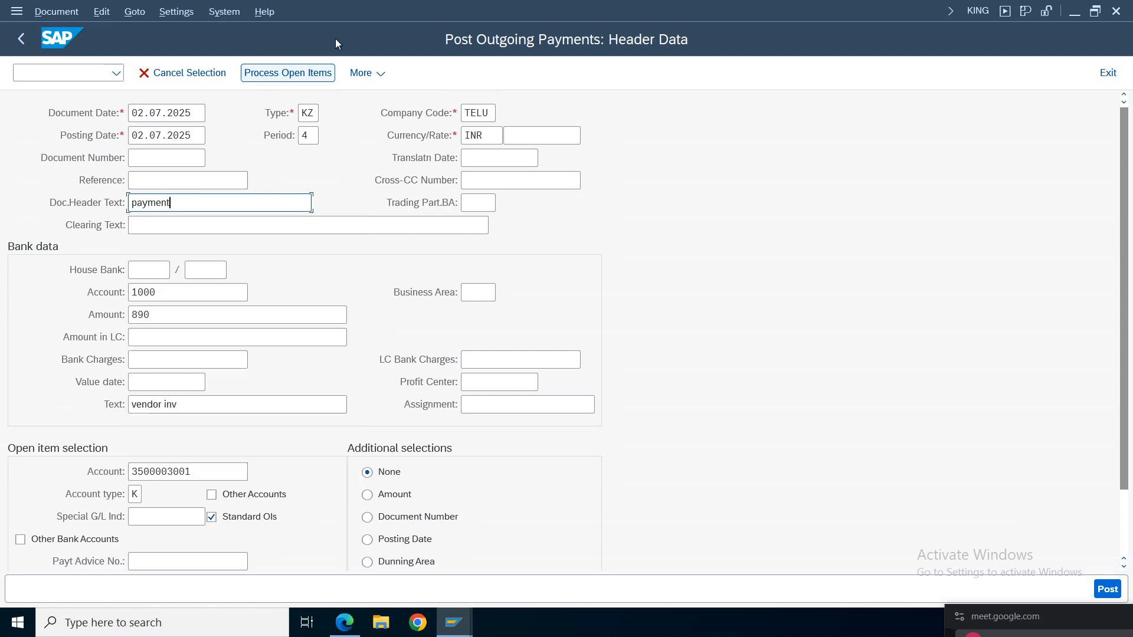
pyautogui.press('Return')
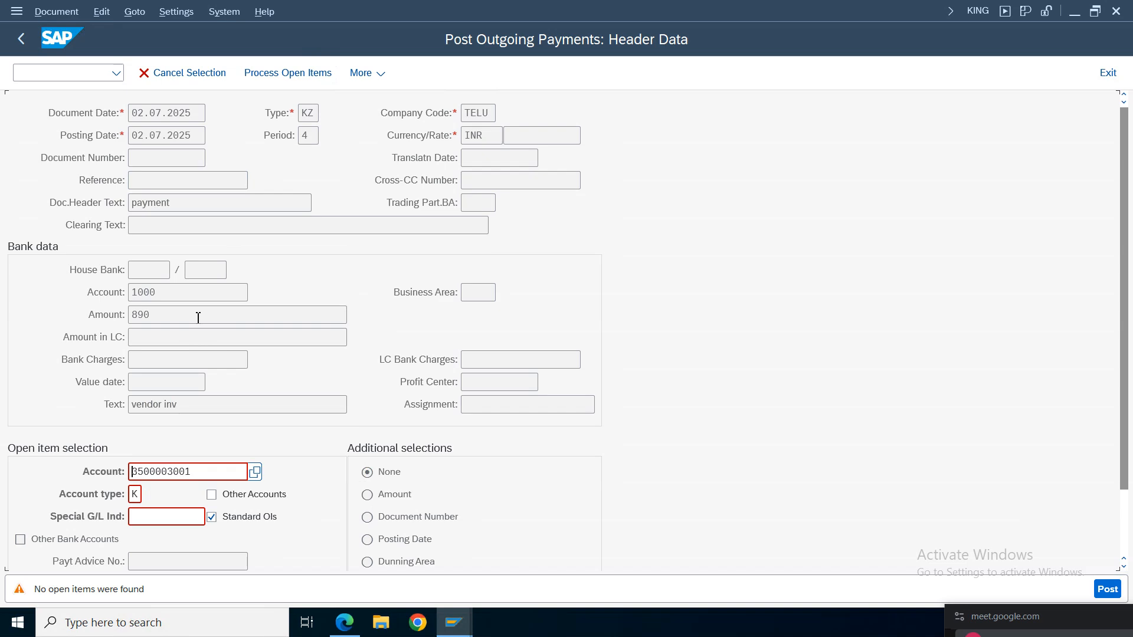
# Step: Reselect the Bell Company vendor account for TELU in the open item selection and try to post the payment
pyautogui.click(479, 112)
pyautogui.click(212, 470)
pyautogui.press('F4')
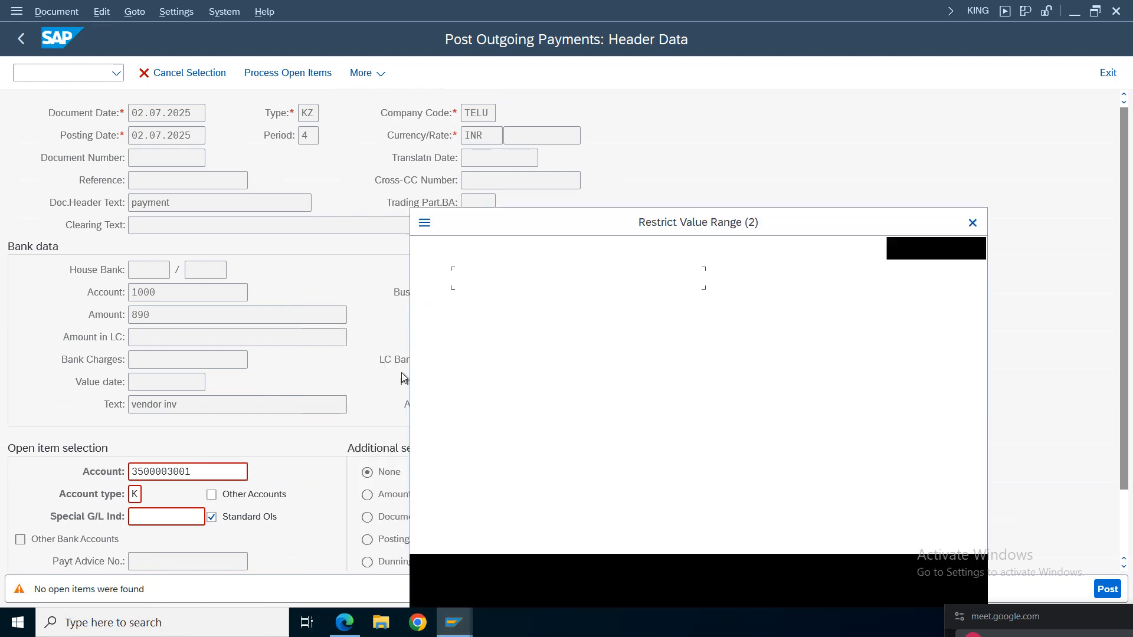
pyautogui.press('Return')
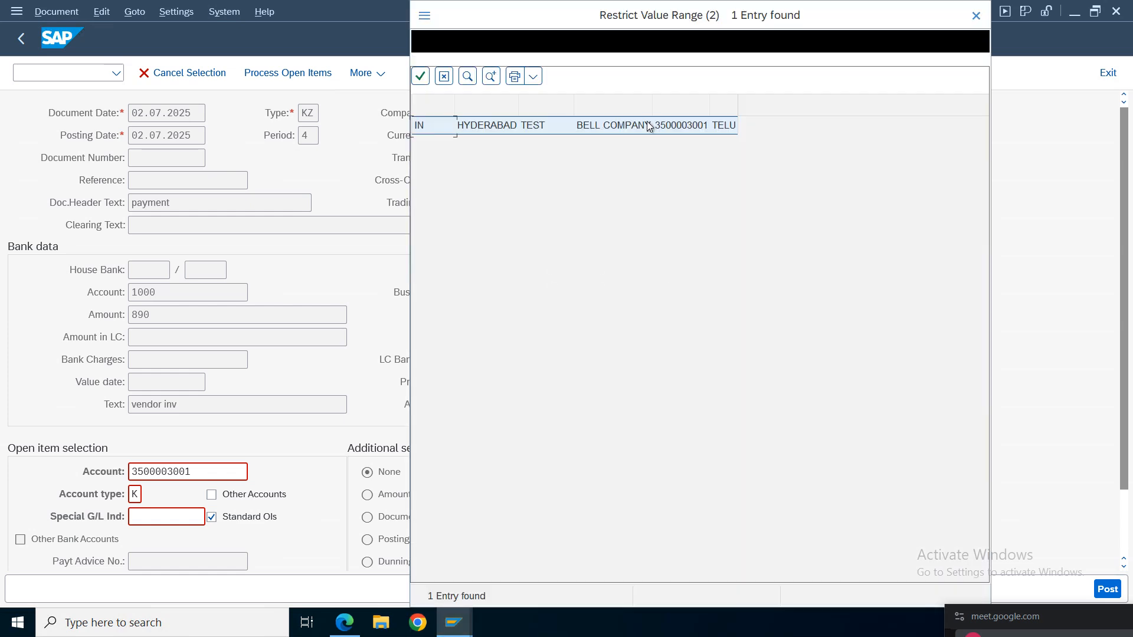
pyautogui.doubleClick(649, 126)
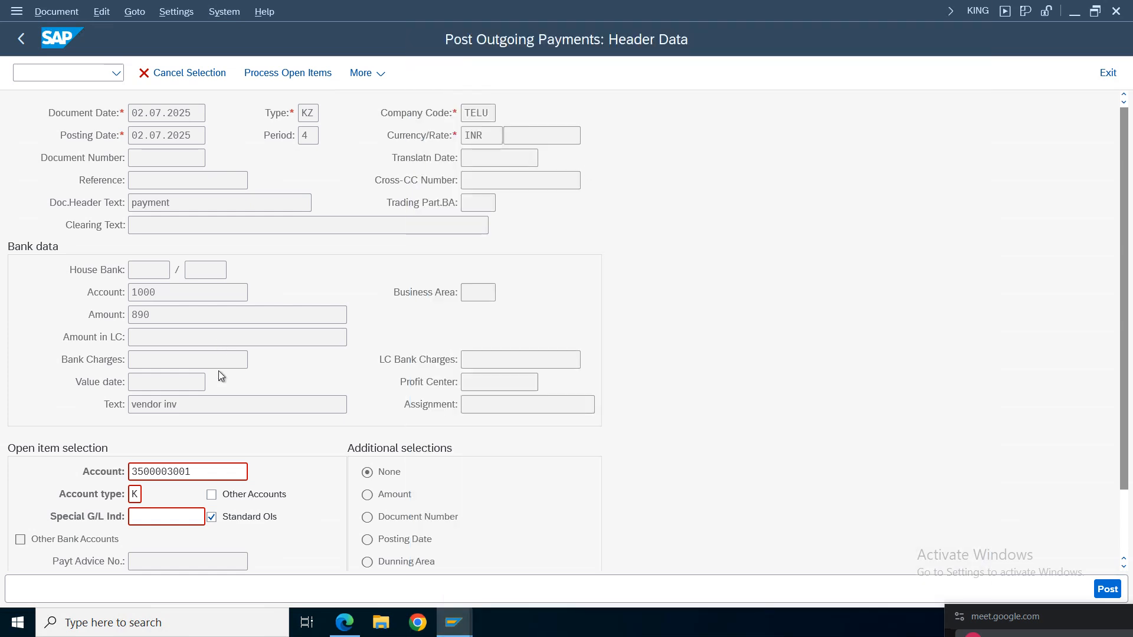
pyautogui.click(480, 113)
pyautogui.click(1111, 590)
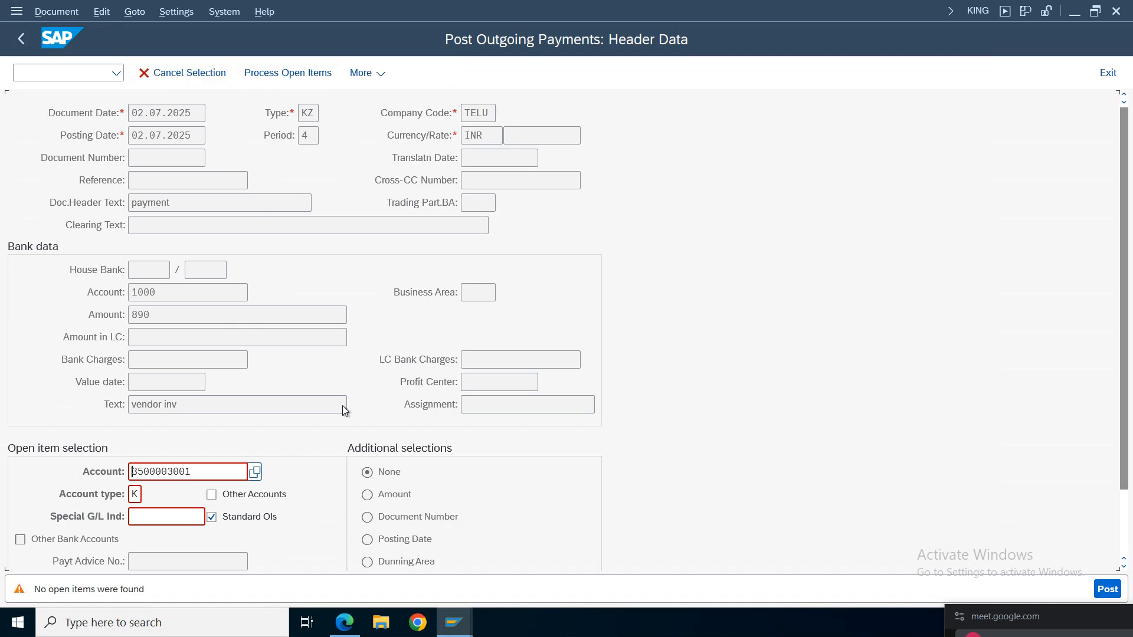
# Step: Display all line items of Bell Company in the vendor line item session, check the open invoice's amount, and return to the outgoing payment
pyautogui.click(450, 631)
pyautogui.click(405, 558)
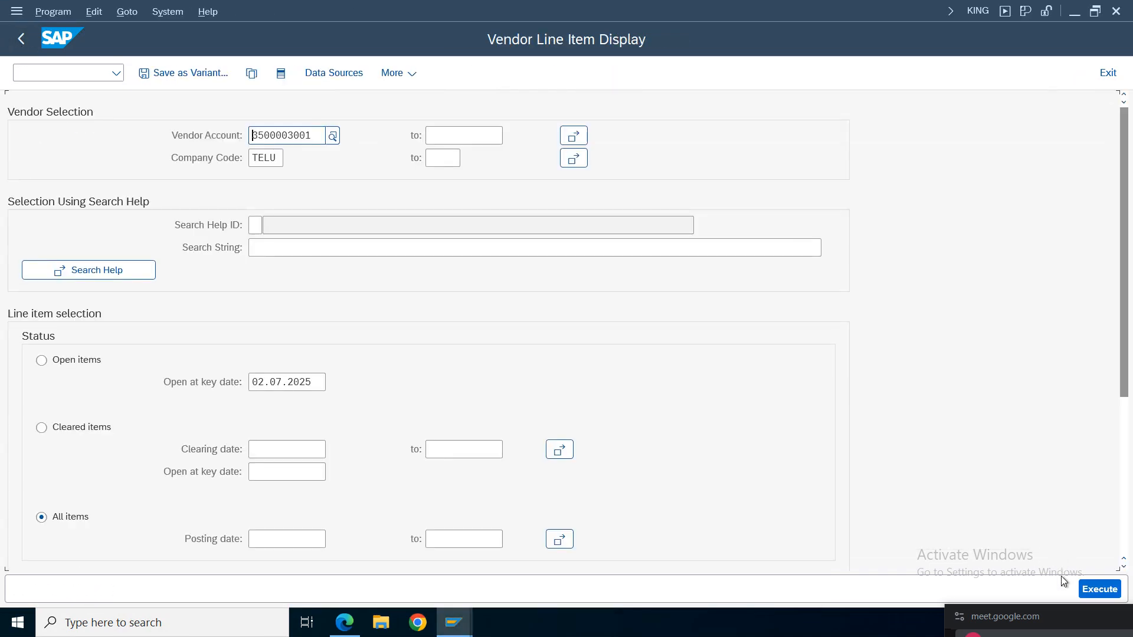
pyautogui.click(1090, 588)
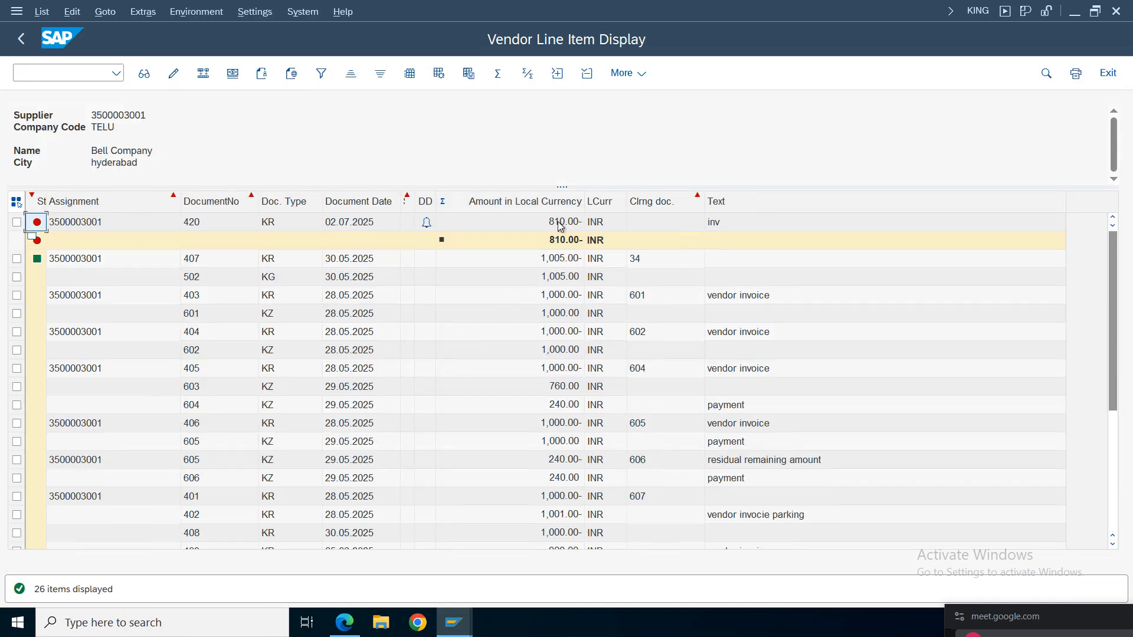
pyautogui.click(560, 222)
pyautogui.moveTo(453, 622)
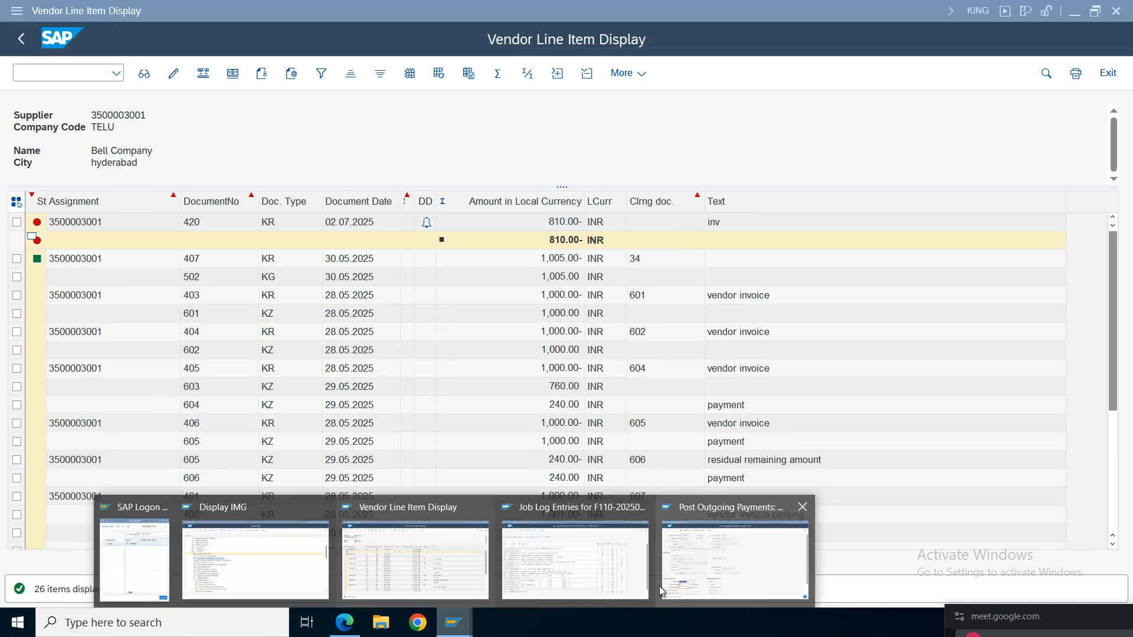
pyautogui.click(697, 563)
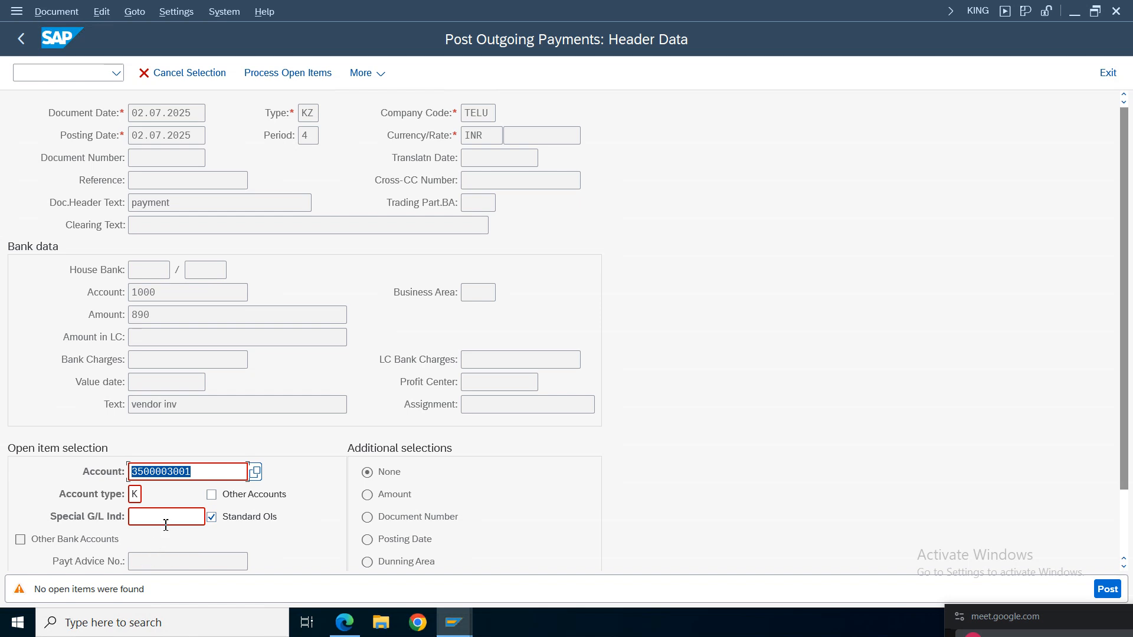
# Step: Discard the outgoing payment entry and restart transaction F-53 with a blank header
pyautogui.click(1107, 72)
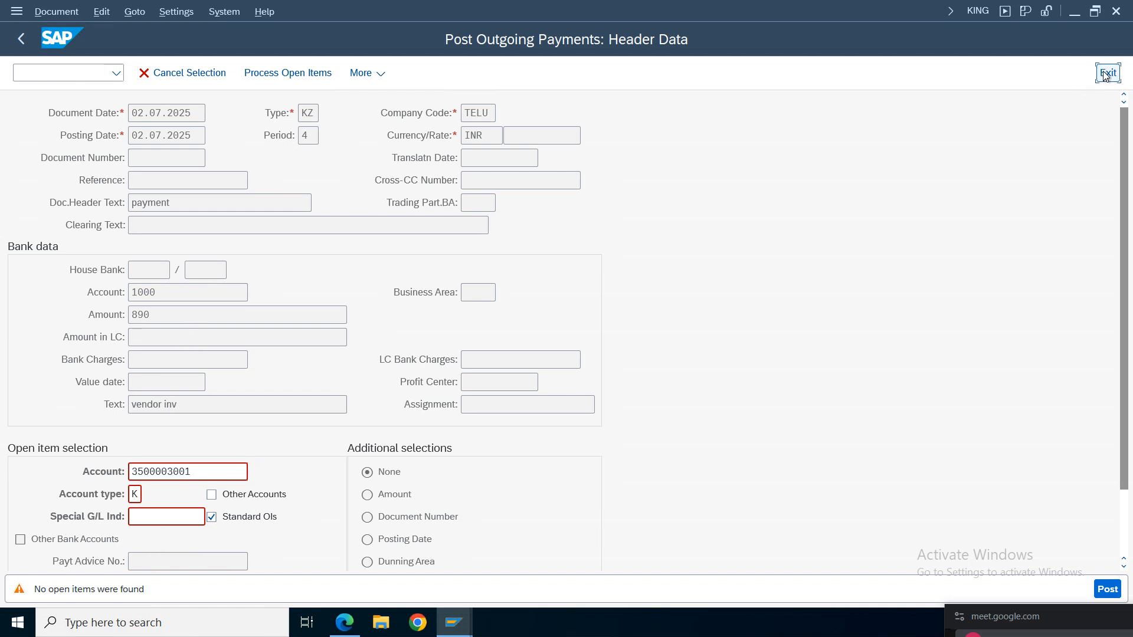
pyautogui.press('Return')
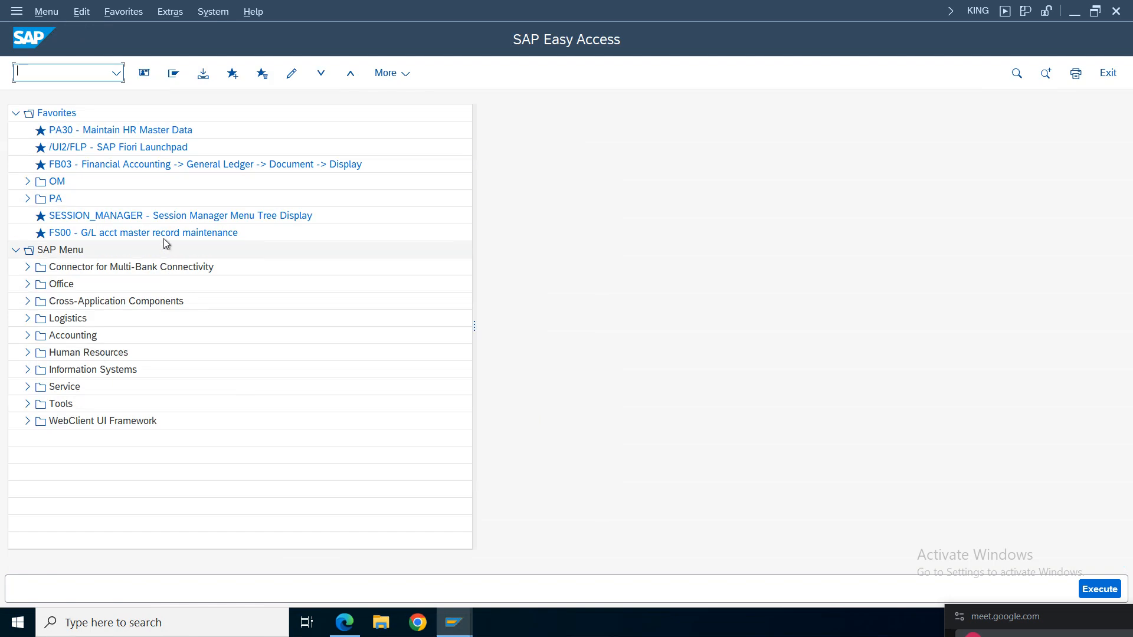
pyautogui.click(116, 72)
pyautogui.click(19, 95)
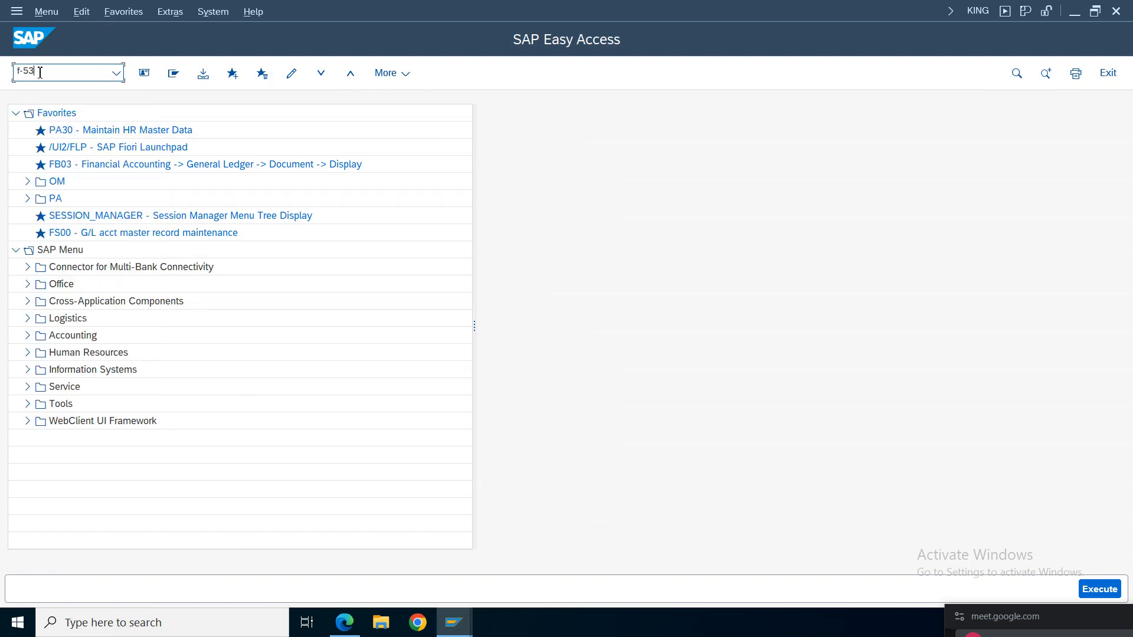
pyautogui.press('Return')
# Step: Set the document date to 02.07.2025 and the reference to "payment"
pyautogui.press('BackSpace')
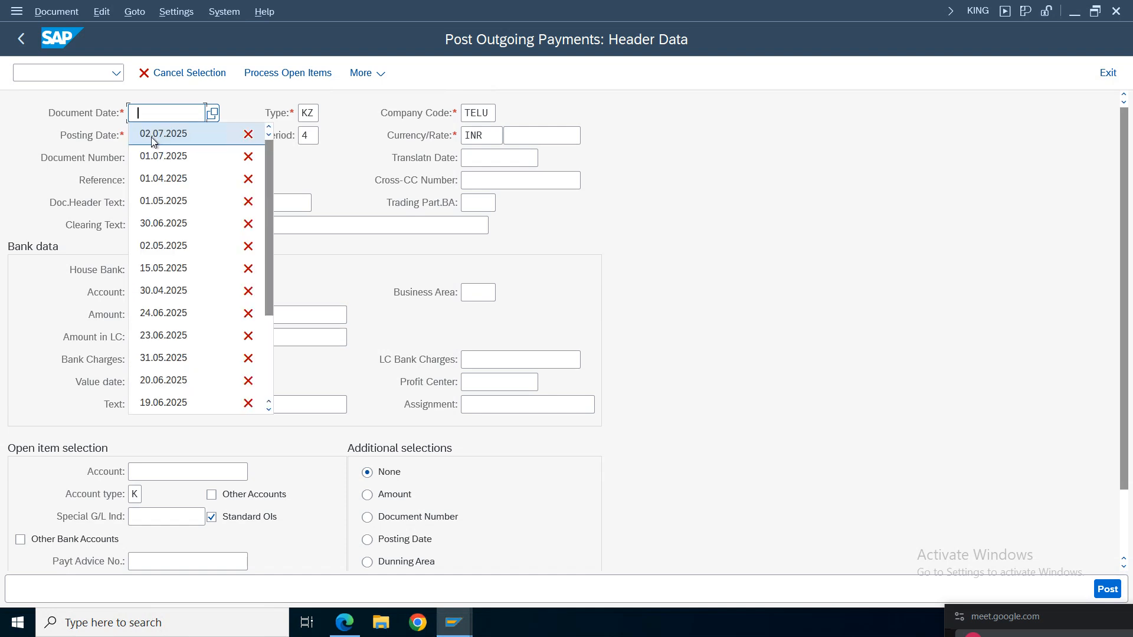
pyautogui.click(151, 138)
pyautogui.click(150, 181)
pyautogui.press('BackSpace')
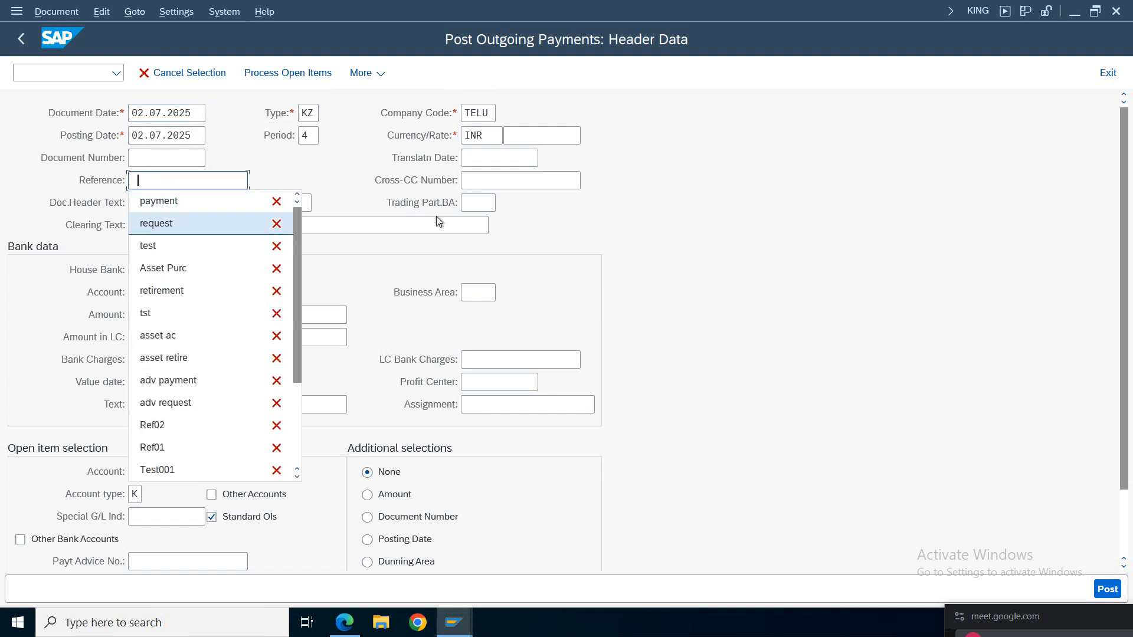
pyautogui.click(189, 200)
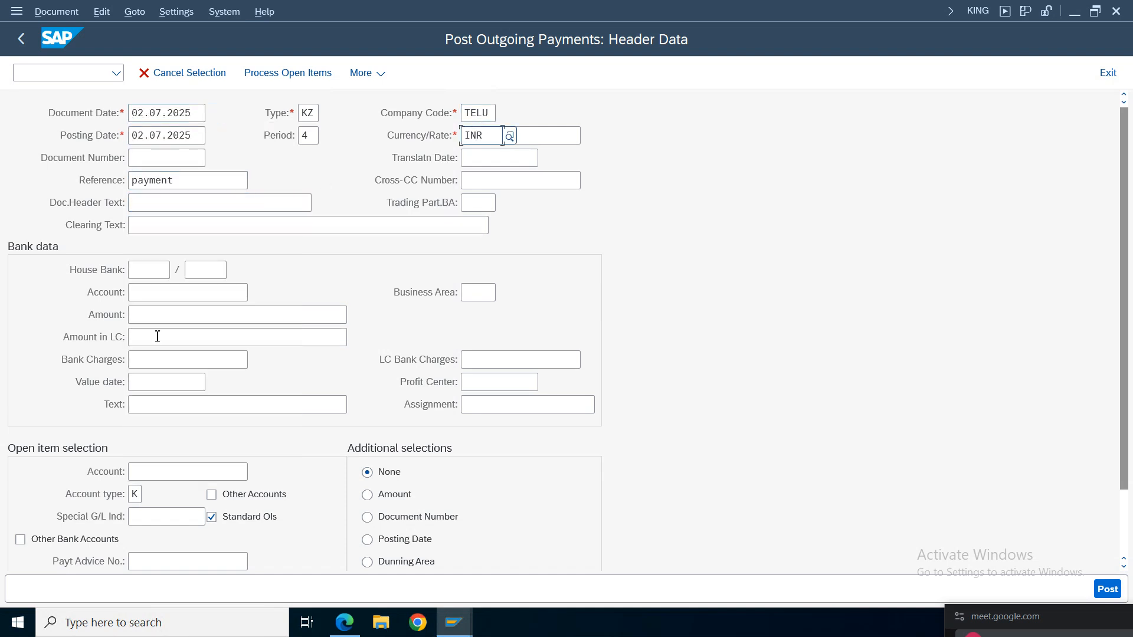
# Step: Enter the G/L account number in the bank data and set the amount to 890
pyautogui.click(142, 293)
pyautogui.press('BackSpace')
pyautogui.click(152, 317)
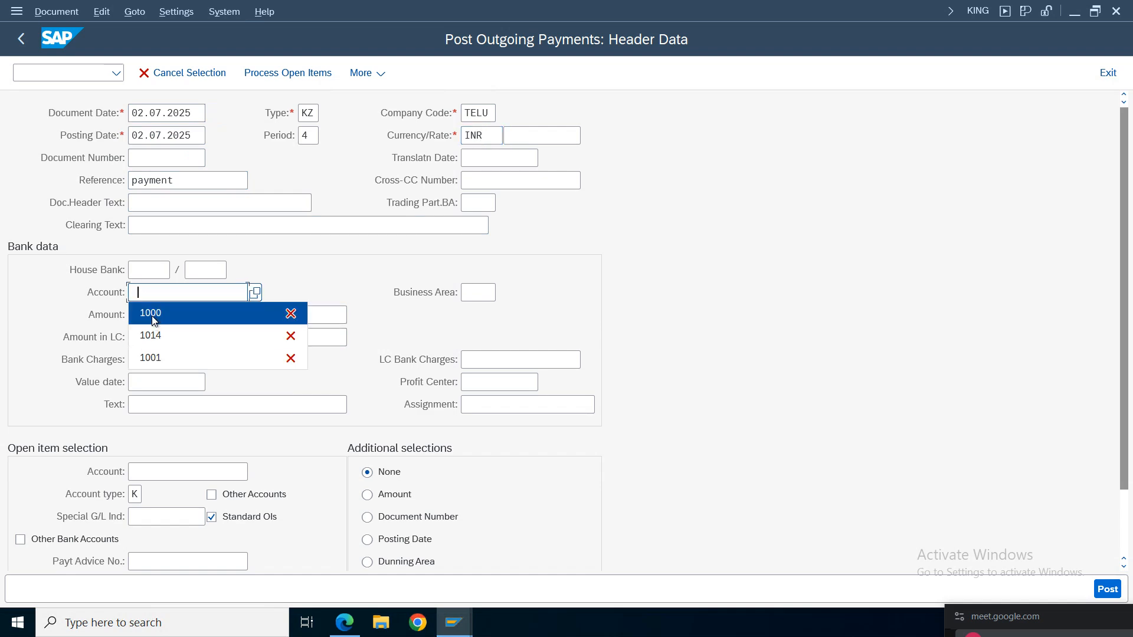
pyautogui.click(151, 315)
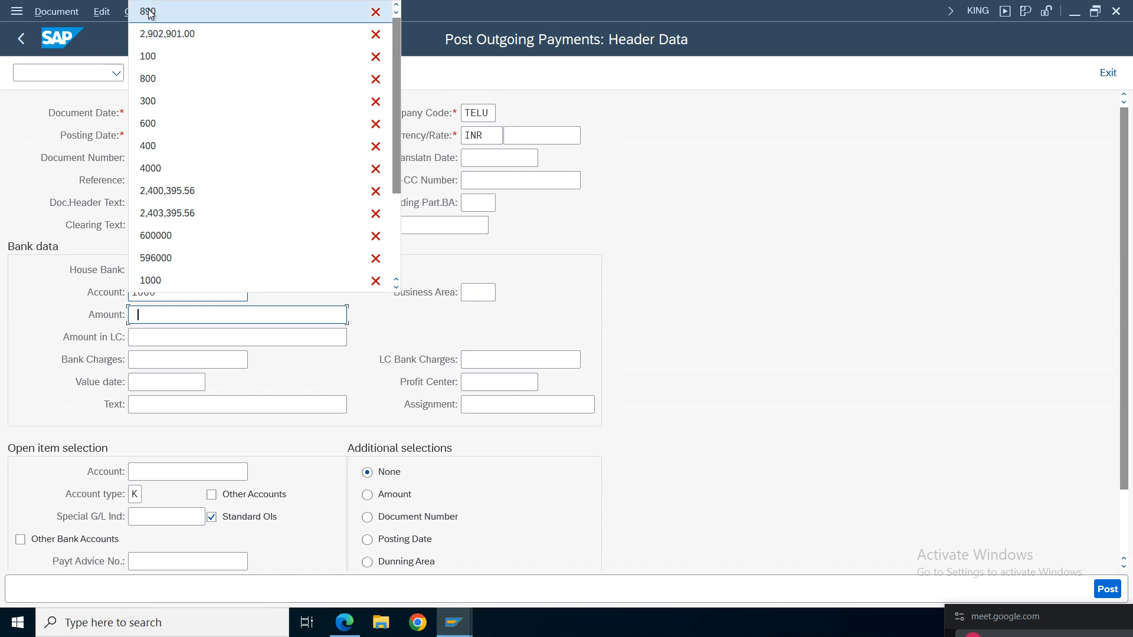
pyautogui.press('BackSpace')
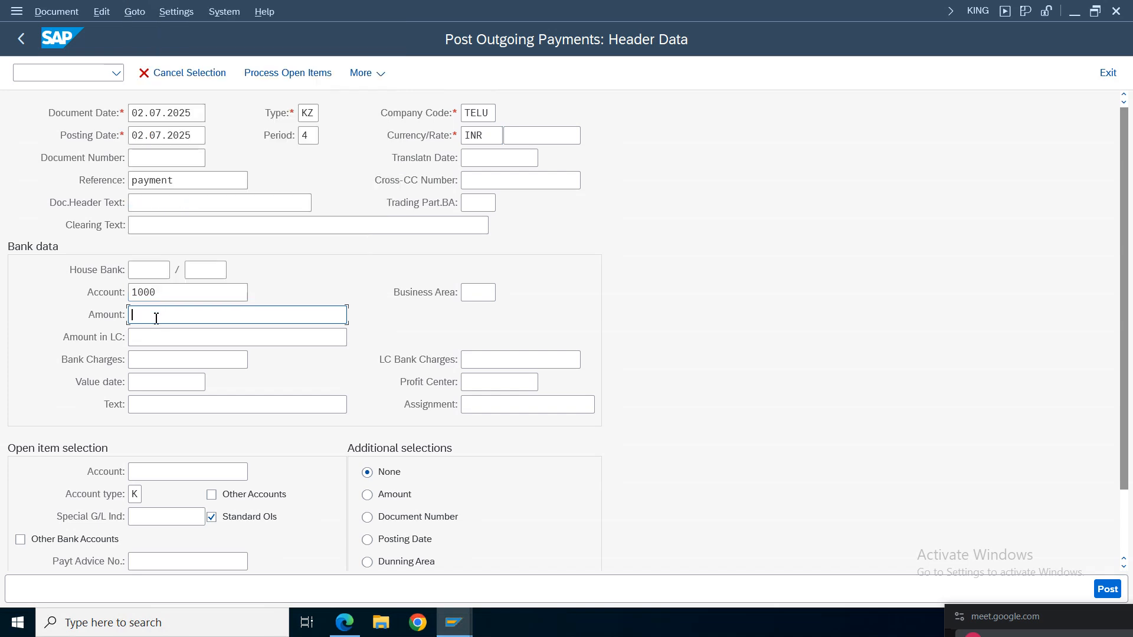
pyautogui.click(154, 14)
# Step: Set the bank item text to "vendor inv" and enter Bell Company's vendor account in the open item selection
pyautogui.click(155, 405)
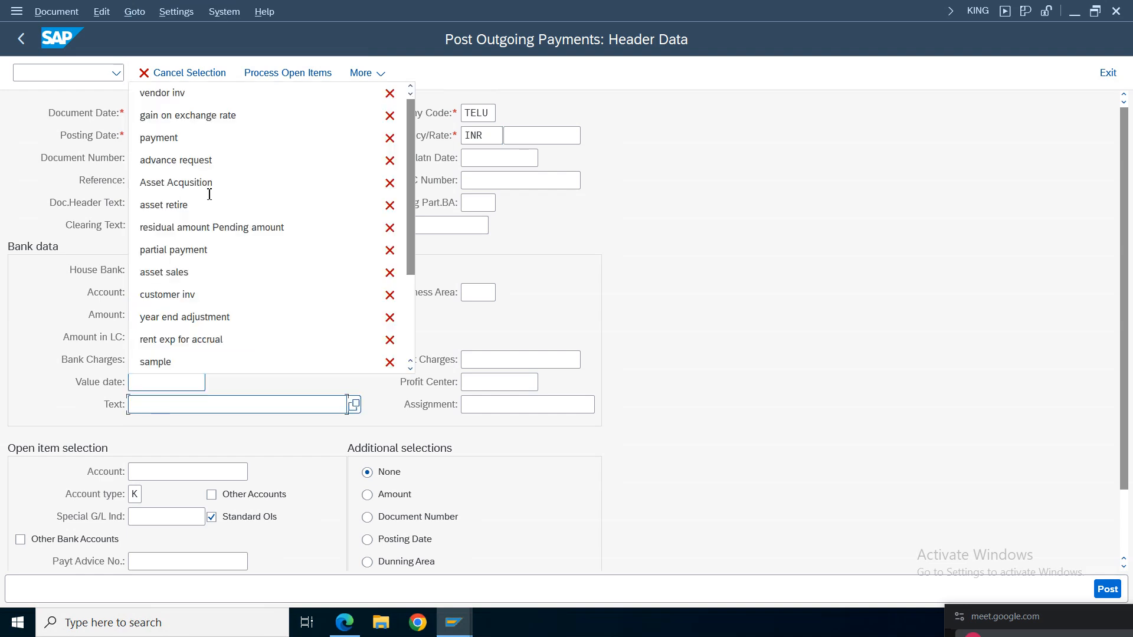
pyautogui.click(151, 94)
pyautogui.click(154, 471)
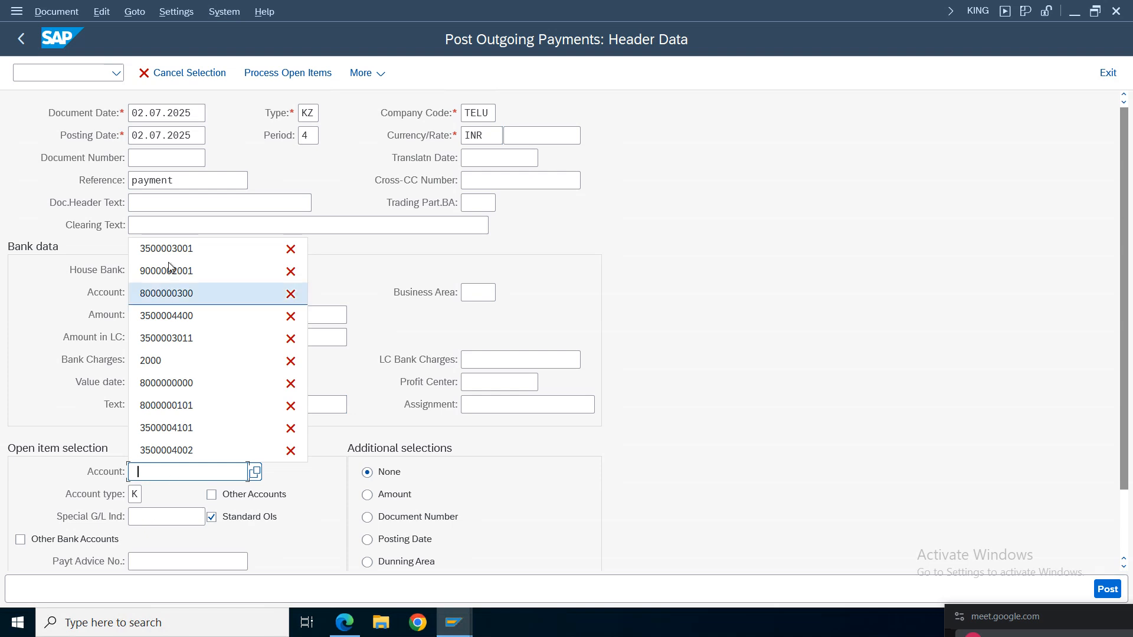
pyautogui.click(165, 250)
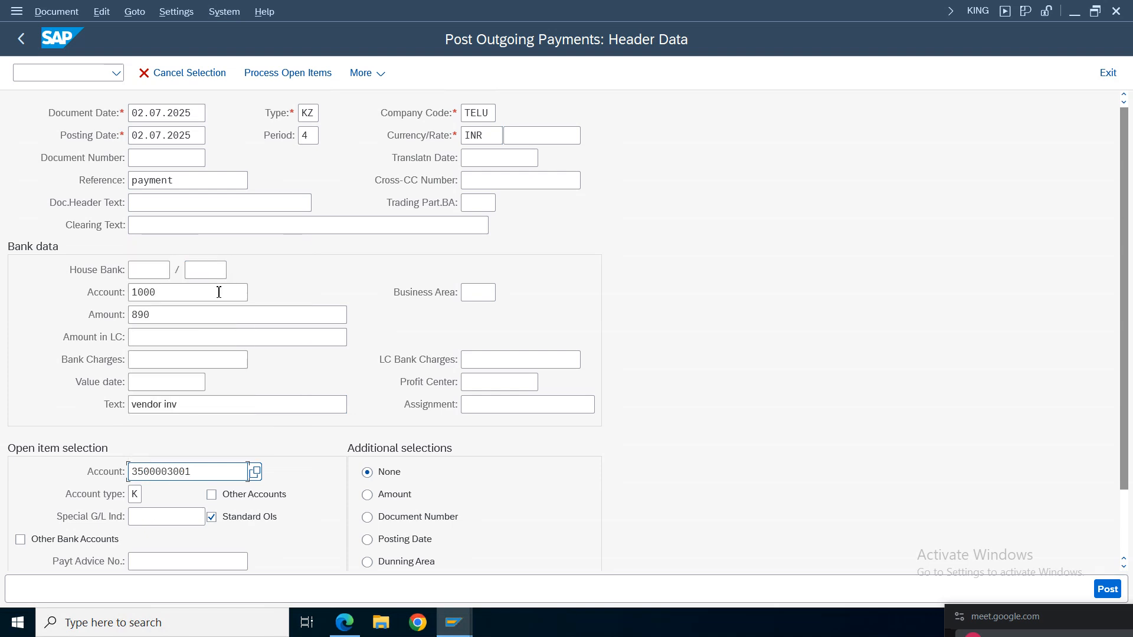
# Step: Try to process Bell Company's open items for the 890 payment and continue past the warning
pyautogui.click(282, 82)
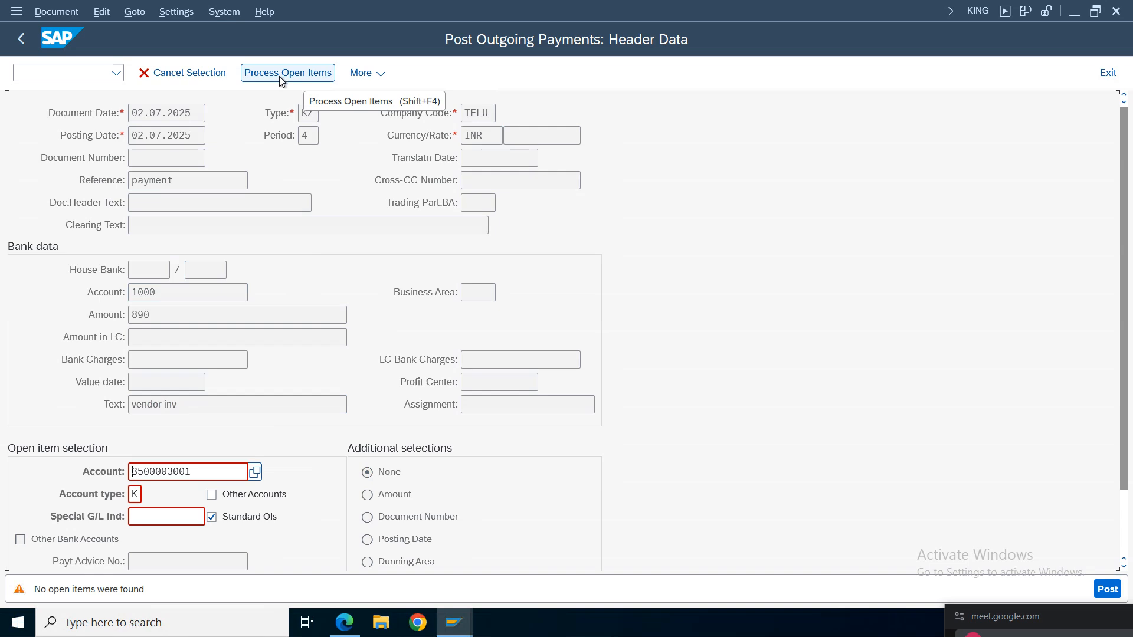
pyautogui.click(281, 80)
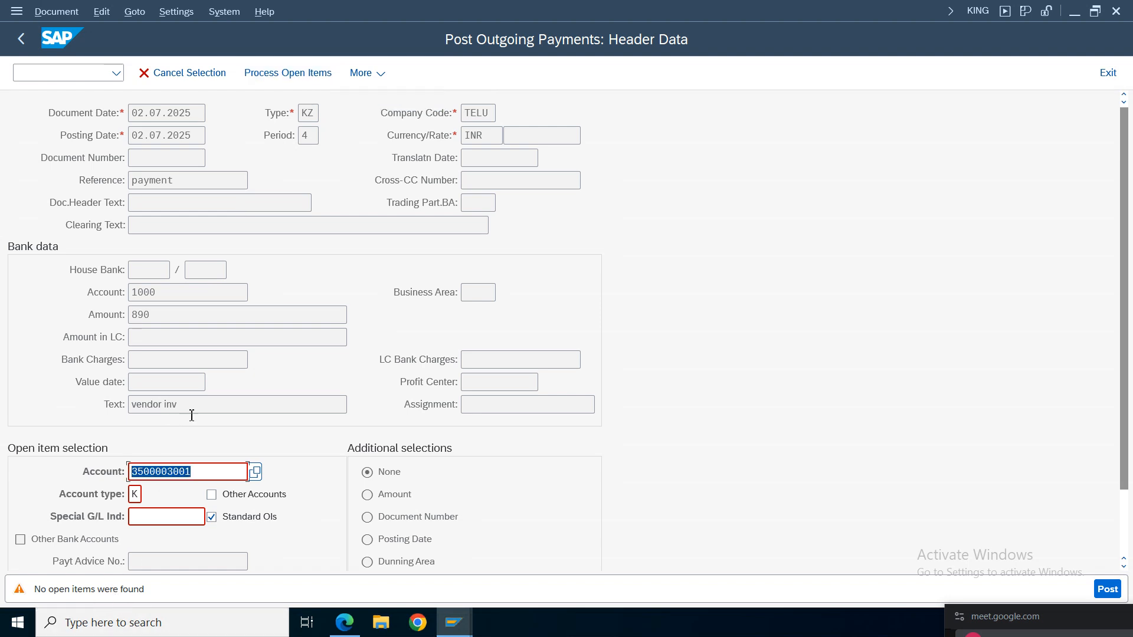
pyautogui.press('Return')
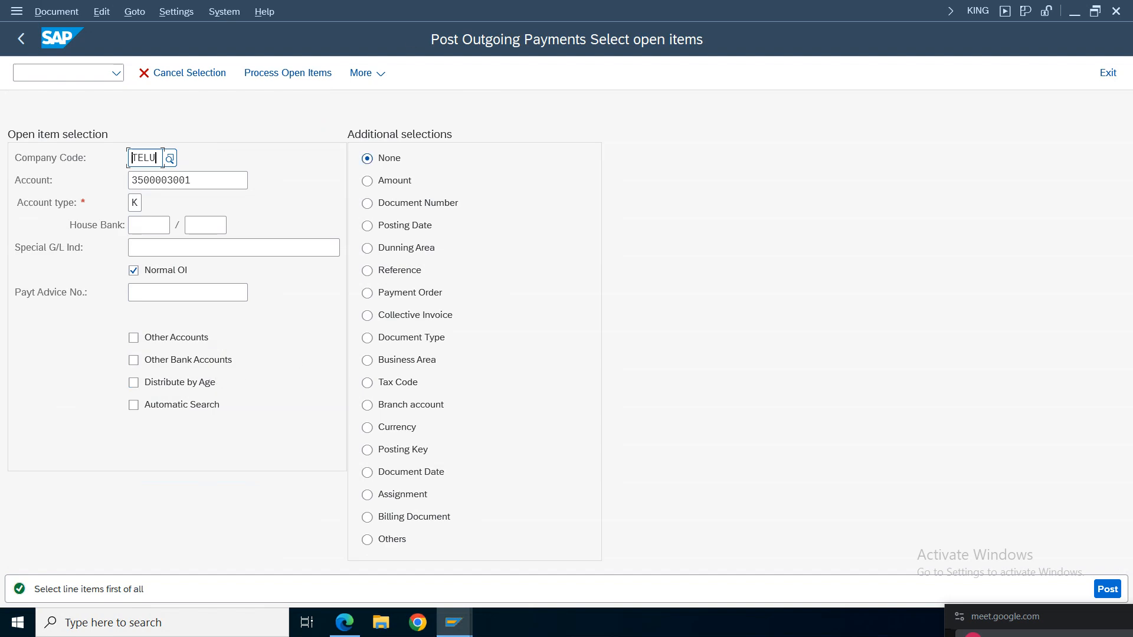
# Step: Exit the open item selection, discard the unposted payment data, and open transaction F-53 again
pyautogui.click(1108, 73)
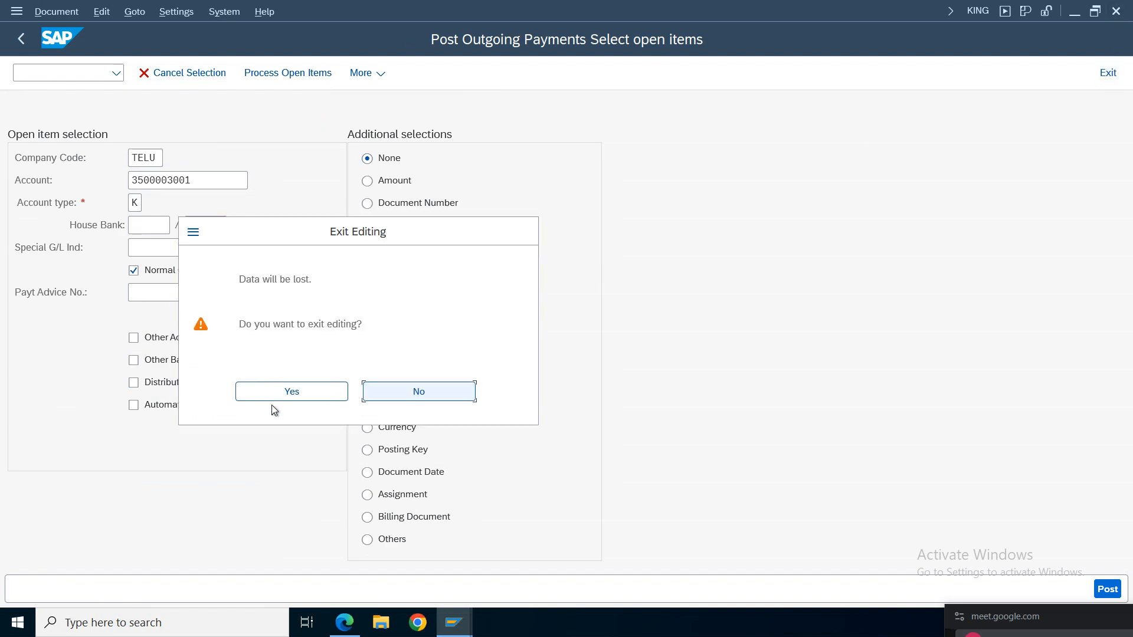
pyautogui.click(256, 389)
pyautogui.click(117, 72)
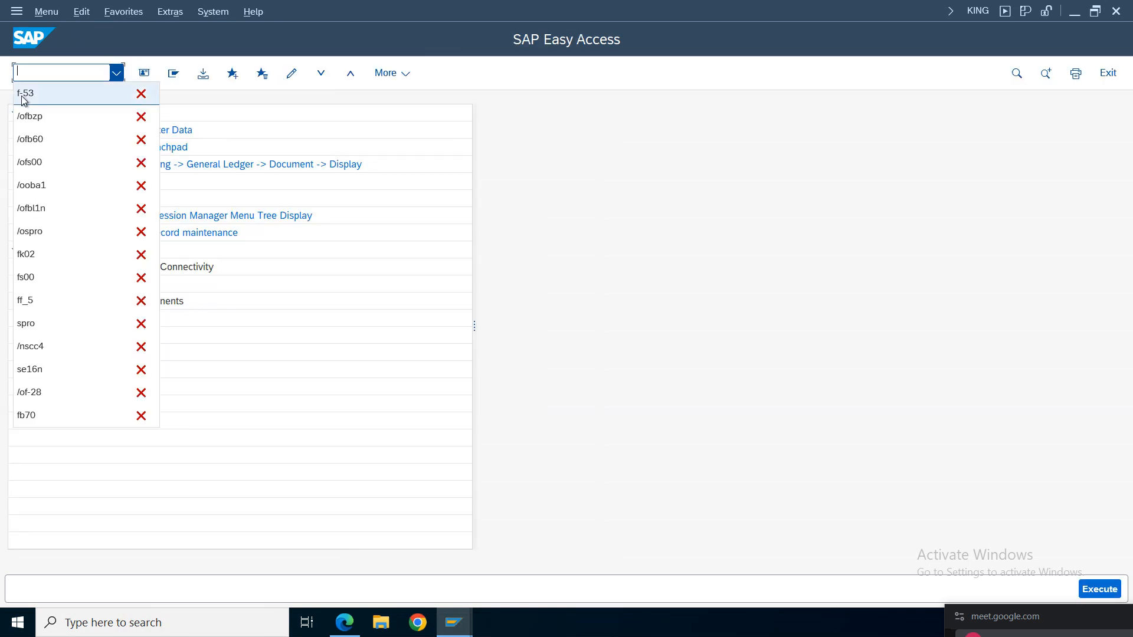
pyautogui.click(25, 94)
pyautogui.press('Return')
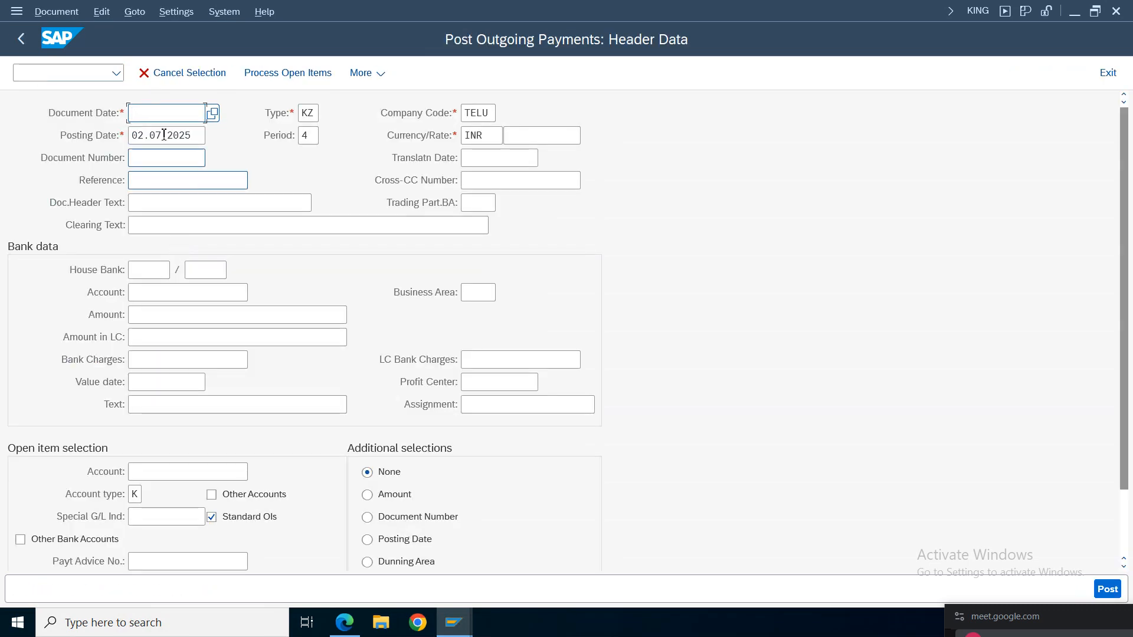
# Step: Set the document date to 02.07.2025 and enter "payment" as both the reference and the document header text
pyautogui.click(157, 118)
pyautogui.click(157, 134)
pyautogui.click(145, 269)
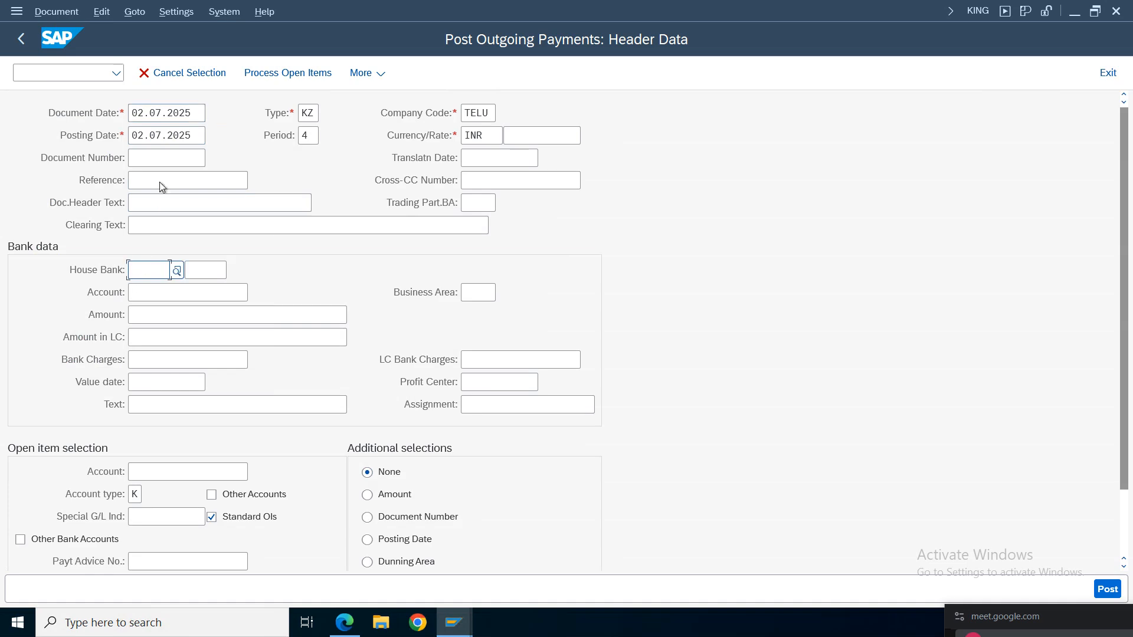
pyautogui.click(160, 182)
pyautogui.click(148, 200)
pyautogui.click(144, 202)
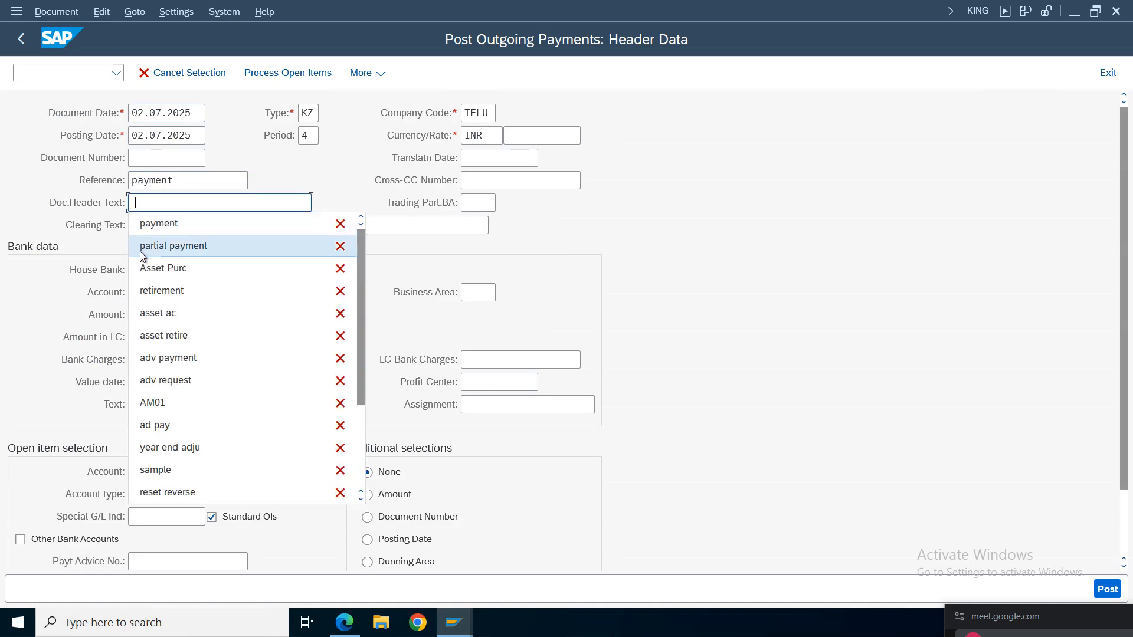
pyautogui.click(158, 223)
# Step: Choose house bank HDFC and enter the Cash G/L account in the bank data
pyautogui.click(151, 270)
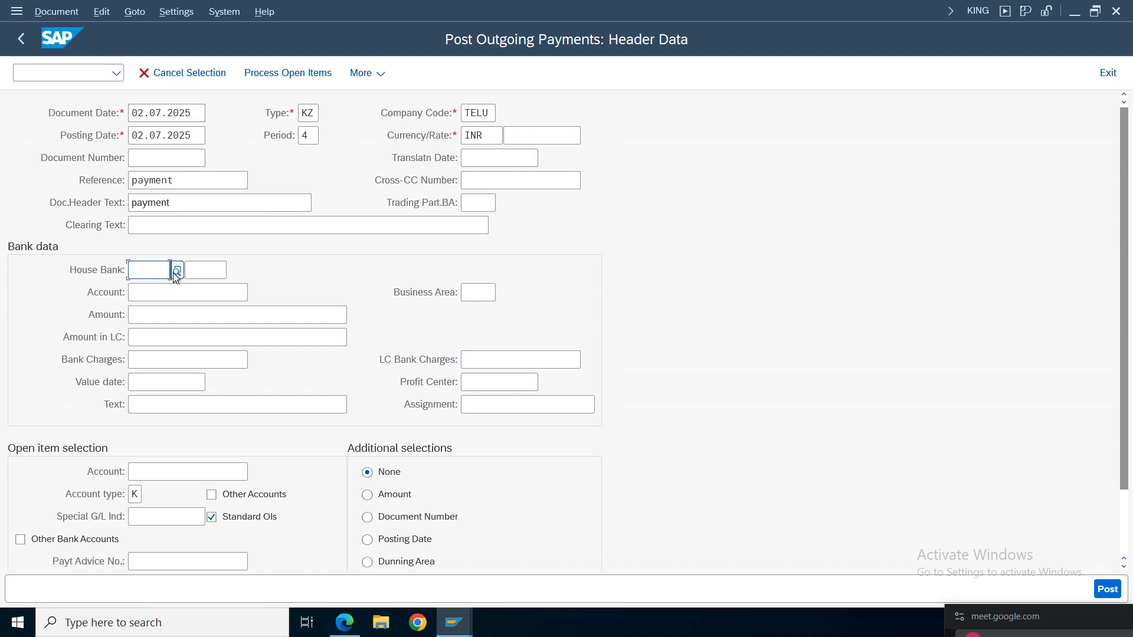
pyautogui.click(176, 270)
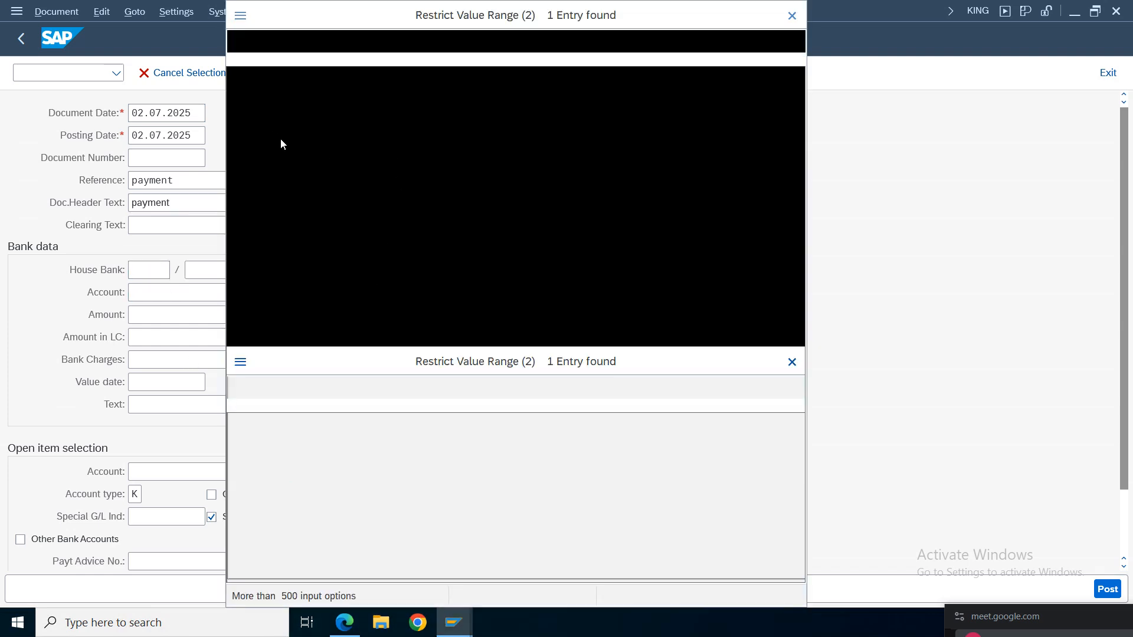
pyautogui.doubleClick(334, 126)
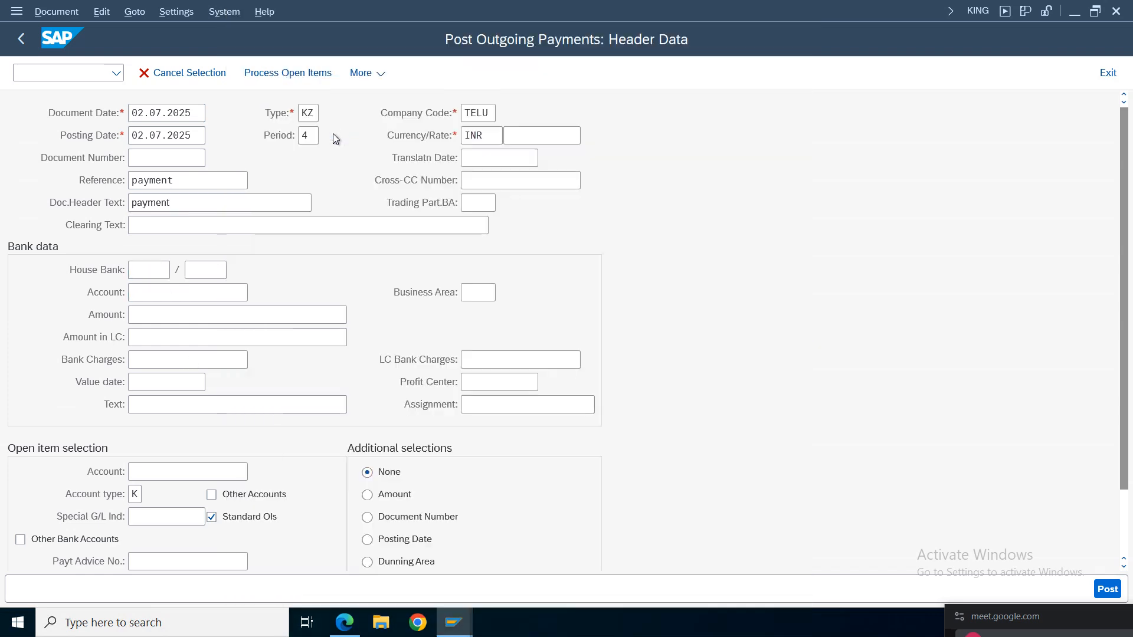
pyautogui.click(152, 293)
pyautogui.click(145, 314)
# Step: Check the open invoice amount in Bell Company's vendor line item display and set the payment amount to 810
pyautogui.click(152, 316)
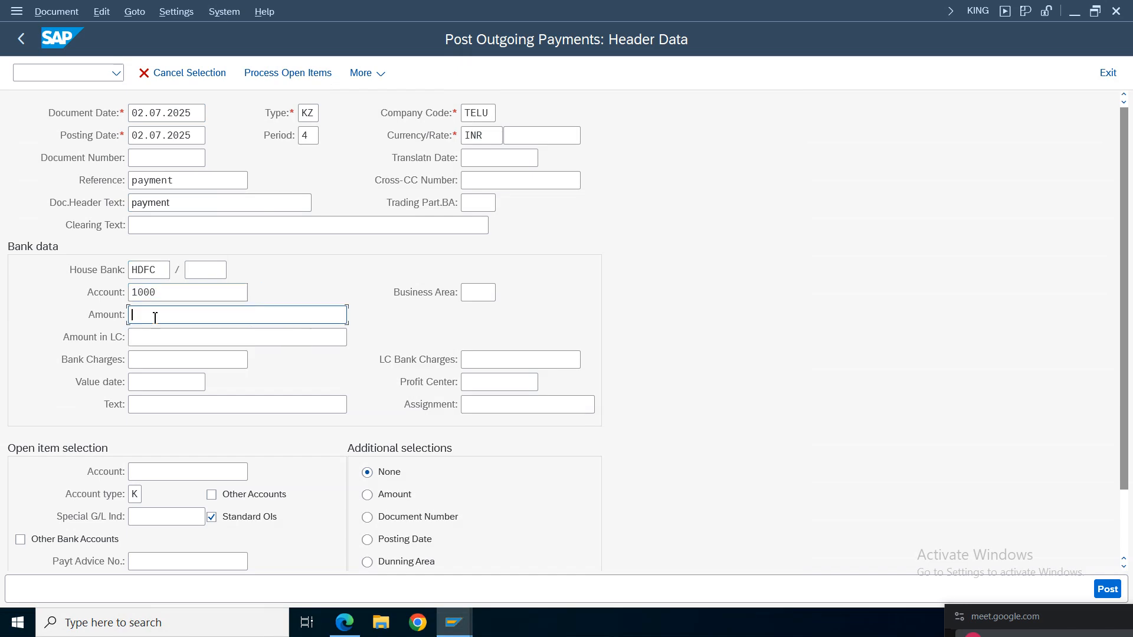
pyautogui.click(166, 319)
pyautogui.moveTo(466, 625)
pyautogui.click(413, 519)
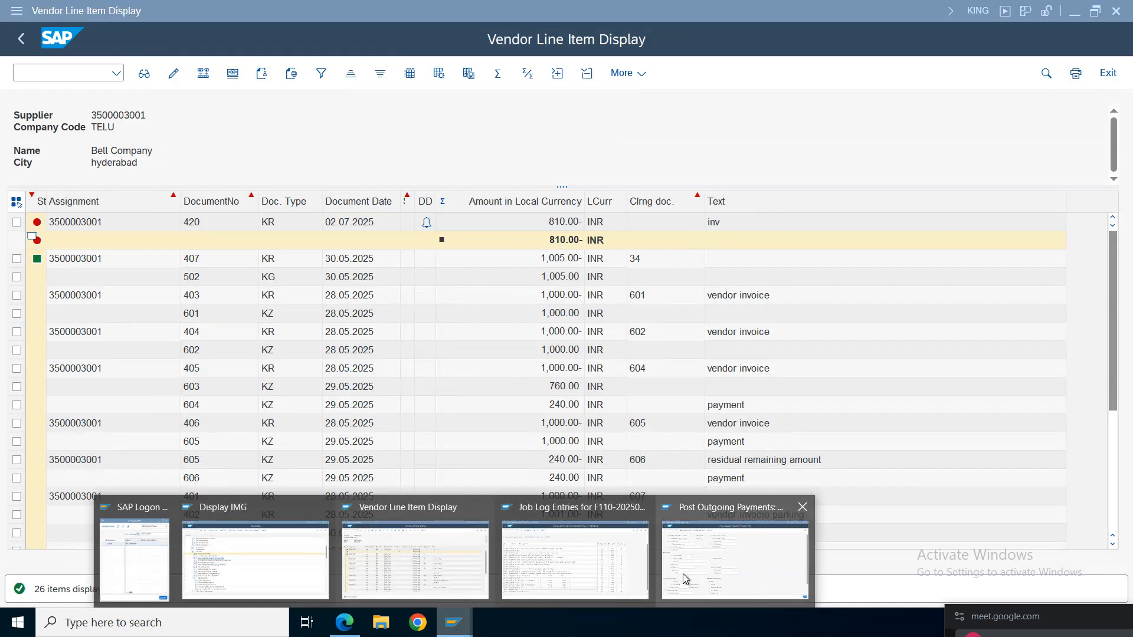
pyautogui.click(738, 549)
pyautogui.click(154, 317)
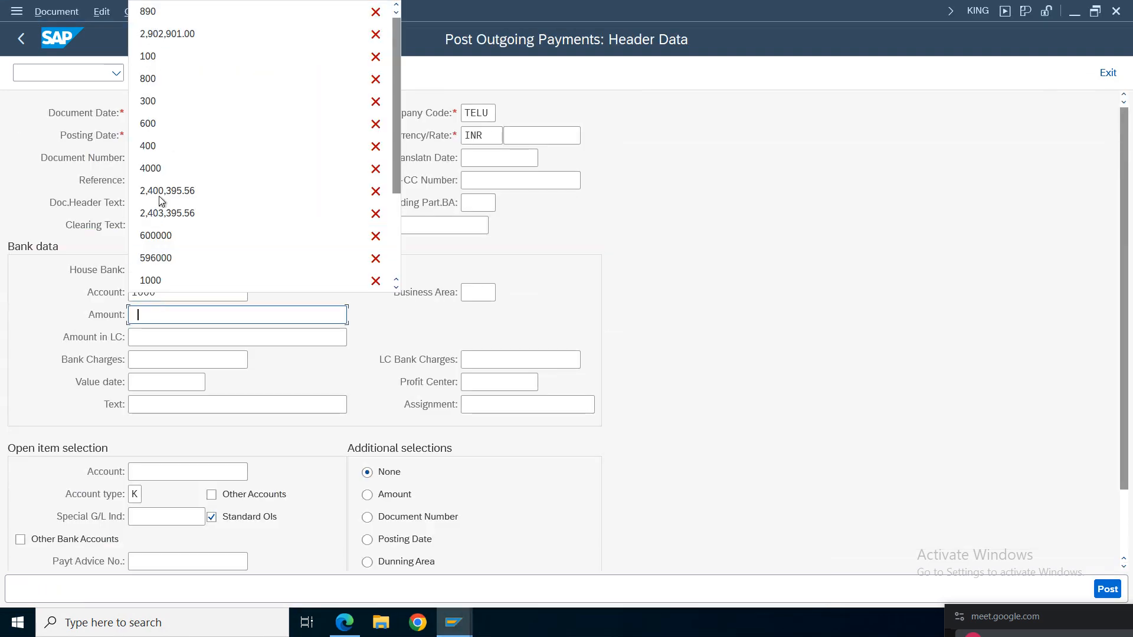
pyautogui.click(142, 319)
pyautogui.write('8100')
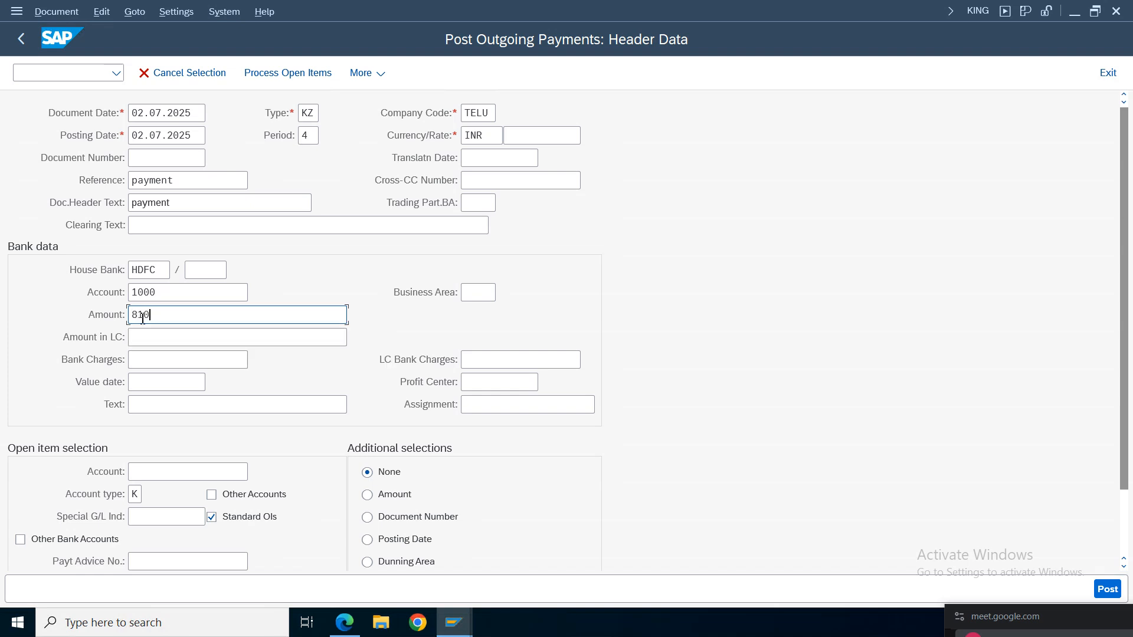
# Step: Enter Bell Company's vendor account in the open item selection and try to process its open items
pyautogui.click(141, 472)
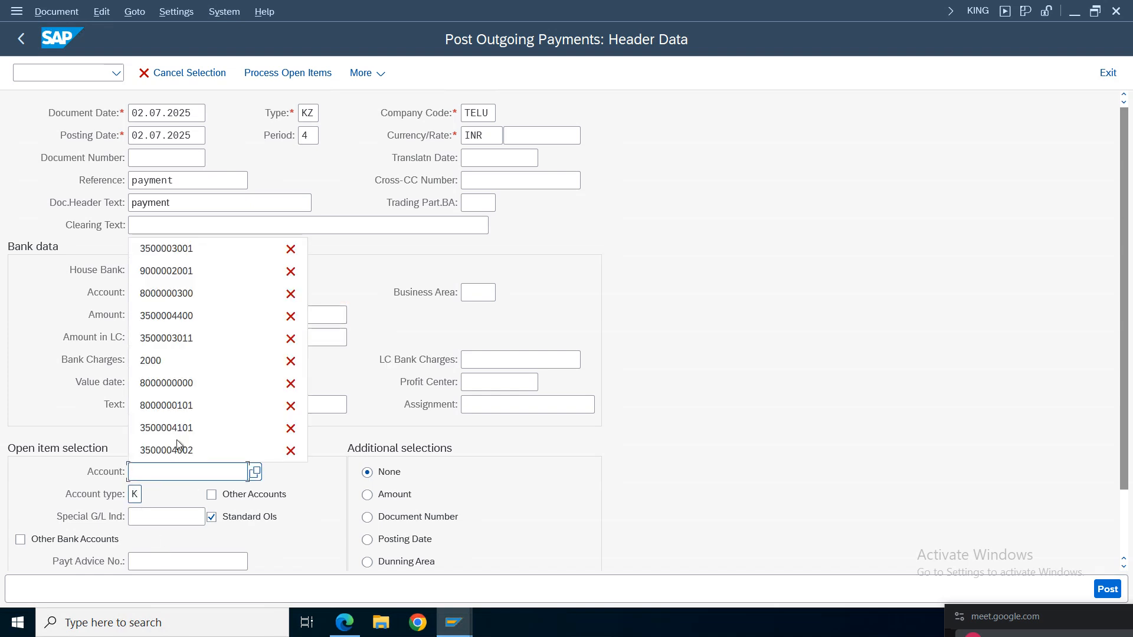
pyautogui.click(176, 250)
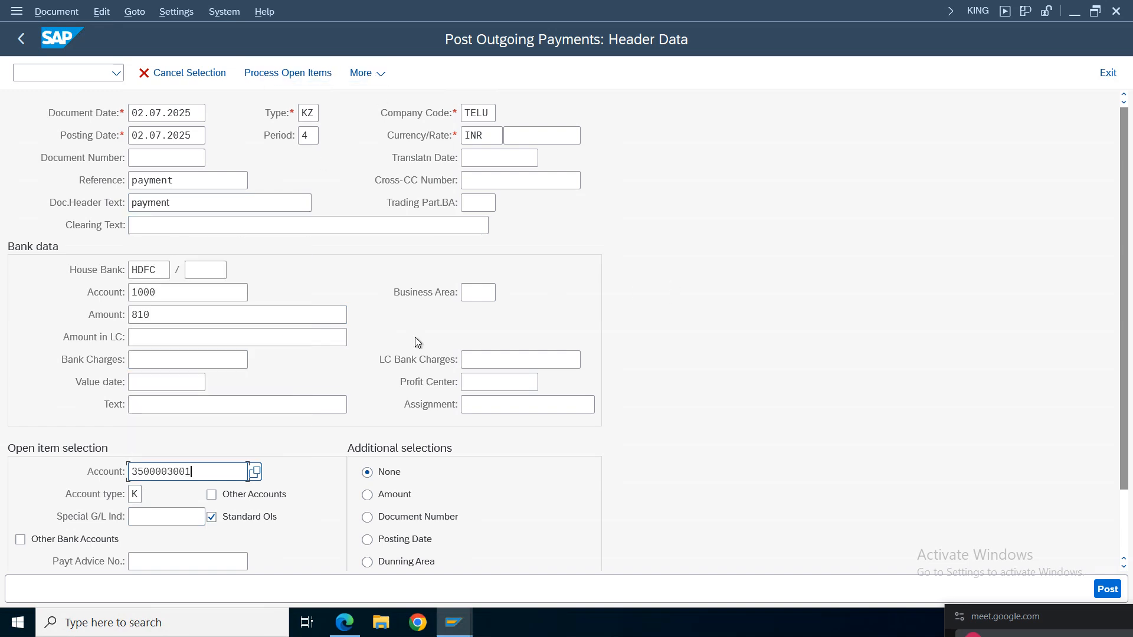
pyautogui.click(288, 73)
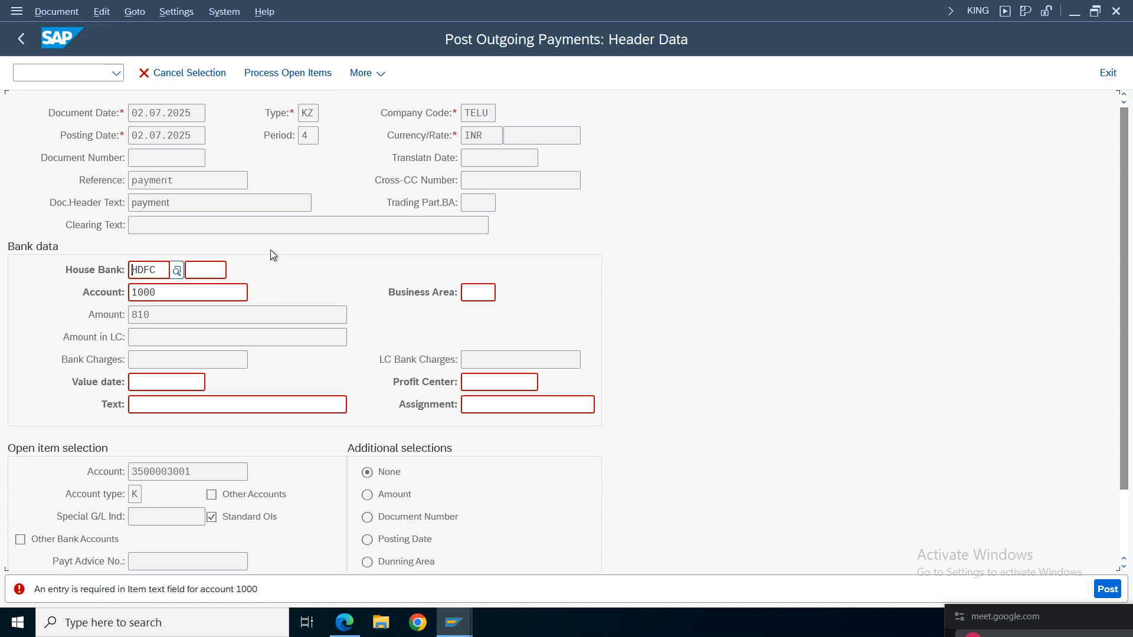
# Step: Set the bank item text to "vendor payment" and try again to process the open items
pyautogui.click(231, 407)
pyautogui.click(168, 93)
pyautogui.click(200, 406)
pyautogui.press('BackSpace')
pyautogui.press('BackSpace')
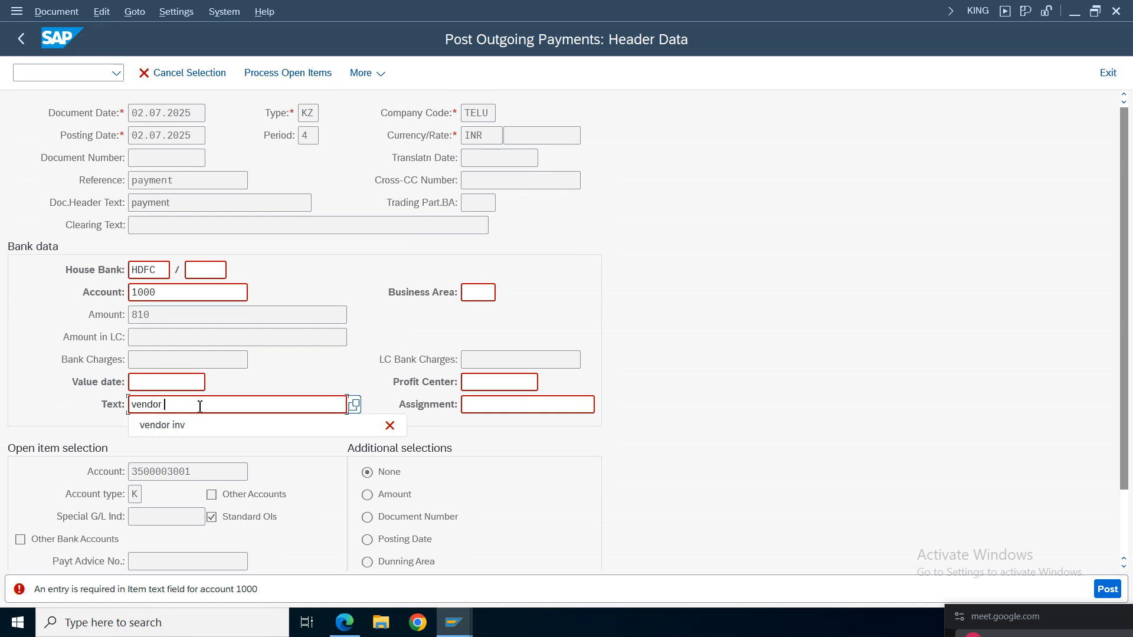
pyautogui.write('payment')
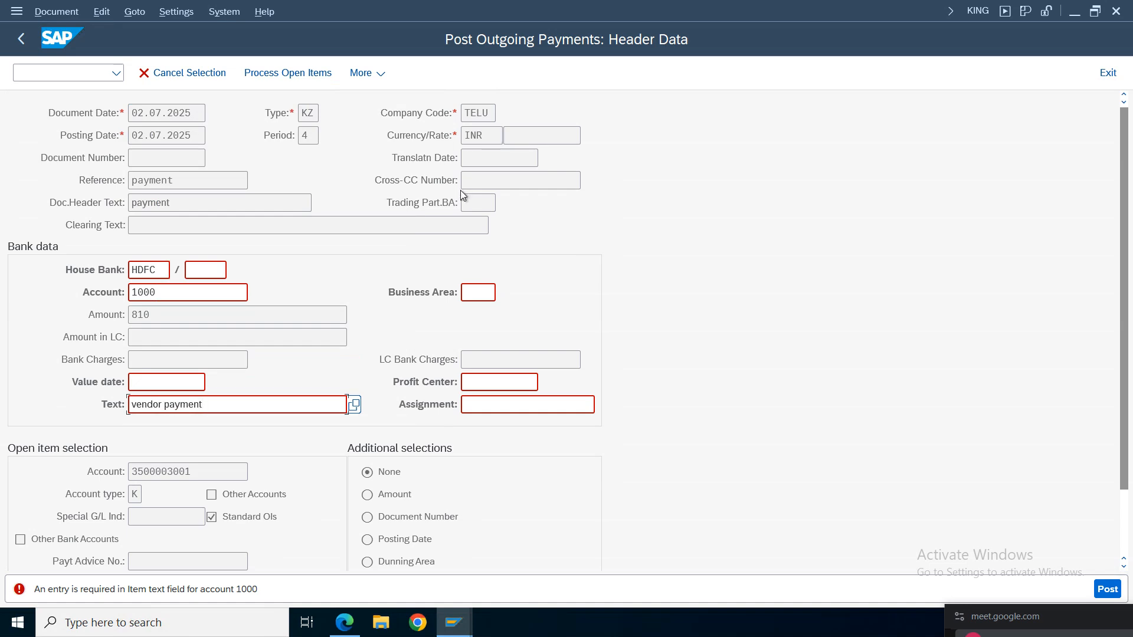
pyautogui.click(282, 75)
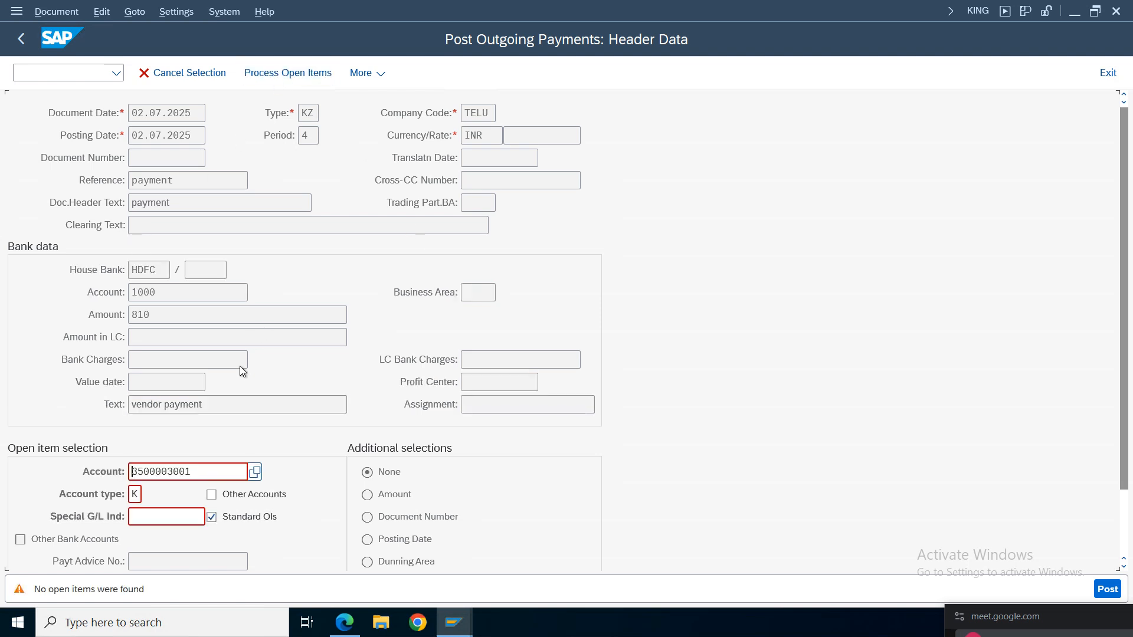
# Step: Clear and re-enter Bell Company's vendor account in the open item selection and retry finding its open items
pyautogui.press('Tab')
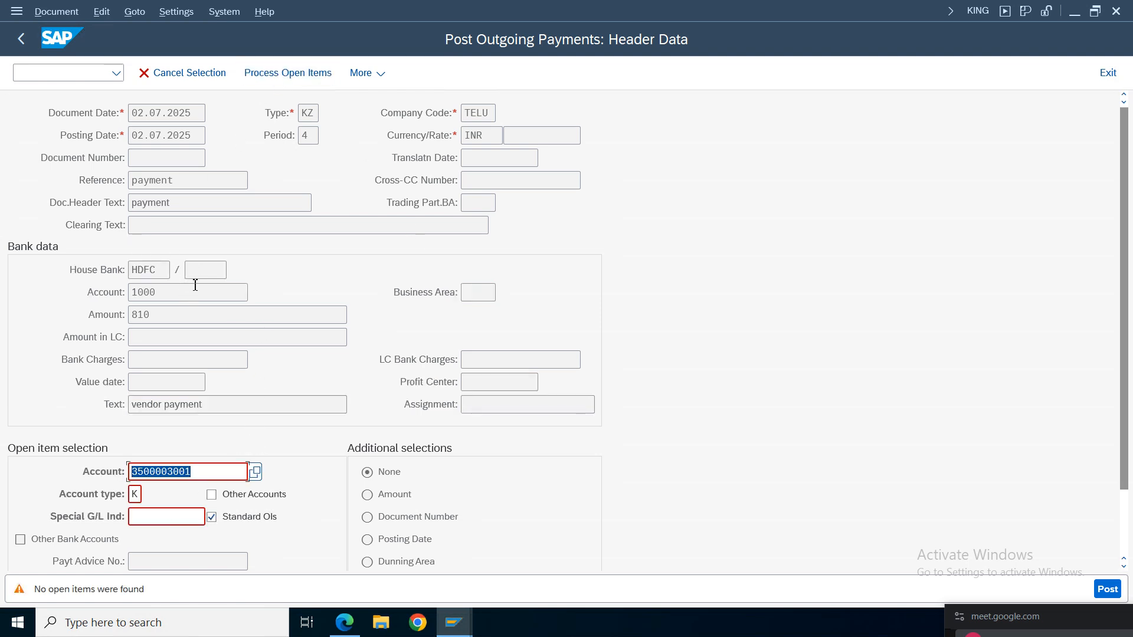
pyautogui.press('Delete')
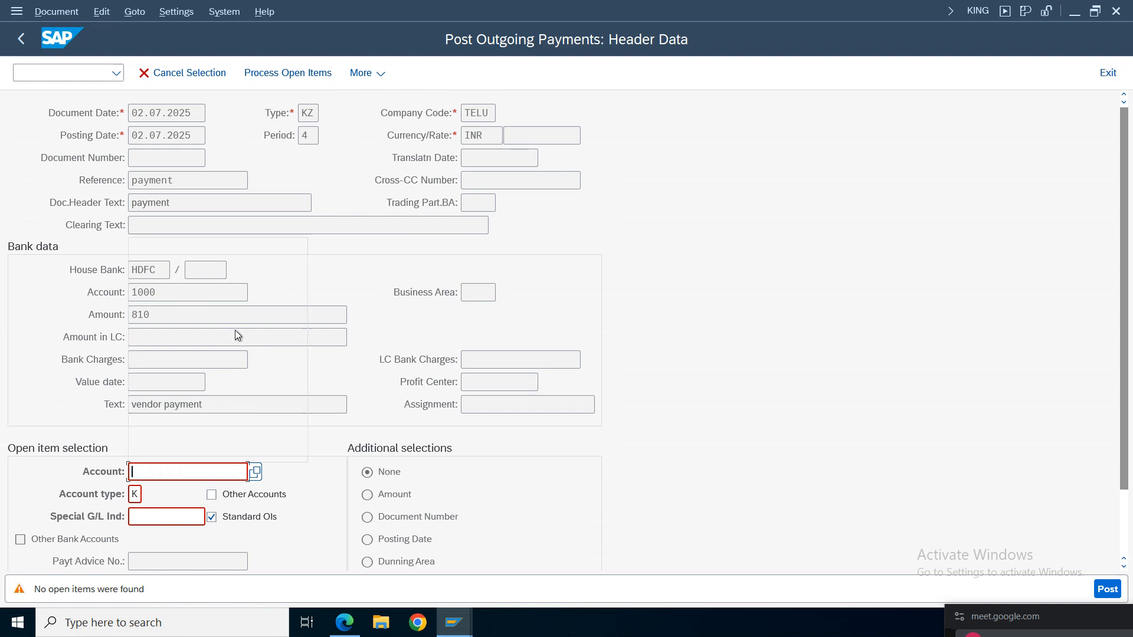
pyautogui.press('Return')
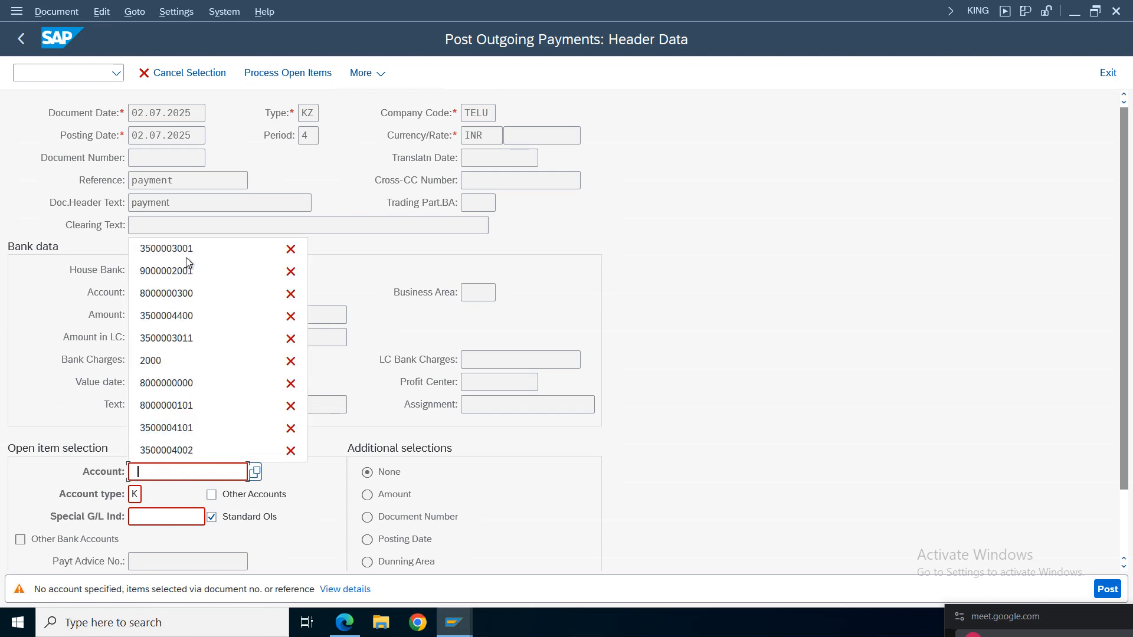
pyautogui.click(186, 257)
pyautogui.press('Return')
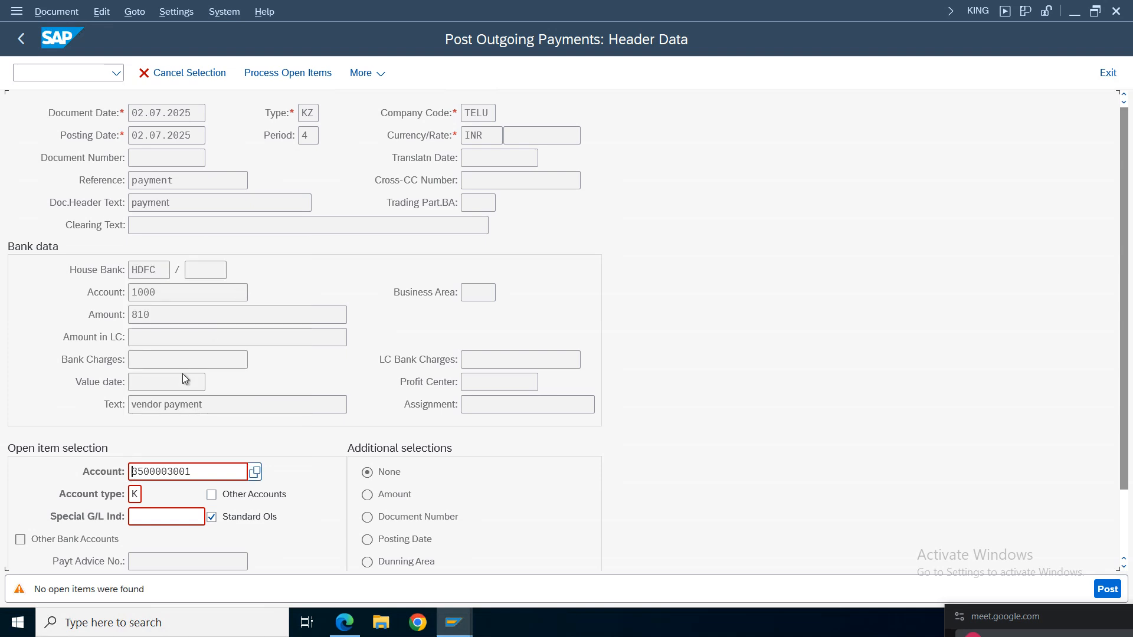
pyautogui.click(186, 501)
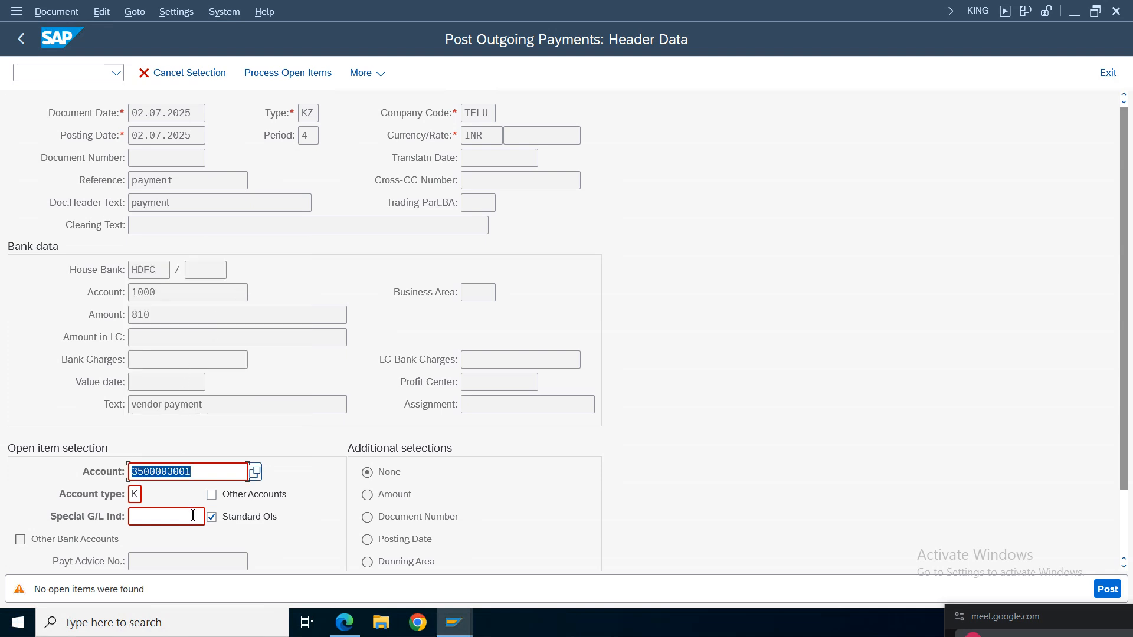
# Step: Exit the payment entry, discard its unposted data, and reopen transaction F-53
pyautogui.click(1108, 74)
pyautogui.press('Return')
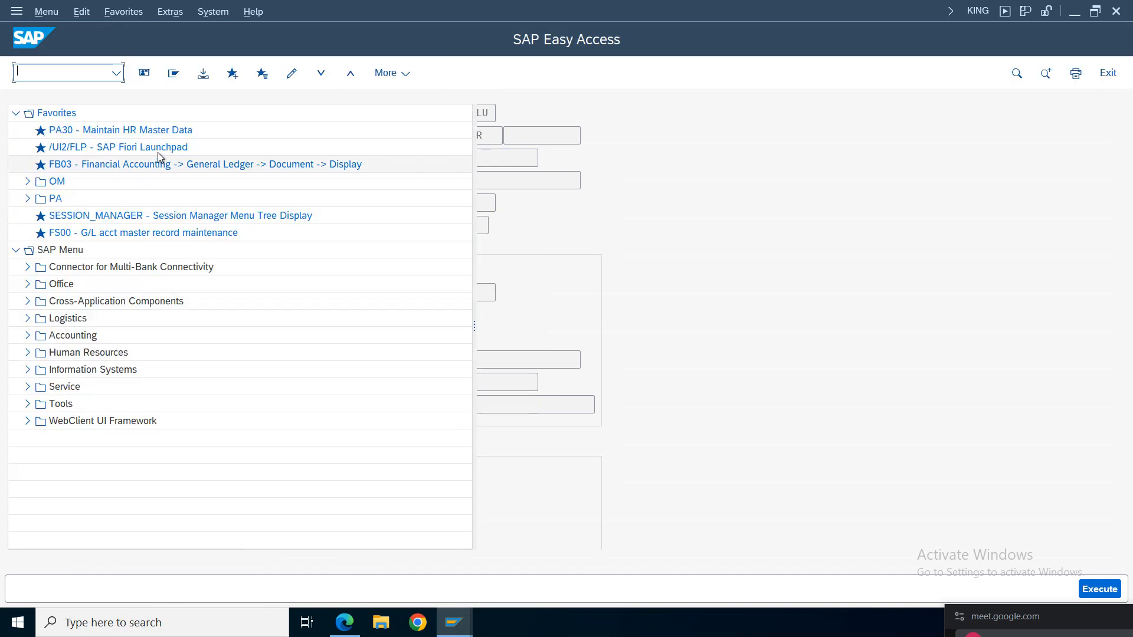
pyautogui.click(116, 73)
pyautogui.click(30, 94)
pyautogui.press('Return')
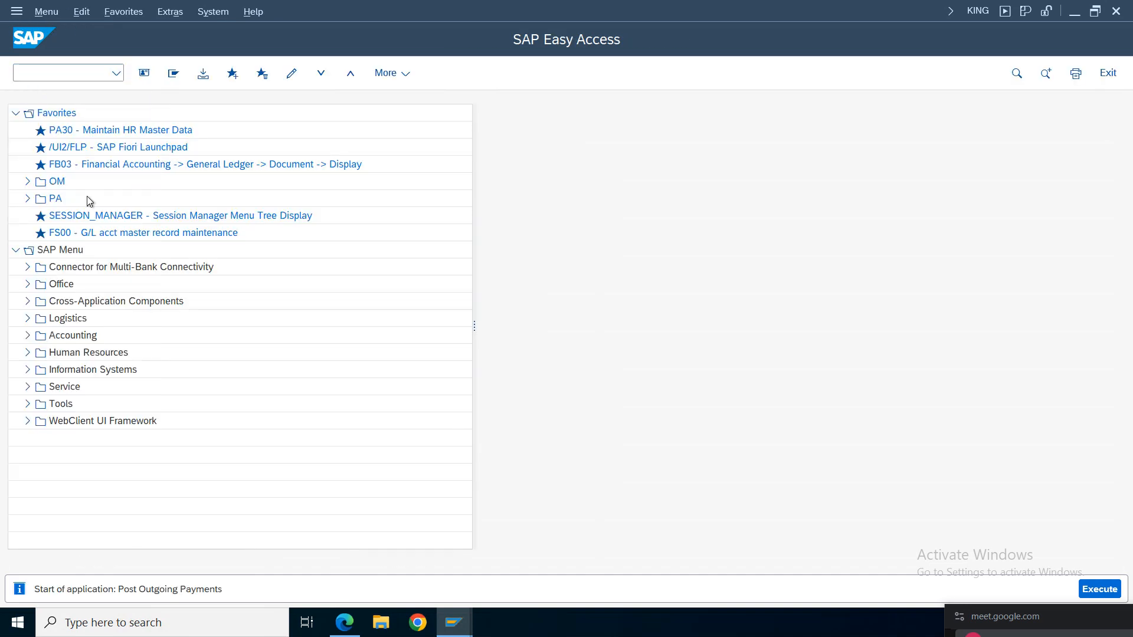
# Step: Set the document date to 02.07.2025 and the reference to "payment" for the new outgoing payment
pyautogui.press('space')
pyautogui.click(149, 136)
pyautogui.click(154, 180)
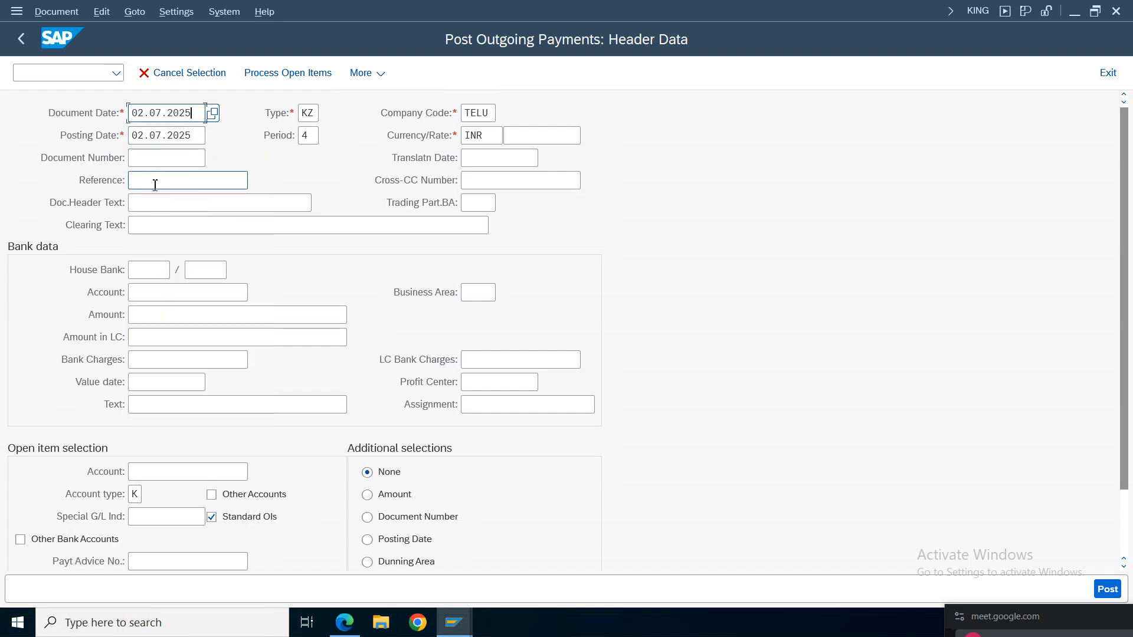
pyautogui.click(148, 195)
# Step: Set the house bank to HDFC with account ID HDNA in the bank data
pyautogui.click(151, 272)
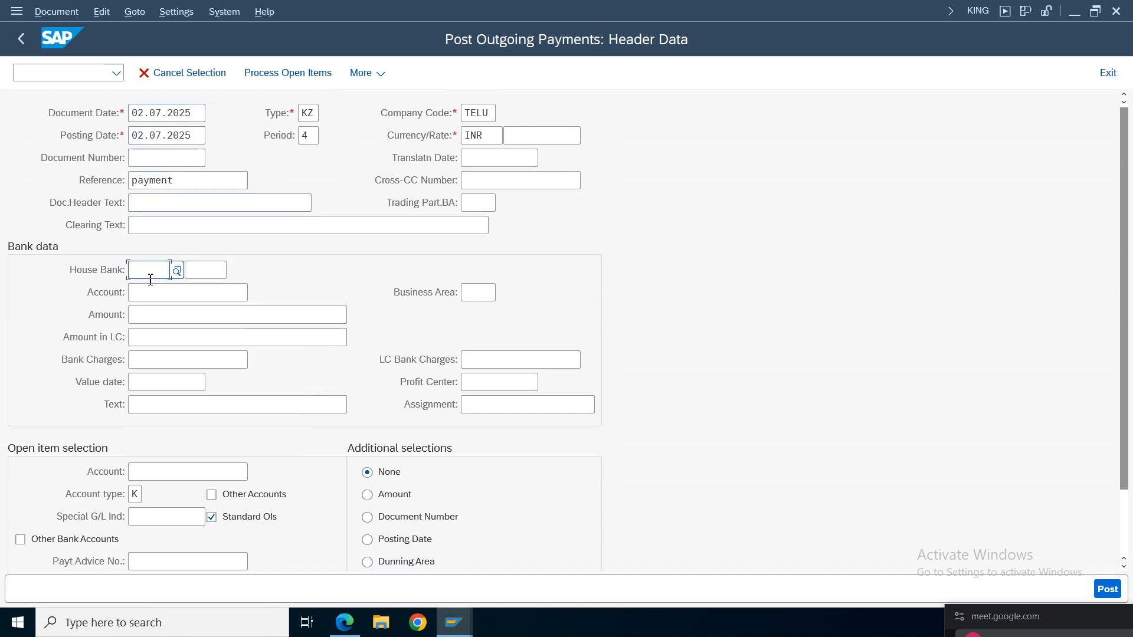
pyautogui.click(206, 289)
pyautogui.press('F4')
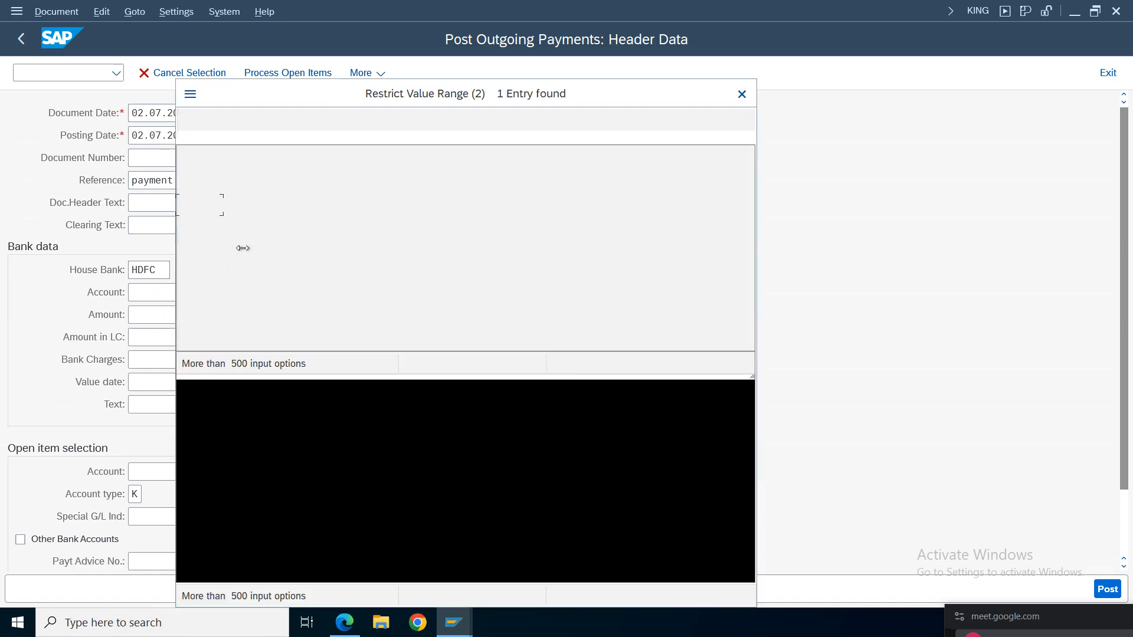
pyautogui.doubleClick(249, 208)
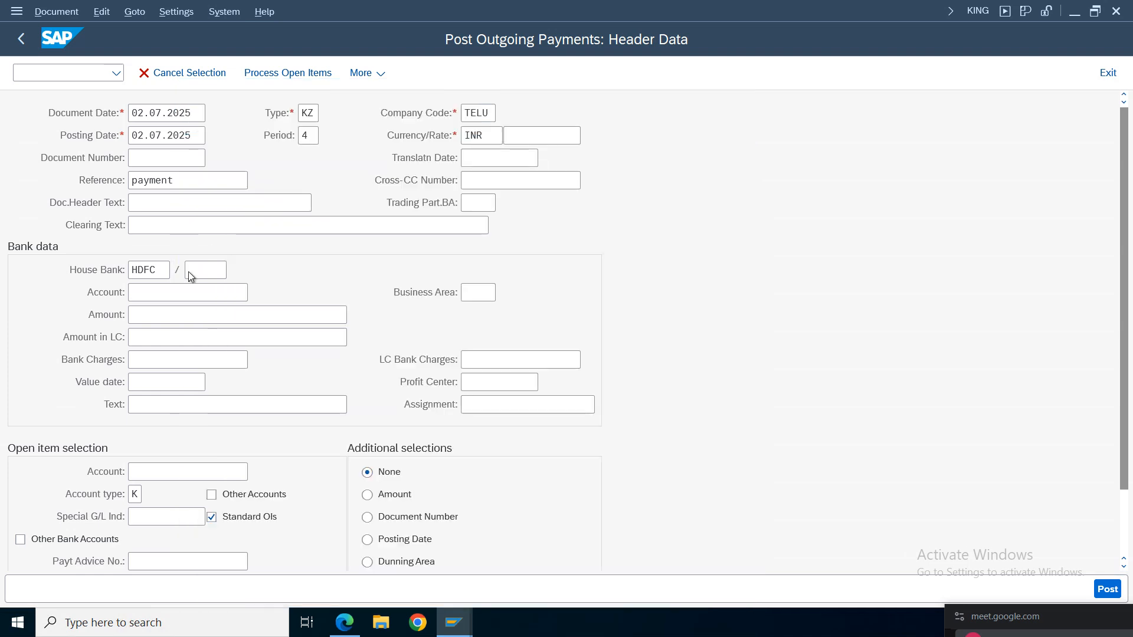
pyautogui.click(154, 293)
# Step: Choose the HDFC Outgoing Payments G/L account from the TELU account list and set the payment amount to 810
pyautogui.click(157, 295)
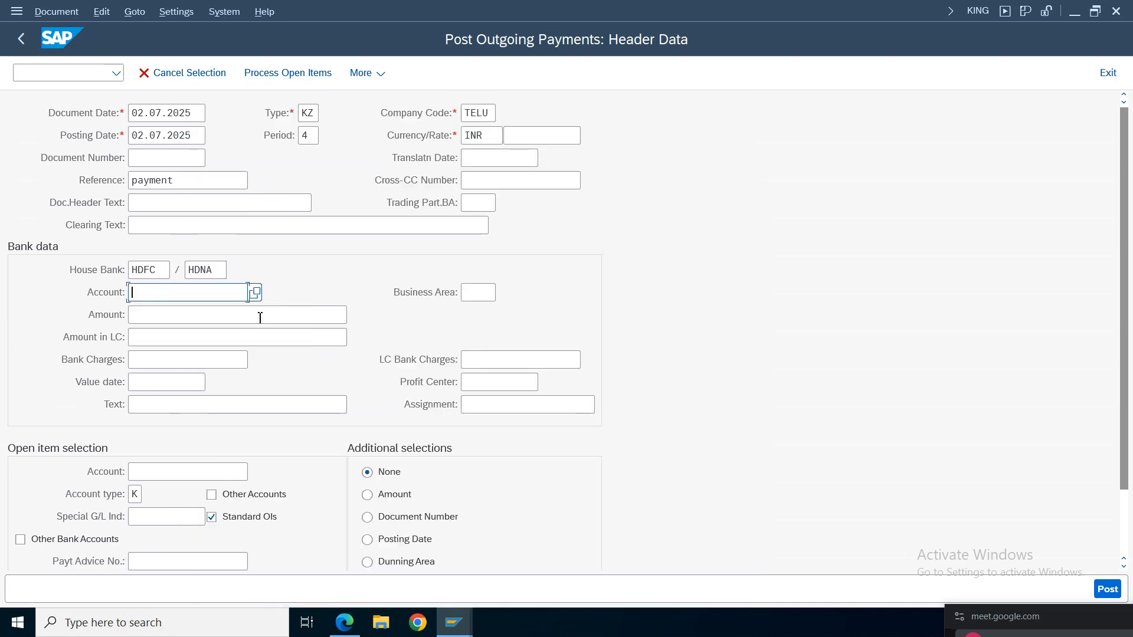
pyautogui.click(256, 294)
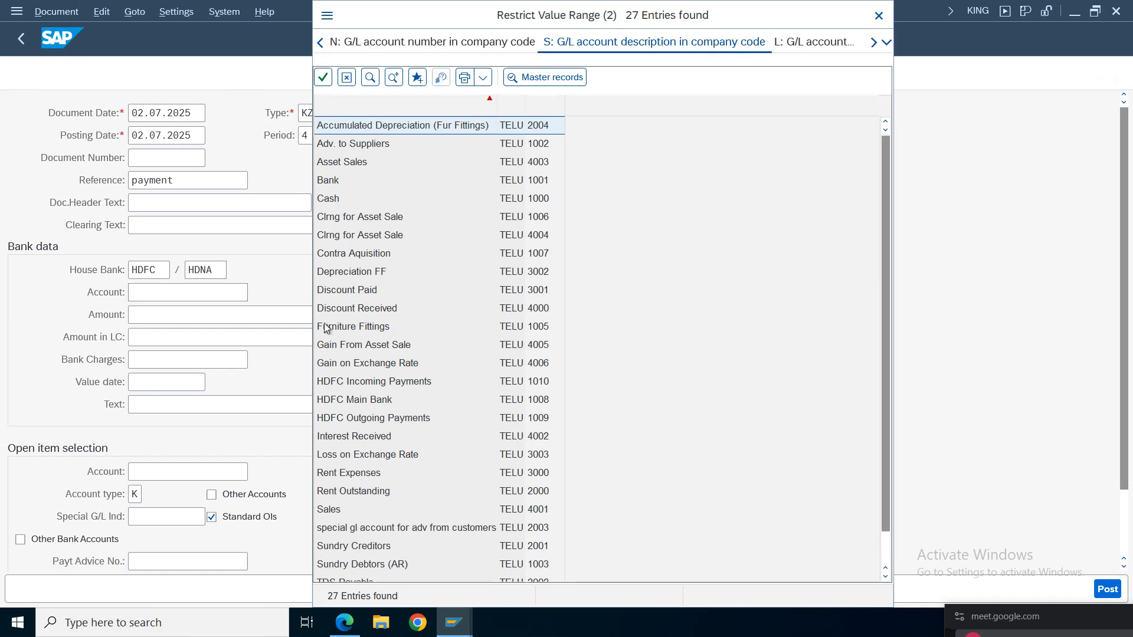
pyautogui.click(368, 420)
pyautogui.click(368, 420)
pyautogui.click(150, 315)
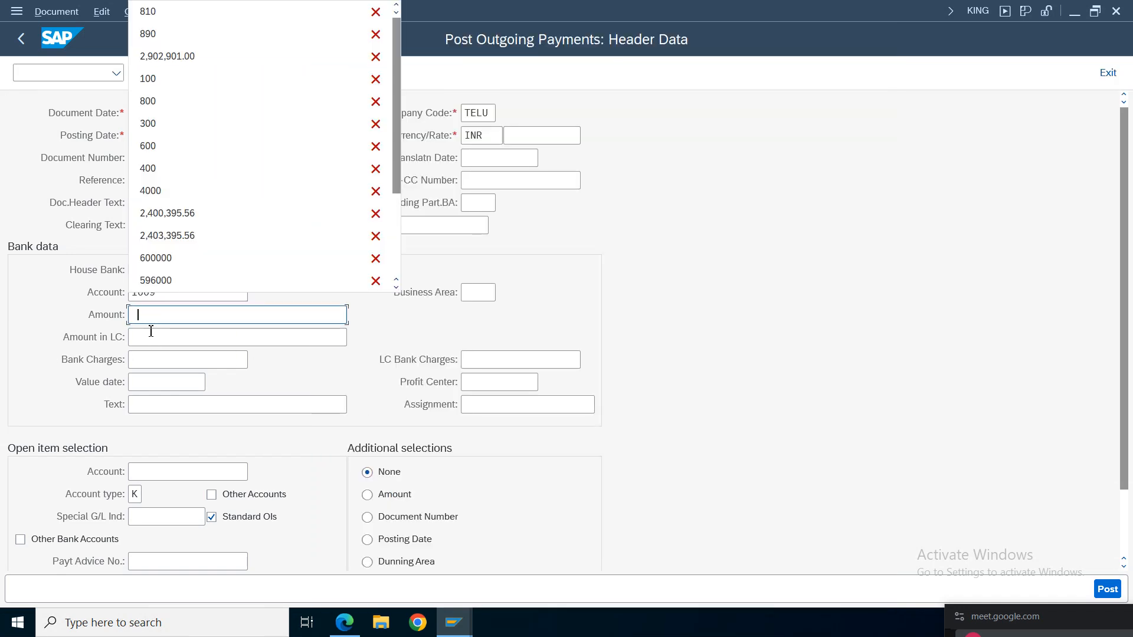
pyautogui.click(180, 13)
# Step: Enter Bell Company's vendor account in the open item selection and set the bank item text to "vendor payment"
pyautogui.click(155, 472)
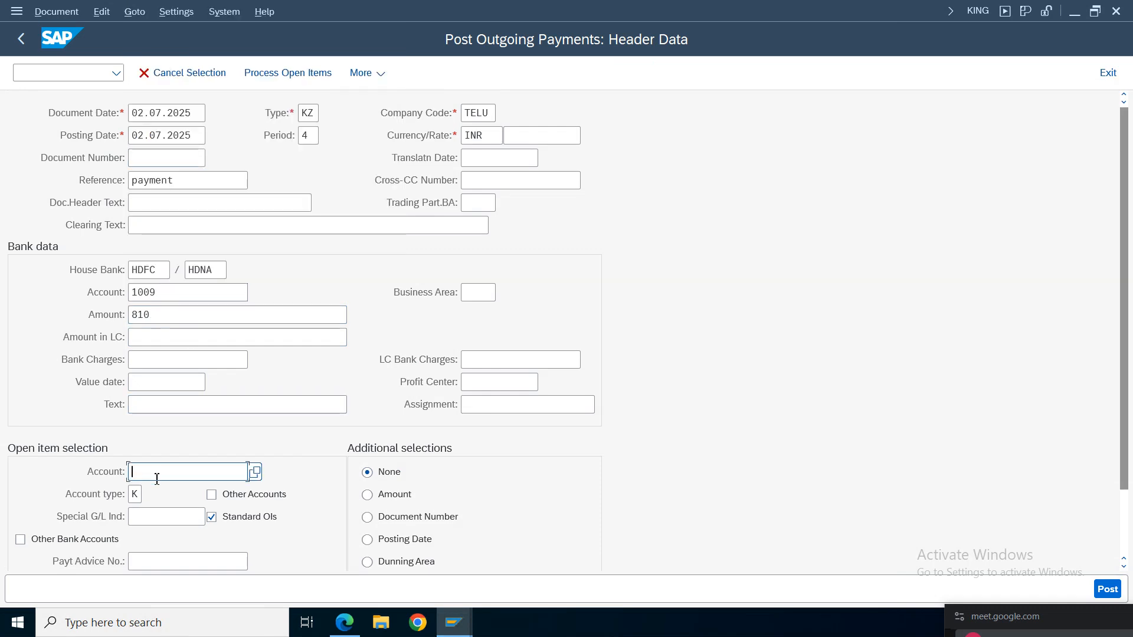
pyautogui.click(158, 249)
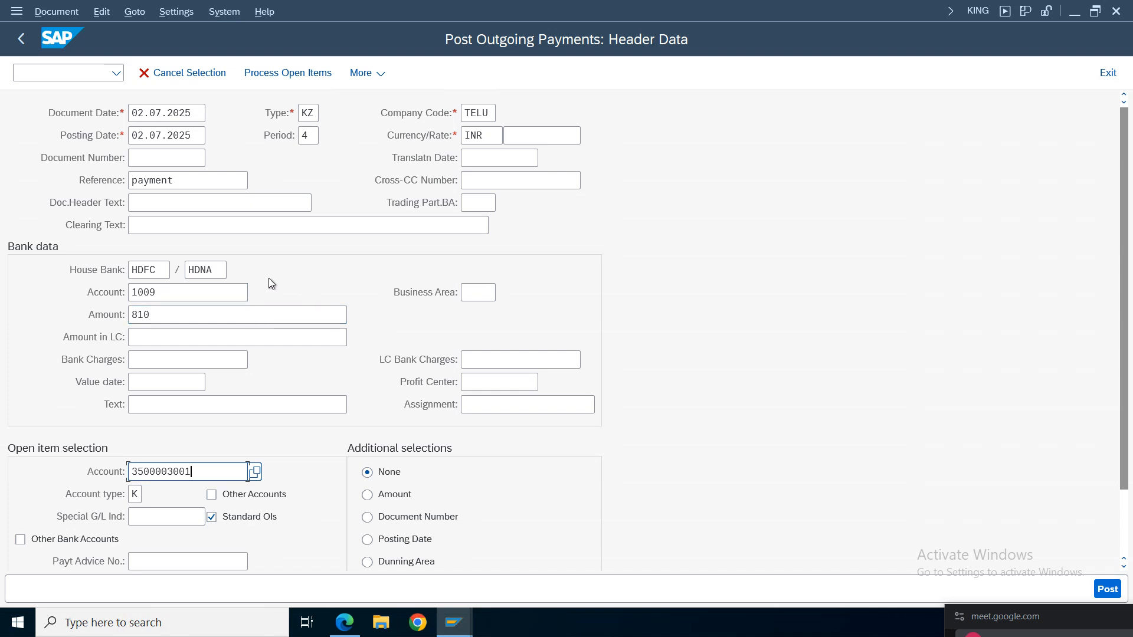
pyautogui.click(161, 406)
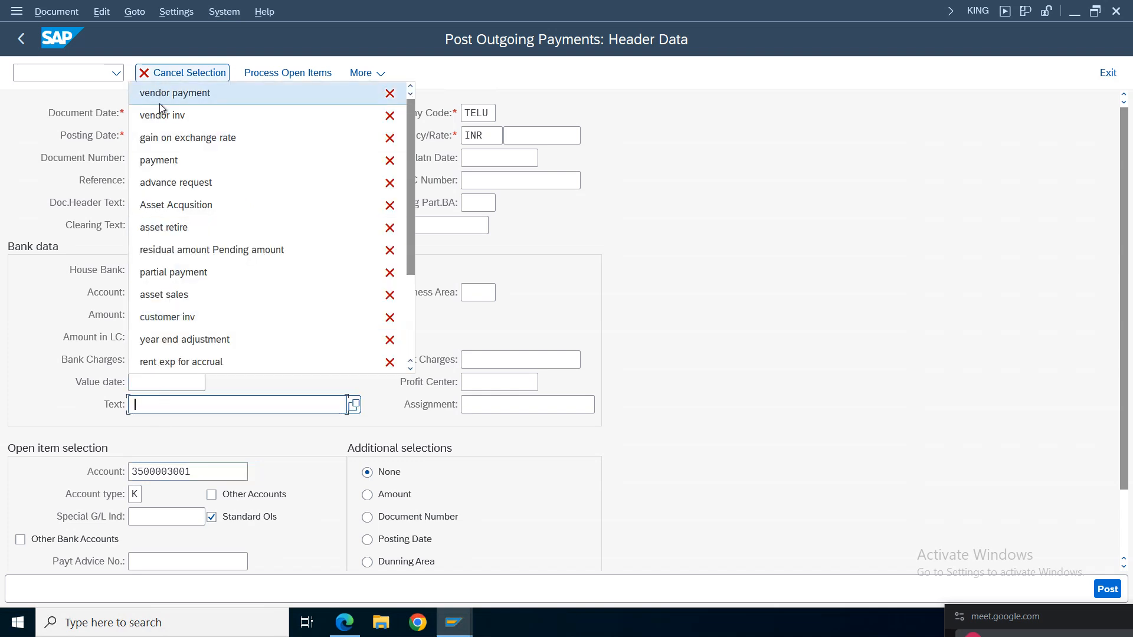
pyautogui.click(177, 91)
# Step: Try to process the open items and fill in the required value date 01.07.2025
pyautogui.click(287, 73)
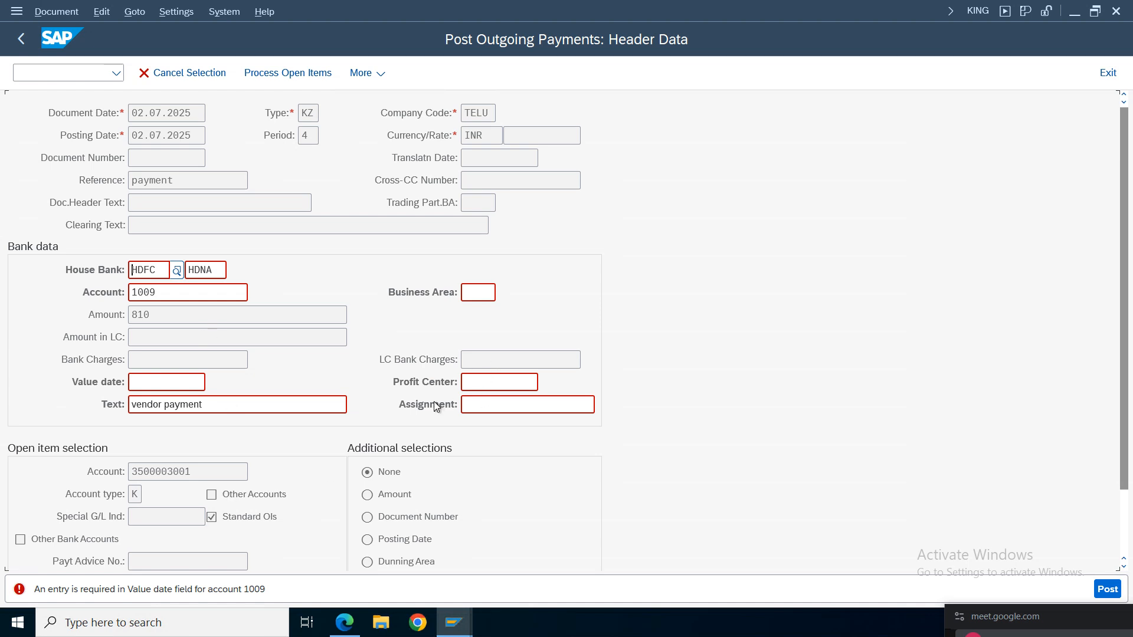
pyautogui.click(167, 387)
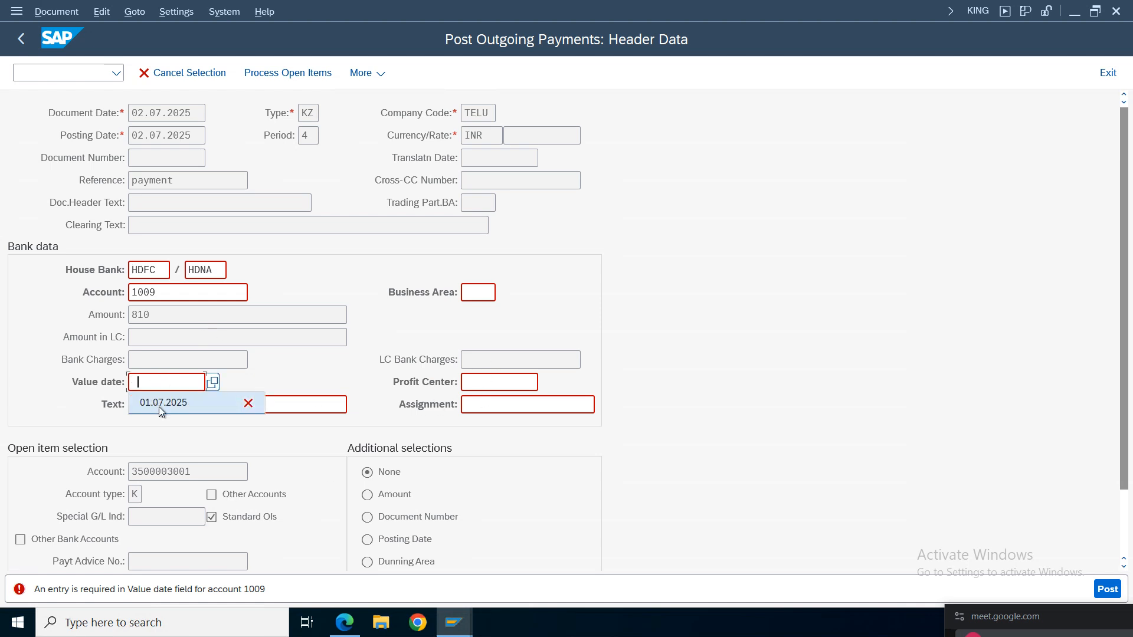
pyautogui.click(196, 404)
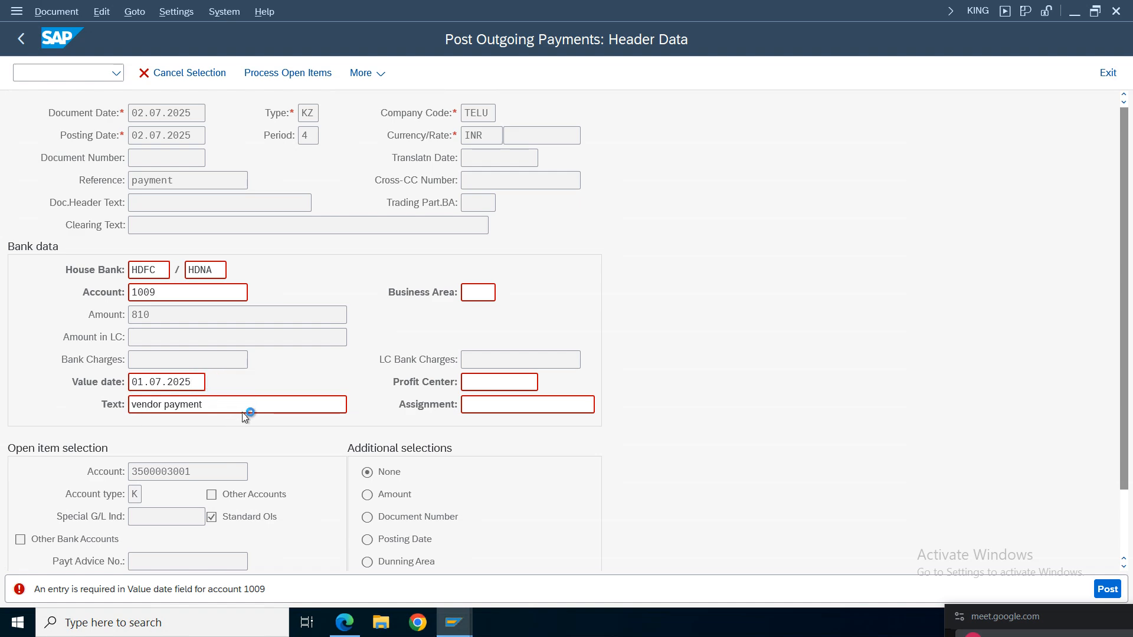
# Step: Set the value date to 02.07.2025 in the bank data and process the open items
pyautogui.doubleClick(232, 388)
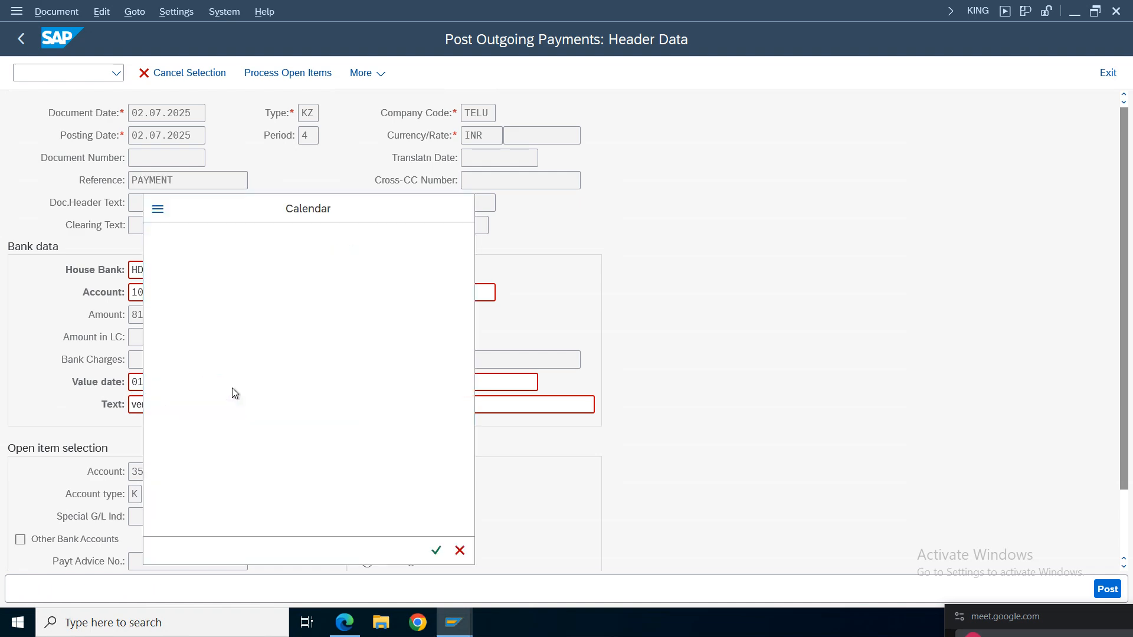
pyautogui.click(165, 295)
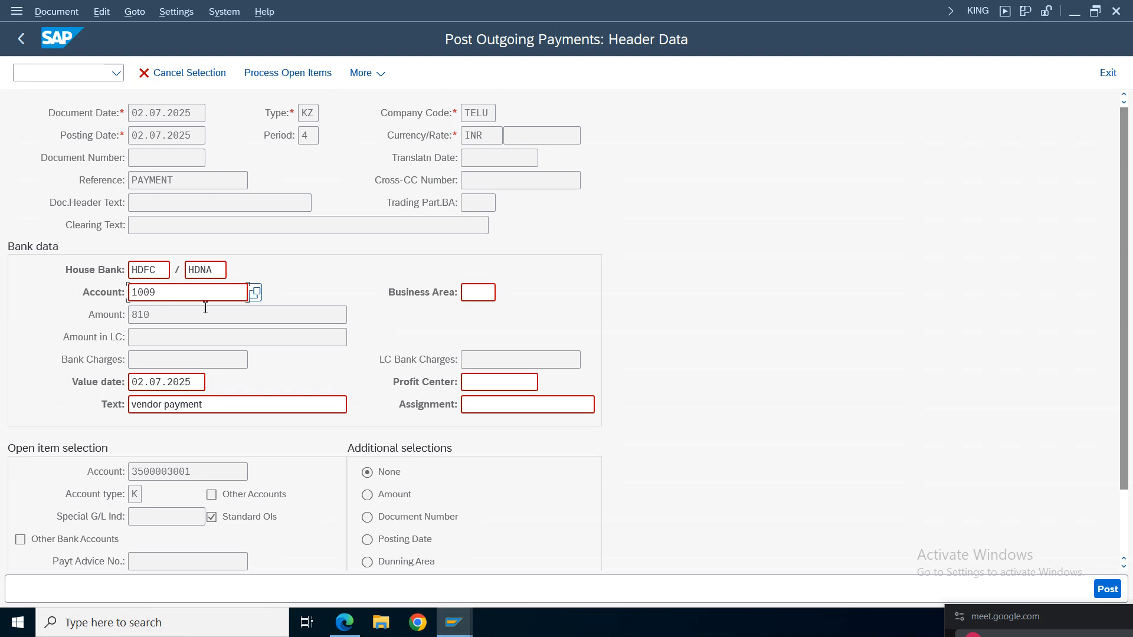
pyautogui.click(289, 74)
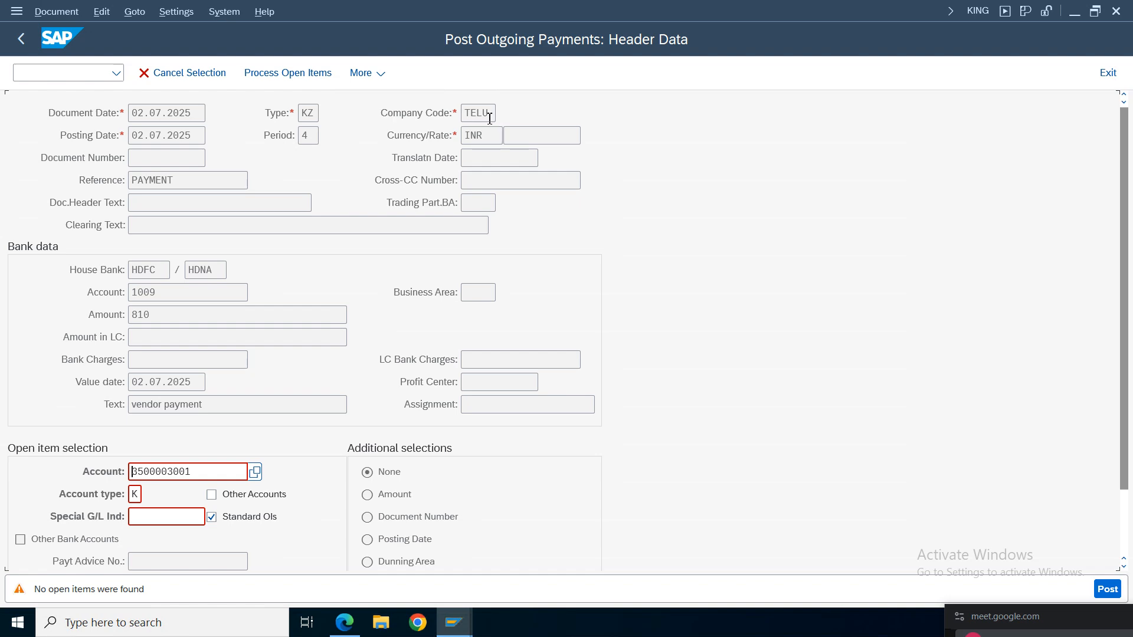
# Step: Check the F110 payment run's job log and the document date of Bell Company's open invoice, and return to the outgoing payment
pyautogui.click(453, 623)
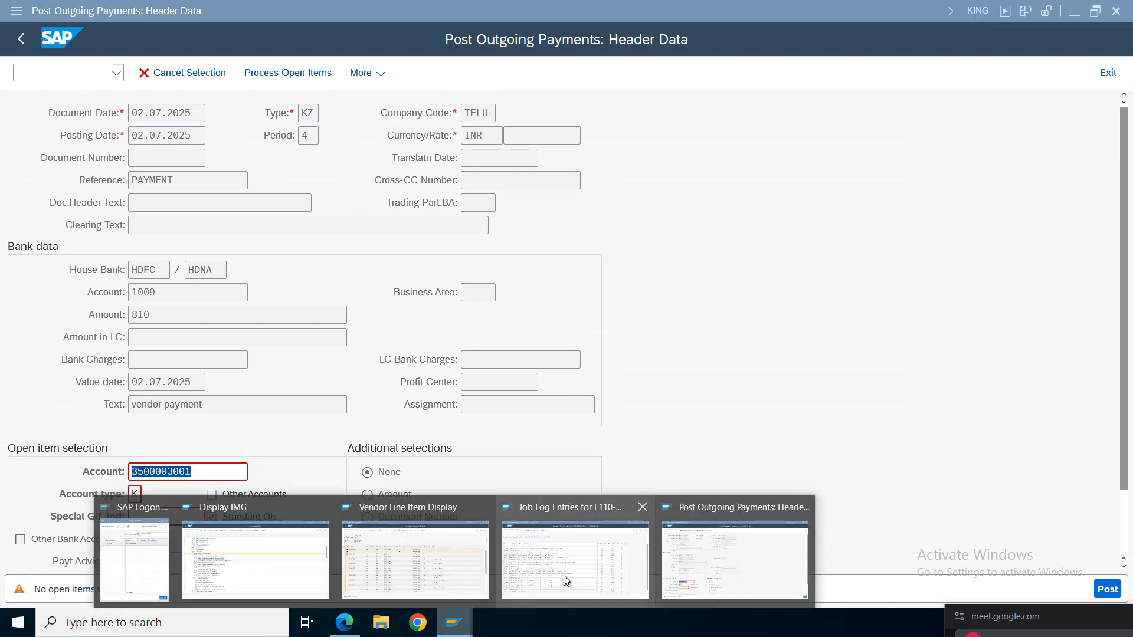
pyautogui.click(529, 539)
pyautogui.click(454, 623)
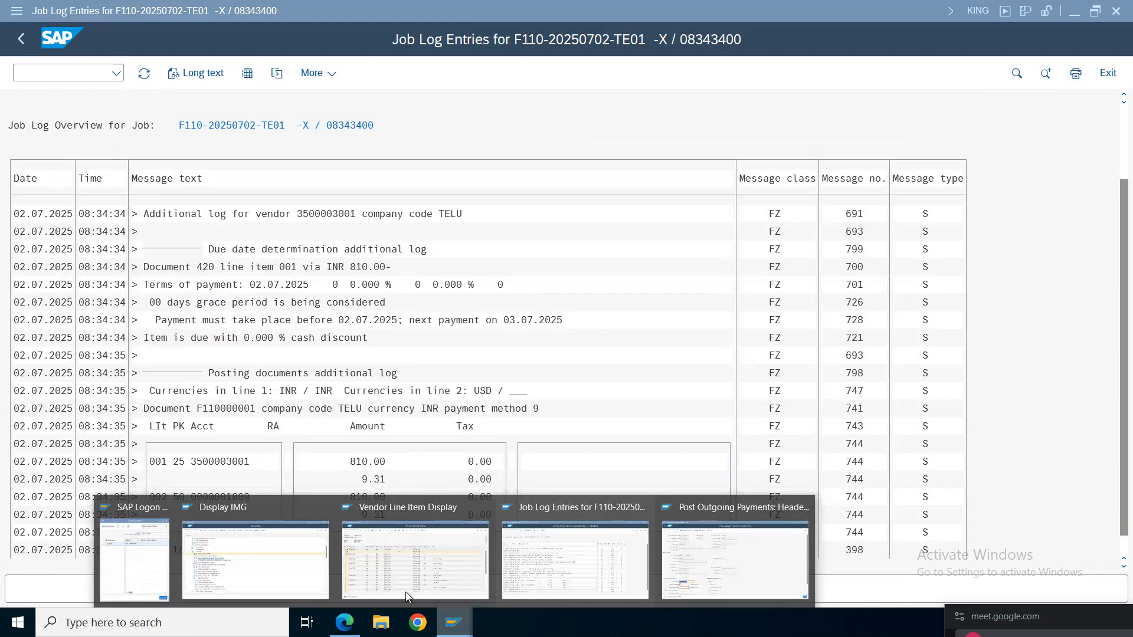
pyautogui.click(377, 578)
pyautogui.click(340, 223)
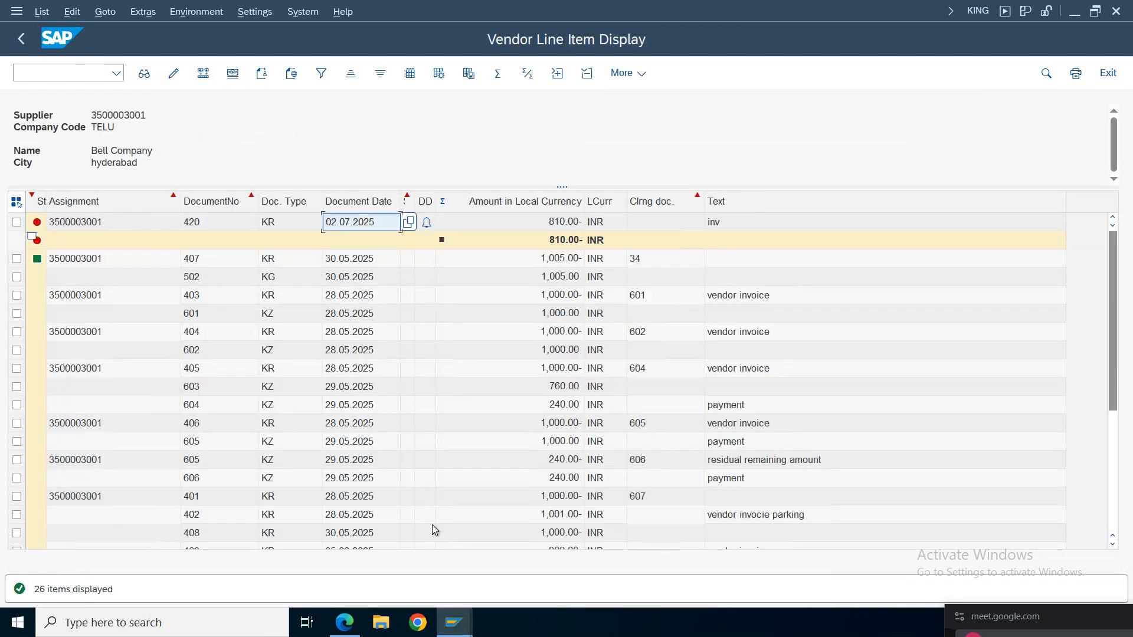
pyautogui.click(454, 620)
pyautogui.click(719, 575)
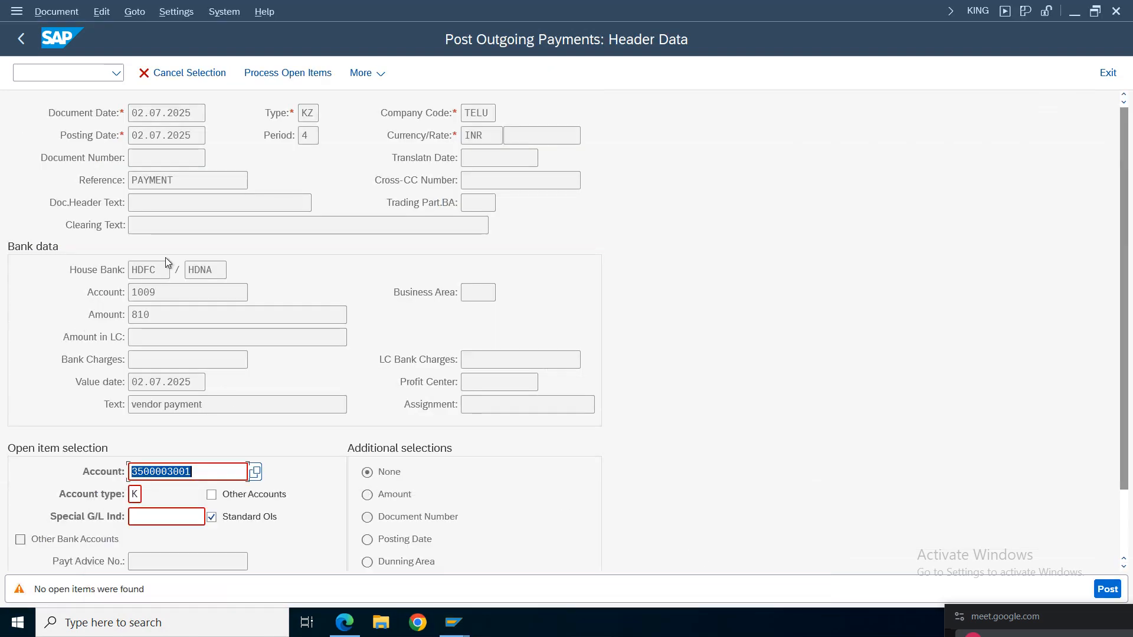
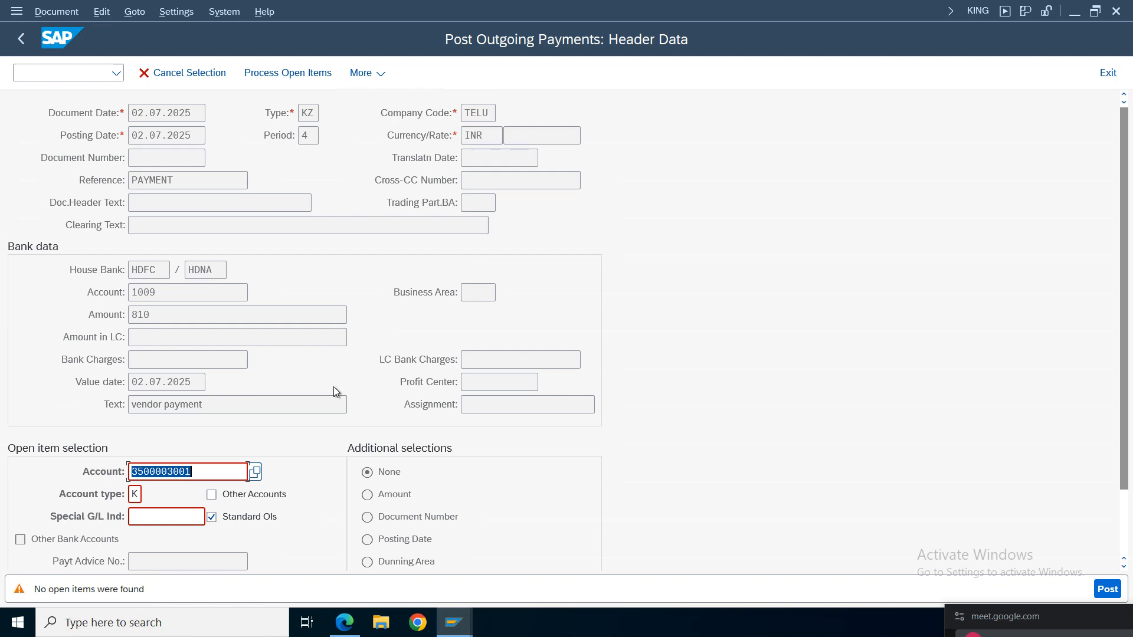
# Step: Rerun the vendor line item display for all Bell Company items in TELU, check the open invoice's amount, and return to the outgoing payment
pyautogui.click(453, 622)
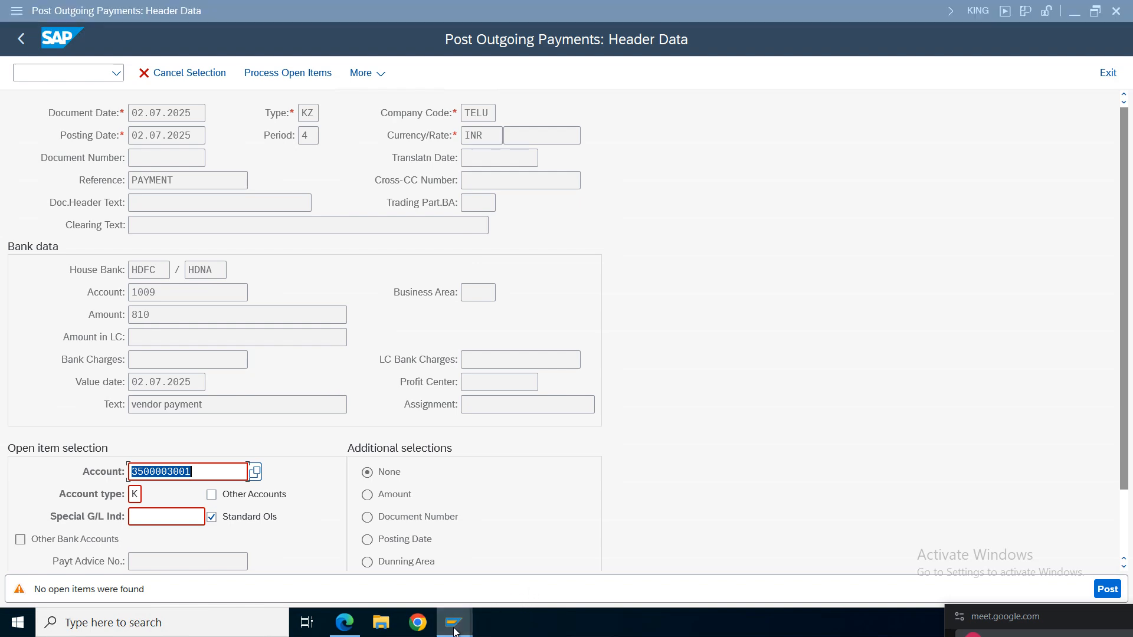
pyautogui.click(683, 571)
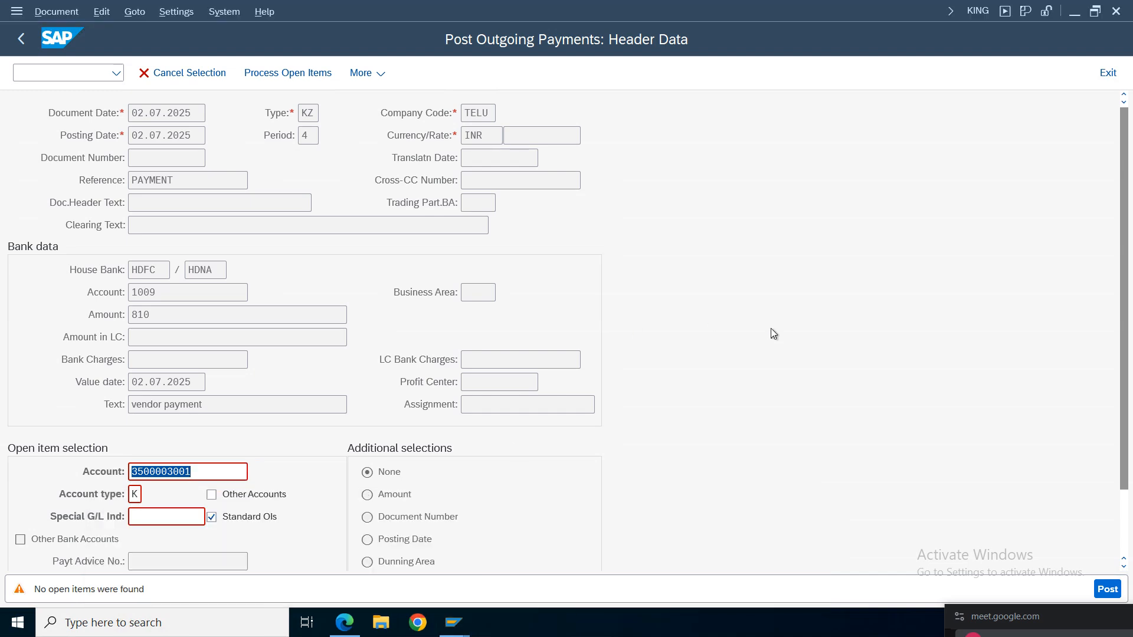
pyautogui.click(453, 623)
pyautogui.click(398, 575)
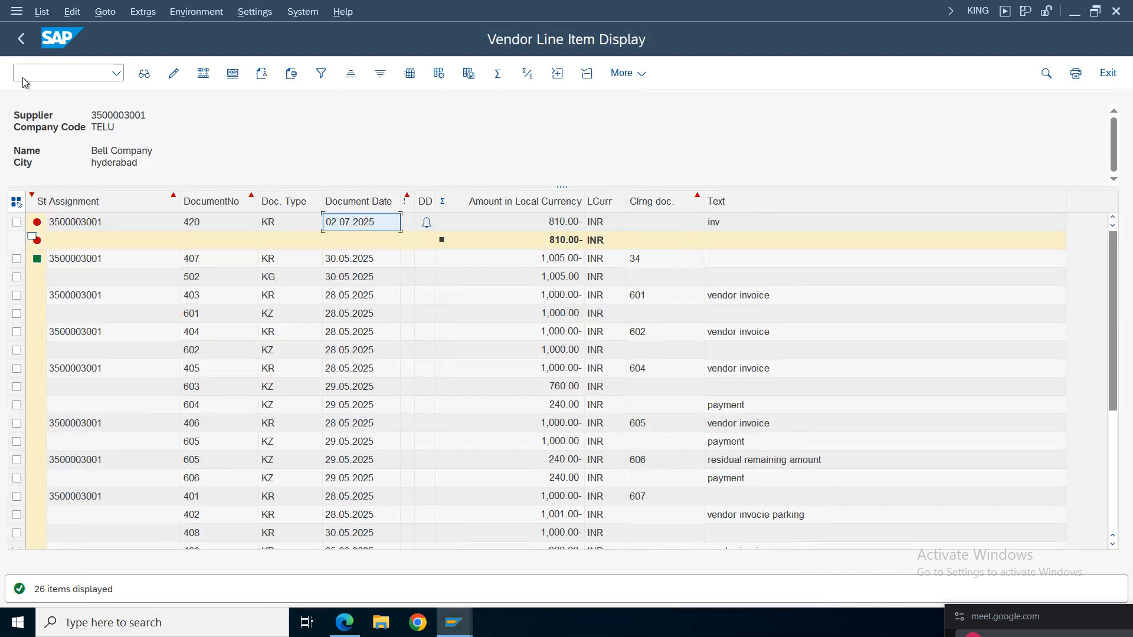
pyautogui.press('F3')
pyautogui.click(1099, 589)
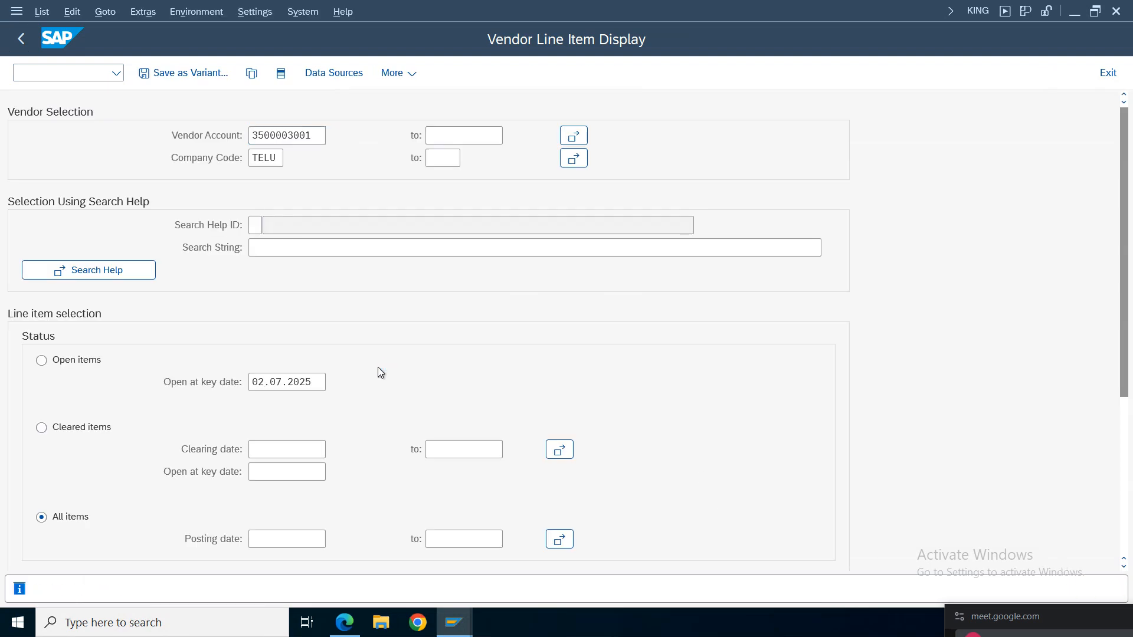
pyautogui.click(563, 224)
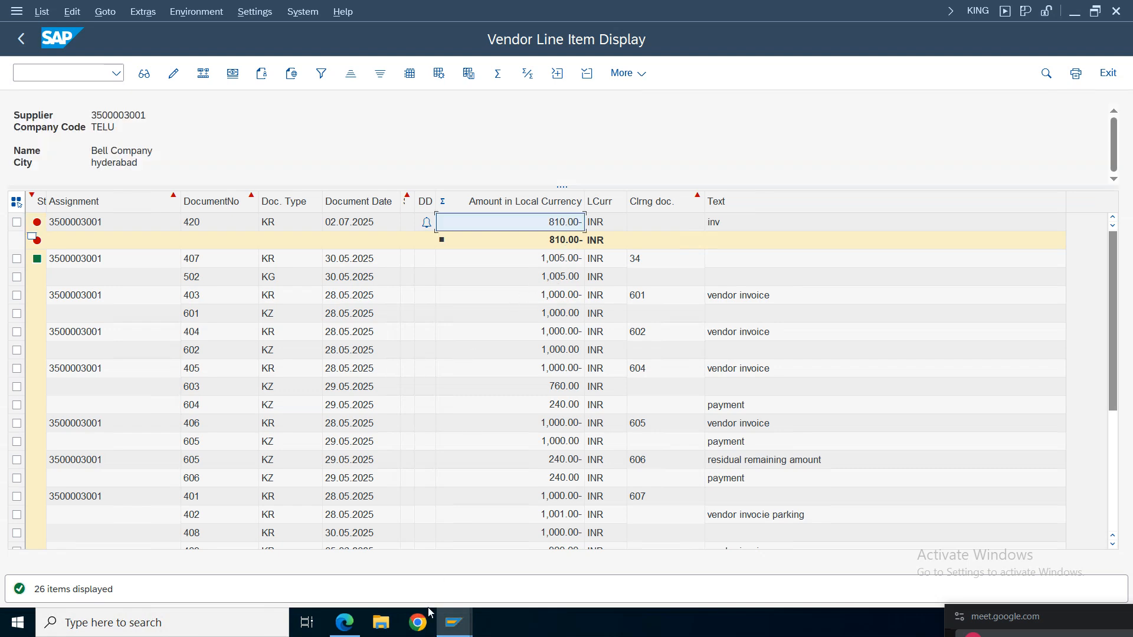
pyautogui.click(453, 622)
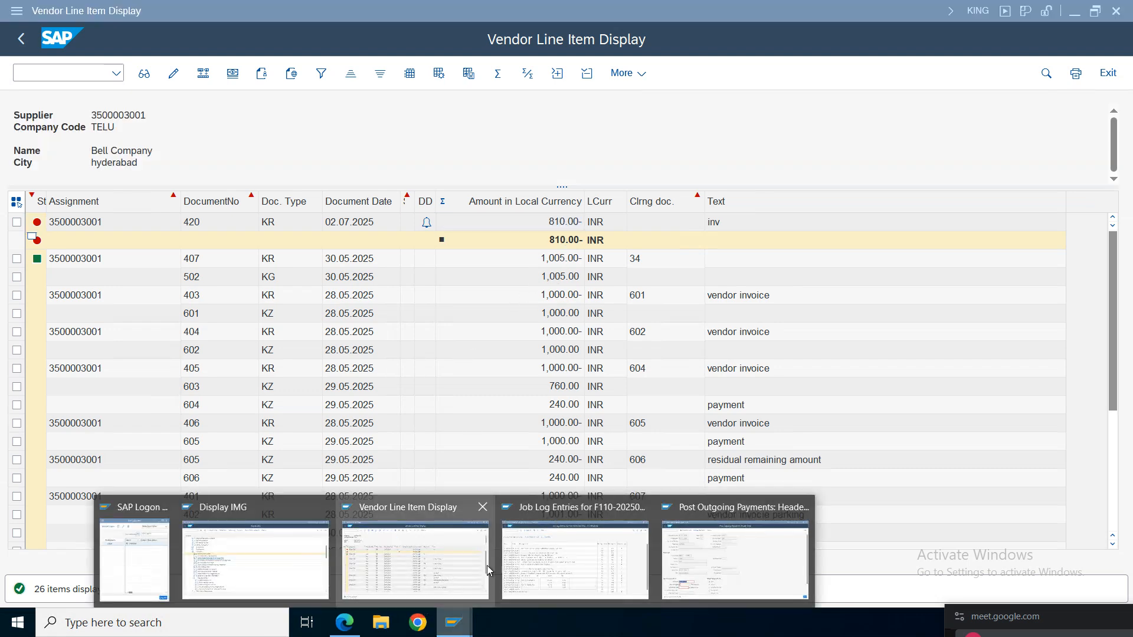
pyautogui.click(734, 560)
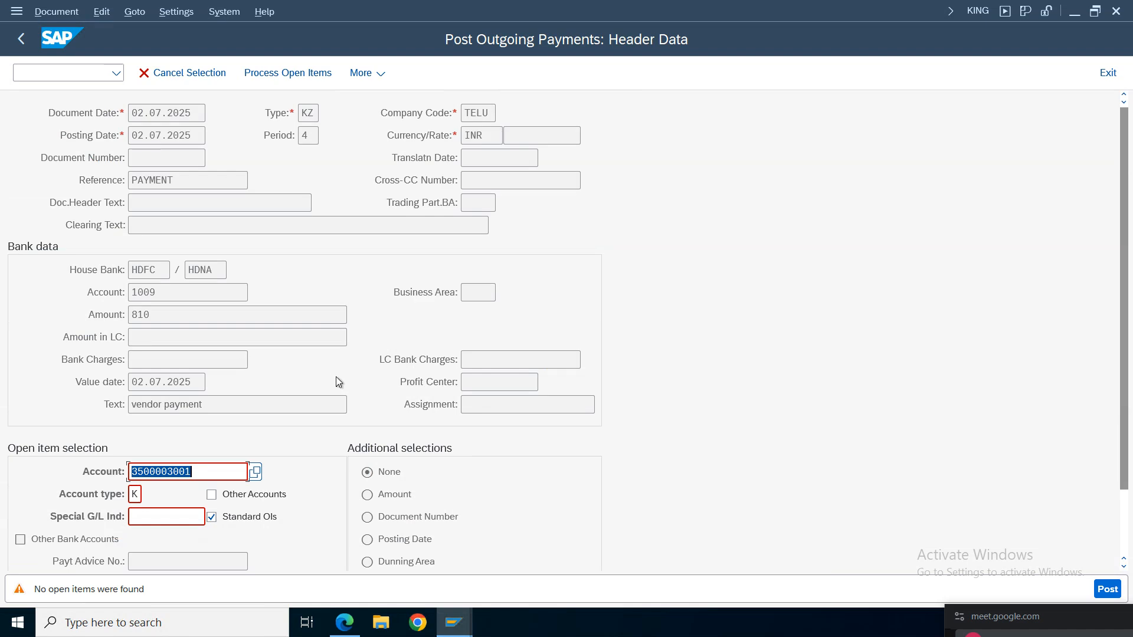
# Step: View the client overview with transaction SCC4 in a new session and return to the outgoing payment
pyautogui.click(277, 367)
pyautogui.click(68, 75)
pyautogui.write('/o')
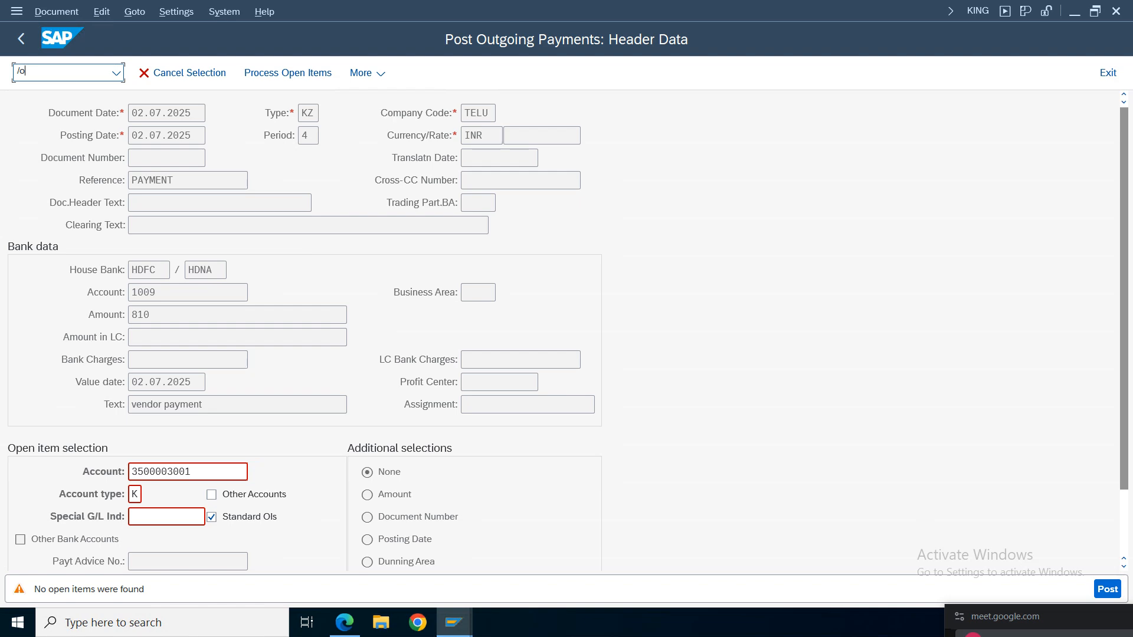
pyautogui.write('scc4')
pyautogui.press('Return')
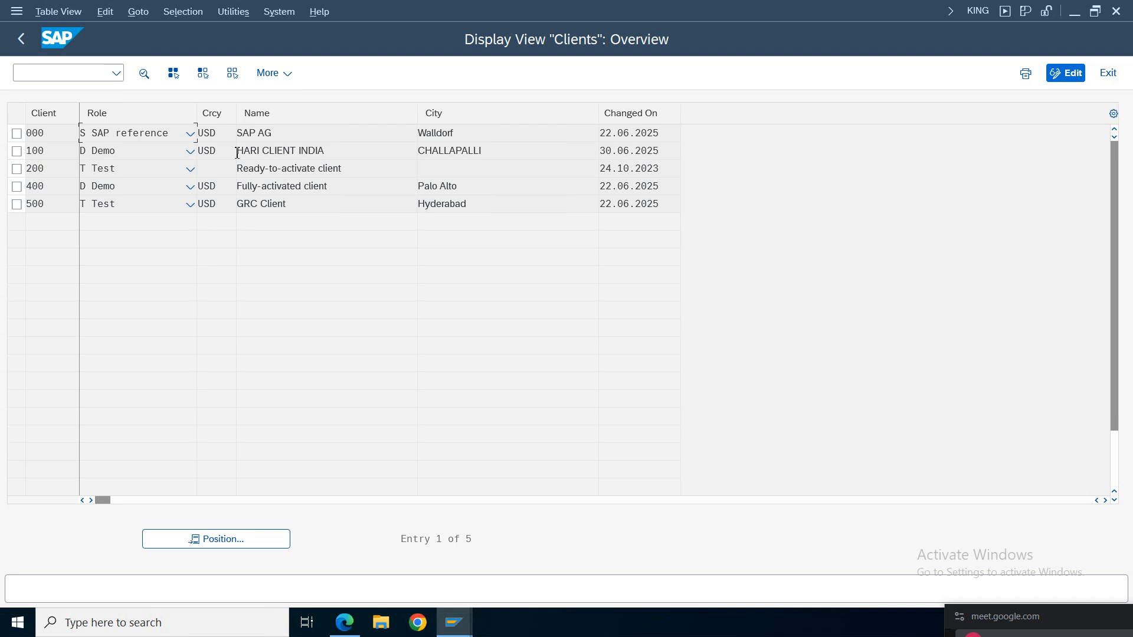
pyautogui.click(21, 40)
pyautogui.click(456, 628)
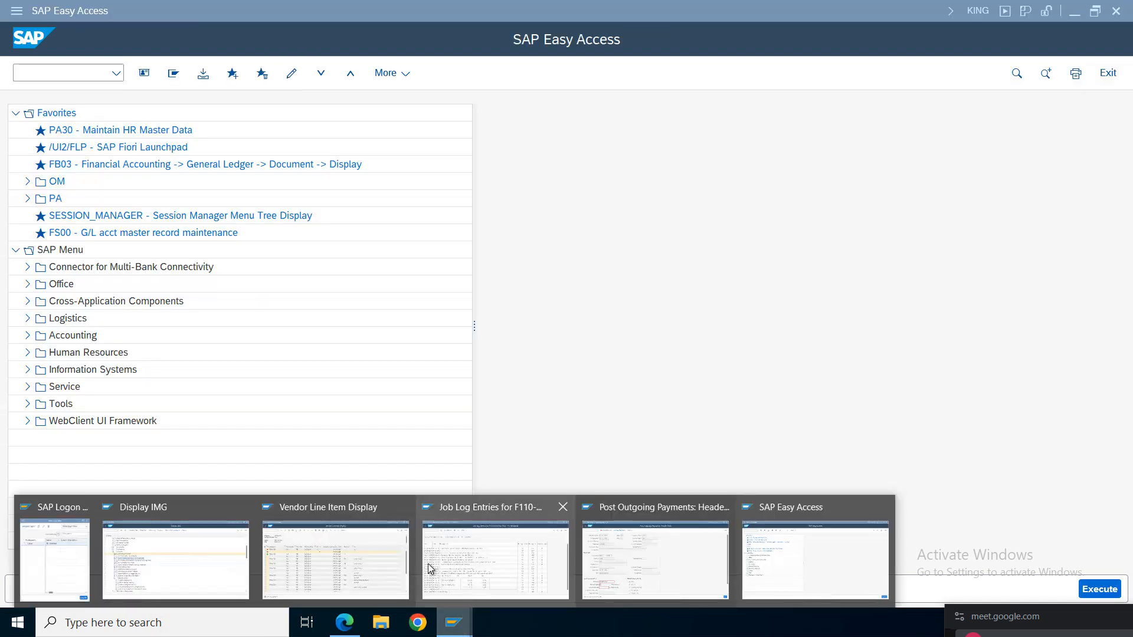
pyautogui.click(655, 560)
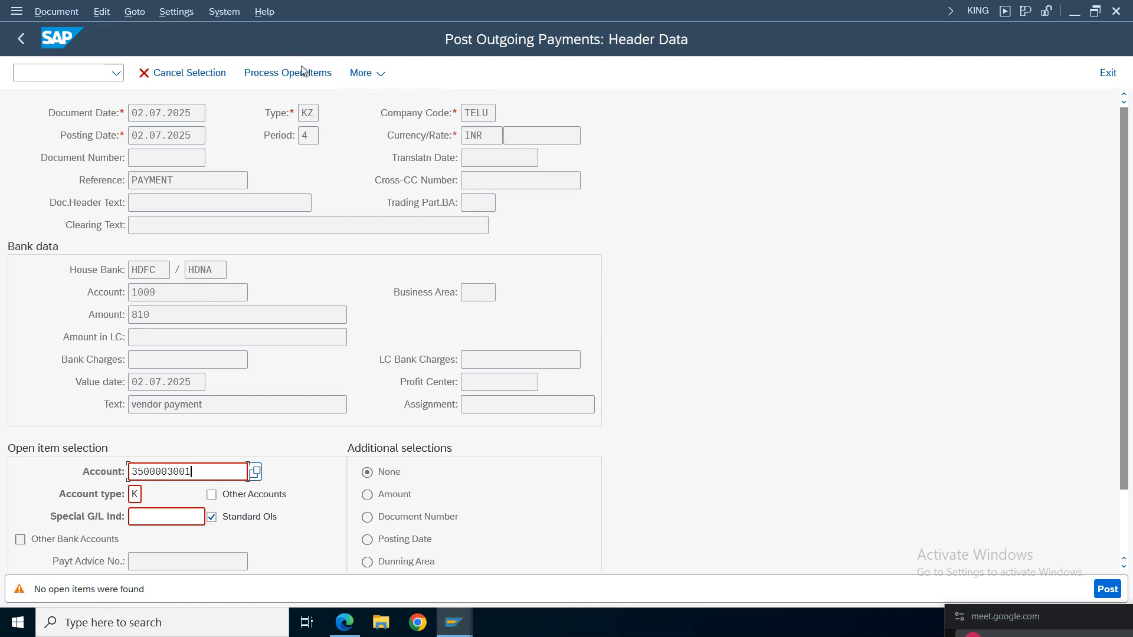
# Step: Set the special G/L indicator to A in the open item selection and try to process the open items again
pyautogui.click(261, 71)
pyautogui.click(147, 517)
pyautogui.write('a')
pyautogui.press('Return')
pyautogui.click(299, 82)
pyautogui.doubleClick(170, 472)
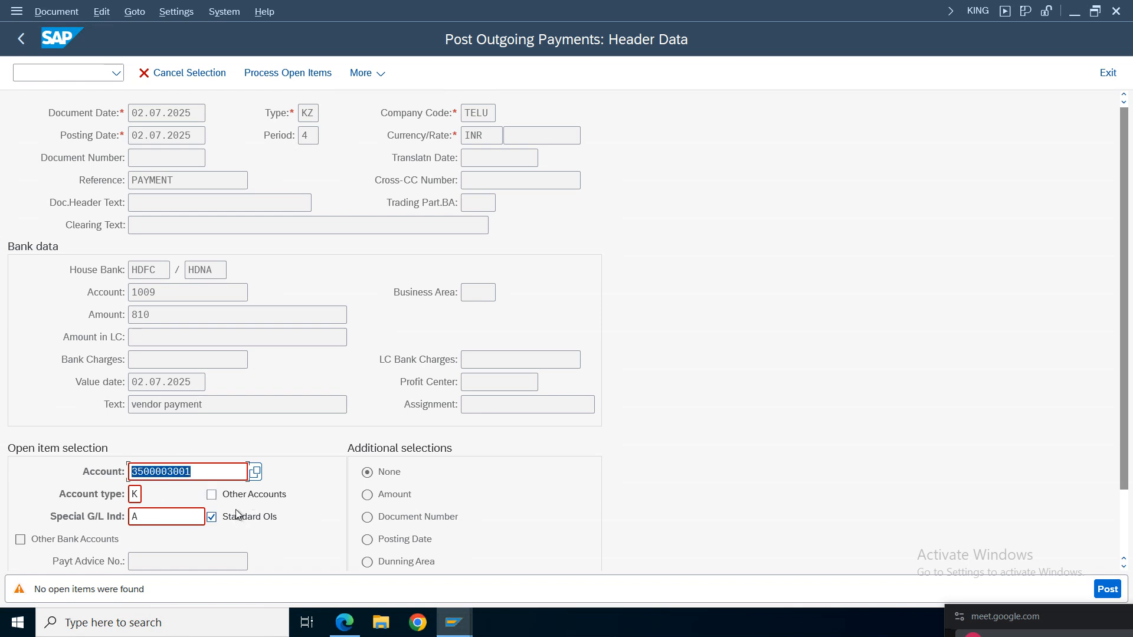
pyautogui.click(177, 542)
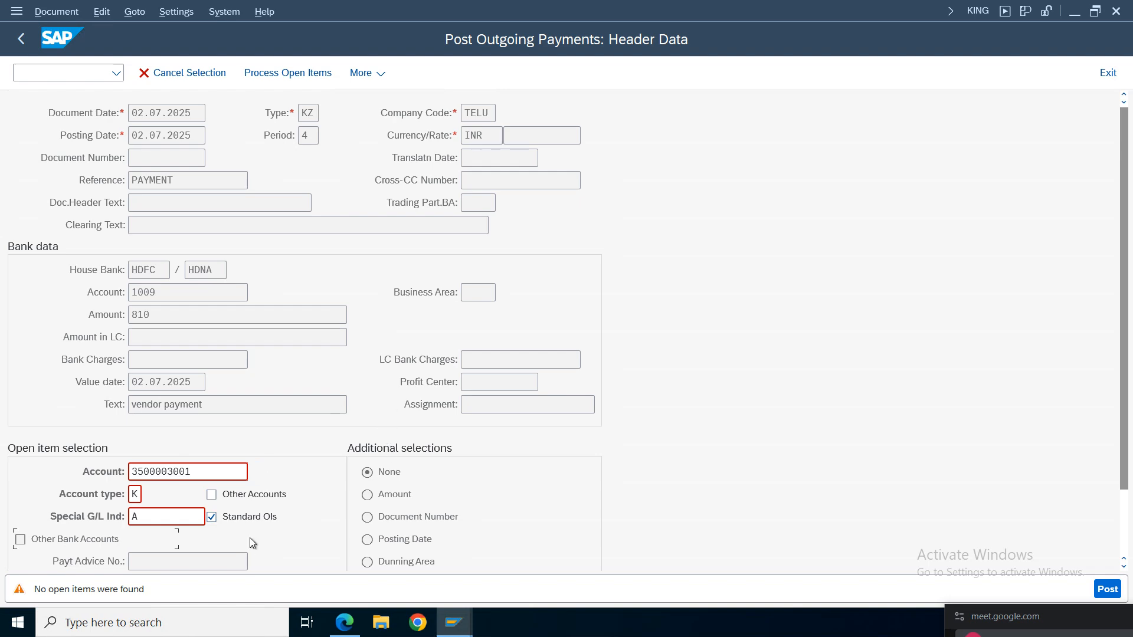
pyautogui.click(237, 496)
pyautogui.press('Return')
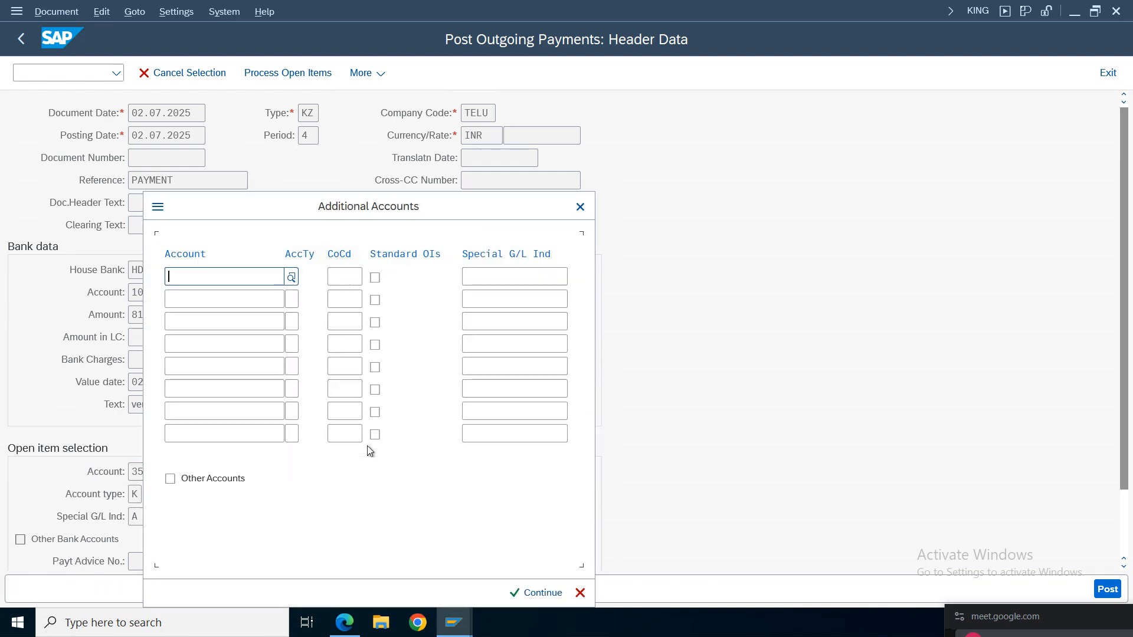
pyautogui.click(581, 207)
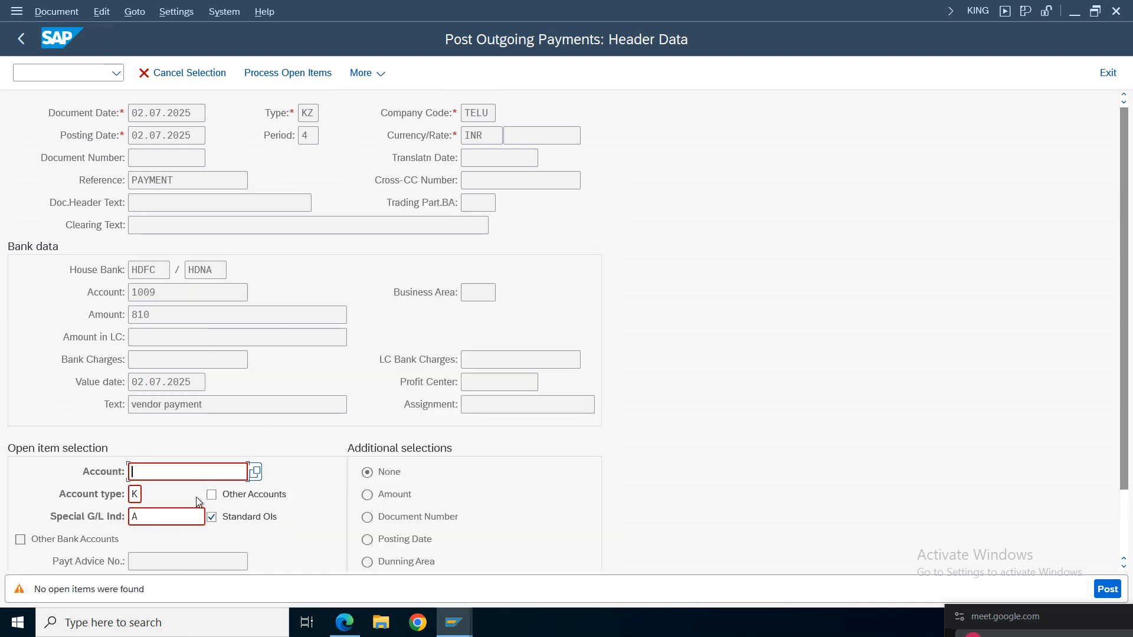
pyautogui.click(255, 473)
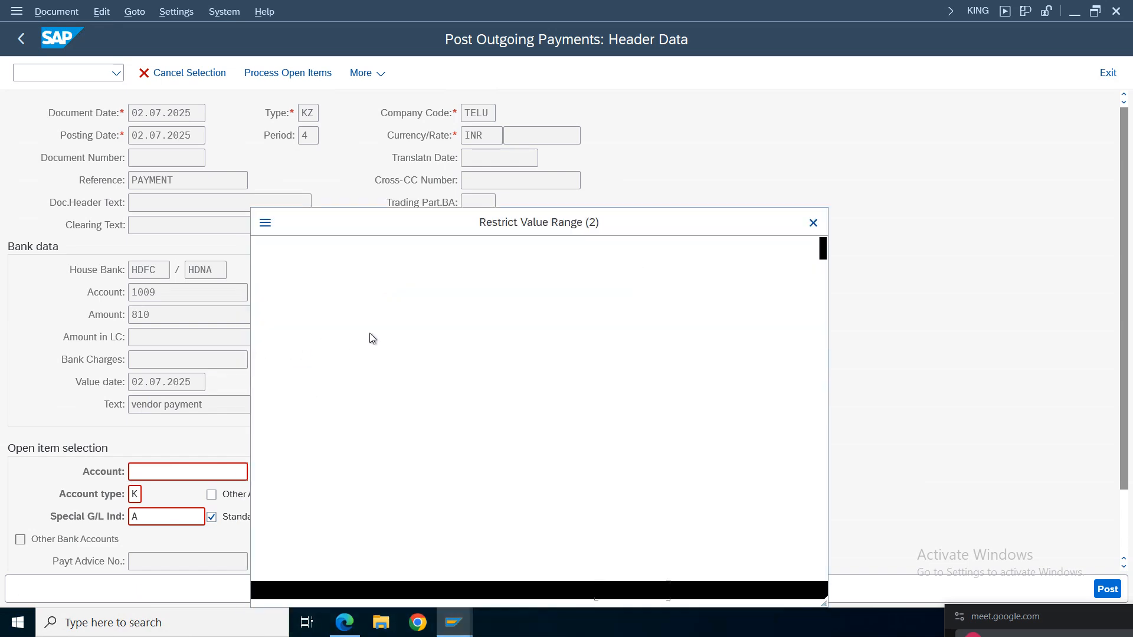
pyautogui.press('Return')
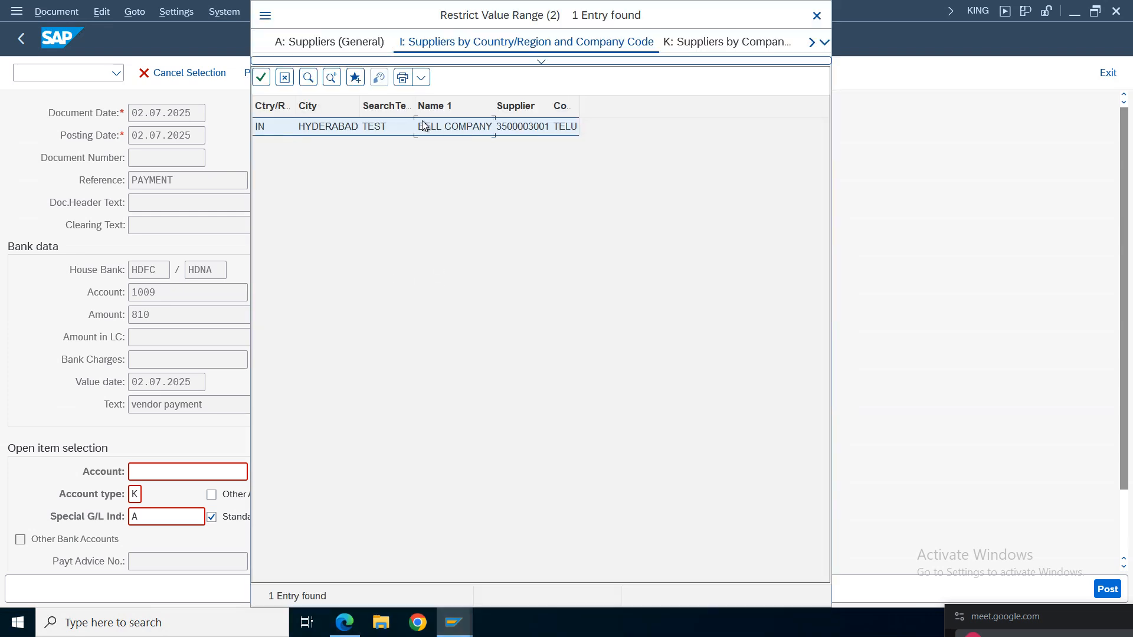
pyautogui.doubleClick(423, 120)
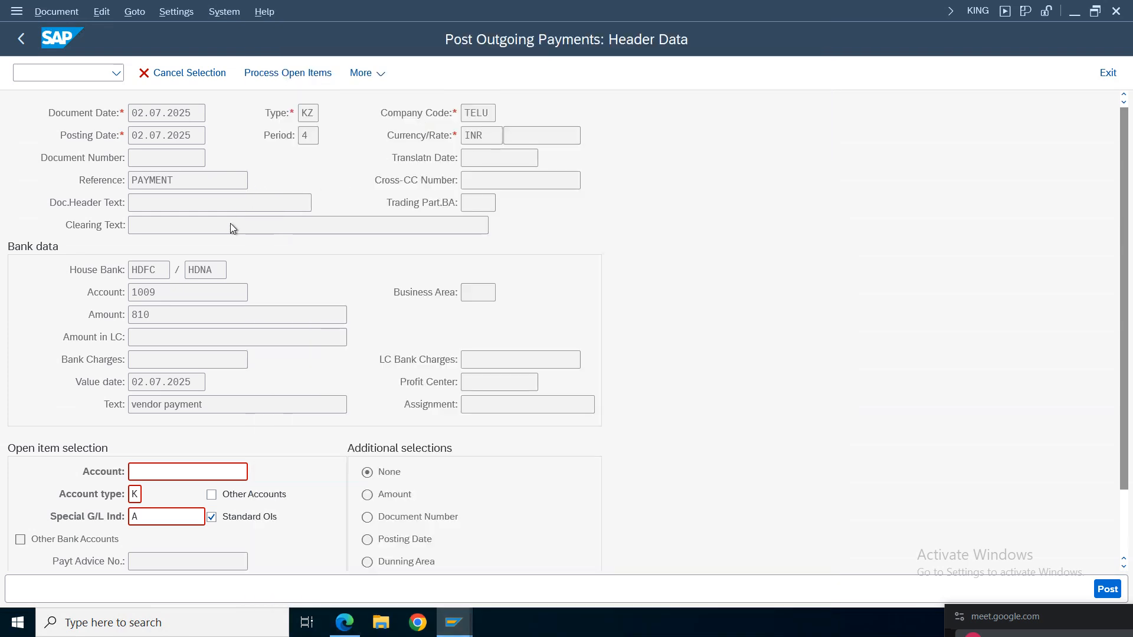
pyautogui.press('Return')
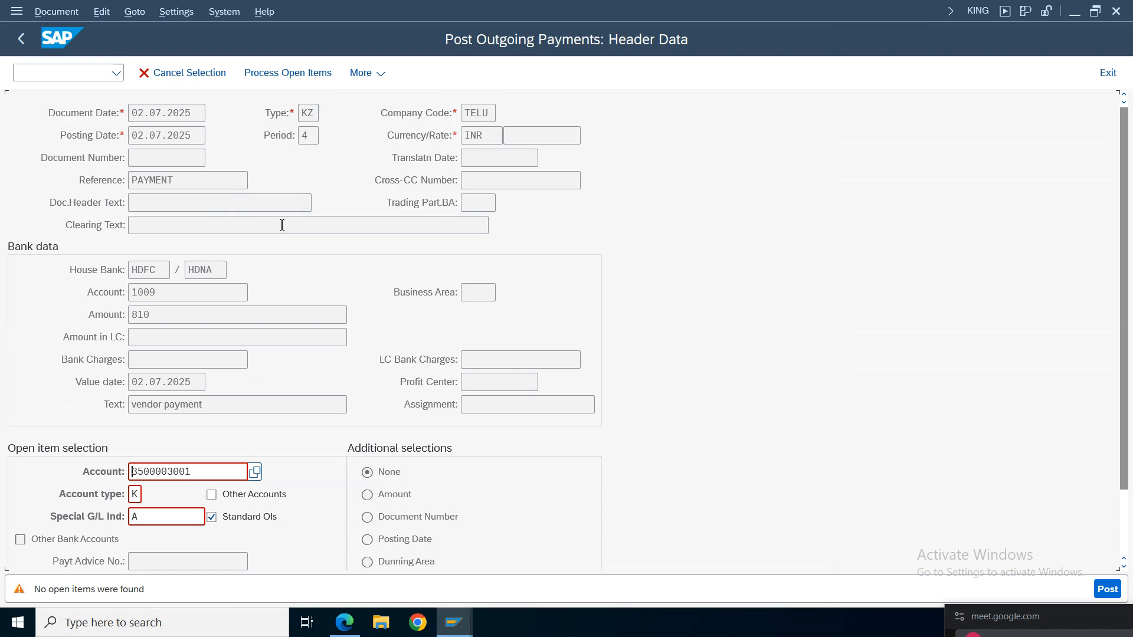
pyautogui.press('Tab')
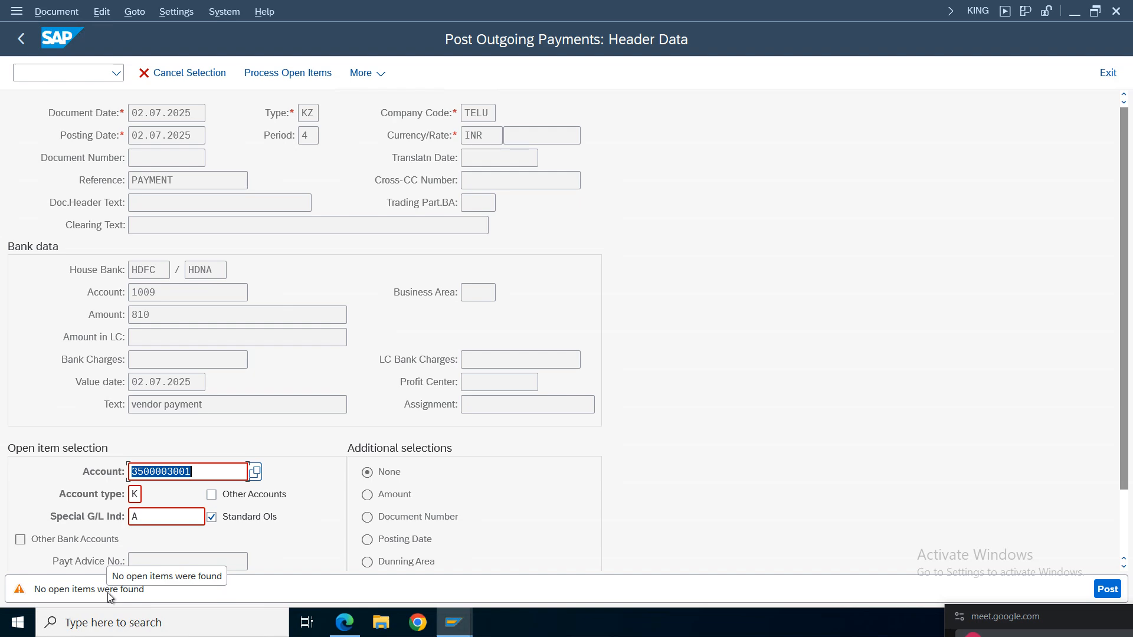
# Step: Recheck Bell Company's open invoice in the vendor line items and return to the payment header data
pyautogui.moveTo(458, 633)
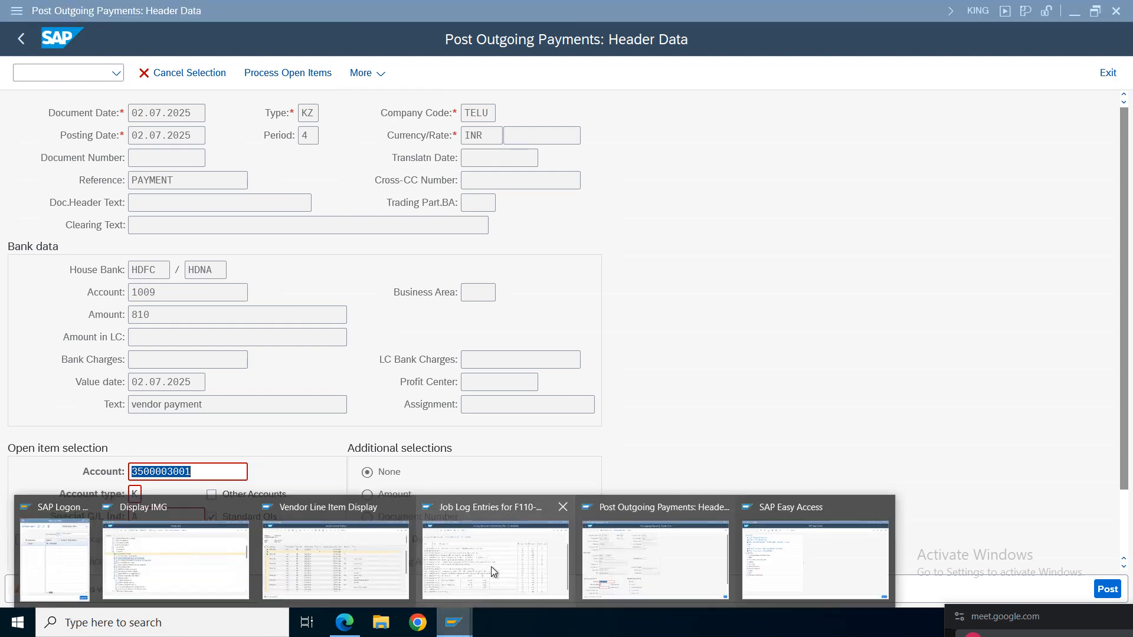
pyautogui.moveTo(455, 575)
pyautogui.click(335, 560)
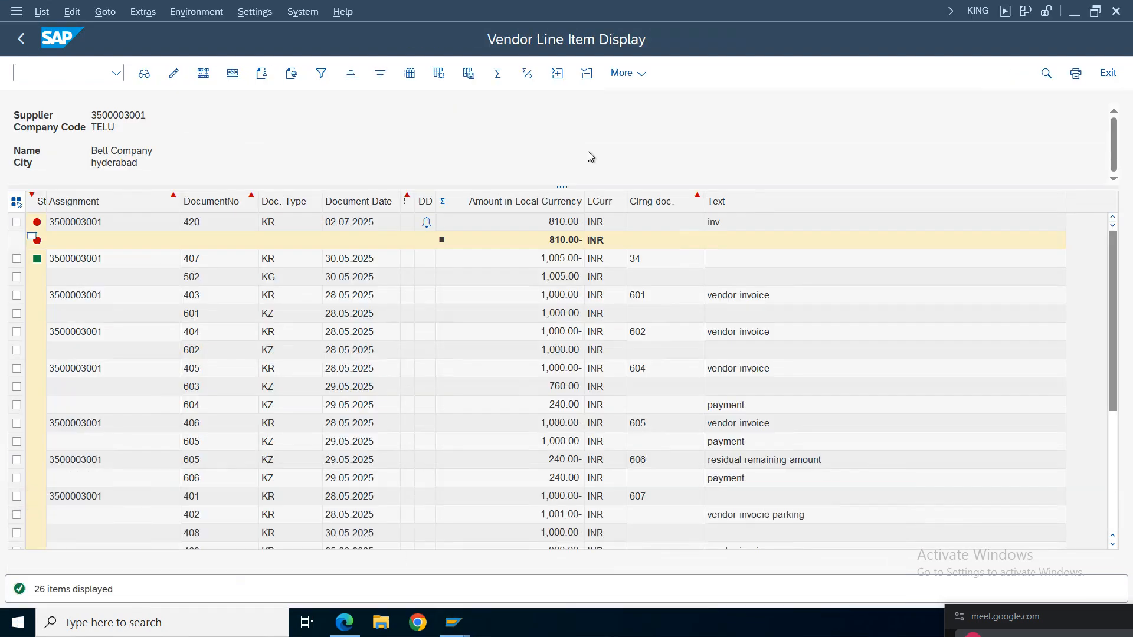
pyautogui.moveTo(469, 628)
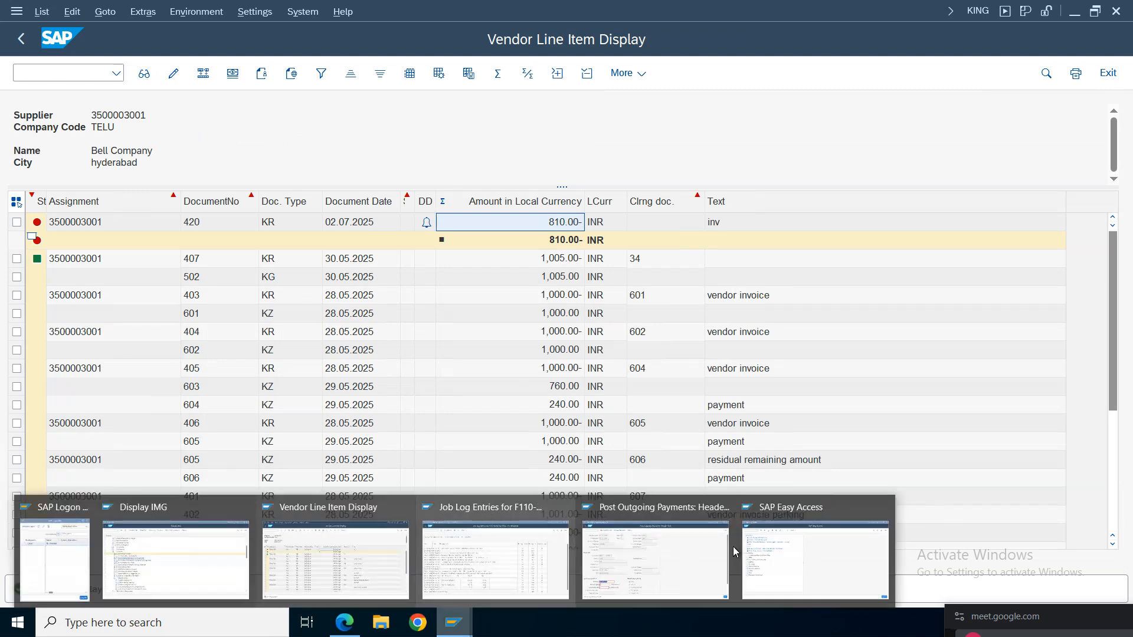
pyautogui.click(654, 560)
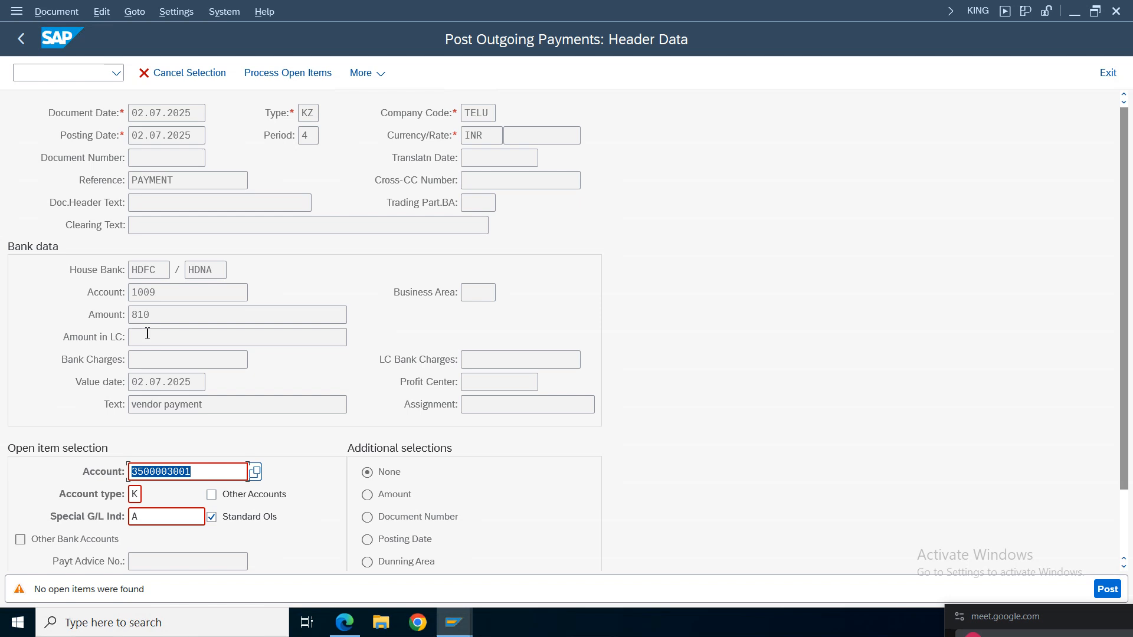
# Step: Review the payment's value date, G/L account, house bank, document date, document type and posting period
pyautogui.click(169, 386)
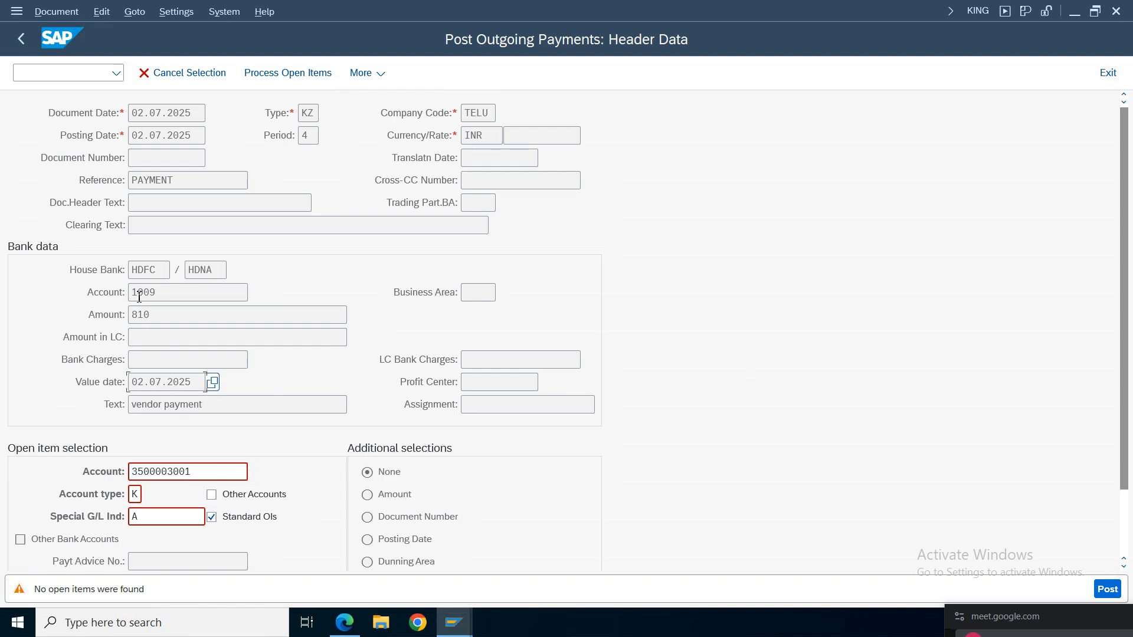
pyautogui.click(139, 296)
pyautogui.click(145, 269)
pyautogui.click(156, 114)
pyautogui.click(319, 113)
pyautogui.click(308, 136)
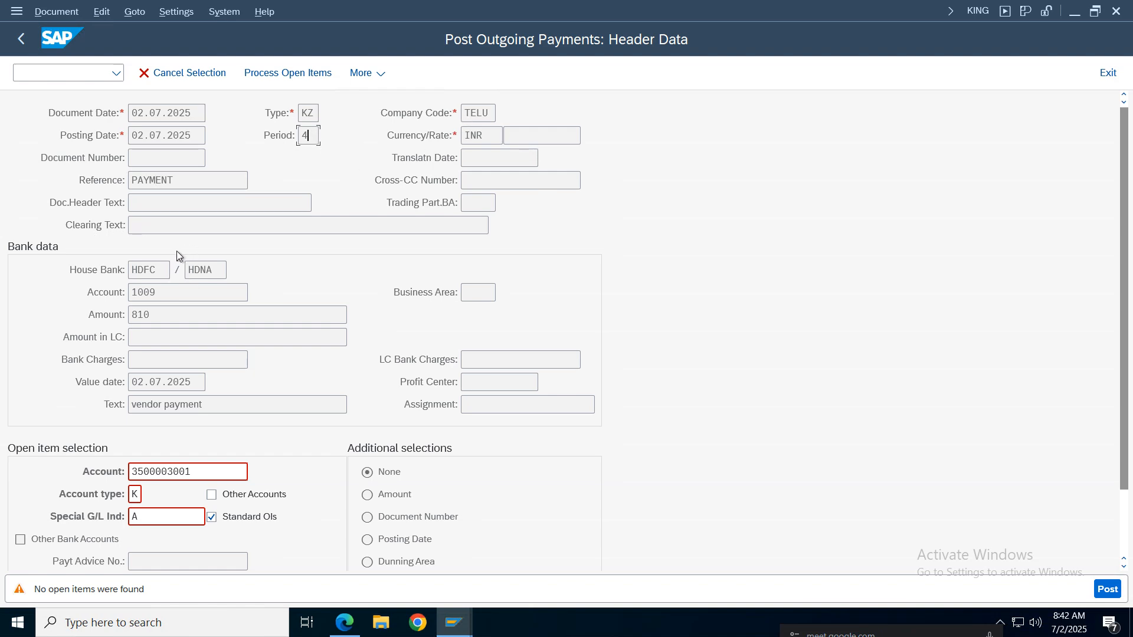
# Step: Exit the outgoing payment entry and commit the "gain account" note in cell F138 of the Google Sheets working notes
pyautogui.click(1108, 72)
pyautogui.click(275, 396)
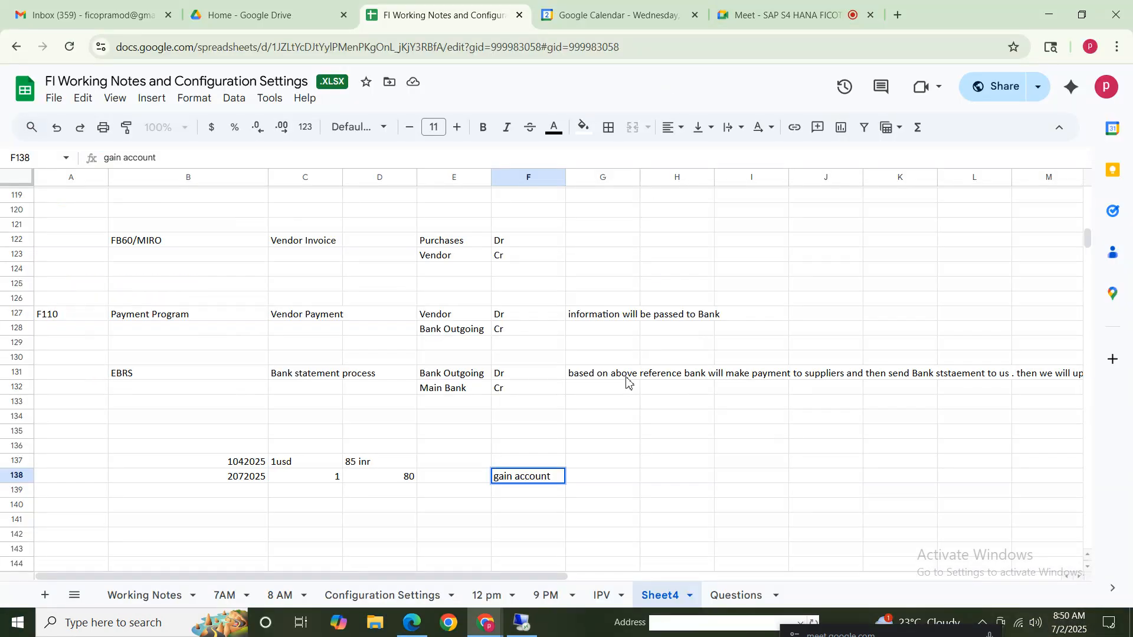
pyautogui.click(639, 475)
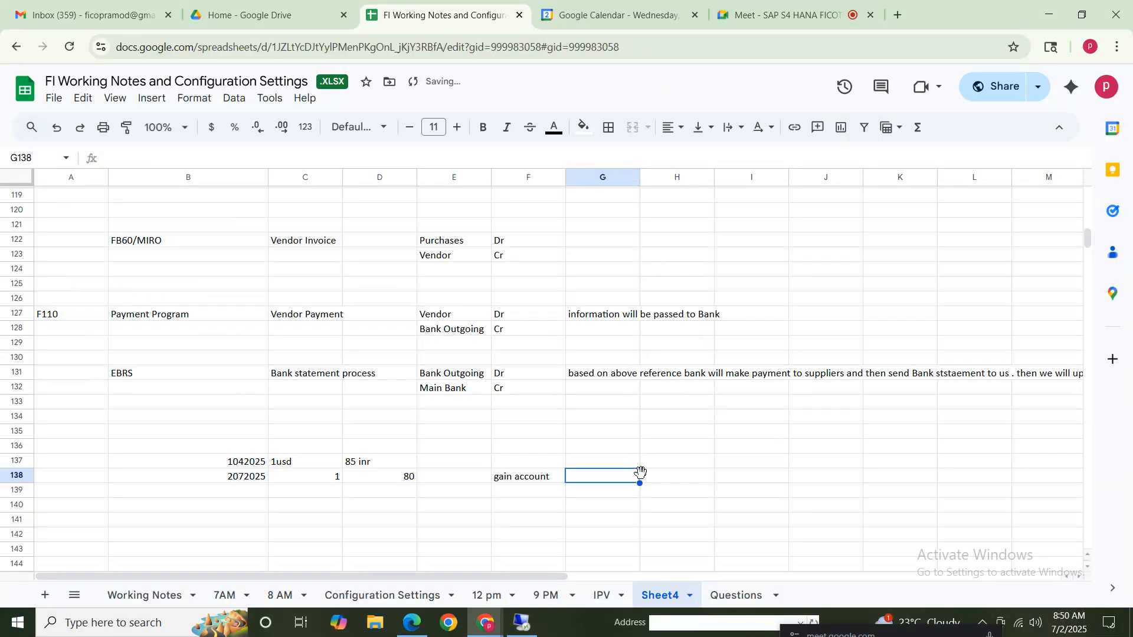